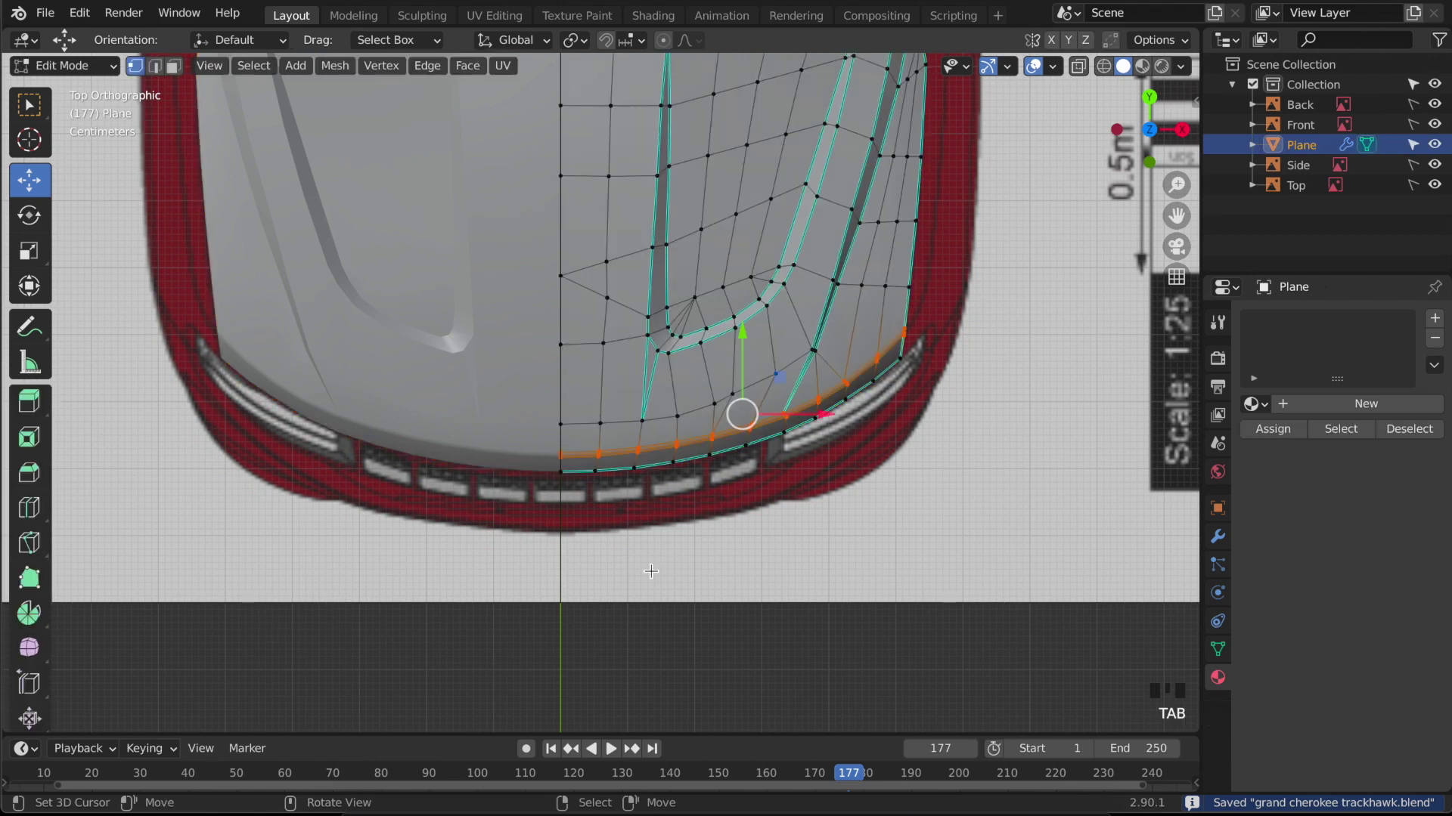
- Inspect the hood surface from several angles with and without its mesh, and save the file
middle_click_drag(624, 434, 550, 572)
key("Tab")
middle_click_drag(502, 518, 930, 402)
key("Tab")
scroll(811, 656, "down", 3)
key("Tab")
scroll(849, 456, "down", 3)
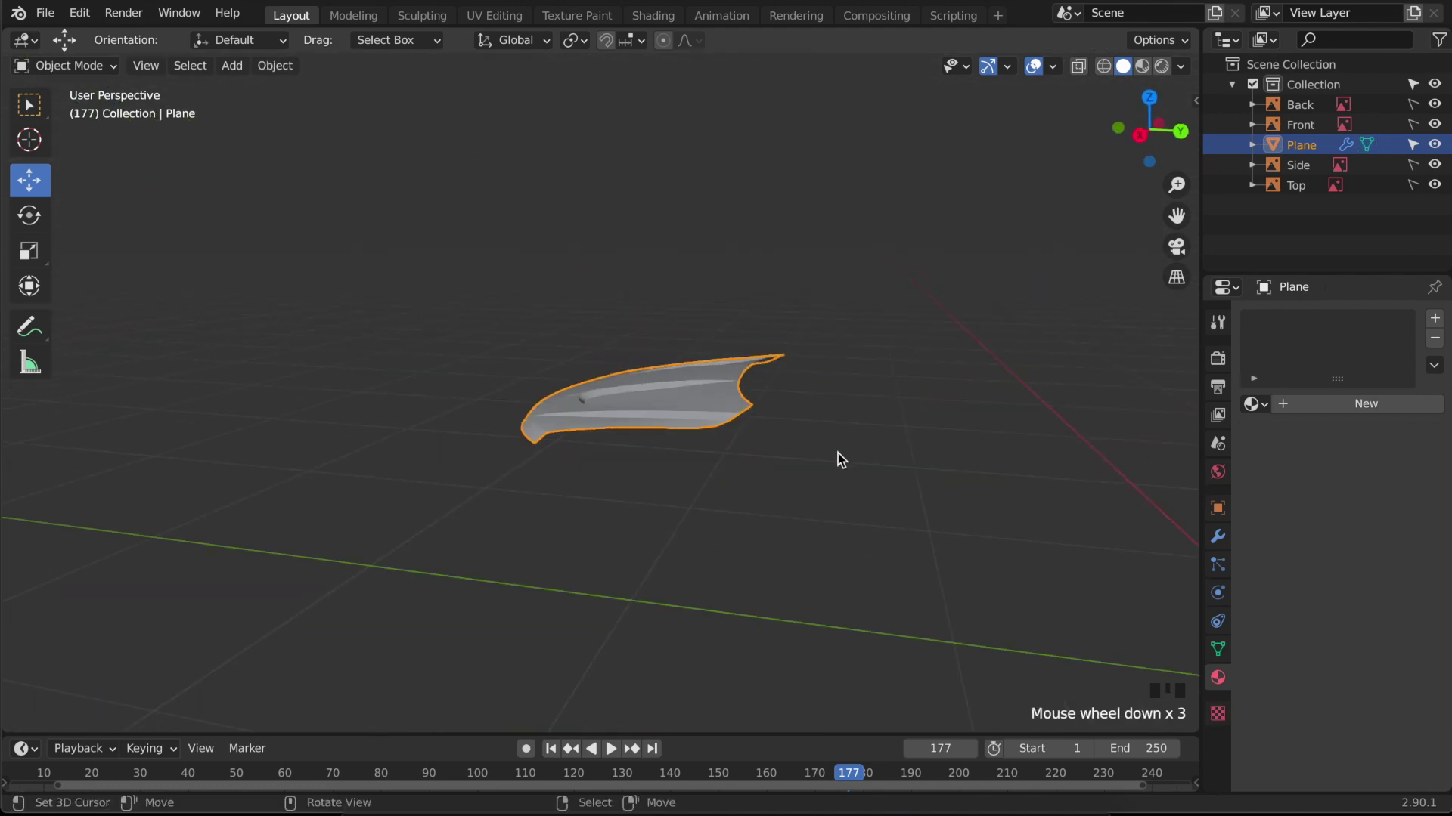
key("ctrl+s")
middle_click_drag(897, 629, 1074, 716)
key("Tab")
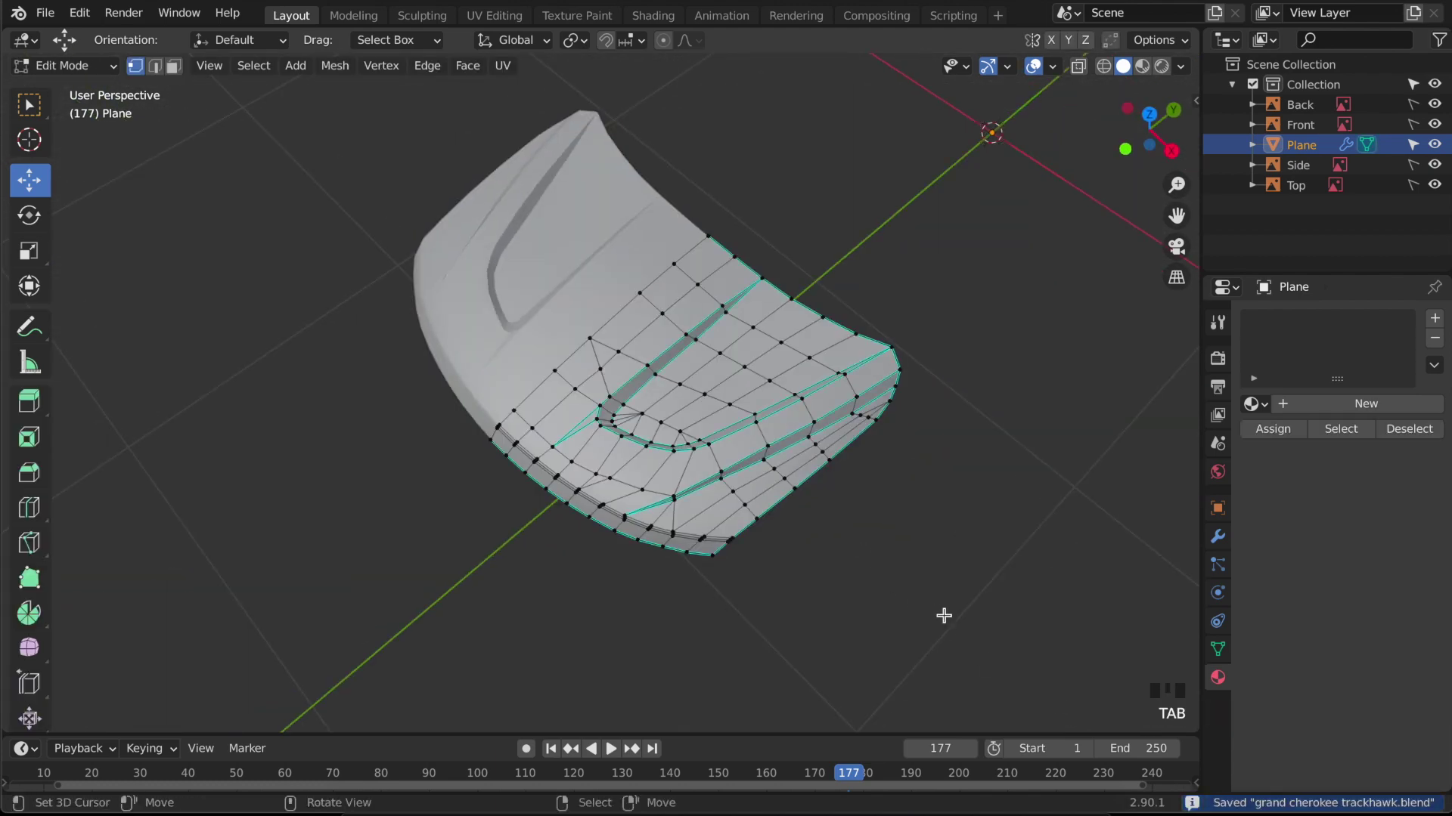
- Slide the hood's centre-line vertex level with the scoop's front corner along its edge
scroll(920, 610, "up", 3)
scroll(807, 570, "down", 2)
middle_click_drag(807, 570, 551, 544)
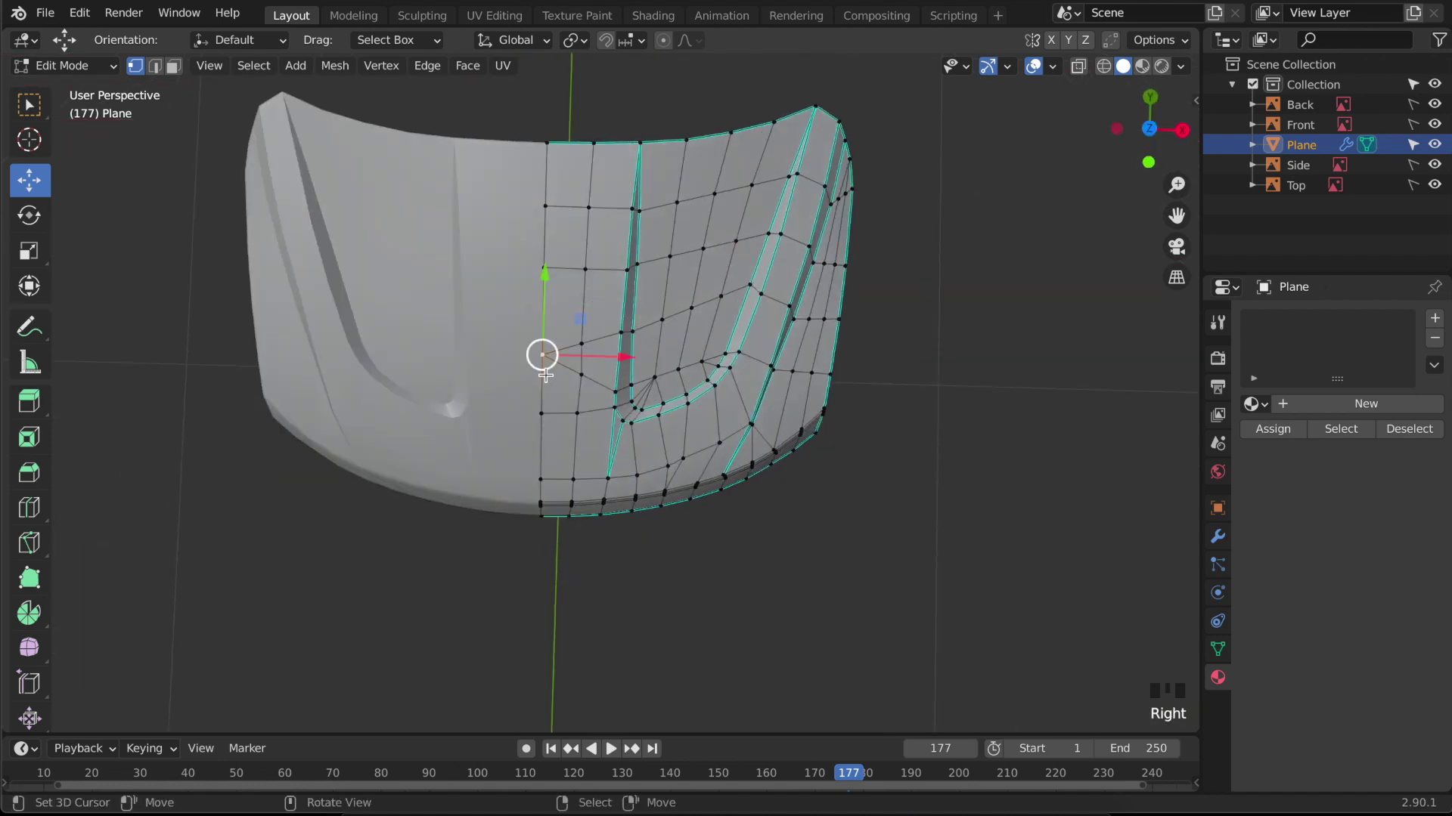
key("g")
key("g")
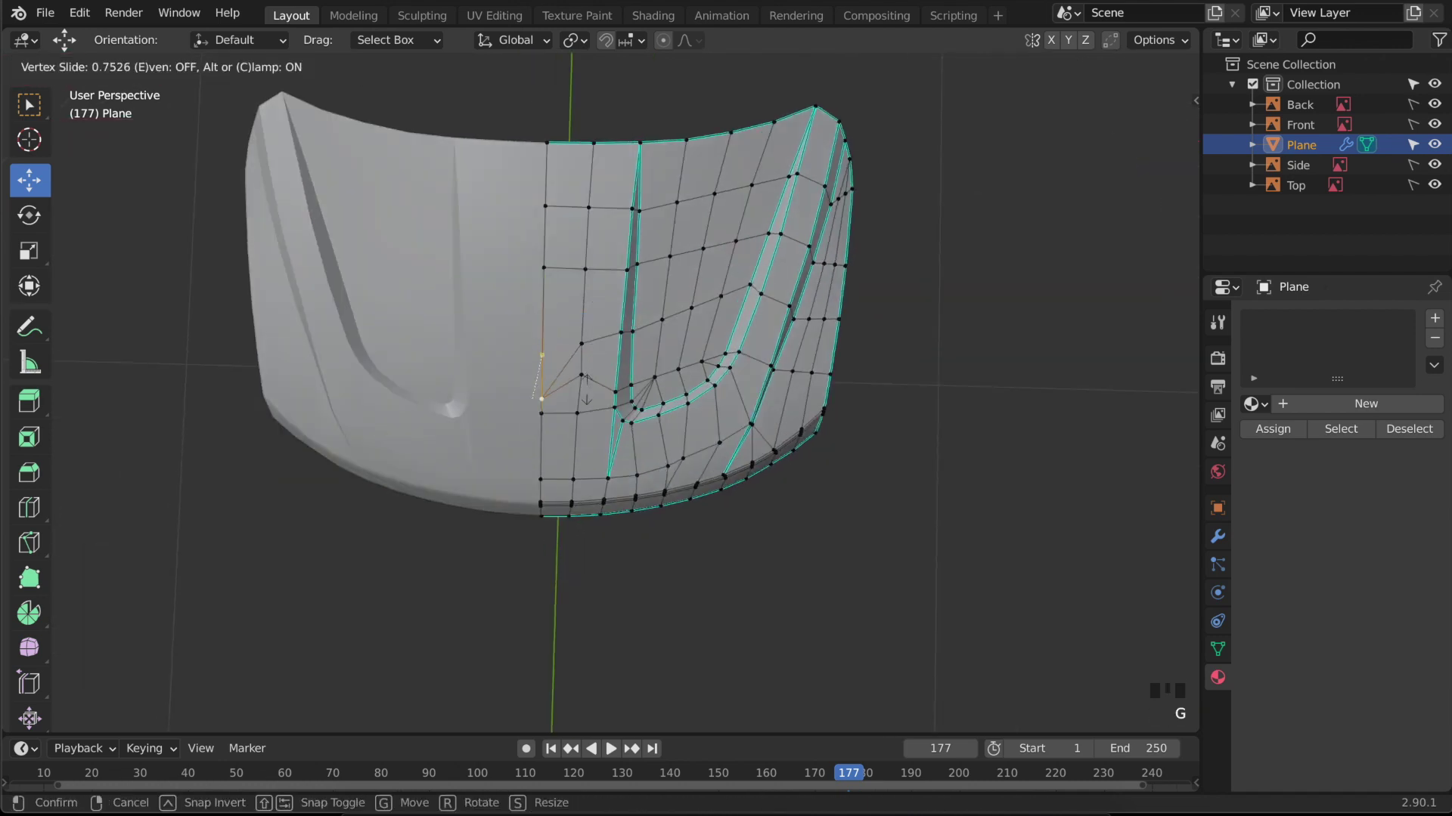
left_click(608, 344)
middle_click_drag(608, 344, 366, 376)
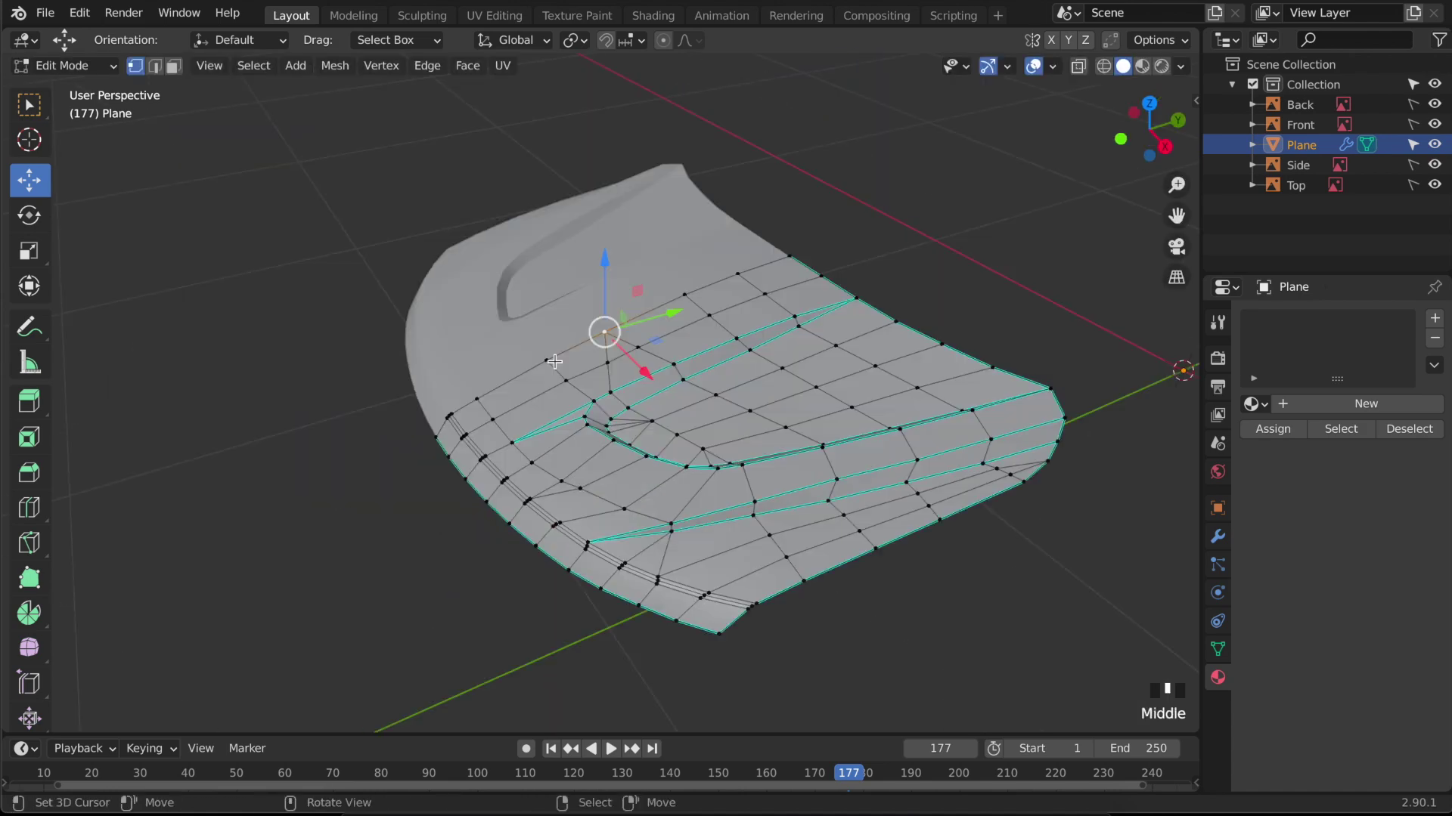
- Lower a vertex on the edge of the hood scoop slightly along Z, check the shading and save the file
scroll(366, 375, "up", 6)
key("Tab")
scroll(343, 350, "down", 2)
key("Tab")
middle_click_drag(398, 431, 427, 452)
right_click(420, 454)
mouse_move(415, 382)
left_mouse_down()
mouse_move(415, 360)
mouse_move(416, 388)
left_mouse_up()
key("Tab")
key("Tab")
key("Tab")
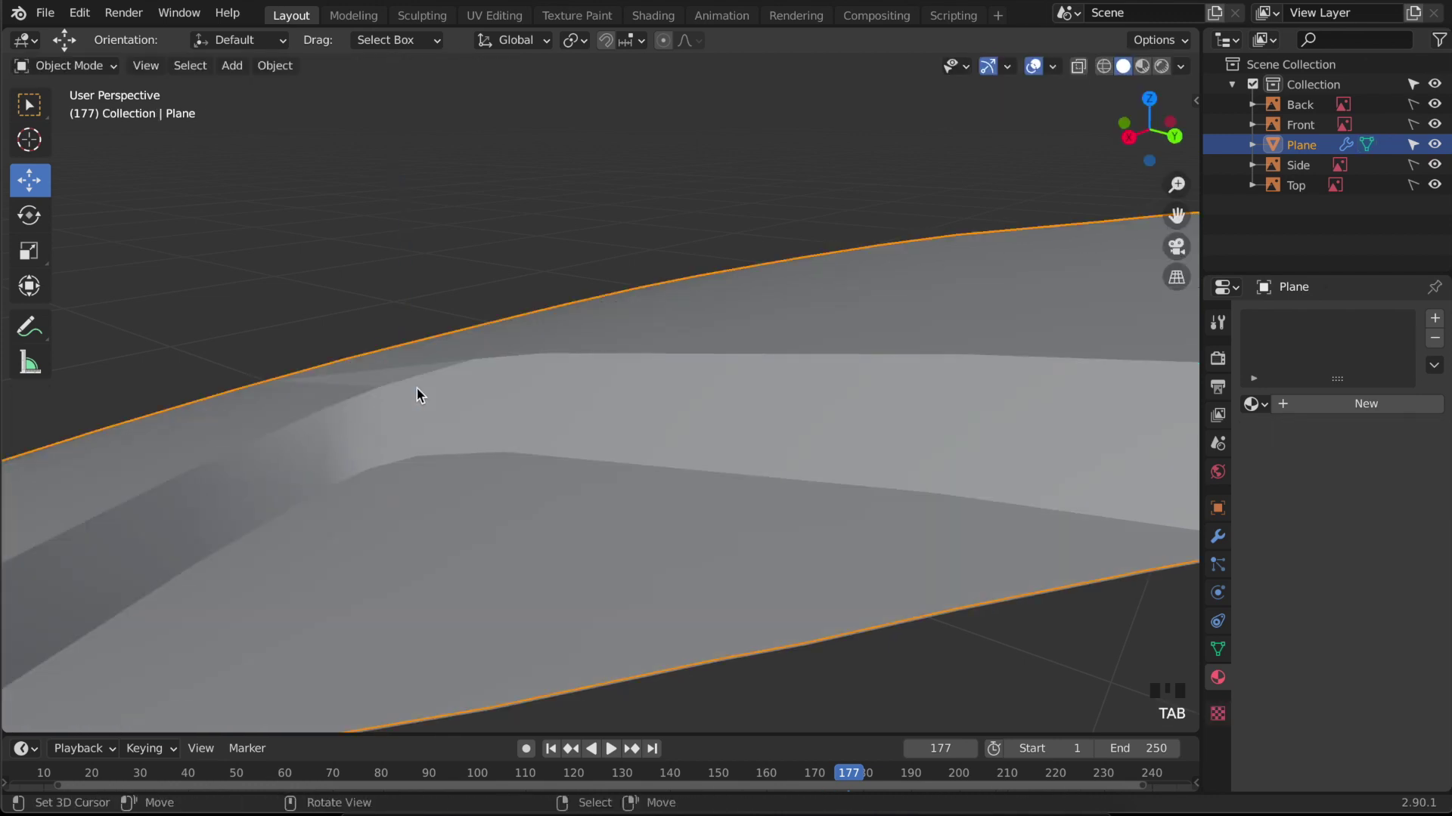
scroll(493, 492, "up", 5)
key("ctrl+s")
- Compare the whole hood with the top-view blueprint and save the file
scroll(666, 576, "down", 2)
scroll(671, 575, "down", 7)
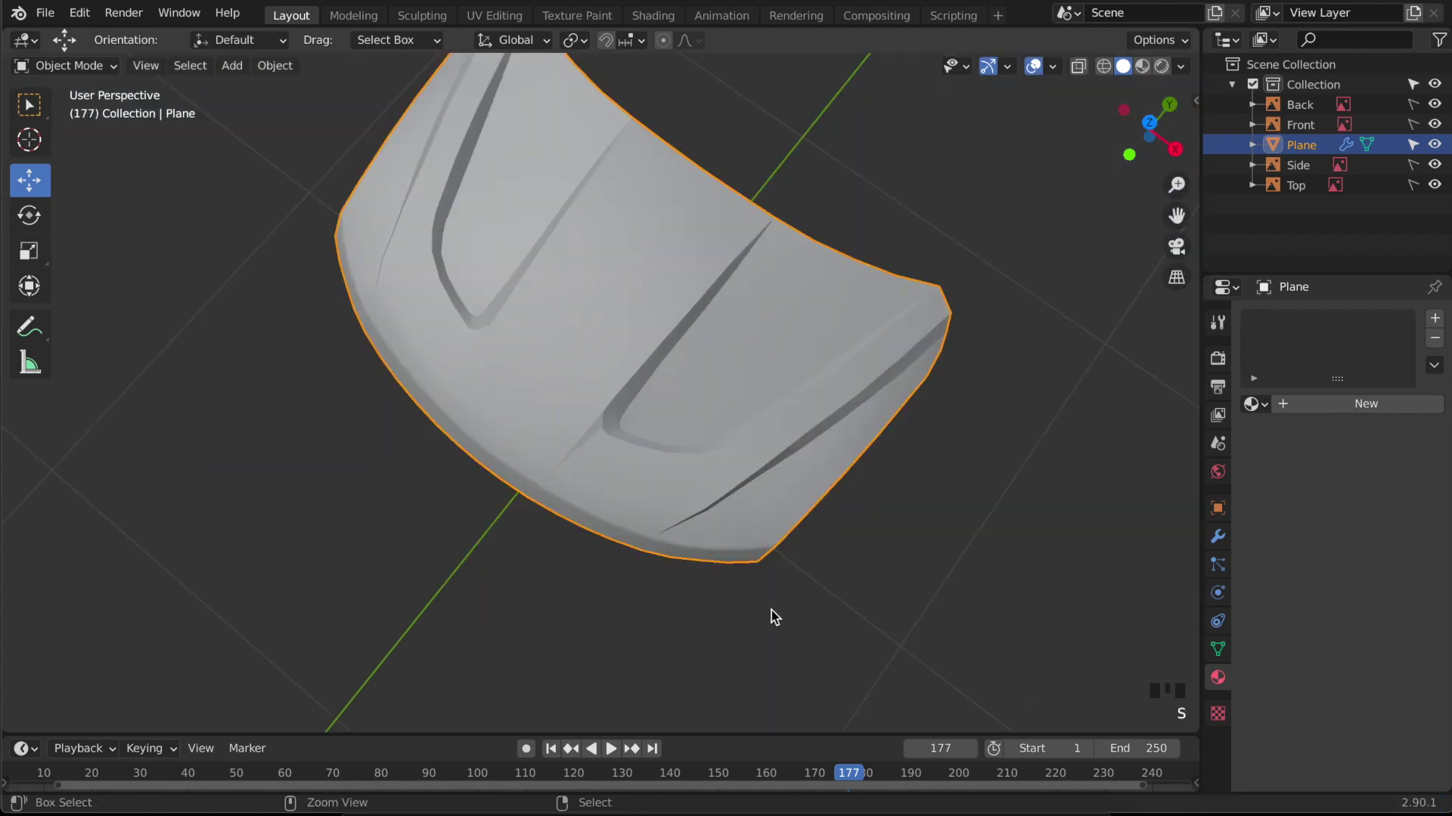
scroll(796, 578, "up", 1)
key("ctrl+s")
key("KP_7")
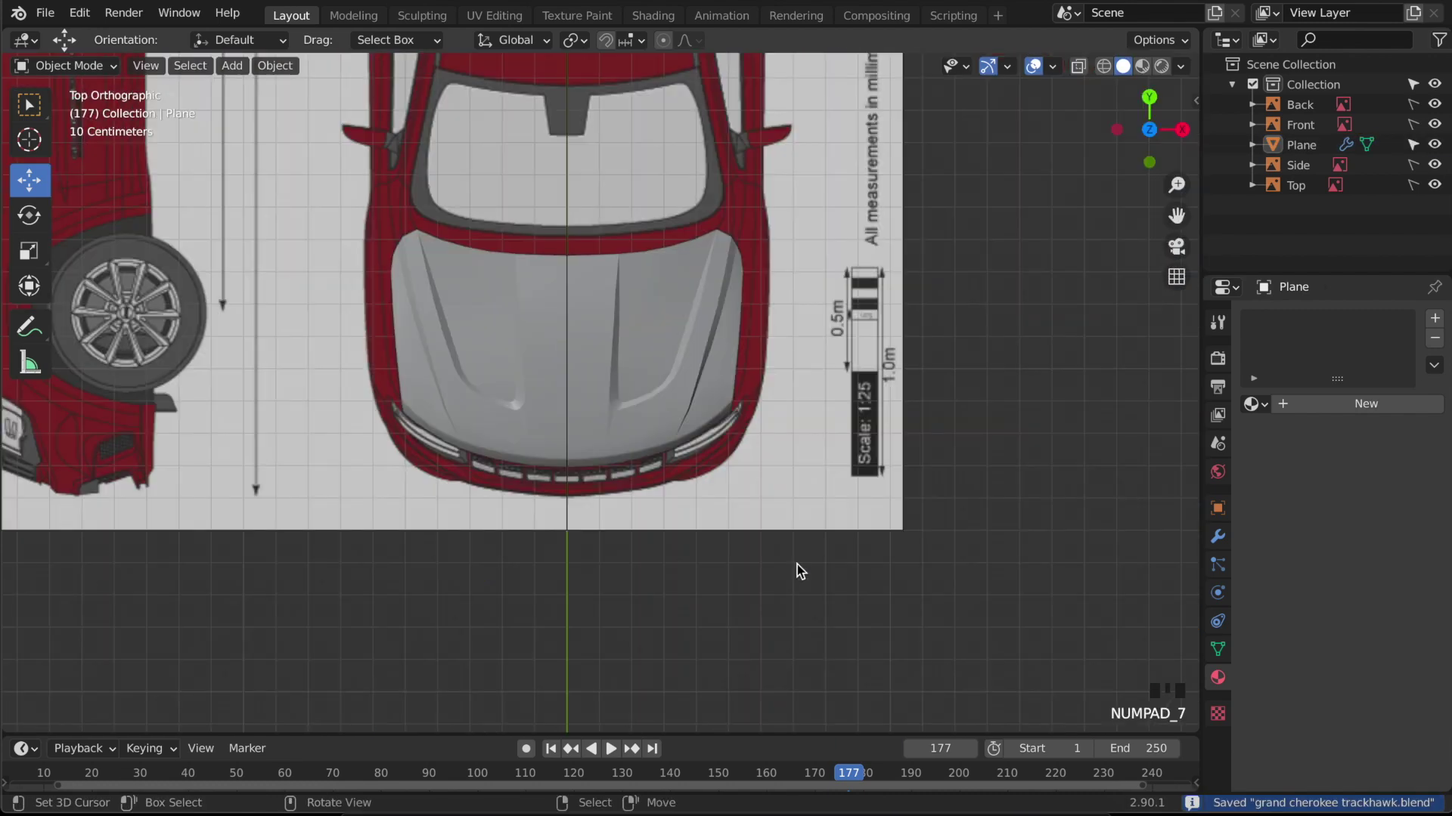
scroll(797, 567, "up", 3)
key("Tab")
scroll(629, 528, "up", 1)
middle_click_drag(628, 528, 587, 483)
key("Tab")
scroll(613, 541, "down", 4)
key("ctrl+s")
scroll(588, 478, "up", 2)
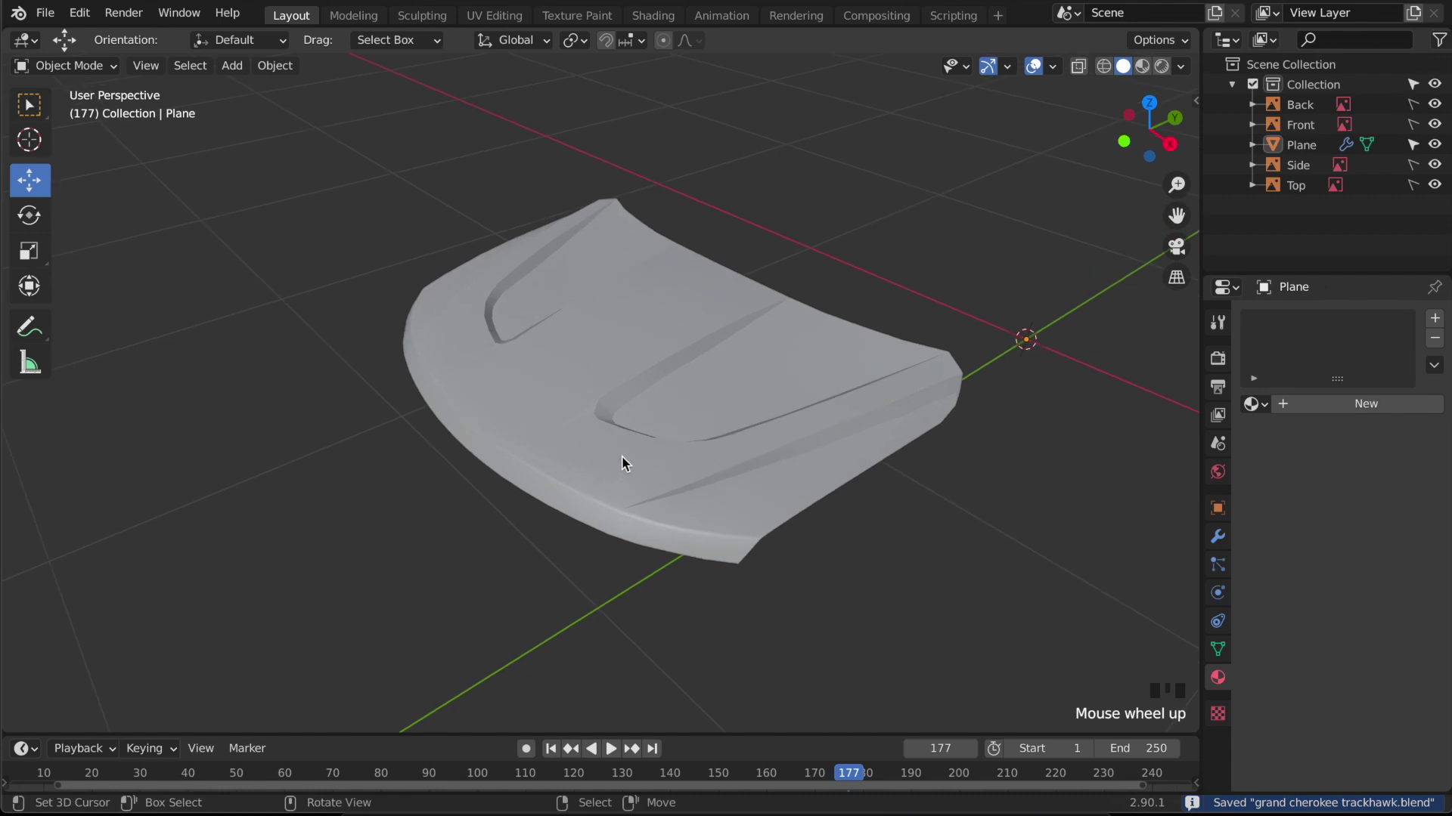
- Switch the viewport to Material Preview shading and open the choice of environment lighting
key("z")
left_click(590, 551)
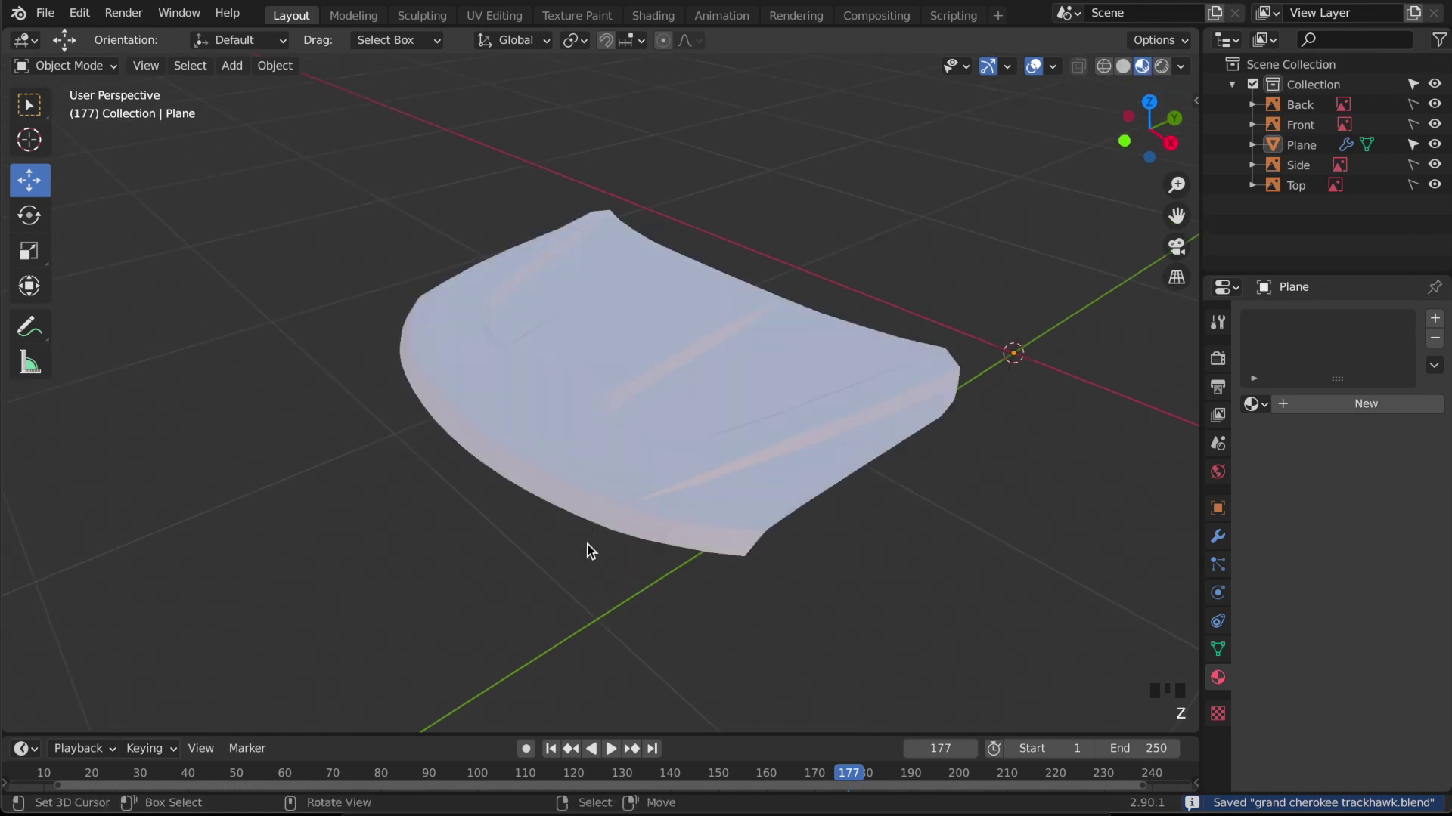
left_click(1184, 65)
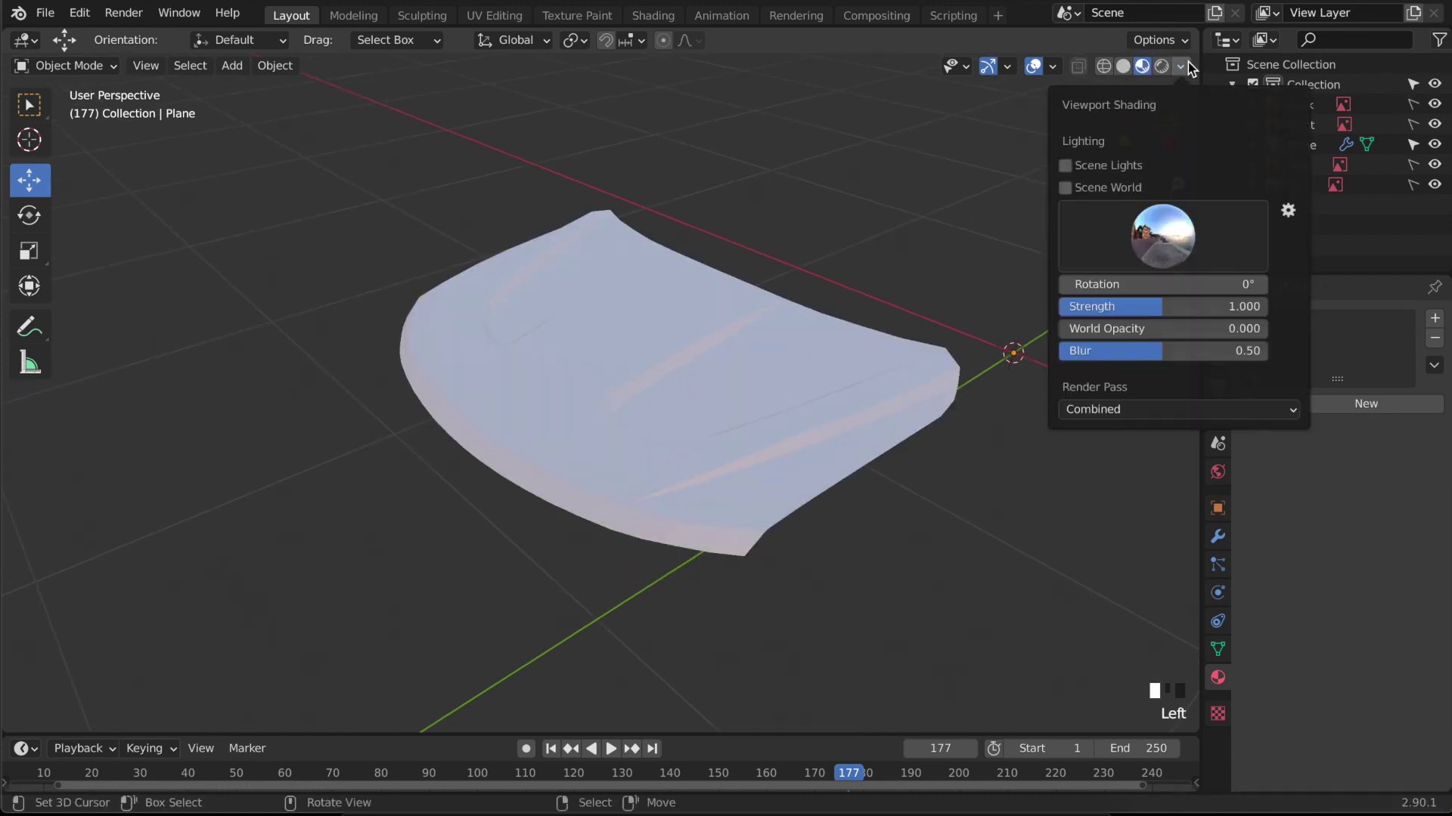
left_click(1155, 219)
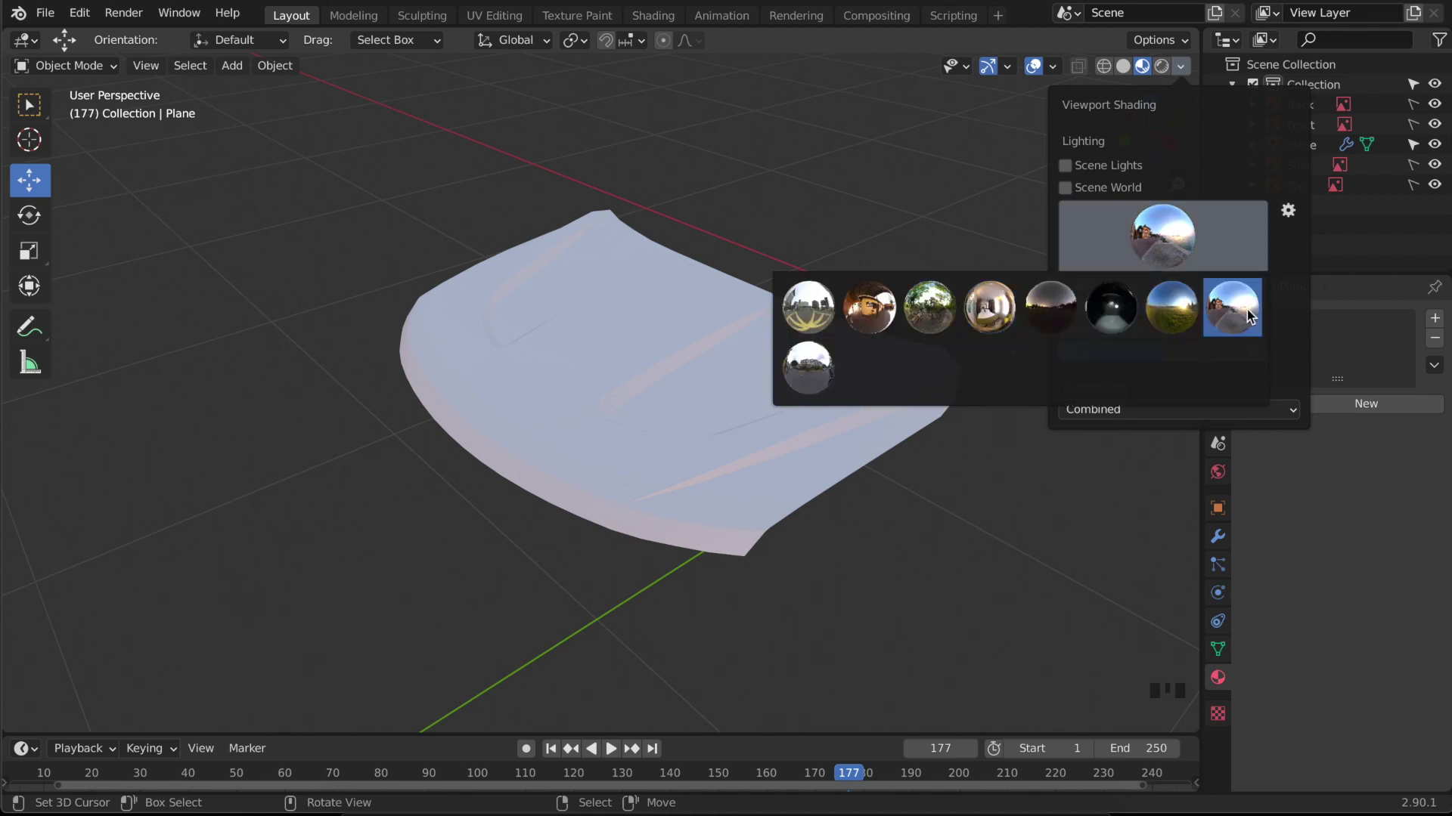
- Add a new material to the hood and set its Metallic and Specular values to 1.000
left_click(1381, 403)
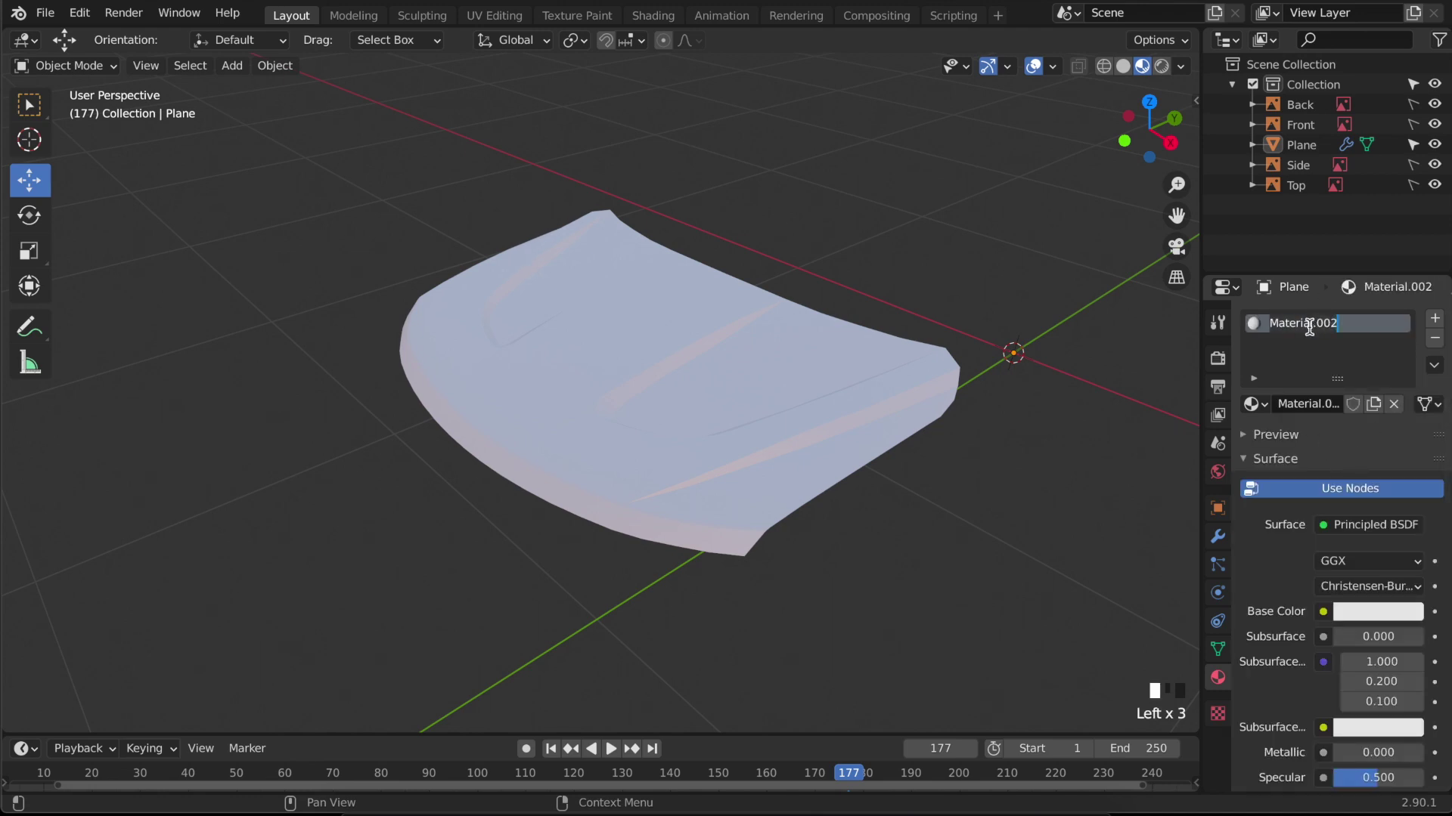
left_click(1251, 405)
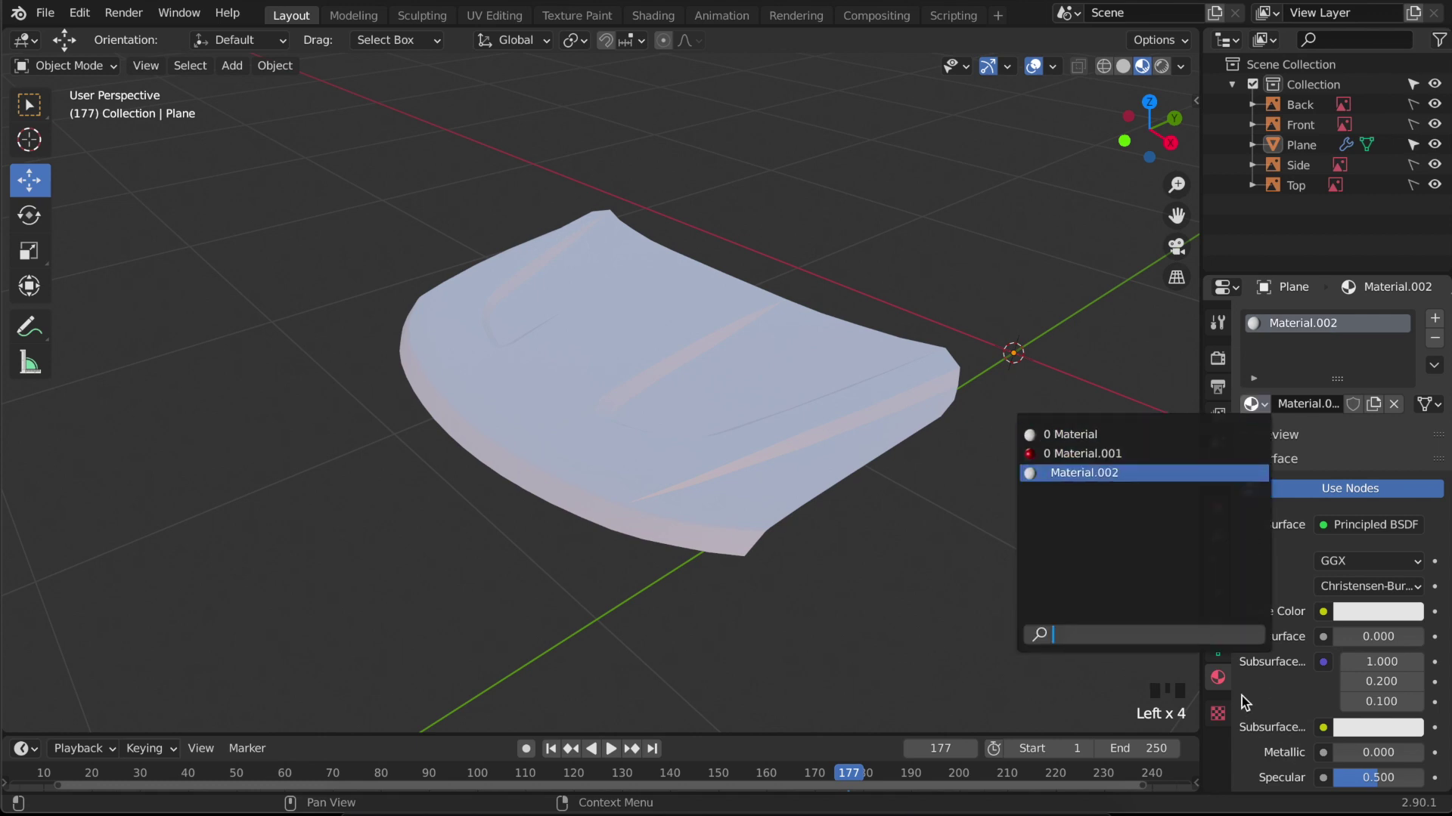
scroll(1345, 654, "down", 3)
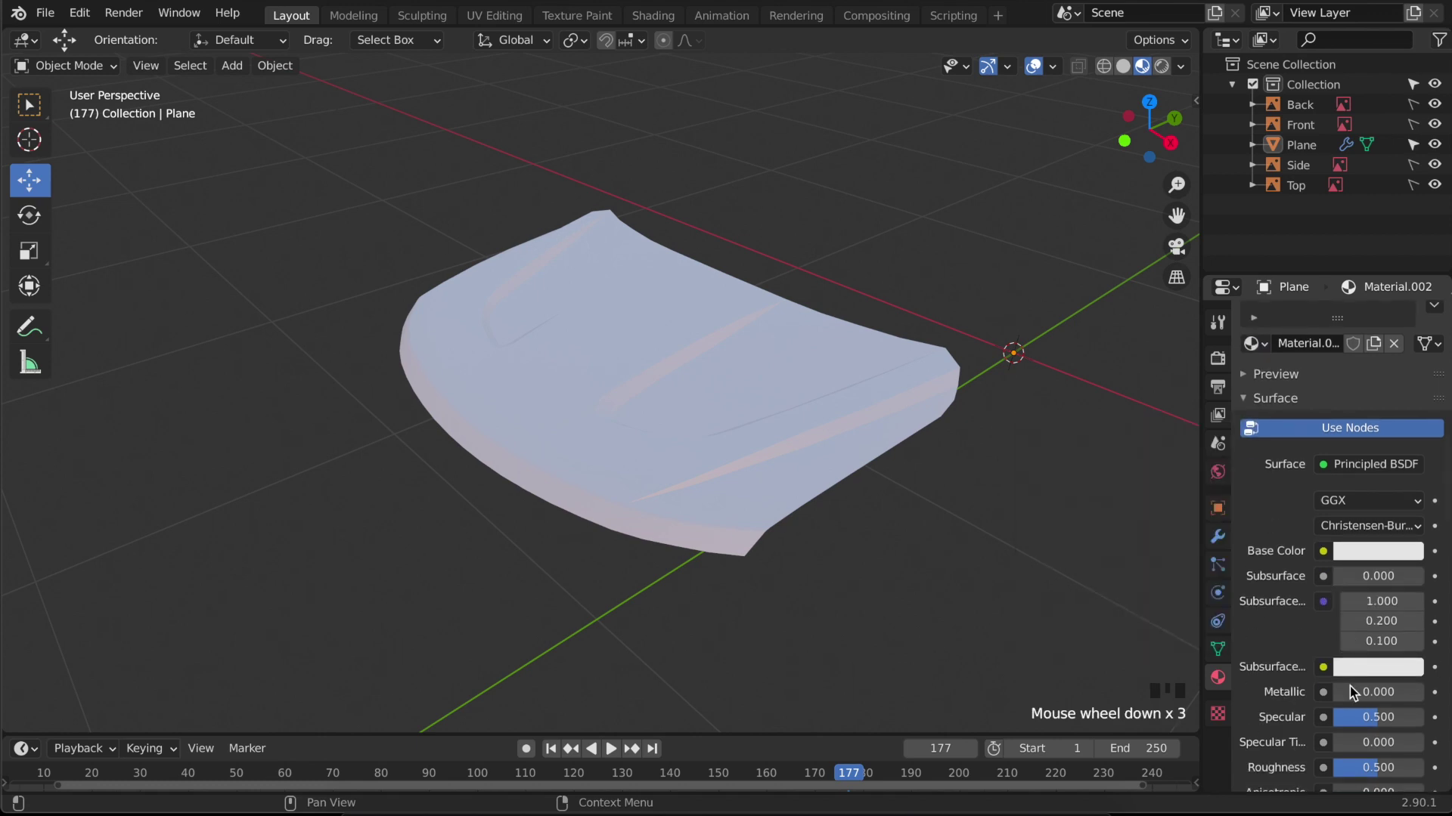
left_click_drag(1353, 696, 1412, 697)
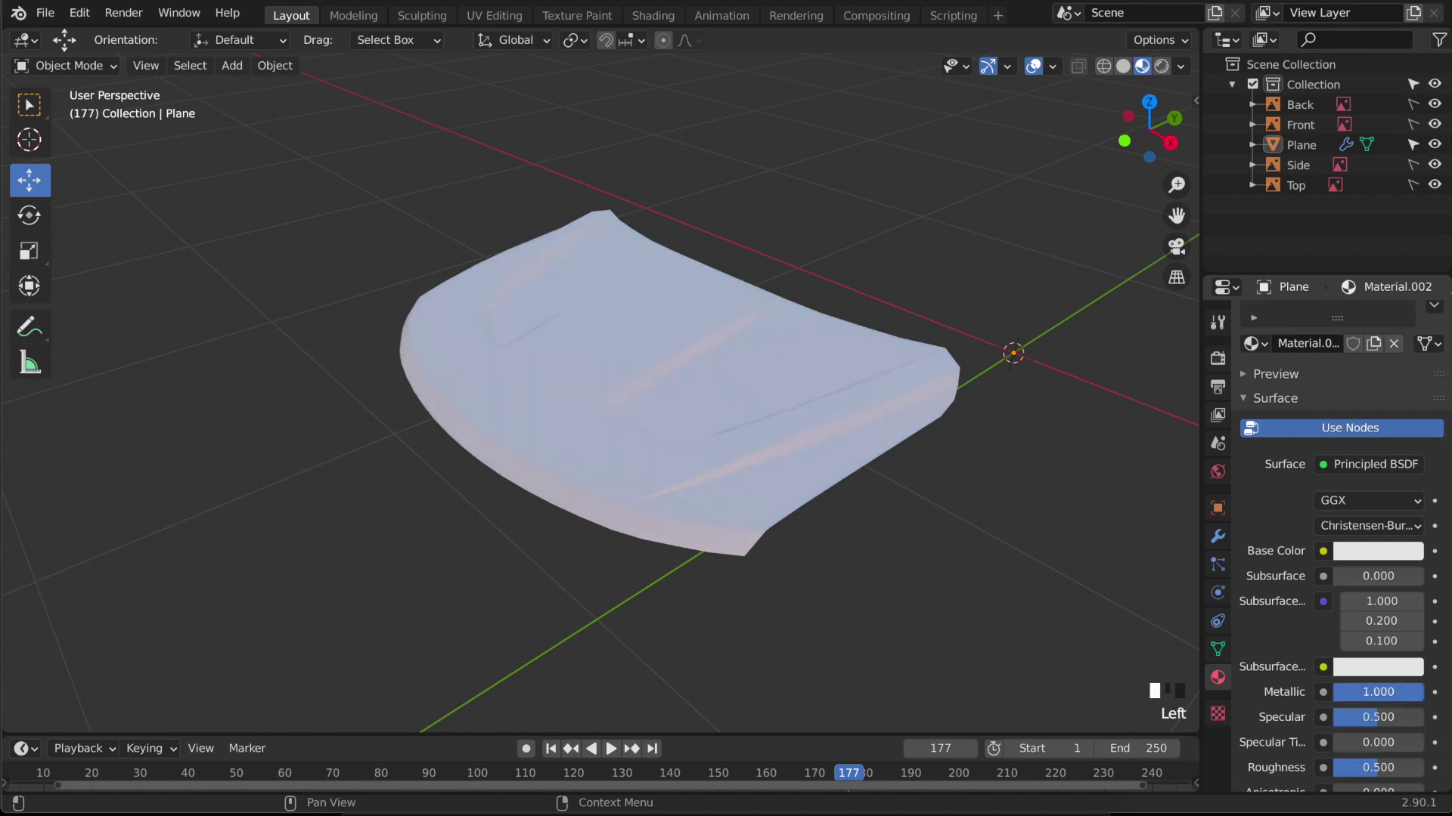
left_click(1367, 716)
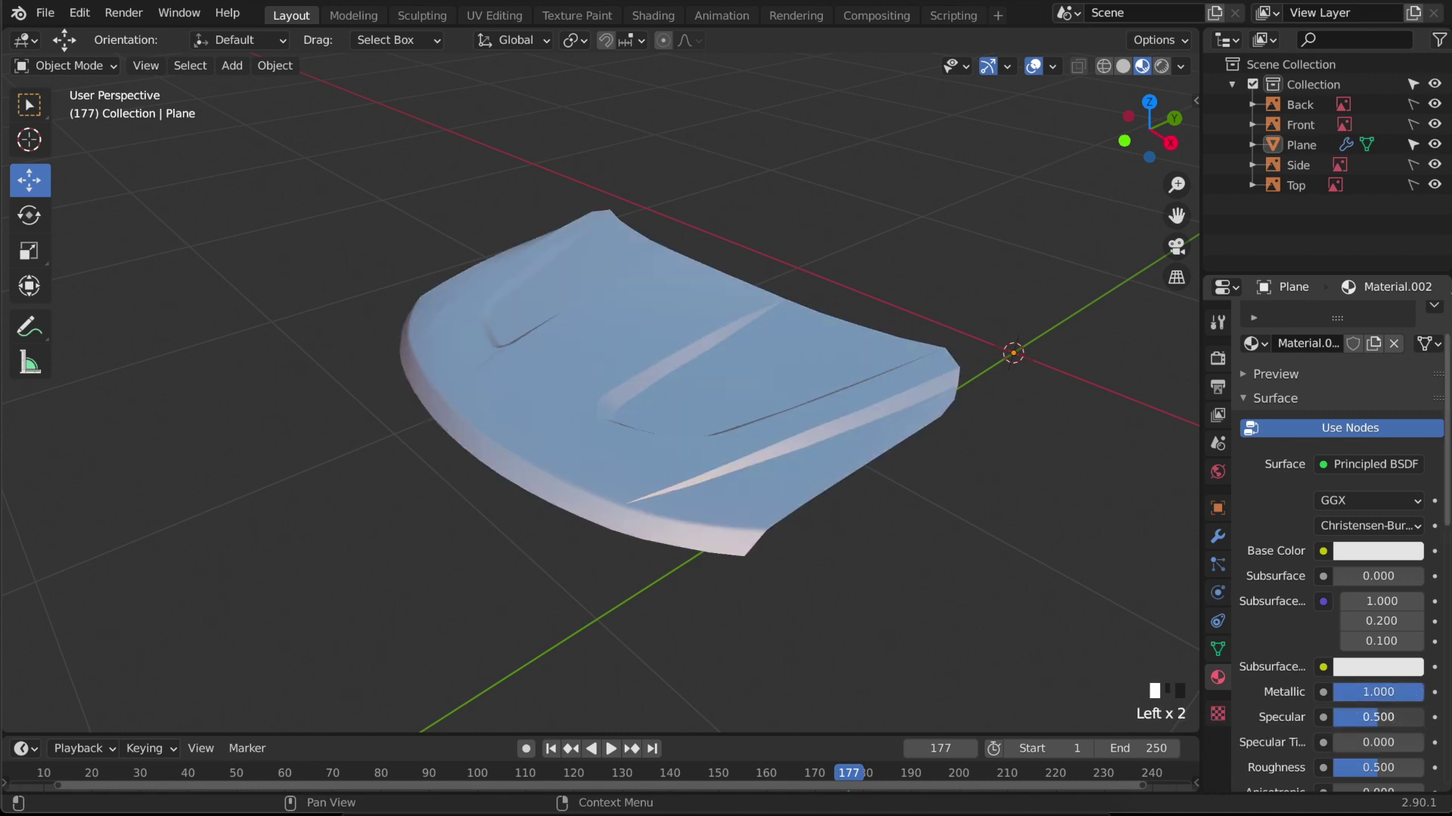
left_click_drag(1374, 724, 1392, 726)
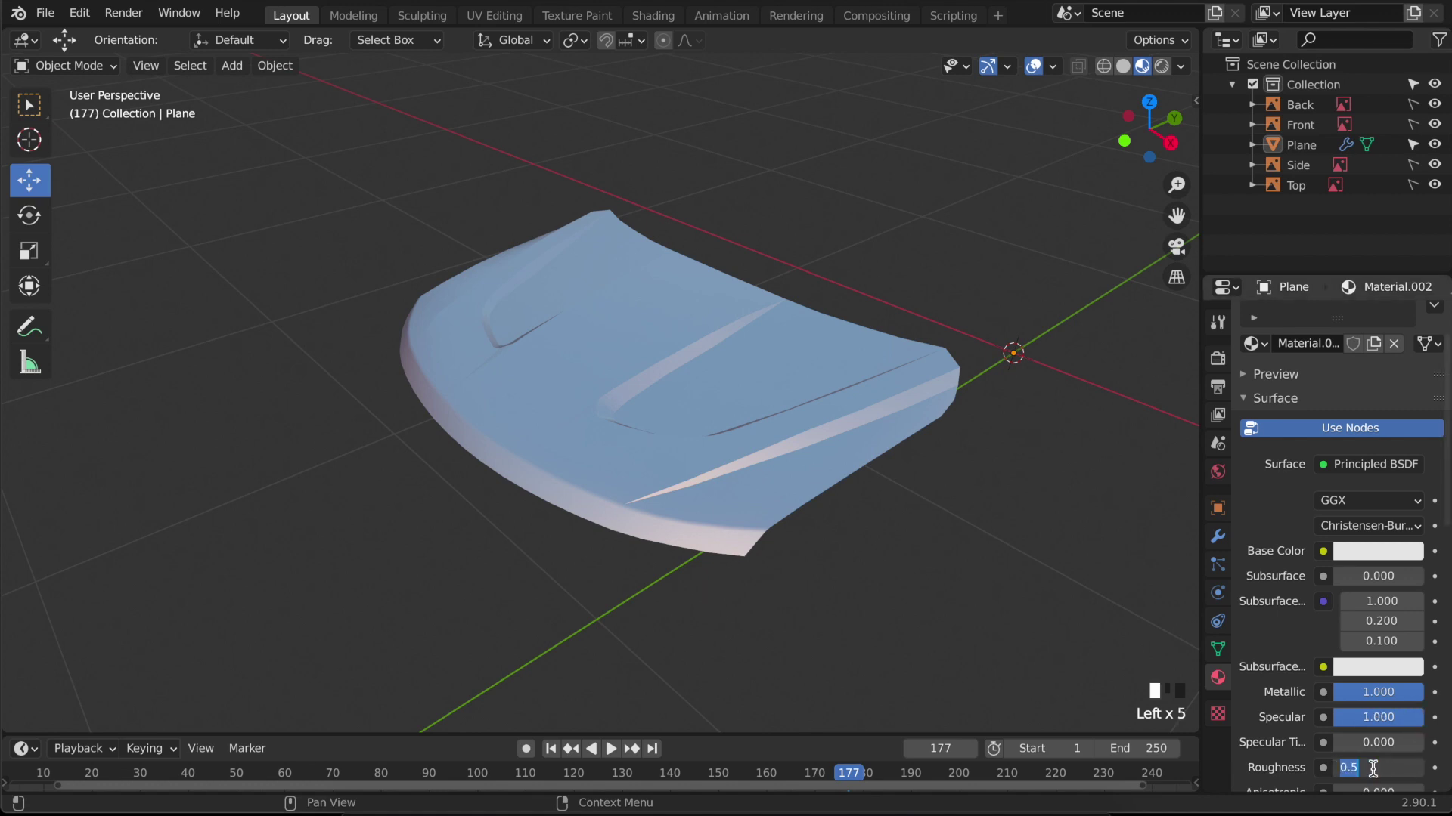
- Set the hood material's Roughness to 0.400 and its Clearcoat to 1.000
key("Return")
scroll(1366, 715, "down", 10)
left_click_drag(1360, 701, 1422, 701)
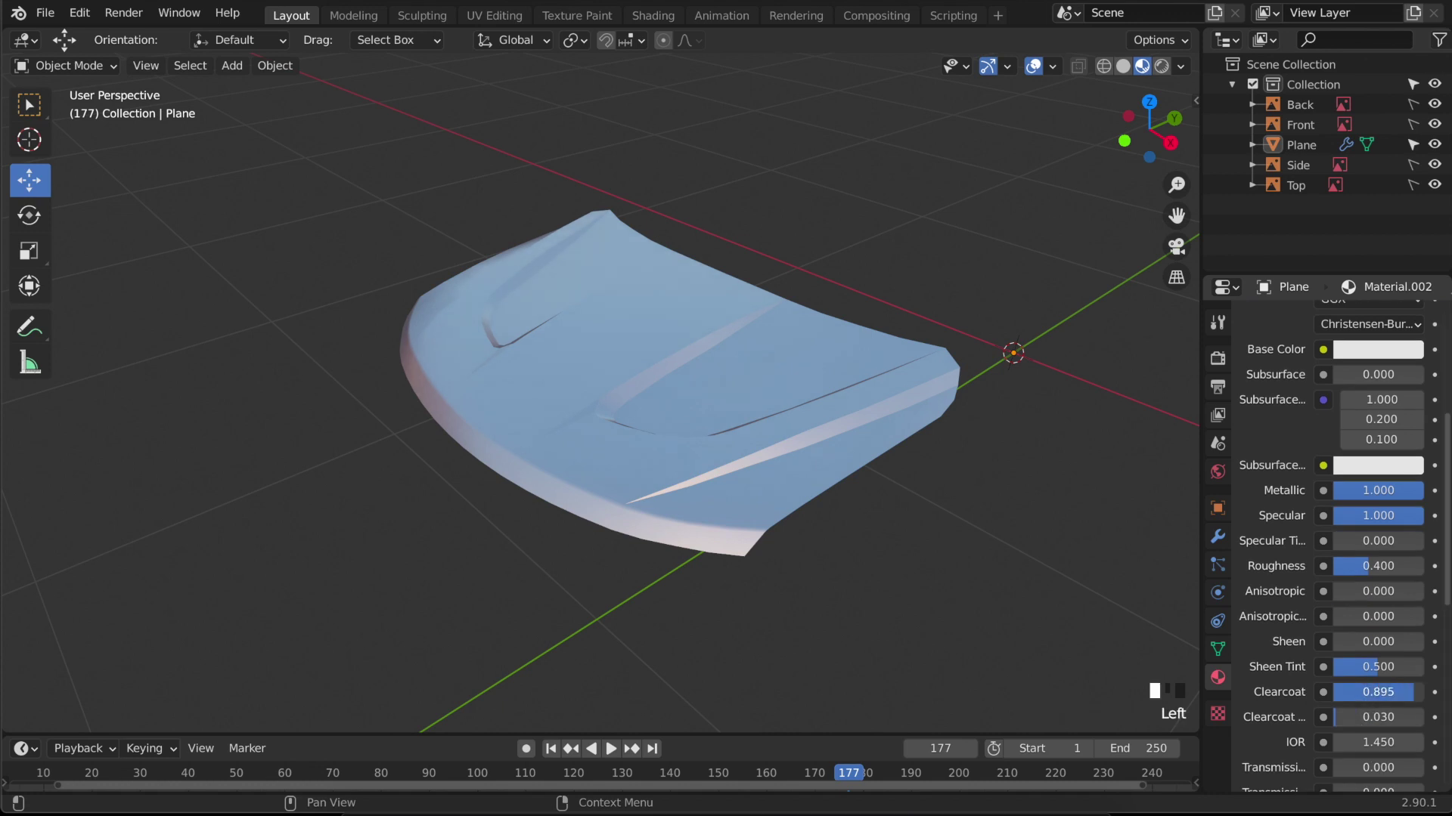
- Change the material's base color to dark red with hue 0.995, saturation 1.000 and value 0.593
left_click(1371, 353)
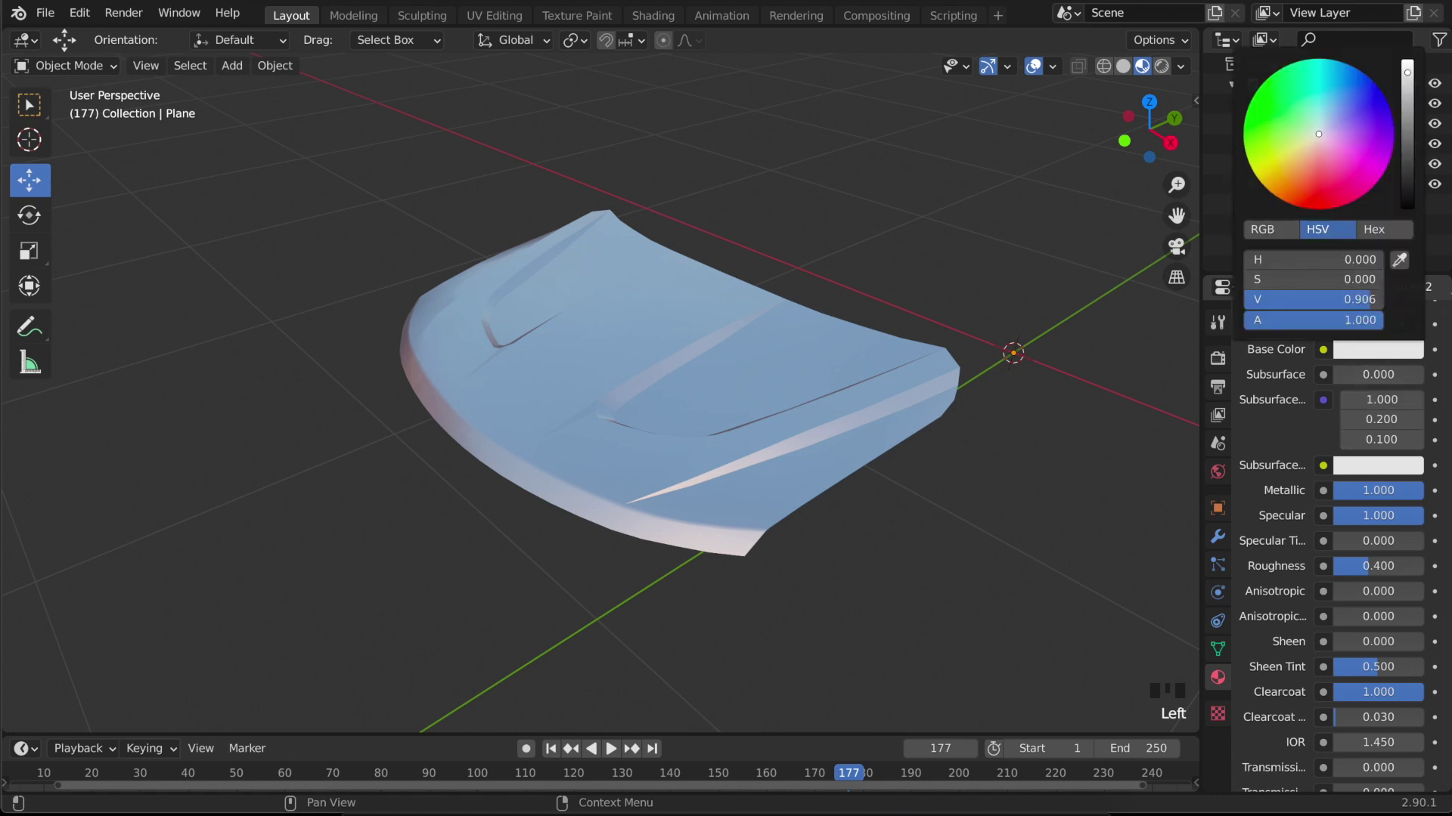
left_click(1326, 208)
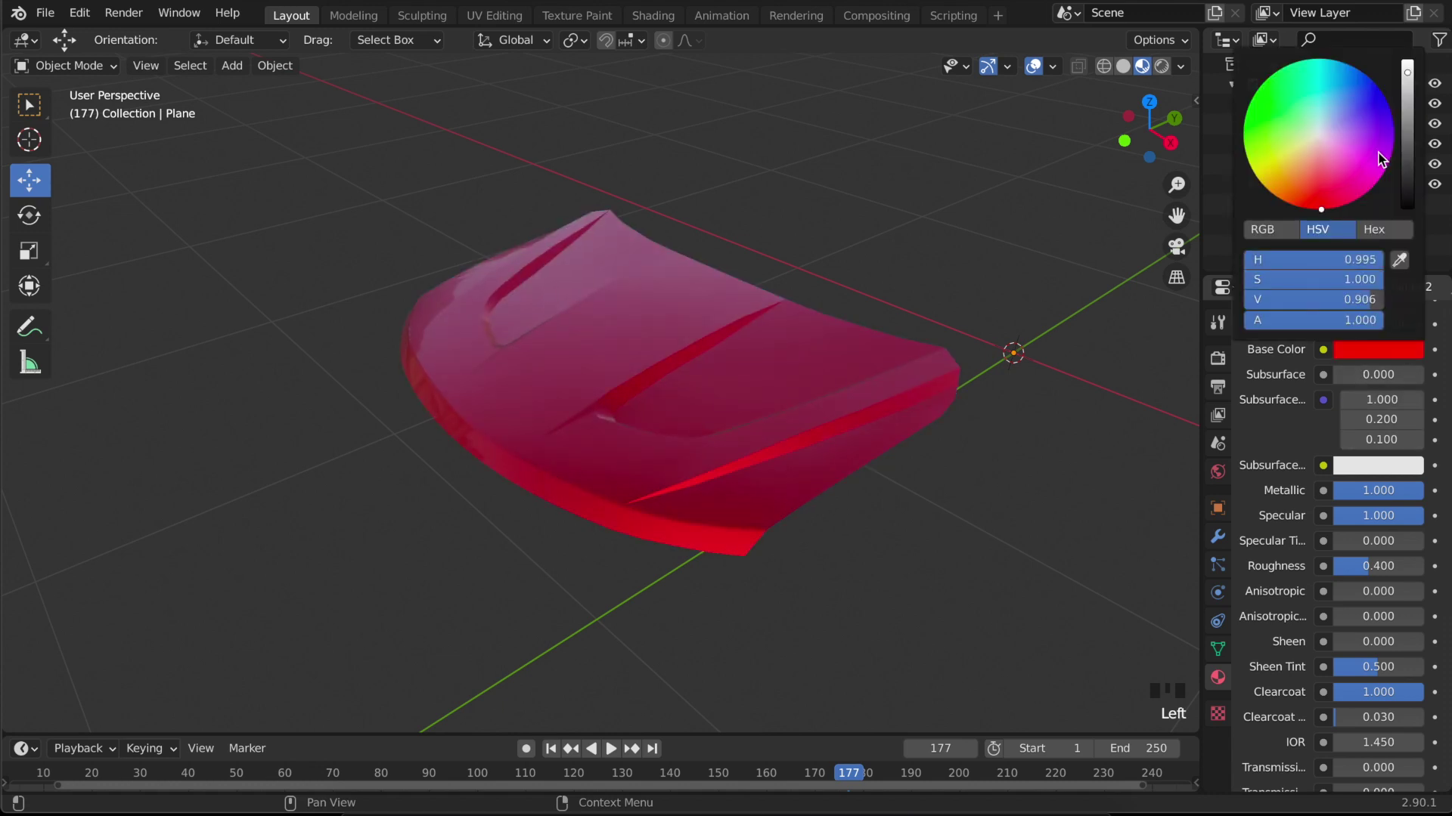
left_click(1408, 134)
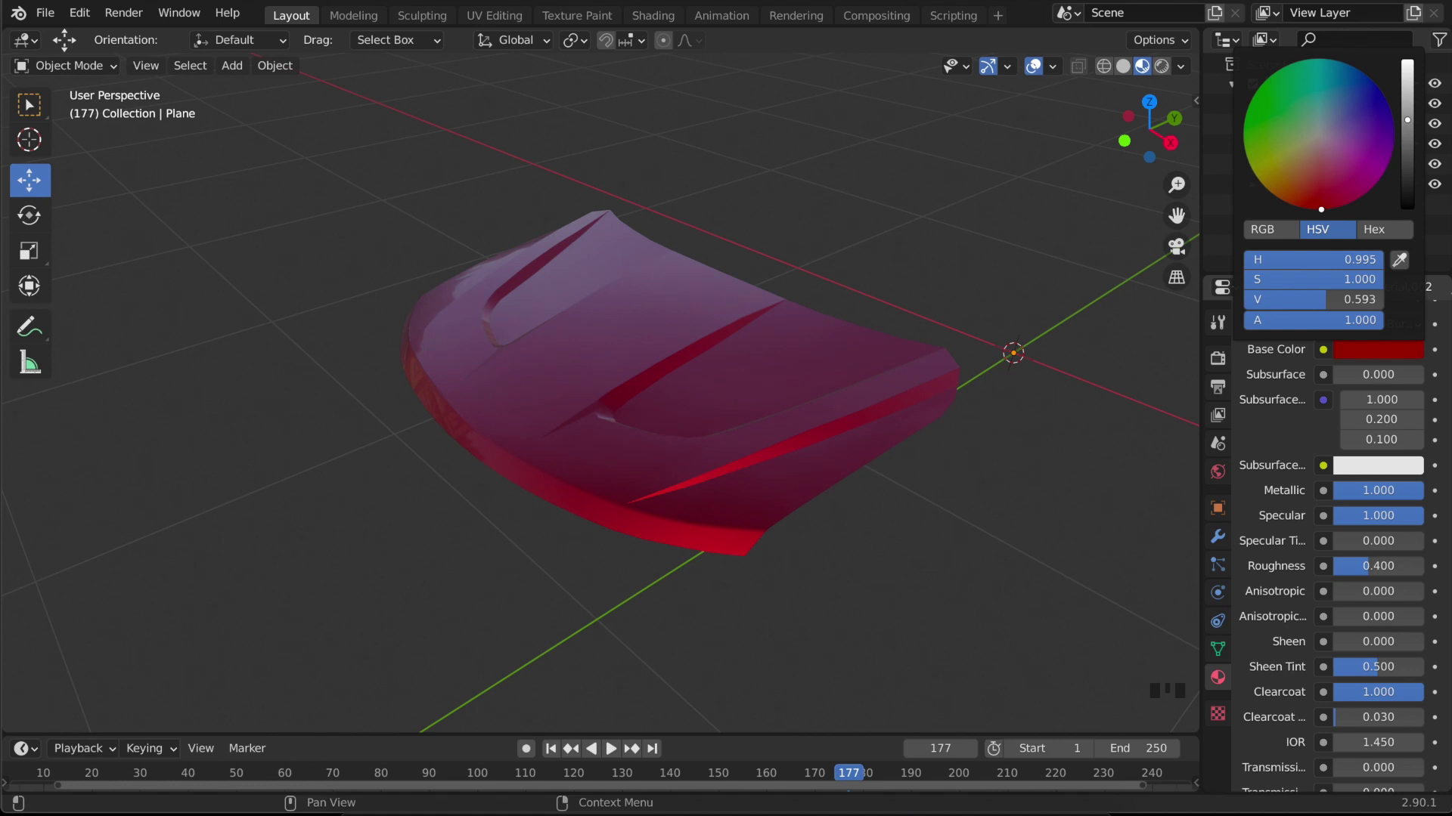
middle_click_drag(946, 408, 975, 522)
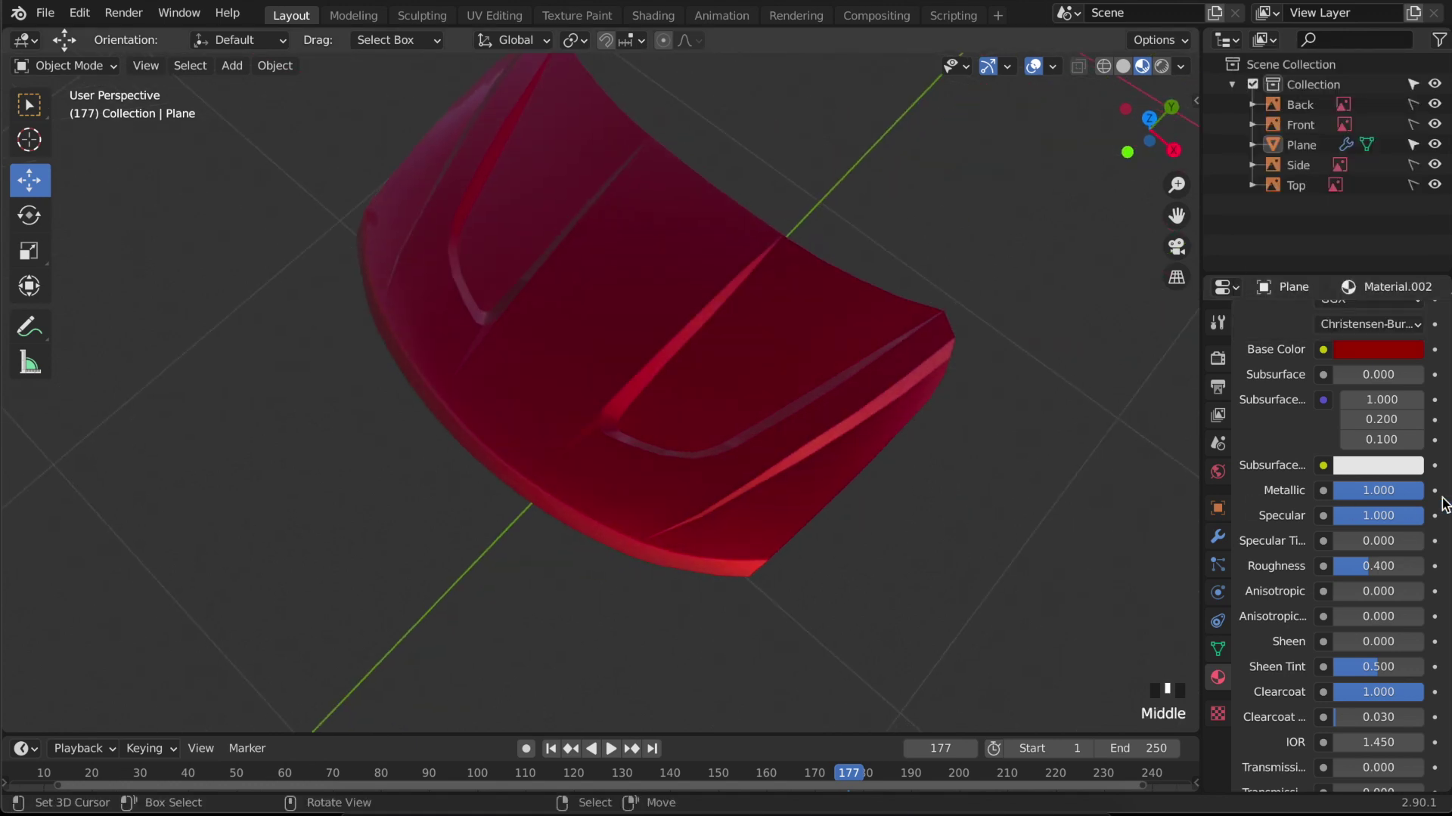
- Rename the hood's material as Paint and save the file
scroll(1416, 478, "up", 3)
scroll(1416, 478, "up", 13)
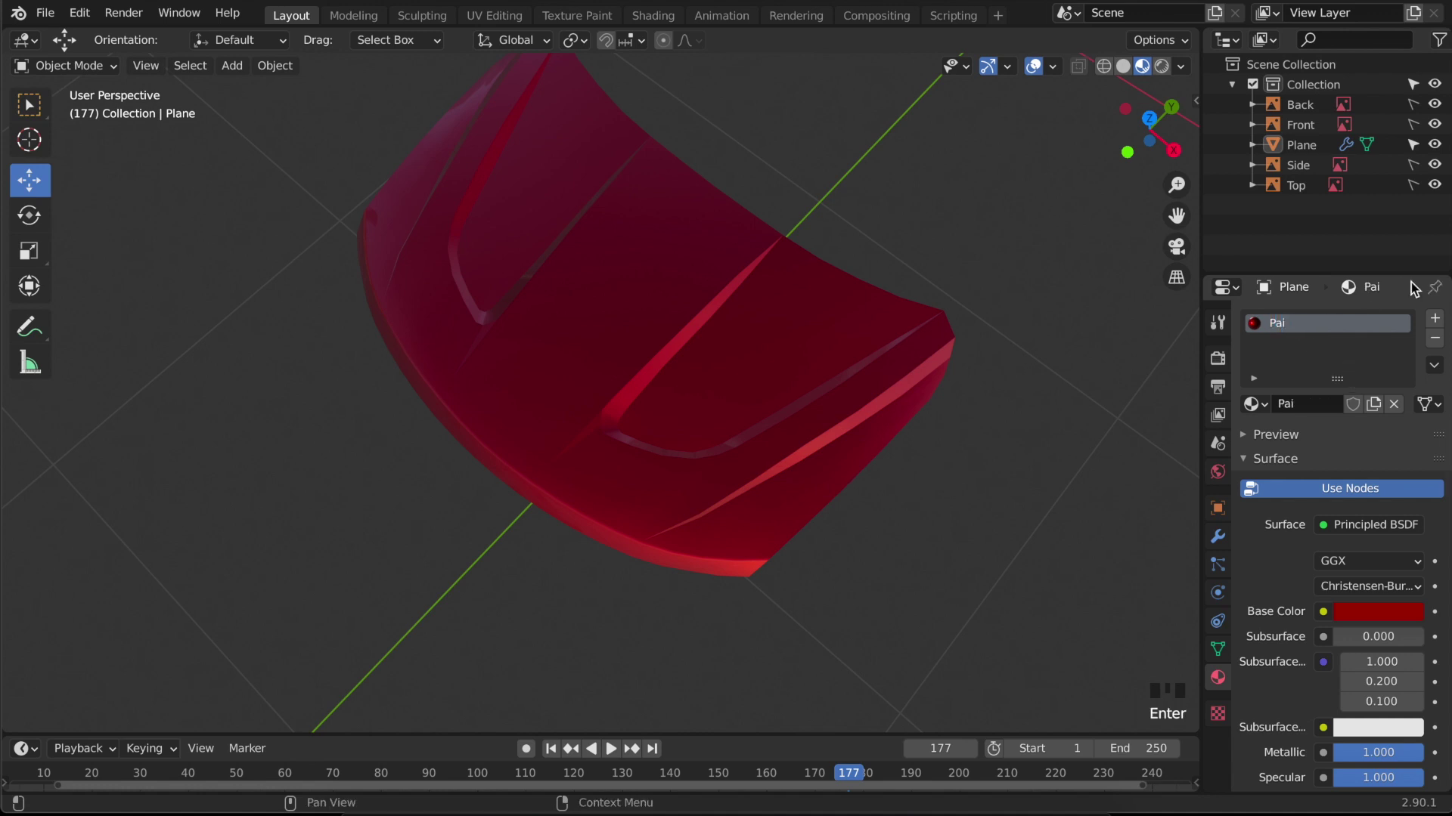
double_click(1310, 322)
scroll(424, 371, "down", 3)
key("ctrl+s")
- Inspect the painted hood's reflections, return to Solid shading in the right side view and save the file
middle_click_drag(623, 462, 393, 402)
scroll(703, 401, "up", 4)
scroll(665, 405, "down", 2)
mouse_move(665, 405)
middle_mouse_down()
mouse_move(551, 502)
mouse_move(735, 447)
mouse_move(701, 521)
mouse_move(625, 544)
mouse_move(625, 479)
mouse_move(577, 518)
mouse_move(363, 527)
mouse_move(386, 628)
mouse_move(279, 506)
mouse_move(611, 484)
mouse_move(220, 512)
mouse_move(116, 547)
mouse_move(149, 529)
mouse_move(549, 493)
mouse_move(398, 546)
middle_mouse_up()
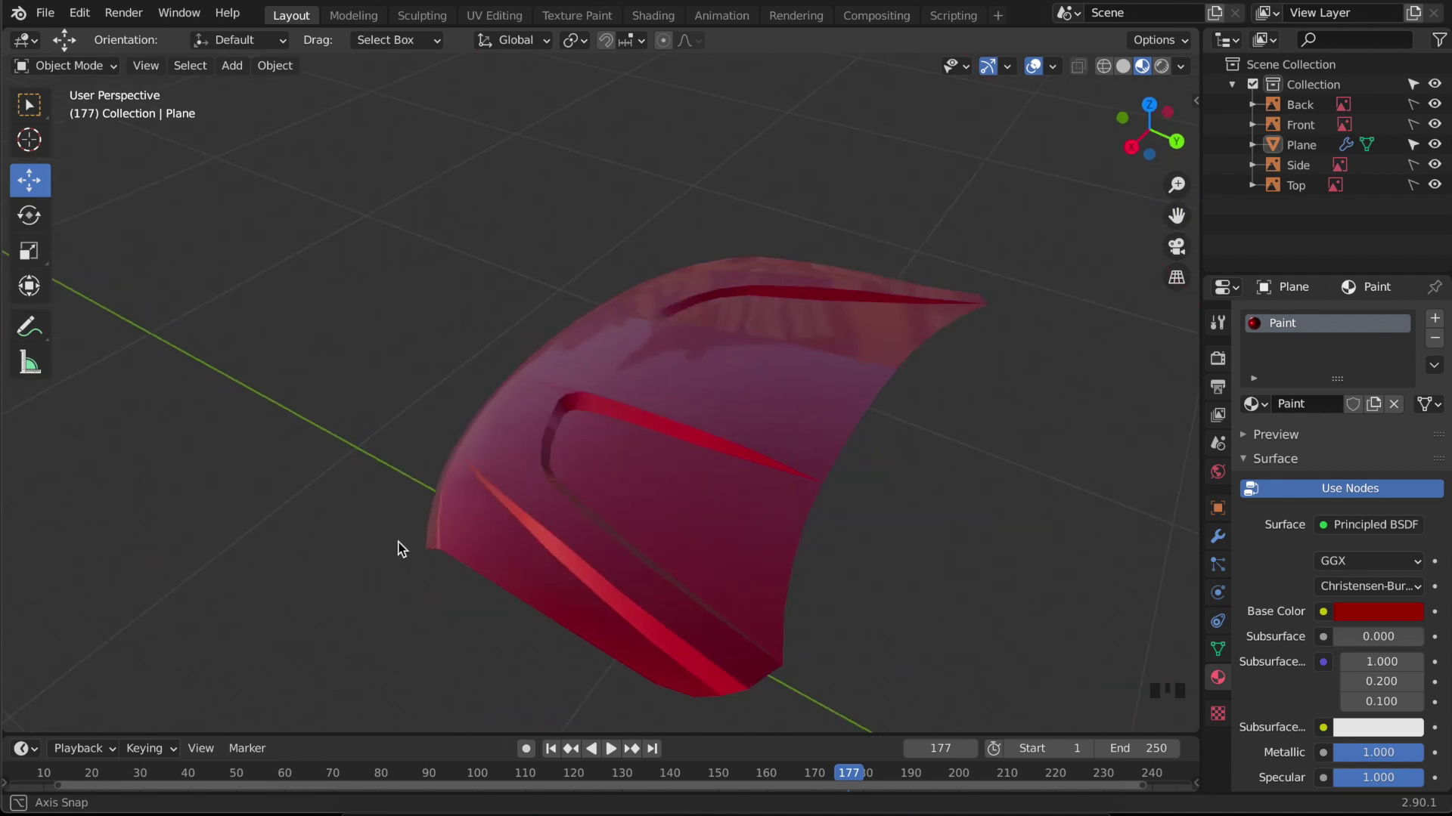
key("z")
left_click(528, 518)
key("KP_3")
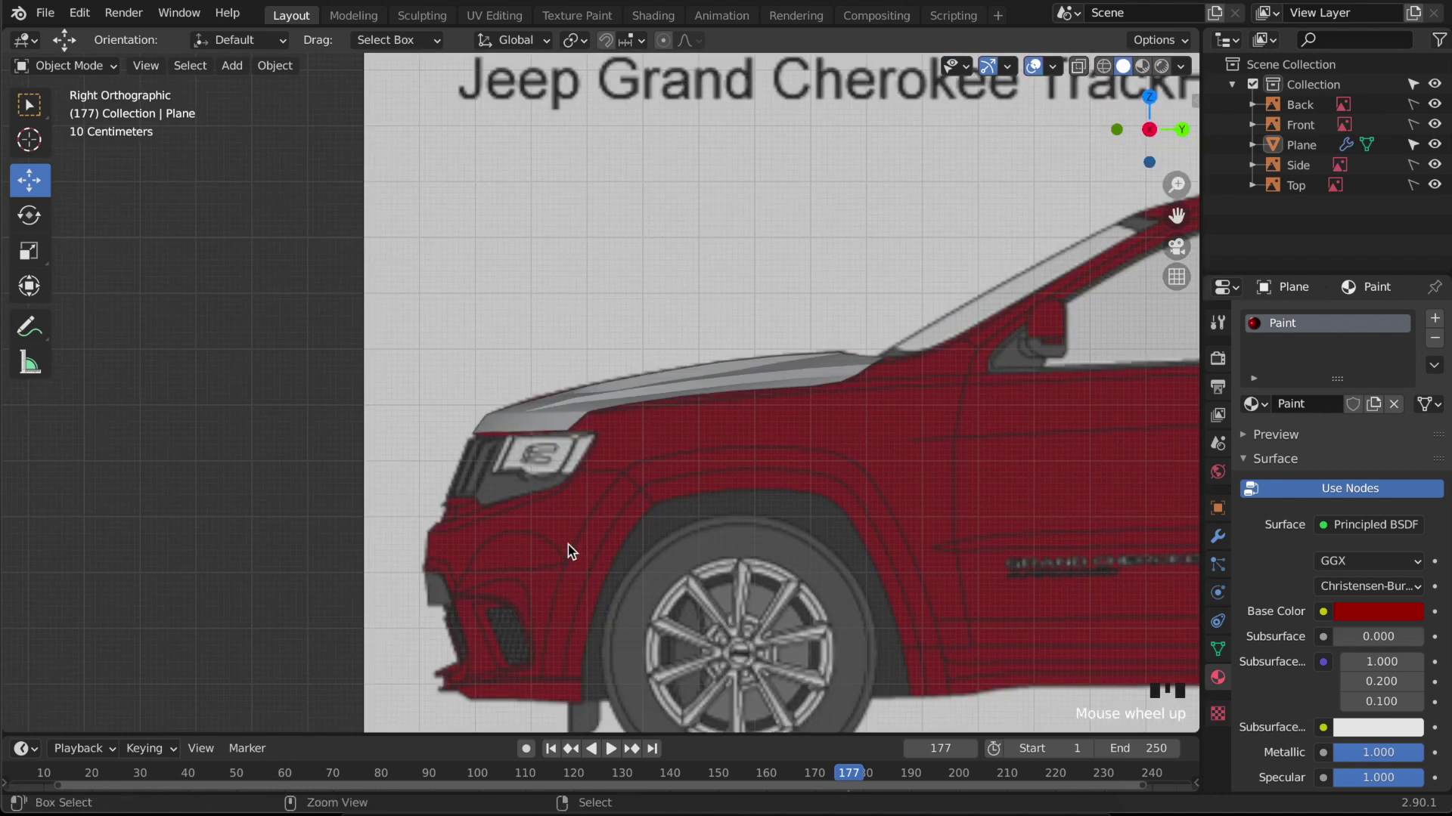
key("ctrl+s")
- Examine how the hood mesh lines up with the side and top blueprints around its rear edge
key("Tab")
scroll(570, 533, "up", 2)
scroll(795, 531, "down", 3)
key("Tab")
key("Tab")
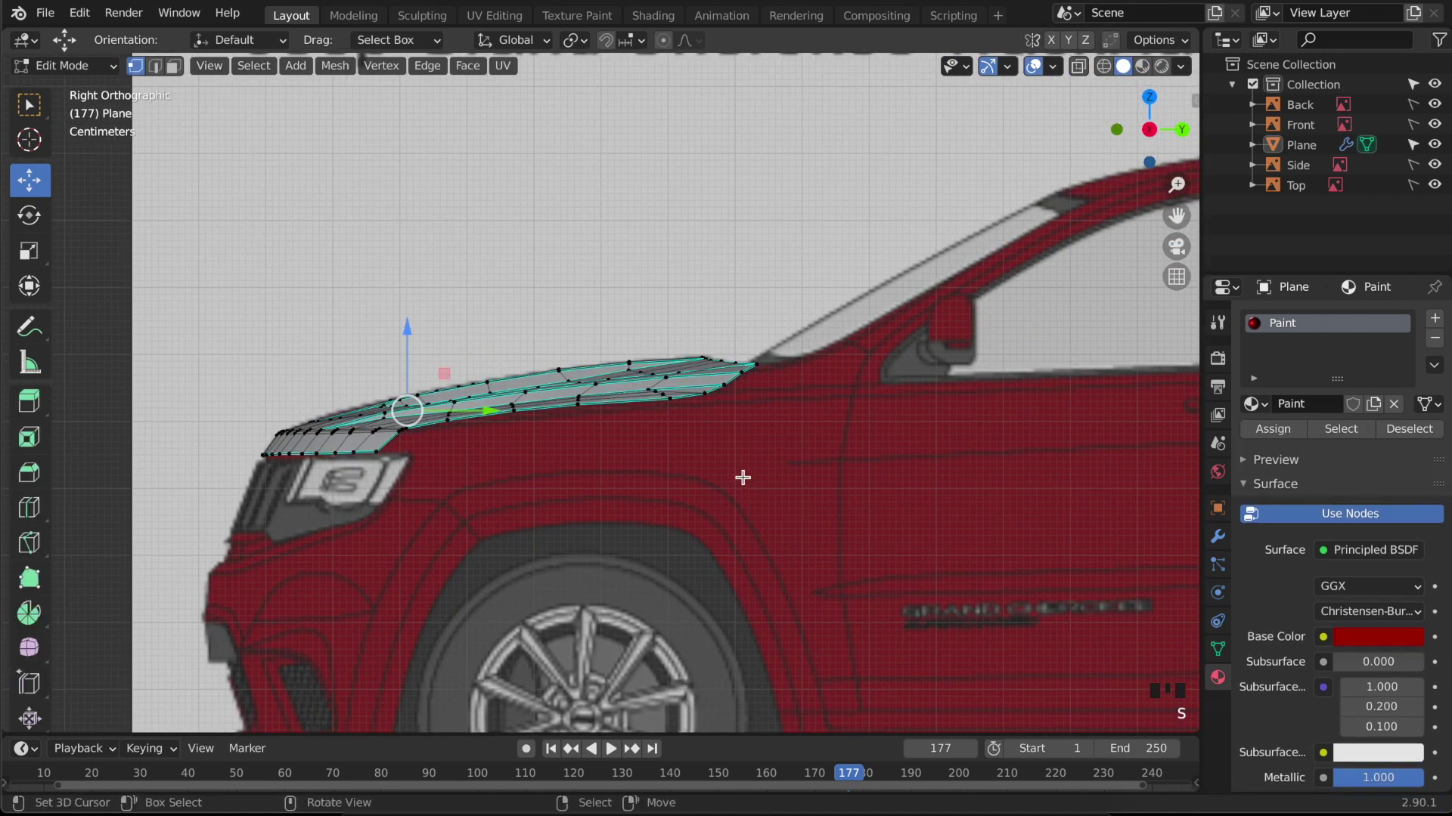
middle_click_drag(742, 479, 719, 587)
key("Tab")
key("KP_7")
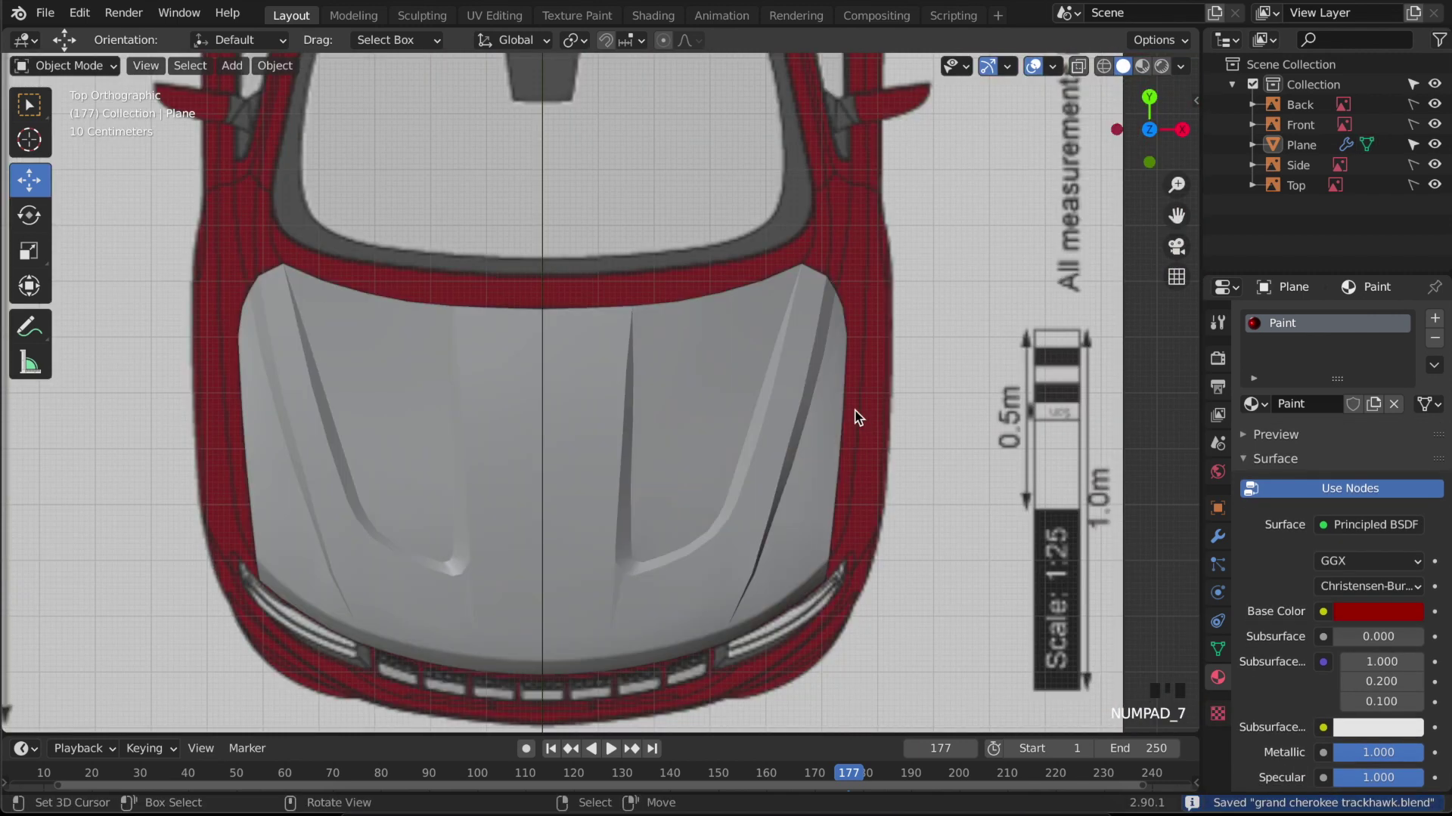
middle_click_drag(779, 440, 736, 480, "shift")
middle_click_drag(779, 344, 781, 341)
key("Tab")
key("Tab")
key("KP_7")
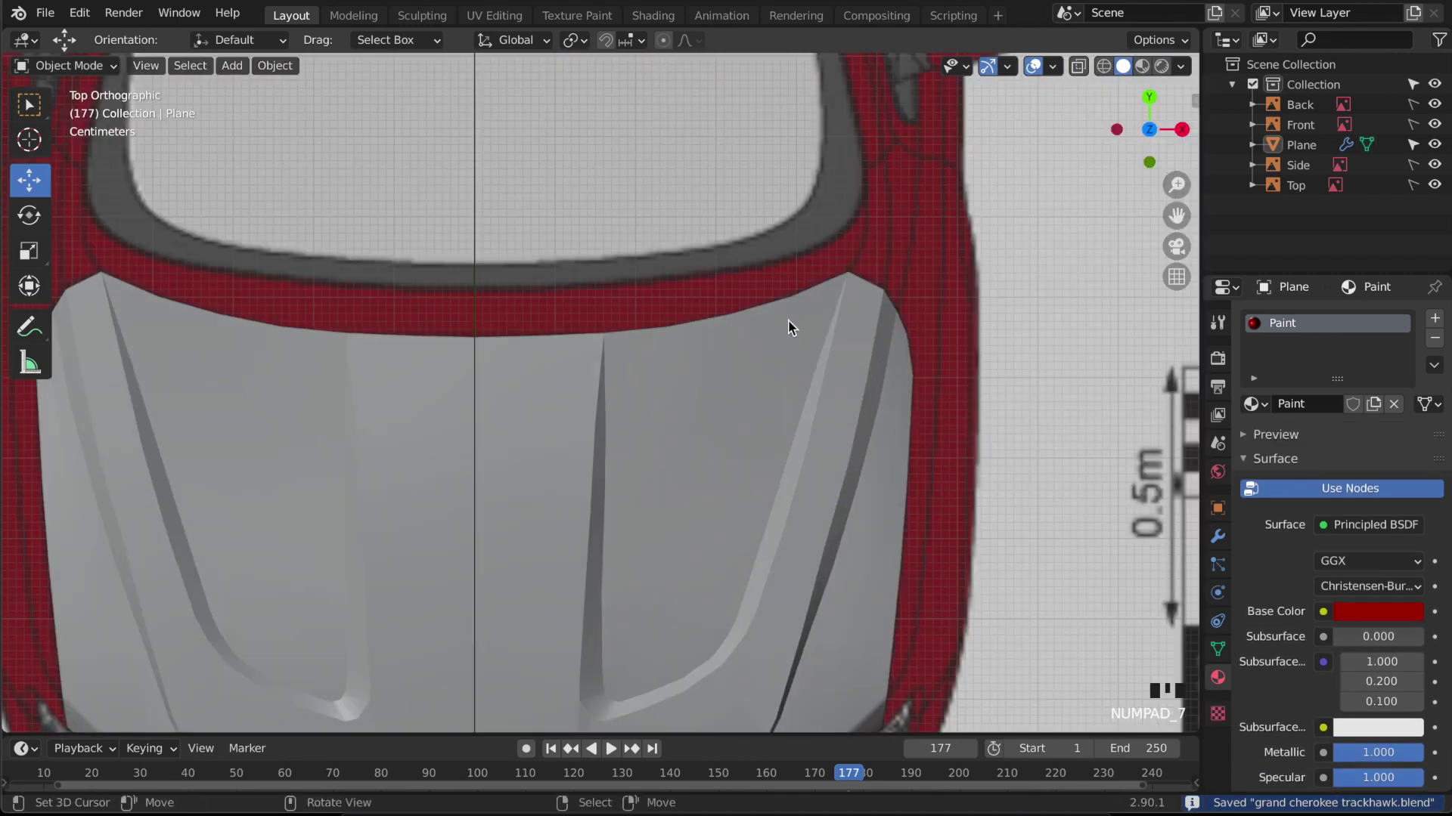
- Extrude the hood's rear corner vertex back along the windshield base and raise it to match the side blueprint
key("Tab")
left_click(849, 271)
scroll(849, 271, "up", 3)
key("e")
left_click(677, 282)
key("KP_3")
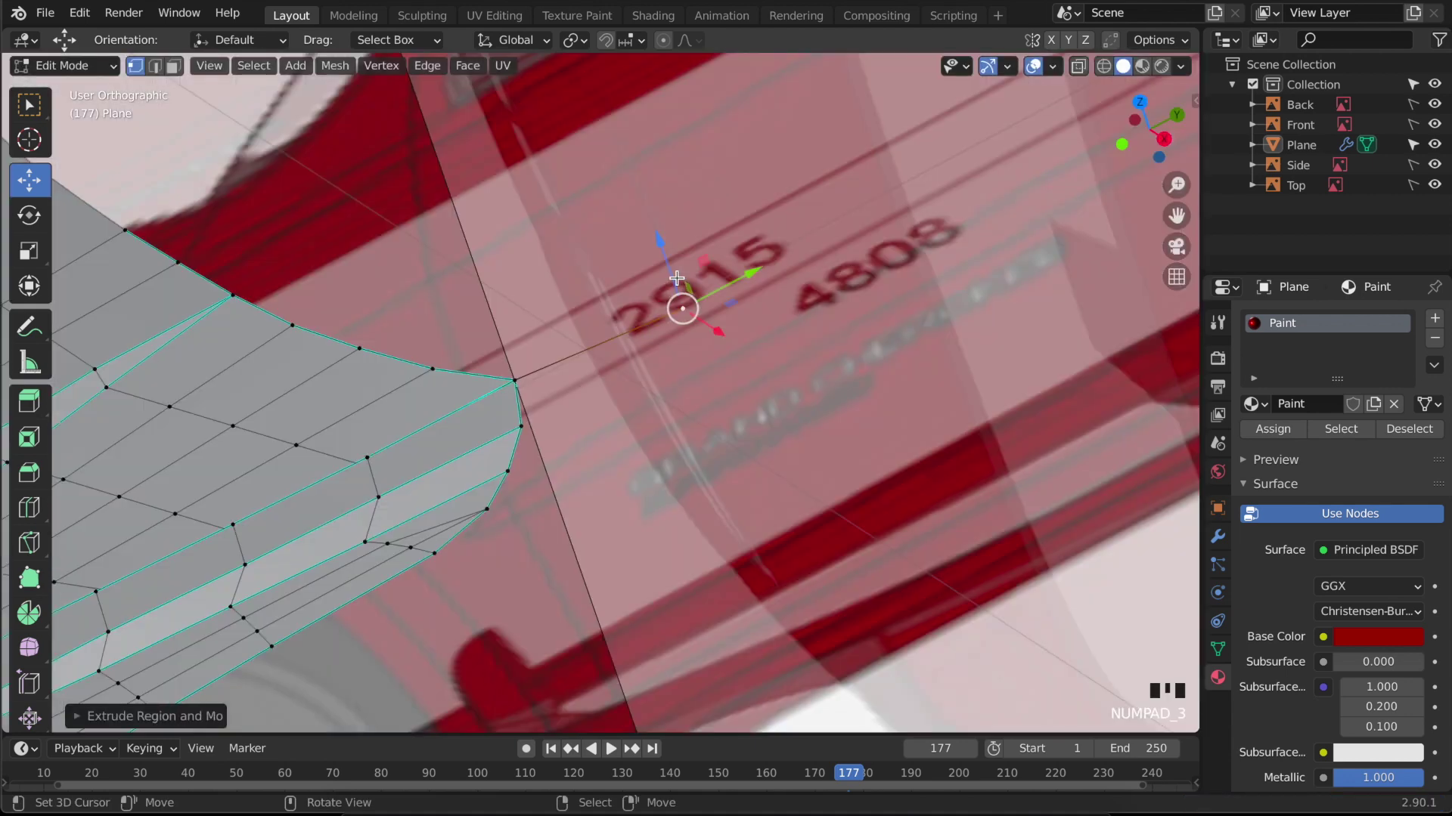
left_click_drag(701, 256, 697, 215)
- Divide the extruded edge with three cuts and move the new vertices to follow the windshield corner in the top view
key("KP_7")
key("ctrl+r")
scroll(644, 390, "up", 2)
left_click(643, 390)
key("g")
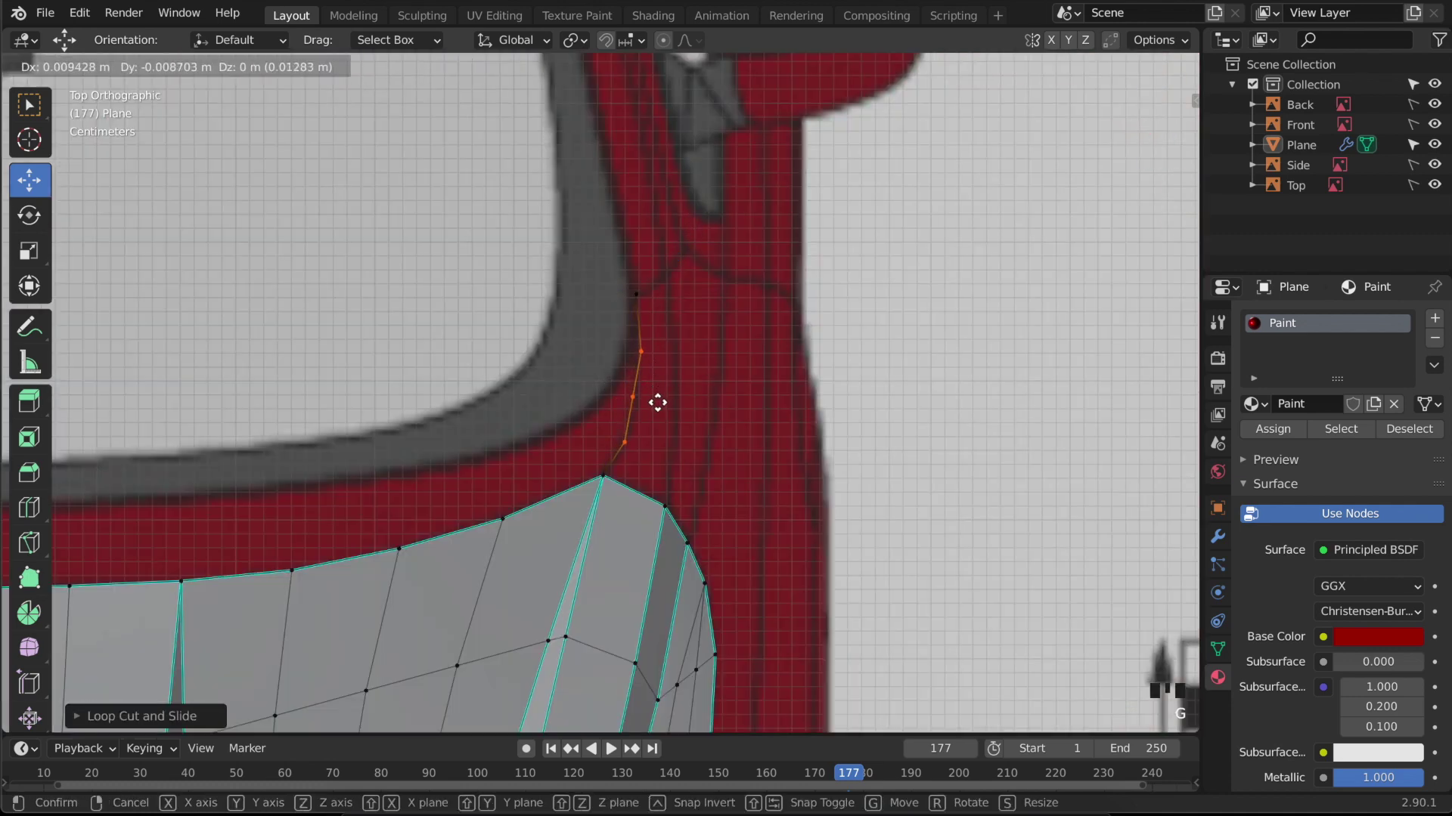
left_click(654, 402)
left_click(657, 410)
key("g")
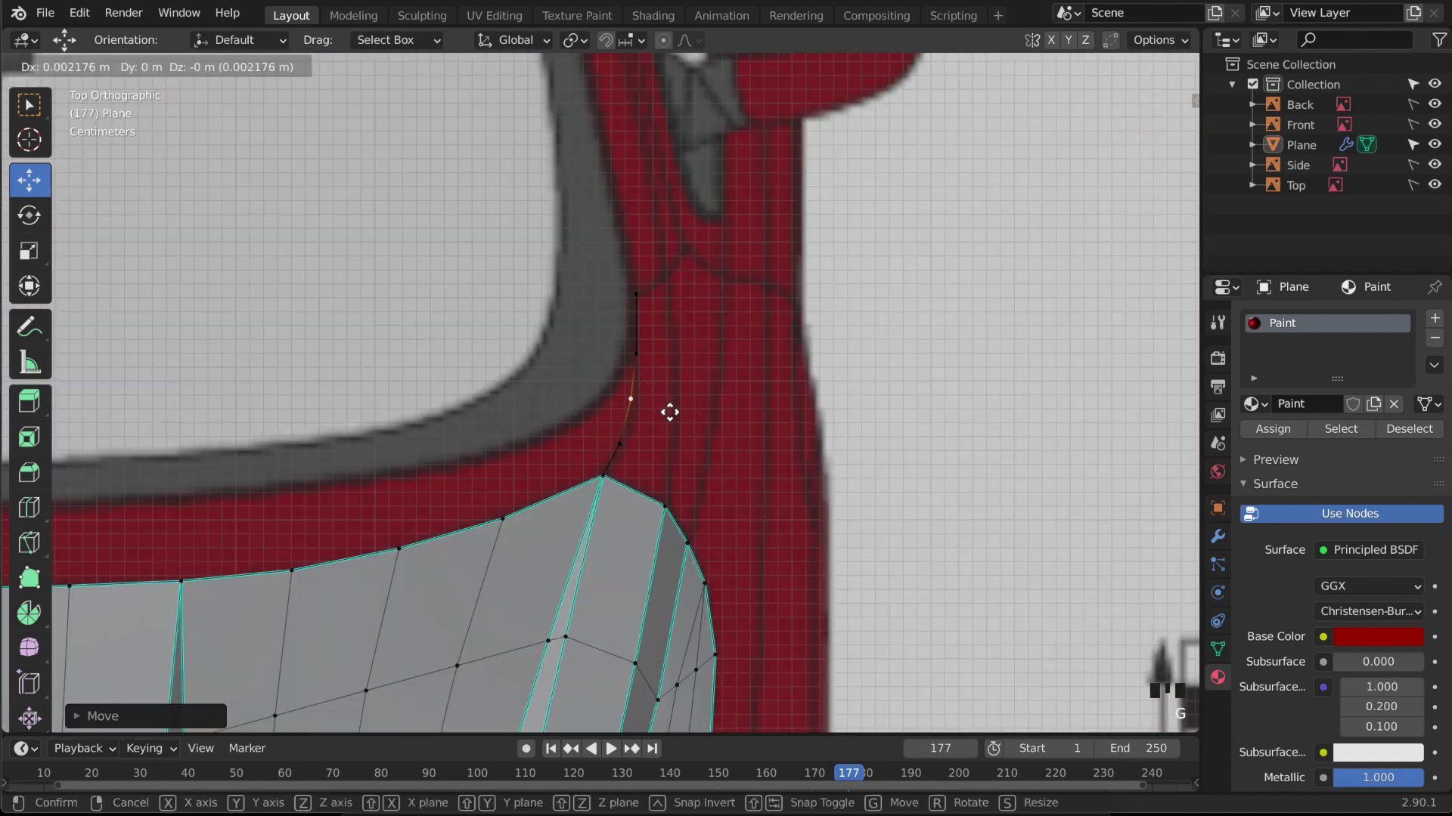
left_click(670, 412)
- Lower the new vertices along Z to follow the windshield's lower body line in the side view
key("KP_3")
left_click(640, 291, "ctrl")
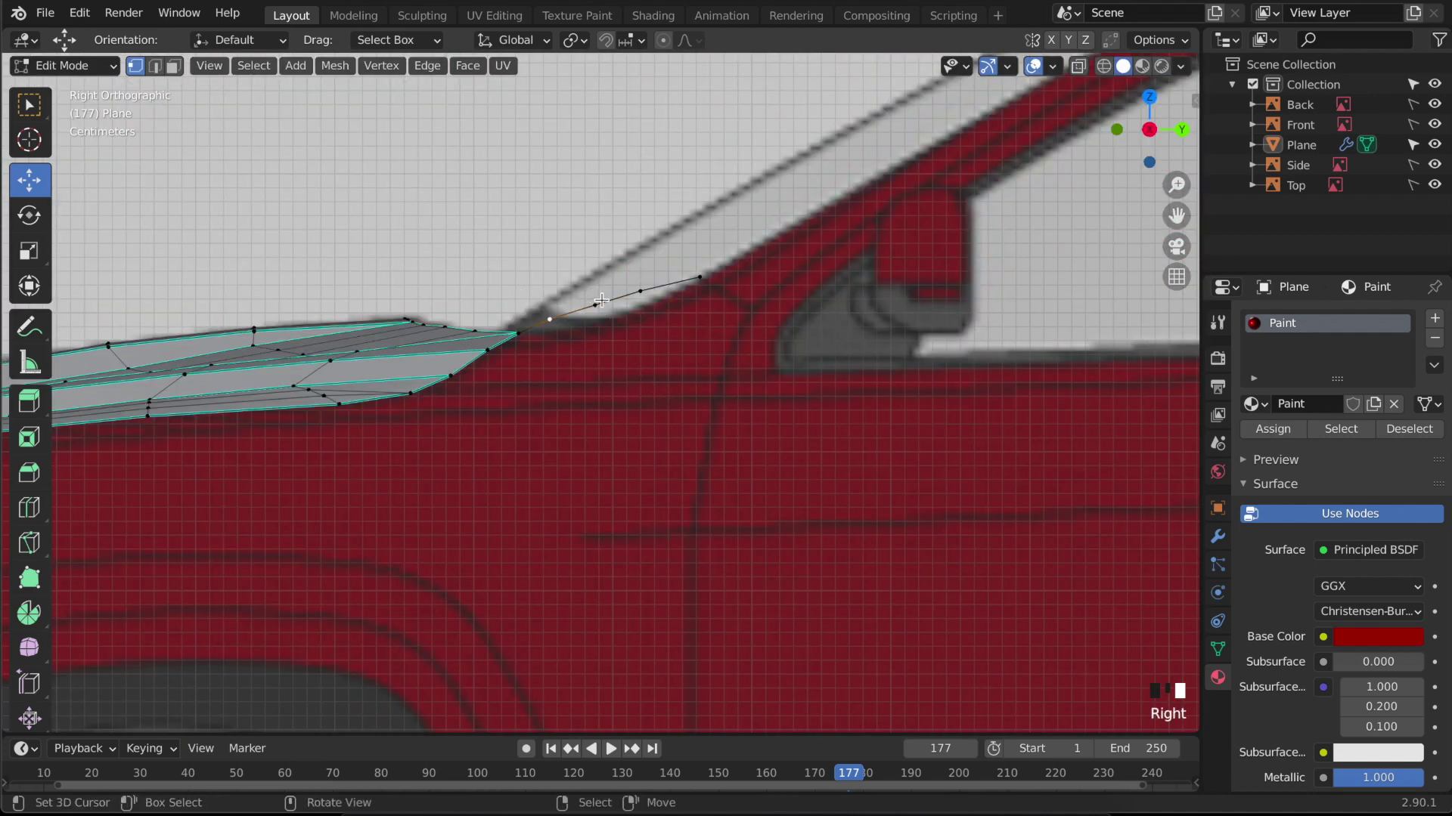
left_click_drag(594, 250, 591, 251)
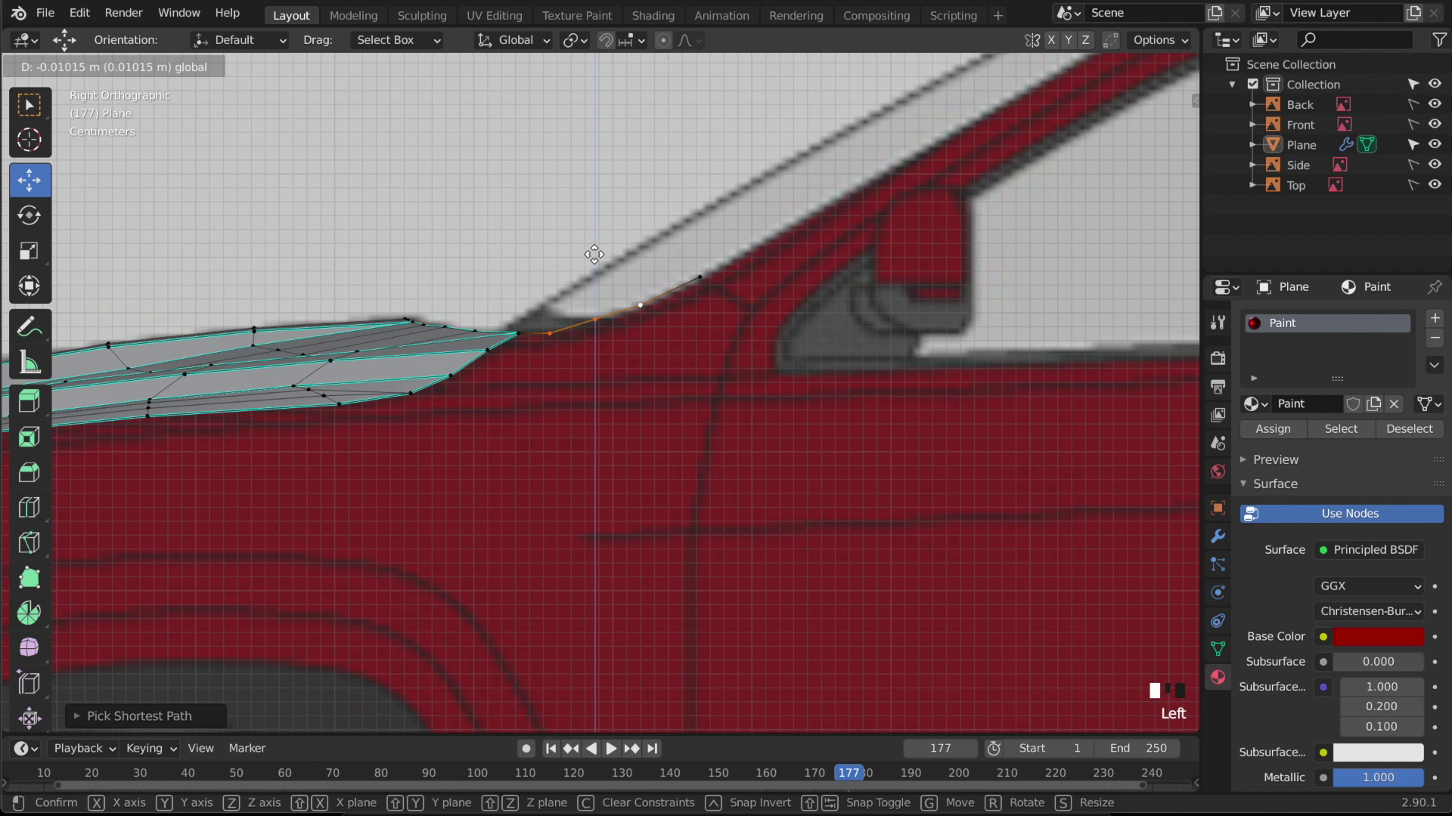
left_click_drag(594, 253, 614, 259)
- Mark the edge chain around the windshield corner as sharp
right_click(556, 331, "shift")
right_click(665, 383, "alt")
key("ctrl+e")
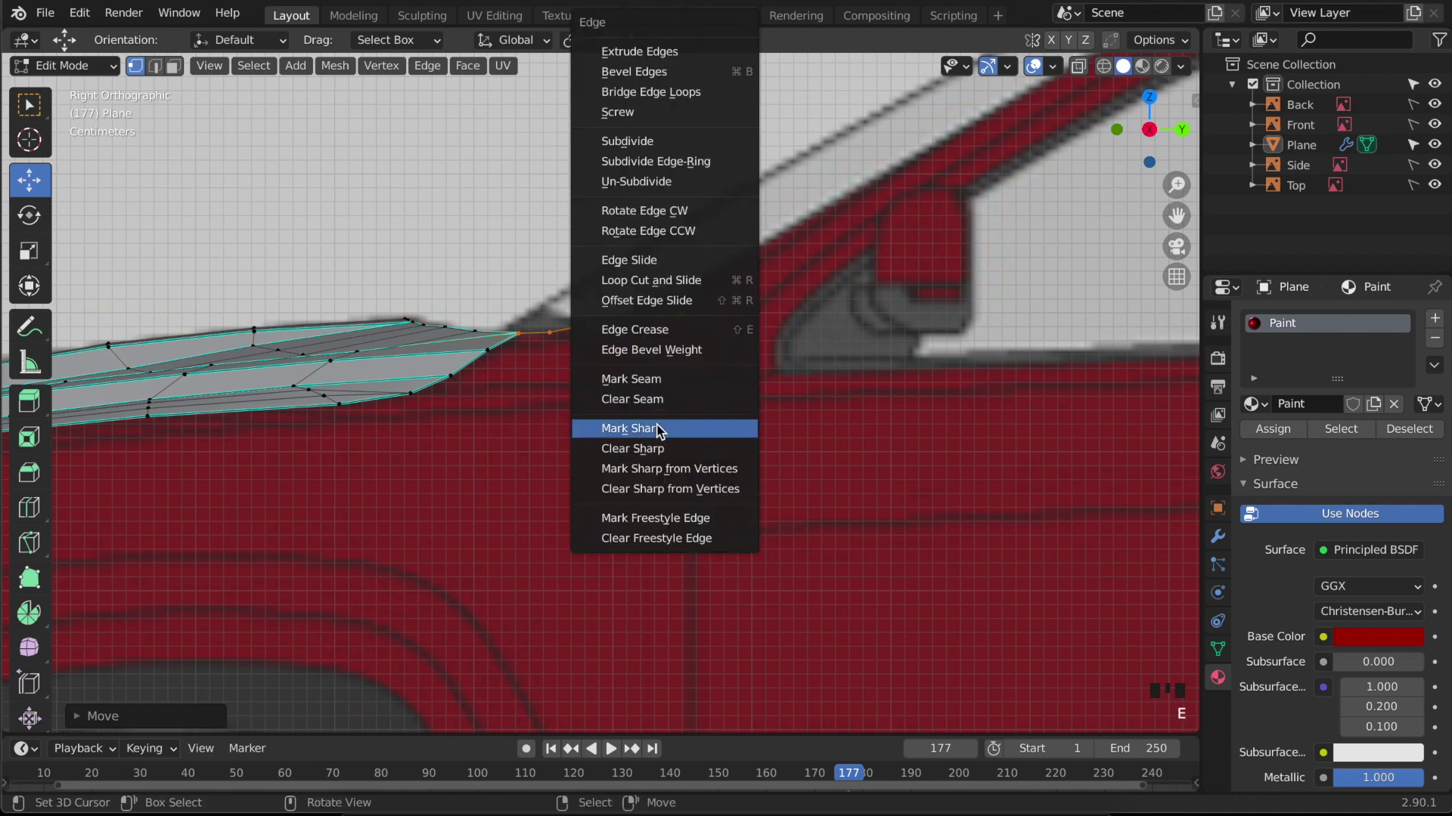
left_click(658, 429)
- Extrude the end vertex of the windshield-corner chain diagonally outward and back in the top view, toward the panel seam
key("KP_7")
right_click(644, 301)
key("e")
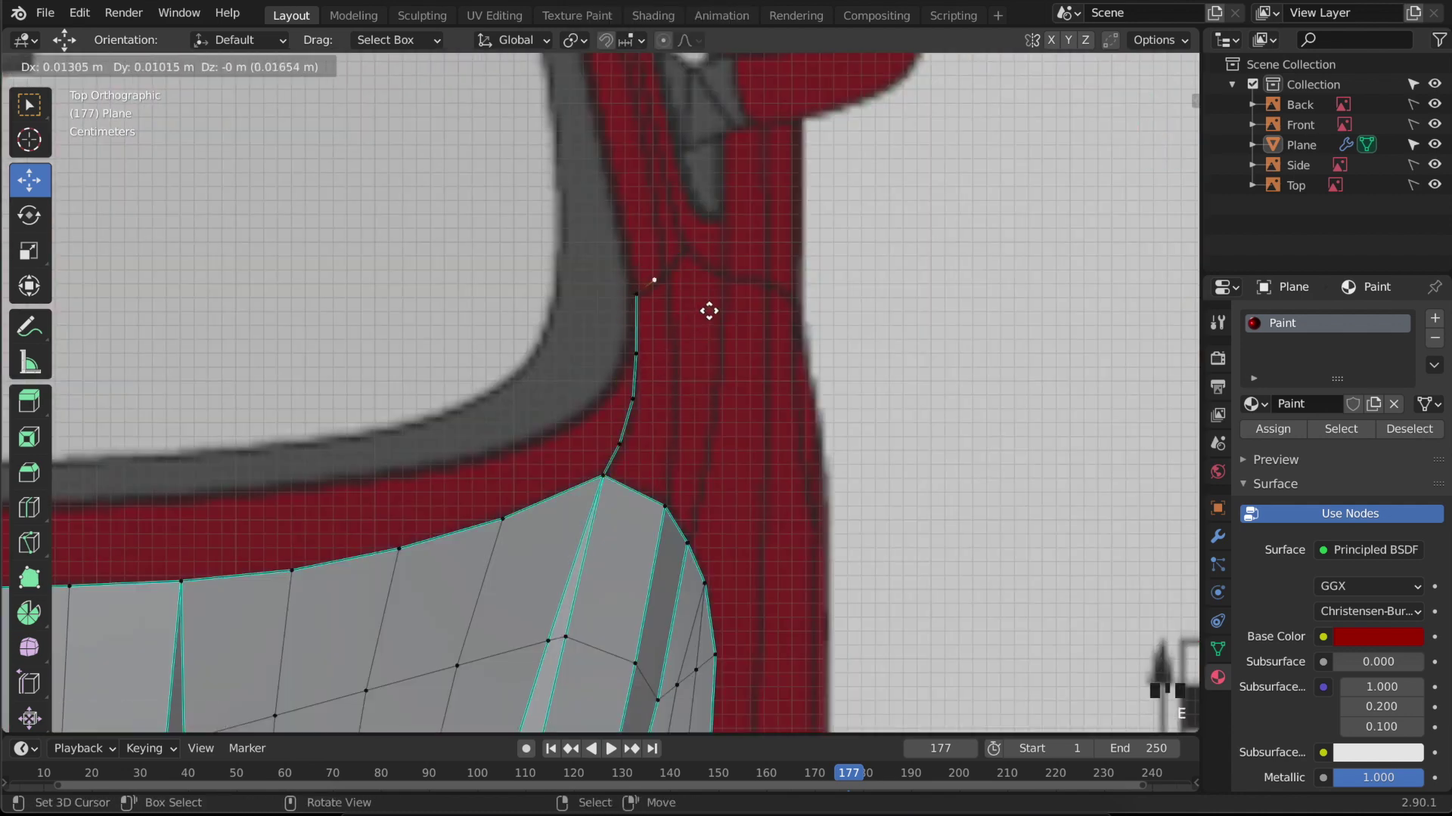
left_click(718, 307)
- Connect the extruded vertex to the hood's adjacent rear corner vertex with an edge, and mark the outline sharp
right_click(667, 492, "shift")
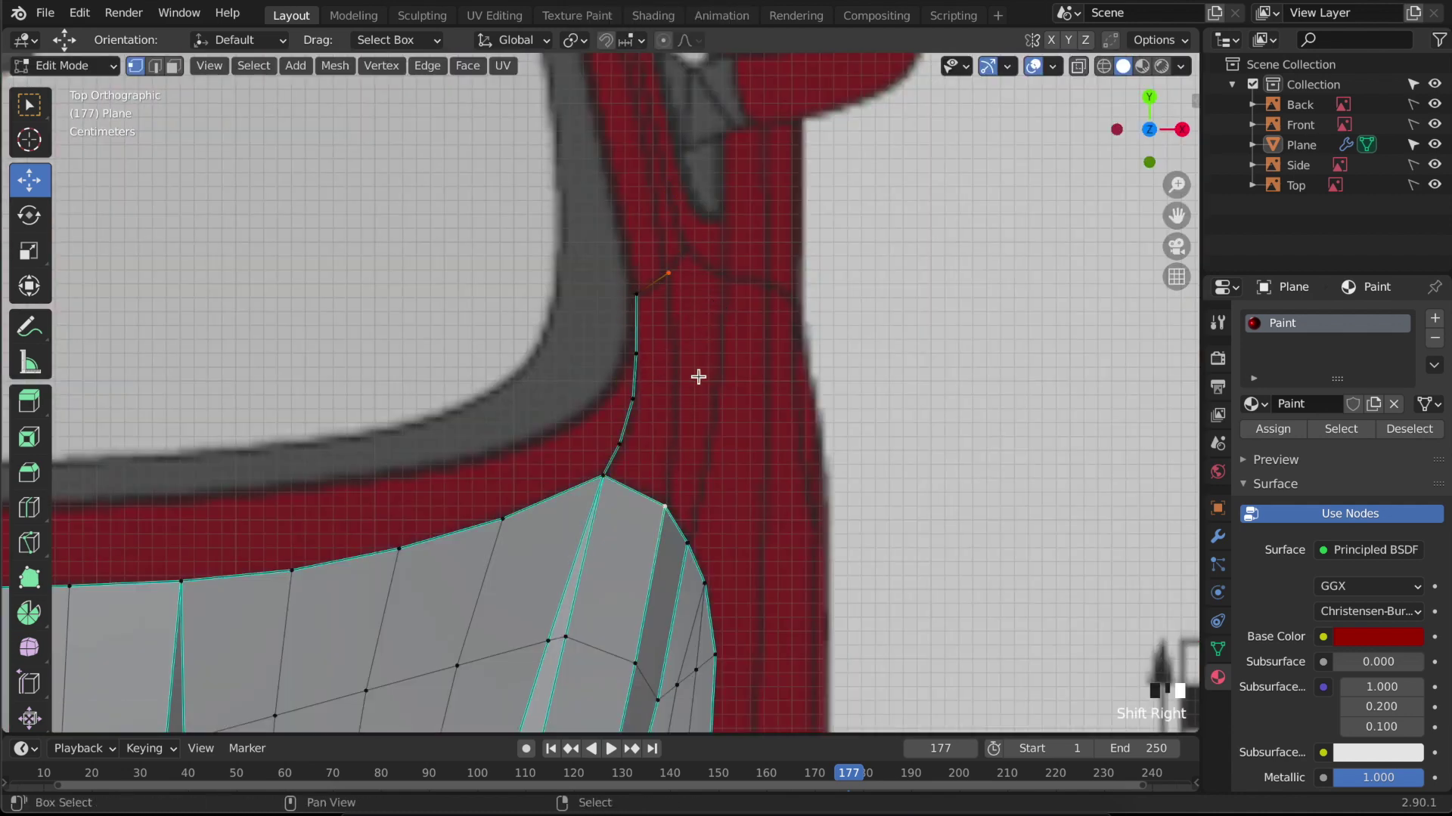
key("f")
right_click(696, 414, "alt")
key("ctrl+e")
left_click(680, 452)
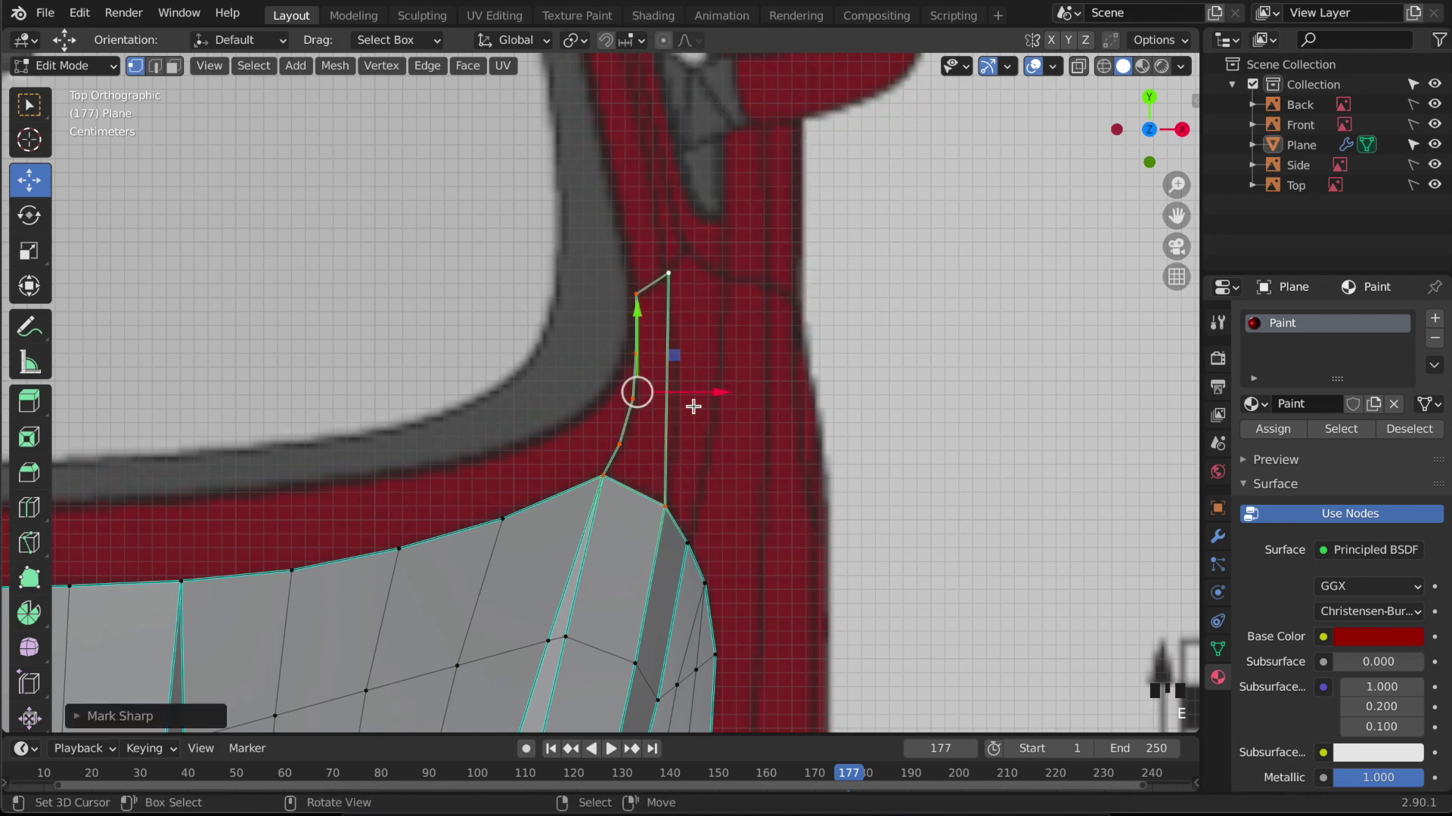
- Lower the extruded outer vertex along Z to match the windshield base in the side view
key("KP_3")
right_click(716, 282)
left_click_drag(726, 223, 729, 229)
- Divide the connecting edge with three cuts and move the new vertices outward to follow the body line in the top view
key("KP_7")
key("ctrl+r")
scroll(693, 369, "up", 2)
left_click(697, 371)
key("g")
left_click(718, 387)
right_click(700, 388)
left_click_drag(723, 393, 730, 395)
- Lower the three new vertices along Z to follow the curve beside the windshield in the side view, and save the file
right_click(696, 363)
left_click(673, 453, "ctrl")
key("KP_3")
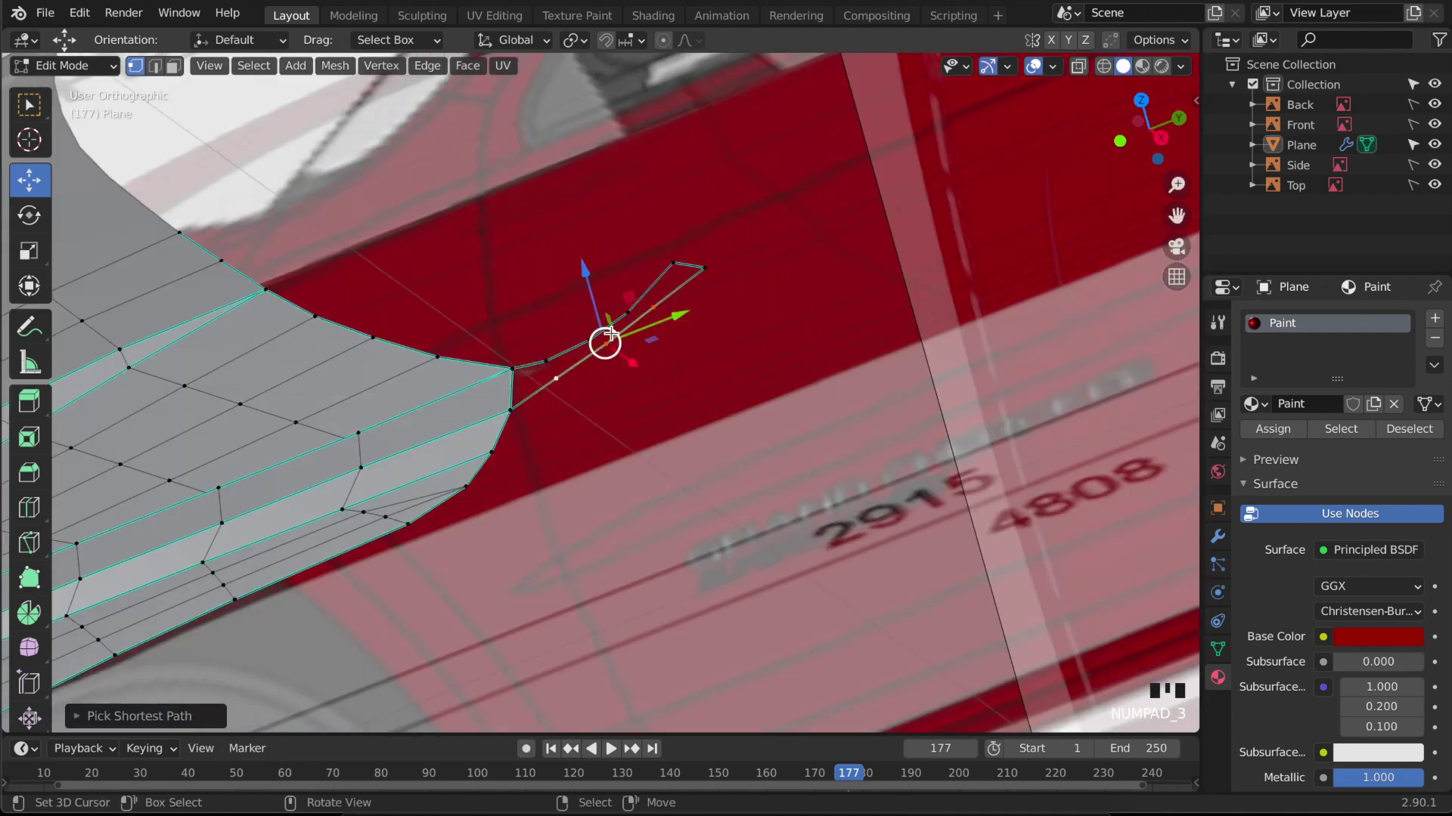
left_click_drag(595, 228, 596, 243)
right_click(556, 360, "shift")
right_click(653, 317, "shift")
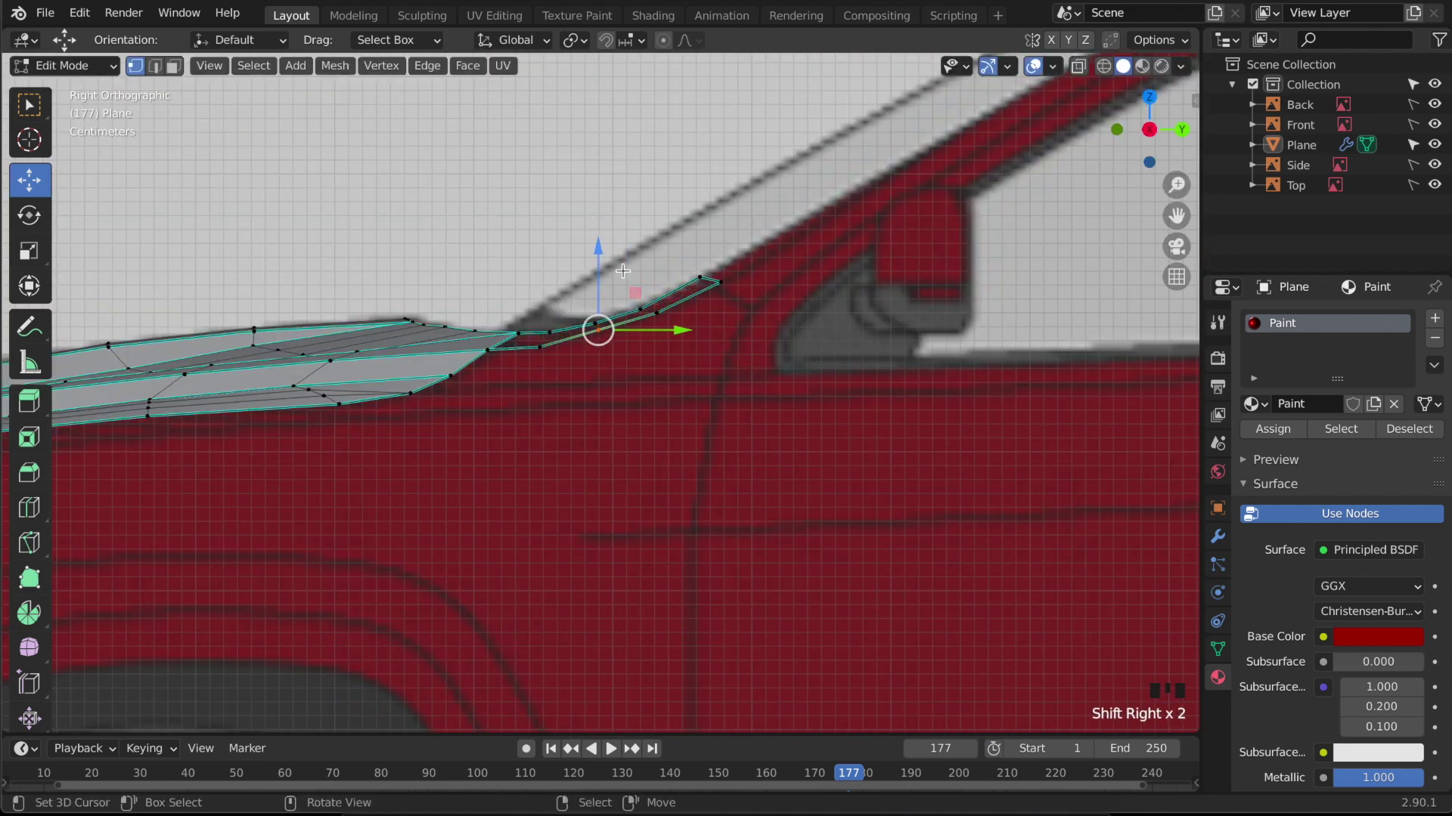
left_click_drag(597, 257, 599, 266)
key("Tab")
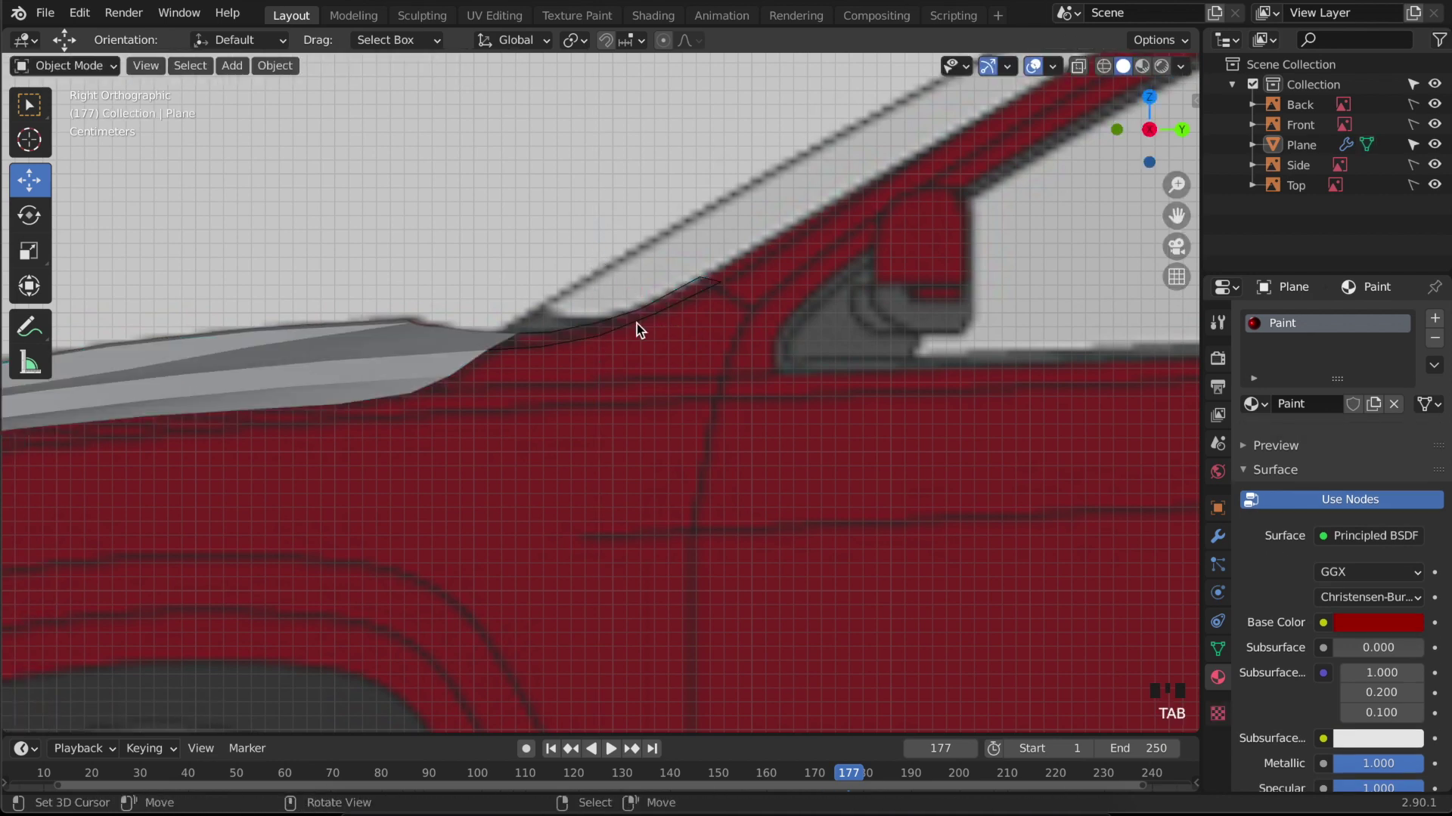
key("ctrl+s")
- Lower the rear vertex of the inner windshield chain slightly along Z to match the side blueprint
scroll(639, 333, "down", 2)
key("Tab")
scroll(638, 333, "up", 3)
right_click(702, 247)
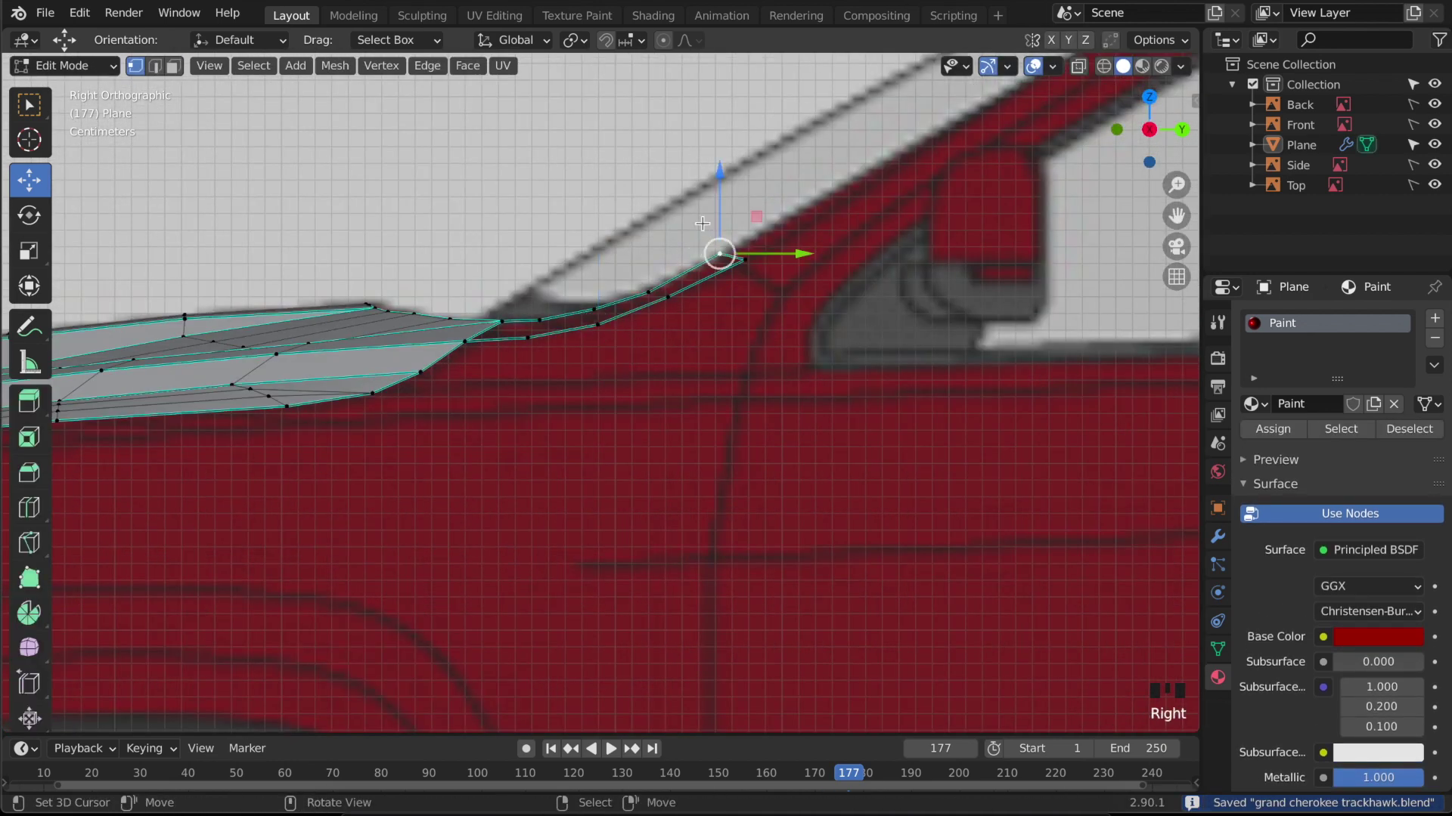
left_click_drag(719, 212, 720, 216)
key("Tab")
key("Tab")
- Fine-tune the two front vertices of the outer chain in the side view and save the file
right_click(529, 337)
right_click(597, 323, "shift")
left_click_drag(560, 266, 561, 266)
key("Tab")
key("ctrl+s")
- Extrude the outer chain's rear vertex back toward the mirror in the top view and lower it along Z to match the side blueprint
scroll(573, 288, "down", 3)
key("KP_7")
key("Tab")
right_click(644, 304)
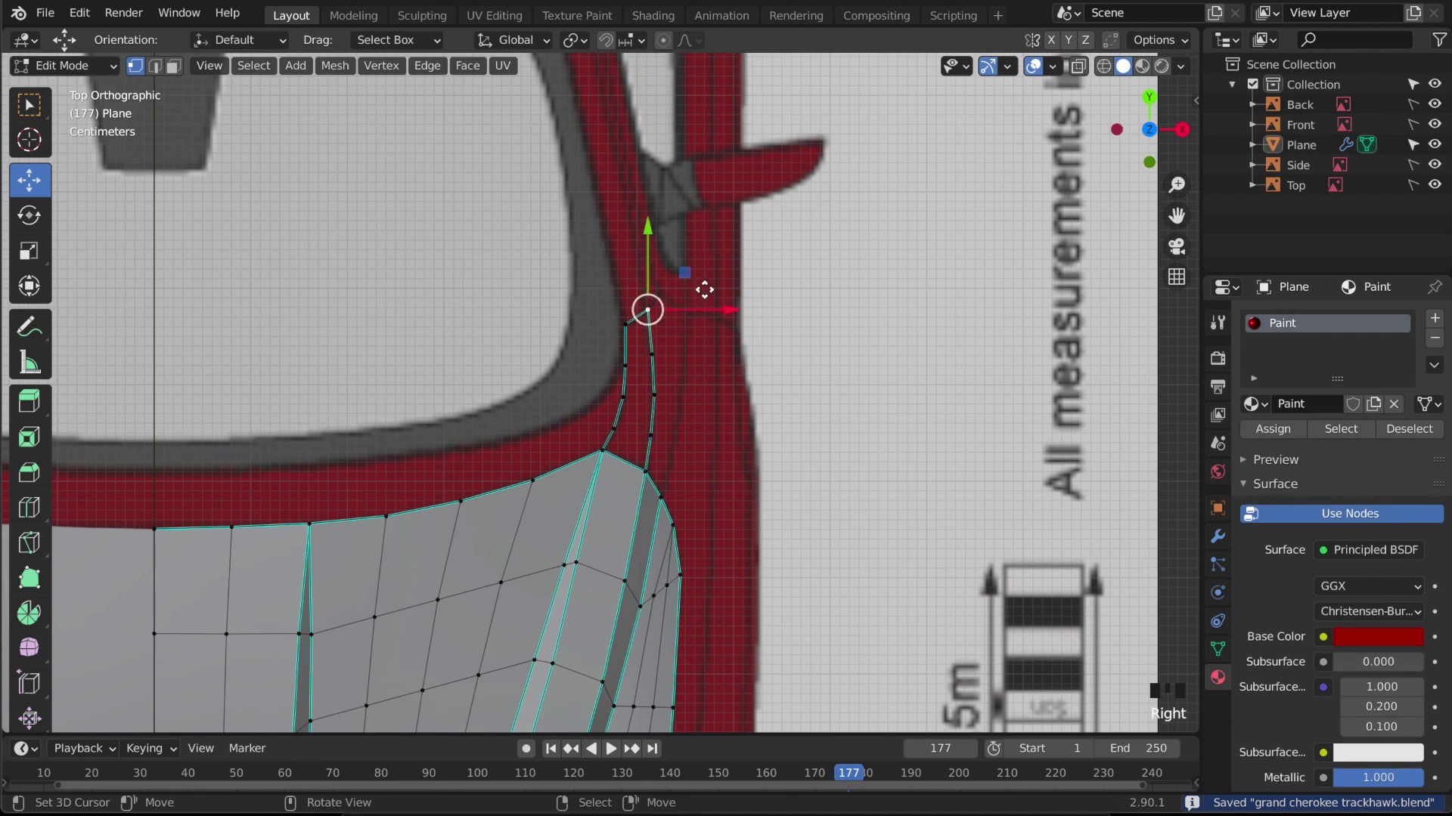
key("e")
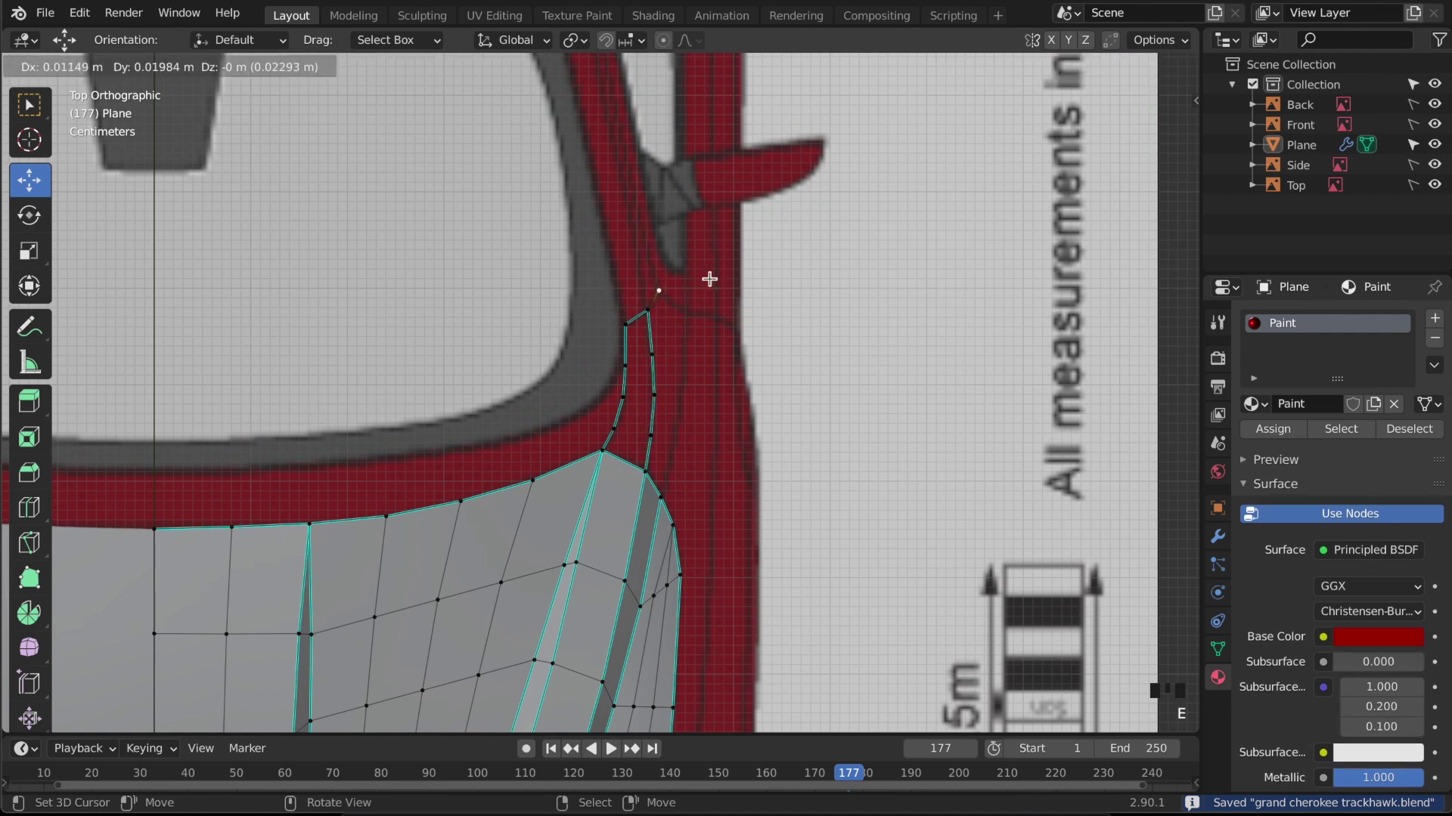
left_click(710, 278)
key("g")
left_click(702, 282)
key("KP_3")
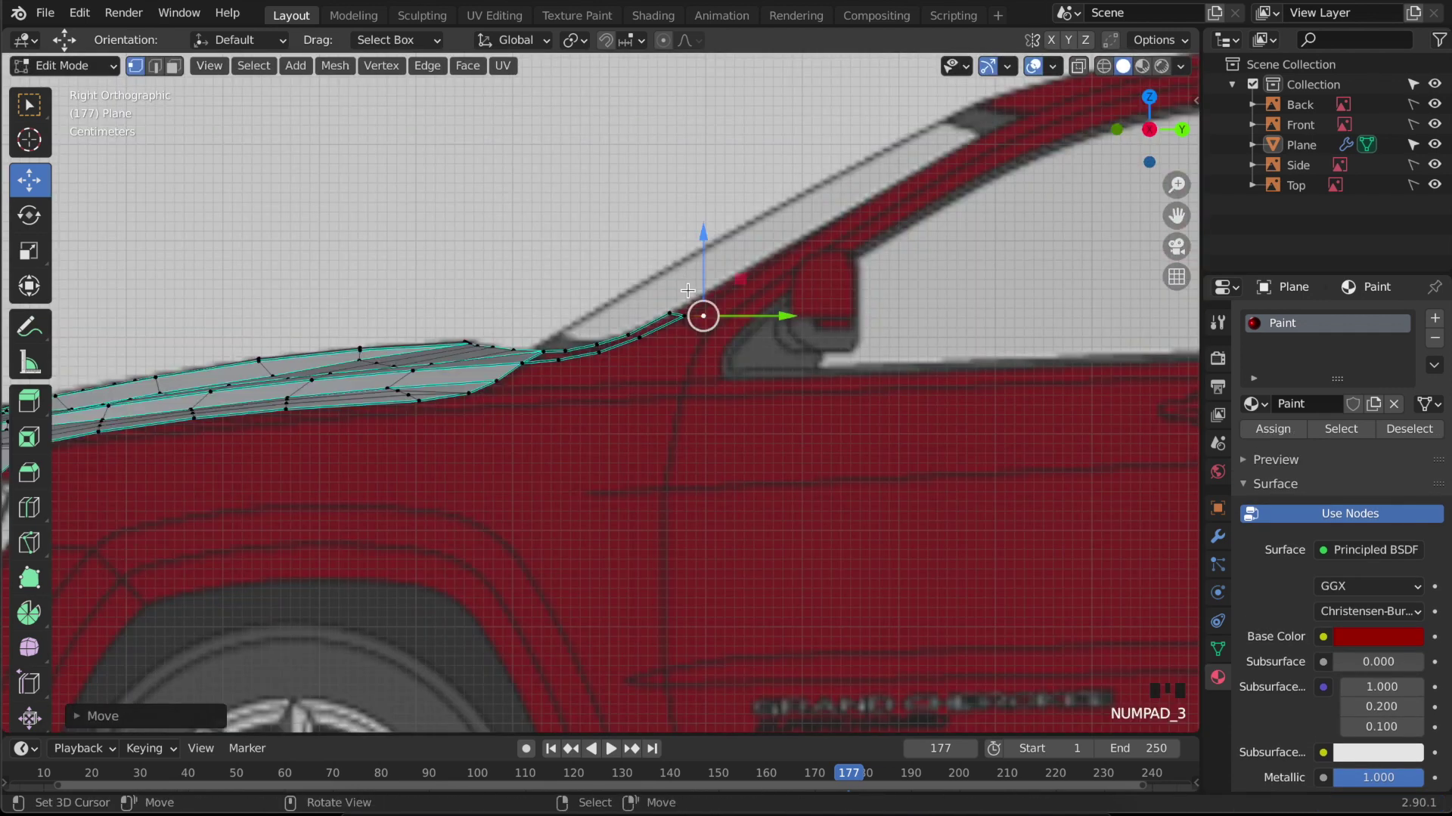
left_click_drag(692, 255, 709, 272)
- Mark the outline including the newly extruded rear edge as sharp
right_click(729, 376, "alt")
key("ctrl+e")
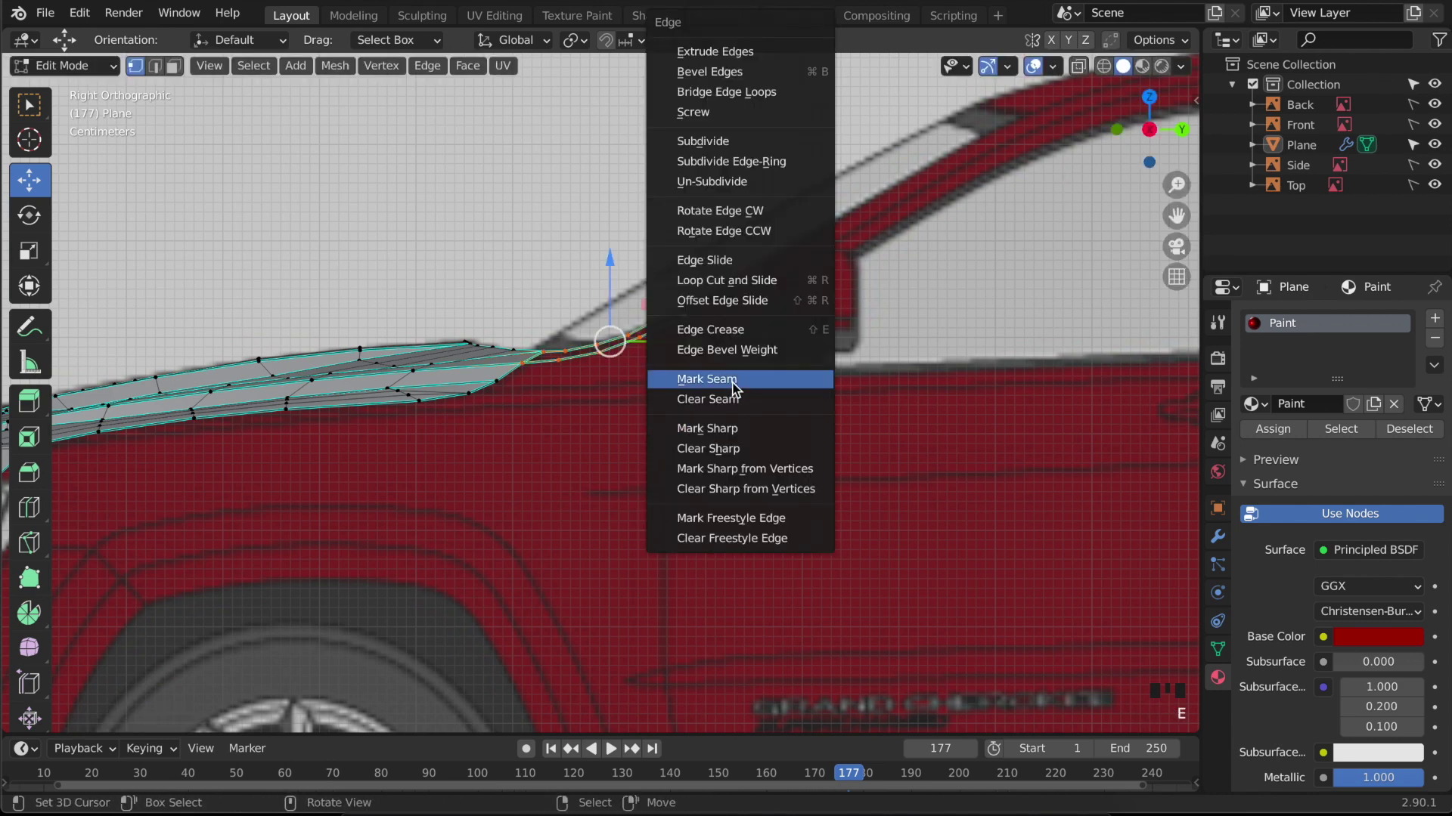
left_click(731, 437)
- Extrude the rearmost vertex outward along the fender seam in the top view and position it lower on the door seam in the side view
right_click(709, 378)
key("KP_7")
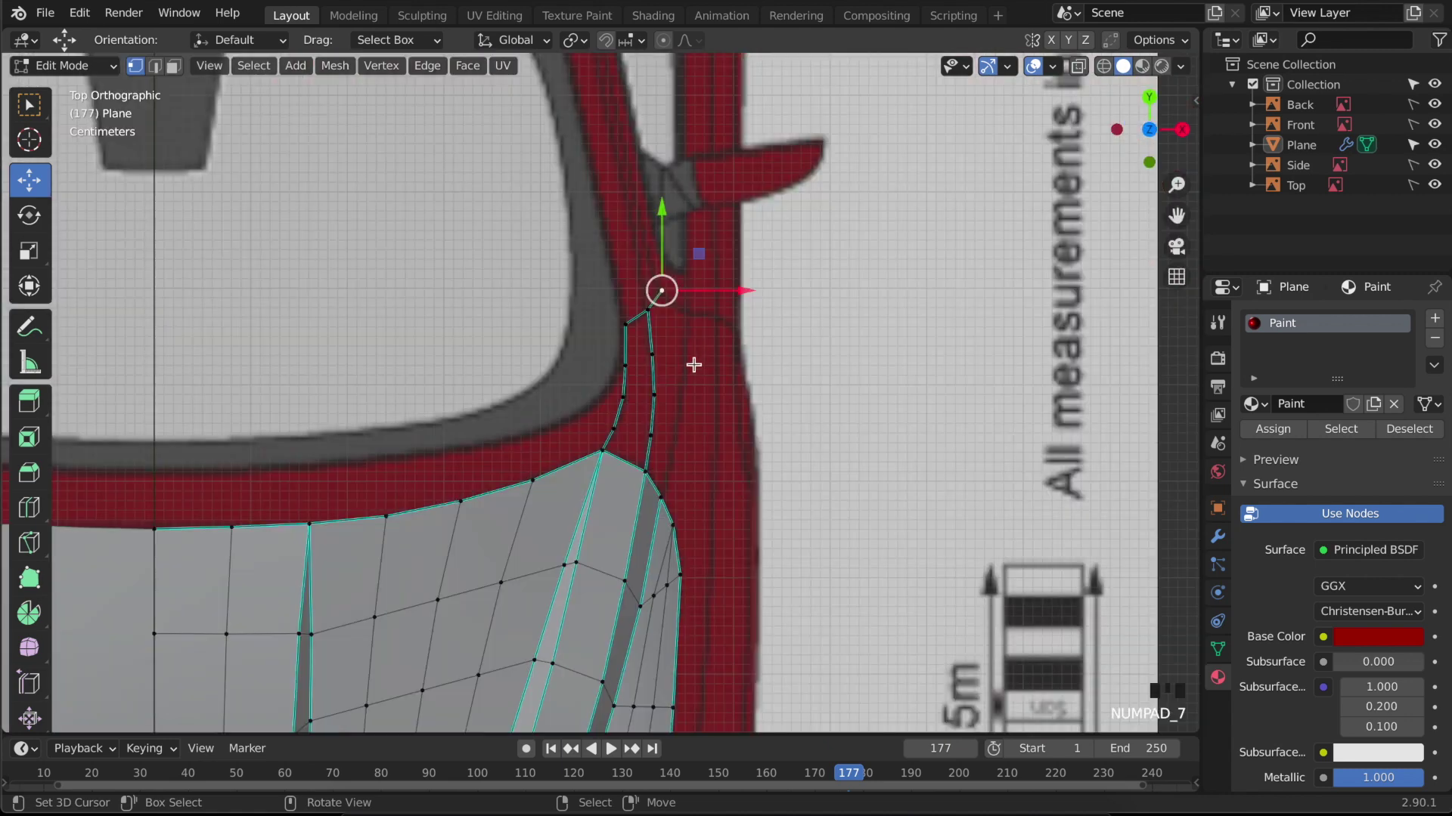
scroll(681, 326, "down", 4)
key("Tab")
middle_click_drag(660, 399, 652, 360, "shift")
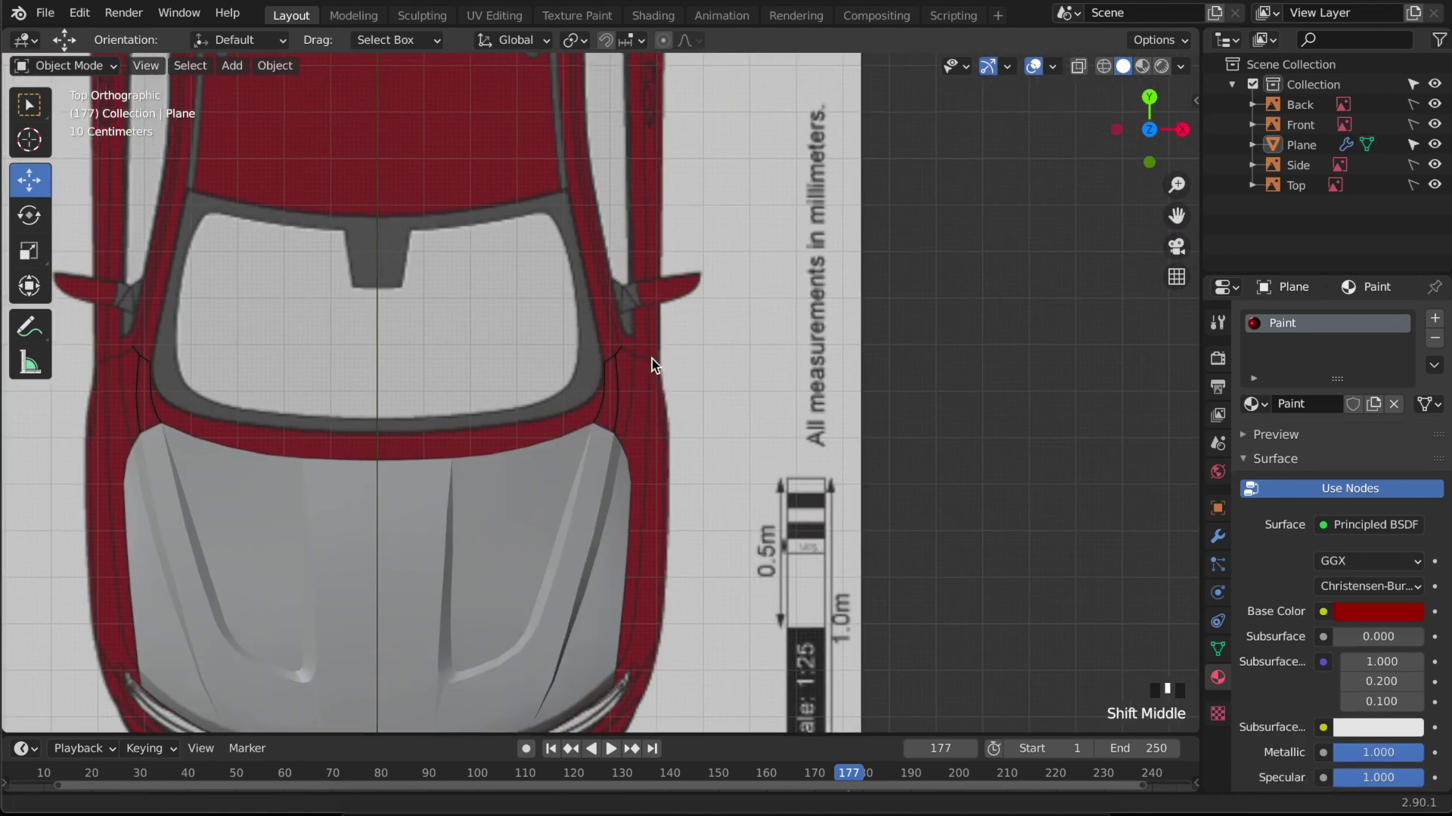
scroll(646, 357, "up", 4)
key("Tab")
scroll(646, 357, "up", 2)
key("e")
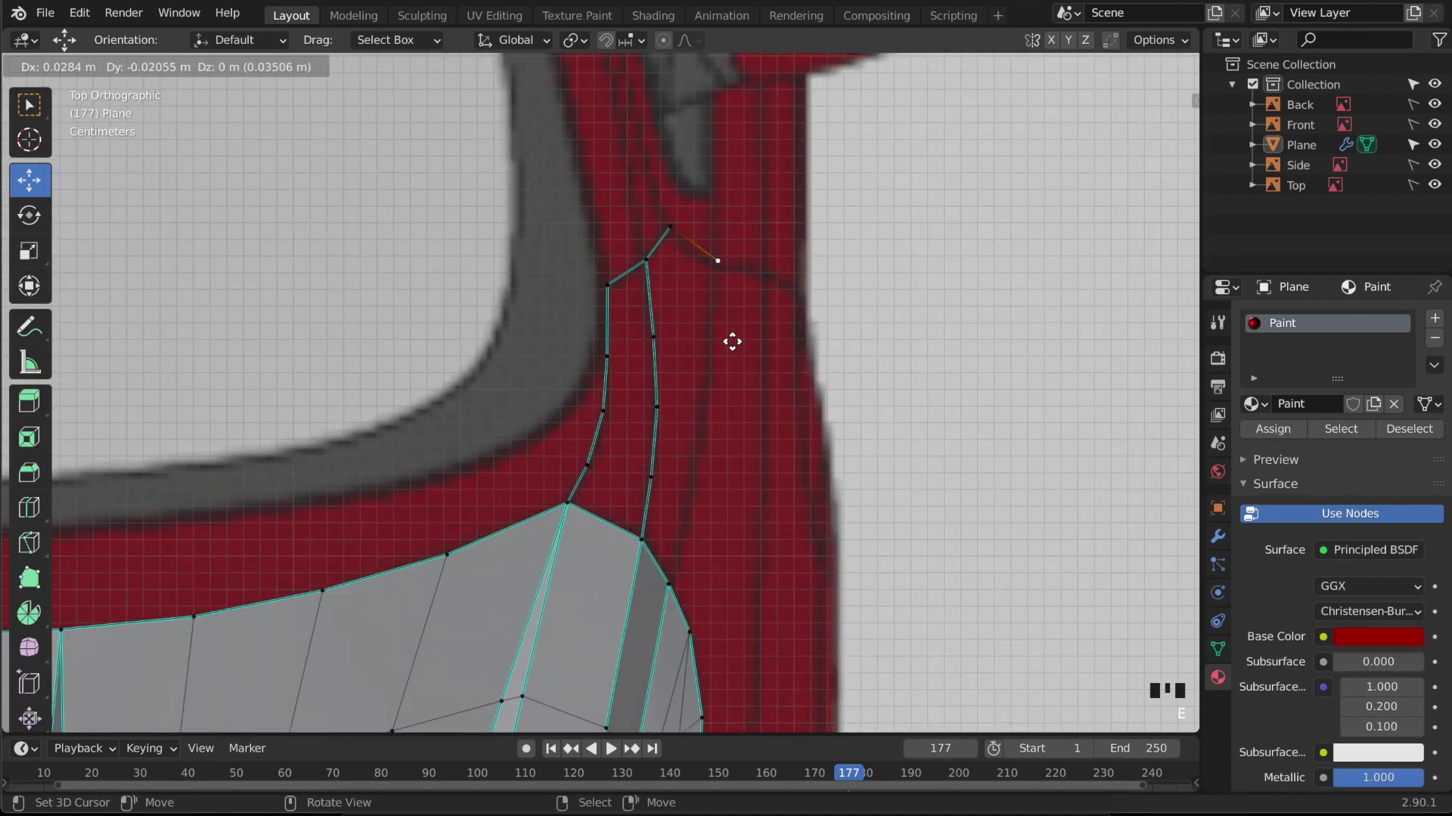
left_click(732, 342)
key("KP_3")
left_click_drag(723, 288, 727, 322)
key("g")
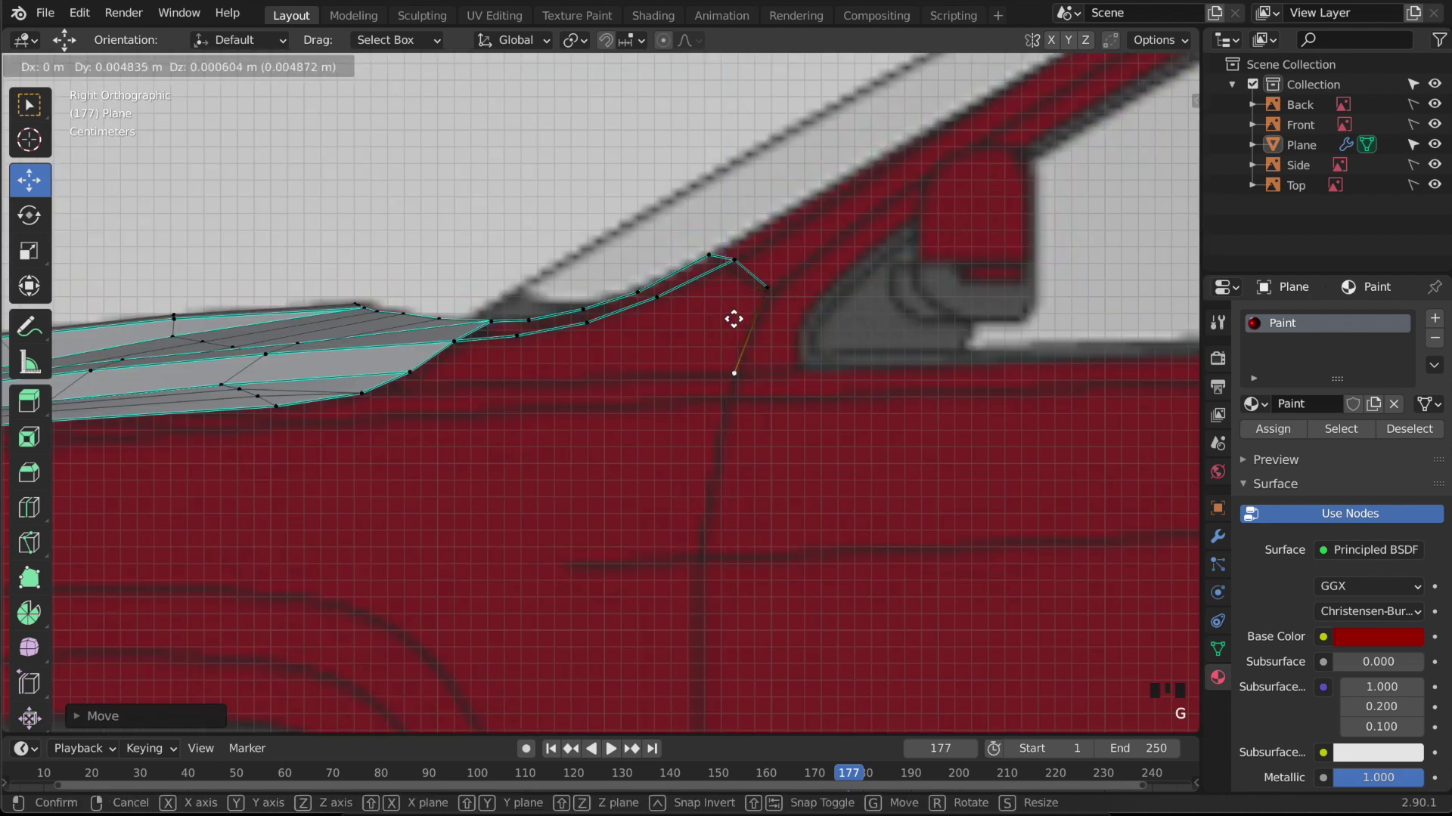
left_click(731, 317)
- Divide the new seam edge with one cut and move its vertices onto the door seam in the side view
right_click(765, 290)
key("g")
left_click(820, 299)
key("ctrl+r")
left_click(790, 324)
key("g")
left_click(784, 318)
right_click(752, 365)
key("g")
left_click(771, 369)
- Mark the outline including the divided seam edge as sharp
right_click(761, 337, "alt")
key("ctrl+e")
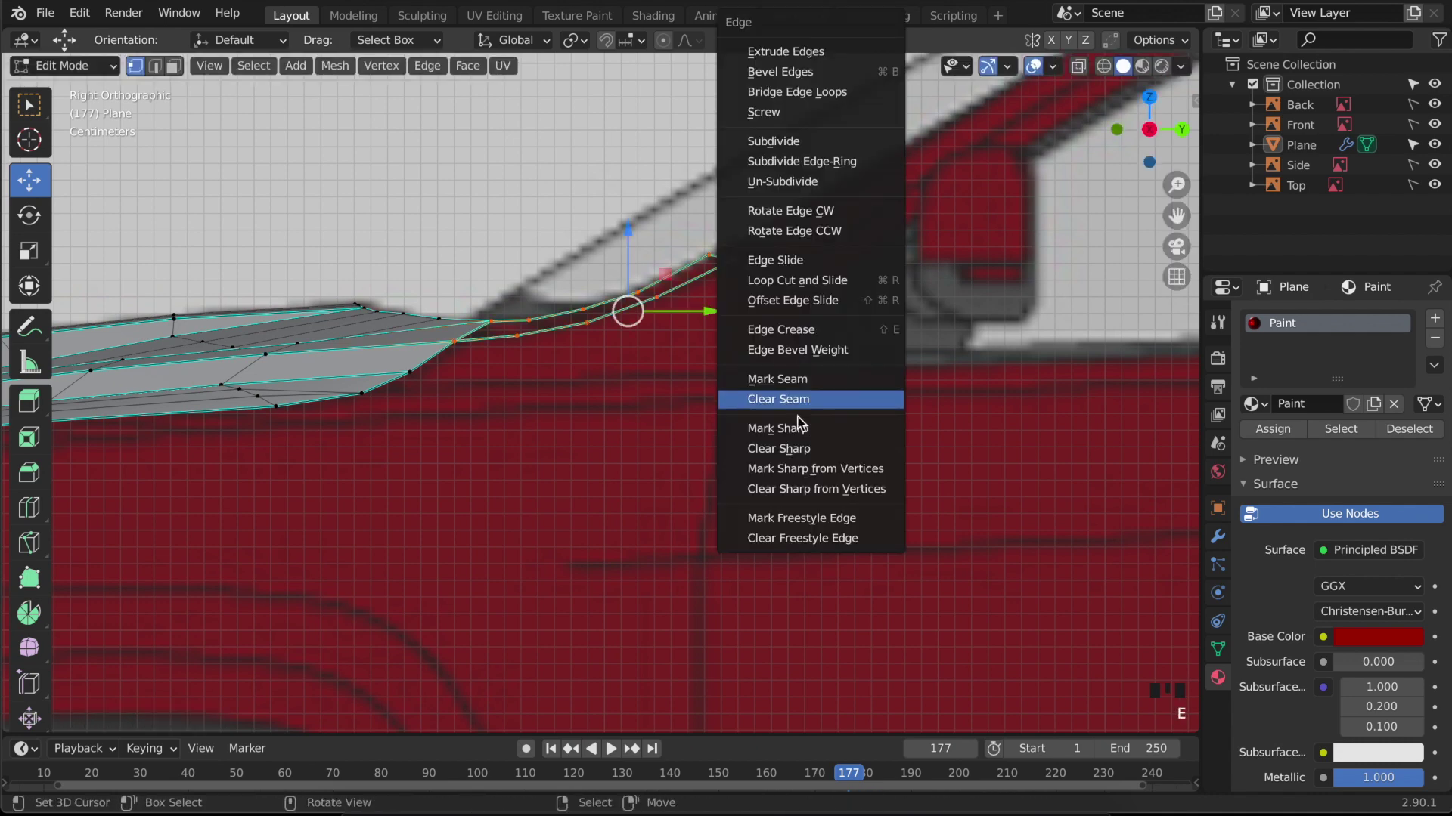
left_click(795, 424)
- Select the seam edge's vertices and move them to follow the fender seam in the top view
key("KP_7")
left_click(719, 258)
left_click(670, 216, "ctrl")
key("g")
key("x")
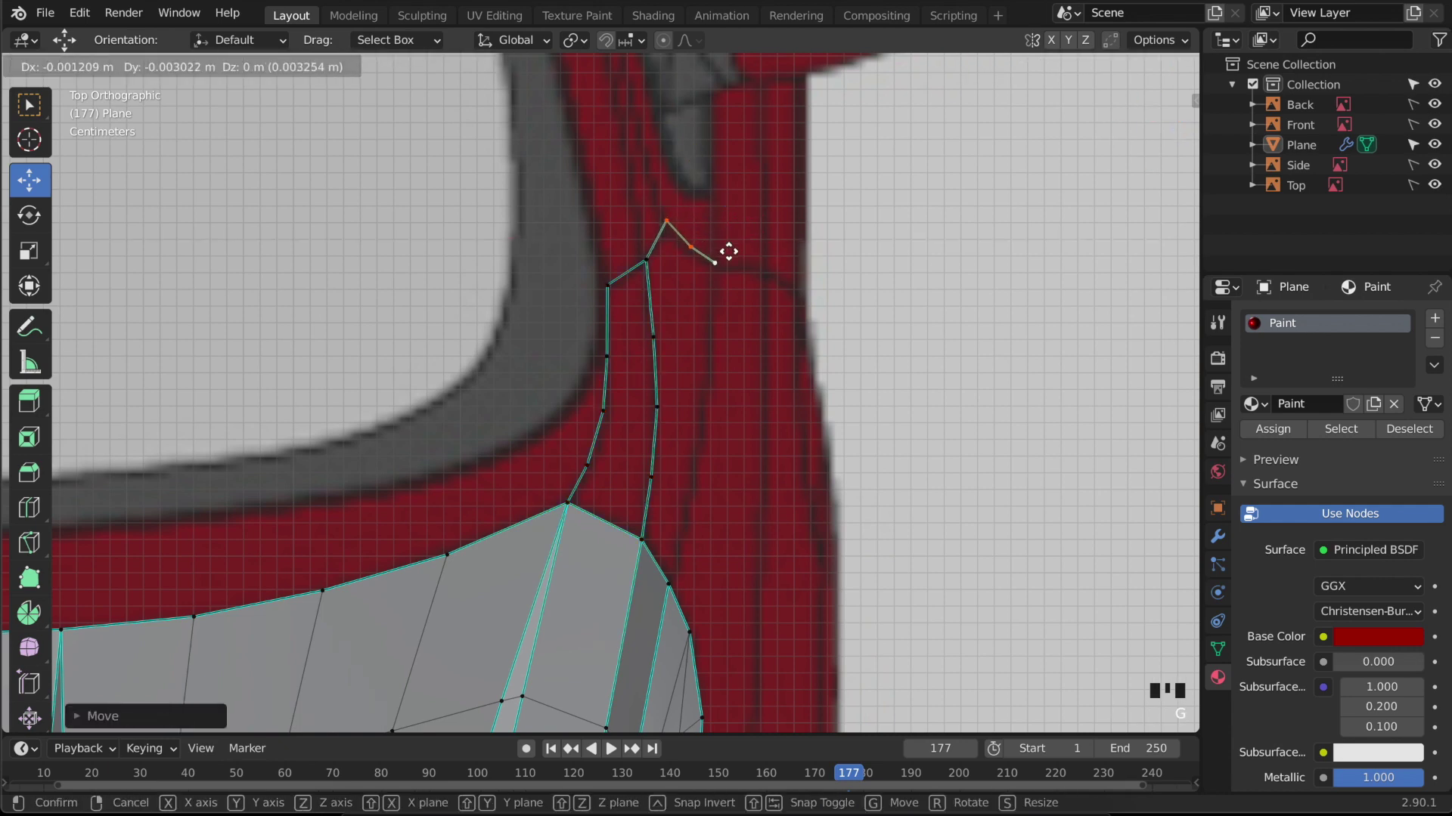
left_click(732, 253)
- Shift the selected seam vertices slightly back along Y to match the door seam in the side view
key("KP_3")
key("Tab")
key("Tab")
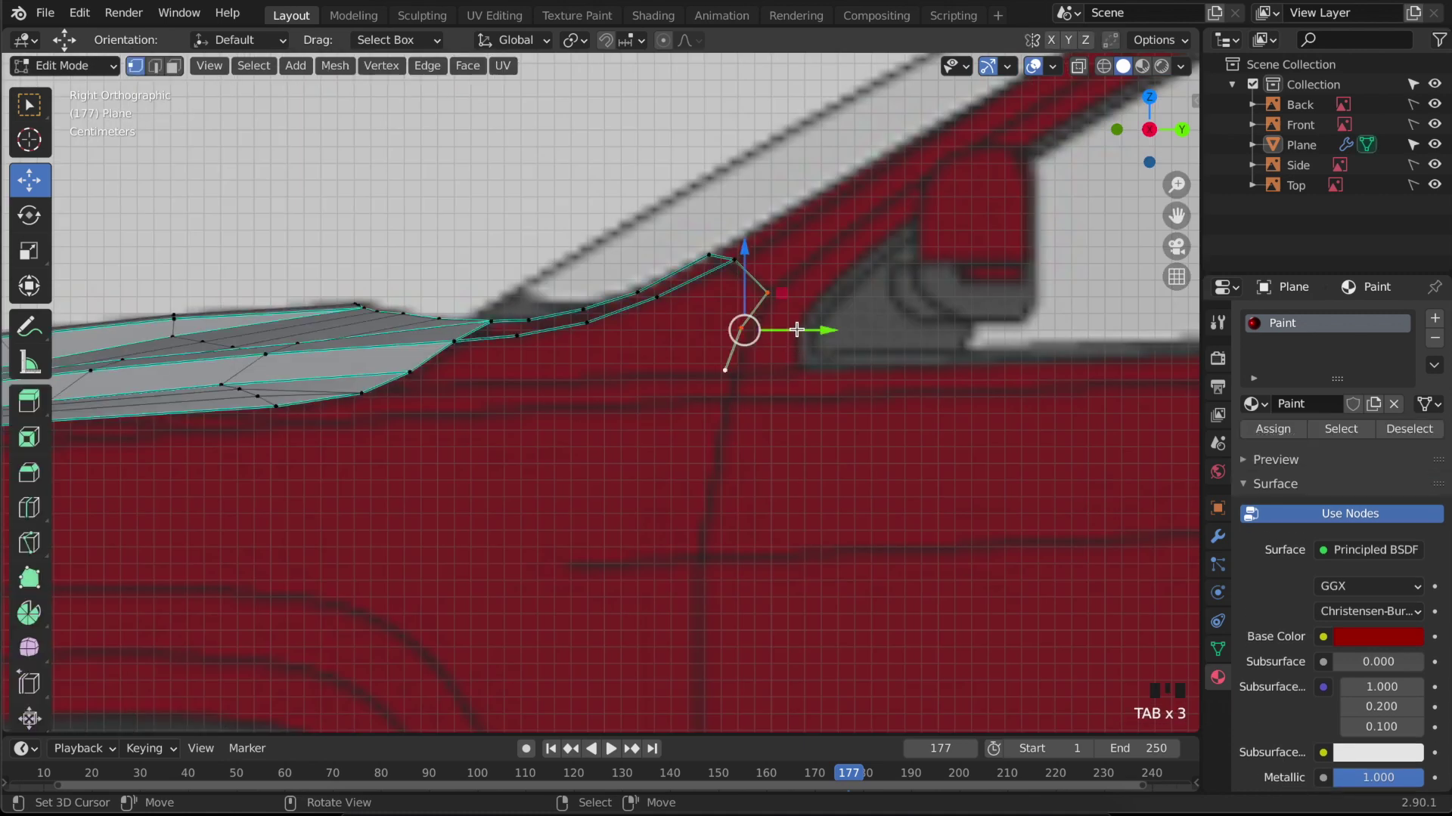
left_click_drag(800, 328, 804, 327)
key("Tab")
key("Tab")
key("Tab")
- Connect the seam's end vertex to the next vertex on the hood's rear corner with an edge
scroll(684, 425, "down", 3)
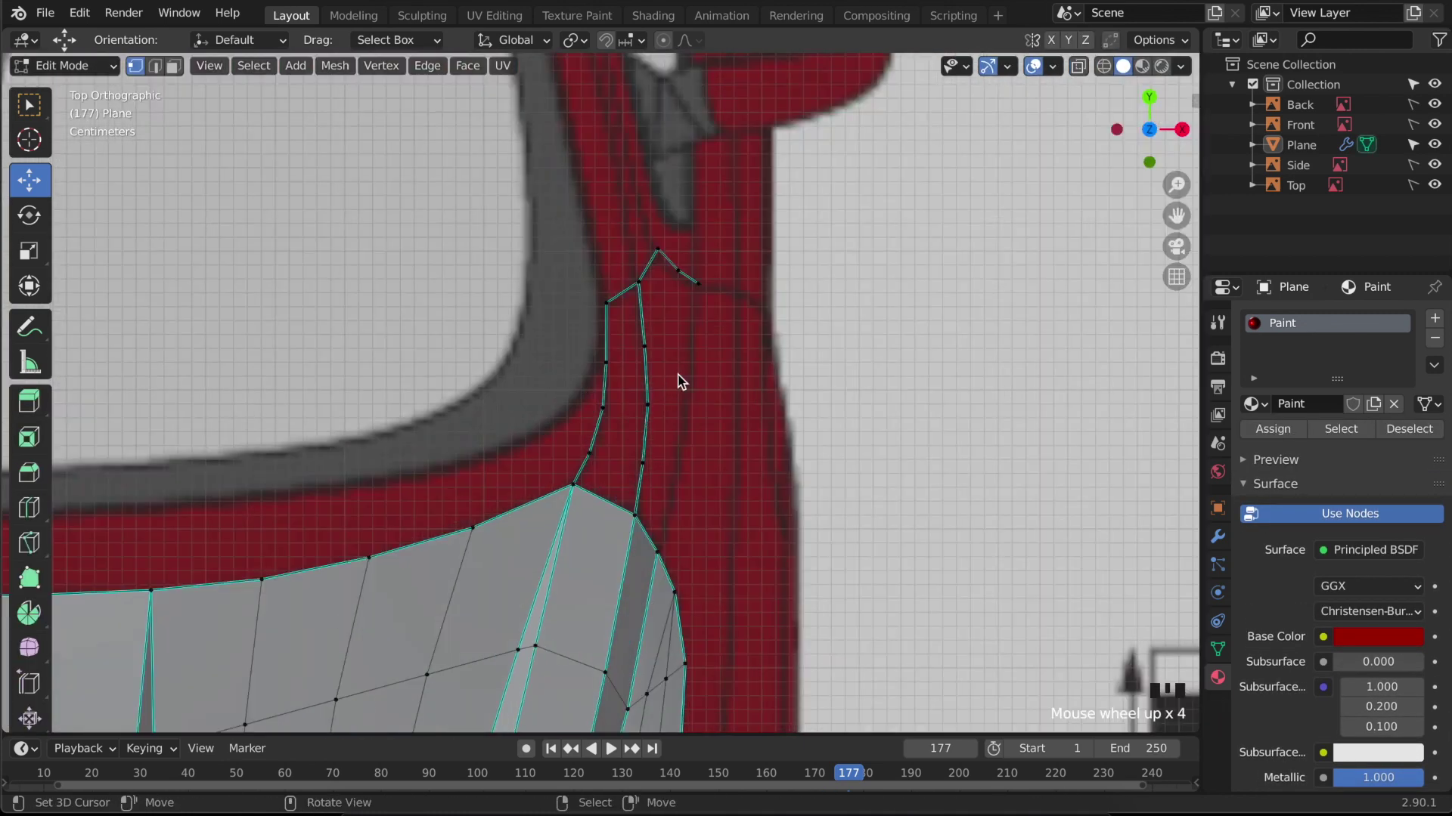
key("Tab")
key("Tab")
key("Tab")
left_click(662, 557, "shift")
key("f")
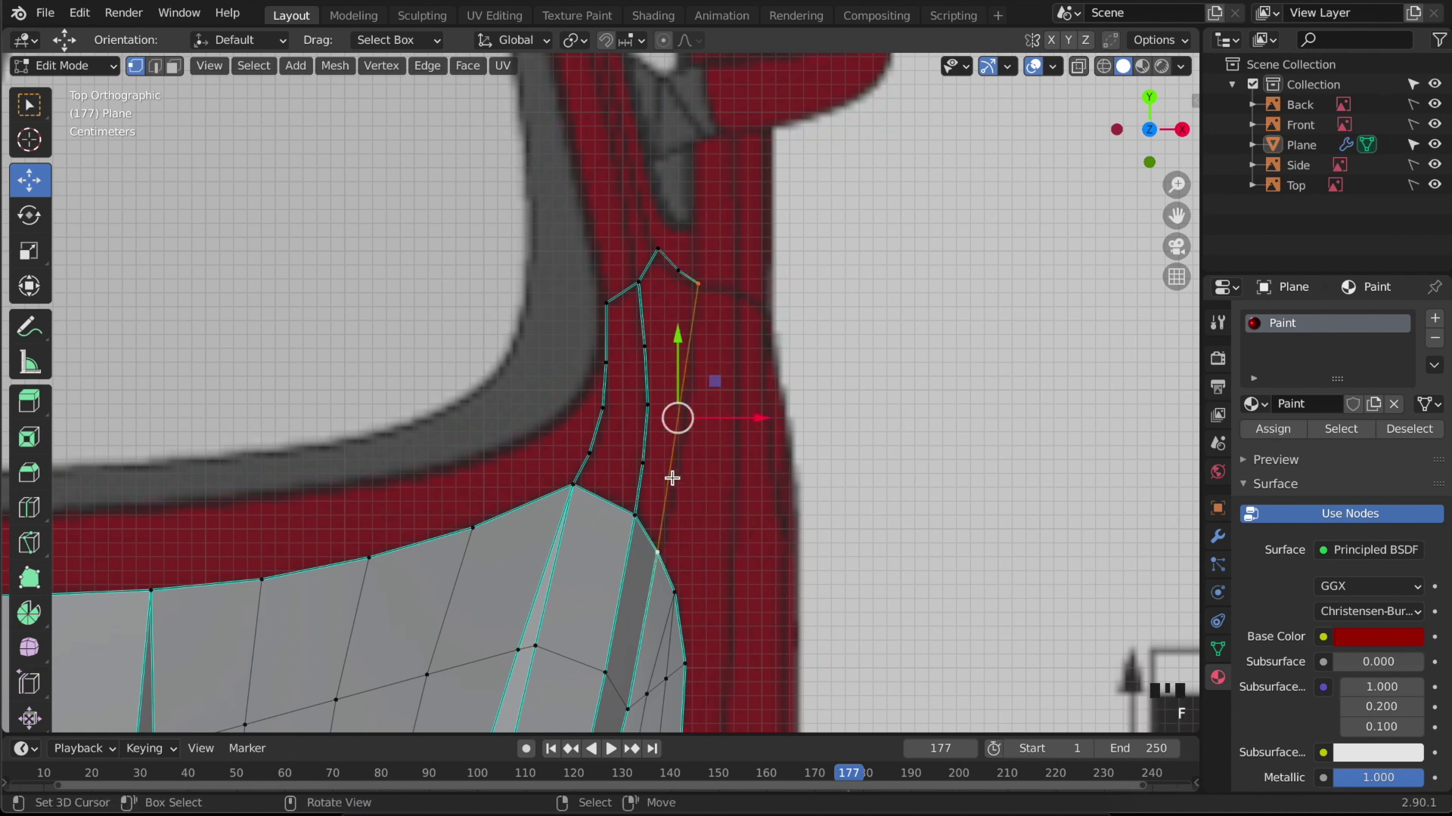
- Divide the connecting edge with four cuts and move the new vertices outward to follow the fender line in the top view
key("ctrl+r")
scroll(692, 442, "up", 1)
left_click(692, 442)
right_click(693, 443)
key("g")
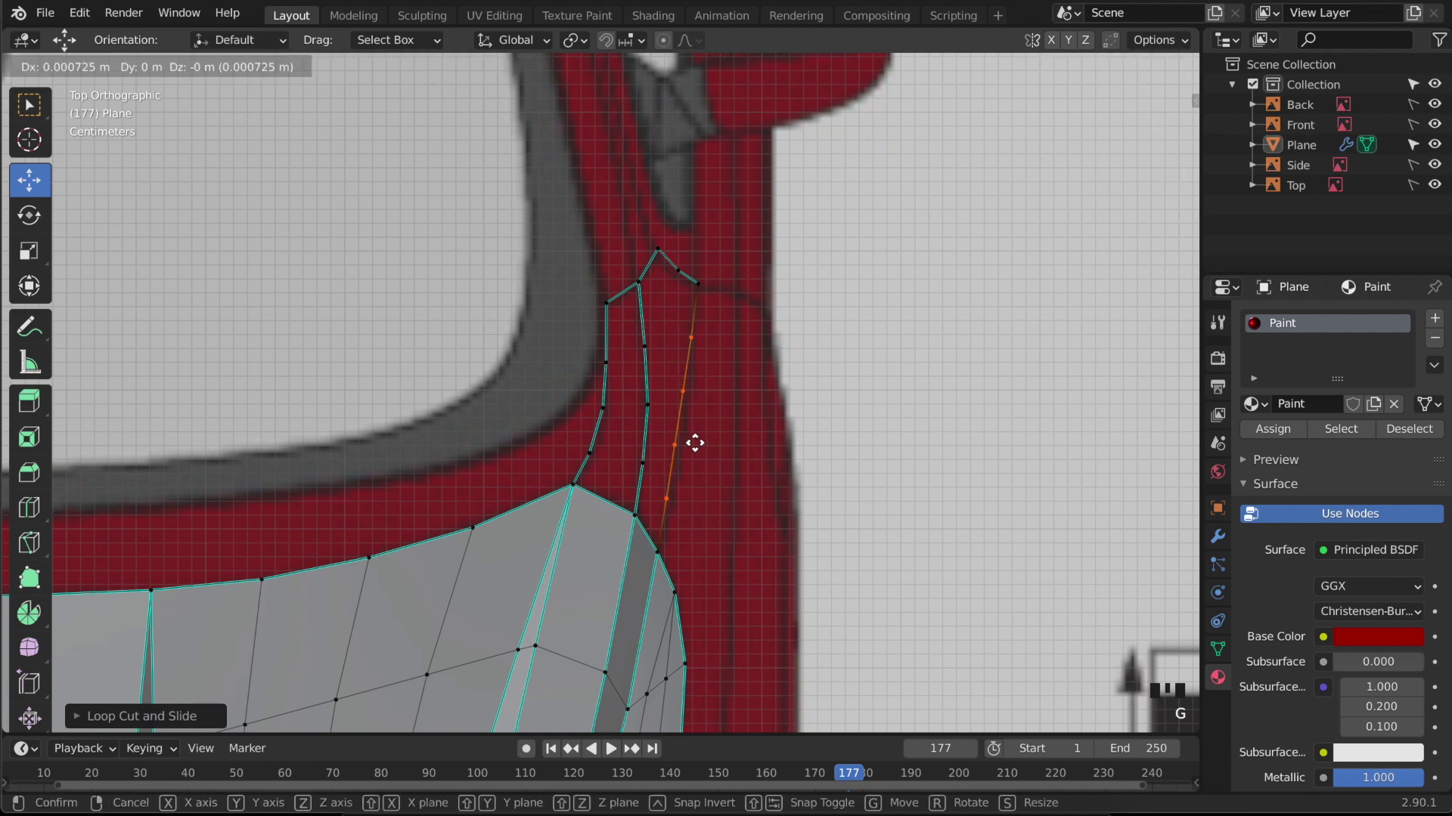
left_click(697, 444)
right_click(691, 435)
right_click(703, 406, "shift")
left_click_drag(732, 421, 735, 421)
- Mark the divided fender-line edges as sharp and save the file
right_click(715, 418, "alt")
key("ctrl+e")
left_click(781, 509)
key("KP_3")
key("Tab")
key("Tab")
key("Tab")
key("Tab")
right_click(729, 383)
key("Tab")
key("ctrl+s")
- Extrude the seam's end vertex outward about 0.03 m in the top view and lower it along Z to the side blueprint's seam
scroll(731, 390, "down", 3)
middle_click_drag(732, 390, 822, 612)
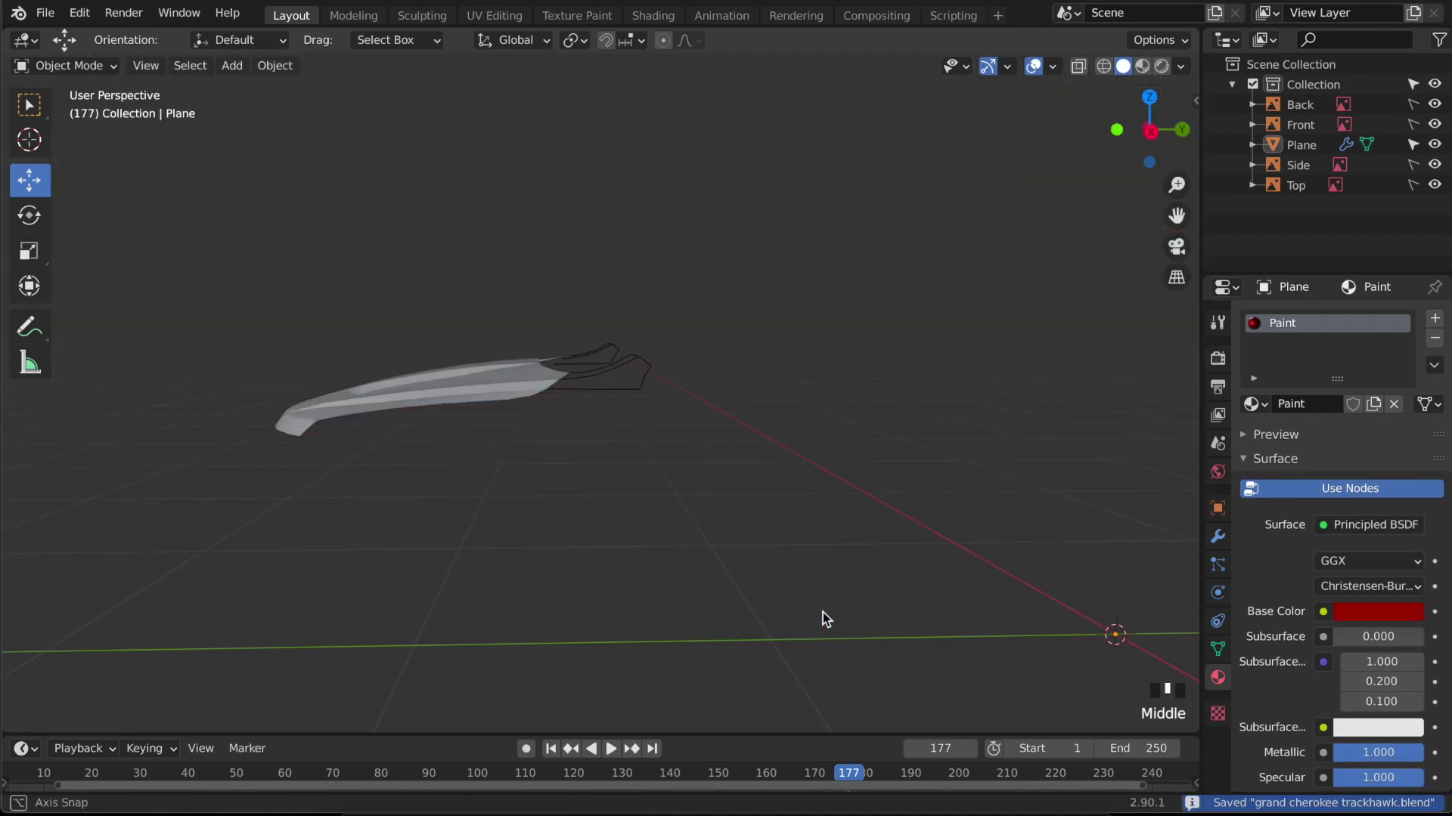
scroll(778, 529, "up", 5)
key("Tab")
key("KP_7")
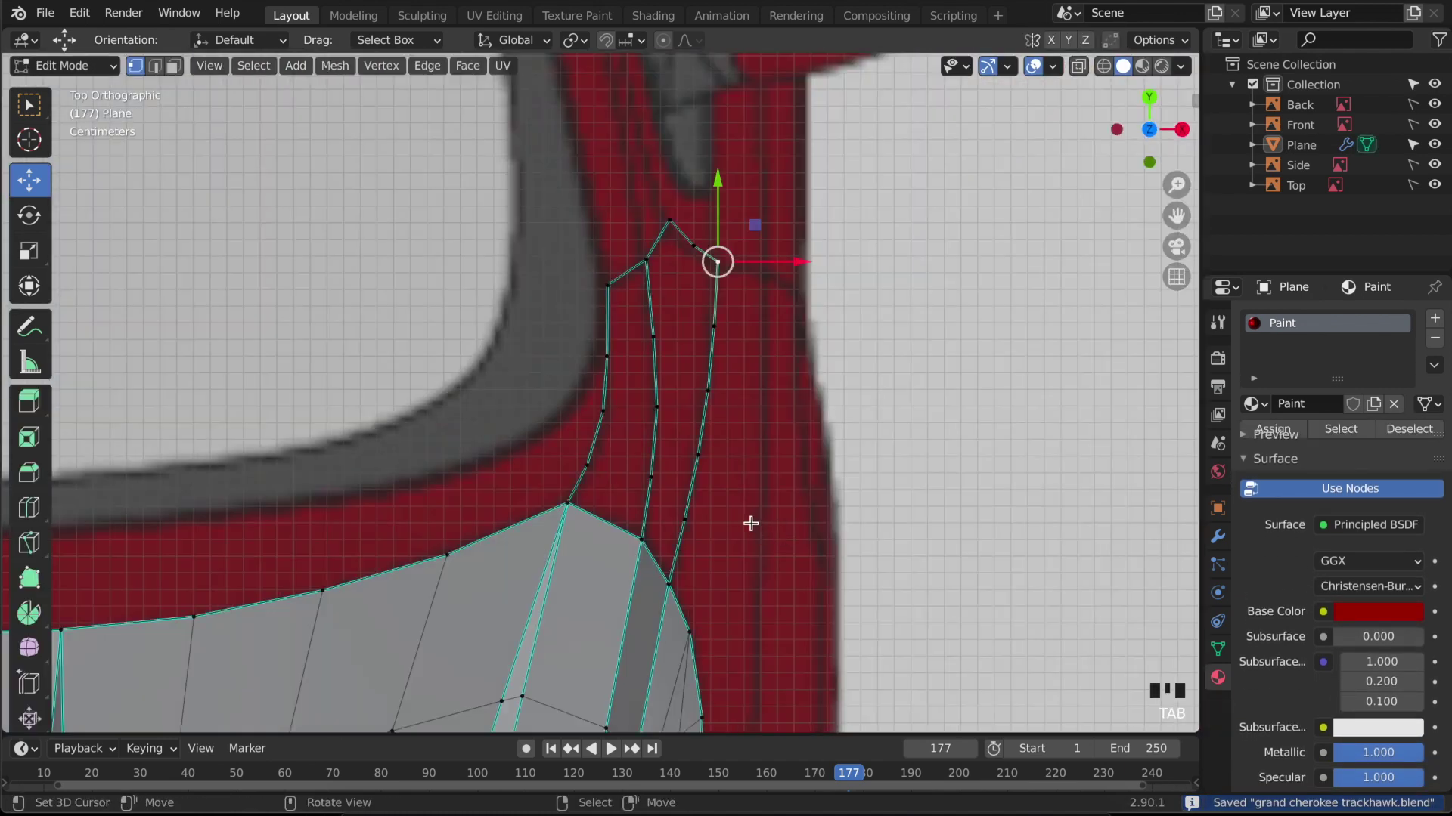
scroll(730, 437, "down", 2)
key("e")
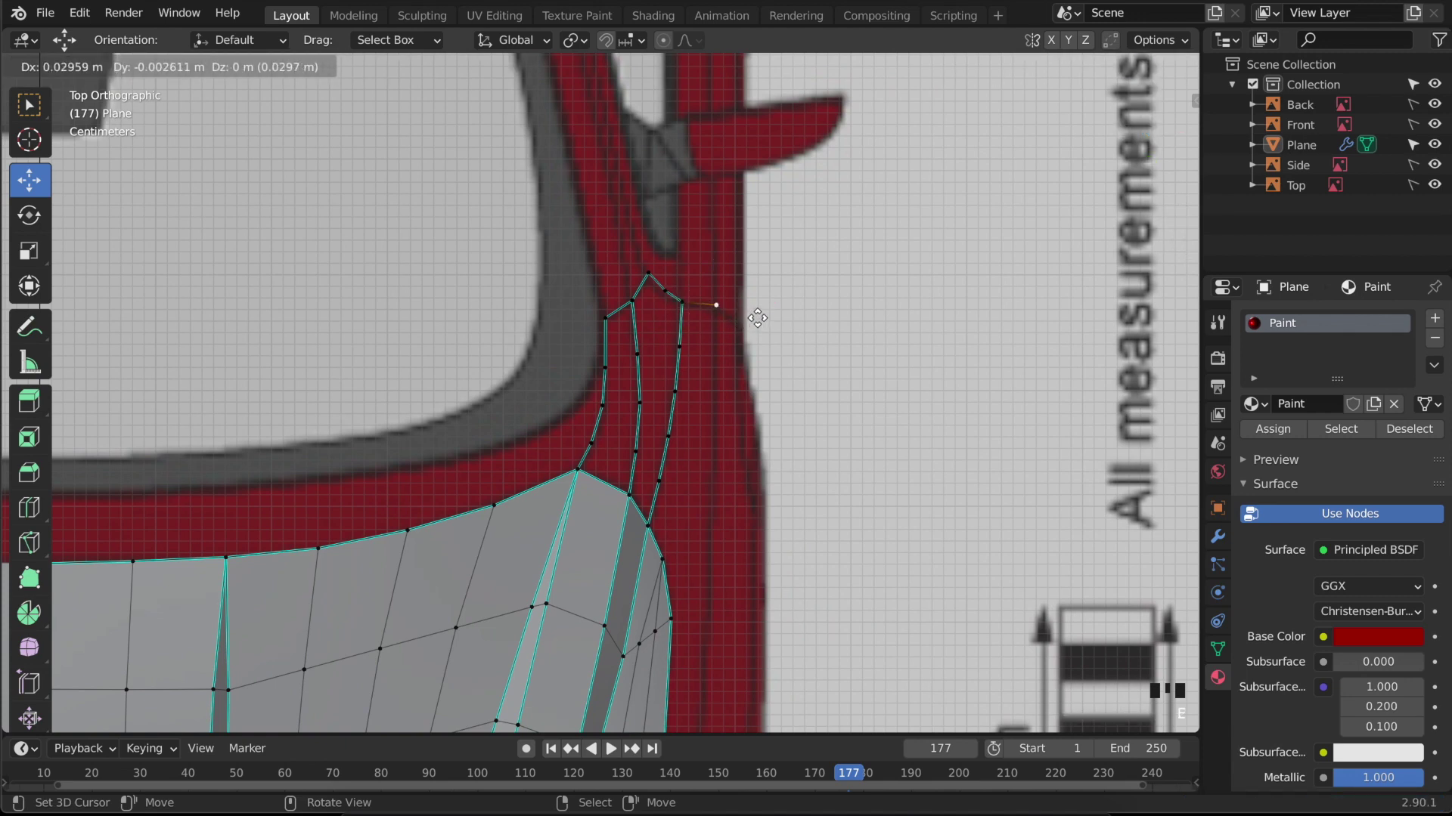
left_click(758, 319)
key("KP_3")
left_click_drag(687, 299, 697, 321)
- Mark the edge between the seam's last two vertices as sharp
key("Tab")
key("Tab")
scroll(696, 320, "down", 2)
key("KP_7")
scroll(696, 321, "up", 2)
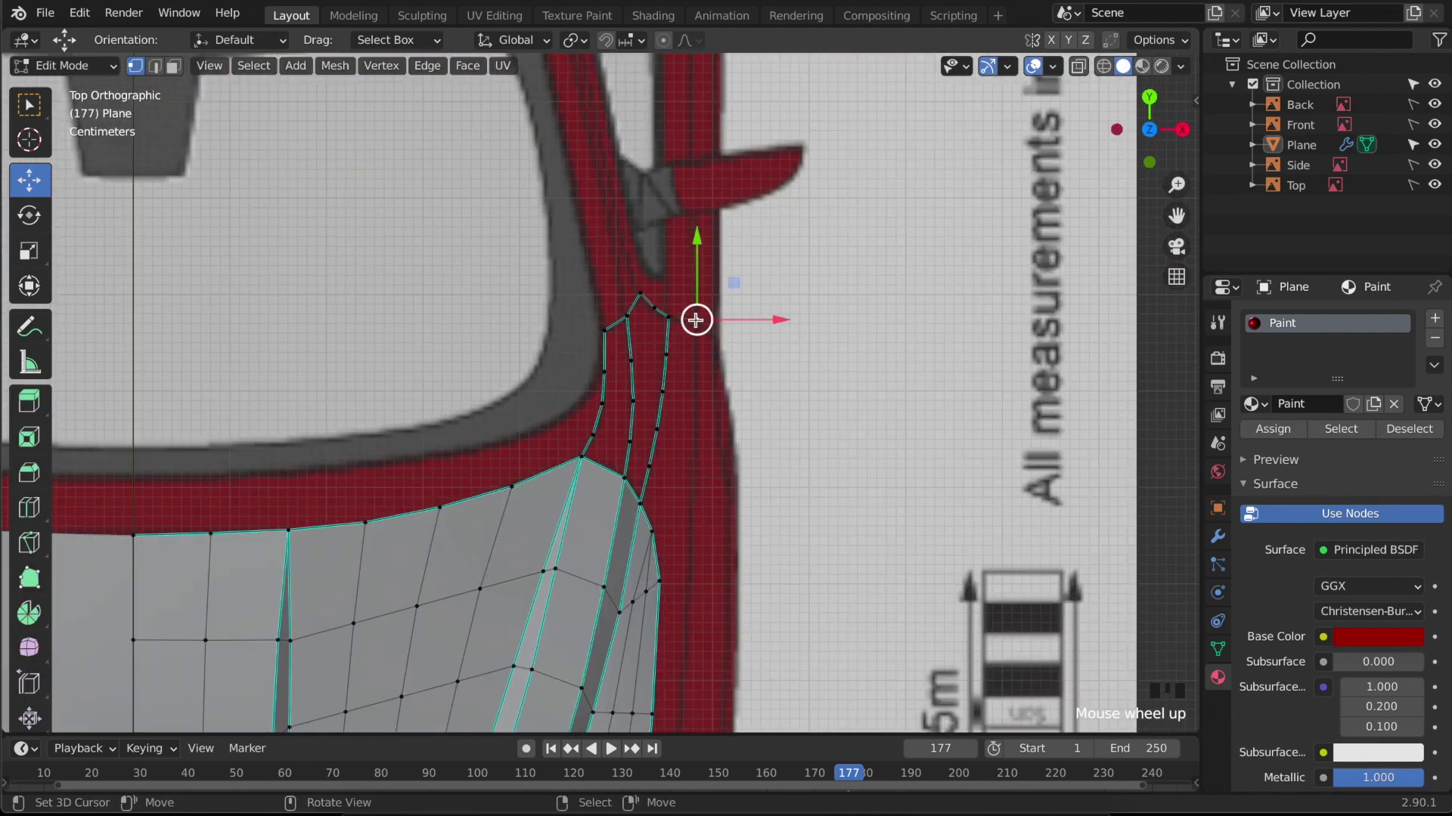
left_click(680, 304, "shift")
key("f")
key("ctrl+e")
left_click(771, 597)
- Examine how the hood's side edge and front corner line up with the fender in the top blueprint
key("Tab")
key("Tab")
scroll(711, 311, "down", 5)
middle_click_drag(654, 355, 673, 175, "shift")
scroll(654, 355, "up", 3)
key("Tab")
key("Tab")
scroll(671, 196, "up", 1)
key("Tab")
middle_click_drag(715, 275, 684, 327, "shift")
scroll(684, 327, "up", 1)
key("Tab")
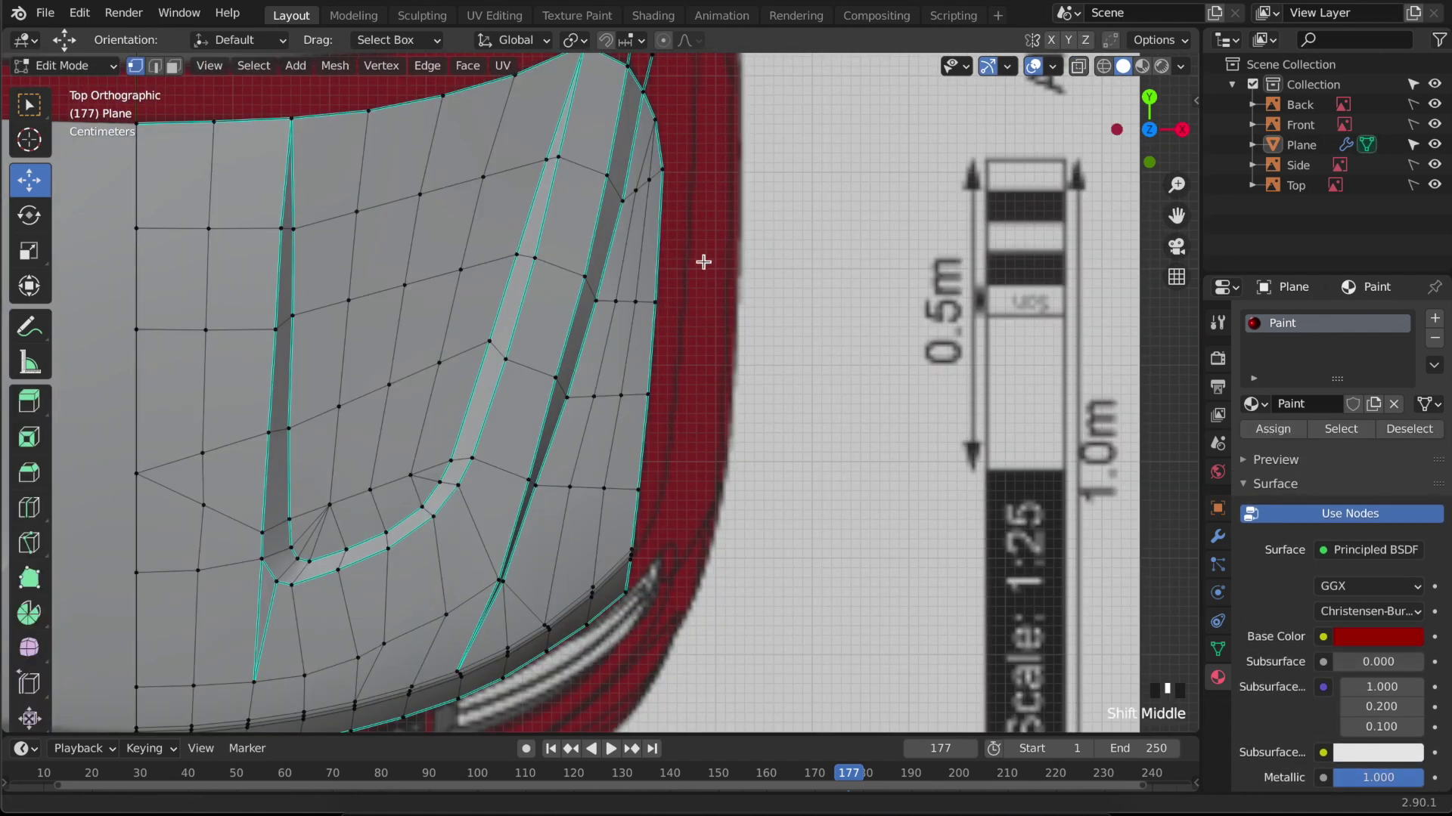
- Duplicate the vertices along the hood's side edge and move the copy outward along X to the fender seam in the top blueprint
middle_click_drag(700, 262, 695, 312, "shift")
left_click(654, 218, "ctrl")
key("shift+d")
right_click(716, 387)
left_click_drag(717, 387, 751, 382)
key("KP_3")
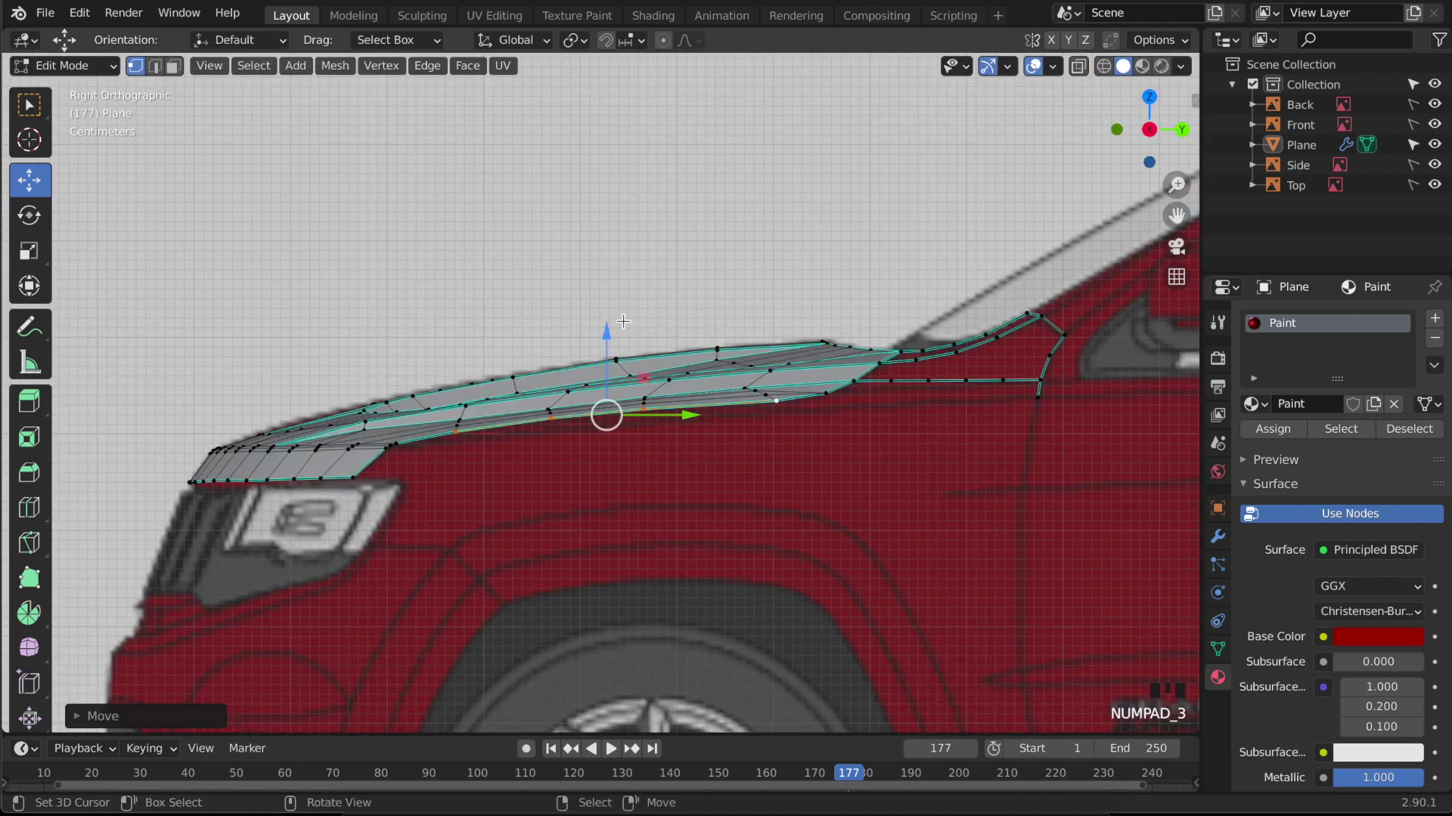
- Lower the copied line along Z to the side blueprint's seam and adjust its front end vertex separately
left_click_drag(616, 335, 615, 346)
left_click(452, 445)
left_click_drag(456, 378, 462, 385)
key("KP_7")
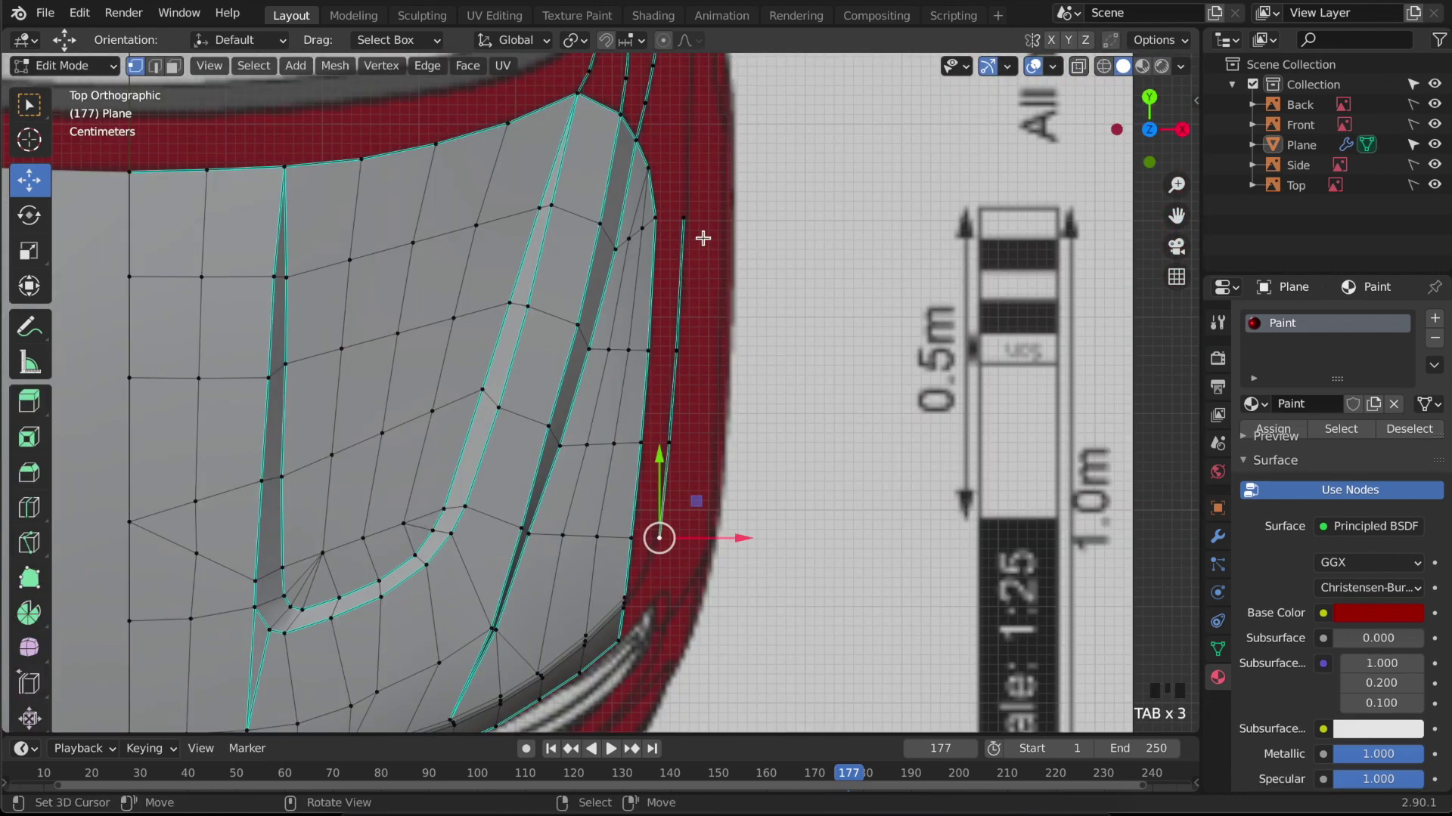
- Connect the copied line's rear end to the door seam's lowest vertex and mark the new edge as sharp
scroll(686, 161, "down", 2)
middle_click_drag(686, 162, 680, 332, "shift")
right_click(678, 211, "shift")
key("KP_3")
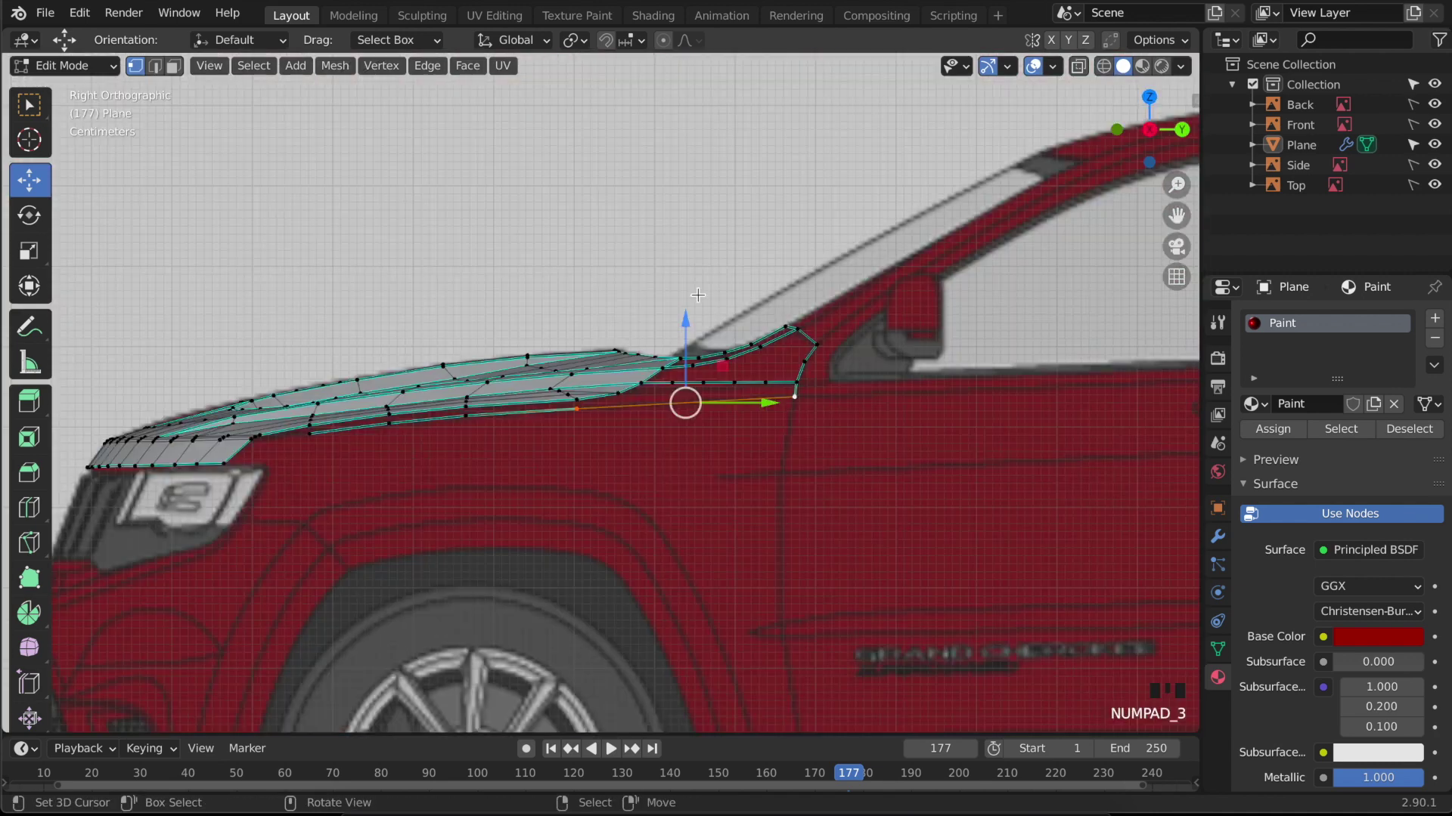
key("ctrl+e")
left_click(656, 425)
key("KP_7")
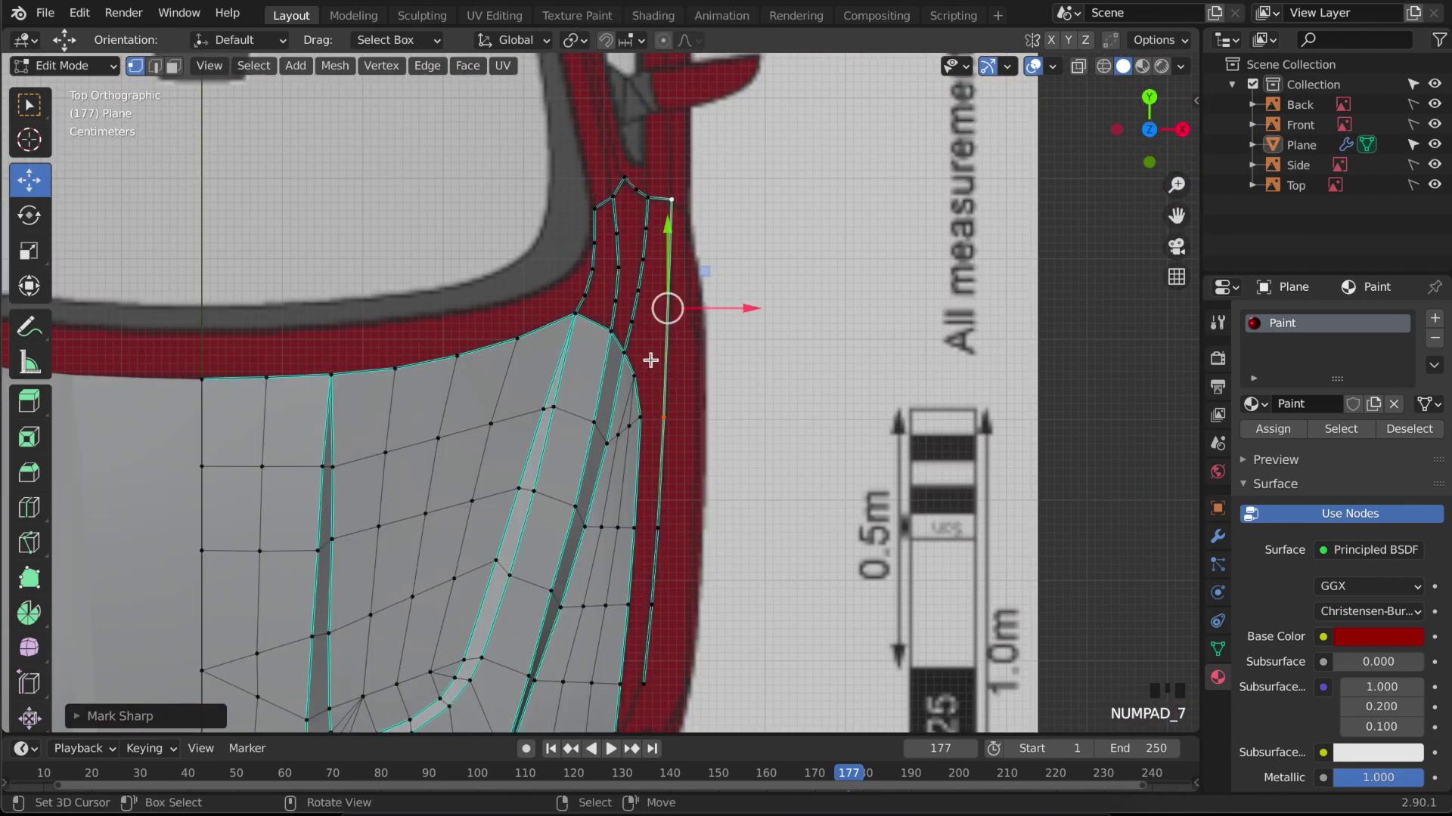
scroll(642, 365, "up", 2)
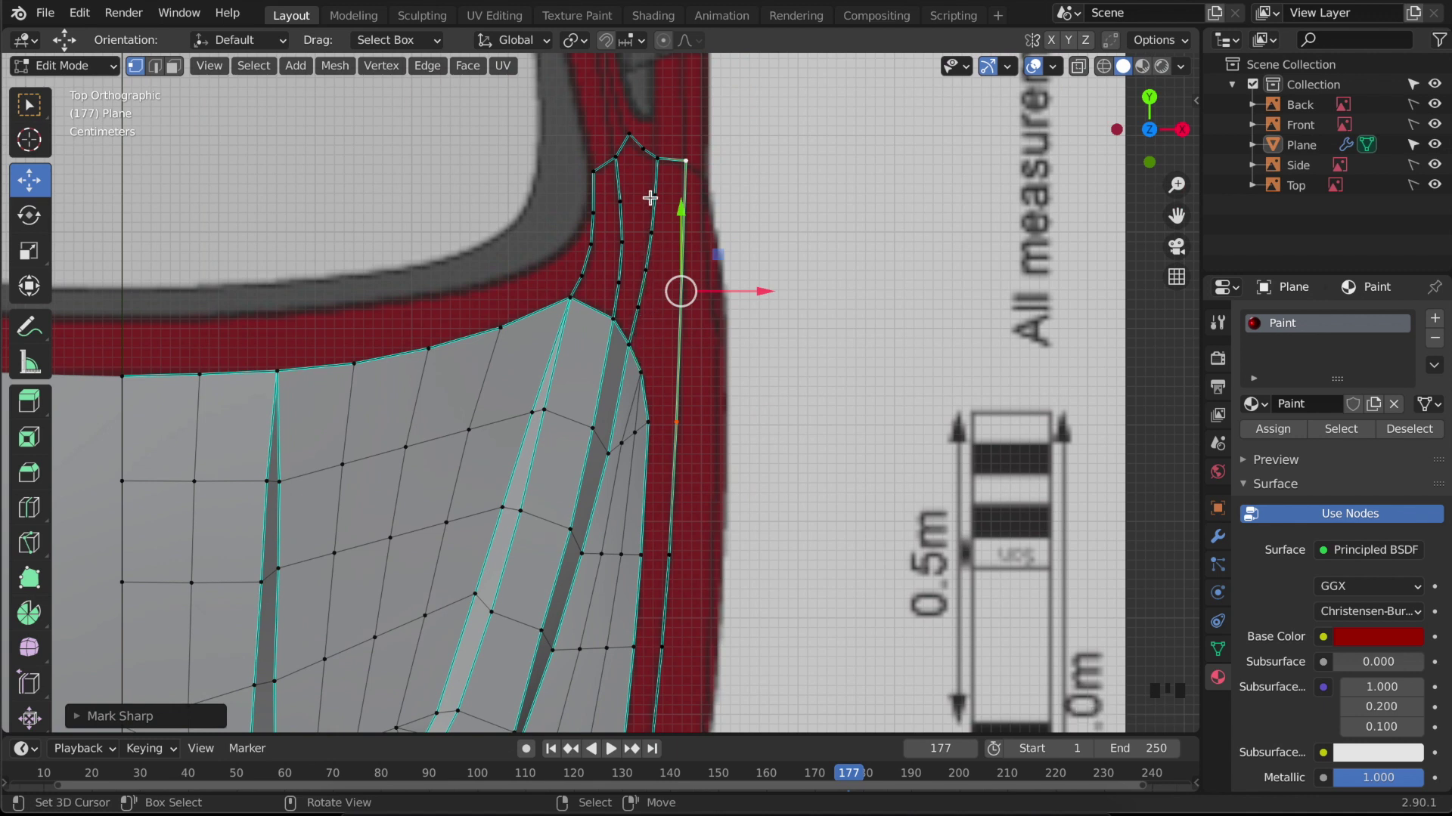
key("ctrl+r")
key("Escape")
key("KP_3")
key("Tab")
key("Tab")
scroll(745, 399, "down", 4)
middle_click_drag(746, 399, 774, 525)
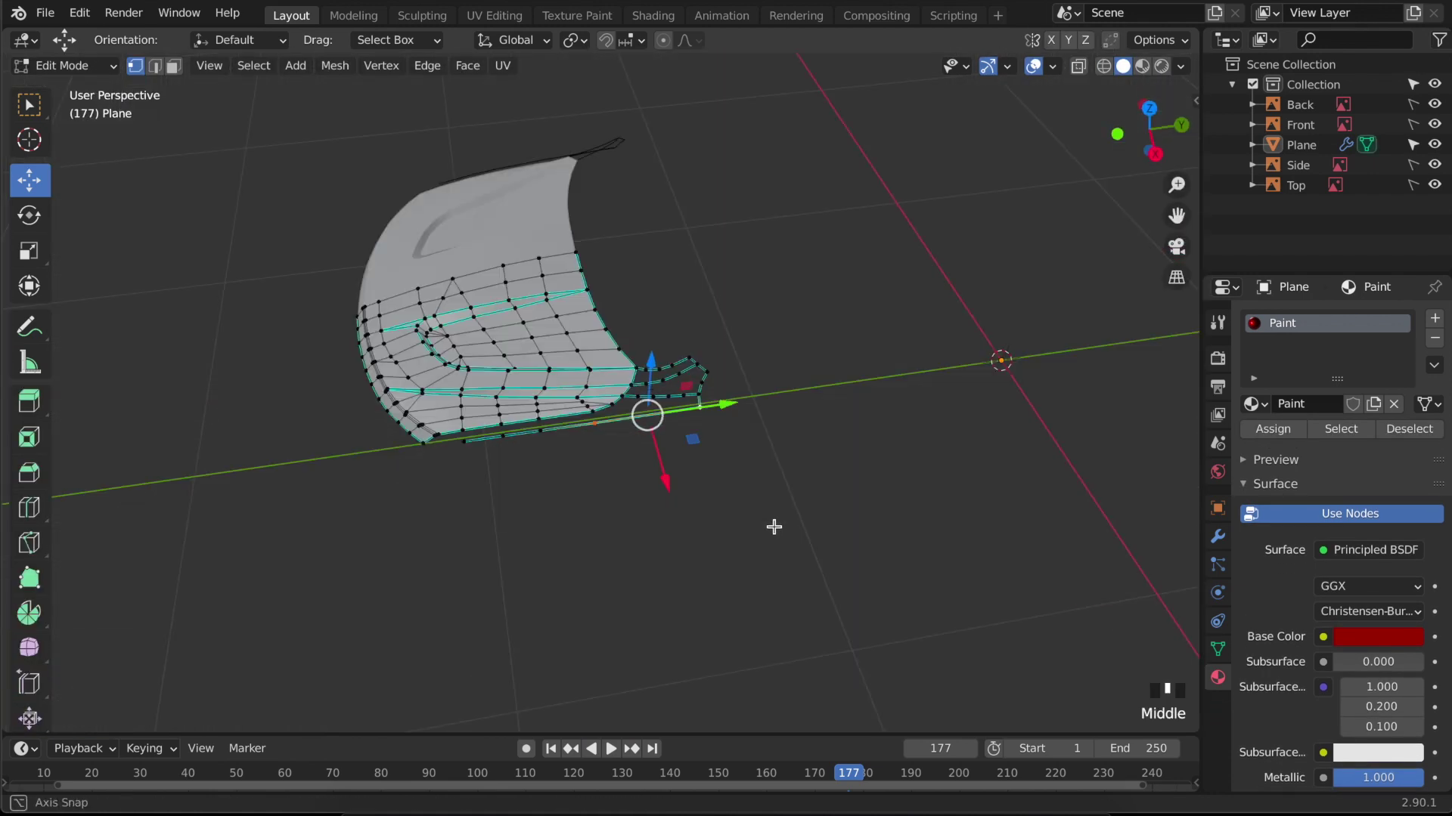
- Divide the long connecting edge of the fender seam line with two loop cuts
key("KP_7")
scroll(767, 471, "up", 3)
key("ctrl+r")
scroll(684, 321, "up", 1)
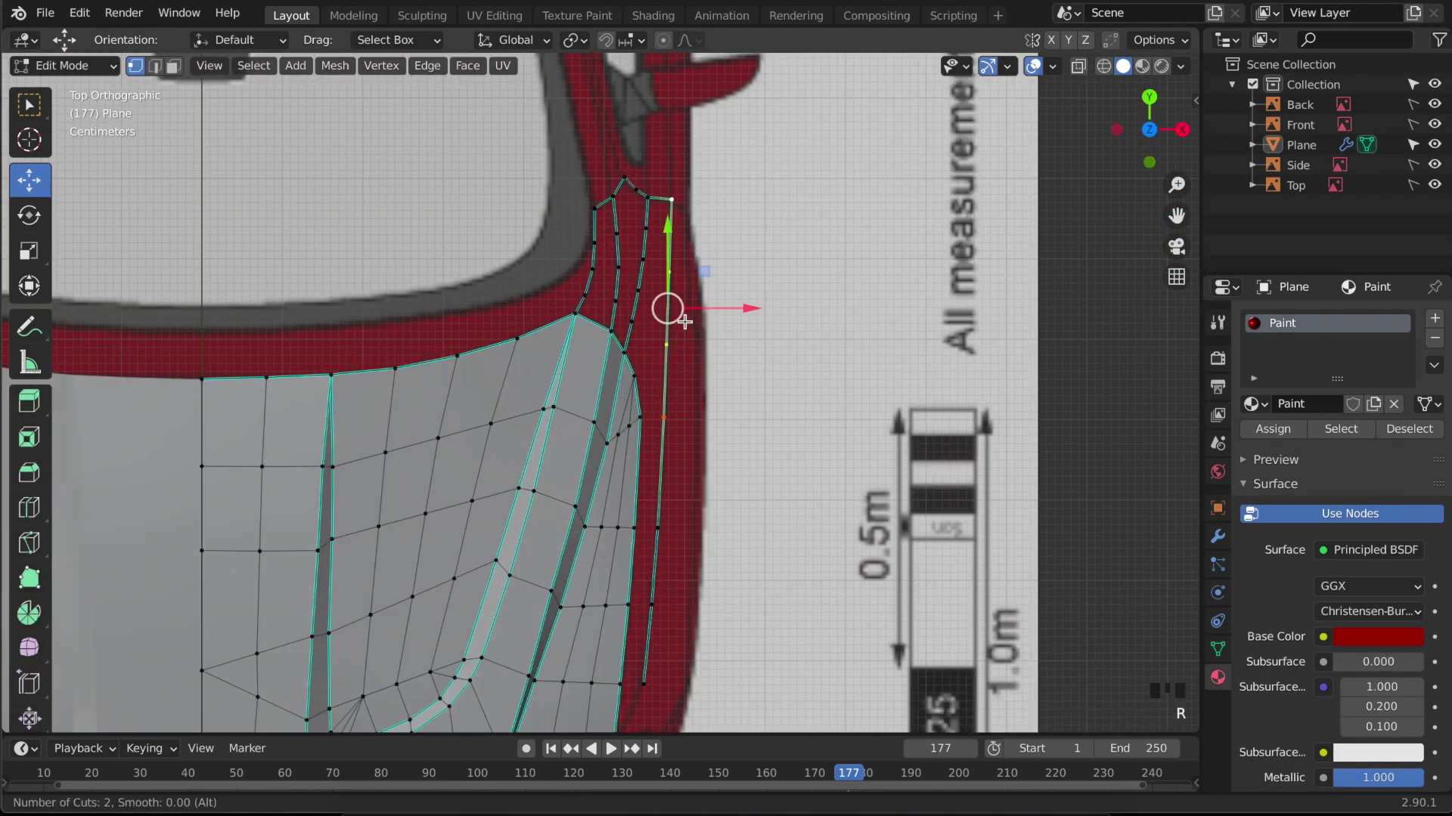
left_click(680, 318)
right_click(786, 498)
middle_click_drag(770, 508, 632, 415)
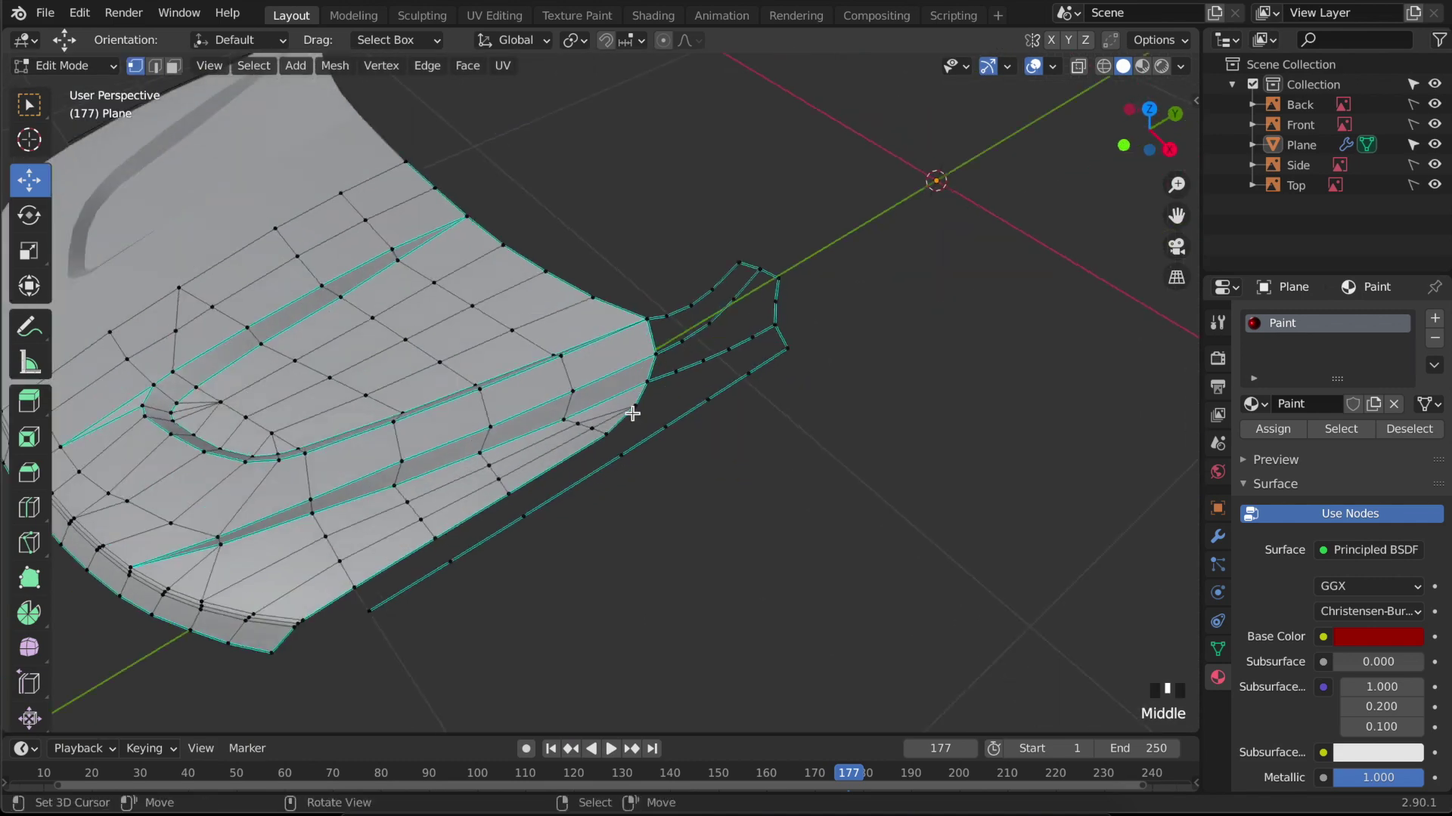
- Move the fender seam line's front end vertex slightly inward along X to match the top blueprint
key("KP_3")
scroll(824, 379, "up", 3)
key("KP_7")
scroll(800, 424, "up", 2)
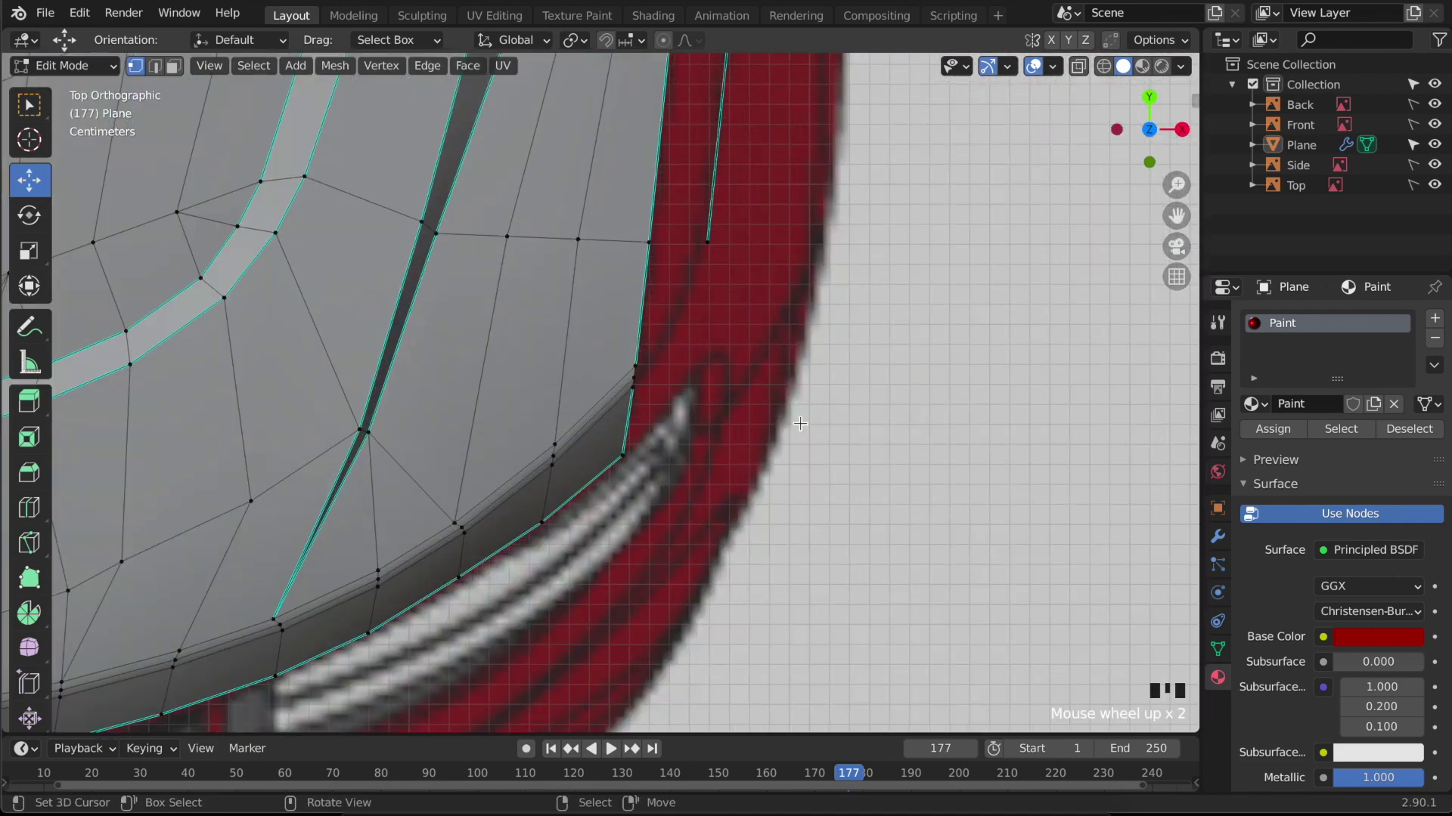
left_click(645, 337, "ctrl")
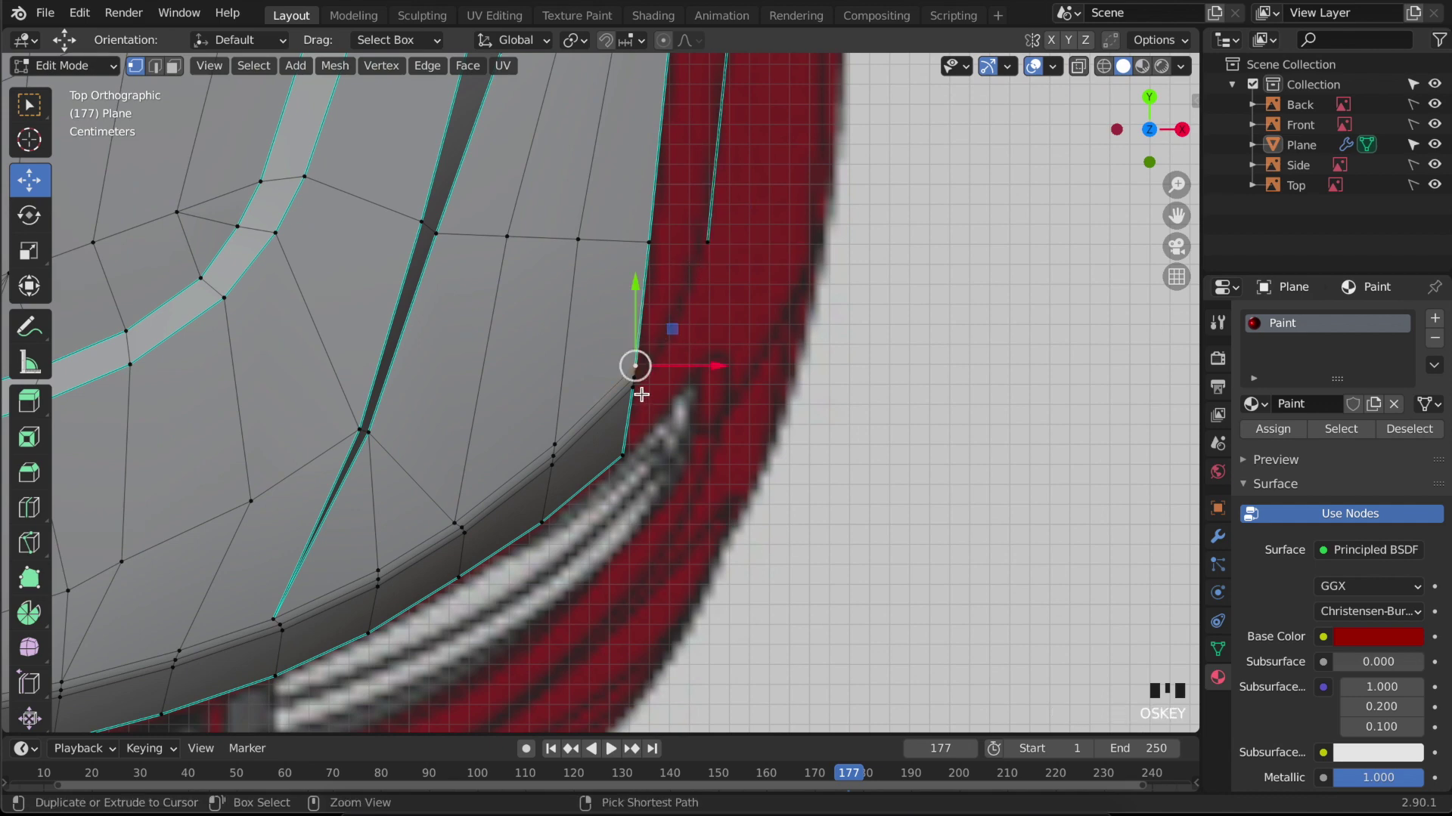
key("ctrl+e")
left_click(709, 458)
scroll(665, 330, "down", 3)
right_click(664, 331)
left_click_drag(682, 331, 677, 330)
scroll(648, 139, "down", 5)
scroll(611, 469, "up", 7)
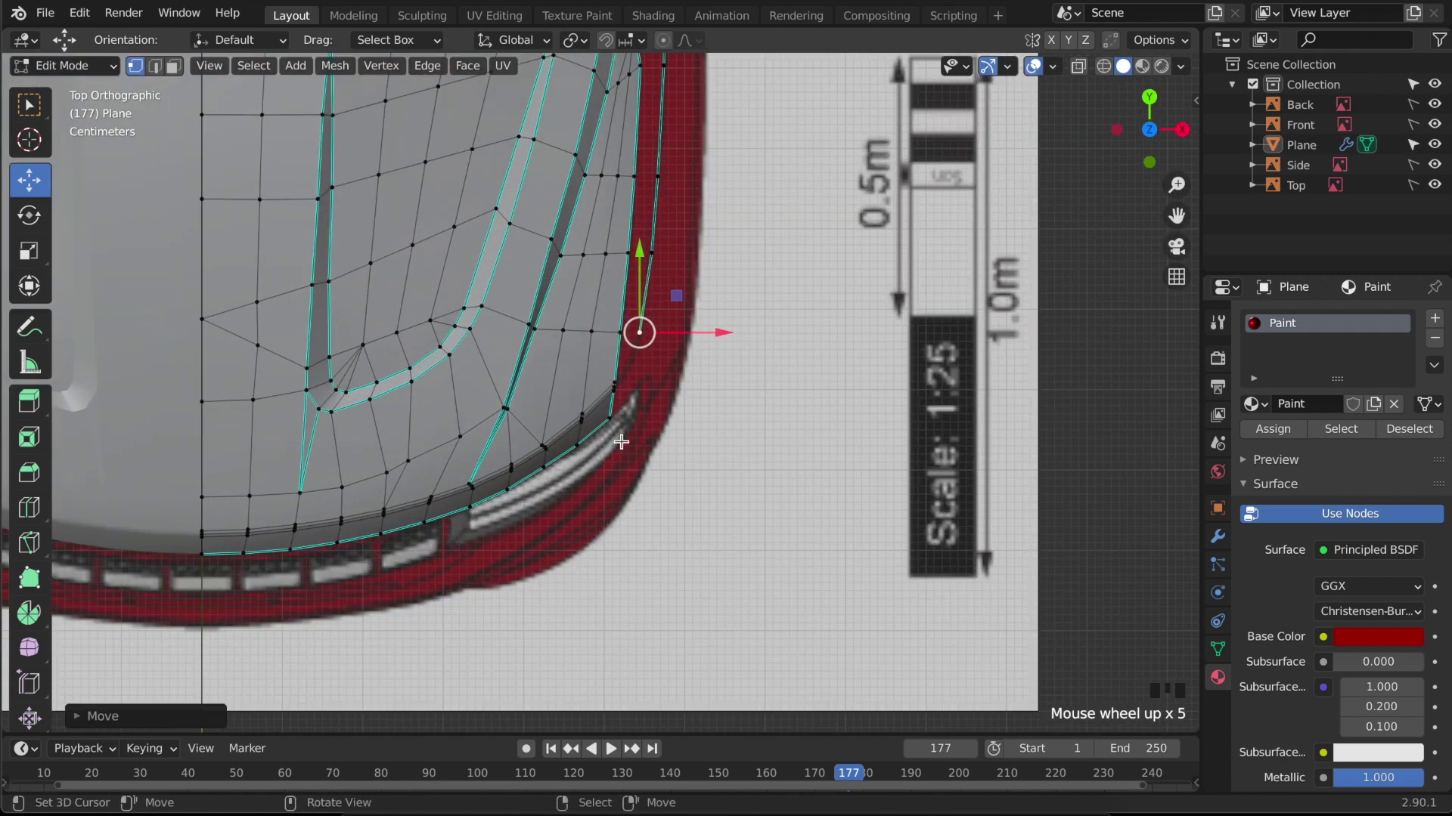
right_click(619, 327)
key("c")
scroll(619, 372, "up", 2)
right_click(619, 374)
scroll(620, 374, "up", 2)
key("c")
scroll(628, 375, "up", 5)
left_click(628, 374)
right_click(628, 374)
key("c")
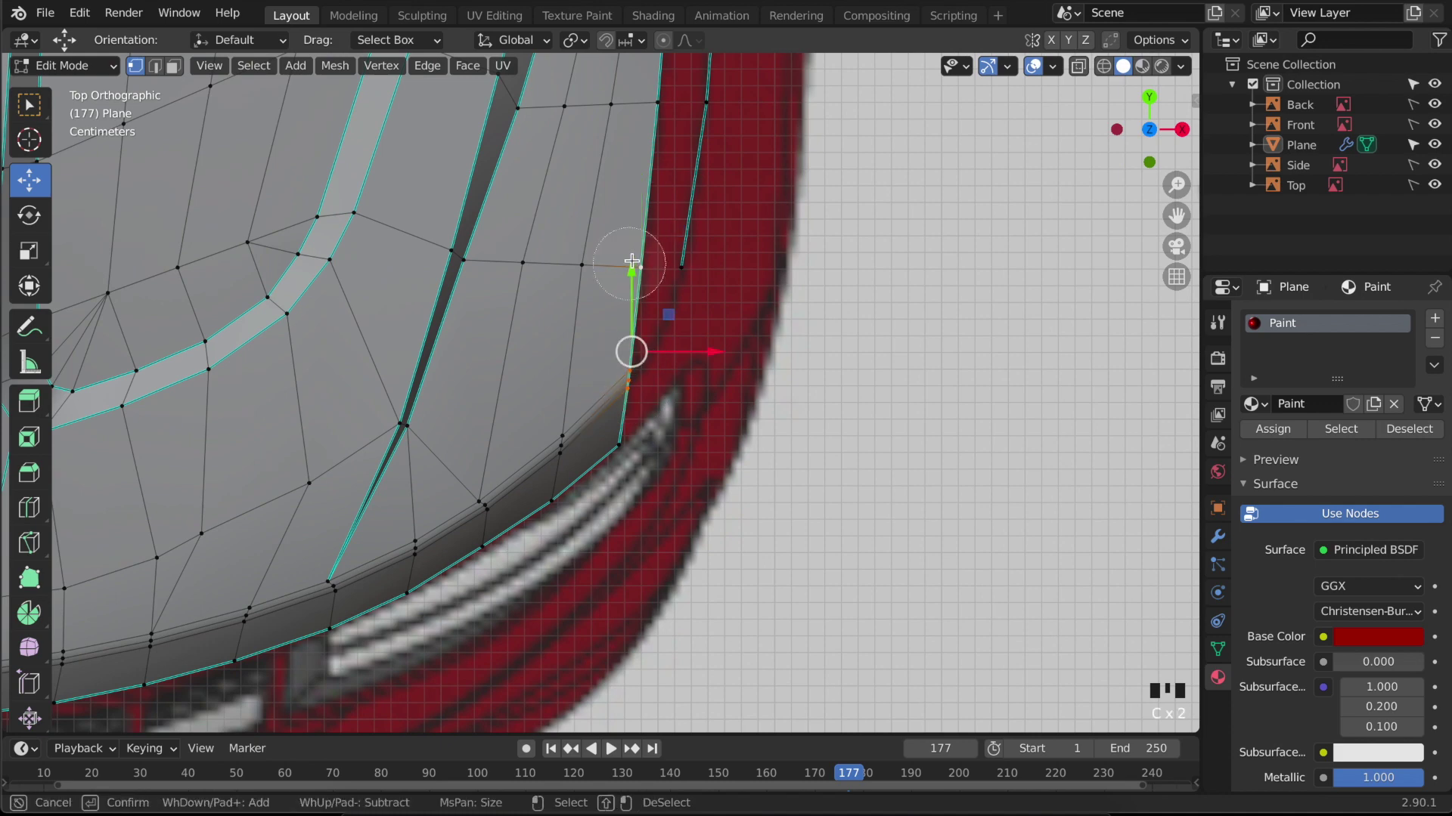
middle_click(630, 265)
right_click(631, 263)
scroll(608, 305, "down", 2)
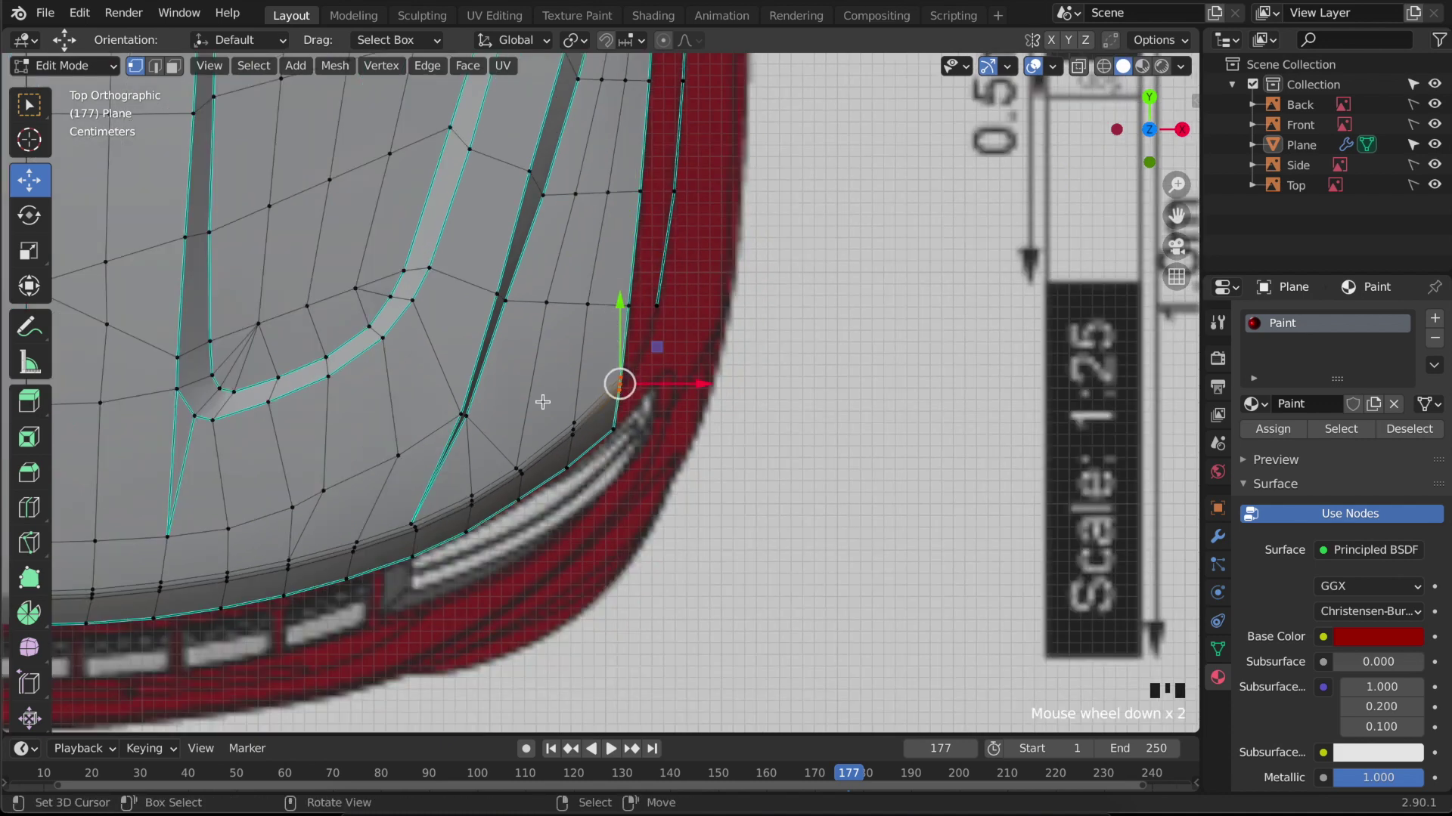
- Dissolve the two extra edge loops running close together along the hood's front bend
right_click(541, 465, "alt")
middle_click_drag(412, 508, 594, 415, "shift")
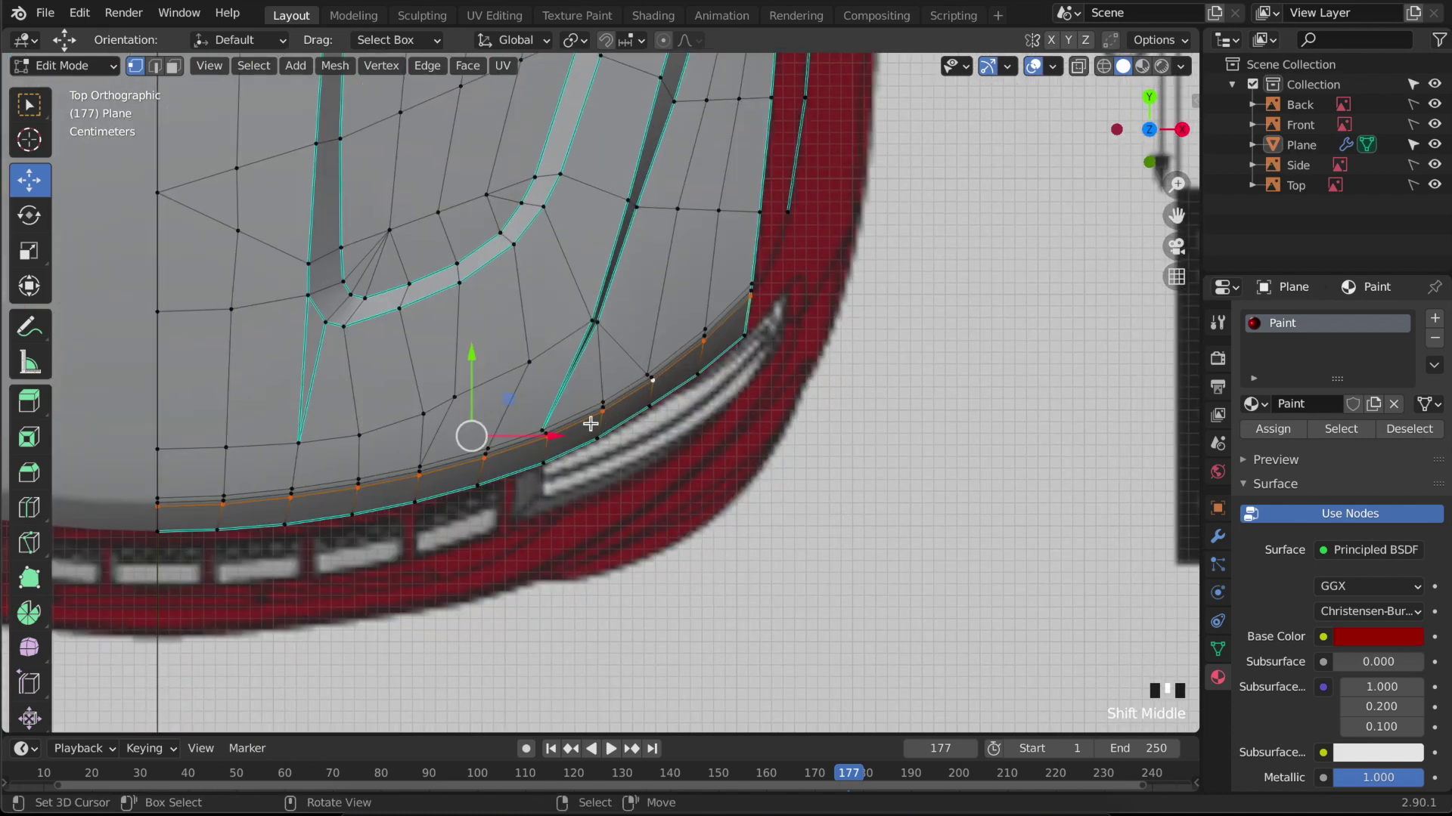
key("x")
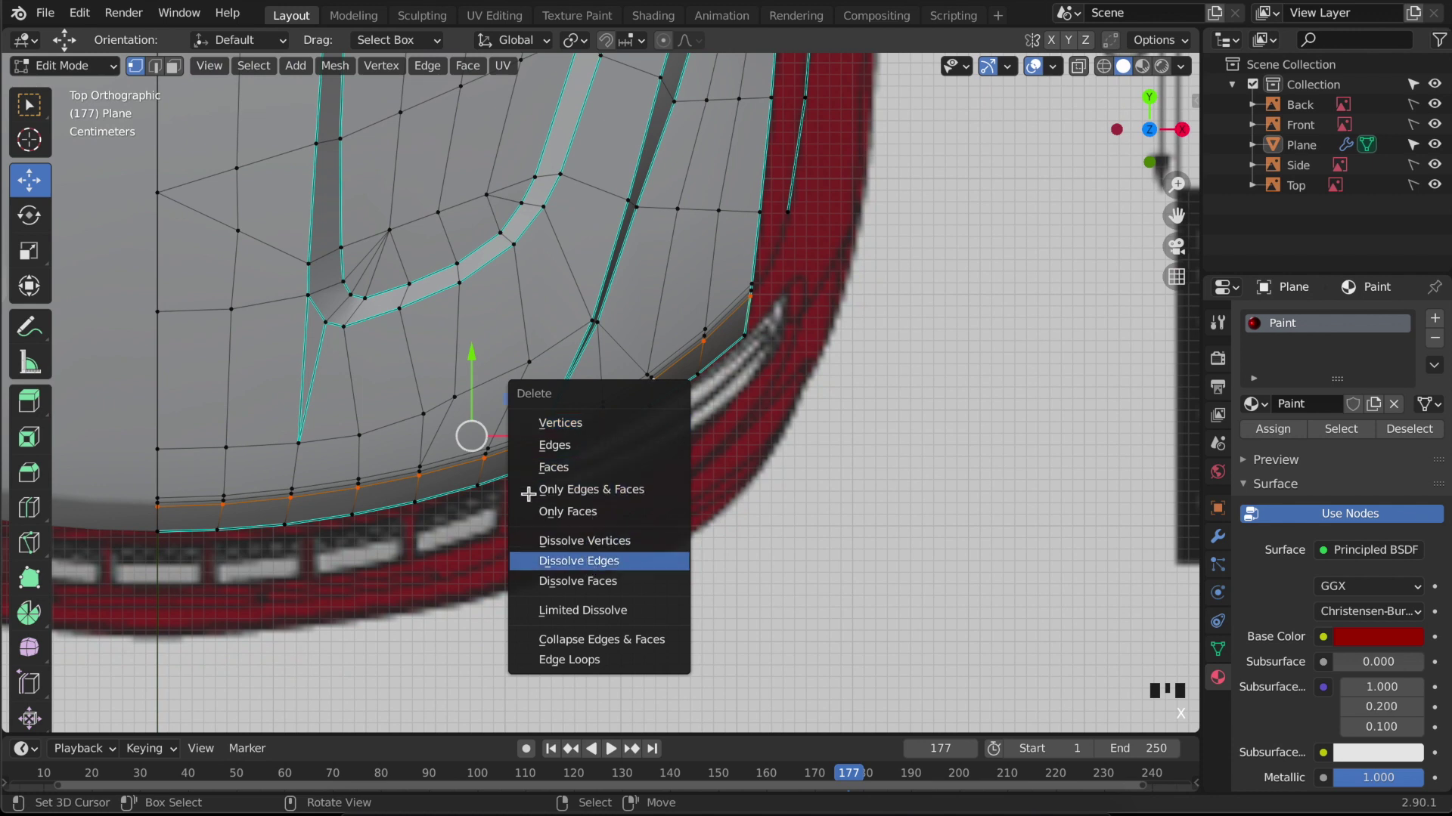
left_click(579, 561)
right_click(479, 445, "alt")
right_click(473, 443, "alt")
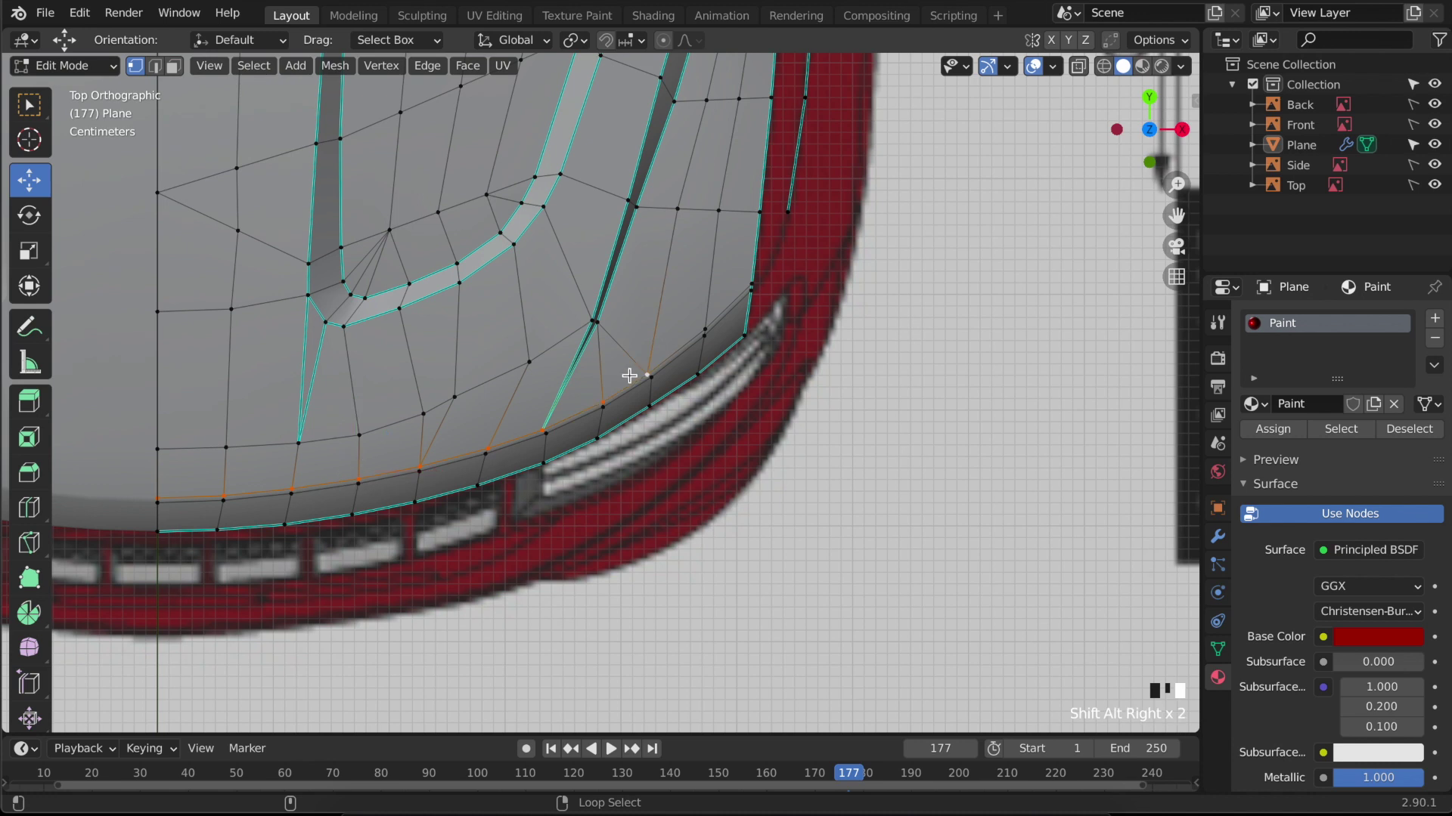
right_click(754, 277, "ctrl")
key("x")
left_click(563, 425)
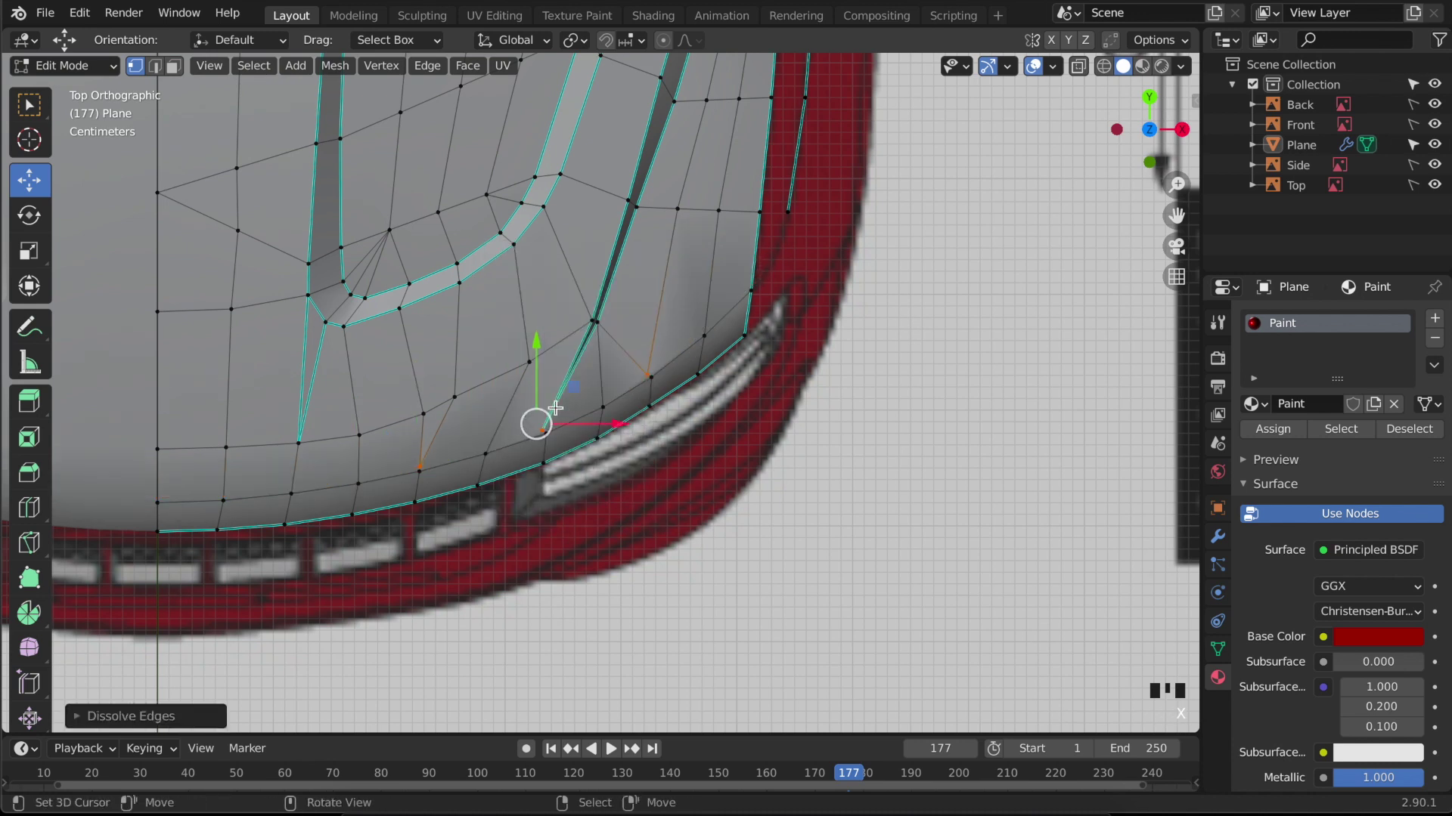
- Merge each of the three leftover vertex pairs along the hood's front bend at their center
right_click(555, 429)
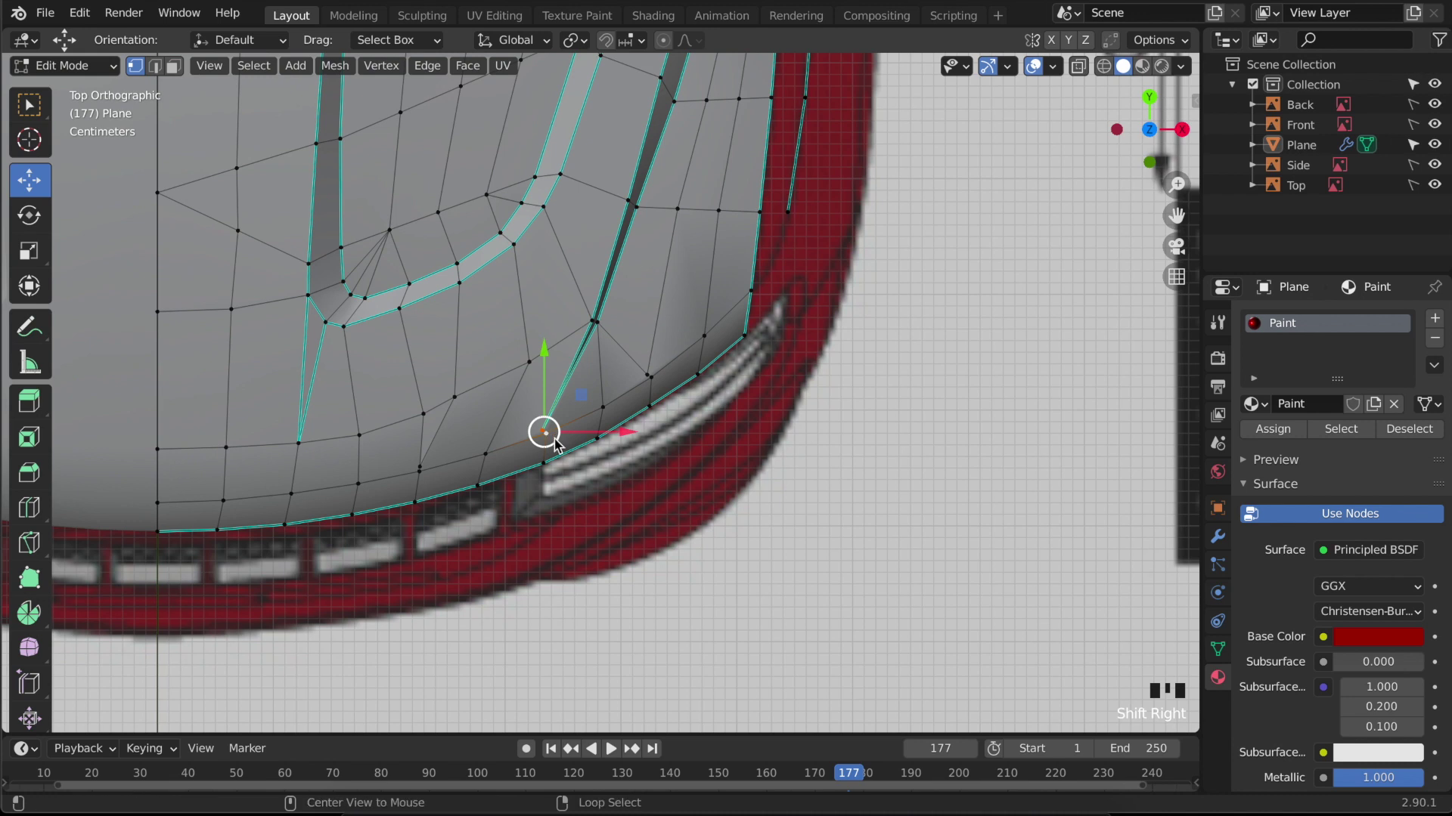
key("alt+m")
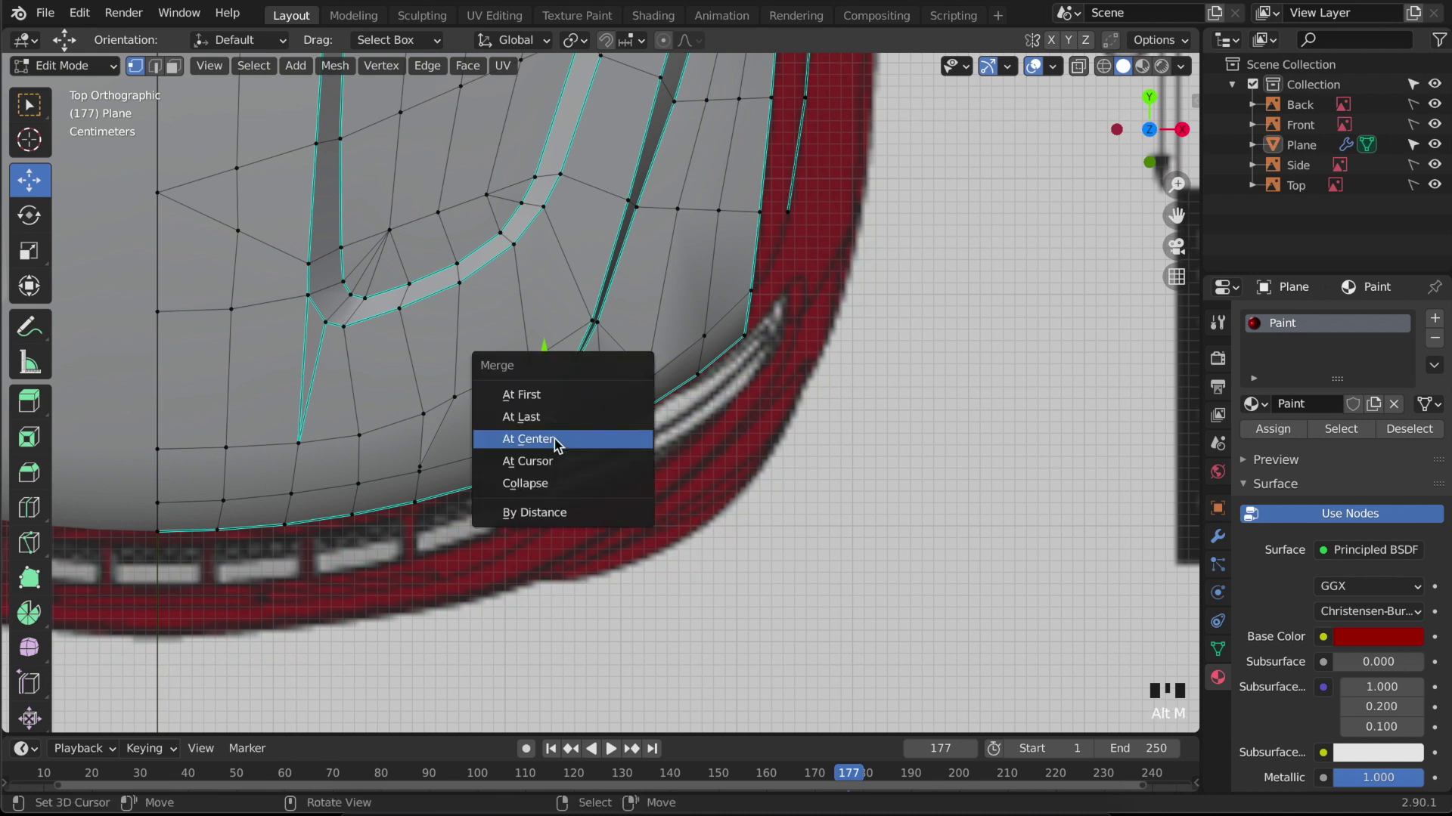
left_click(554, 439)
right_click(417, 425)
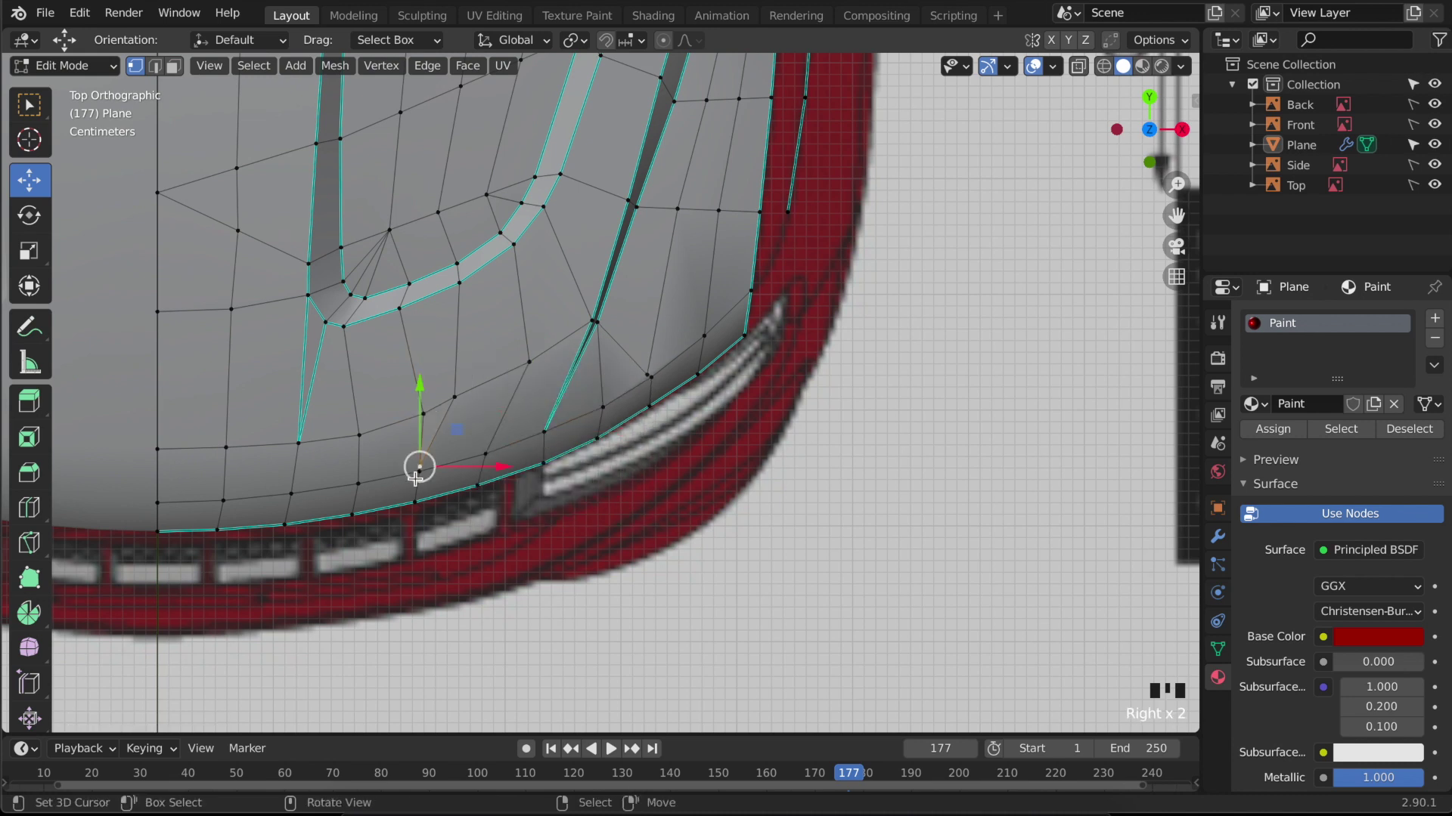
key("alt+m")
left_click(415, 478)
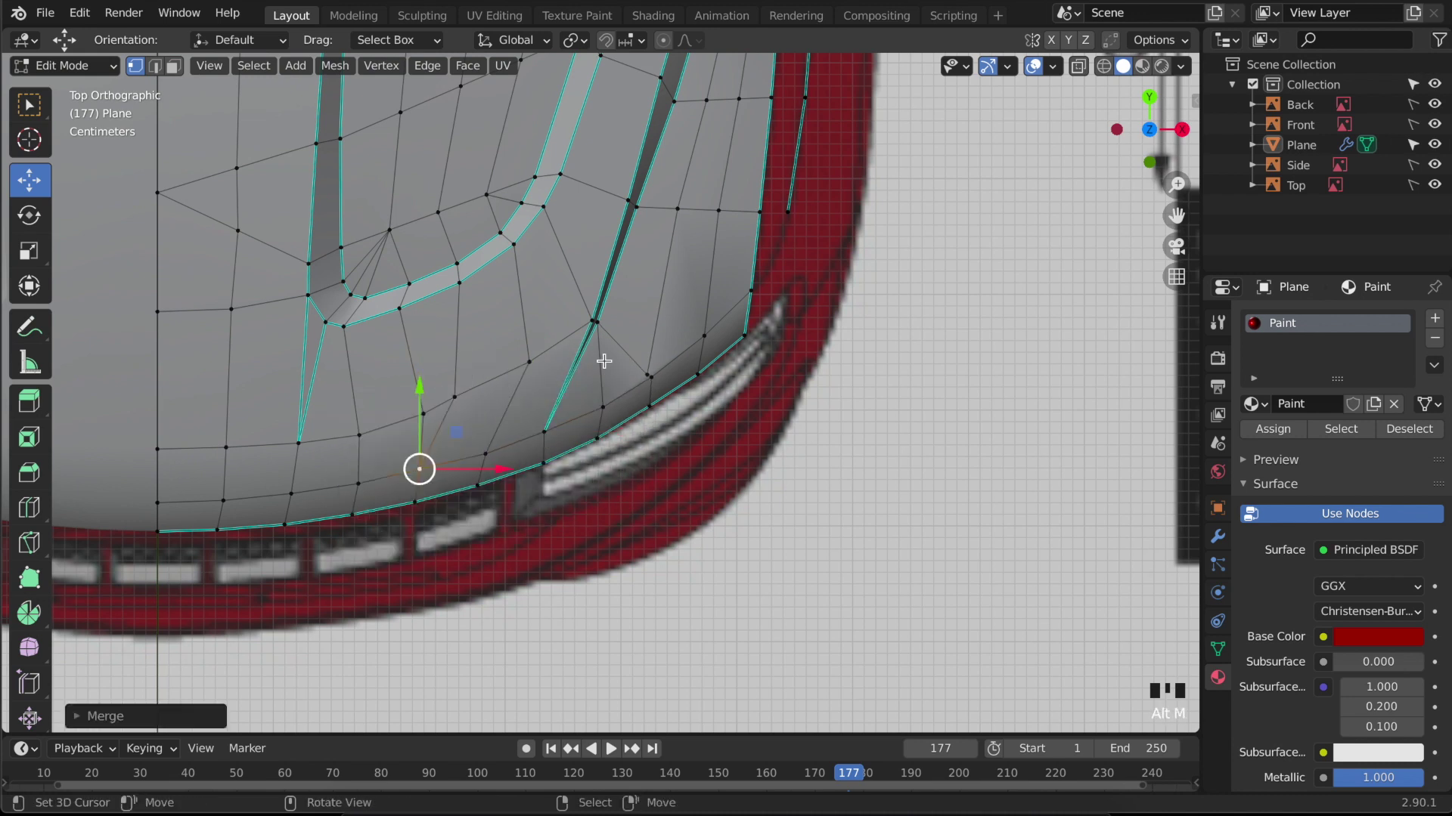
right_click(648, 378)
key("alt+m")
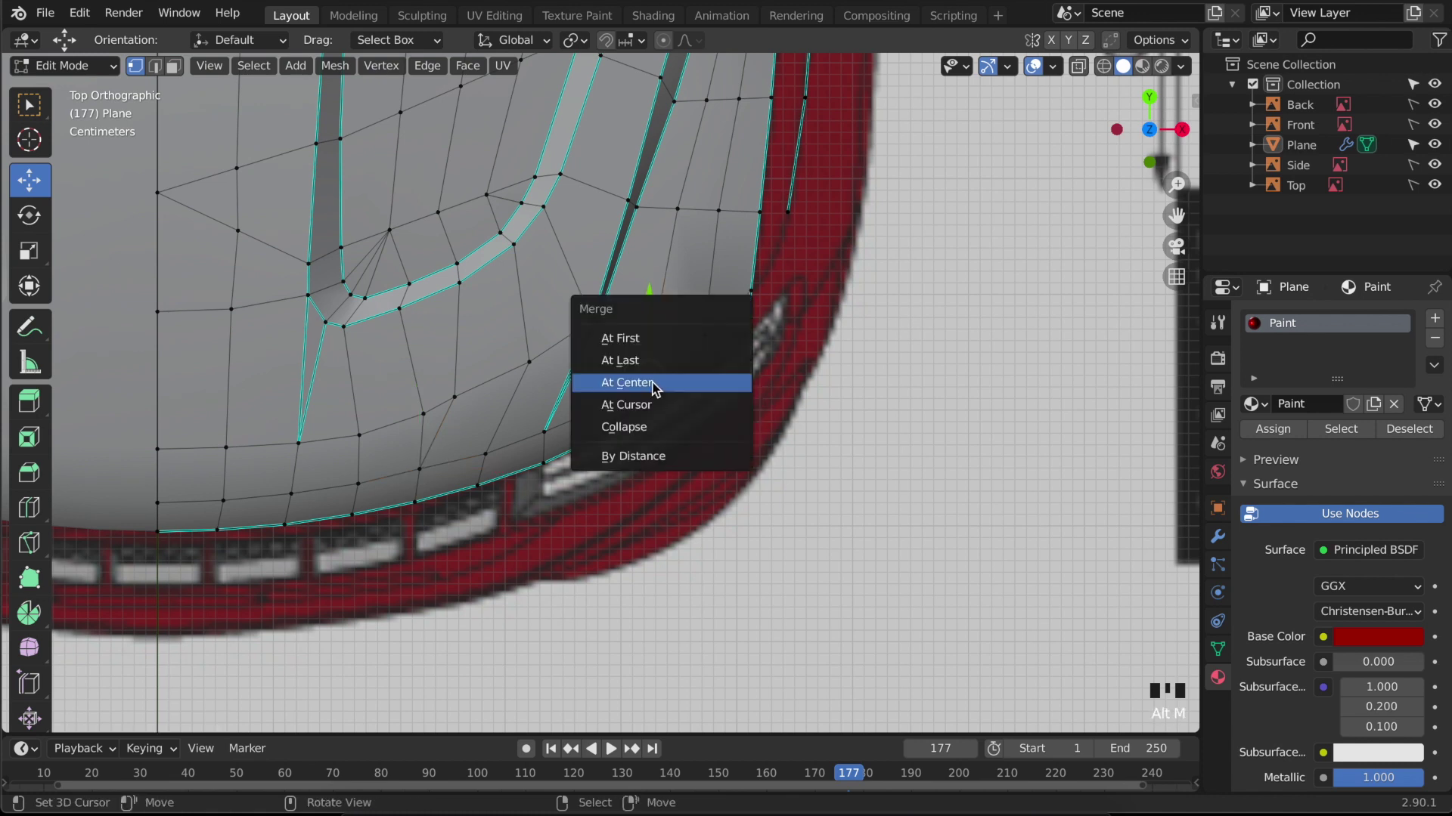
left_click(647, 382)
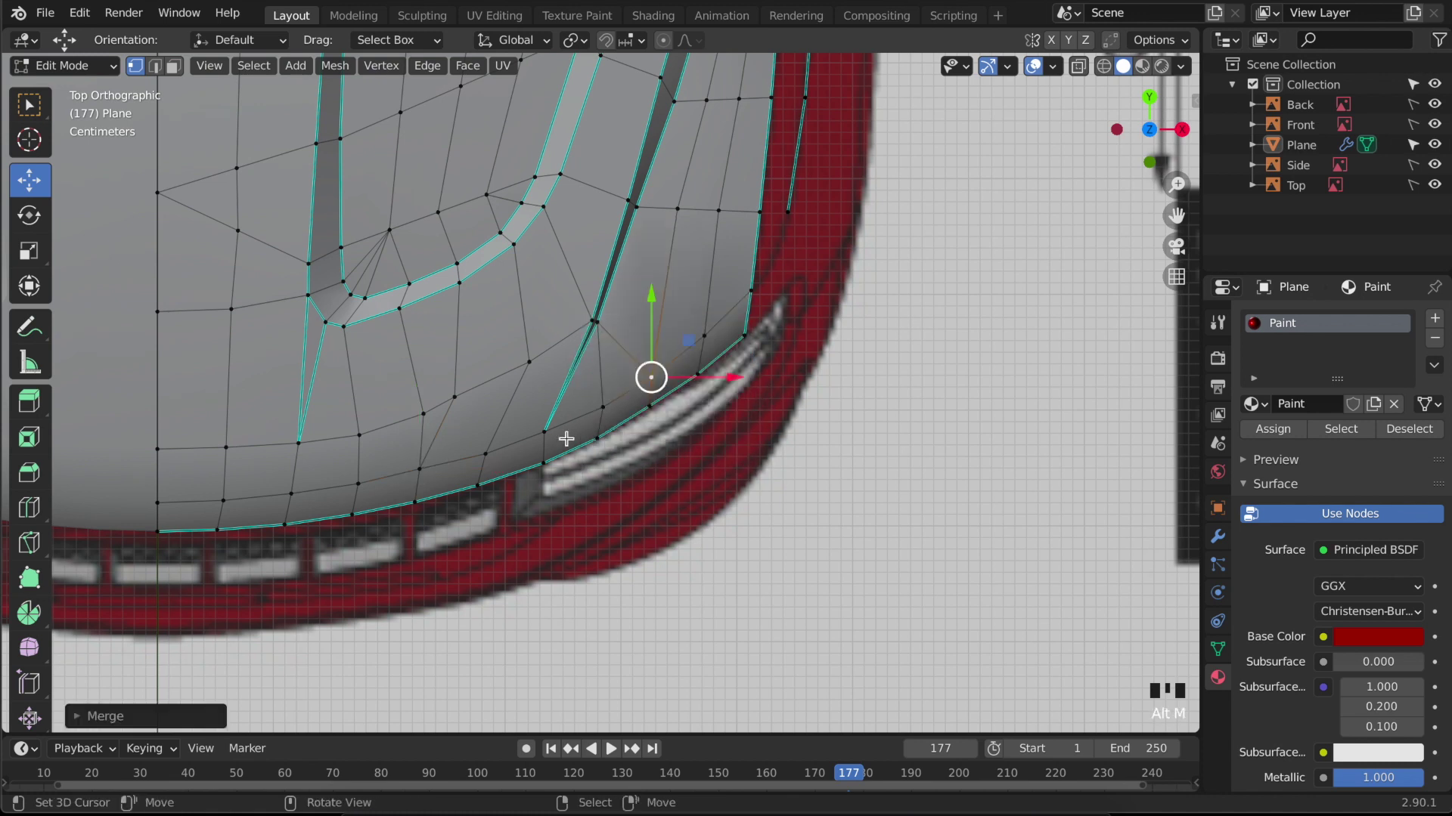
- Mark the remaining edge loop along the hood's front bend as sharp
right_click(527, 452, "alt")
right_click(680, 358, "alt+shift")
key("ctrl+e")
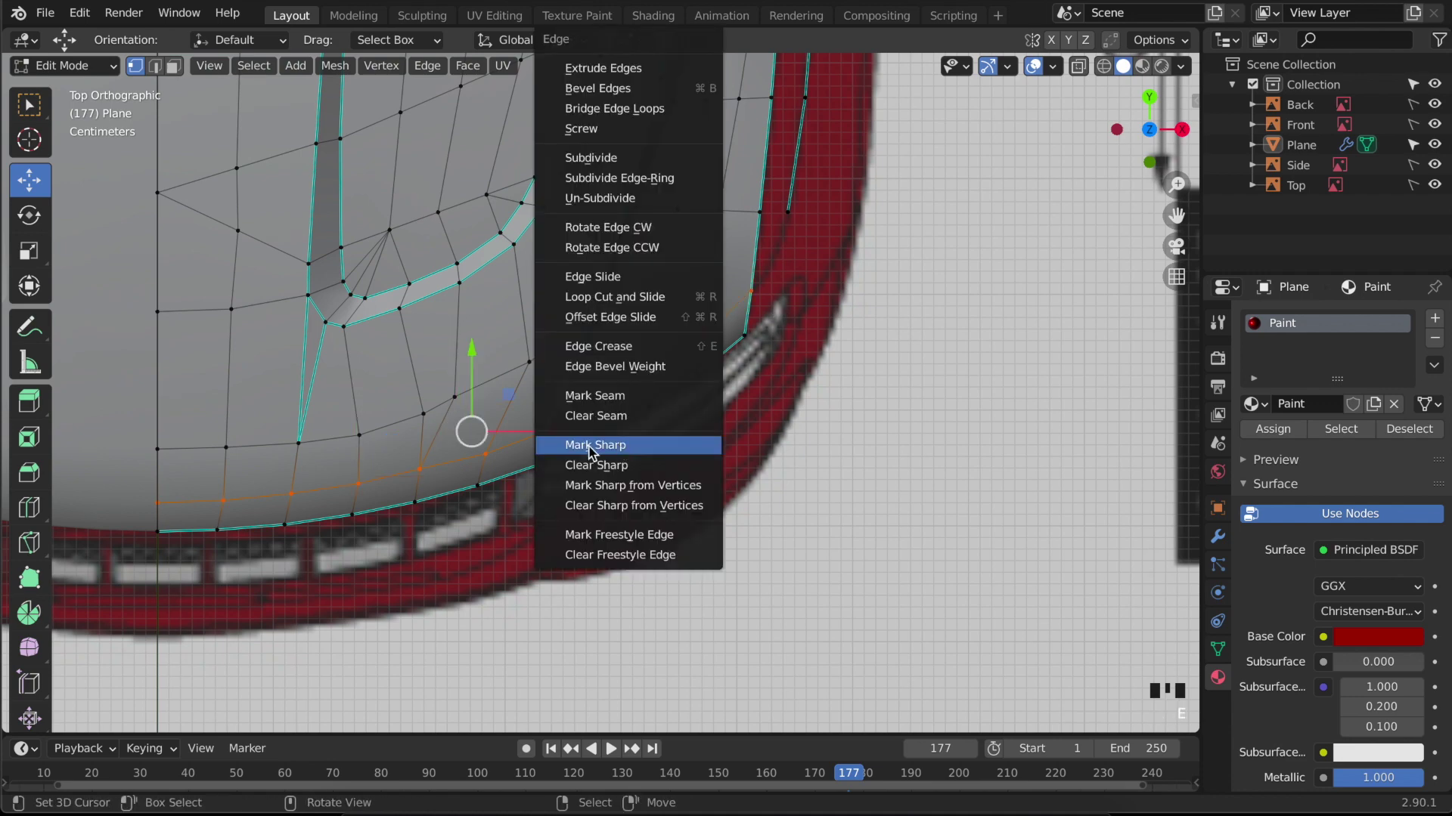
left_click(623, 451)
- Nudge one uneven vertex of the hood's front bend slightly forward along Y and save the file
key("shift+z")
right_click(422, 460)
key("shift+z")
left_click_drag(420, 406, 420, 412)
key("Tab")
scroll(697, 431, "down", 5)
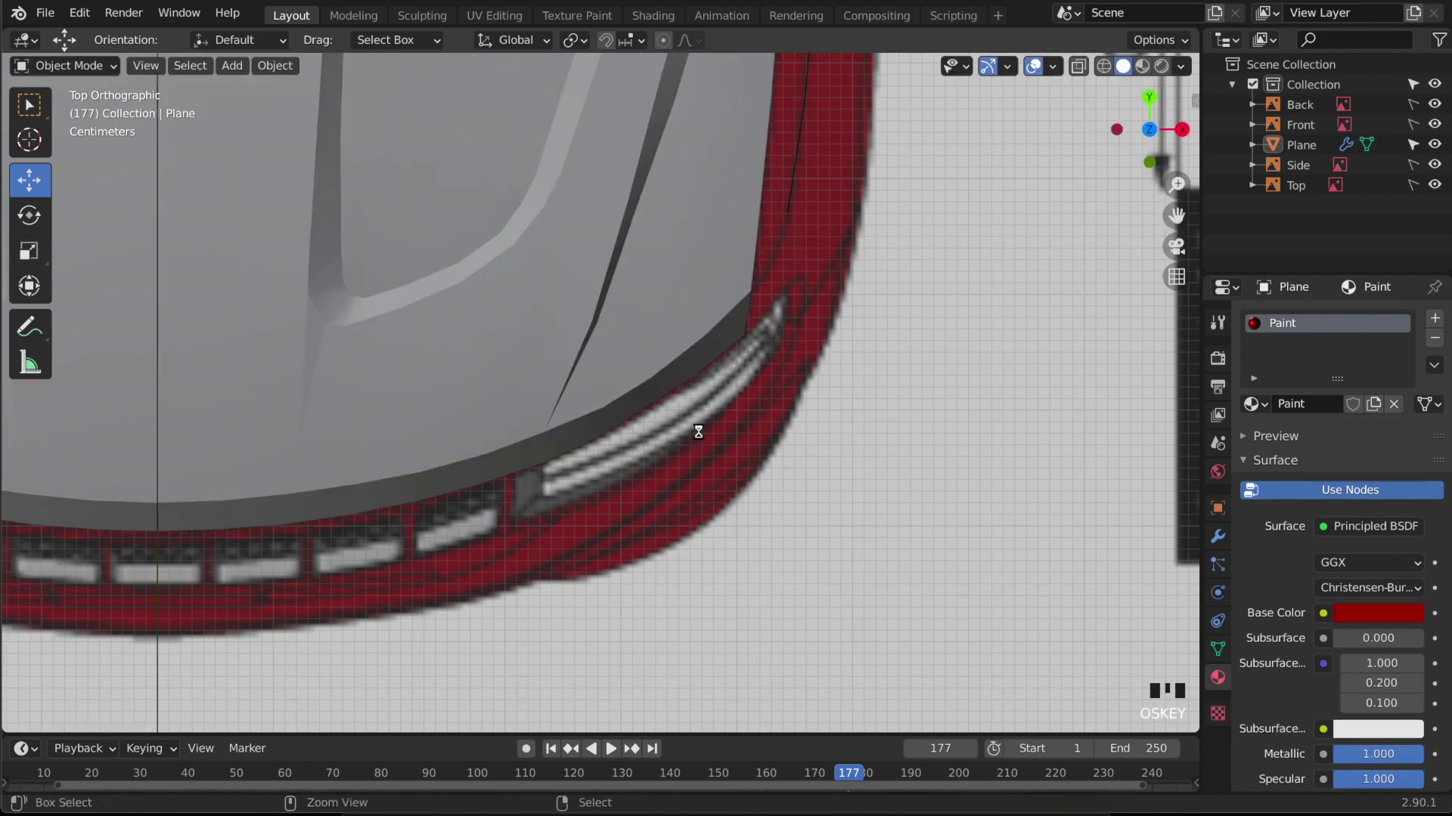
key("ctrl+s")
- Connect the fender seam line's front end to the hood's front corner vertex and mark the edge as sharp
key("Tab")
key("Tab")
key("Tab")
right_click(707, 281)
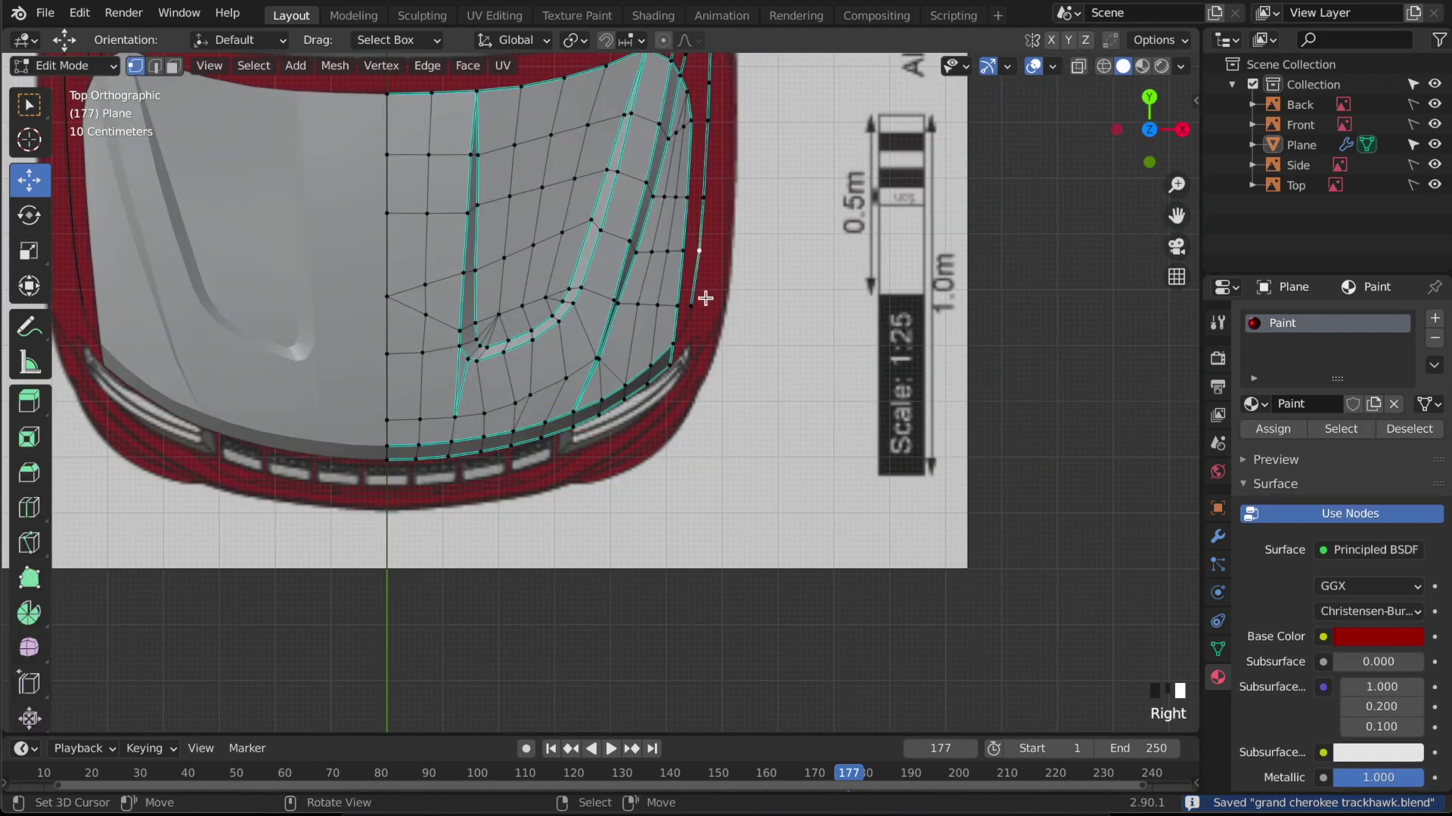
right_click(687, 321)
right_click(679, 337, "shift")
scroll(680, 332, "up", 2)
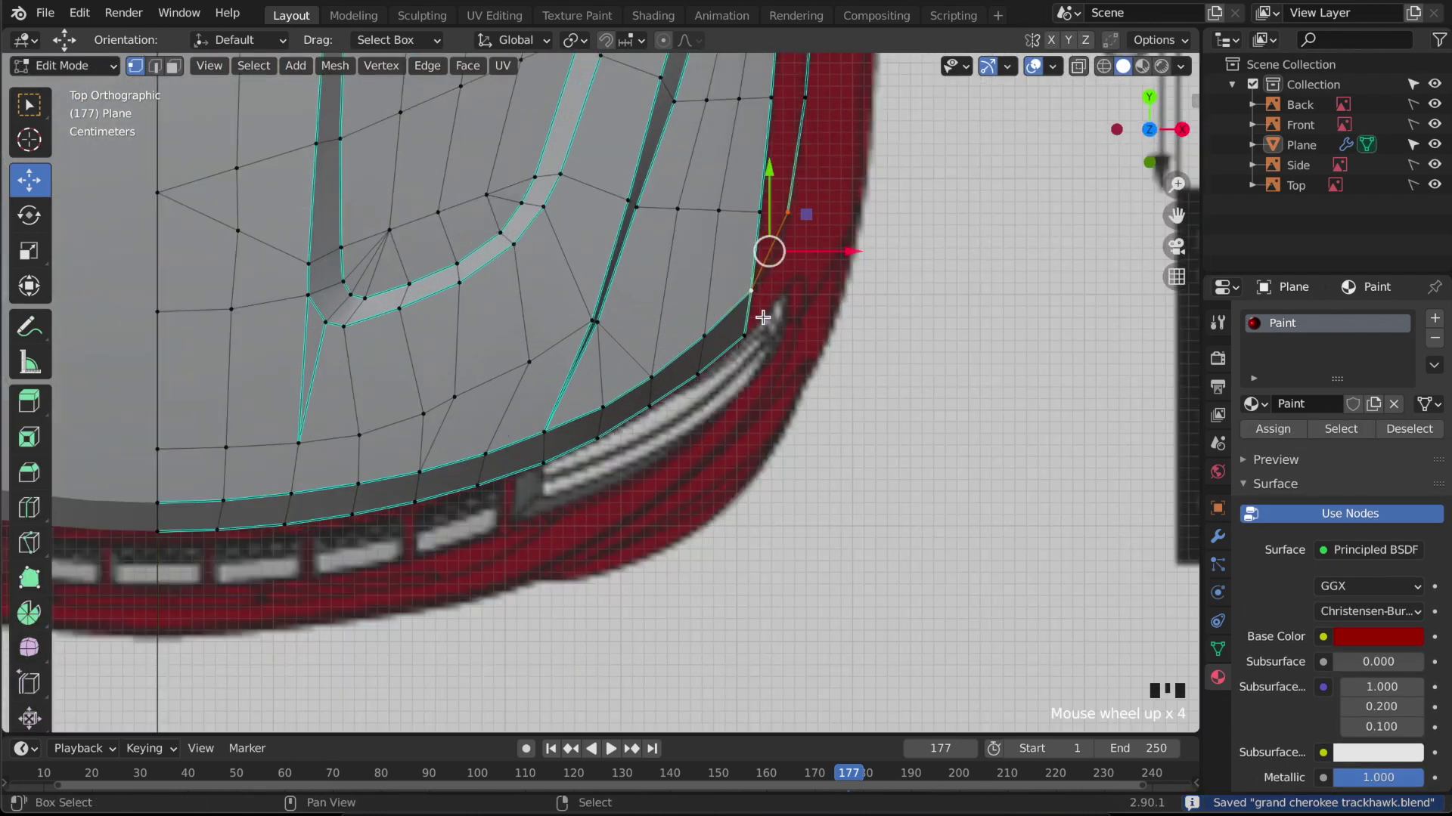
key("ctrl+e")
left_click(733, 652)
- Divide the front connecting edge with one loop cut and move the new vertex onto the seam's curve in the top blueprint
key("super+r")
left_click(795, 358)
key("g")
left_click(794, 382)
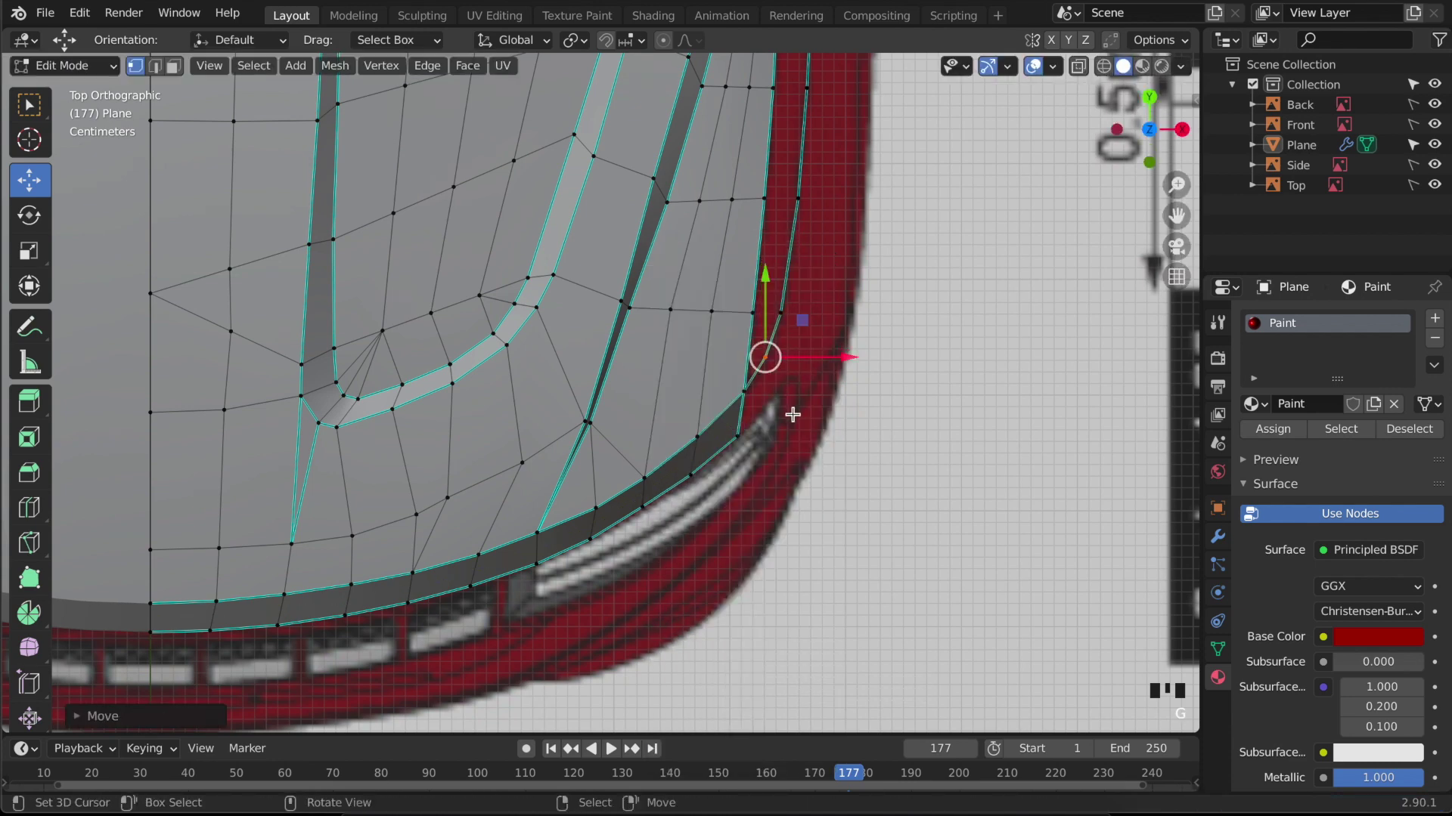
- Raise the vertex behind the fender line's front curve slightly along Z in the side view and save the file
key("KP_3")
key("Tab")
key("Tab")
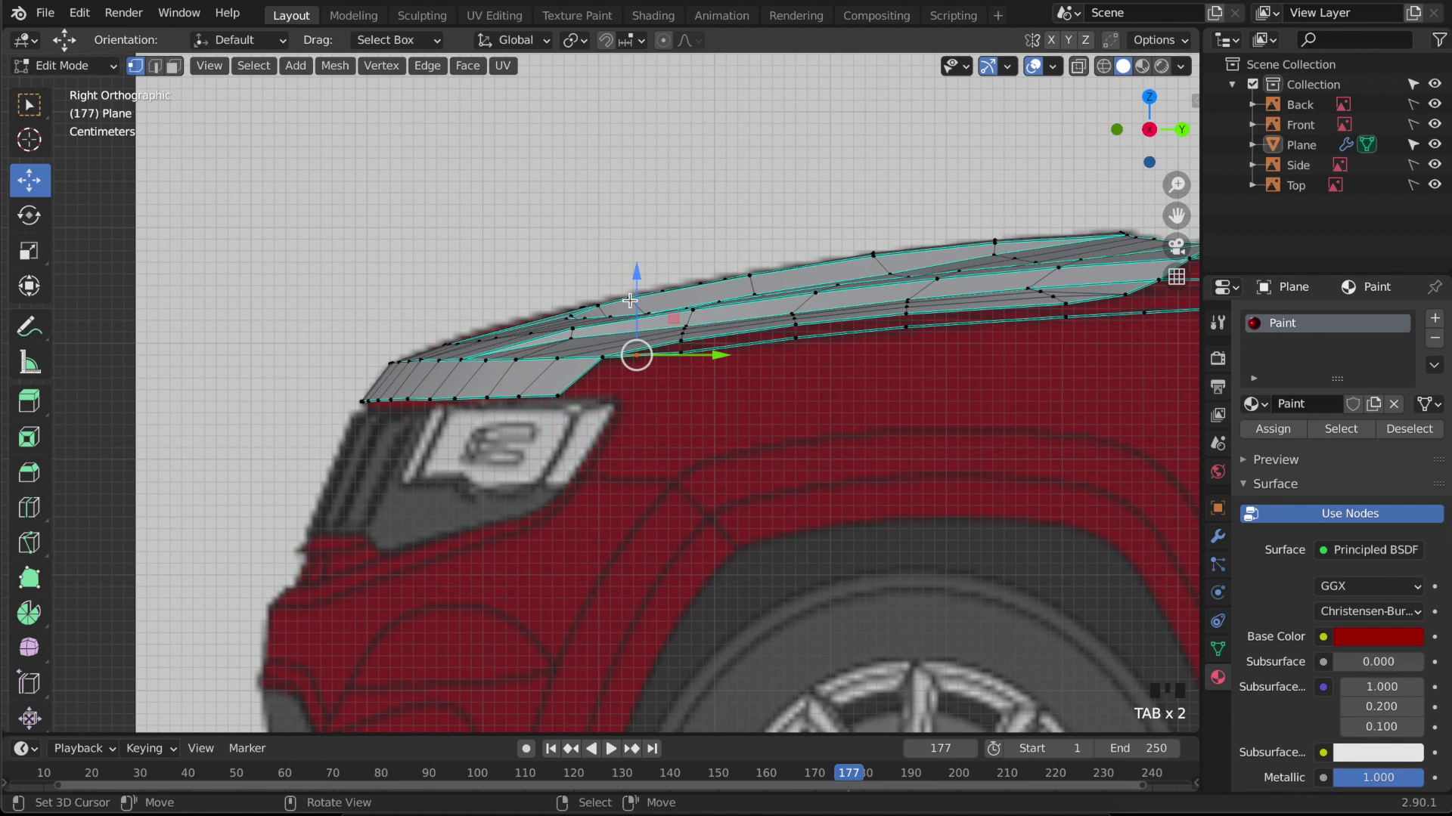
right_click(679, 352)
left_click_drag(681, 310, 678, 305)
key("Tab")
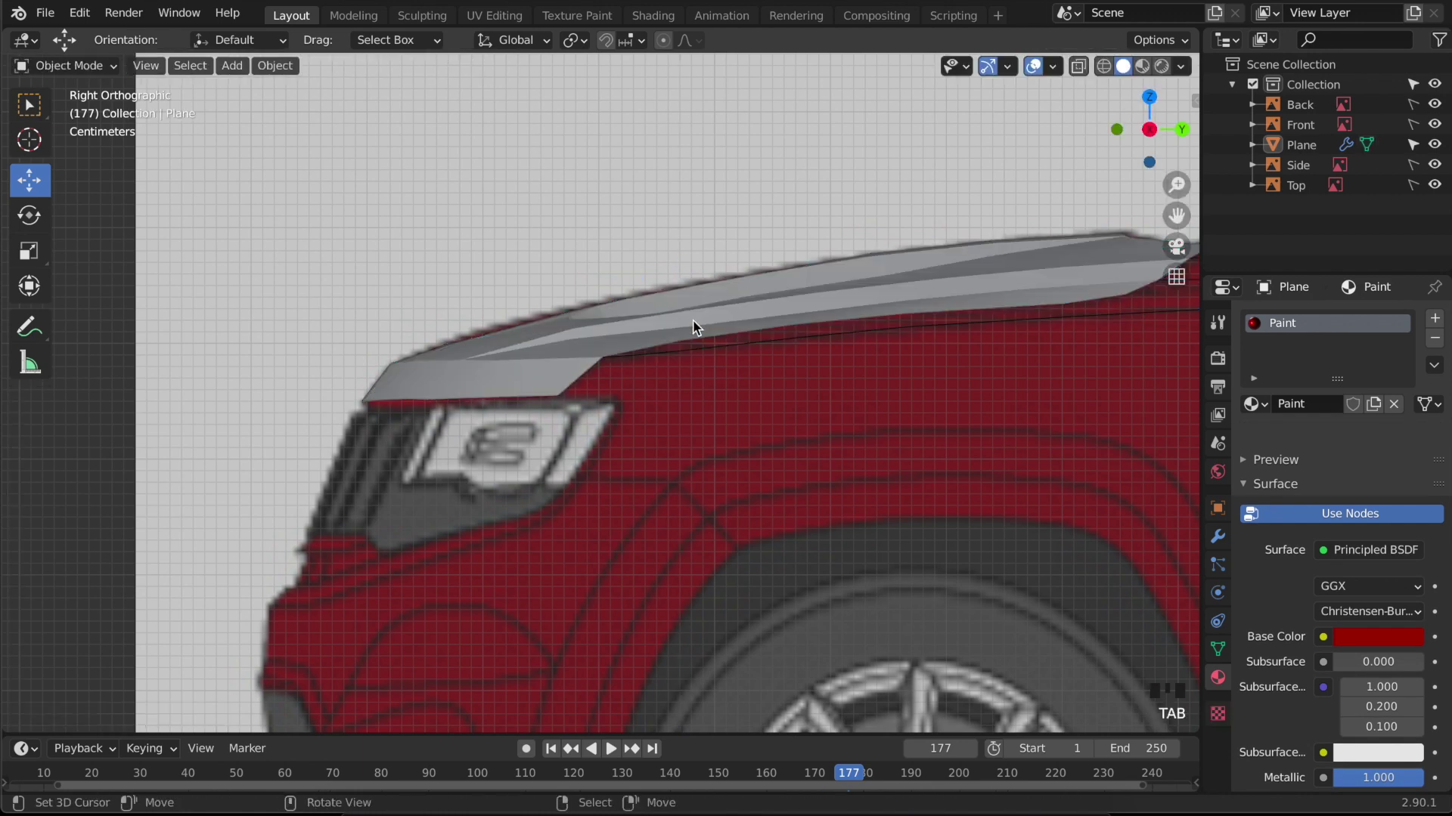
key("ctrl+s")
- Fill the front part of the gap between the hood's side edge and the fender seam line with faces
scroll(490, 492, "down", 3)
middle_click_drag(515, 567, 522, 601)
key("Tab")
scroll(495, 521, "up", 3)
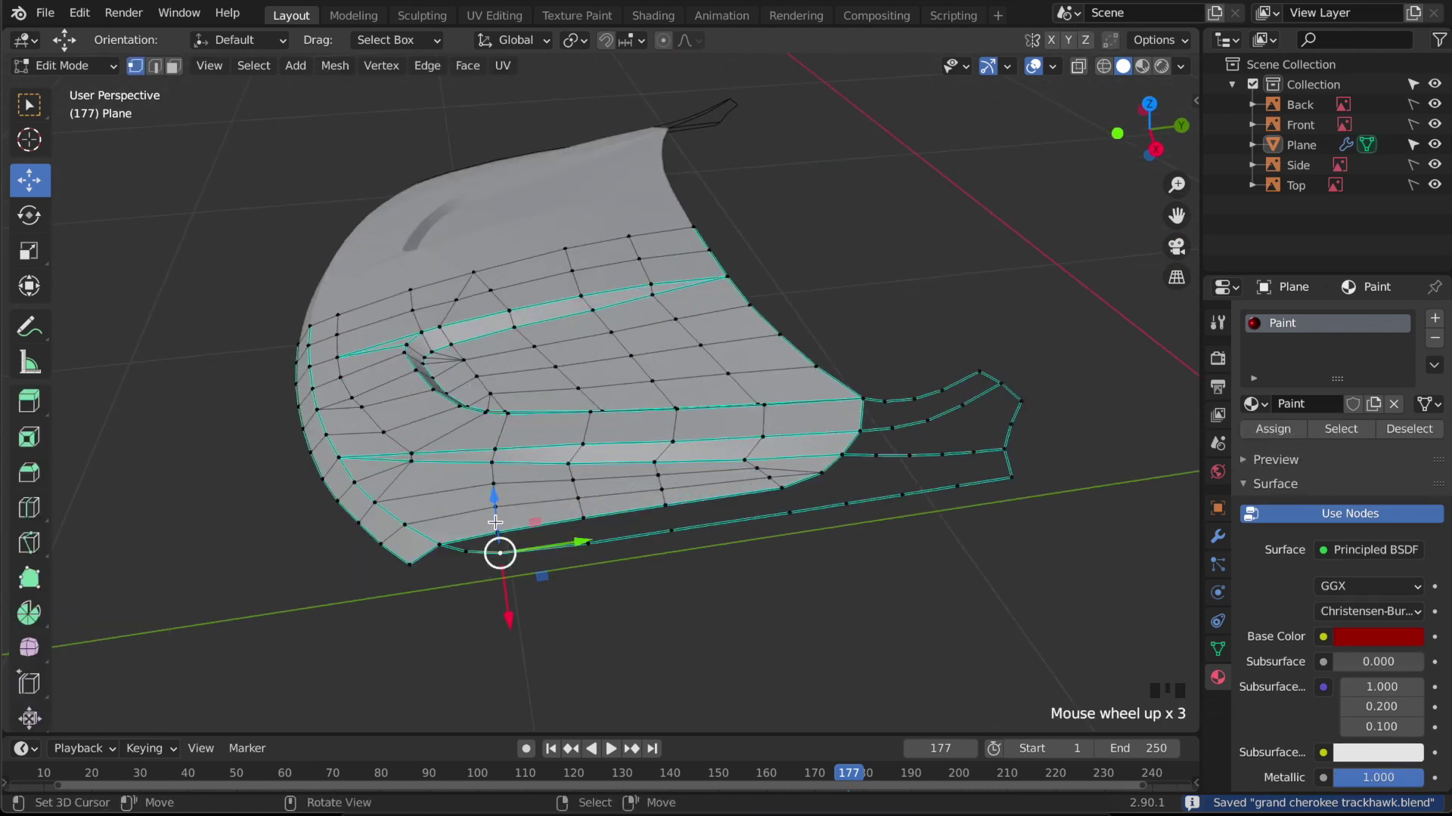
right_click(441, 543)
right_click(465, 551, "shift")
right_click(497, 534, "shift")
key("f")
right_click(441, 543, "shift")
right_click(486, 544, "shift")
middle_click_drag(486, 545, 490, 628)
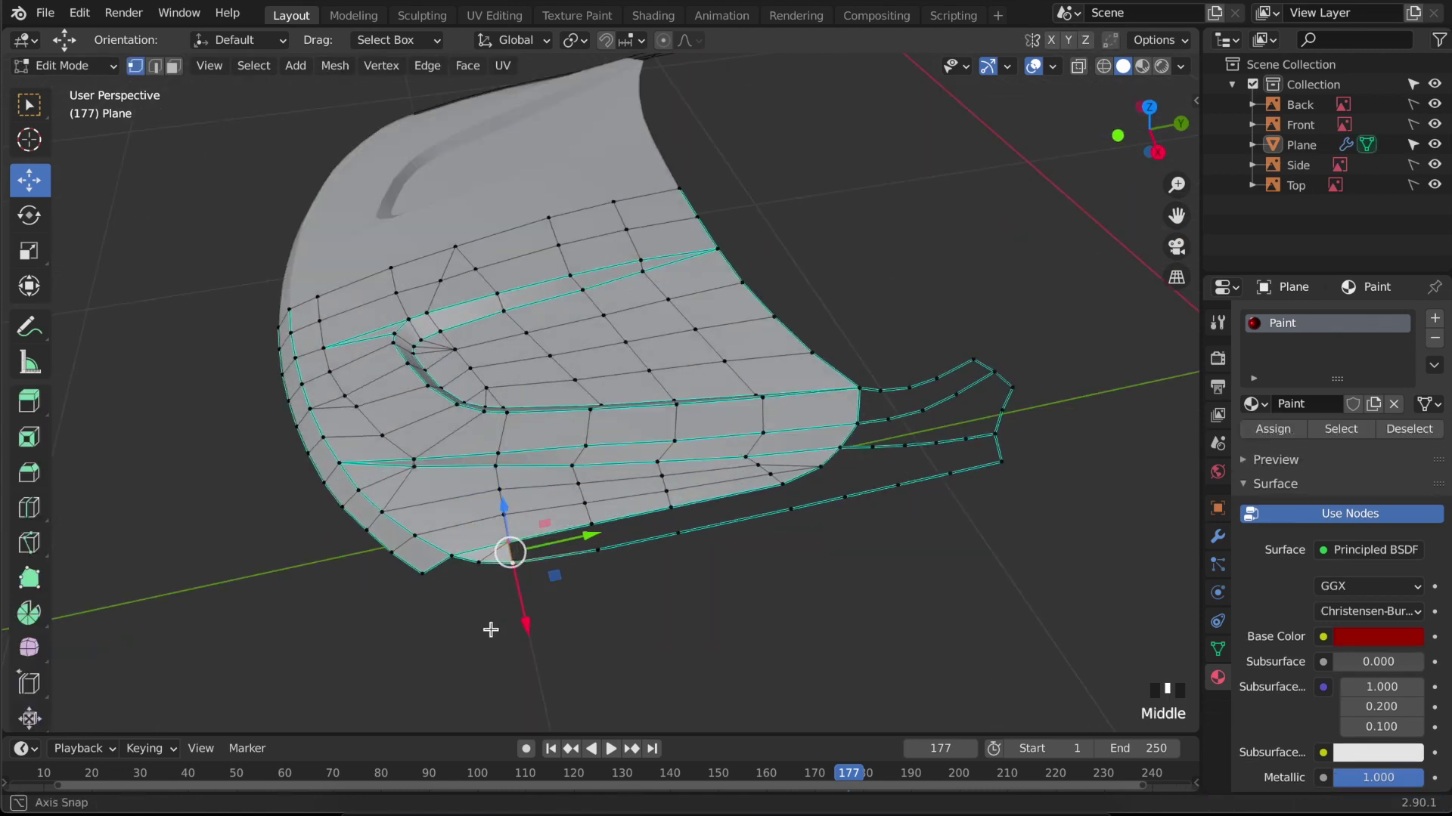
scroll(465, 613, "up", 1)
key("f")
key("f")
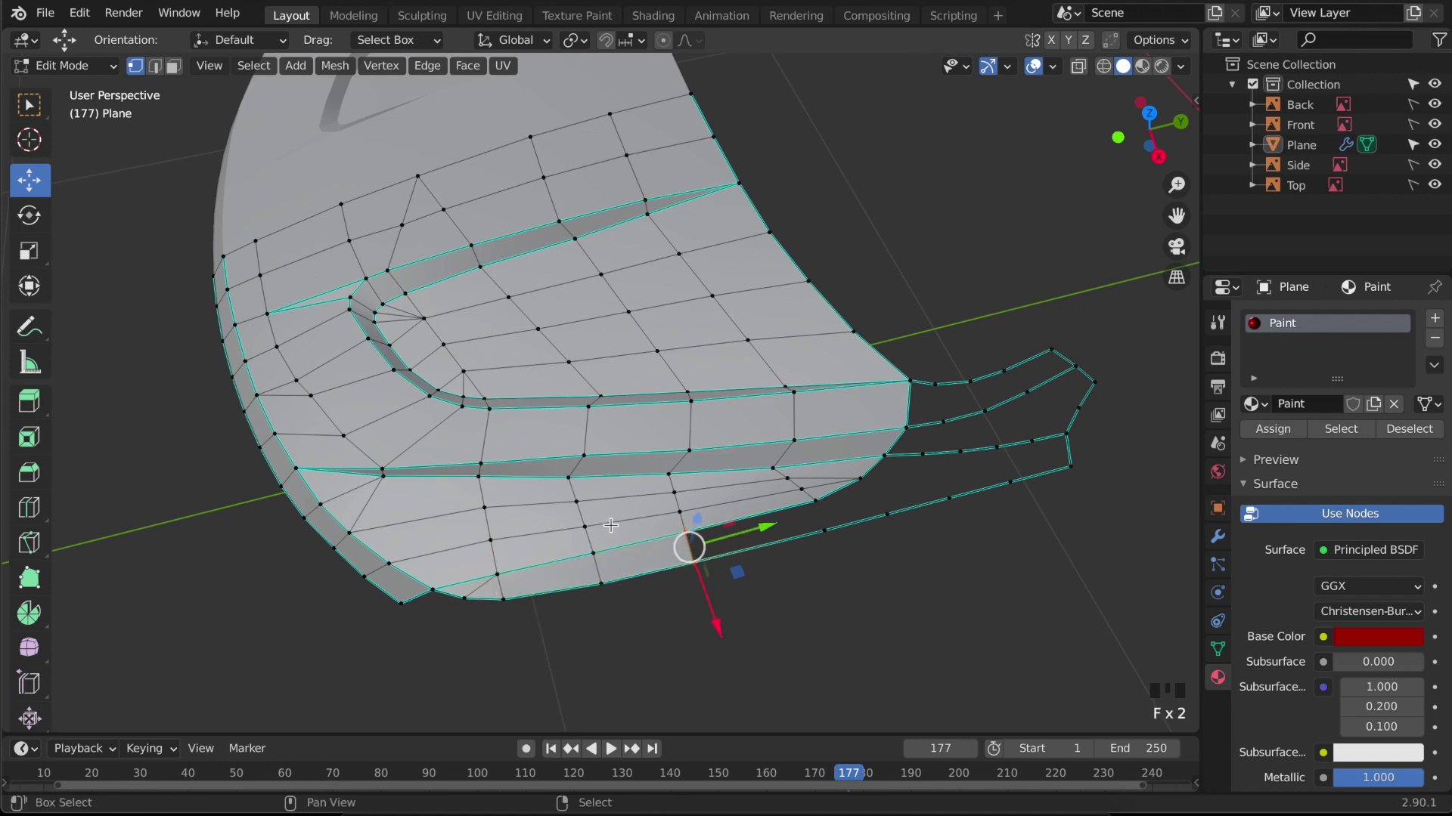
- Continue the face strip backward to the curve of the hood's rear corner and undo the last surplus face
middle_click_drag(610, 524, 567, 526, "shift")
key("f")
key("f")
key("f")
key("f")
key("ctrl+z")
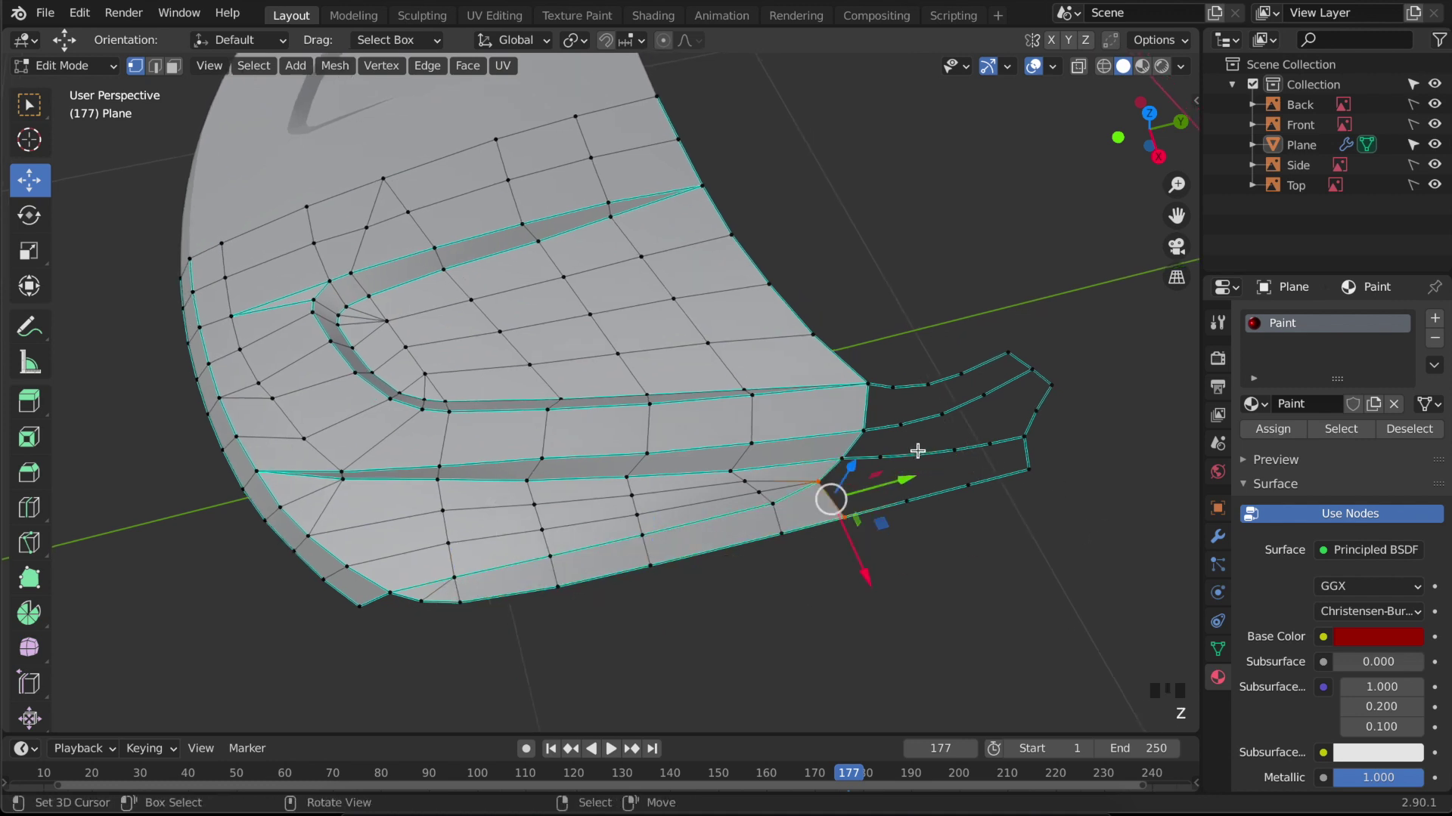
- Fill the first faces of the fender's lowest strip behind the hood corner and undo the surplus face
middle_click_drag(949, 468, 557, 428, "shift")
scroll(557, 428, "up", 2)
key("f")
right_click(420, 417, "shift")
key("f")
right_click(380, 425, "shift")
key("f")
key("ctrl+z")
- Continue filling the lowest fender strip with faces between the bottom edge and crease line up to the rear end
right_click(478, 412, "shift")
key("f")
right_click(429, 415, "shift")
key("f")
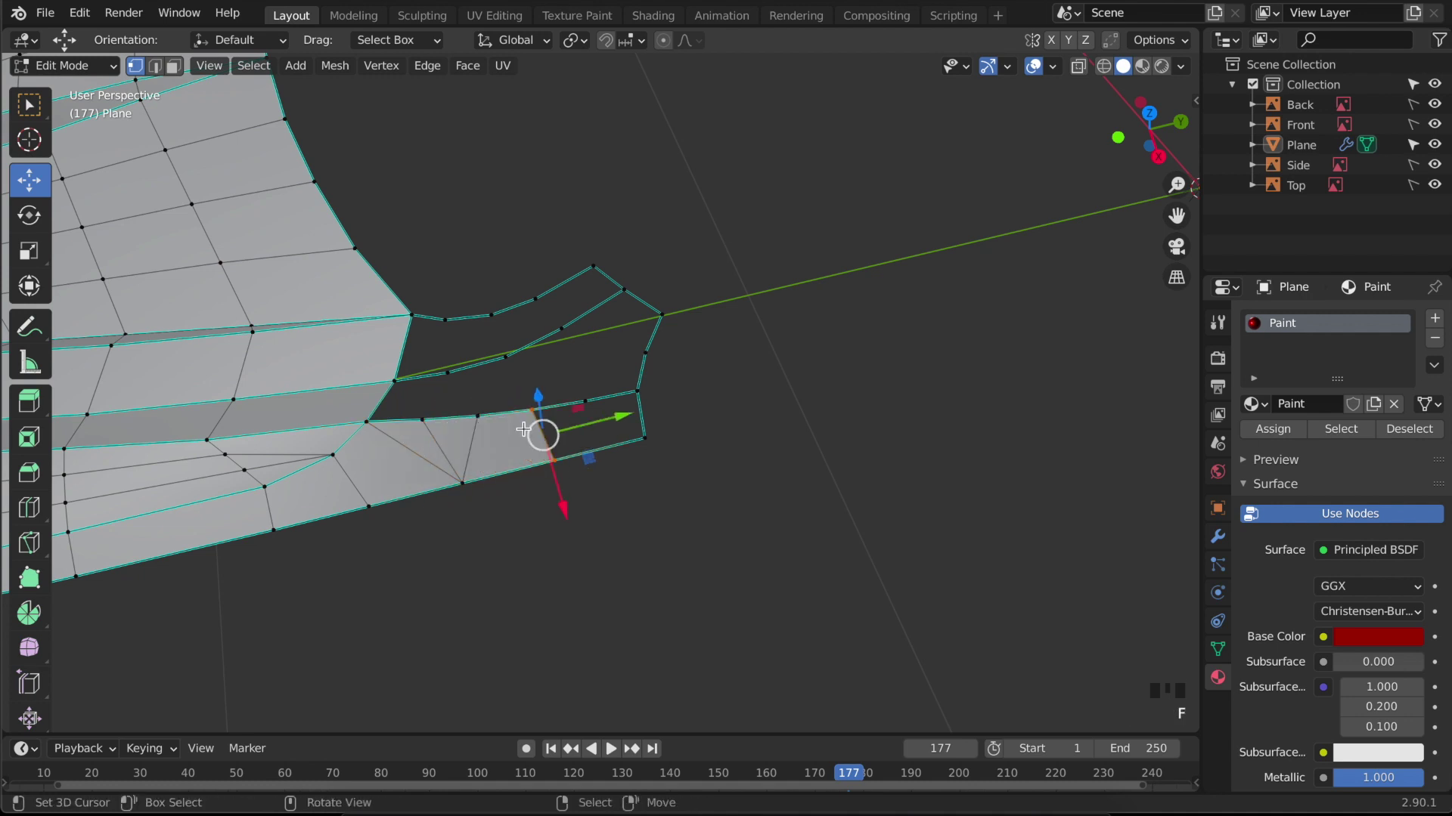
right_click(585, 406, "shift")
key("f")
right_click(532, 409, "shift")
key("f")
- Fill the first faces of the middle strip above the crease line and undo the surplus face
key("Tab")
key("Tab")
scroll(517, 499, "down", 2)
mouse_move(518, 503)
middle_mouse_down()
mouse_move(570, 496)
mouse_move(524, 479)
middle_mouse_up()
right_click(461, 459, "shift")
key("f")
key("f")
key("f")
key("f")
key("f")
key("f")
key("f")
key("ctrl+z")
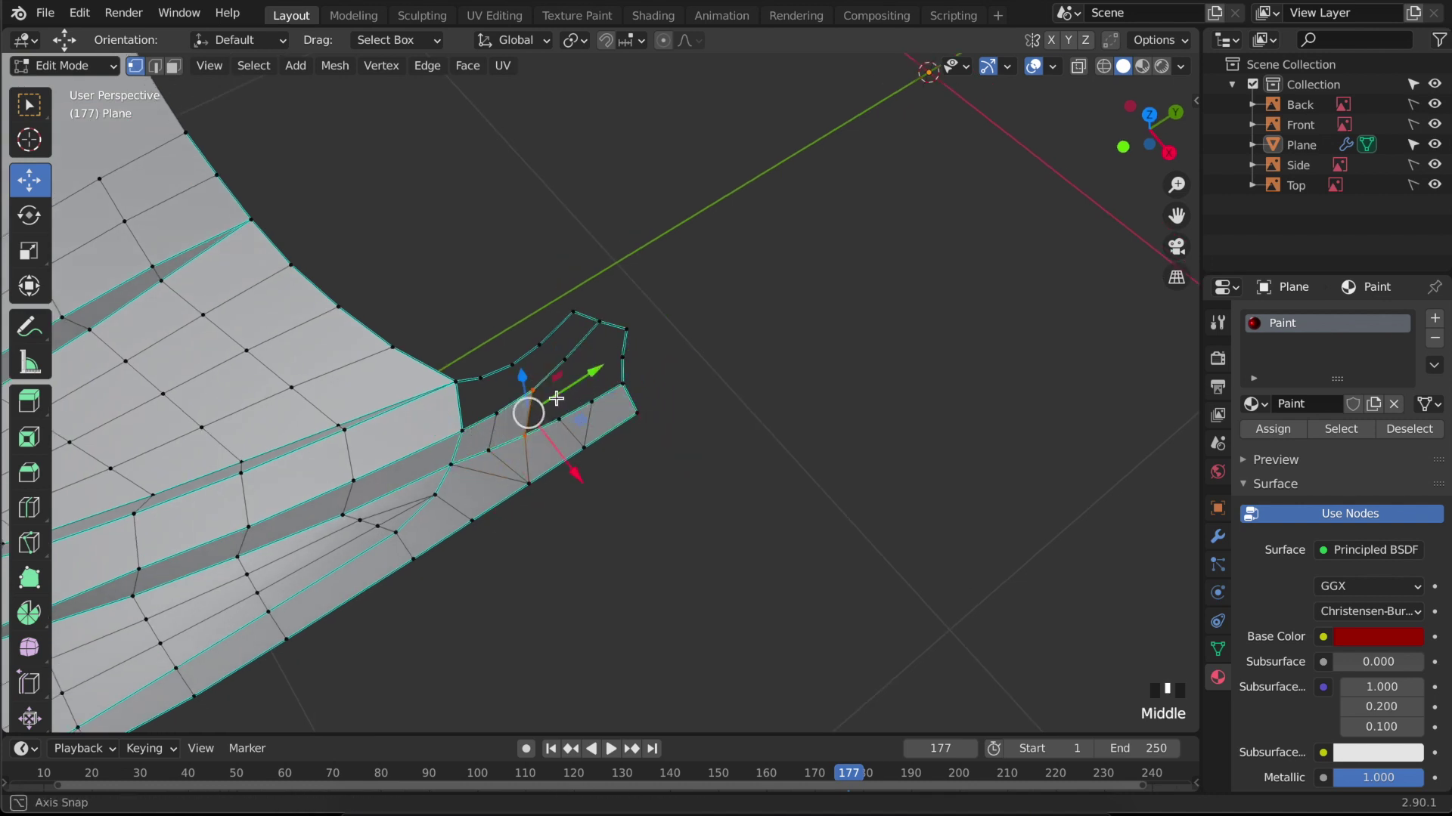
- Fill the strip between the fender's top edge and the line below it with faces from the hood corner to the rear
scroll(592, 354, "up", 2)
right_click(401, 328)
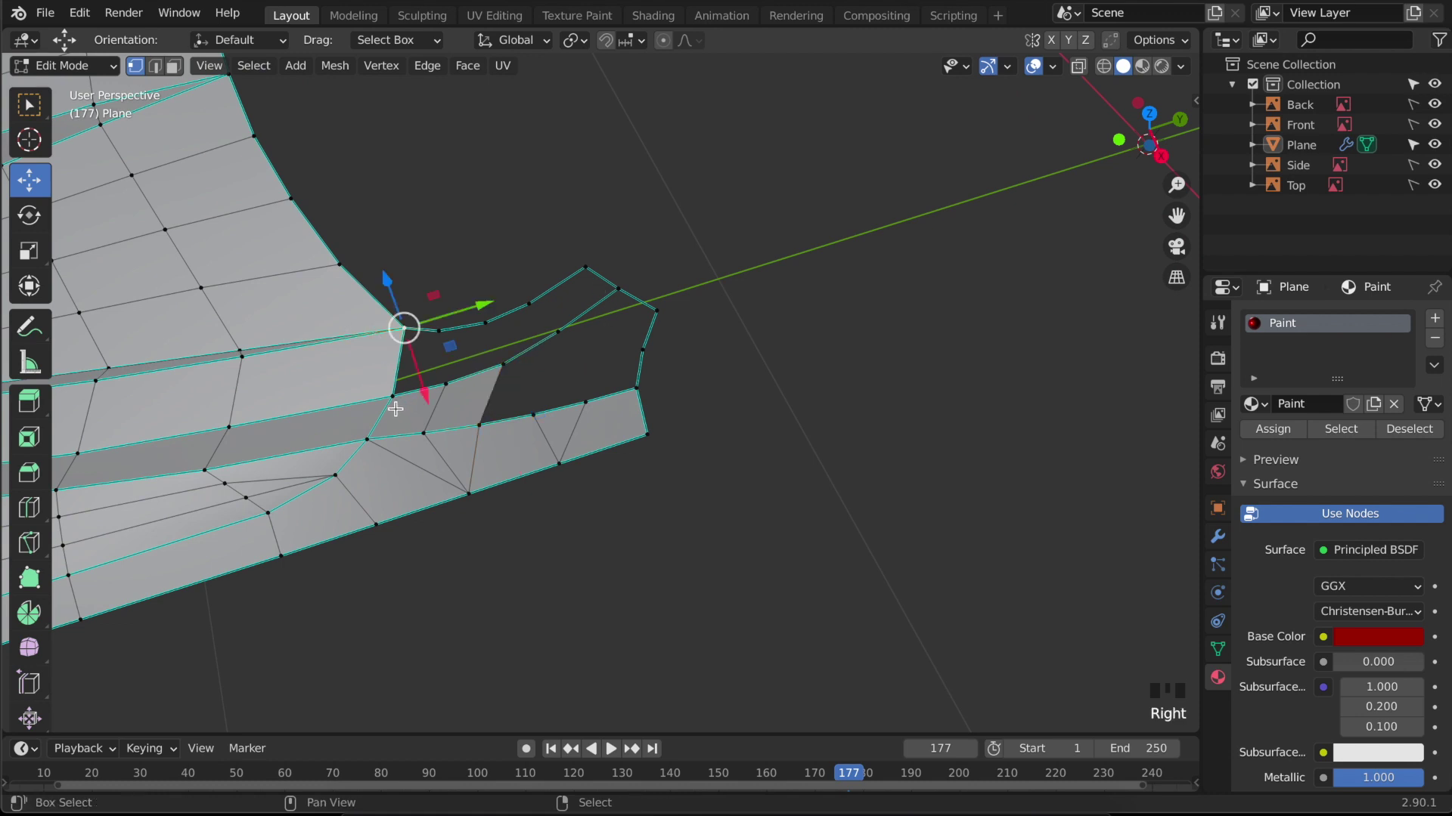
key("f")
key("f")
key("f")
key("f")
key("f")
key("f")
- Fill a face between the inner line's last vertices and the fender panel's pointed rear corner
right_click(557, 330)
right_click(643, 348, "shift")
right_click(657, 311, "shift")
right_click(618, 289, "shift")
key("f")
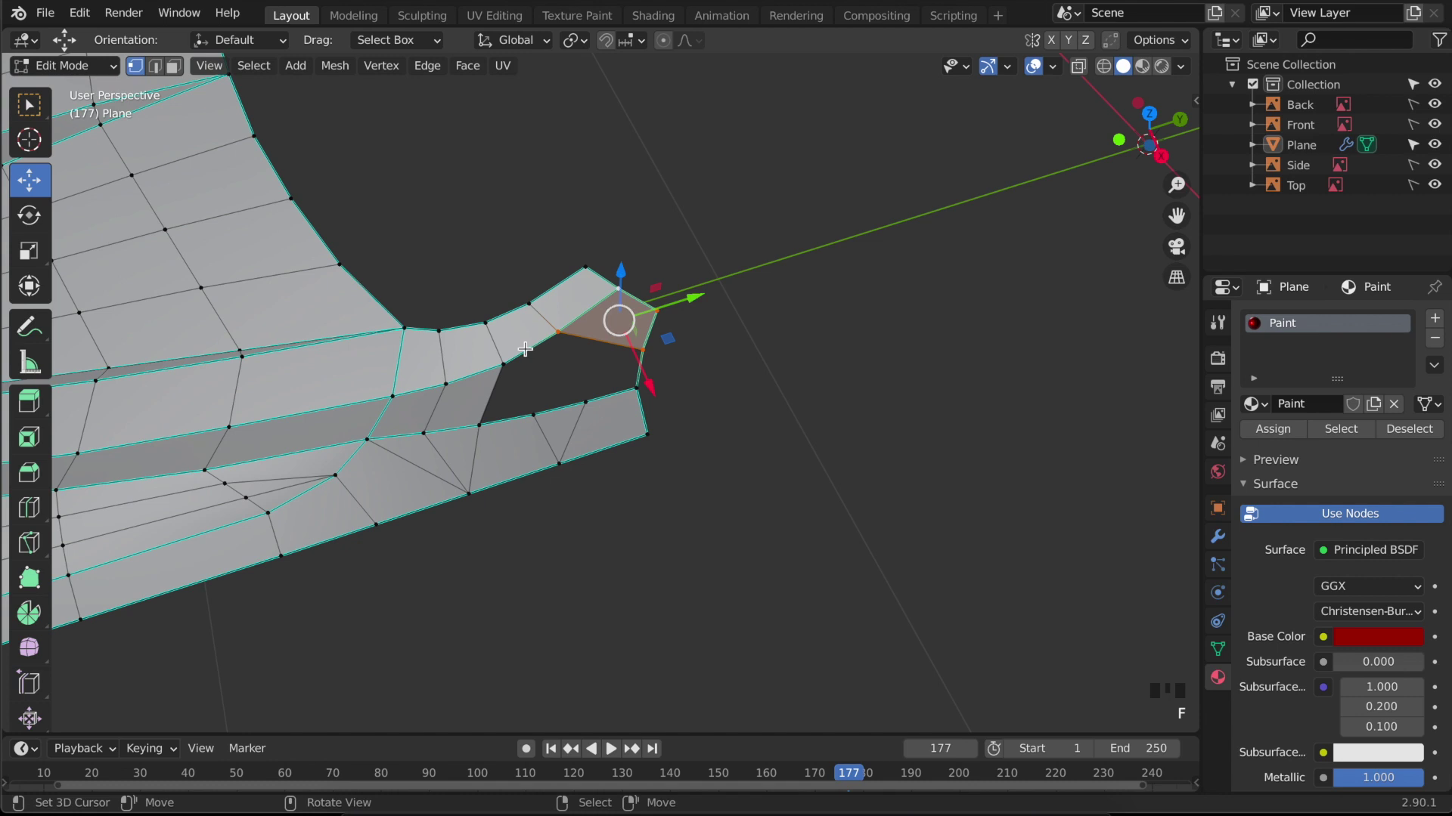
- Close the remaining hole in the fender panel's middle strip with faces
right_click(481, 421, "shift")
key("f")
right_click(583, 406, "shift")
key("f")
right_click(523, 432, "shift")
key("f")
- Merge the two neighbouring vertices near the rear end of the crease line at their midpoint
right_click(765, 519)
mouse_move(765, 518)
middle_mouse_down()
mouse_move(745, 577)
mouse_move(742, 511)
middle_mouse_up()
key("KP_3")
key("shift+z")
key("shift+z")
right_click(603, 398)
middle_click_drag(603, 398, 670, 626)
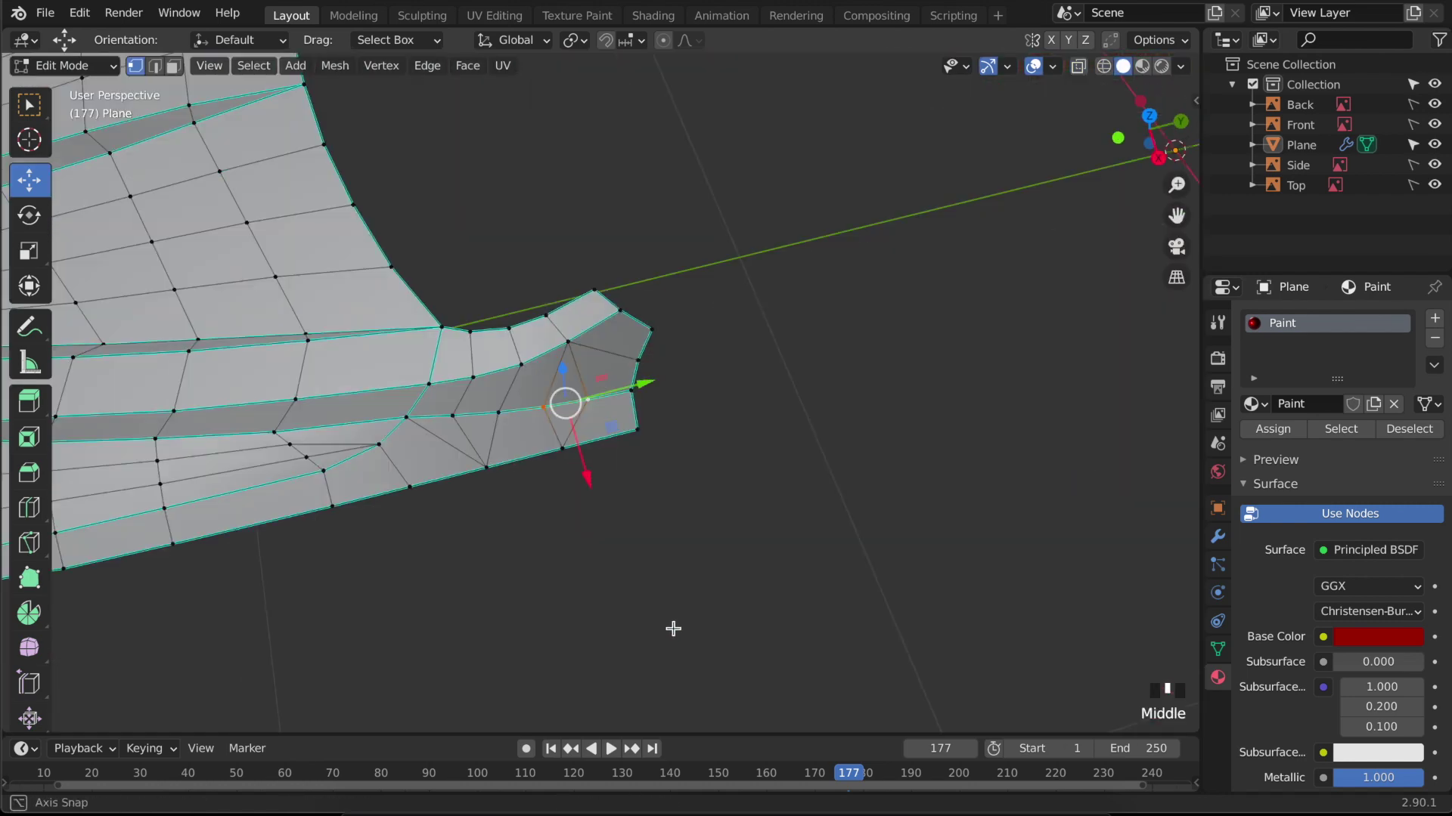
key("KP_7")
key("shift+z")
key("shift+z")
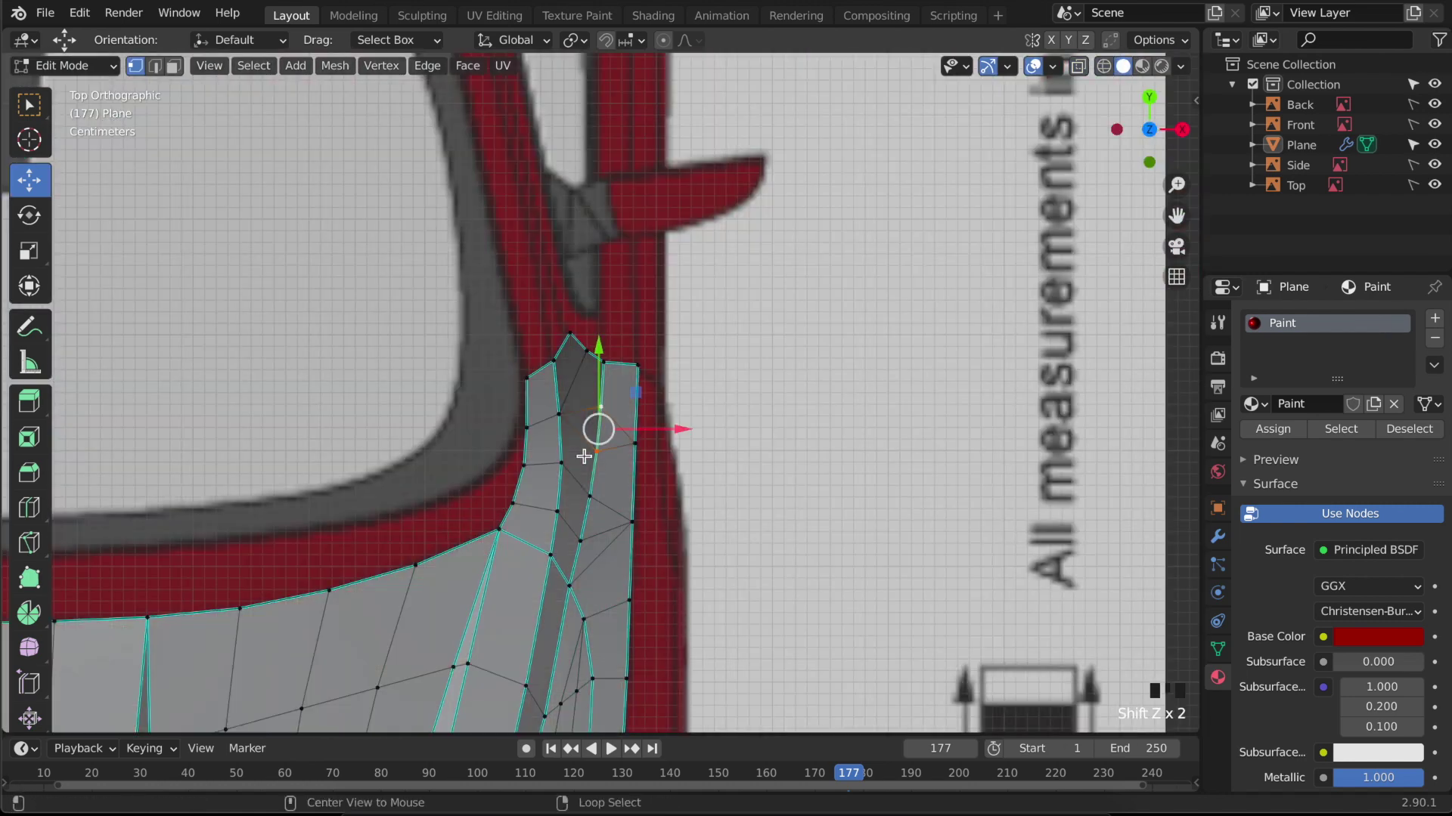
key("alt+m")
left_click(579, 478)
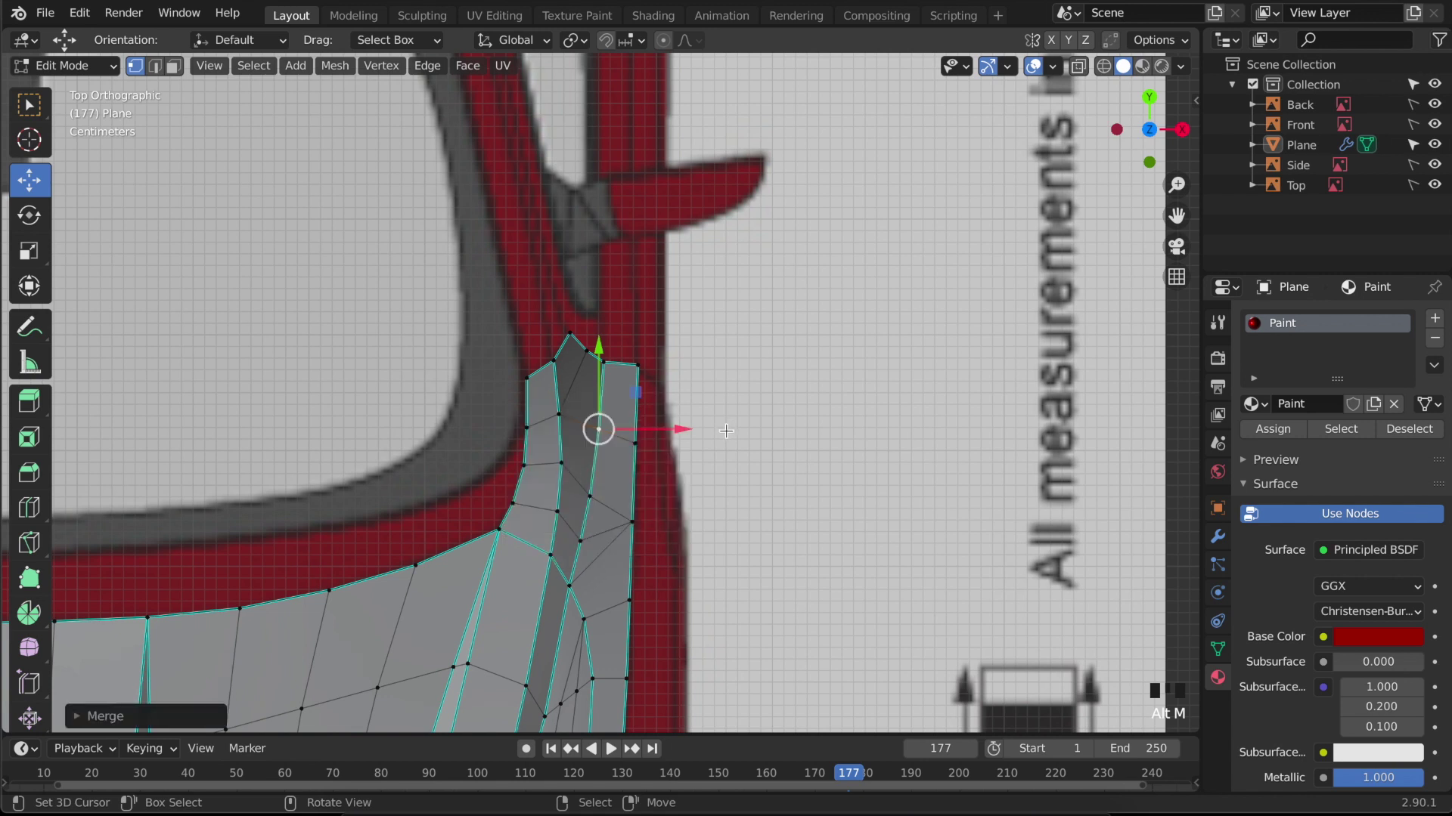
- Slide the vertex just in front of the merged one rearward along the crease line in the top view
left_click(595, 490)
key("g")
key("g")
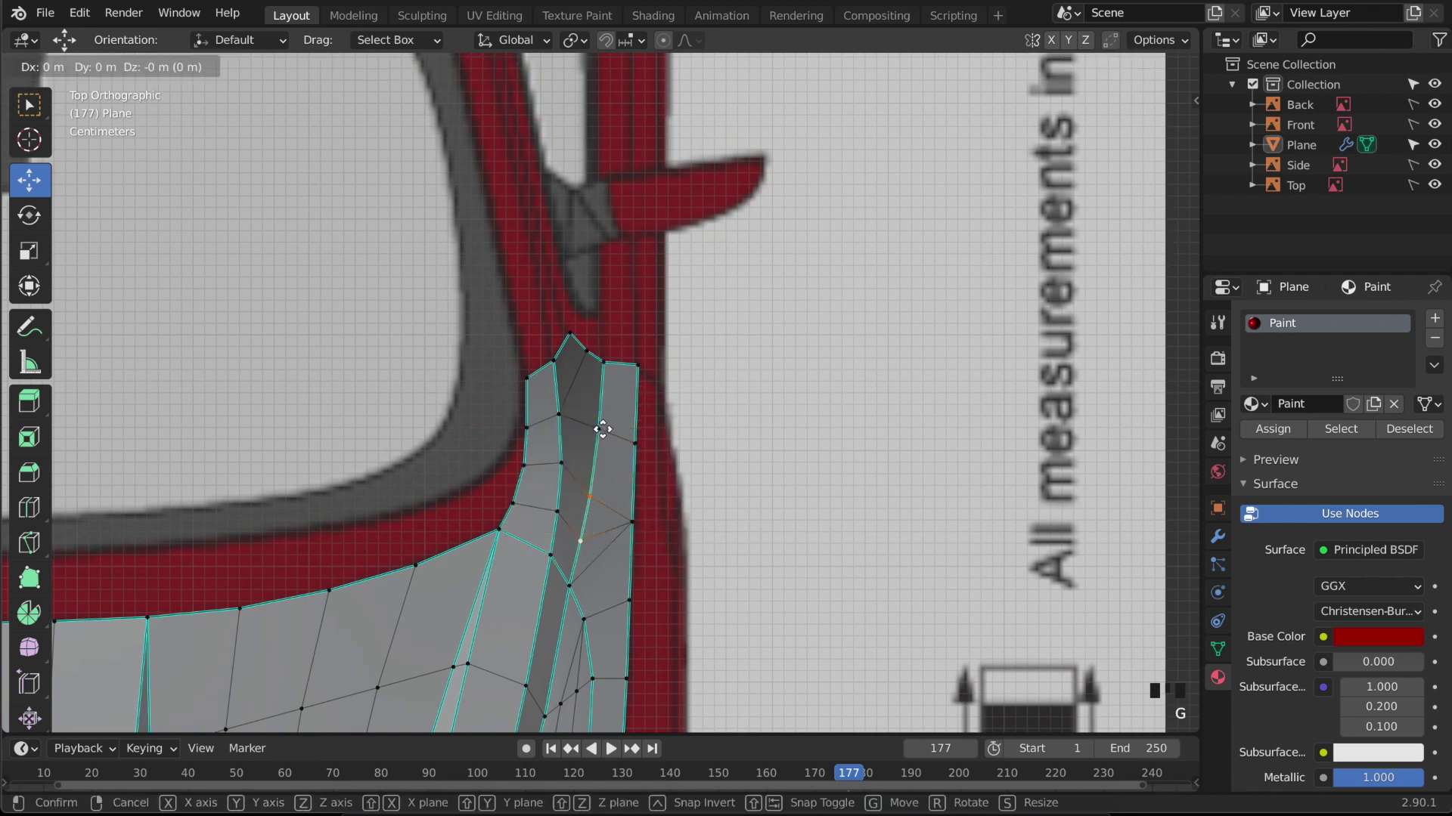
right_click(602, 426)
right_click(601, 485)
key("g")
key("g")
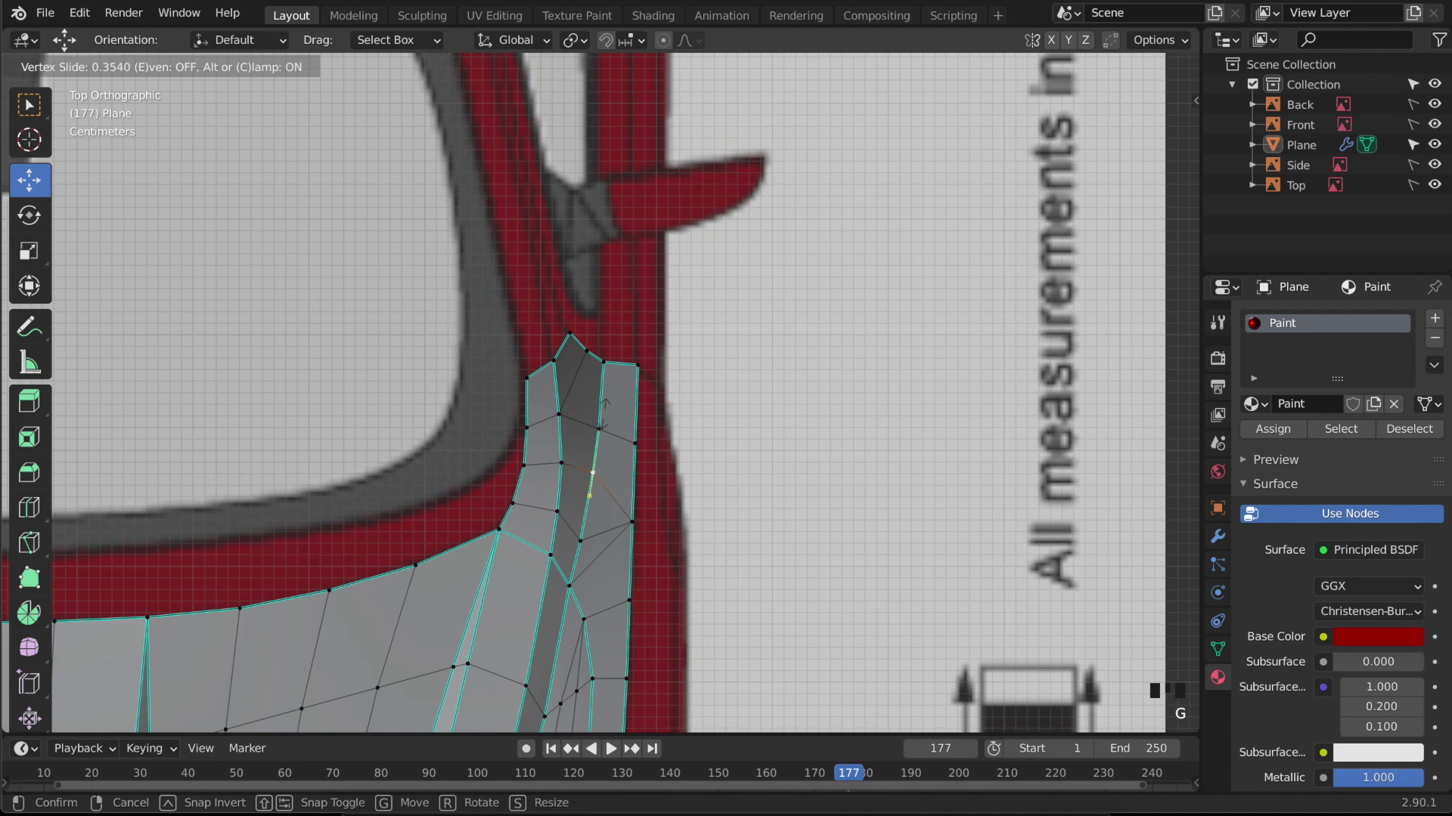
left_click(592, 455)
- Slide the next vertex forward of it along the crease line as well and even out the spacing between the two
left_click(582, 538)
key("g")
key("g")
left_click(592, 456)
right_click(595, 473)
key("g")
key("g")
left_click(595, 476)
- Save the file and review the extended fender surface from the side and in perspective
key("Tab")
scroll(597, 475, "down", 3)
middle_click_drag(596, 473, 502, 424)
key("ctrl+s")
key("KP_3")
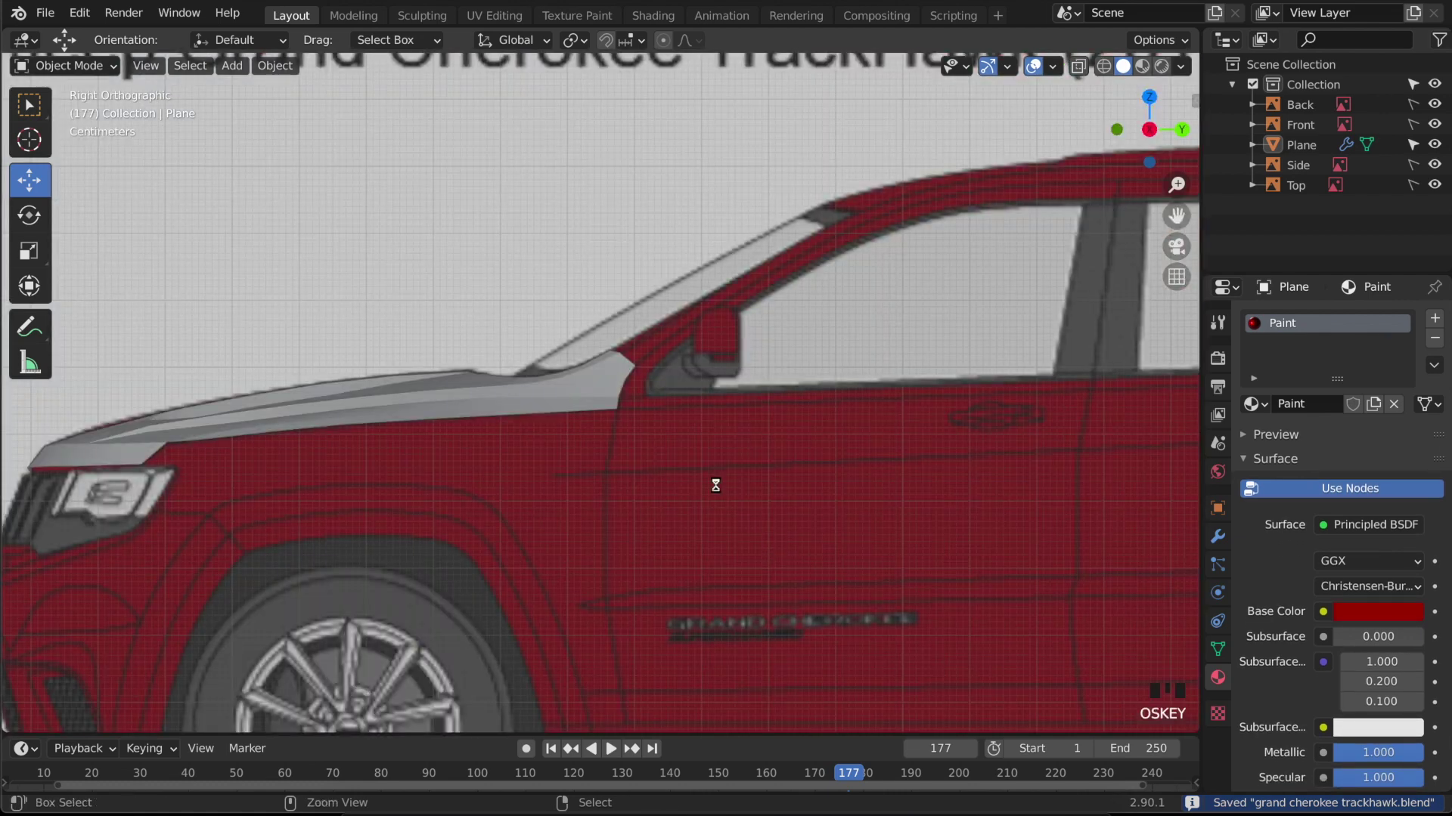
key("Tab")
key("ctrl+4")
middle_click_drag(684, 476, 453, 554)
key("Tab")
- Move the crease line's rear end vertex along Y to match the door seam in the side view
key("KP_3")
scroll(602, 502, "up", 4)
key("Tab")
left_click_drag(643, 412, 716, 412)
middle_click_drag(628, 496, 684, 411, "shift")
scroll(401, 408, "up", 1)
middle_click_drag(401, 408, 470, 366, "shift")
scroll(470, 366, "down", 1)
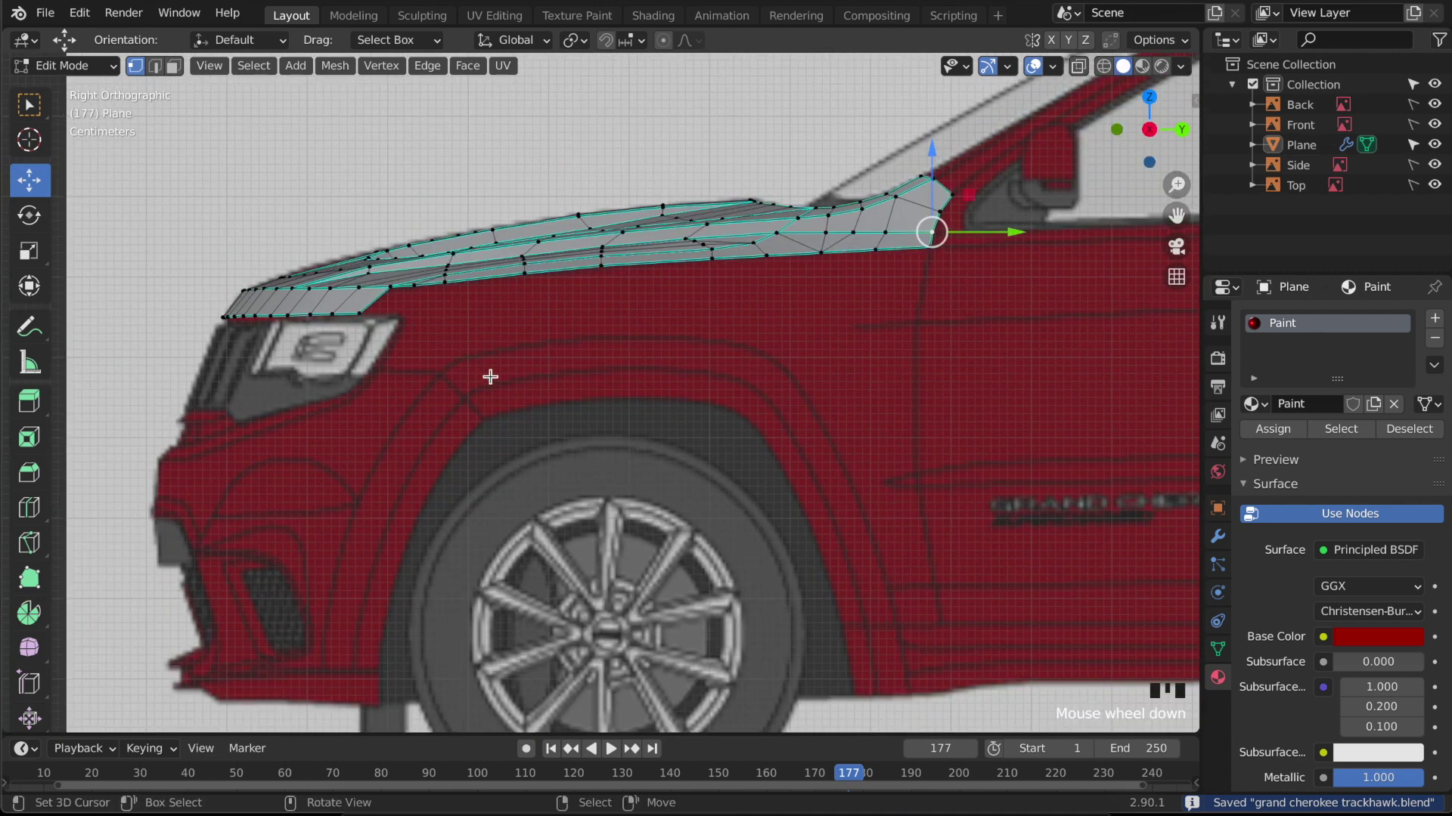
right_click_drag(945, 286, 943, 300)
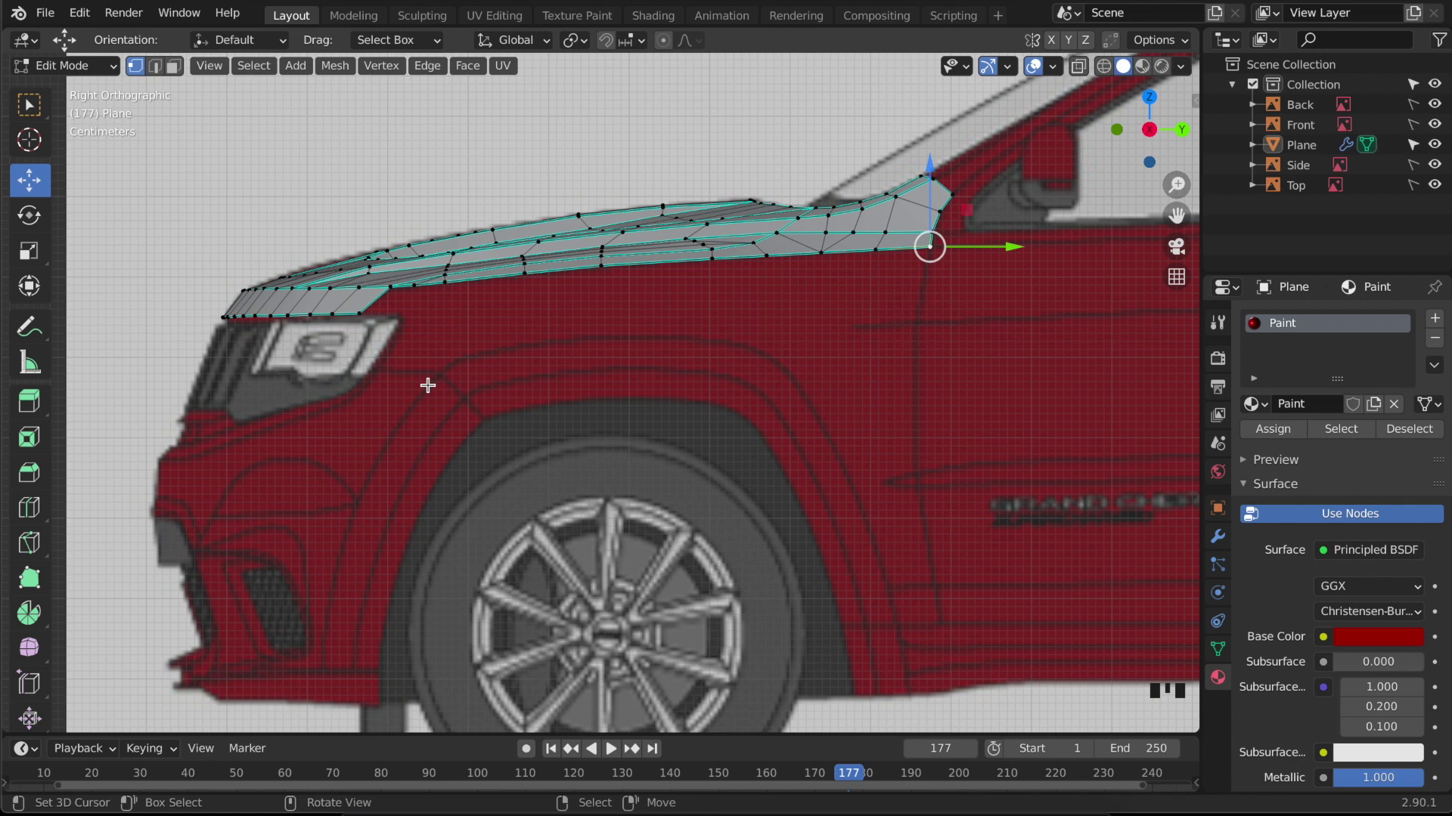
- Extrude the hood's lower front corner vertex down beside the headlight in the front view and bend the edge with one loop cut
key("KP_1")
scroll(544, 275, "up", 2)
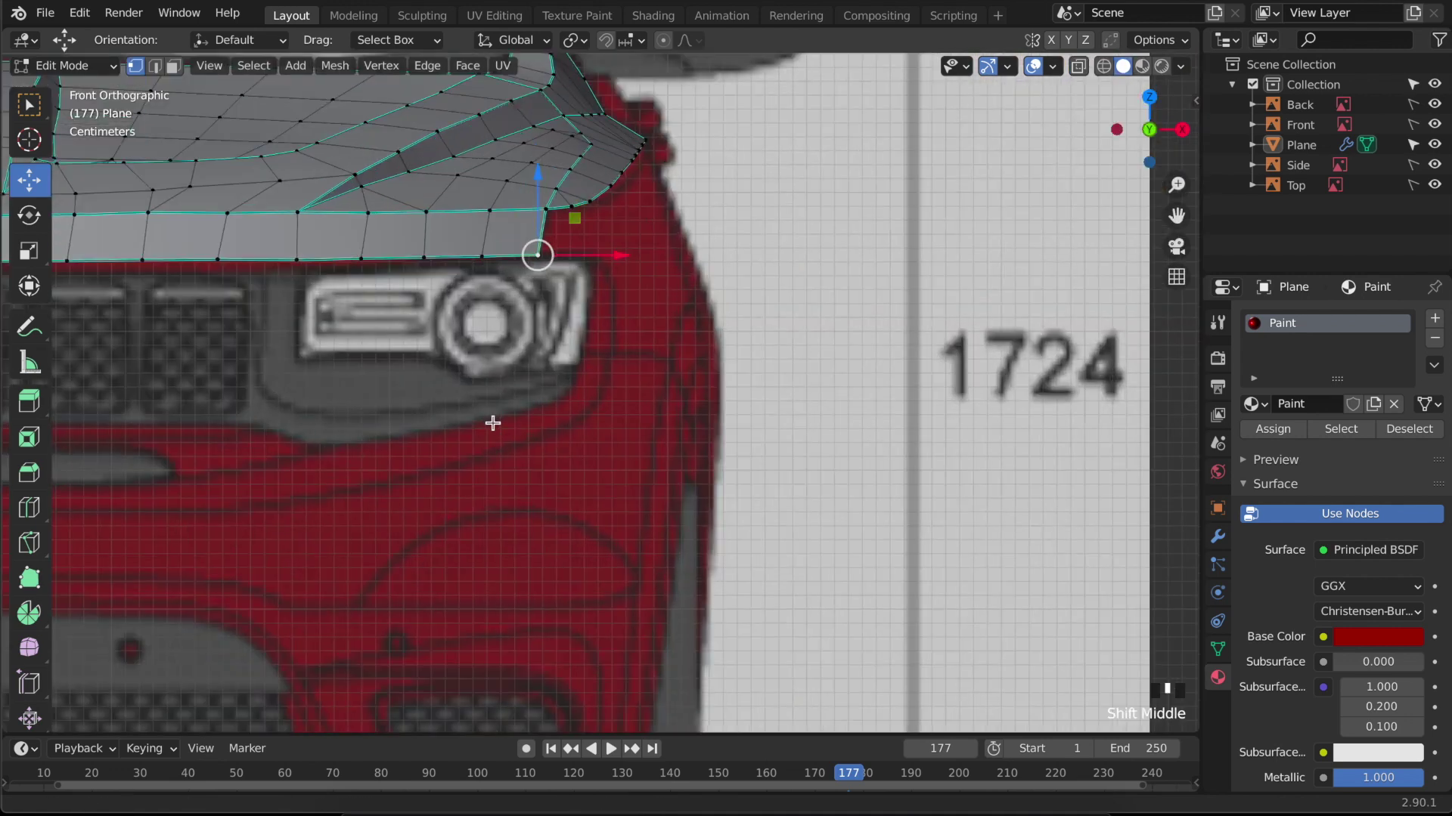
scroll(535, 252, "up", 2)
key("e")
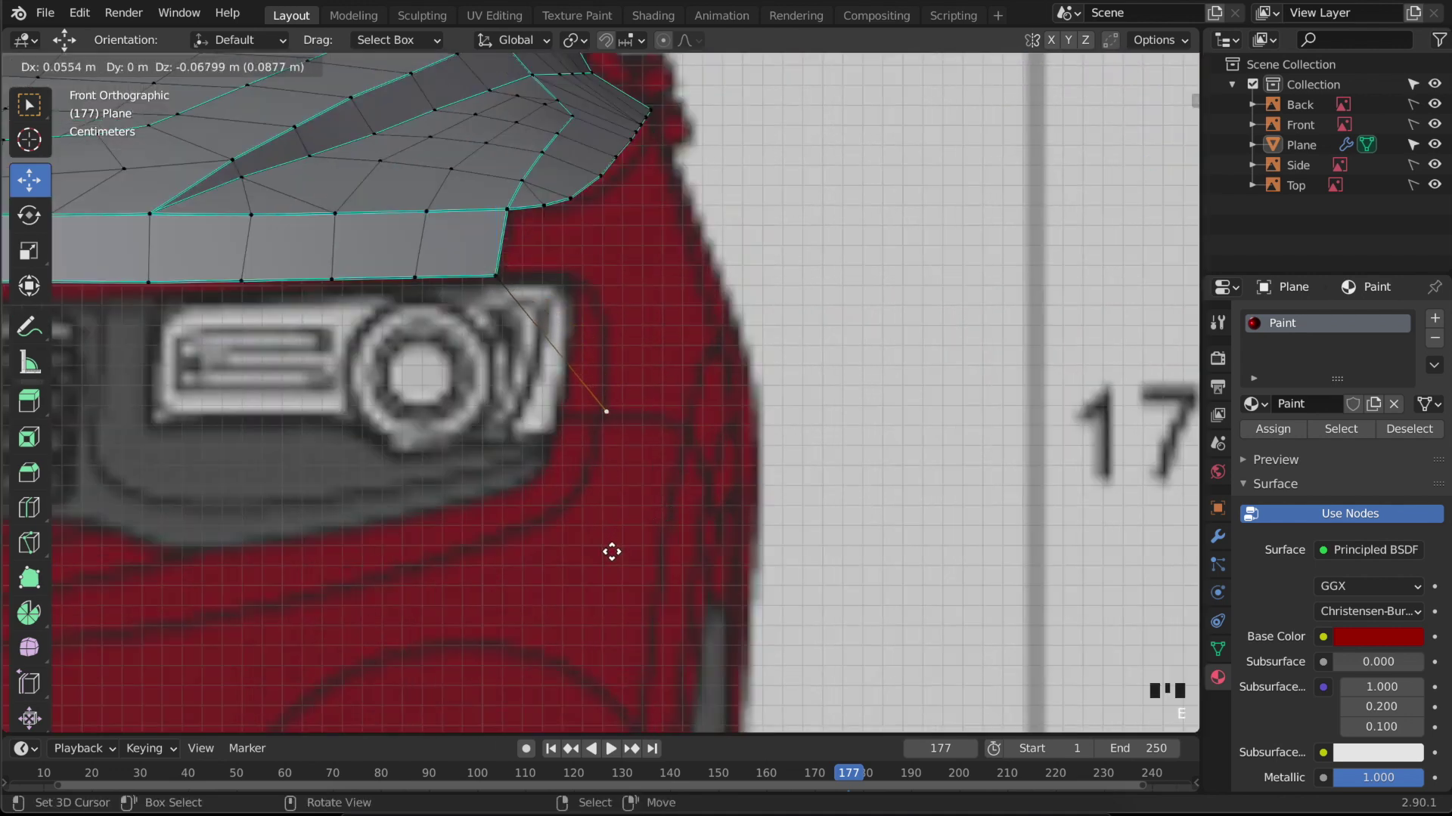
left_click(609, 541)
key("ctrl+r")
key("g")
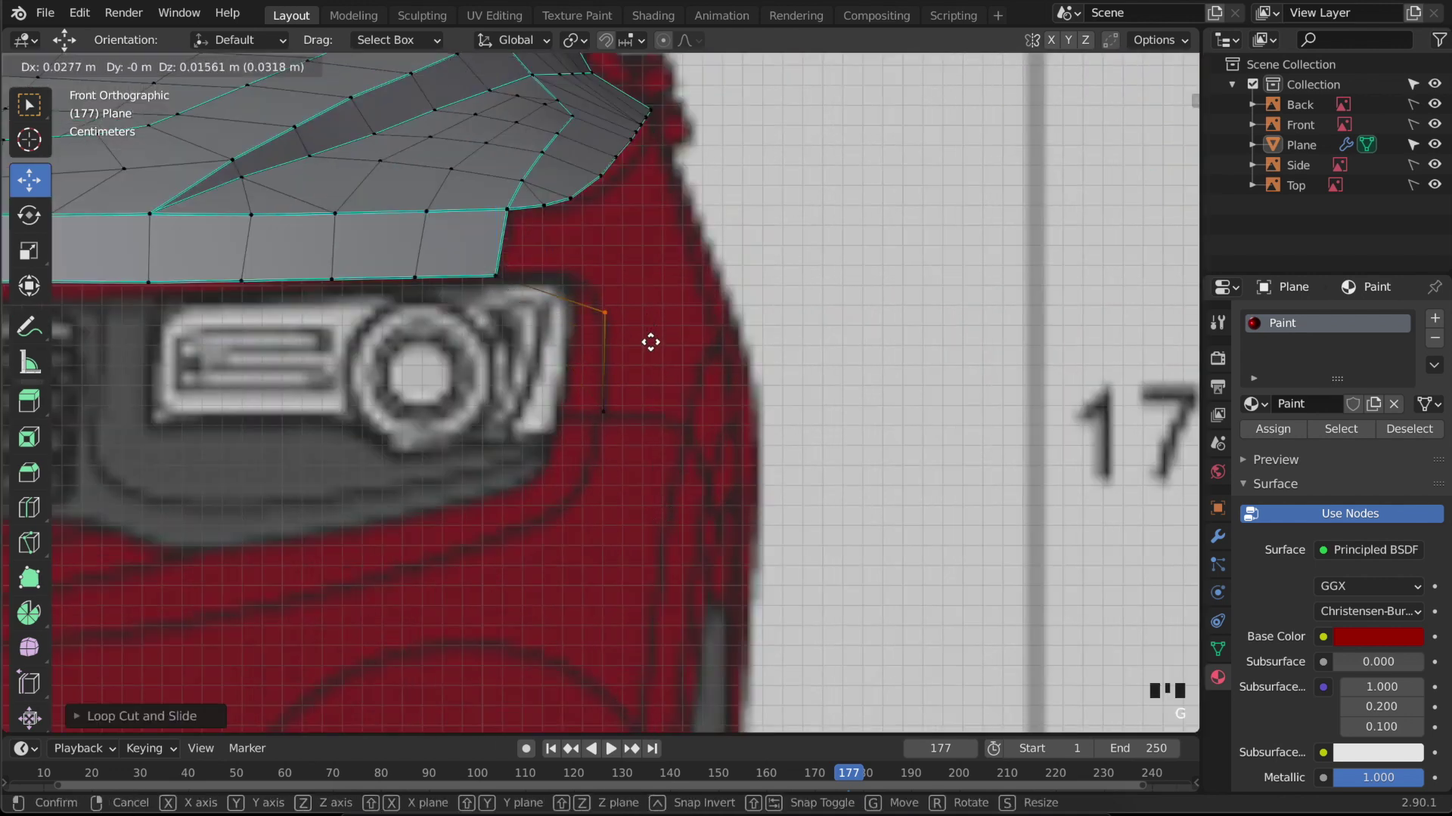
left_click(645, 343)
- Move the two new vertices rearward along Y in the side view to follow the headlight's rear edge
key("KP_3")
mouse_move(168, 329)
middle_mouse_down("shift")
mouse_move(129, 337)
mouse_move(156, 326)
middle_mouse_up("shift")
right_click(121, 367, "shift")
left_click_drag(121, 368, 176, 389)
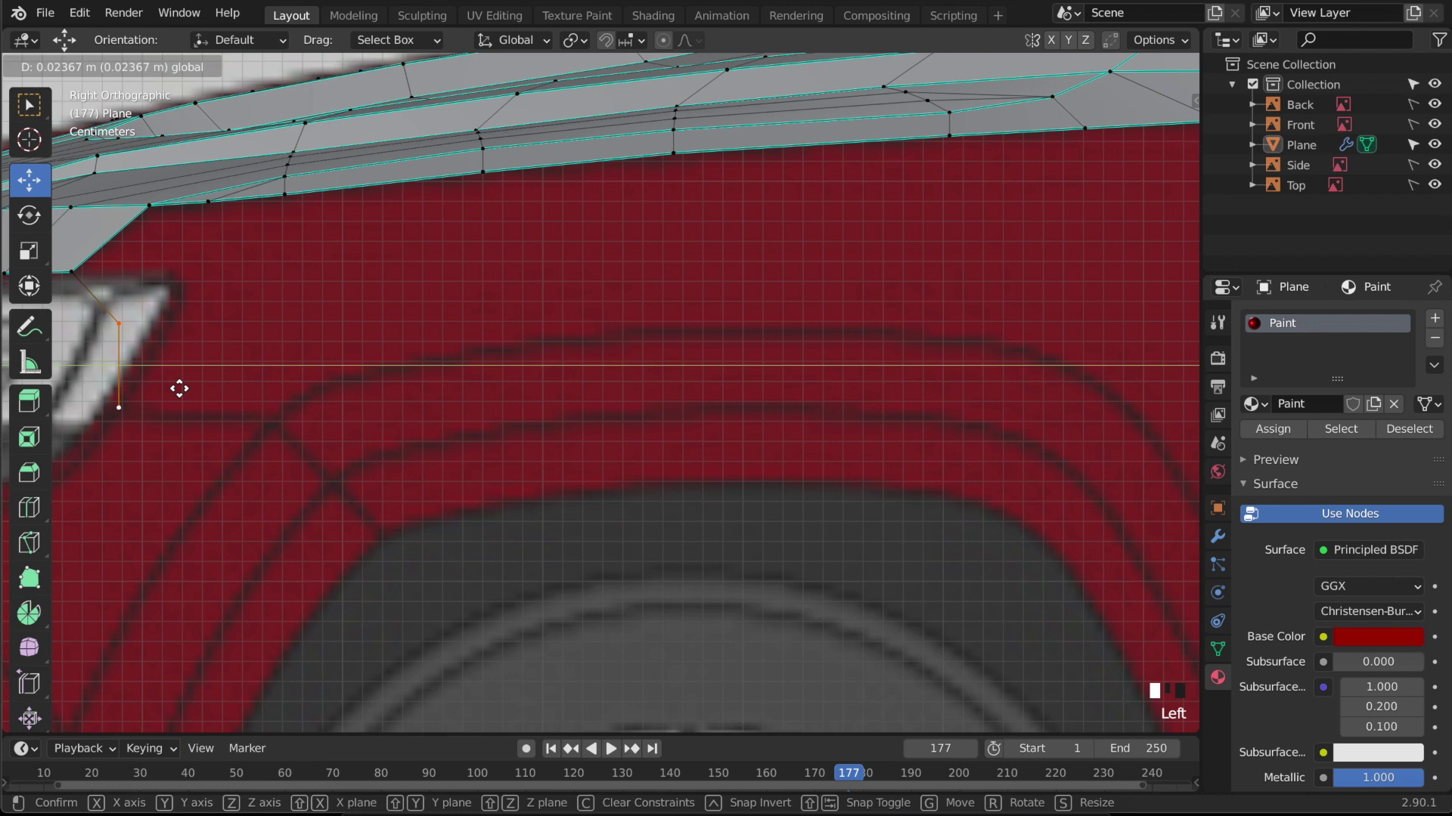
left_click_drag(179, 389, 179, 388)
right_click(132, 310)
left_click_drag(188, 328, 243, 352)
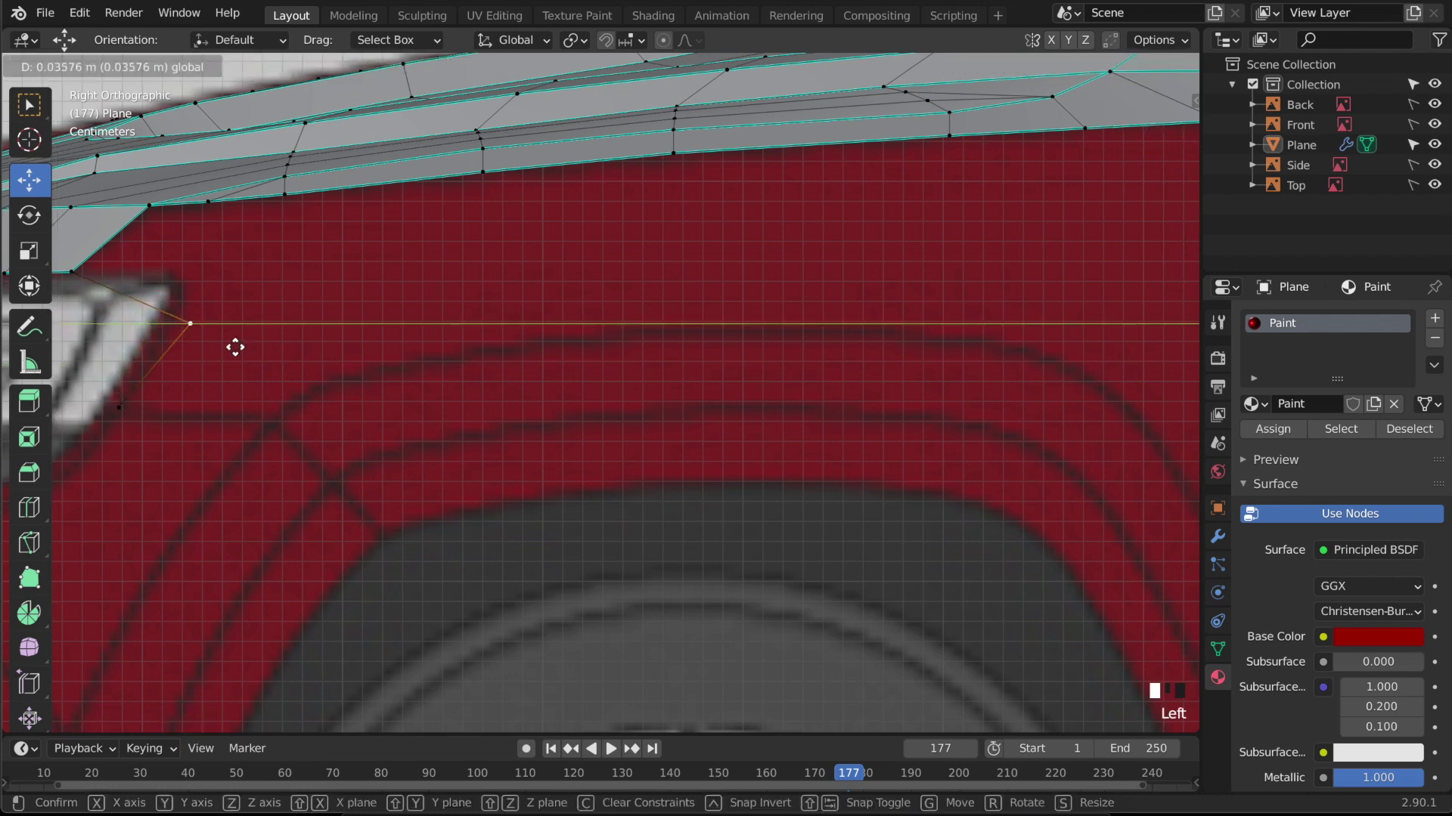
left_click(230, 347)
- Add a loop cut on the outline's top edge and place the new vertex above the headlight in the front and top views
key("KP_1")
key("ctrl+r")
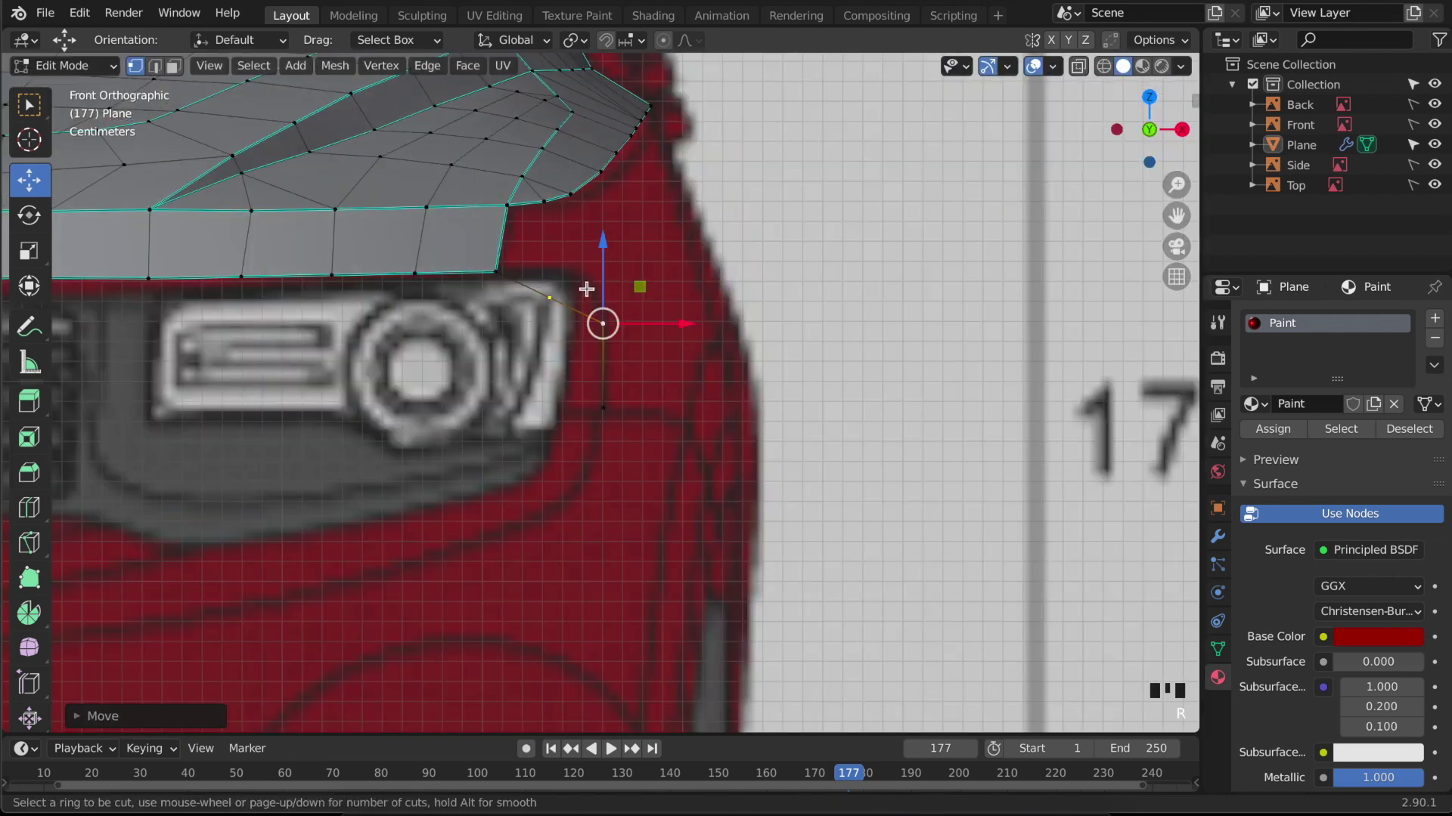
left_click(599, 314)
right_click(599, 314)
key("g")
left_click(592, 260)
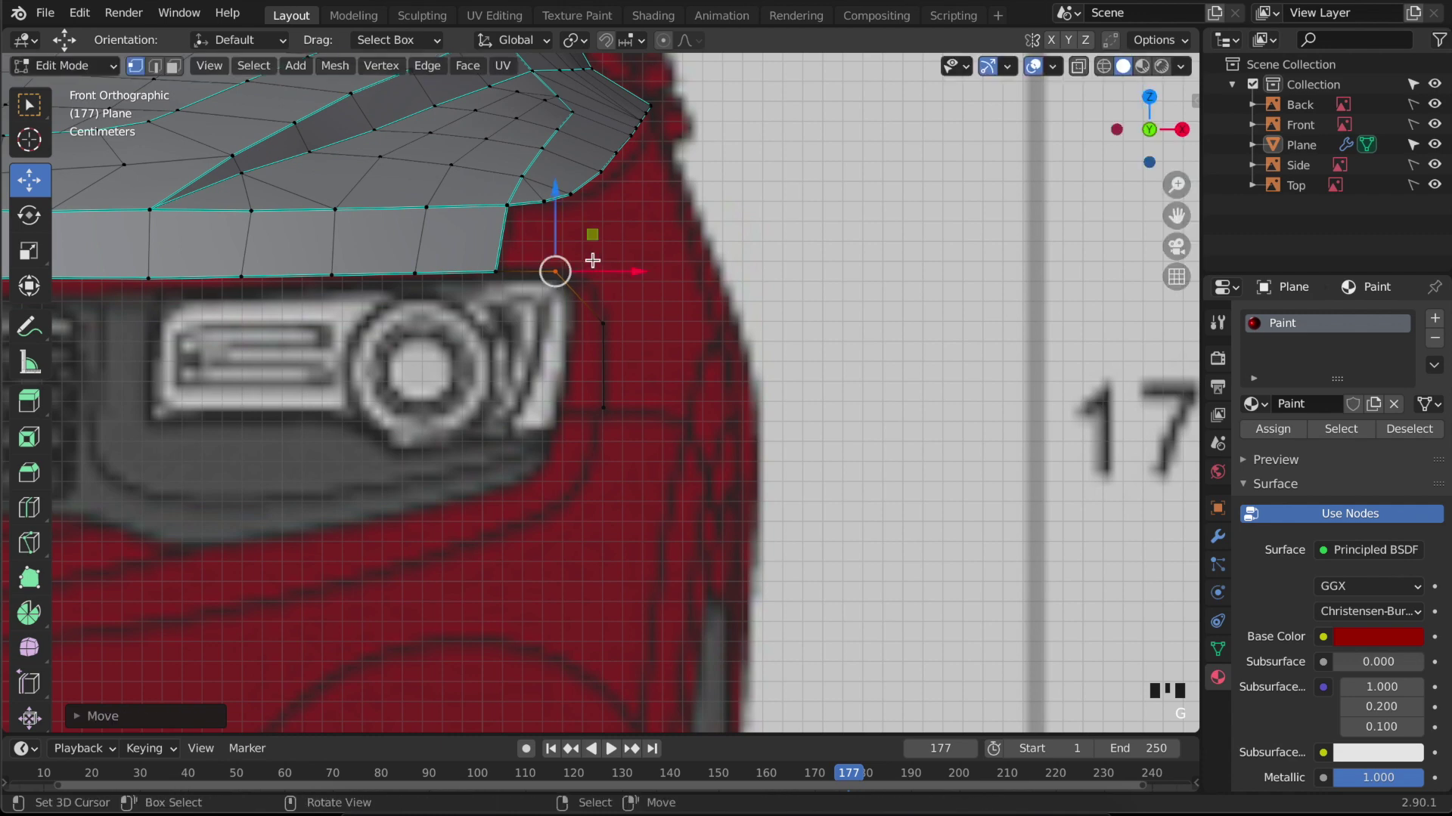
key("KP_7")
middle_click_drag(600, 265, 601, 112, "shift")
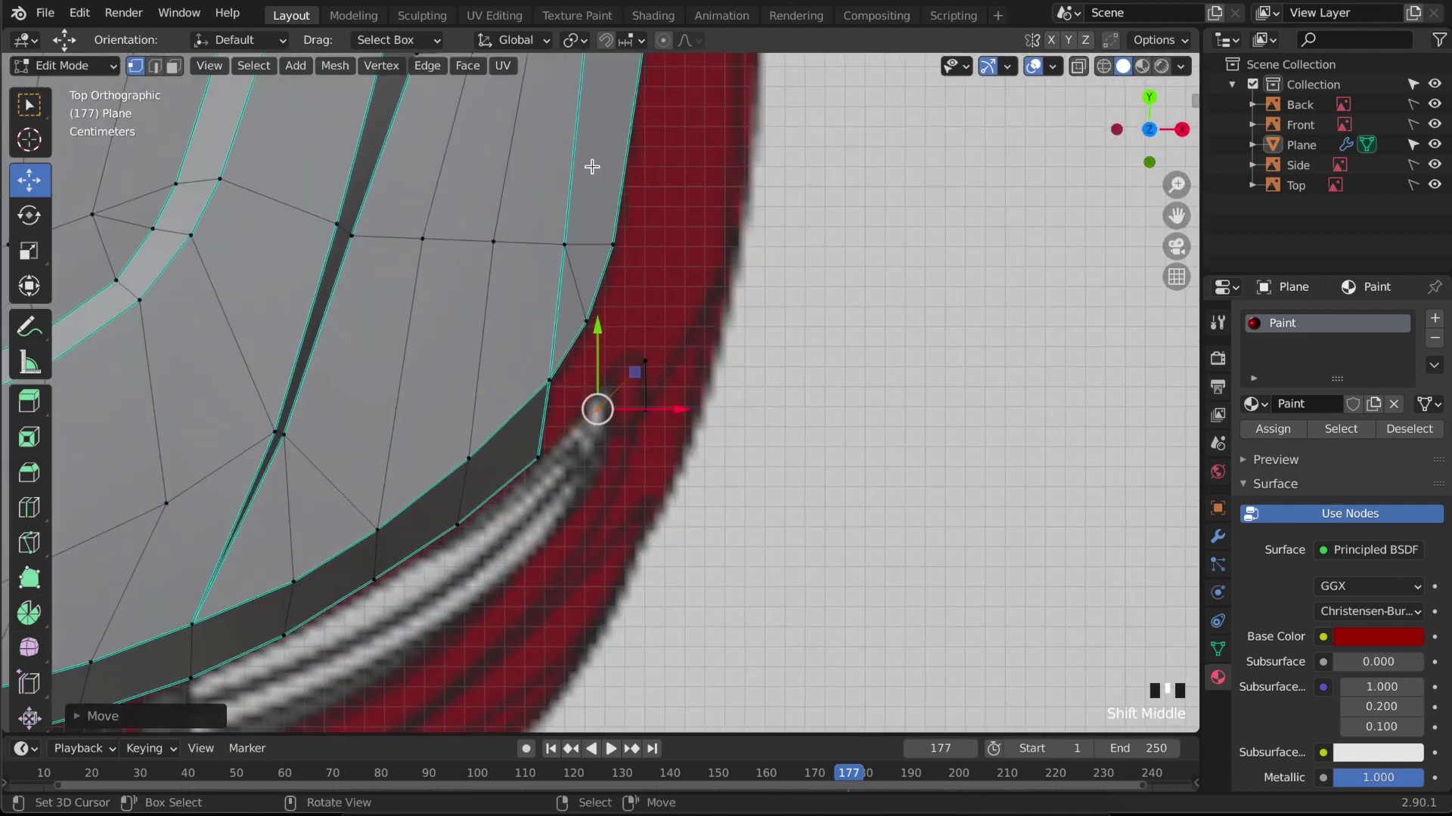
left_click_drag(596, 349, 594, 323)
- Round the headlight outline's upper corner with another loop cut vertex, positioned in the front view and along Y in the side view
key("KP_1")
key("ctrl+r")
left_click(639, 310)
key("g")
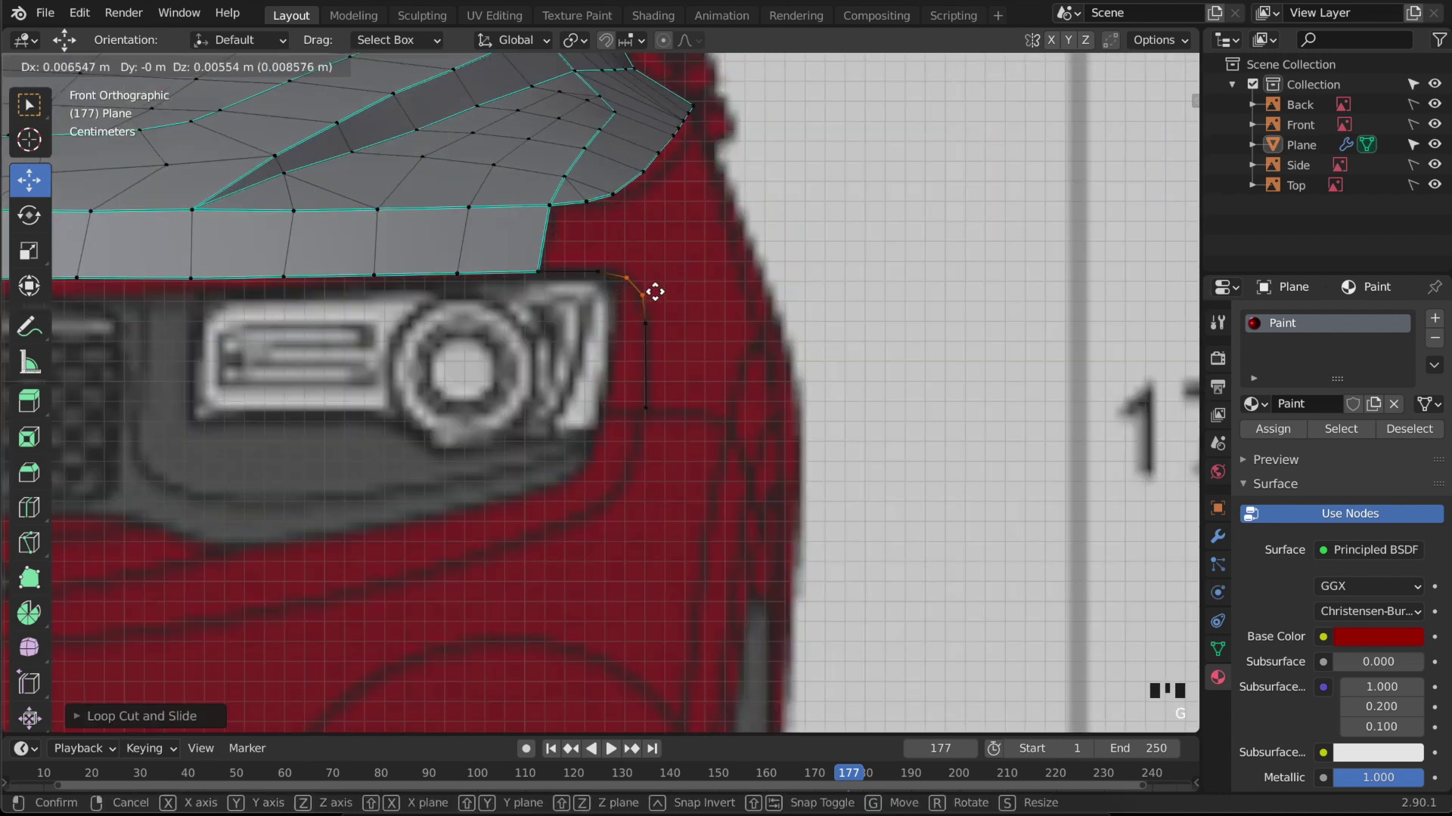
left_click(652, 295)
key("KP_3")
key("Tab")
key("Tab")
left_click_drag(695, 293, 716, 297)
- Save the file and mark the edges of the new headlight outline as sharp
scroll(714, 302, "down", 2)
middle_click_drag(711, 314, 729, 421)
key("Tab")
key("ctrl+s")
key("Tab")
right_click(680, 396, "alt")
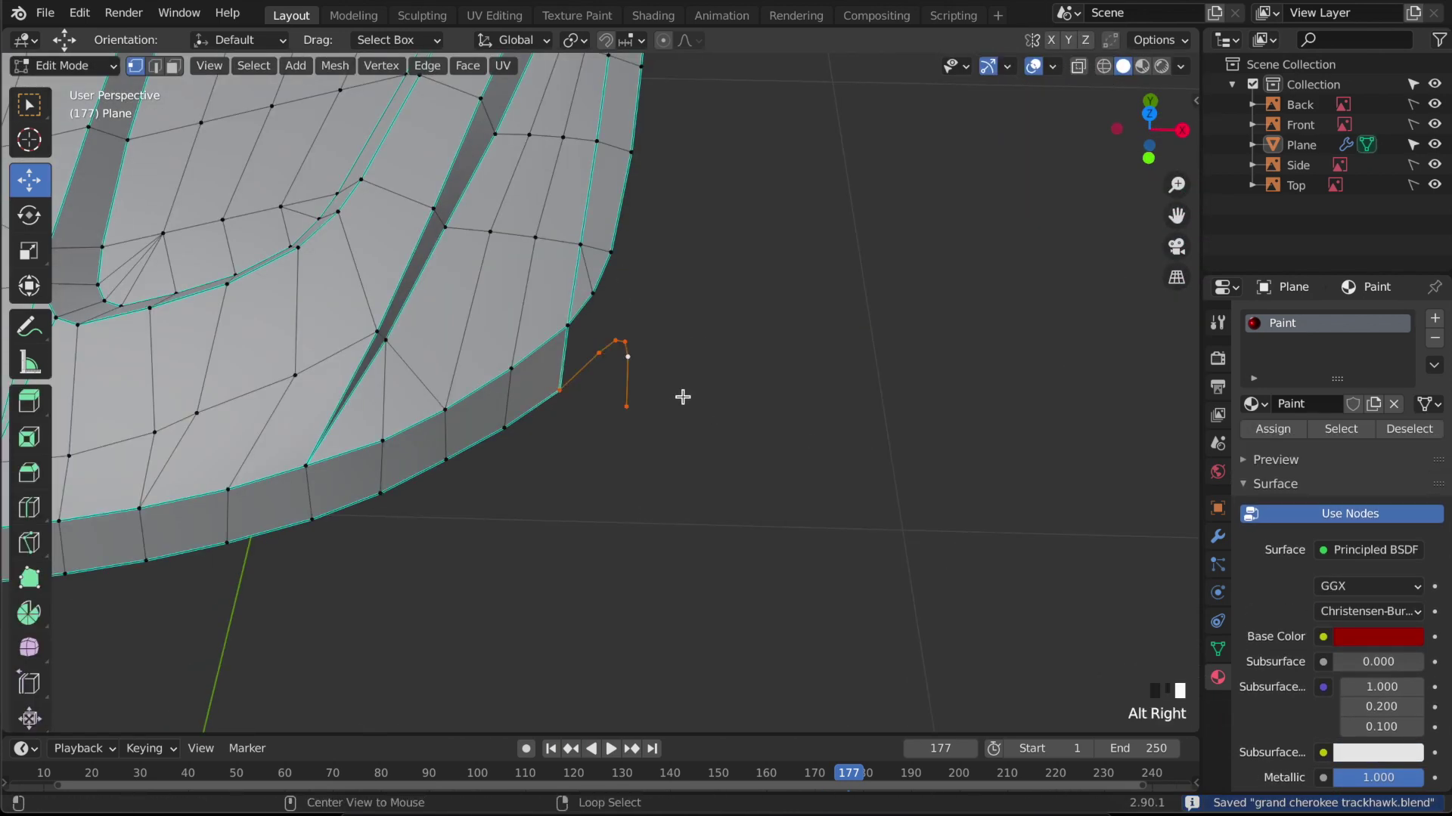
key("ctrl+e")
left_click(665, 446)
- Extrude the headlight outline's lower end vertex rearward to the wheel arch line in the side view and mark the edge sharp
key("KP_3")
key("g")
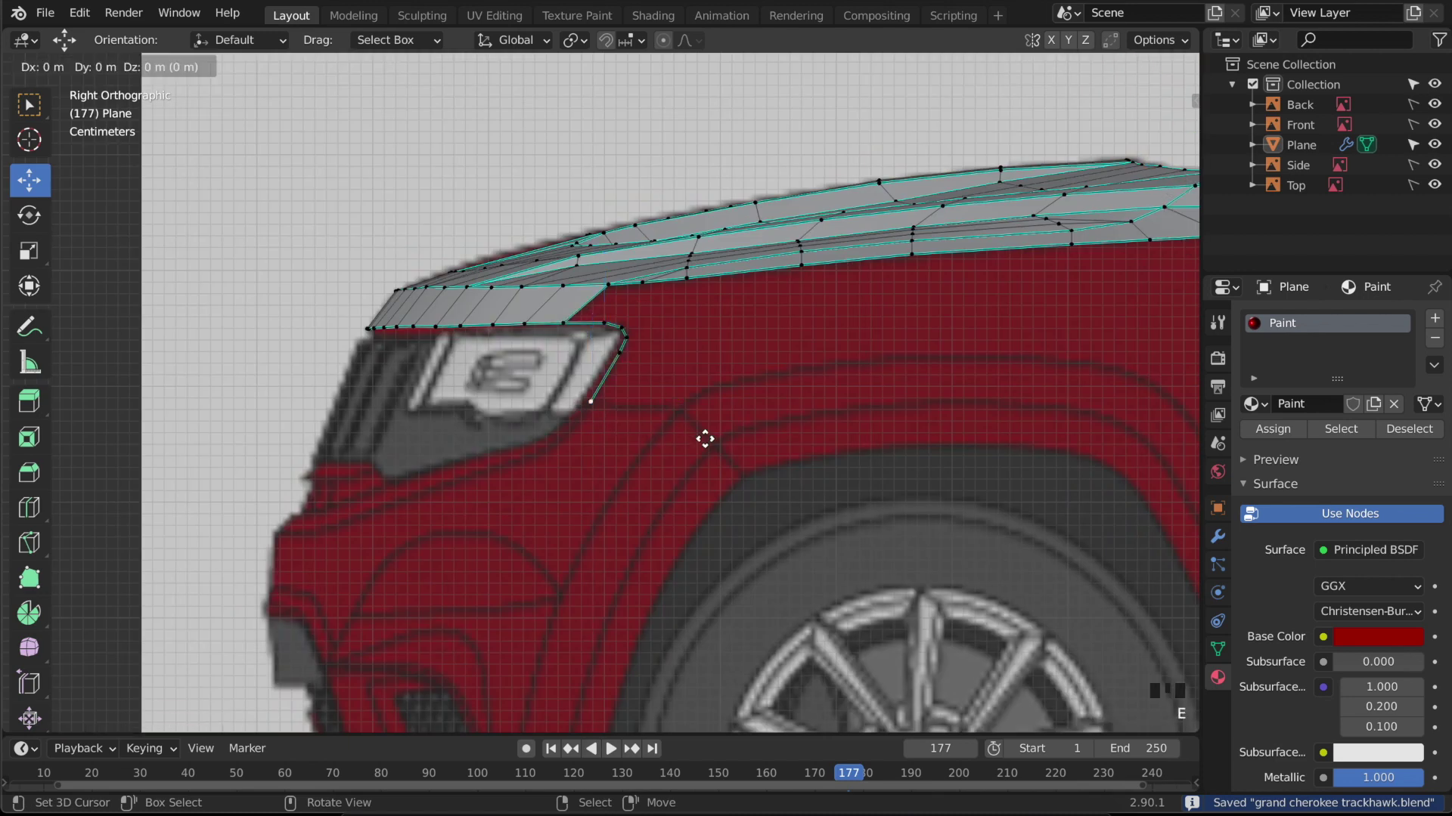
left_click(738, 436)
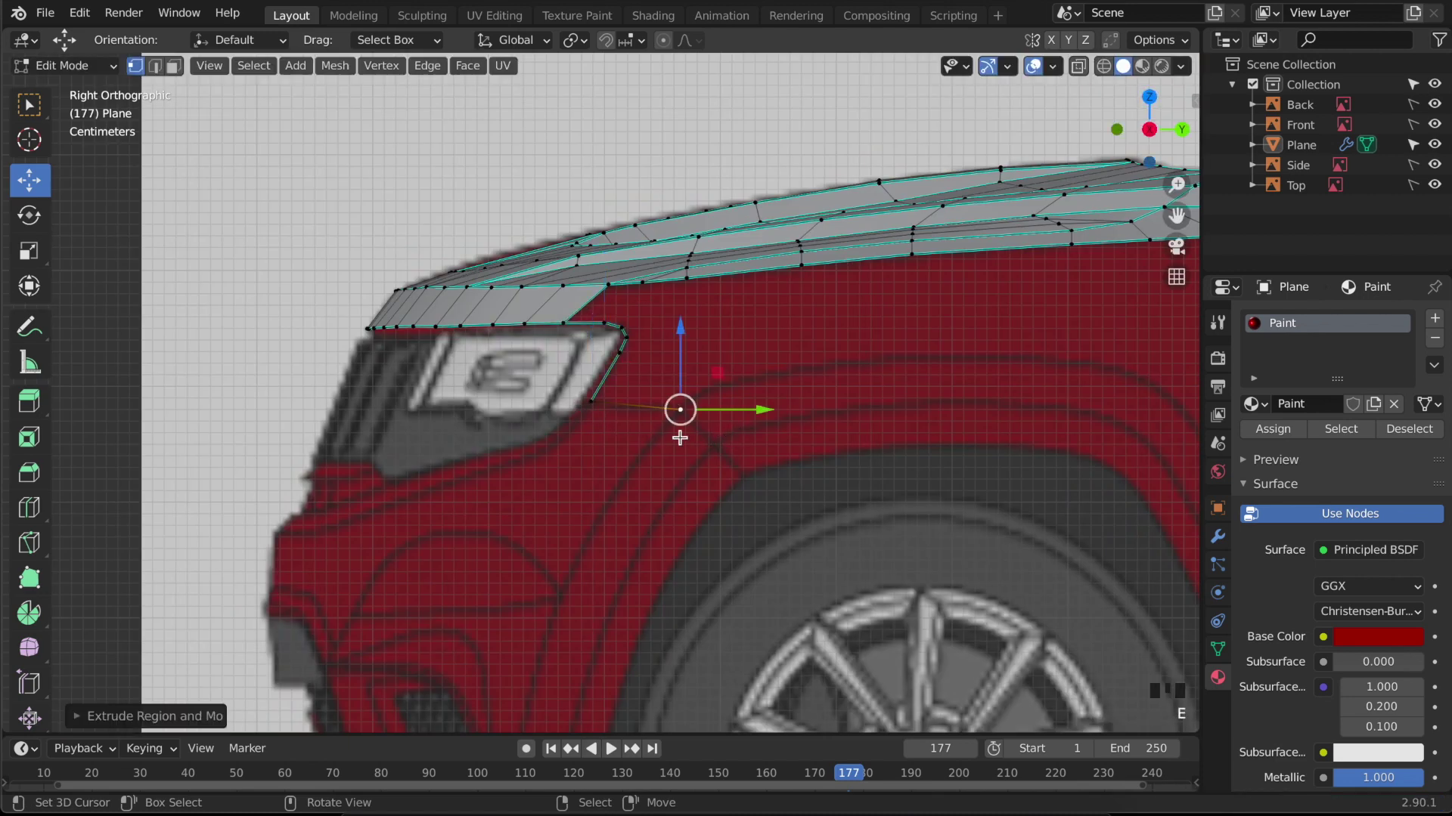
key("ctrl+e")
left_click(684, 468)
- Flatten the edge between the headlight and the wheel arch line by scaling it to 0 along Z
scroll(632, 438, "up", 2)
right_click(592, 401, "shift")
key("s")
key("z")
key("0")
key("Return")
key("shift+z")
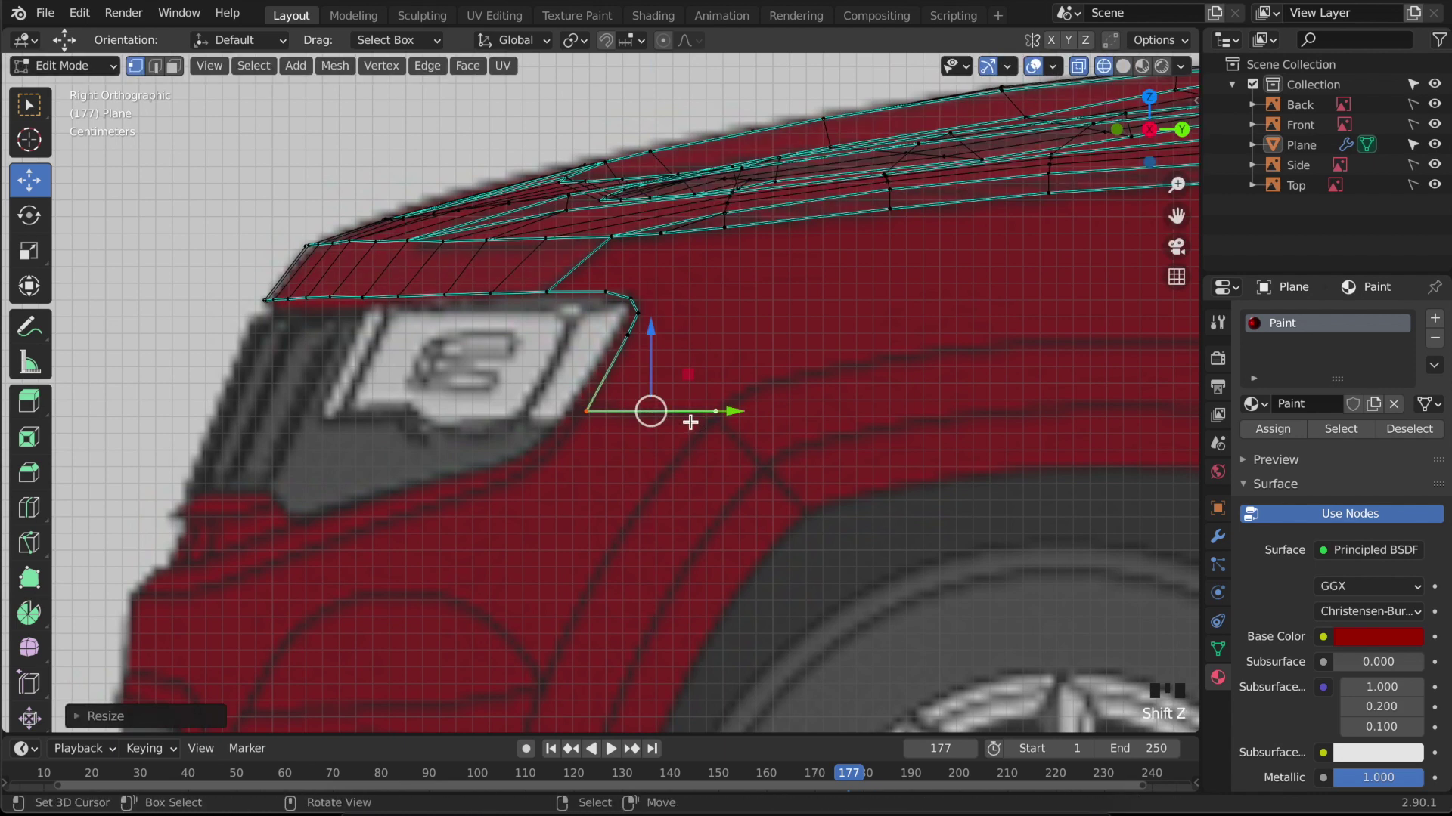
- Move the edge's rear vertex outward along X to the body contour in the top view and check it in object mode
key("shift+z")
key("KP_7")
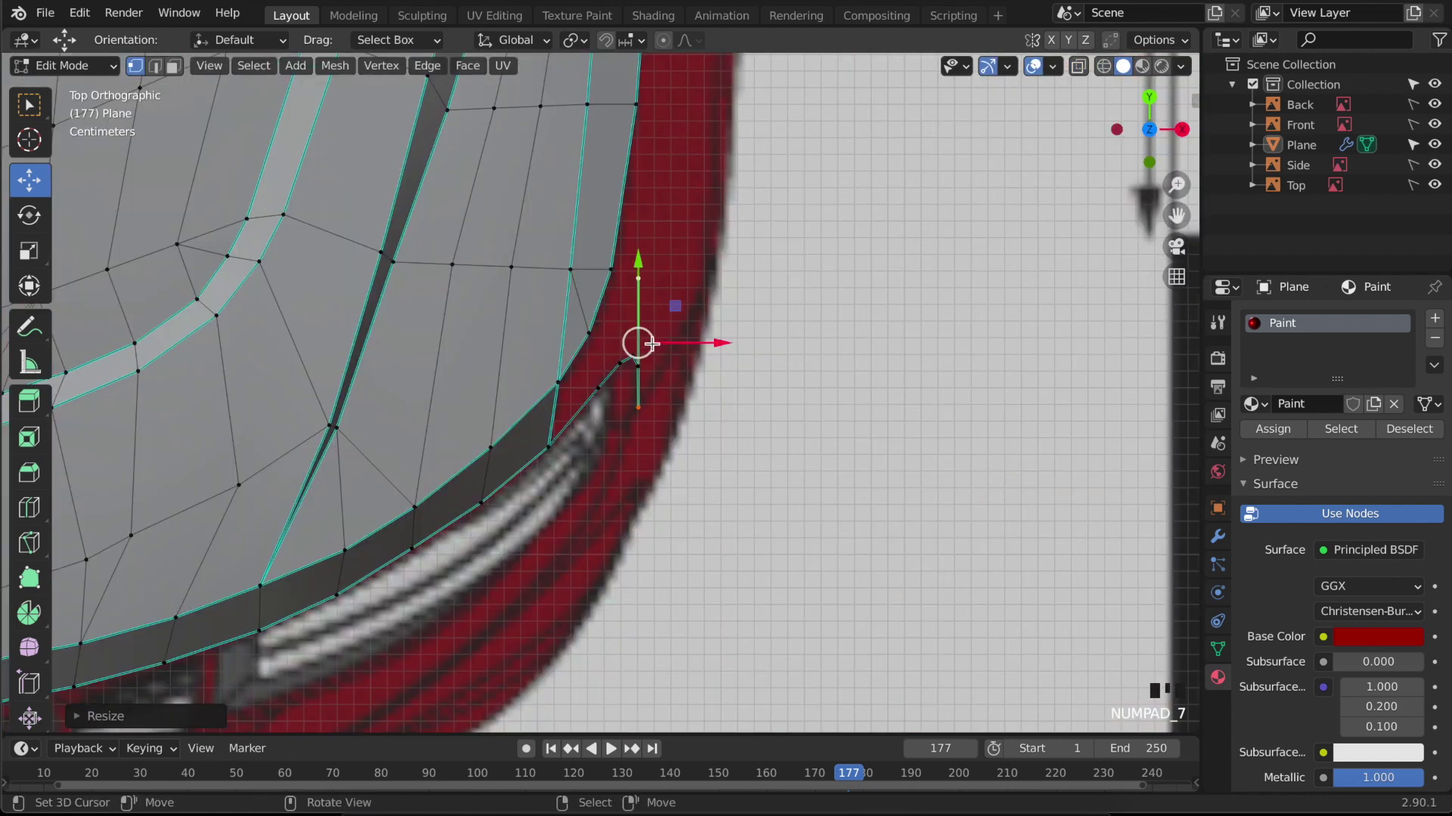
key("shift+z")
left_click_drag(693, 279, 762, 292)
key("shift+z")
key("Tab")
key("Tab")
key("Tab")
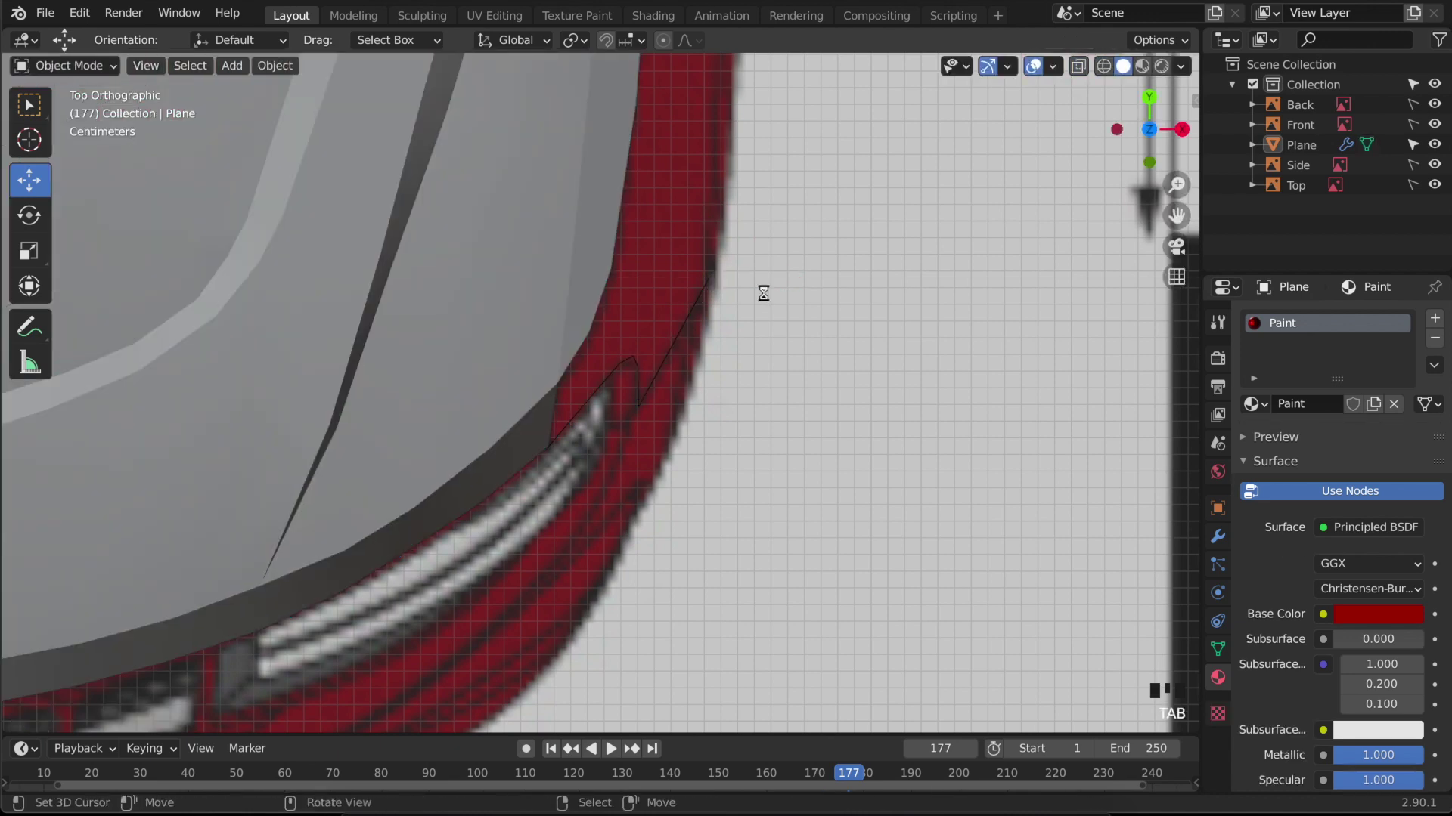
- Save the file and check the headlight-to-wheel-arch edge against the side blueprint
key("KP_3")
key("ctrl+s")
scroll(773, 288, "down", 4)
key("Tab")
key("Tab")
key("KP_1")
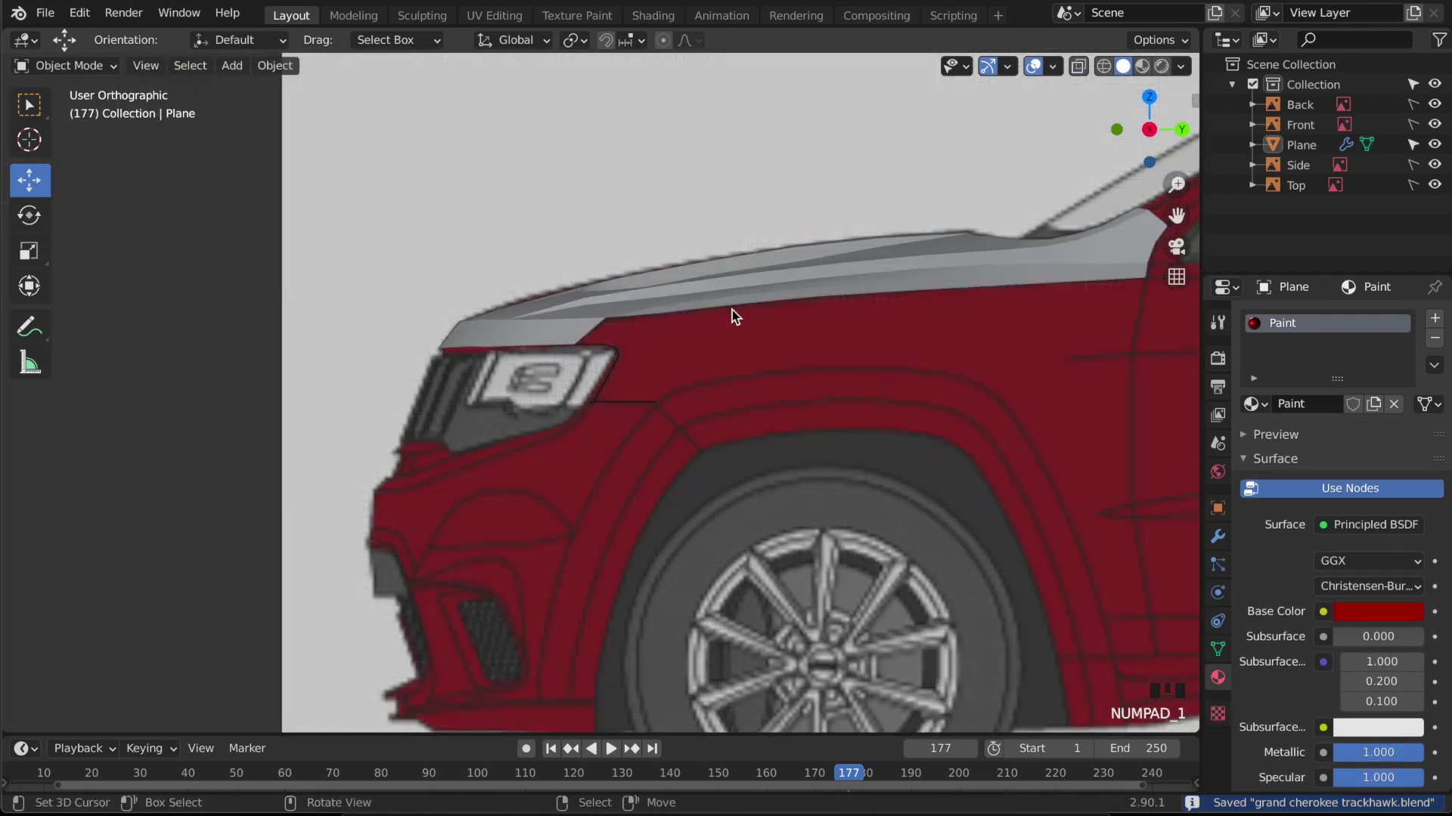
- Extrude the fender's rear lower corner vertex down along the front door gap to the body crease in the side view
scroll(734, 310, "up", 5)
key("Tab")
key("KP_3")
key("Tab")
scroll(735, 313, "down", 3)
key("Tab")
middle_click_drag(713, 404, 625, 425, "shift")
scroll(736, 451, "down", 2)
scroll(736, 452, "down", 1)
middle_click_drag(817, 438, 786, 410, "shift")
key("Tab")
key("Tab")
right_click(976, 297)
scroll(819, 449, "up", 3)
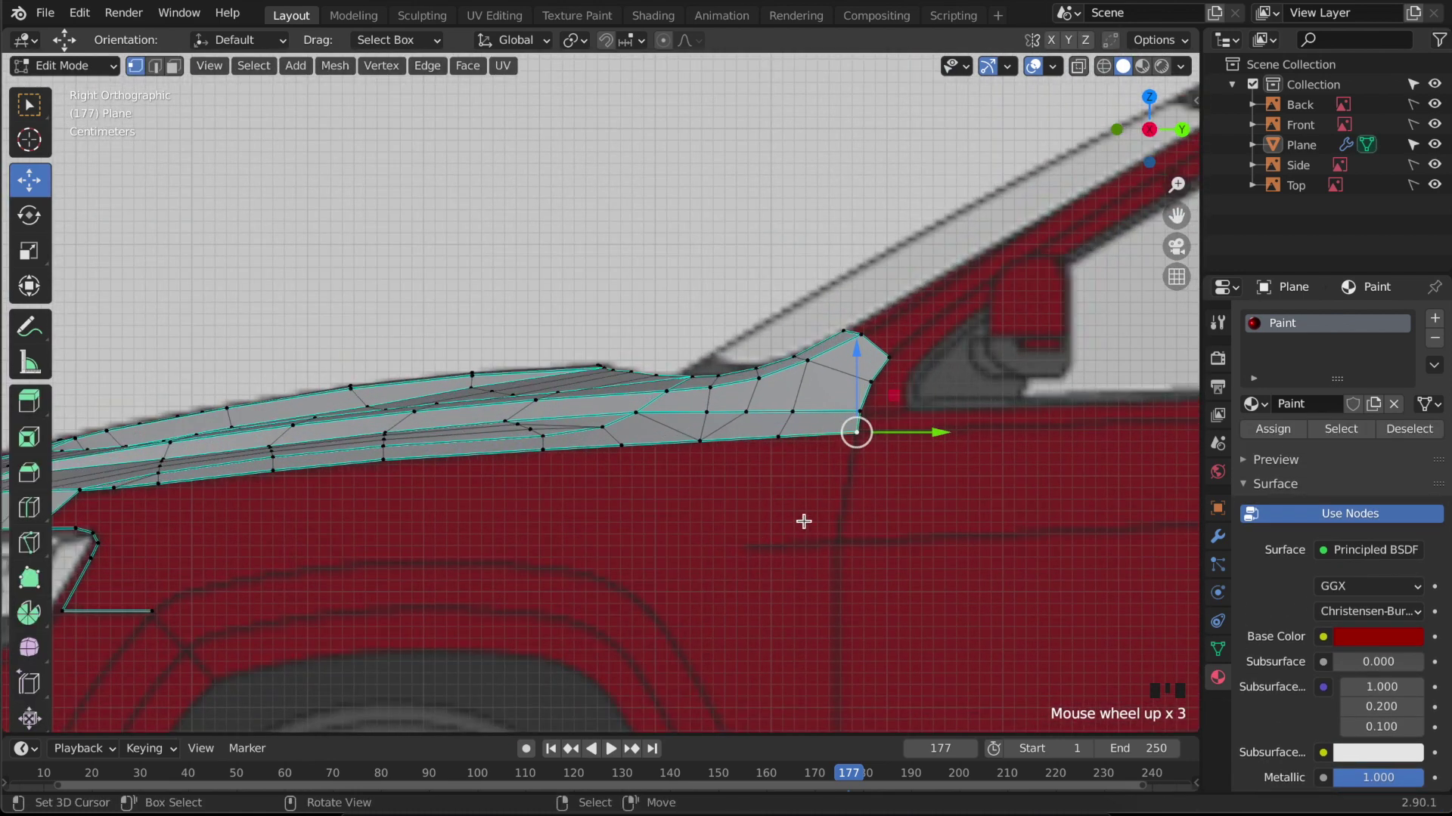
key("e")
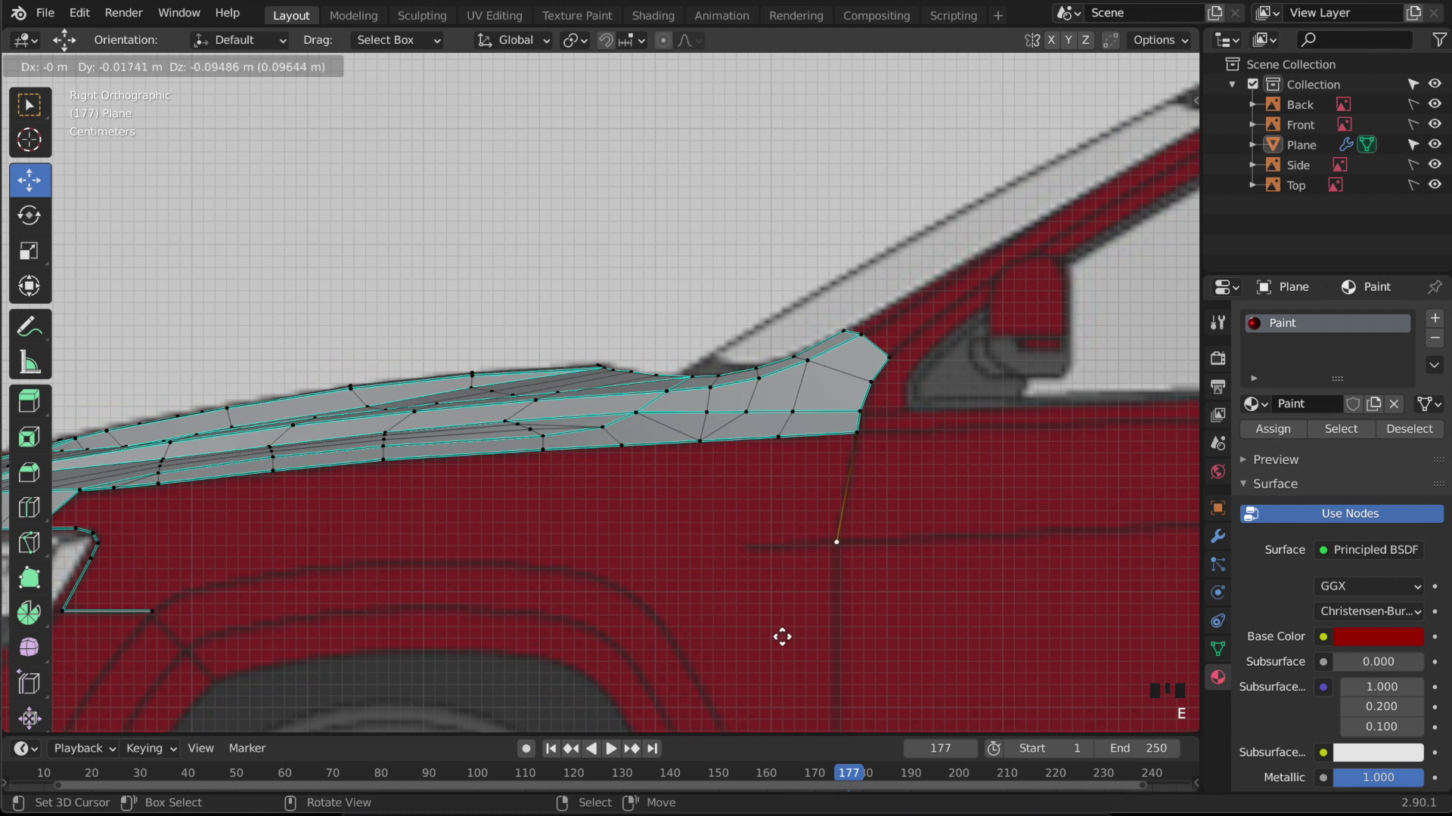
left_click(783, 637)
- Move the extruded door-gap vertex outward along X to the body contour in the top view
key("KP_7")
middle_click_drag(771, 360, 730, 621, "shift")
left_click_drag(675, 414, 691, 414)
key("KP_3")
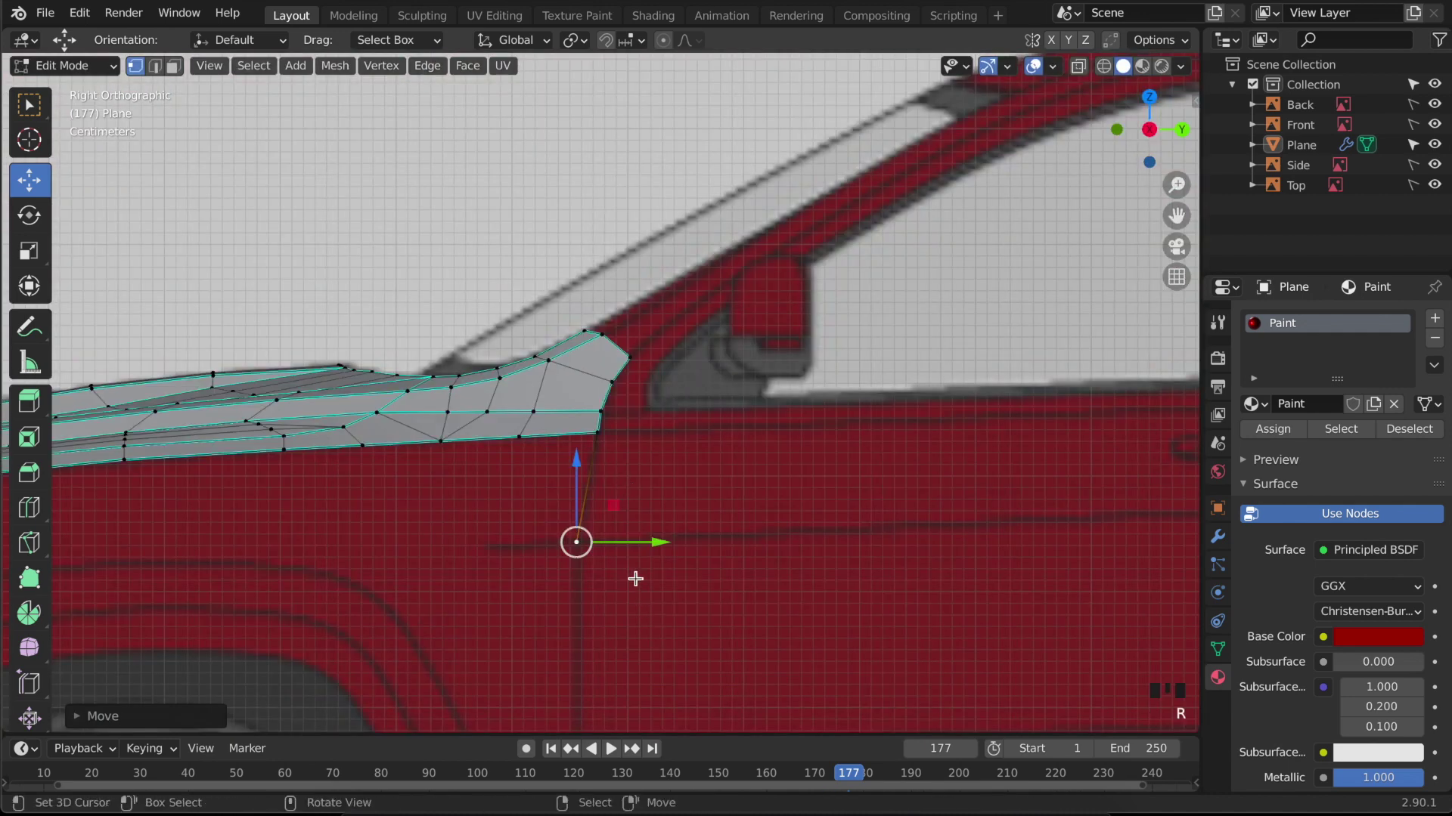
- Fine-tune the door-gap edge's lower and upper vertices along Y to follow the gap line in the side view
key("ctrl+r")
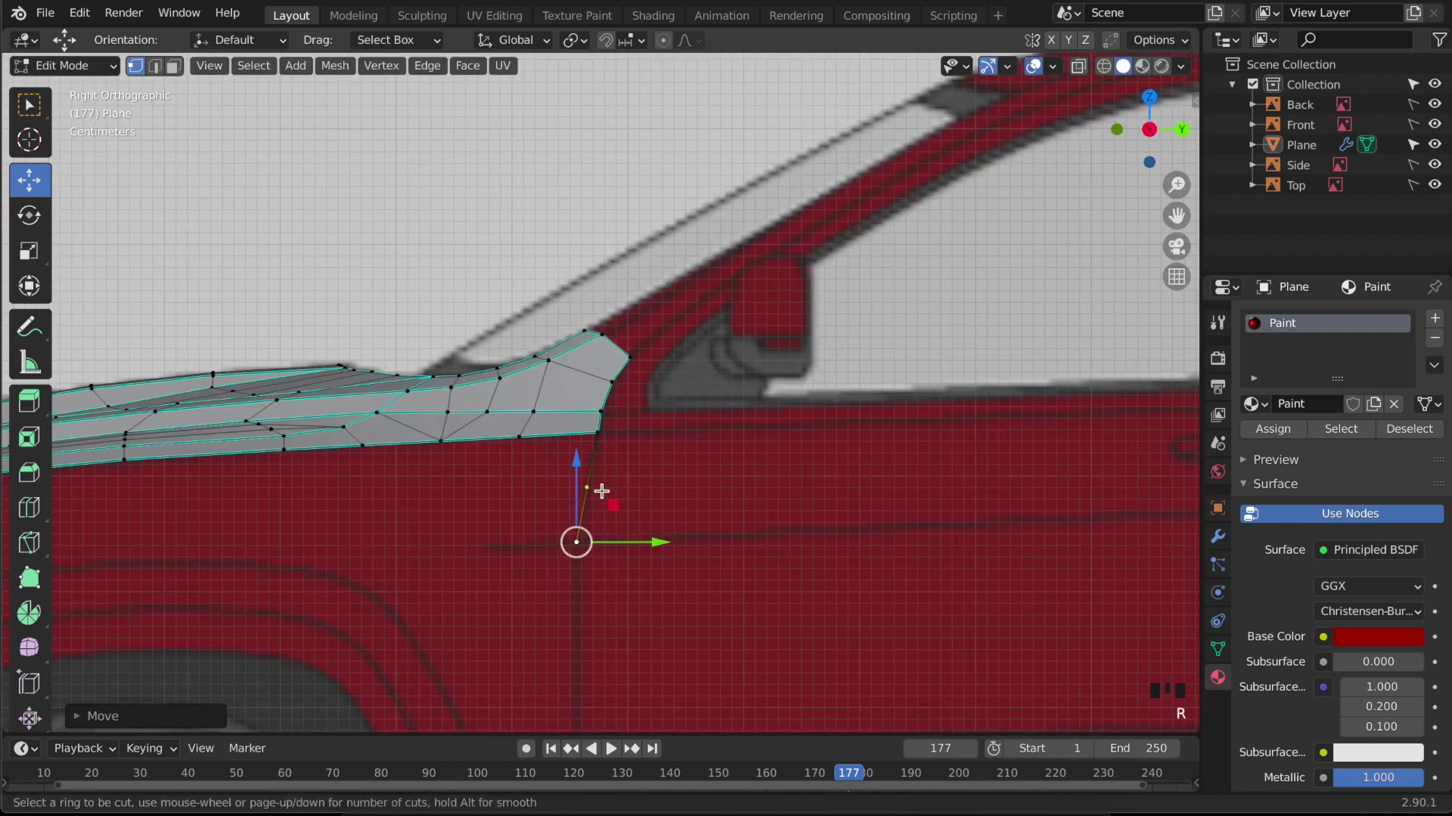
key("Escape")
left_click_drag(631, 543, 633, 542)
key("ctrl+r")
scroll(618, 504, "up", 1)
key("Escape")
key("shift+z")
right_click(610, 443)
left_click_drag(628, 429, 624, 428)
key("ctrl+r")
scroll(606, 472, "up", 1)
left_click(607, 471)
left_click_drag(618, 489, 624, 488)
key("ctrl+z")
key("ctrl+z")
- Add one cut at the middle of the door-gap edge and mark the edge sharp
key("ctrl+r")
left_click(605, 485)
key("ctrl+e")
left_click(616, 493)
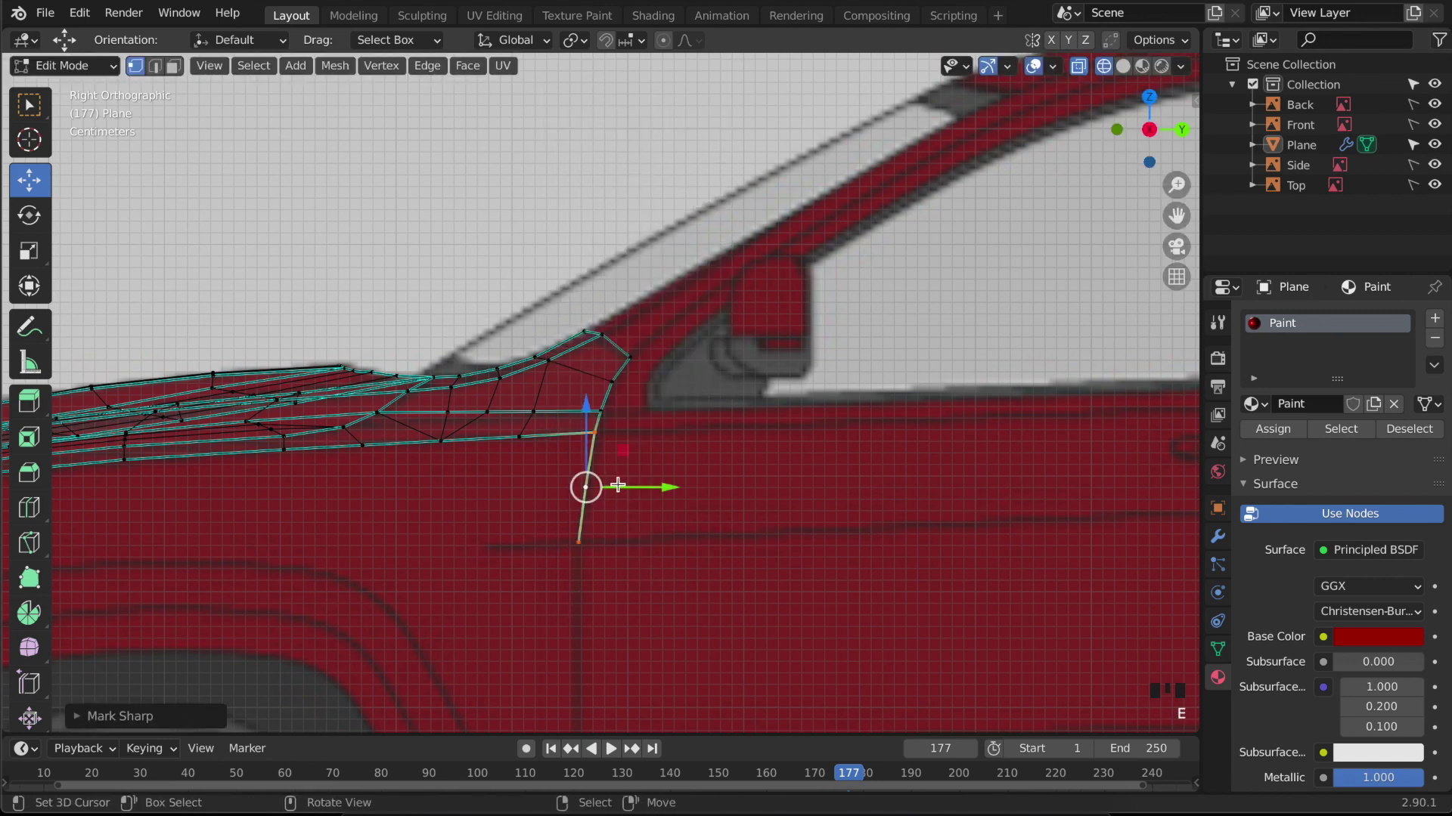
- Shift the cut vertex outward along X in the top view to curve the door-gap edge, and save the file
key("KP_7")
key("shift+z")
mouse_move(695, 397)
middle_mouse_down()
mouse_move(681, 279)
mouse_move(667, 405)
middle_mouse_up()
key("KP_7")
left_click_drag(663, 399, 669, 400)
key("Tab")
key("ctrl+s")
- Extrude the door-gap outline's end vertex down to just above the lower door crease and align it along X with the body contour
key("KP_3")
key("Tab")
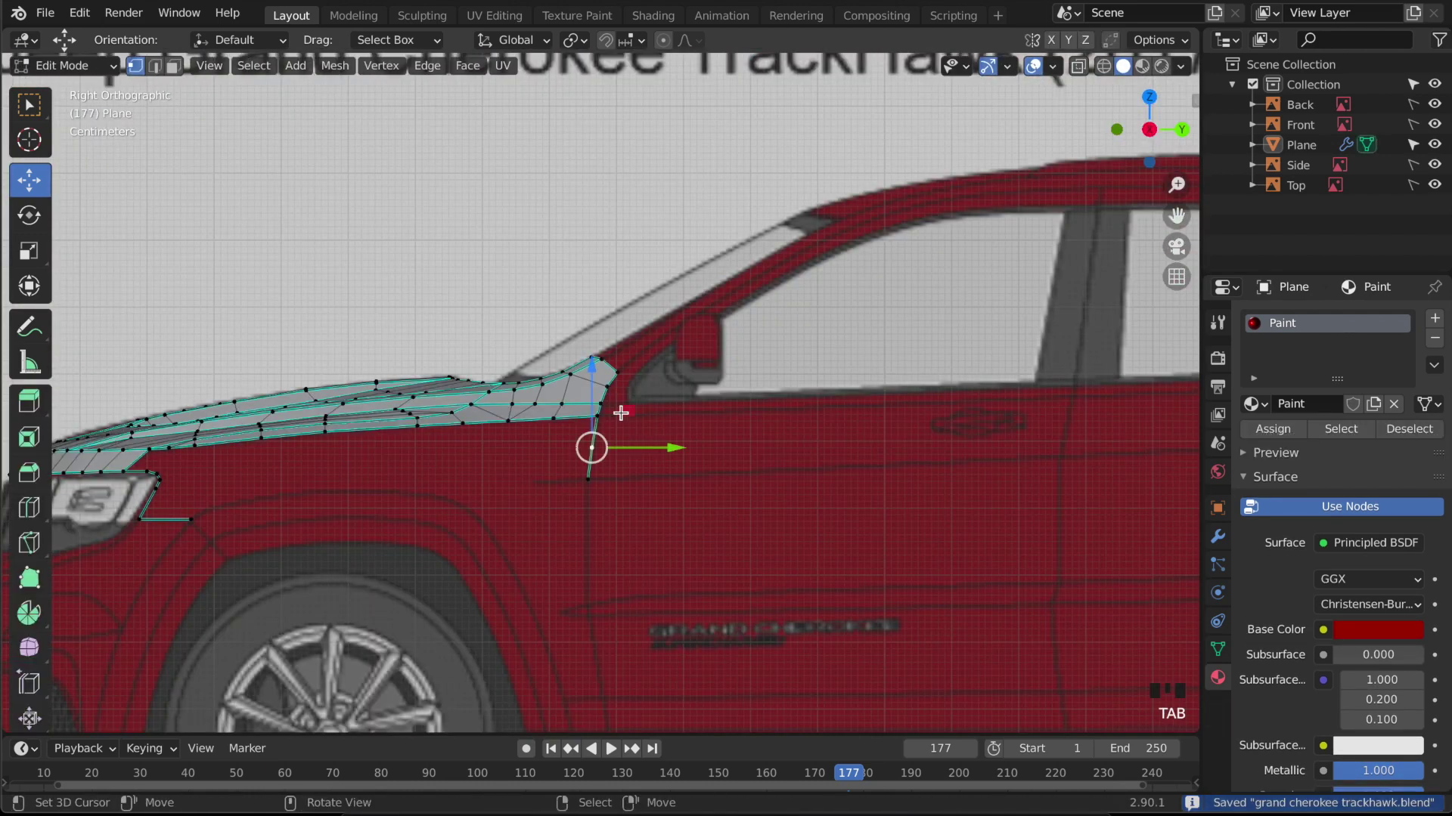
scroll(603, 497, "up", 4)
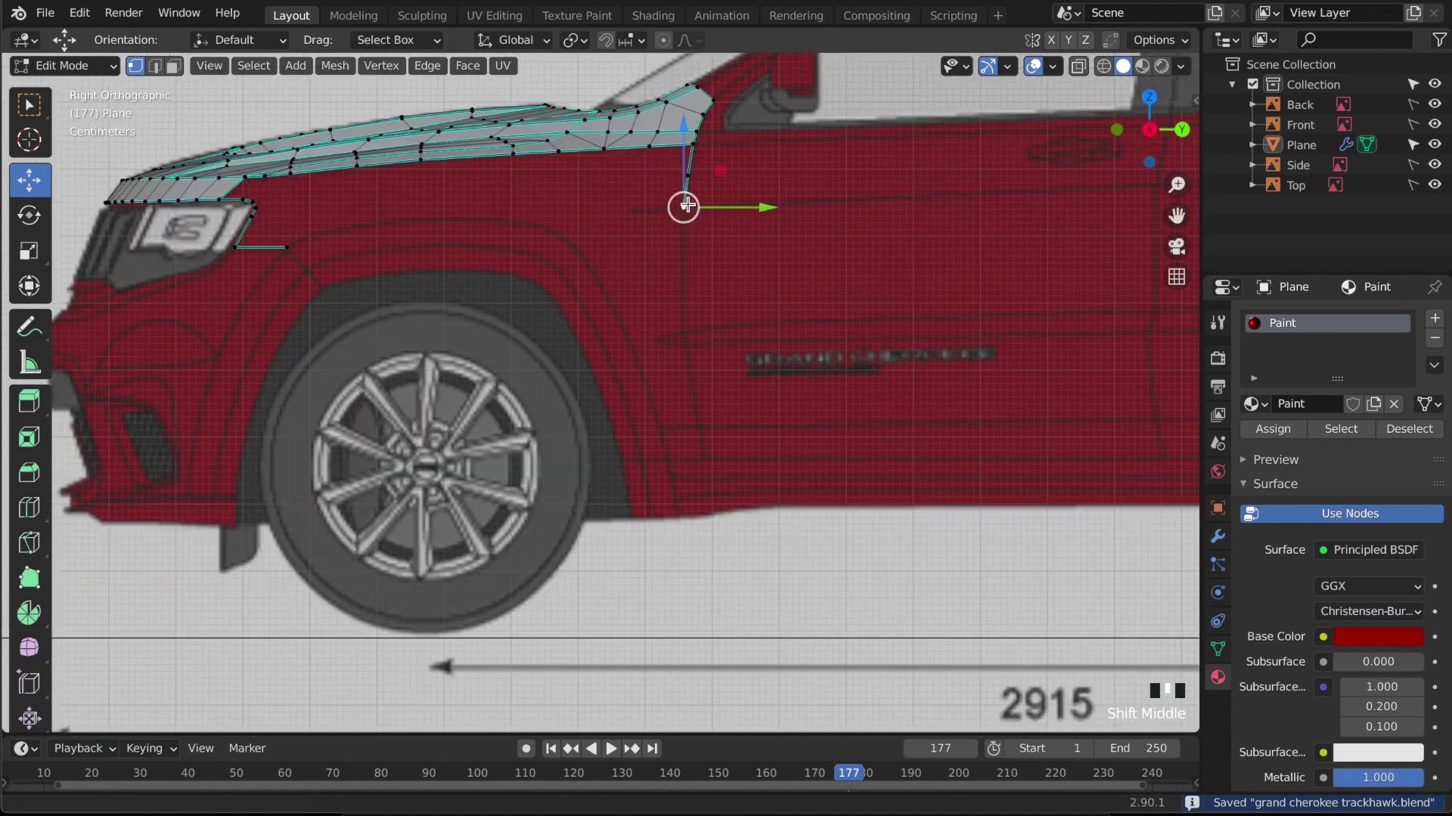
key("e")
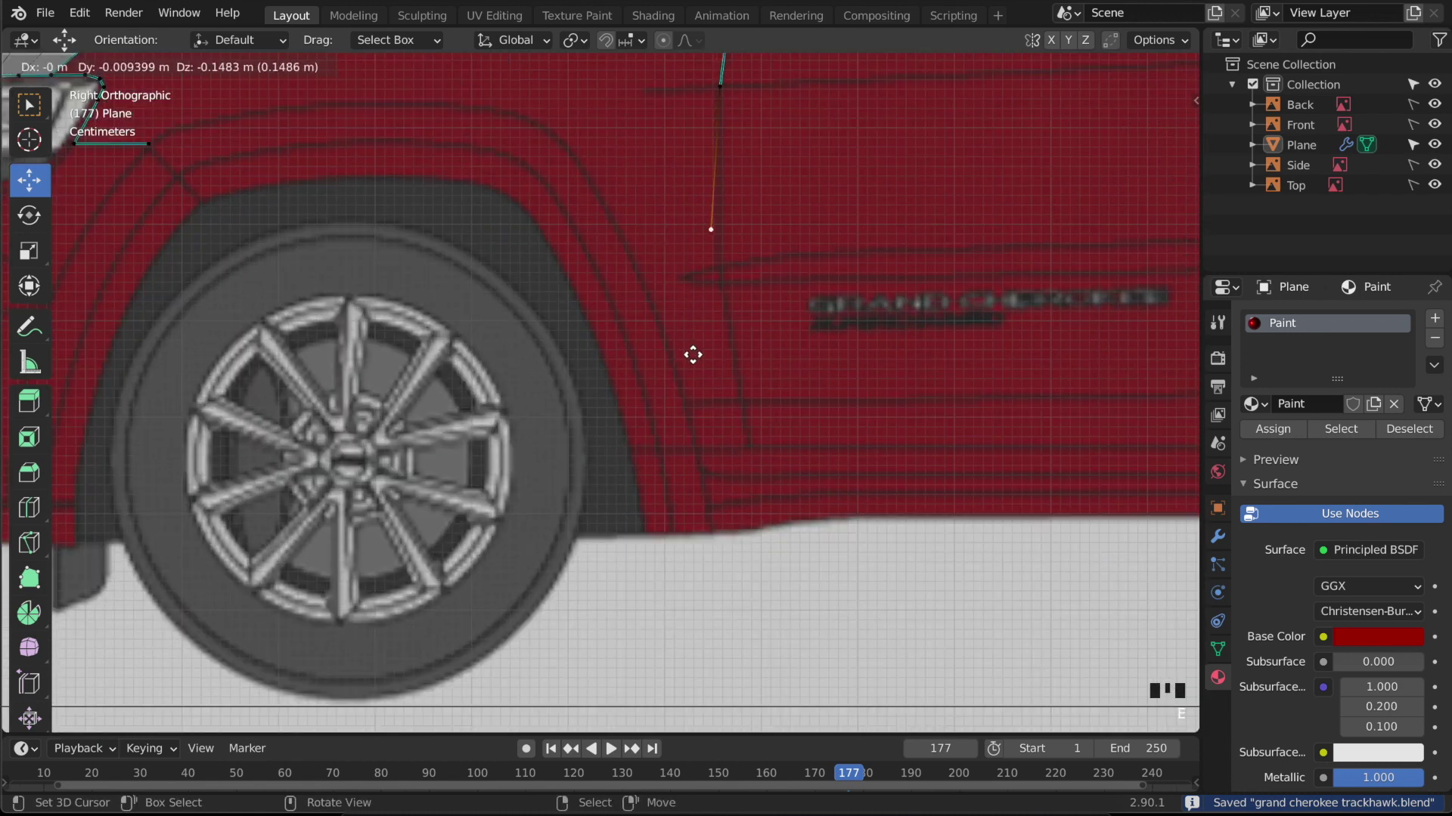
left_click(698, 386)
scroll(722, 349, "down", 5)
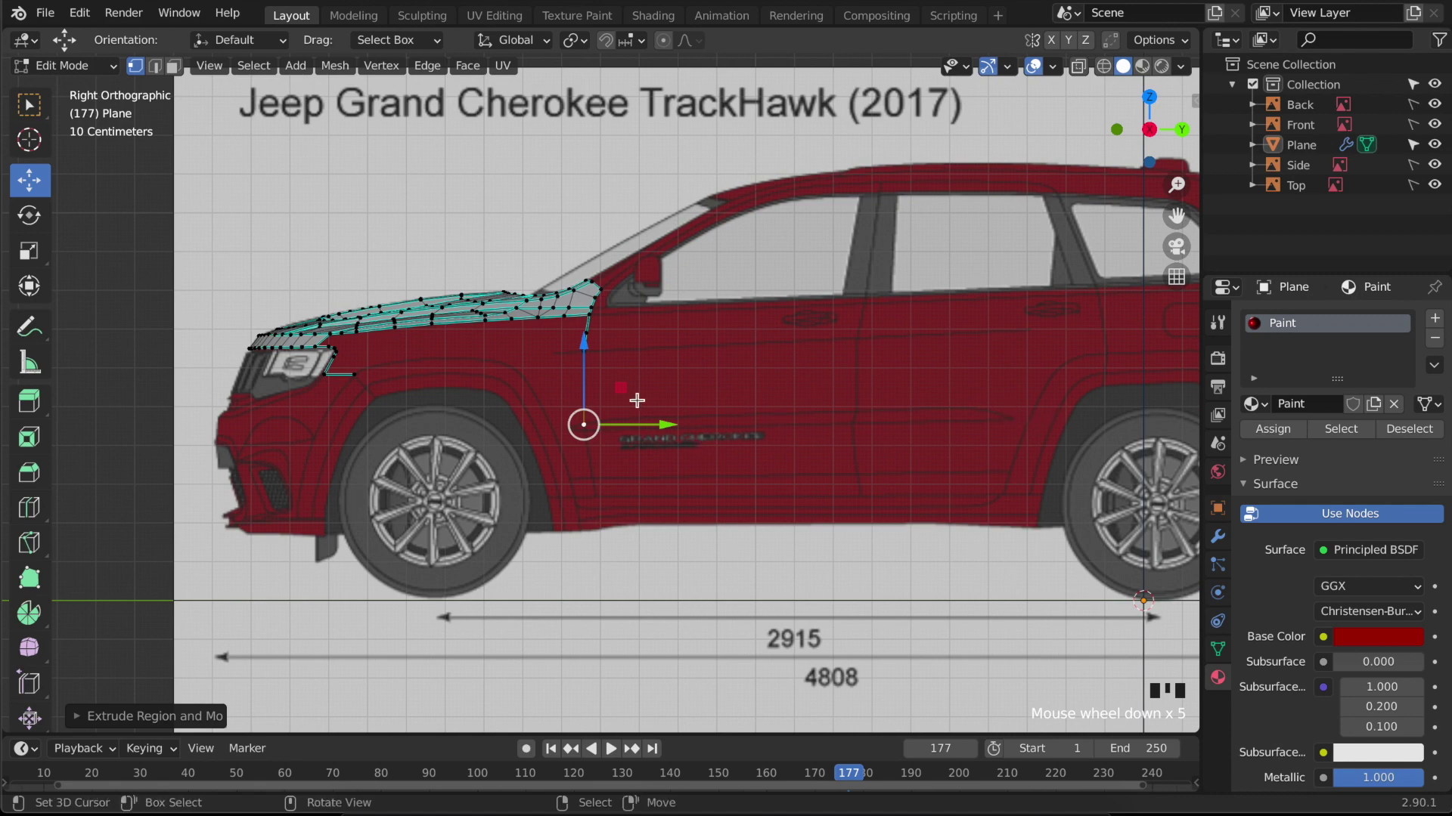
key("KP_7")
scroll(642, 423, "up", 7)
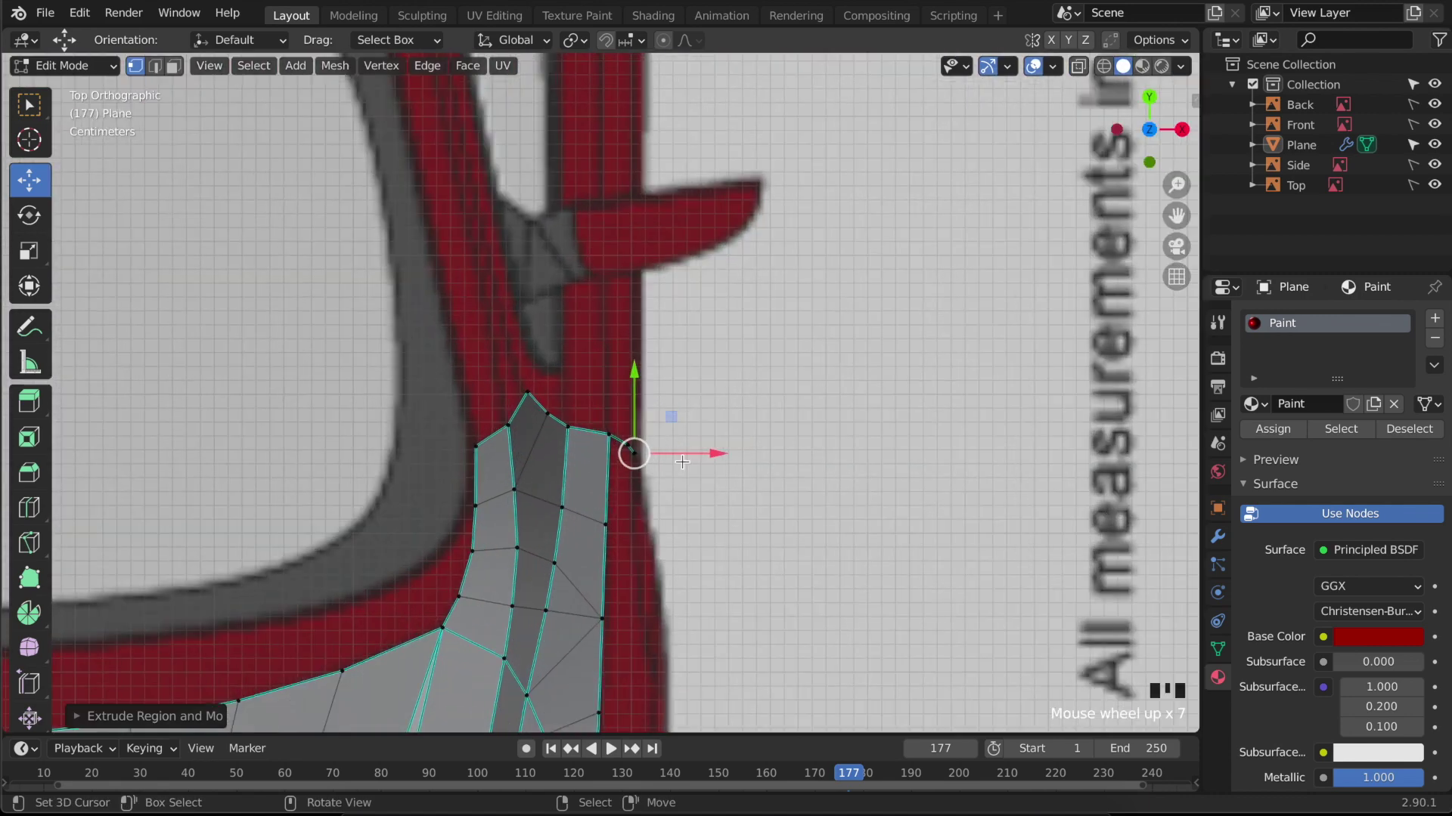
left_click_drag(680, 458, 676, 454)
- Cut the new door-gap edge at its middle and fit the added vertex to the side and top blueprints
key("KP_3")
key("ctrl+r")
left_click(552, 384)
left_click_drag(606, 373, 604, 379)
key("KP_7")
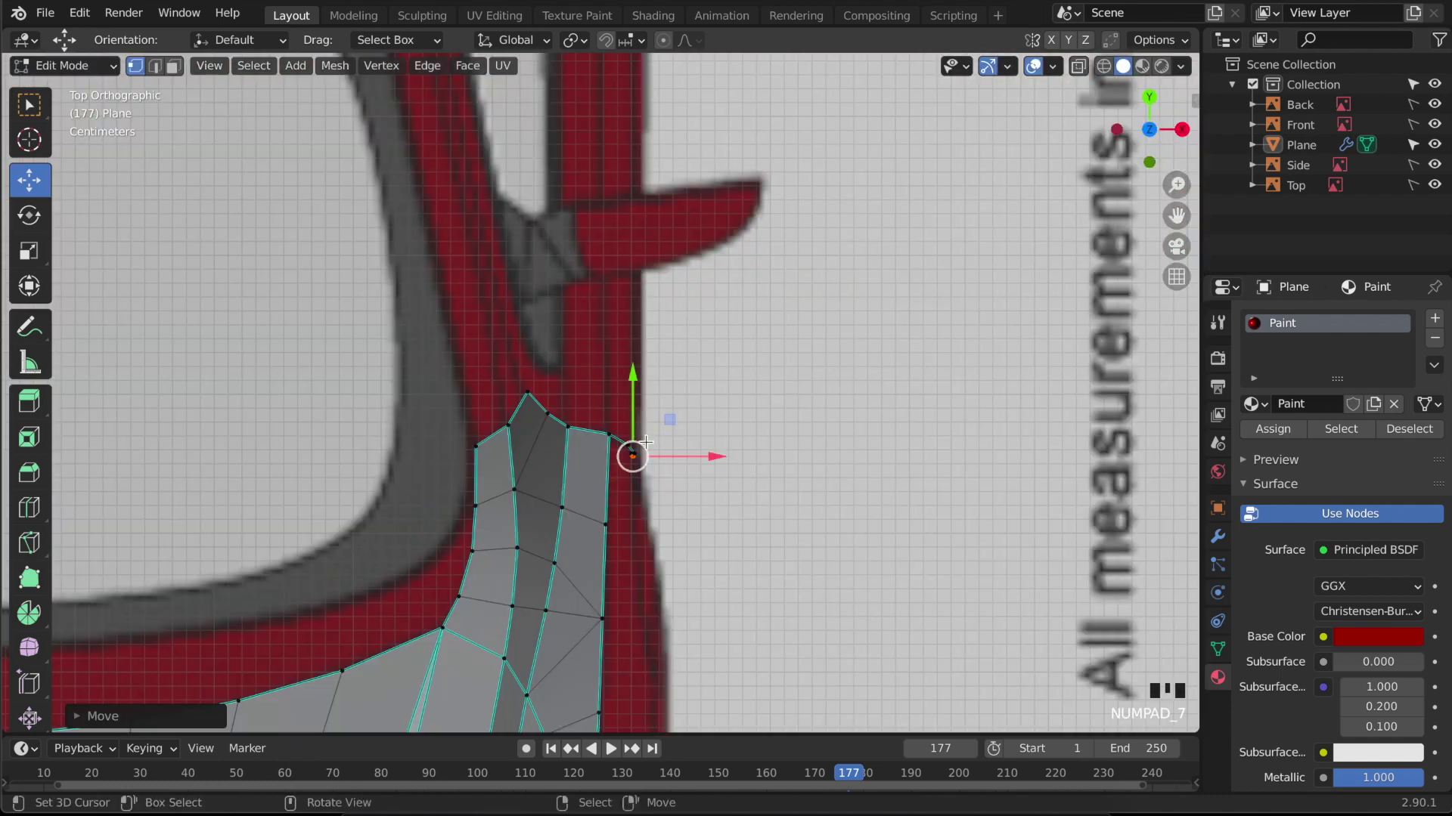
left_click_drag(675, 459, 681, 459)
- Inspect the door-gap outline in perspective, select its edge chain and mark it sharp
middle_click_drag(679, 454, 614, 258)
key("Tab")
key("Tab")
key("Tab")
key("Tab")
right_click(616, 337, "alt")
key("ctrl+e")
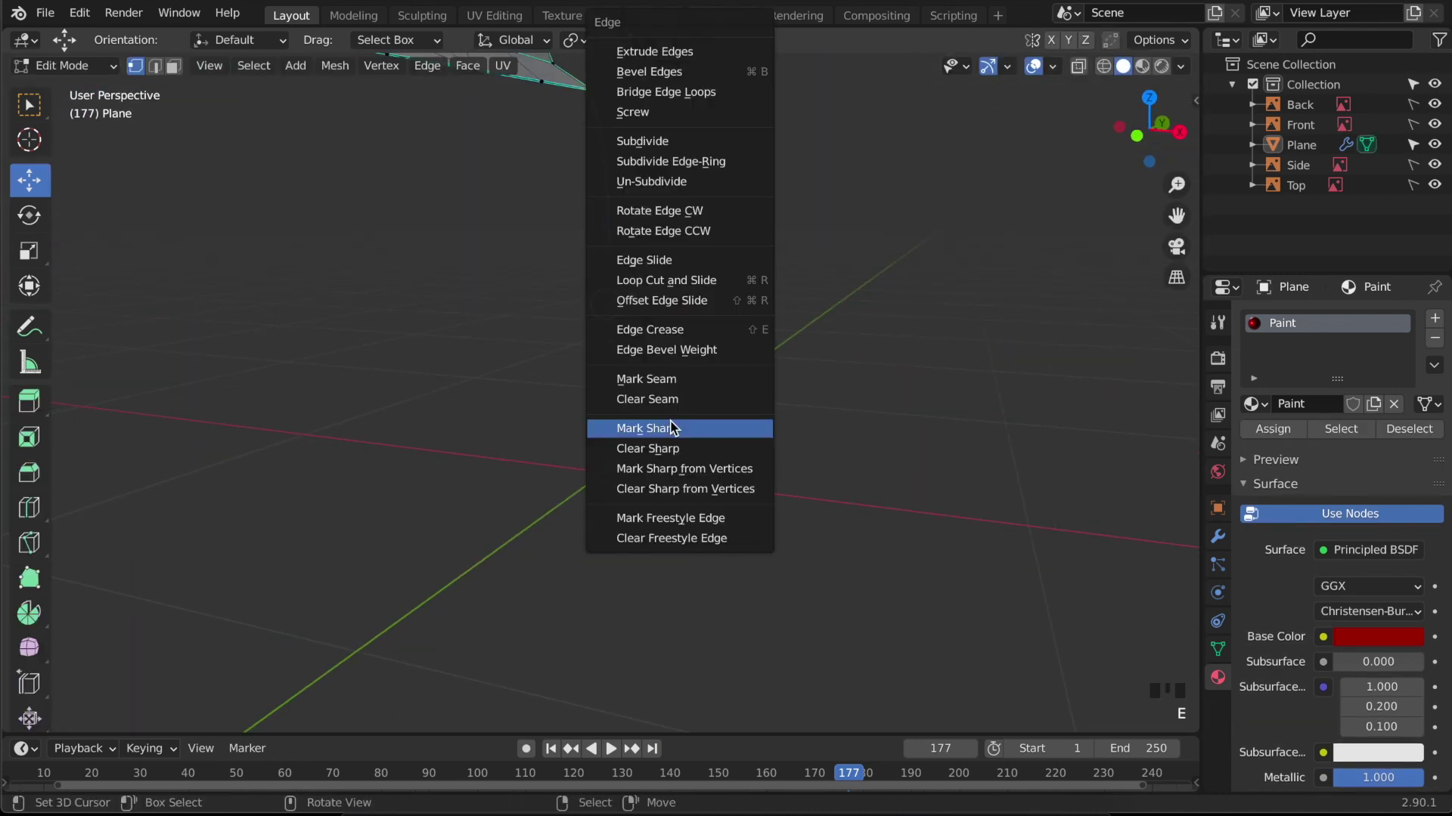
left_click(669, 424)
- Select a vertex on the lower door-gap outline and fine-tune its position in the side view
key("KP_3")
right_click(583, 544)
right_click(550, 512)
left_click_drag(538, 465, 537, 464)
- Extrude the outline's lower end vertex a short distance down into the door crease and move it outward along X
middle_click_drag(604, 511, 623, 325, "shift")
scroll(621, 340, "up", 1)
key("e")
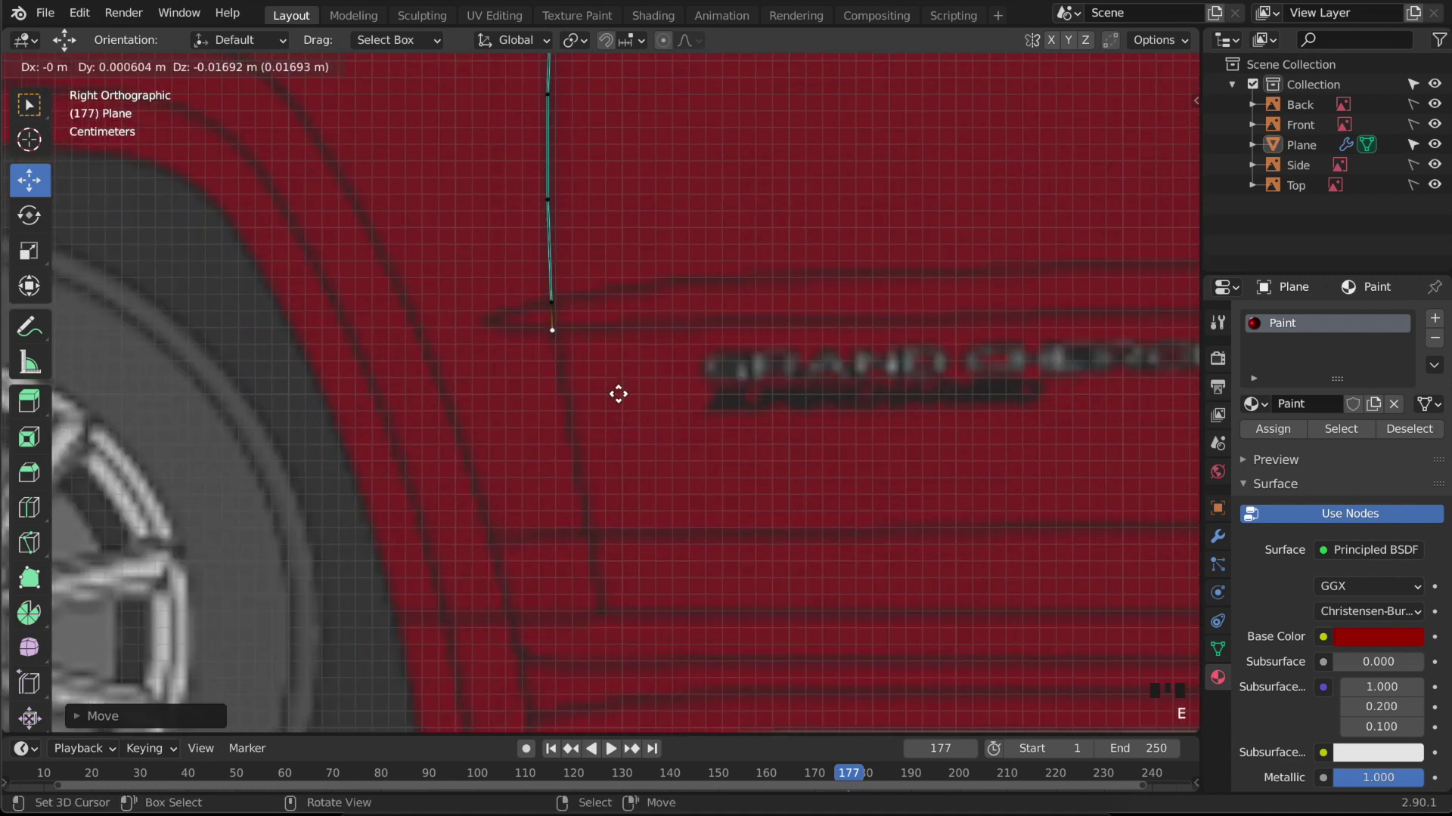
left_click(618, 390)
middle_click_drag(619, 390, 655, 455)
scroll(655, 456, "up", 2)
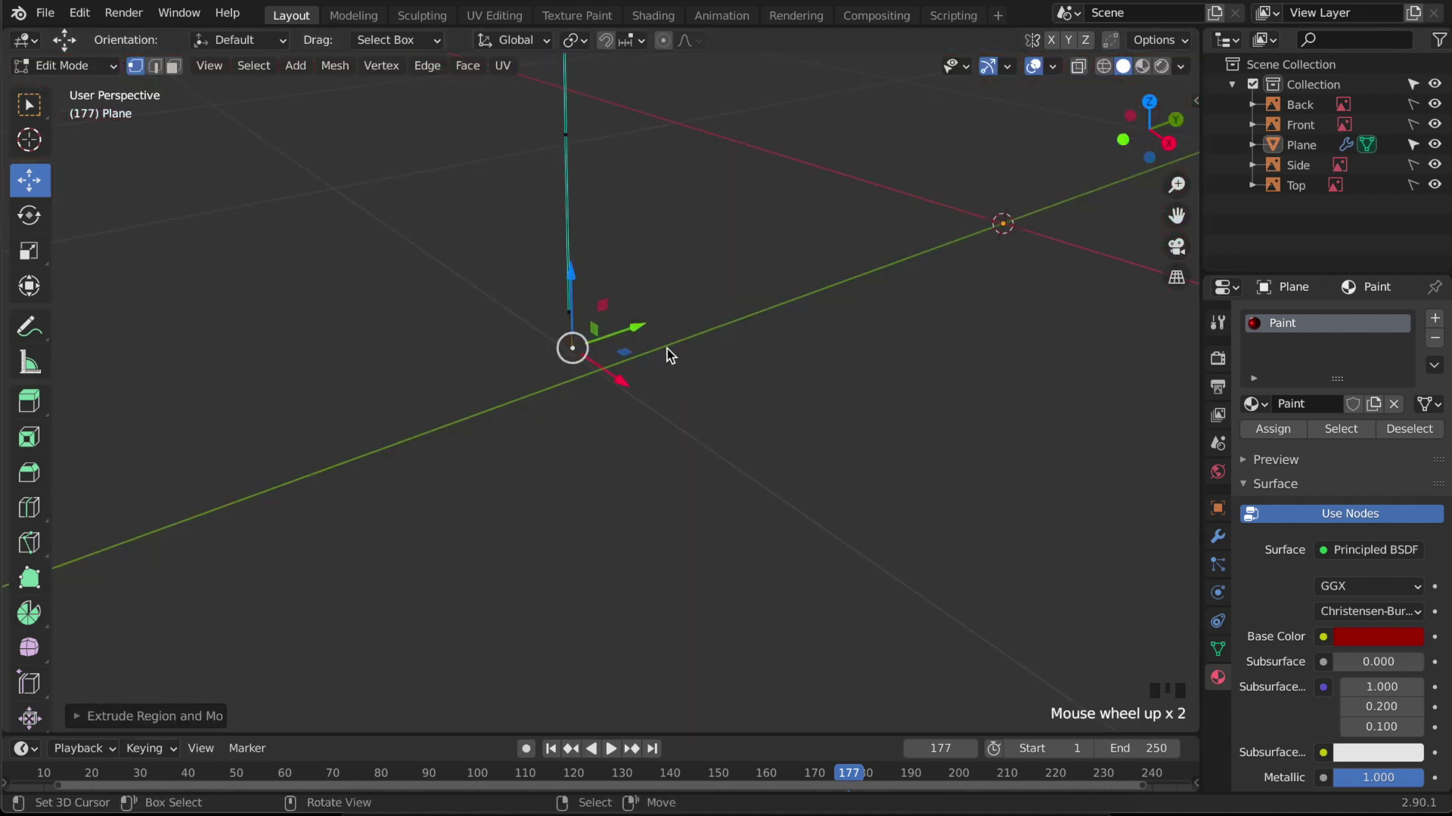
key("KP_7")
left_click_drag(717, 463, 732, 464)
- Select both vertices of the short crease edge and mark it sharp
key("KP_3")
key("Tab")
key("Tab")
middle_click_drag(520, 297, 597, 362)
right_click(645, 392, "shift")
key("ctrl+e")
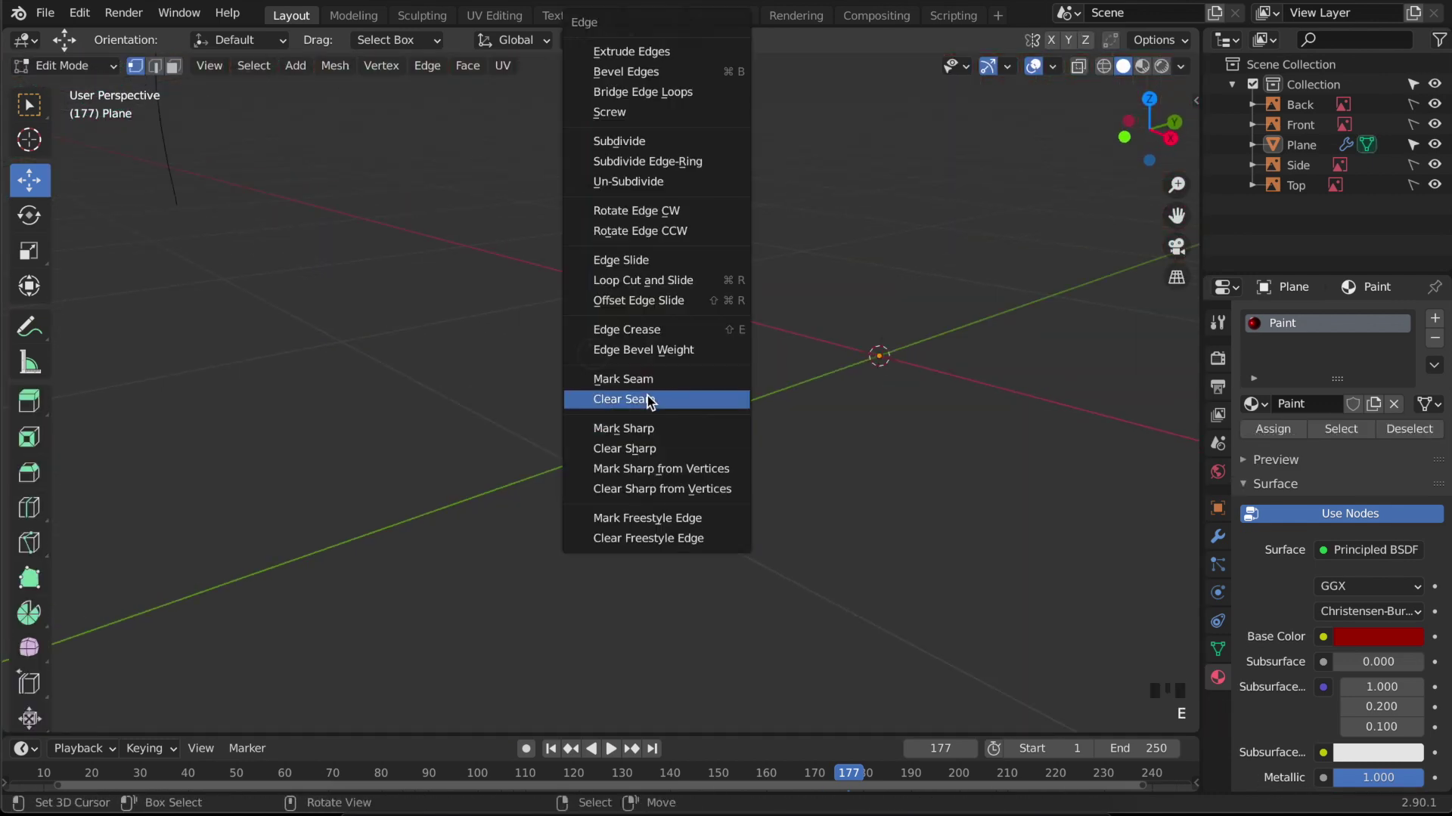
left_click(642, 427)
- Extrude the outline's end vertex down to the bottom of the door gap and move it inward along X in the front view
key("KP_3")
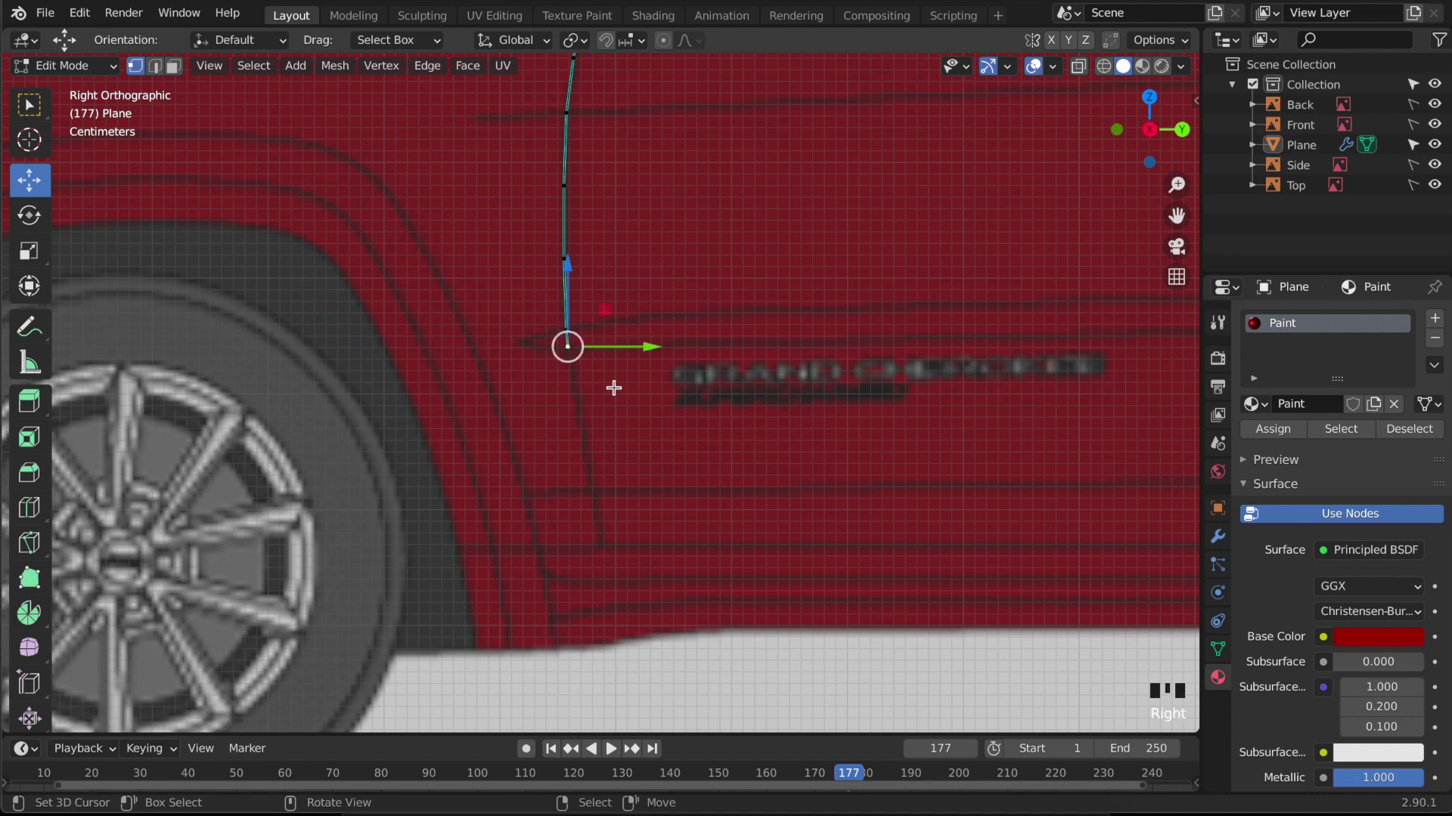
key("e")
left_click(639, 537)
key("KP_1")
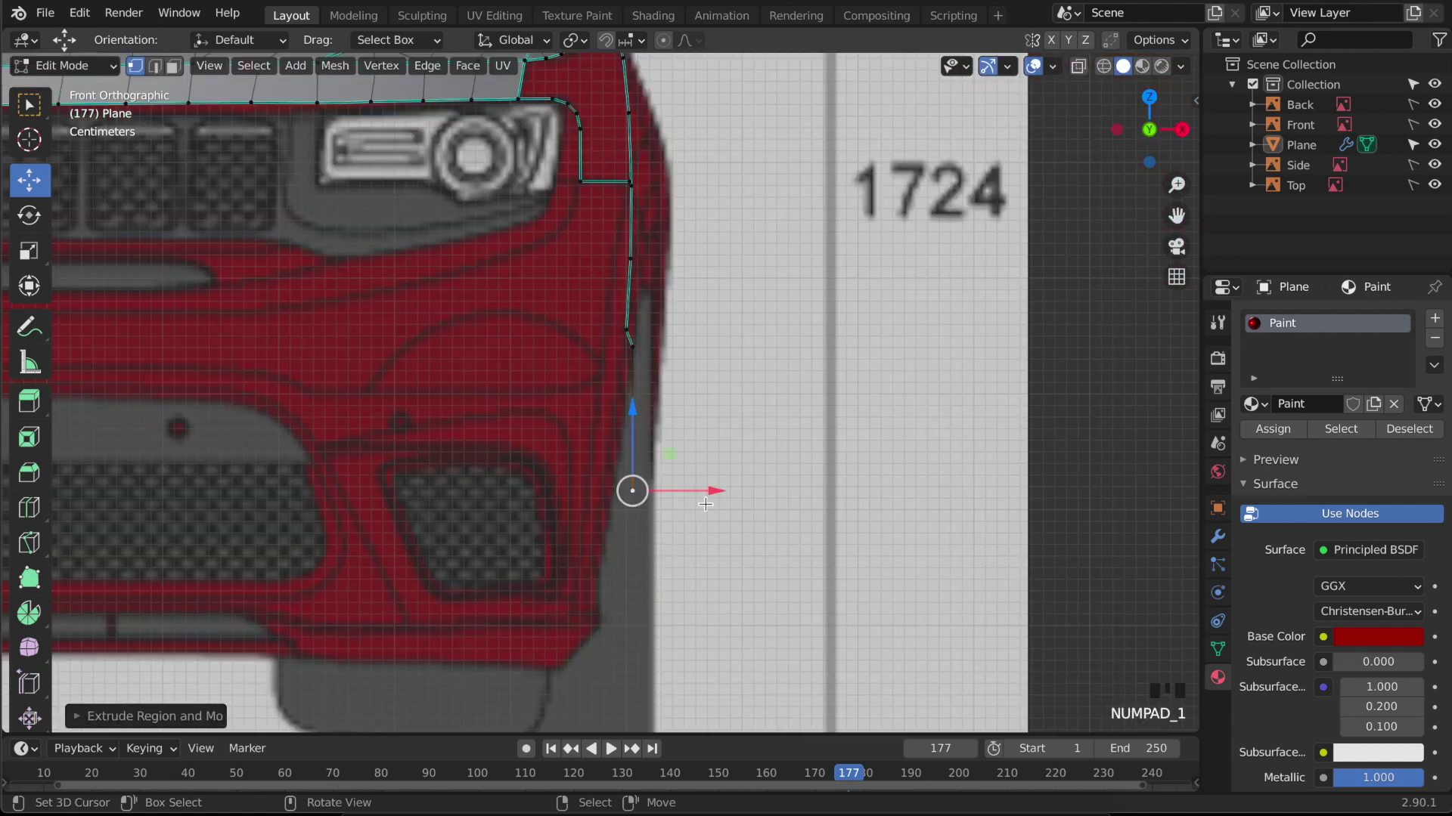
left_click_drag(696, 493, 665, 495)
- Inspect the lowest door-gap edge from behind and mark it sharp
key("KP_3")
scroll(649, 453, "down", 3)
middle_click_drag(648, 454, 324, 538)
scroll(458, 531, "up", 2)
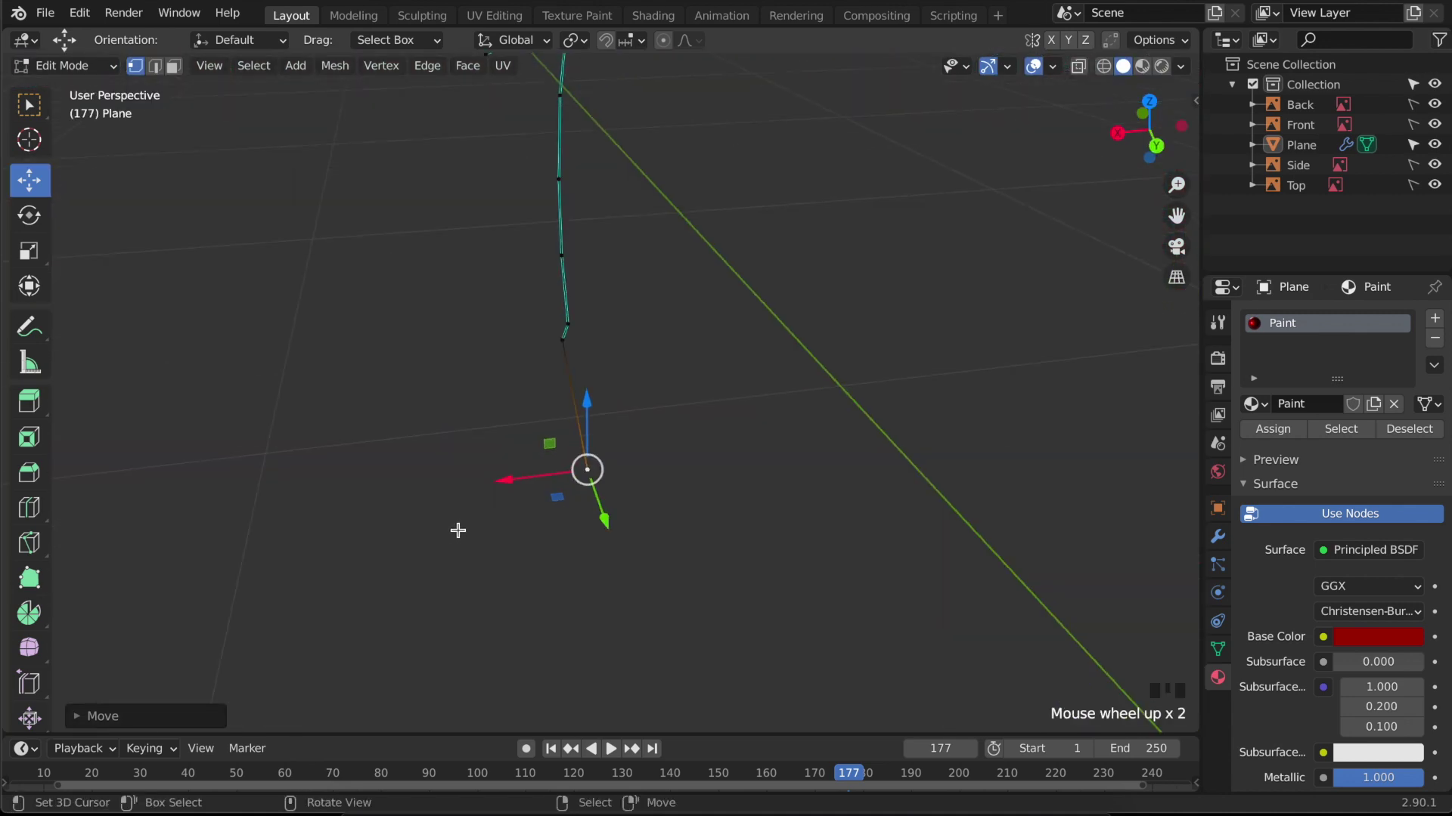
key("KP_3")
key("ctrl+e")
left_click(688, 503)
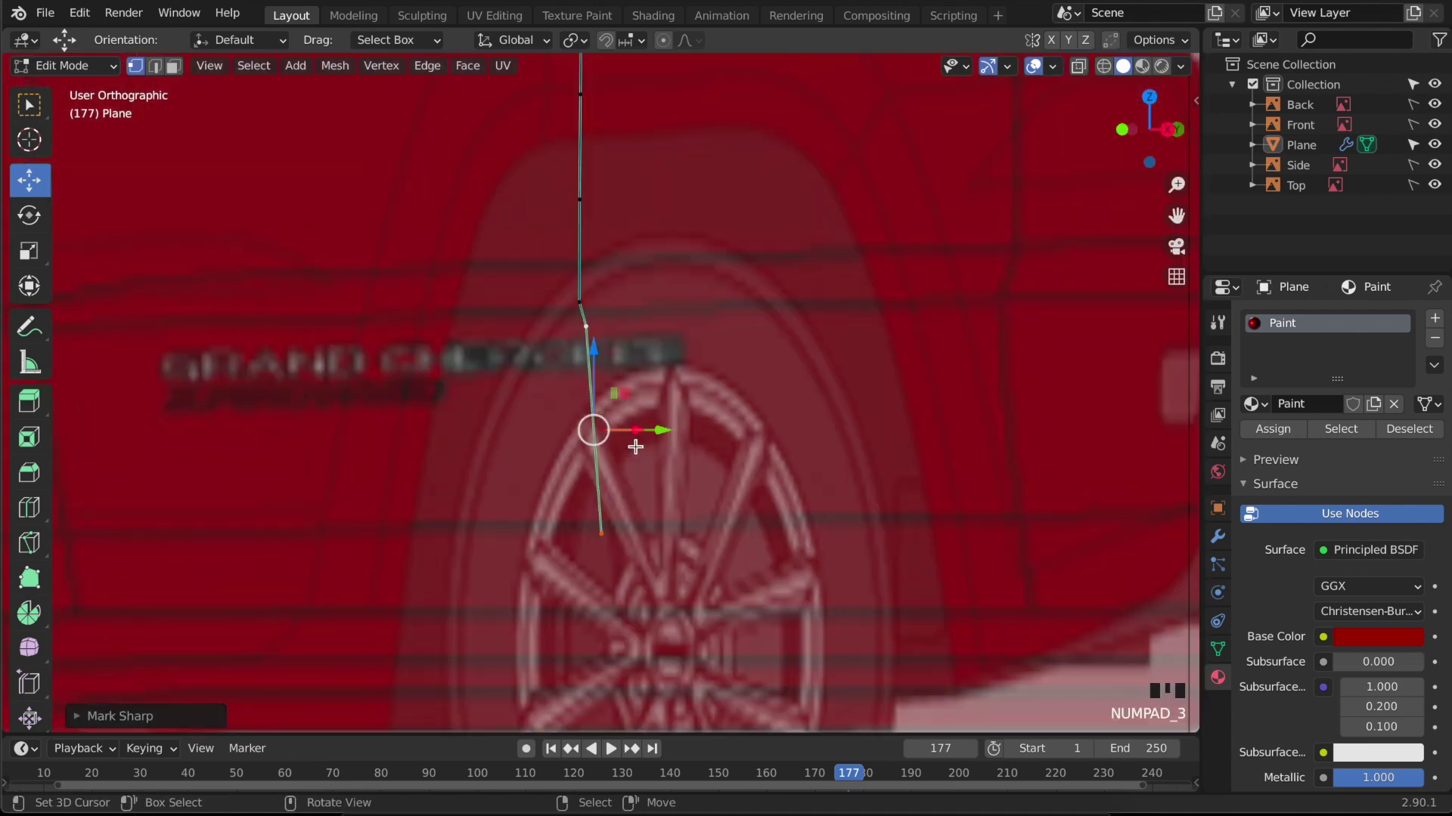
- Cut the lowest door-gap edge at its middle, adjust the added vertex to the body shape and save the file
key("ctrl+r")
left_click(618, 423)
key("ctrl+r")
double_click(585, 439)
left_click_drag(661, 432, 700, 431)
key("KP_1")
key("Tab")
key("ctrl+s")
key("KP_3")
scroll(680, 423, "down", 3)
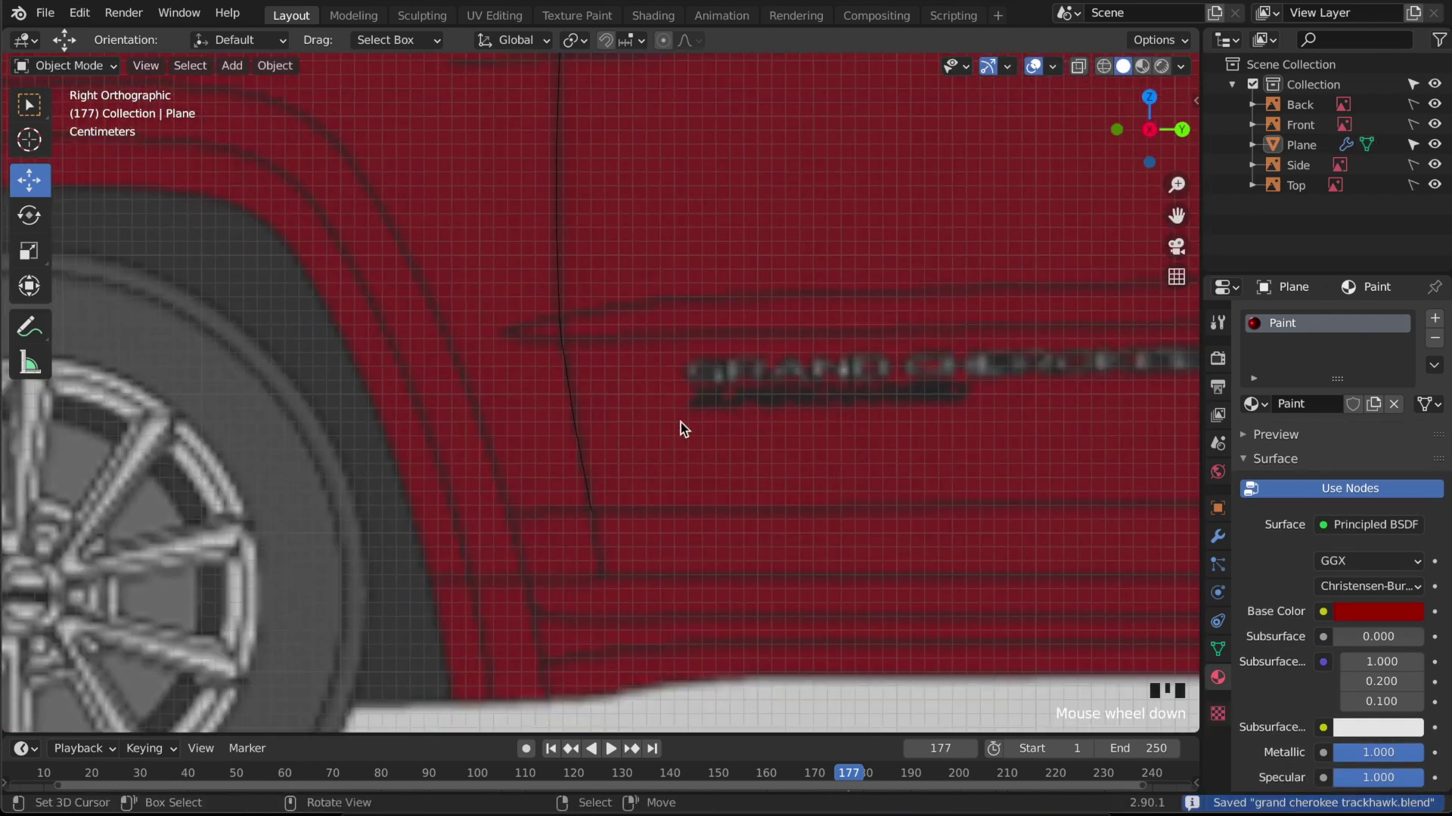
- Extrude the door gap's bottom vertex forward along Y to the wheel arch line and mark the edge sharp
key("Tab")
key("Tab")
key("Tab")
right_click(592, 484)
key("e")
right_click(678, 457)
left_click_drag(672, 474, 619, 473)
right_click(606, 481, "shift")
key("ctrl+e")
left_click(639, 504)
- Connect the outline's front vertex above the wheel arch to the rear vertex behind the wheel with a new edge
scroll(469, 473, "down", 3)
key("Tab")
key("Tab")
middle_click_drag(284, 400, 304, 406, "shift")
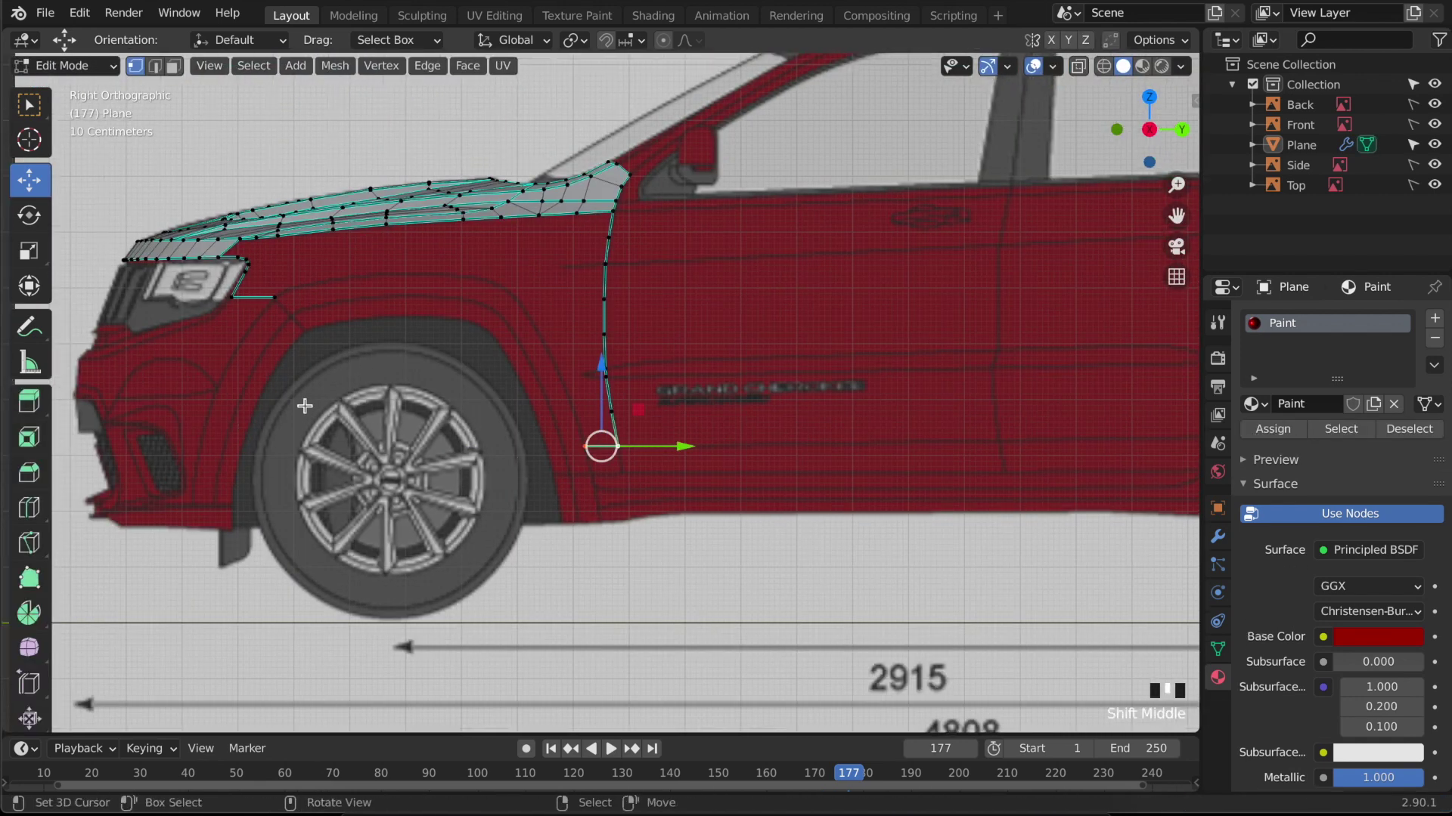
right_click(274, 297)
scroll(543, 529, "down", 2, "shift")
right_click(585, 446, "shift")
key("f")
middle_click_drag(707, 575, 871, 663, "shift")
scroll(690, 528, "up", 1)
key("ctrl+e")
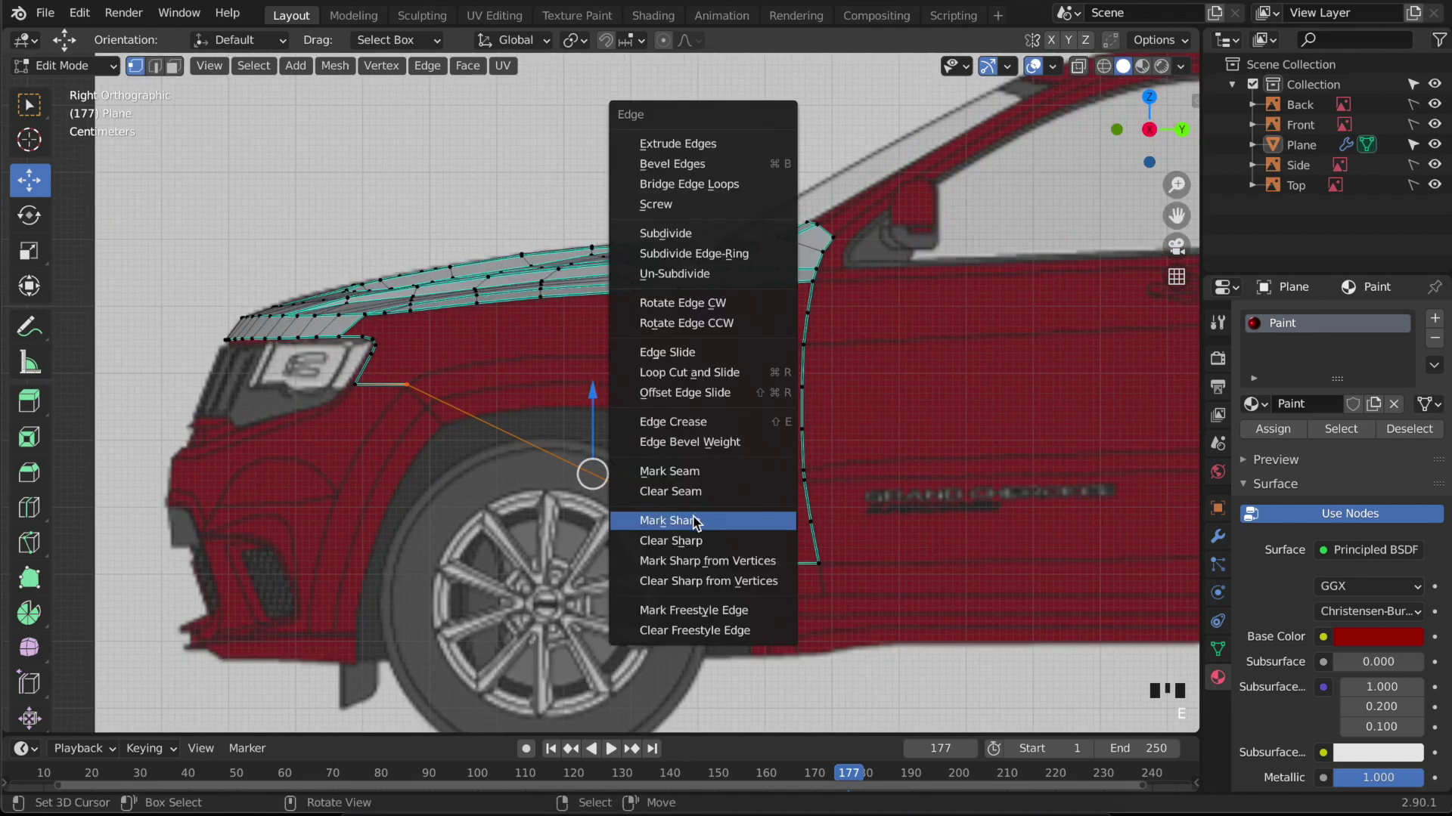
- Cut the wheel arch edge at its middle and move the new vertex onto the front start of the arch line
scroll(597, 527, "down", 2)
key("ctrl+r")
left_click(628, 457)
key("g")
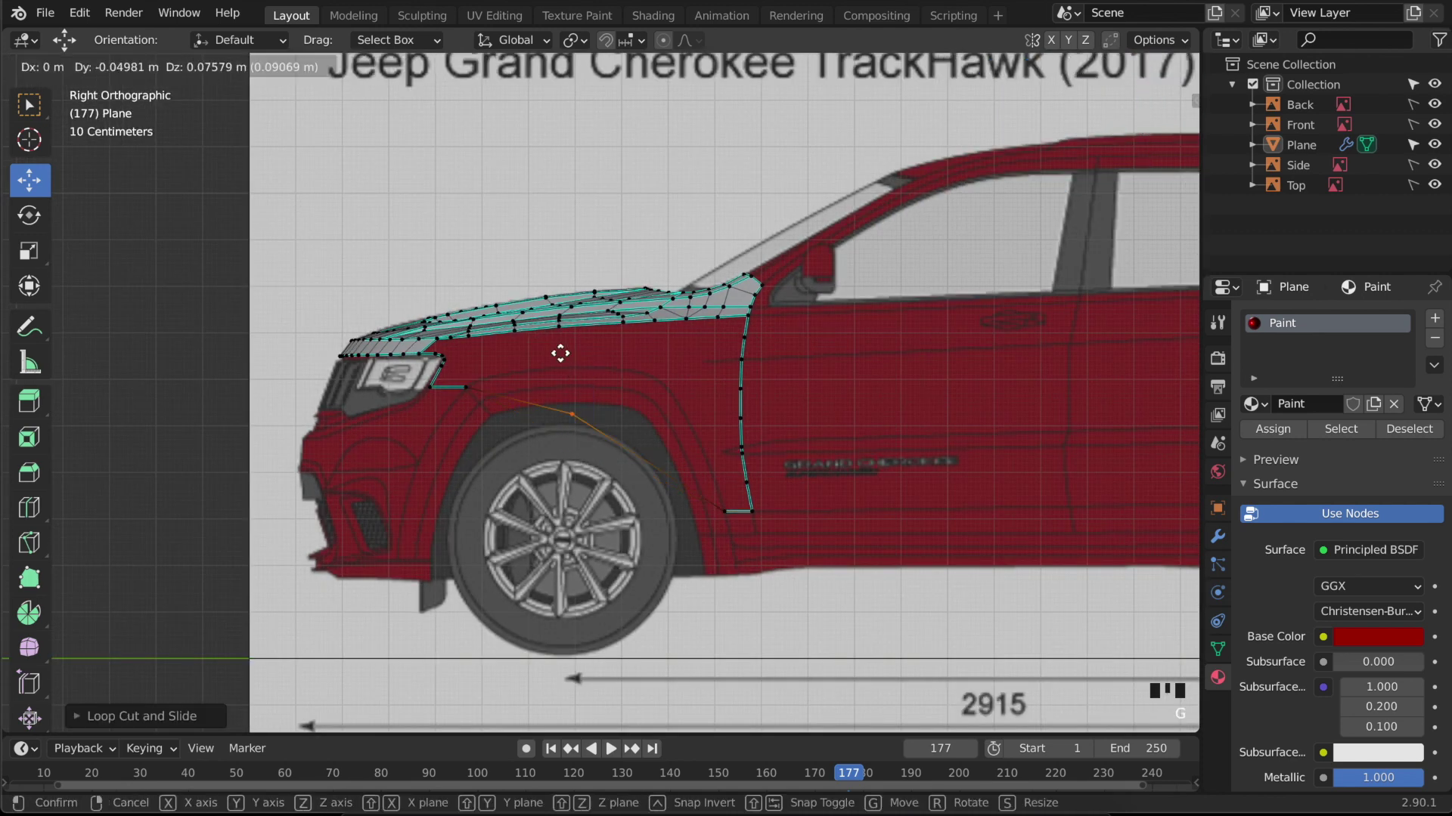
left_click(511, 340)
scroll(512, 356, "up", 6)
key("g")
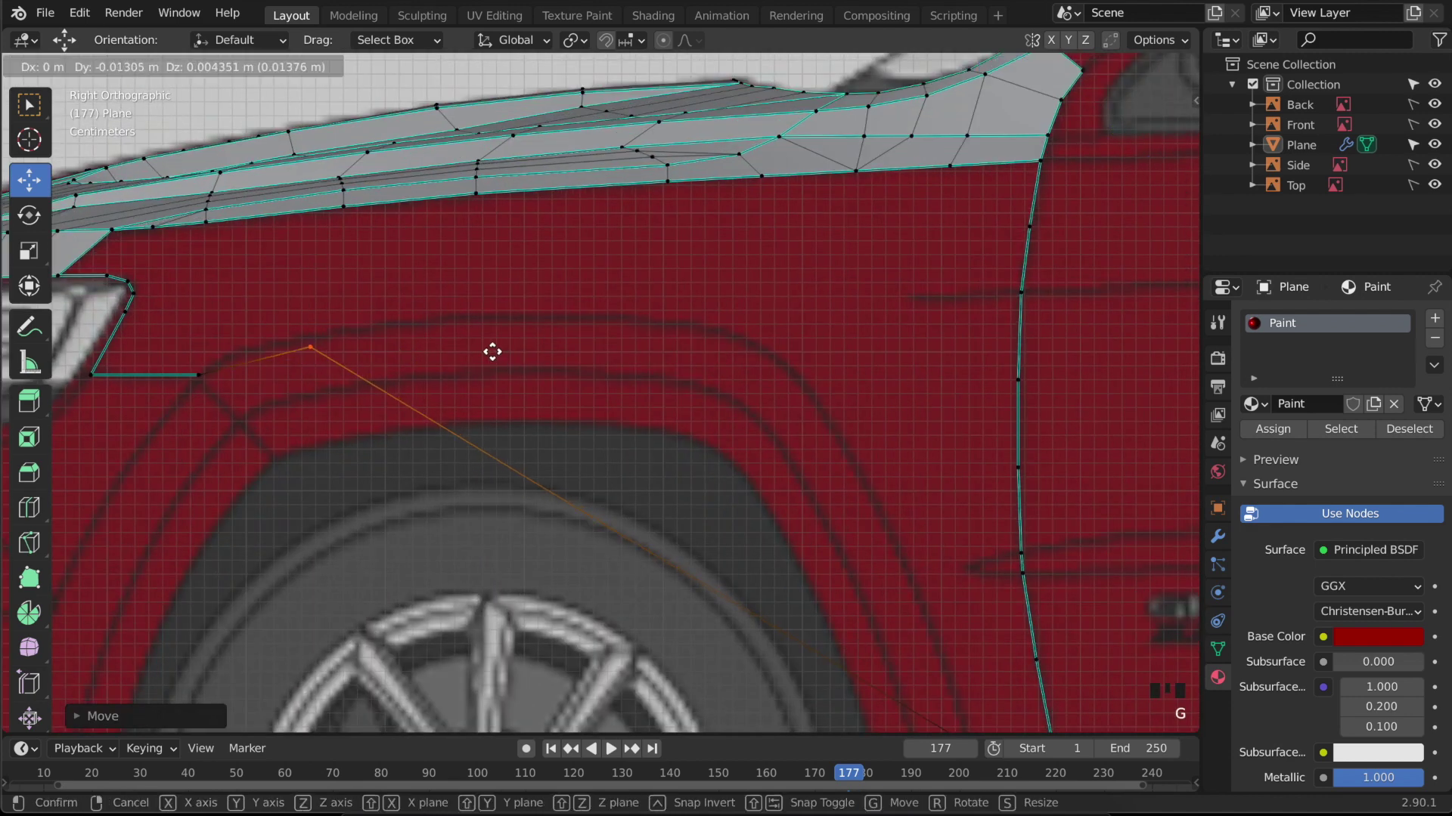
left_click(422, 362)
- Cut the long wheel arch edge and move the added vertices onto the front part of the arch line
scroll(453, 378, "down", 10)
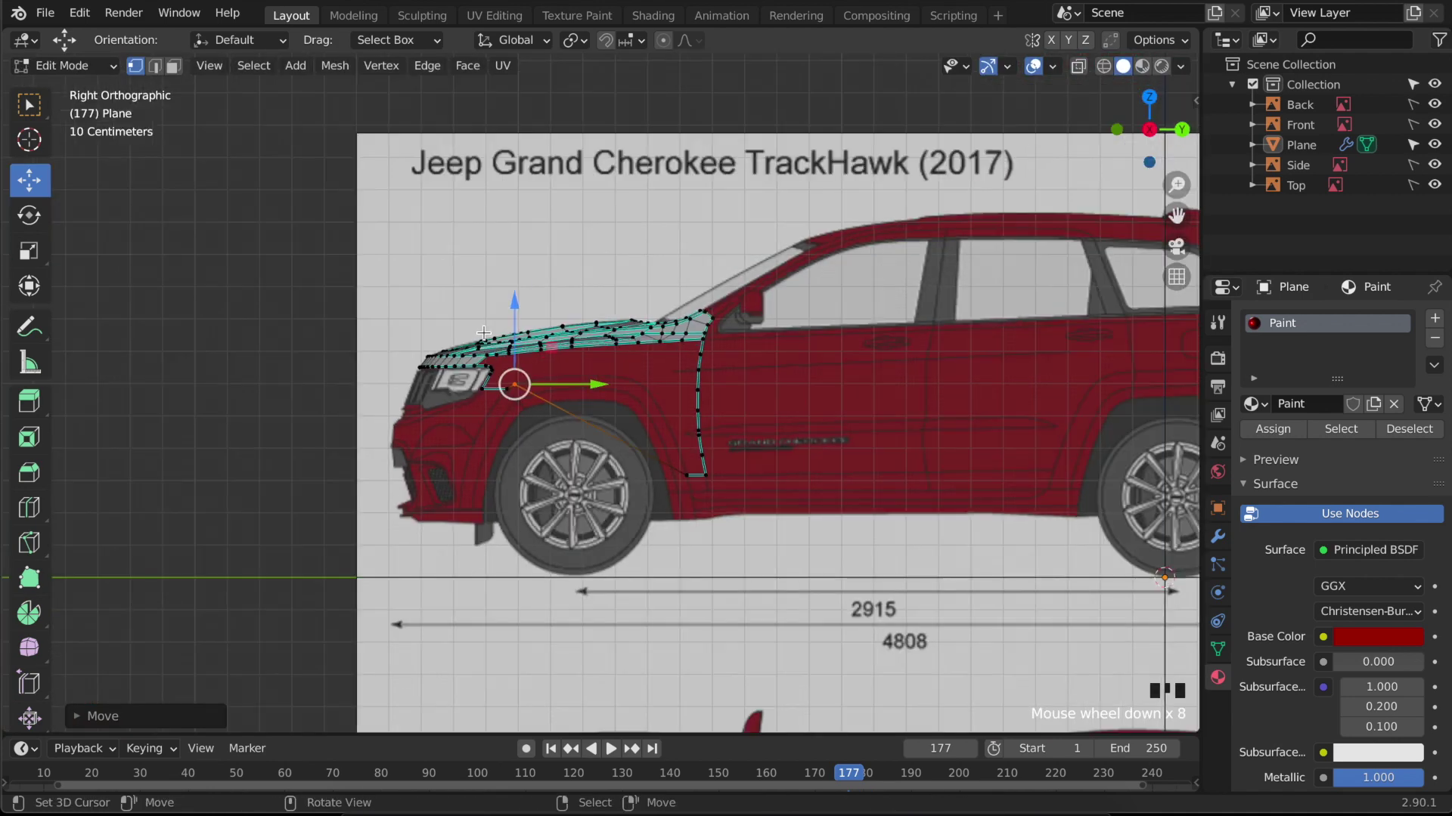
scroll(487, 417, "up", 8)
key("ctrl+r")
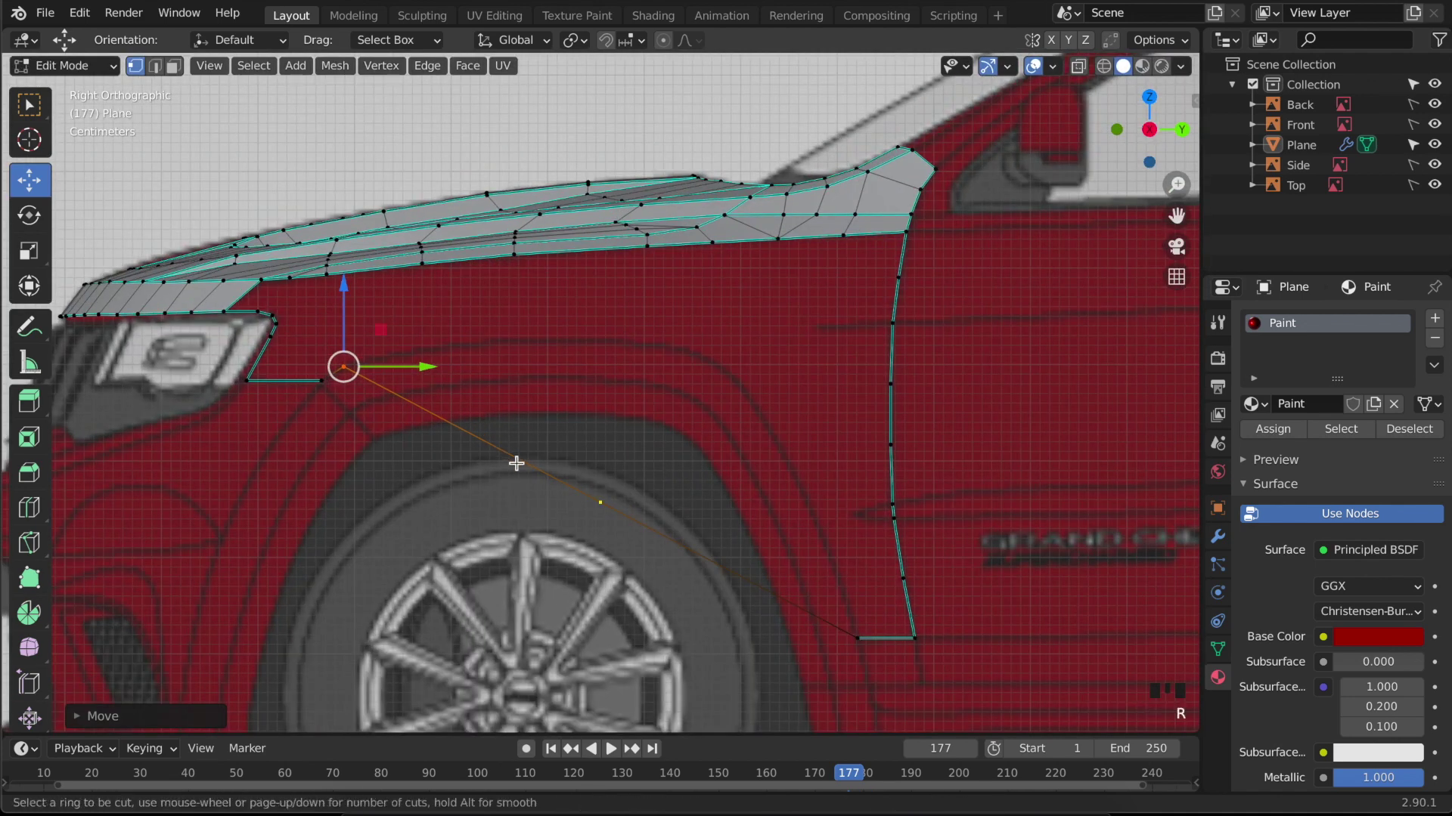
left_click(515, 462)
key("g")
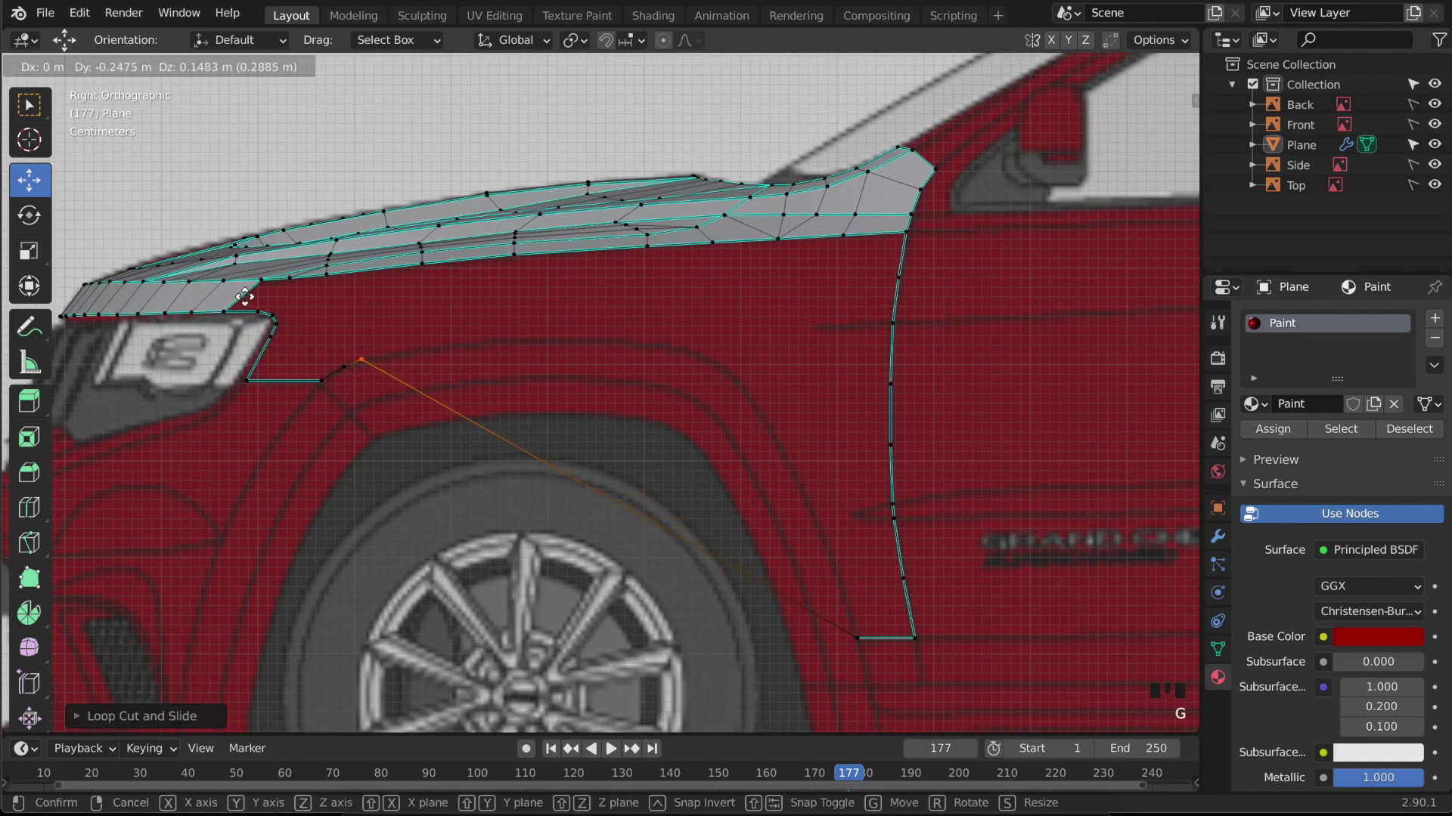
left_click(249, 297)
key("ctrl+z")
key("g")
left_click(430, 433)
- Cut the remaining arch edge, place its vertex at the top of the arch line and adjust the vertex before it
key("super+r")
left_click(619, 460)
key("g")
left_click(505, 315)
key("g")
left_click(514, 321)
right_click(424, 348)
left_click_drag(421, 290, 421, 288)
- Add two more vertices to the long arch edge and place them on the lower rear part of the arch line
key("super+r")
left_click(684, 491)
key("g")
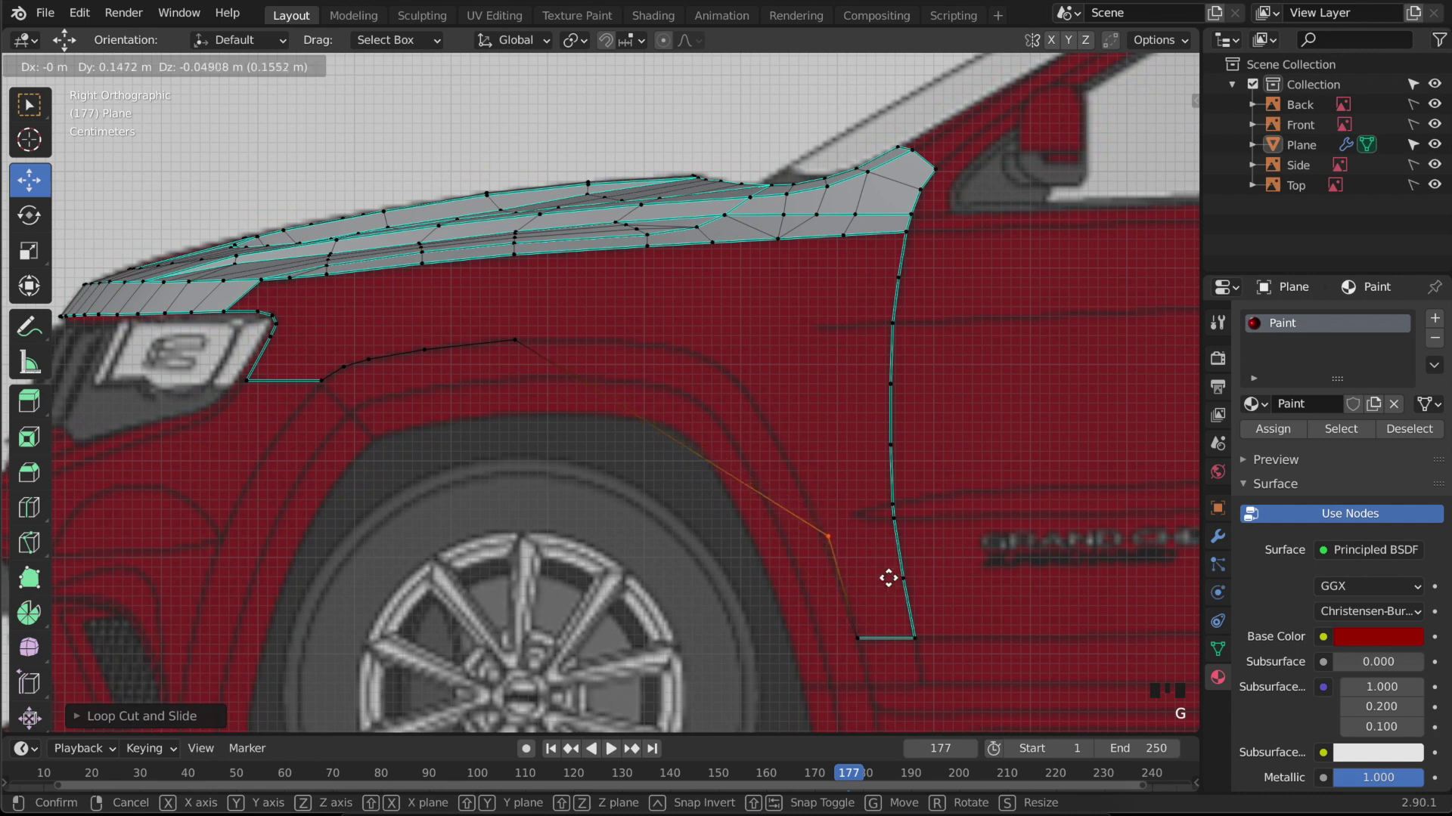
left_click(899, 622)
key("ctrl+r")
left_click(787, 509)
key("g")
left_click(881, 542)
- Cut the remaining long edge twice and place the vertices on the upper rear bend and the top of the arch line
key("ctrl+r")
left_click(667, 428)
key("g")
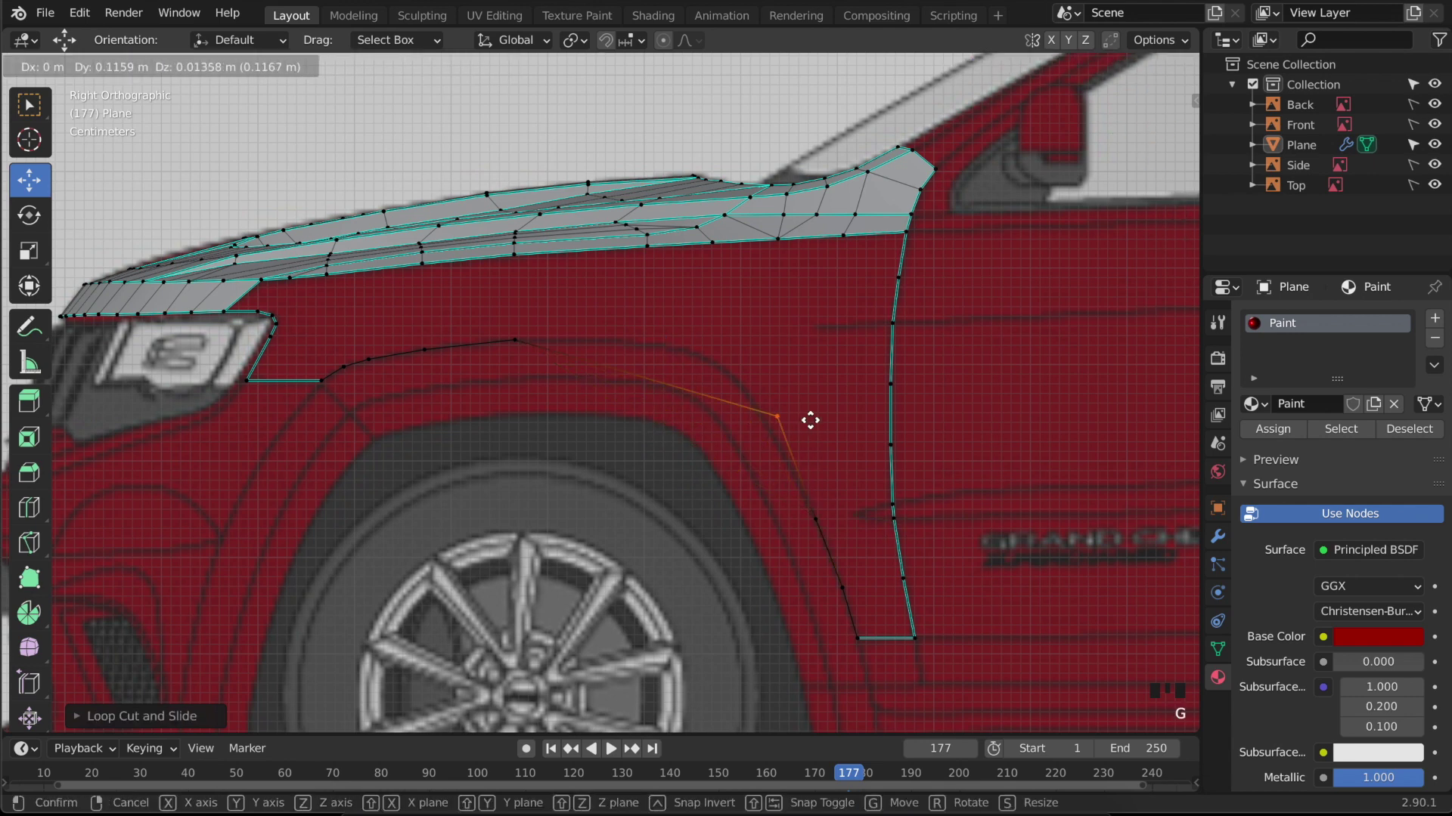
left_click(786, 451)
key("ctrl+r")
left_click(707, 393)
key("g")
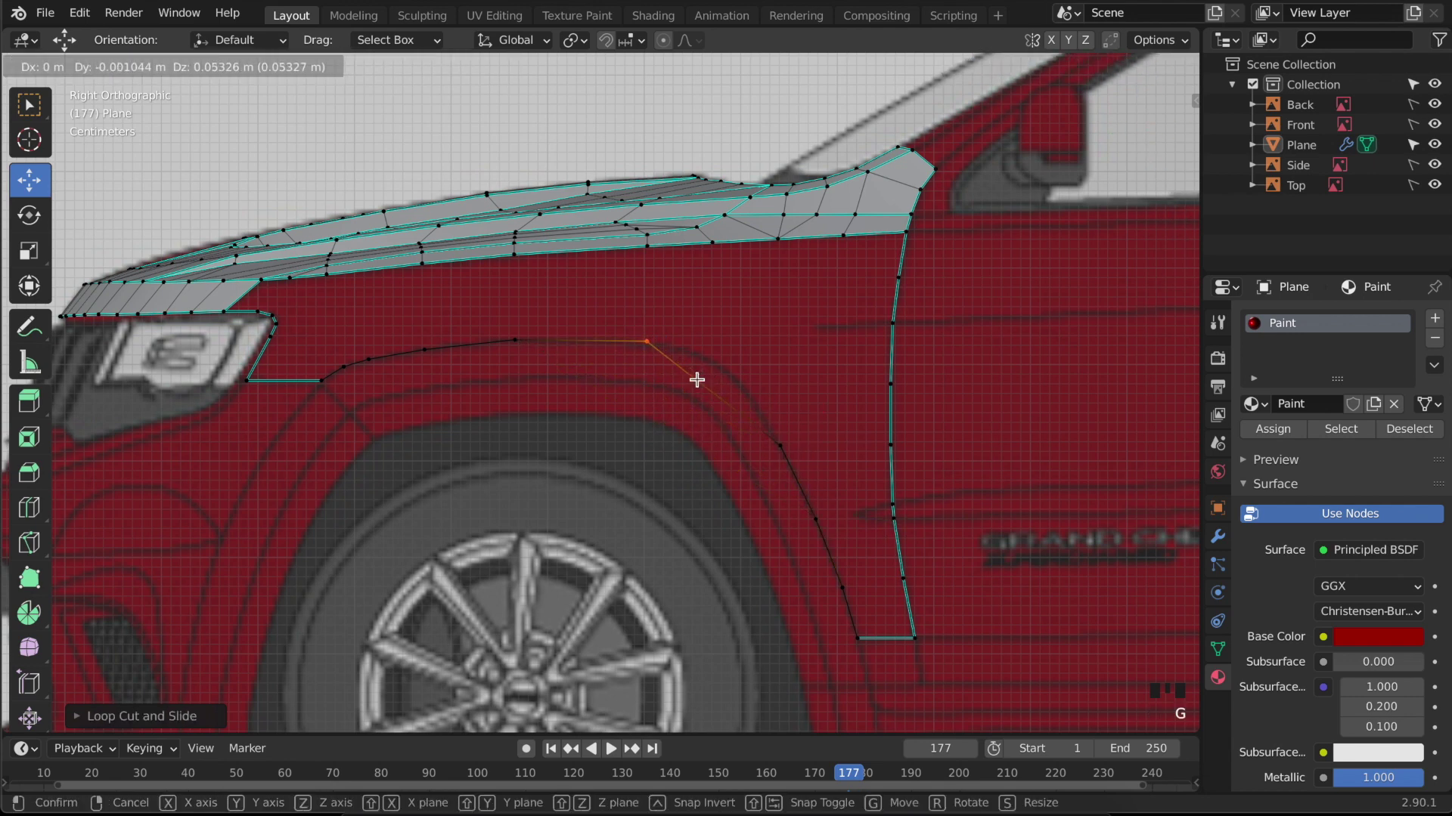
left_click(696, 380)
- Cut the upper rear arch edge with three vertices and move them onto the curved blueprint line
key("ctrl+r")
left_click(737, 409)
key("g")
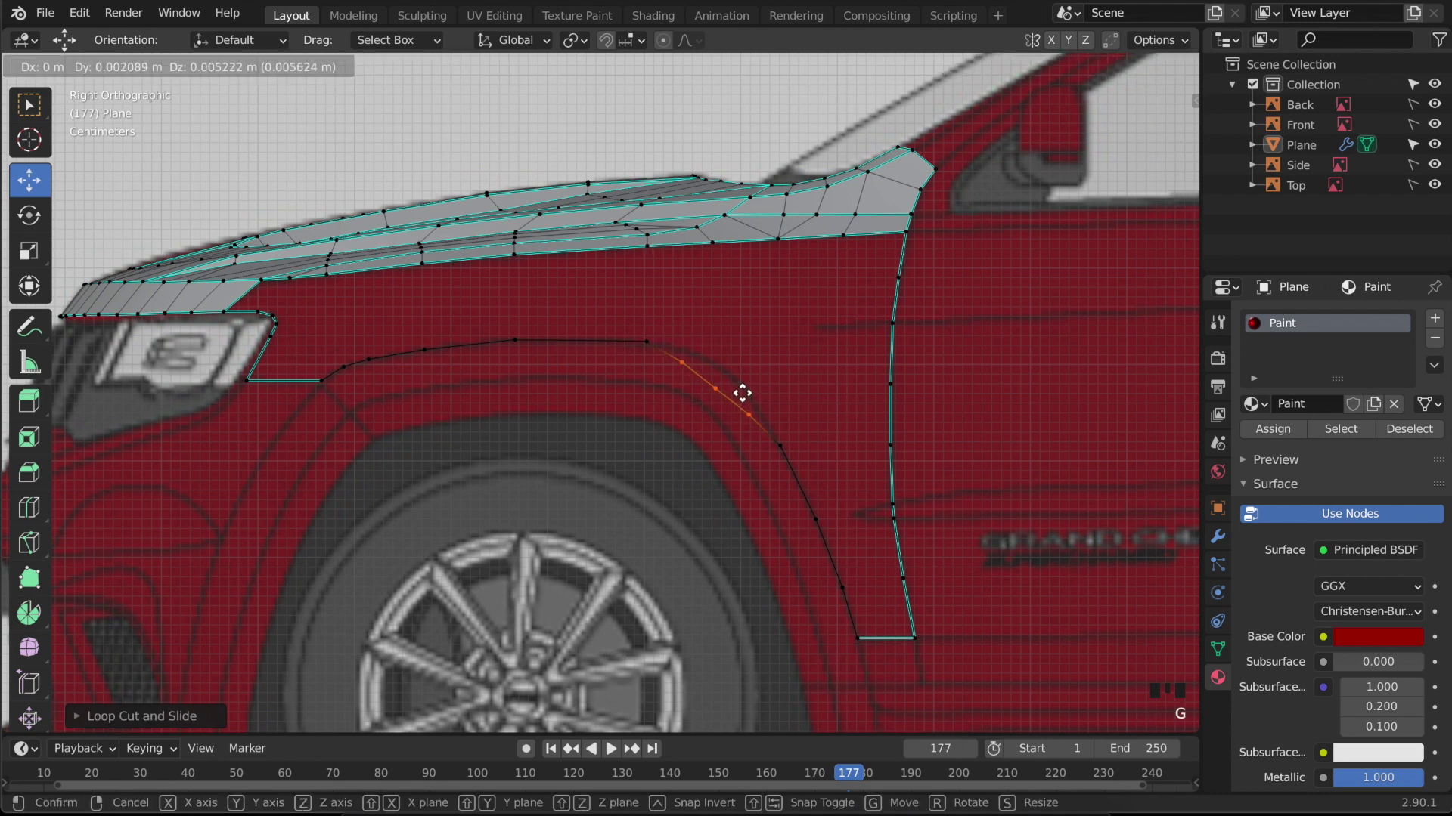
left_click(739, 380)
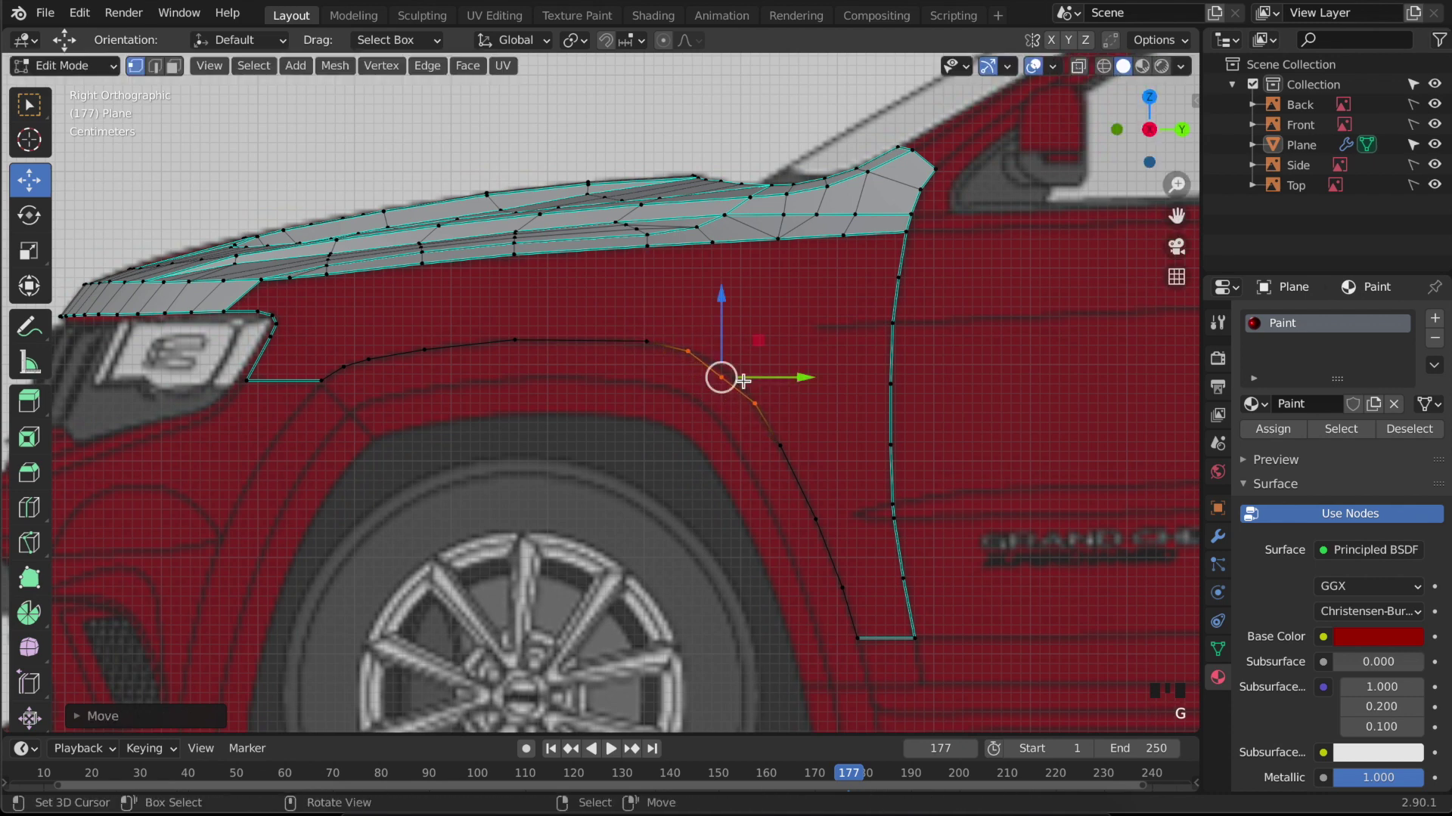
key("g")
left_click(772, 367)
- Mark the whole wheel arch outline as sharp
key("ctrl+e")
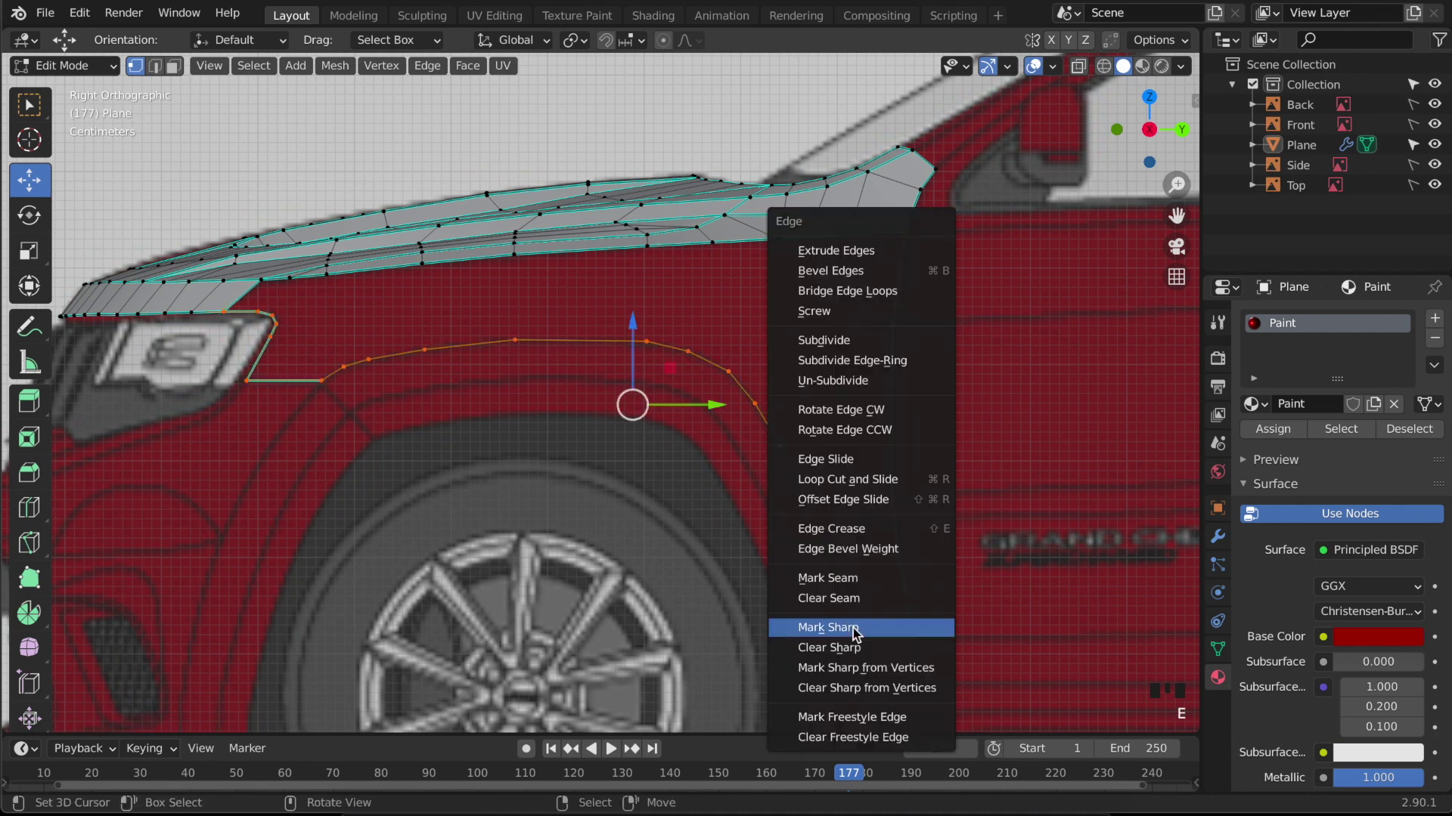
left_click(790, 626)
key("Tab")
key("Tab")
- In top view, move the wheel arch line's vertices outward along X and rotate them to follow the body side
key("KP_7")
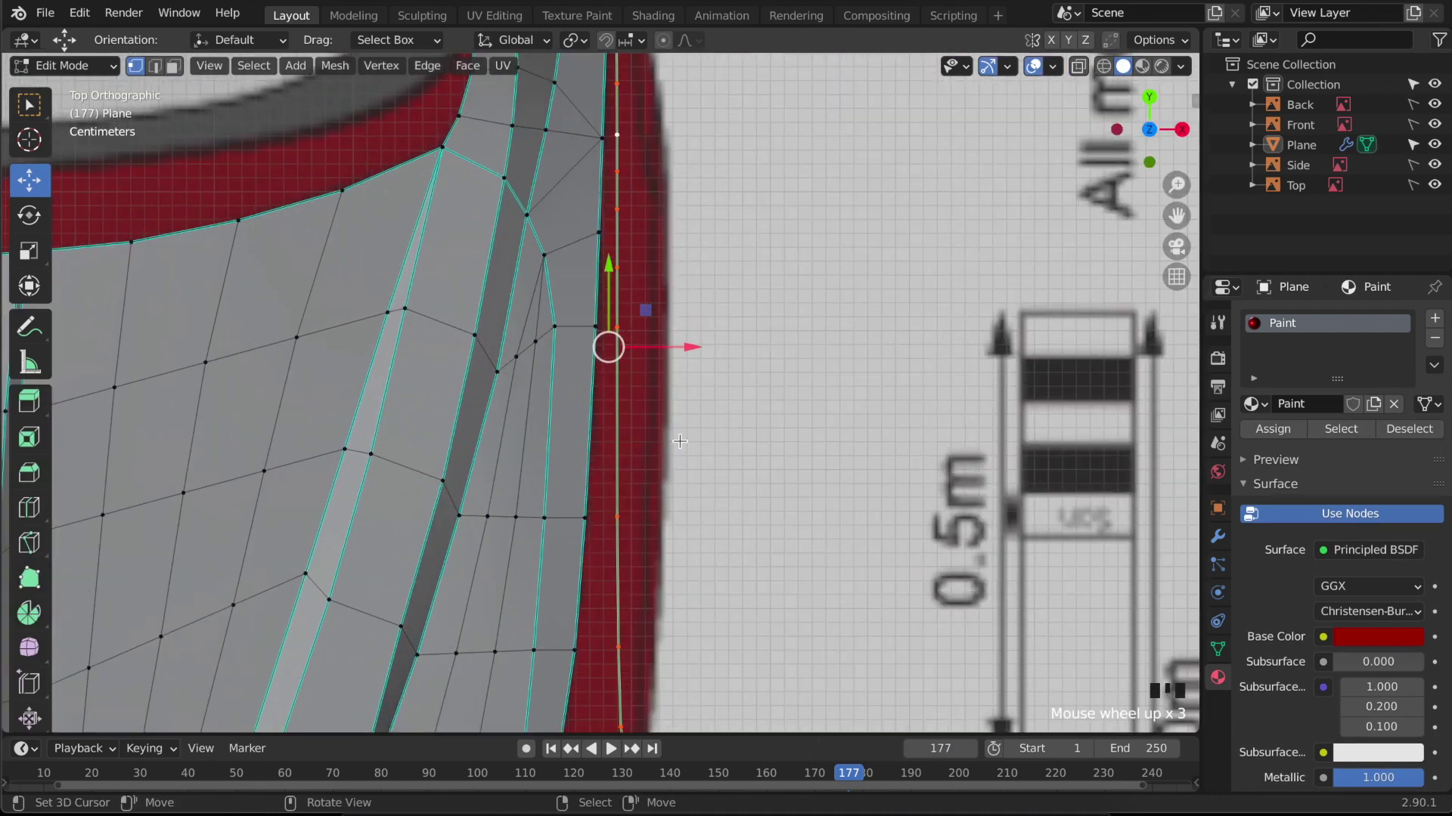
scroll(629, 476, "down", 2)
right_click(617, 654)
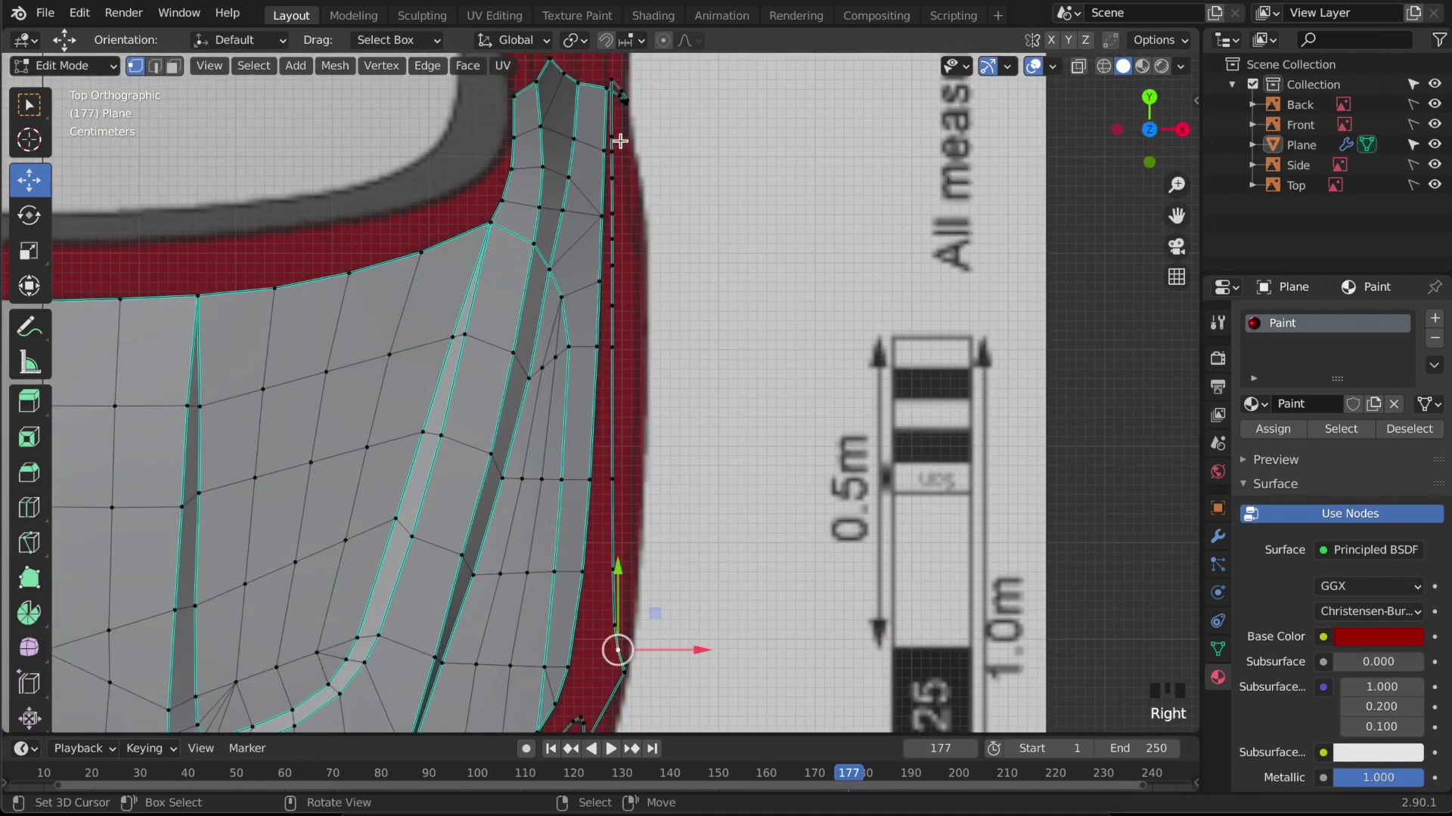
right_click(610, 78, "super")
left_click_drag(684, 331, 700, 330)
key("r")
left_click(712, 293)
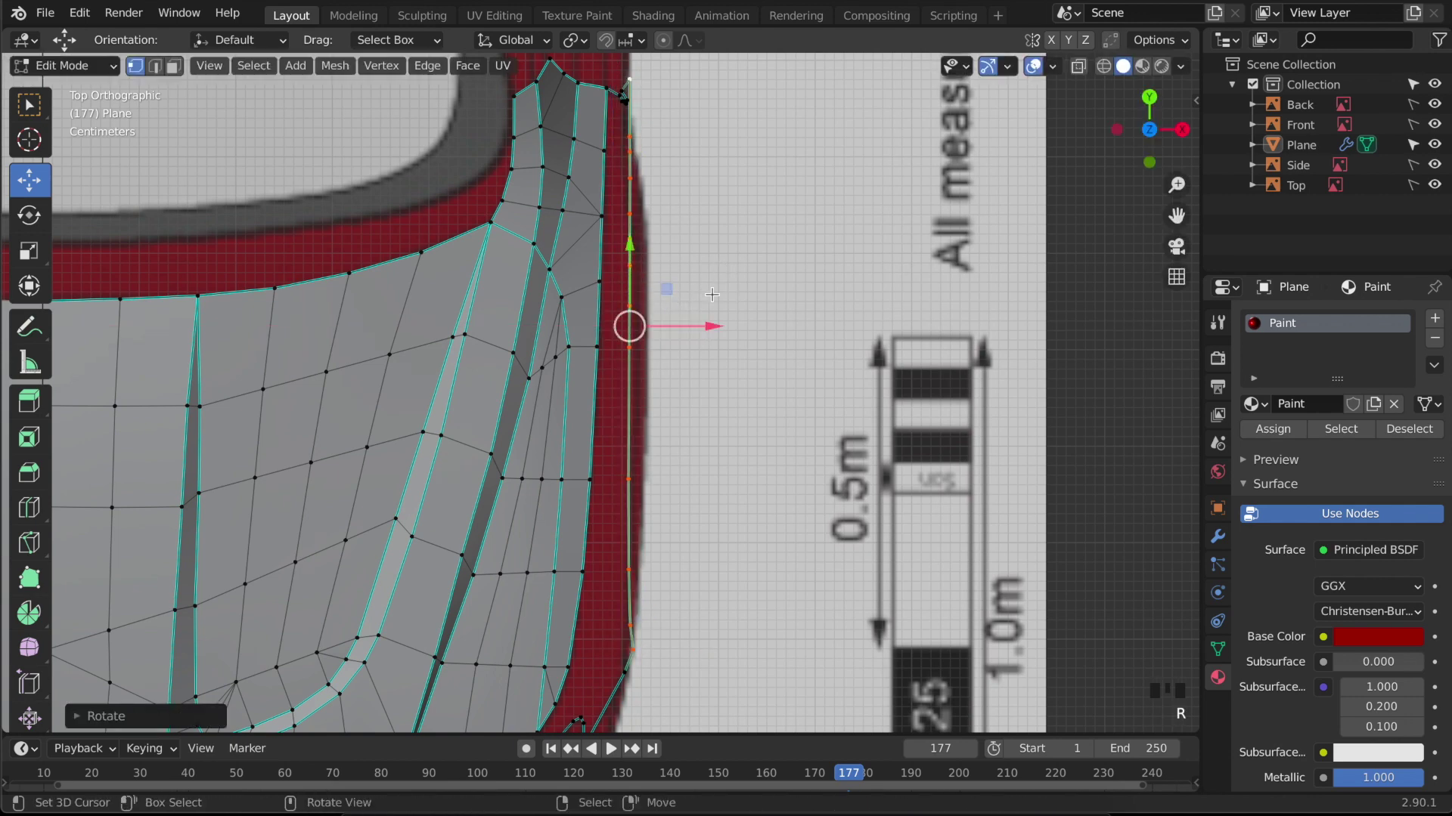
left_click_drag(702, 336, 711, 326)
- Adjust the front vertices of the arch line along X to the body side in top view
left_click(639, 651)
left_click_drag(681, 652, 664, 569)
left_click(639, 625)
right_click(637, 571)
- Shift the rear outline vertices near the door gap along X toward the tapering body side in top view
middle_click_drag(674, 333, 675, 567, "shift")
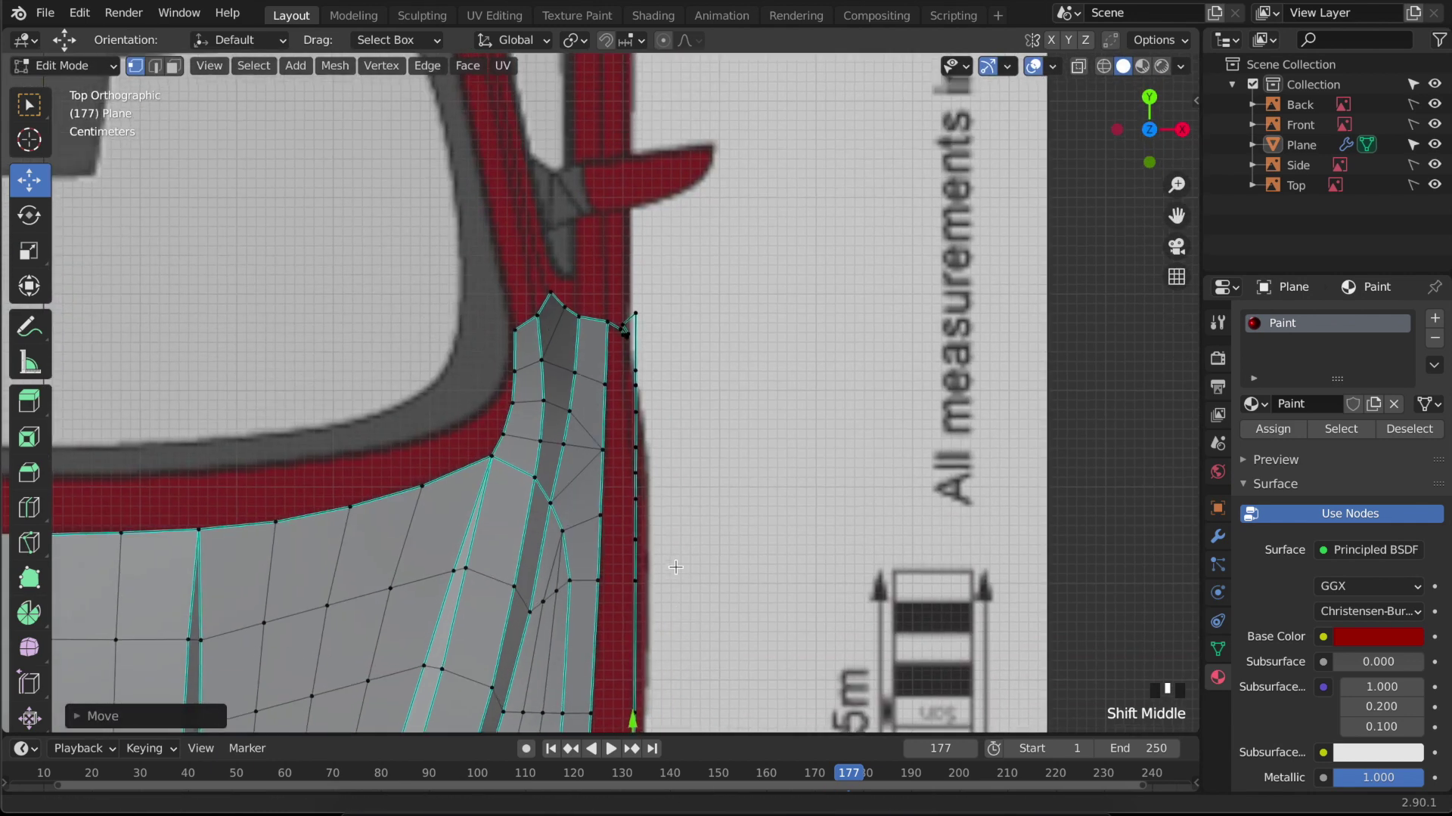
scroll(675, 567, "up", 2)
right_click(635, 313)
right_click(652, 524)
left_click_drag(698, 523, 687, 479)
right_click(653, 490)
right_click(653, 438)
right_click(652, 379, "ctrl")
right_click(652, 296, "shift")
left_click_drag(710, 377, 686, 300)
- Fine-tune the individual rear outline vertices along X until they form a smooth curve inside the body side
right_click(639, 438, "shift")
right_click(639, 400, "shift")
right_click(639, 378, "shift")
right_click(642, 436)
left_click_drag(688, 433, 690, 434)
right_click(649, 489)
left_click_drag(691, 488, 691, 519)
right_click(658, 519)
right_click(655, 427)
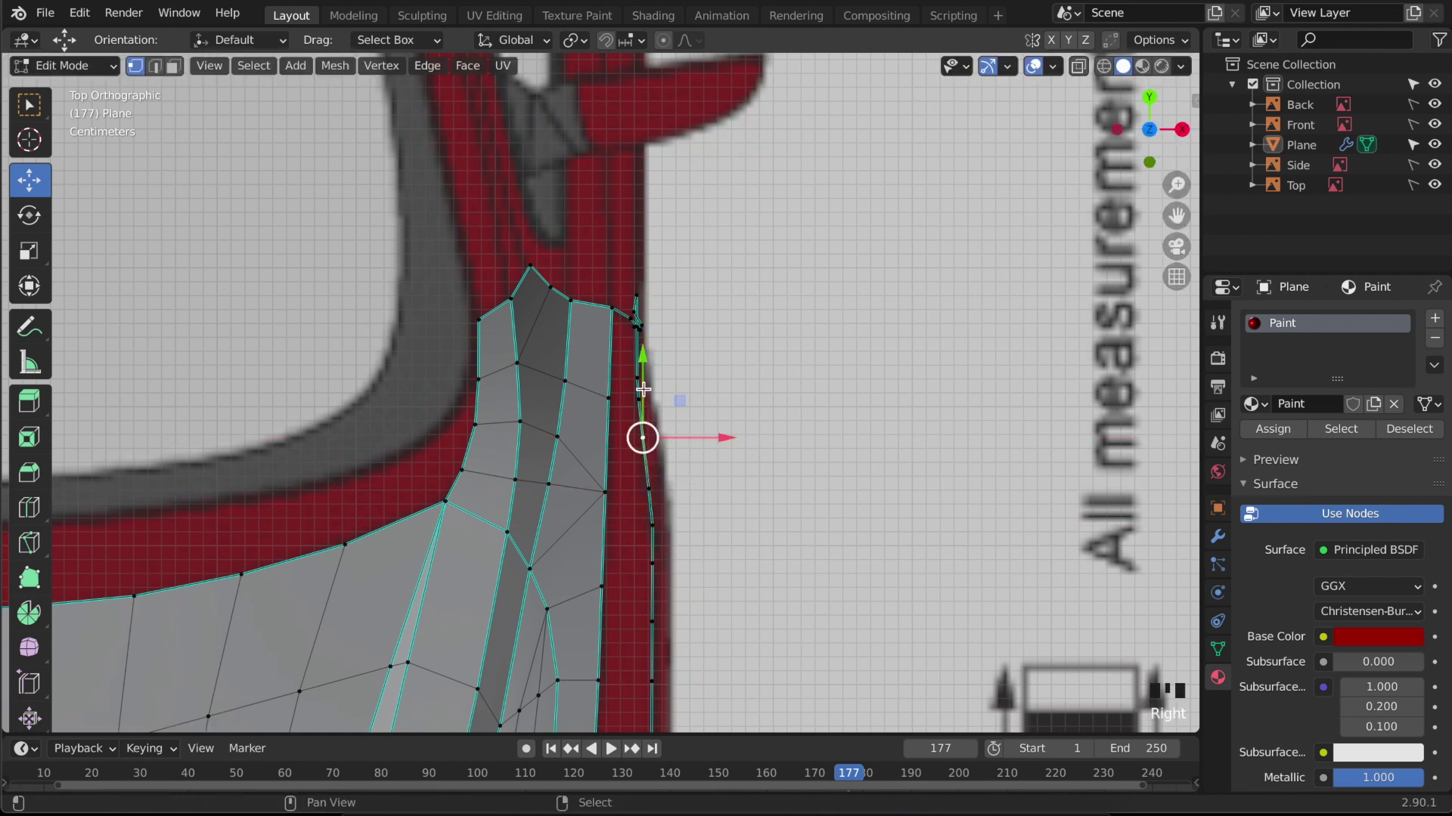
left_click_drag(677, 396, 678, 396)
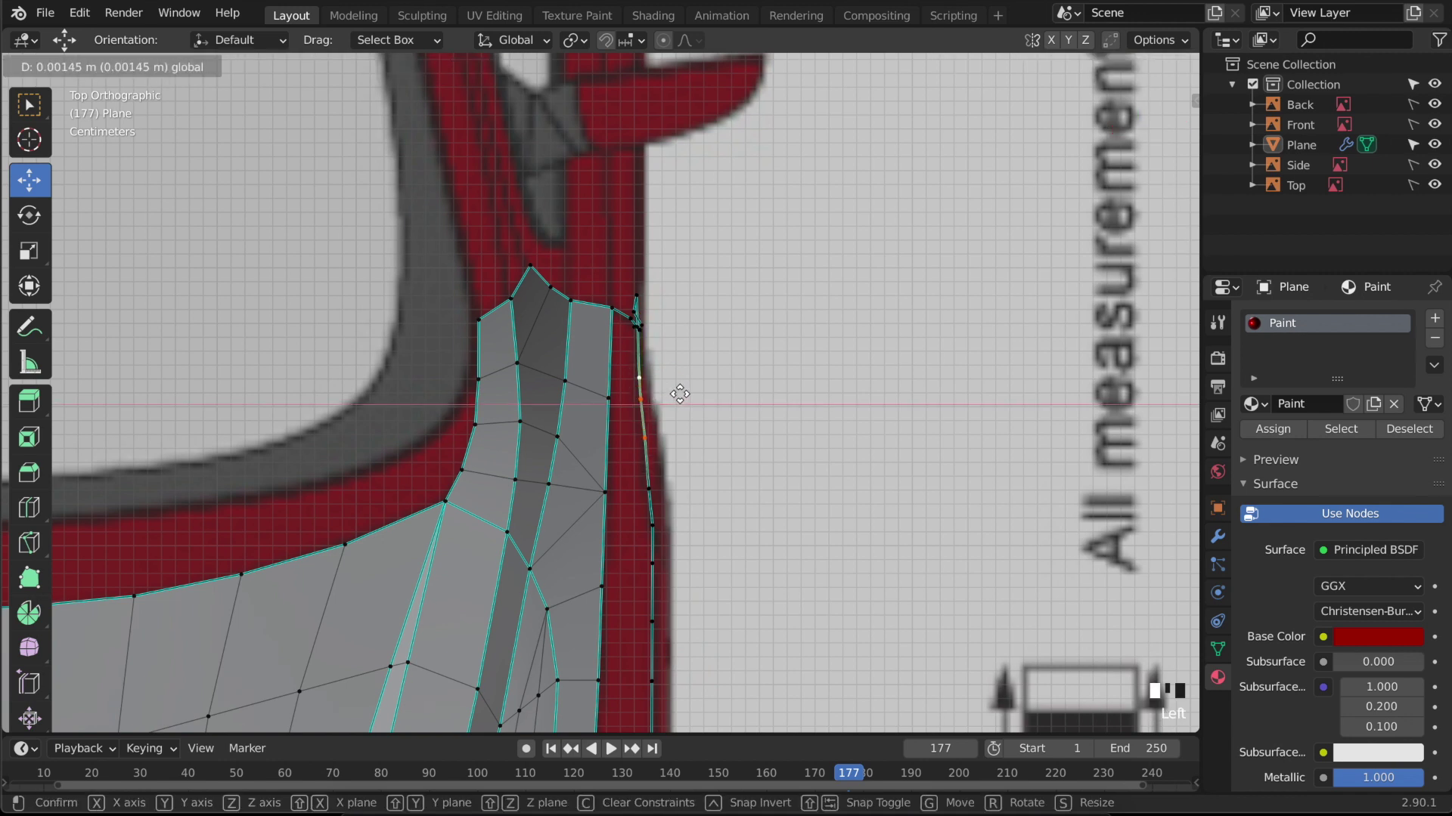
left_click_drag(680, 394, 679, 394)
right_click(650, 489)
left_click_drag(690, 488, 690, 520)
right_click(656, 522)
- Save the file and view the smoothed fender outline from an angle in Object Mode
key("KP_3")
scroll(680, 514, "down", 5)
middle_click_drag(679, 553, 638, 638)
key("Tab")
key("ctrl+s")
middle_click_drag(700, 499, 664, 467)
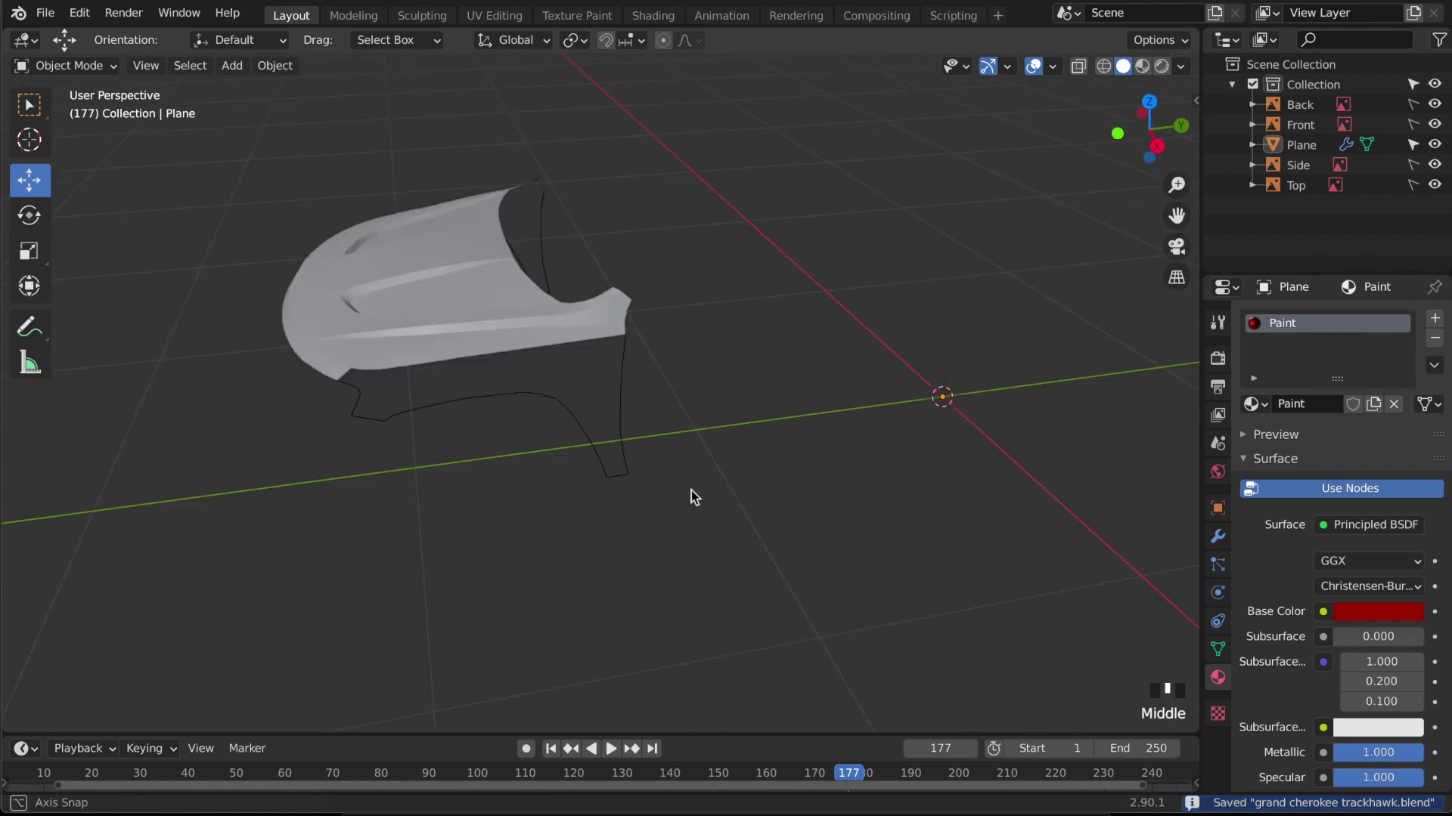
- Extrude the door gap's upper vertex forward along Y to the start of the upper body crease
key("KP_3")
scroll(713, 456, "up", 5)
key("Tab")
right_click(655, 309)
key("e")
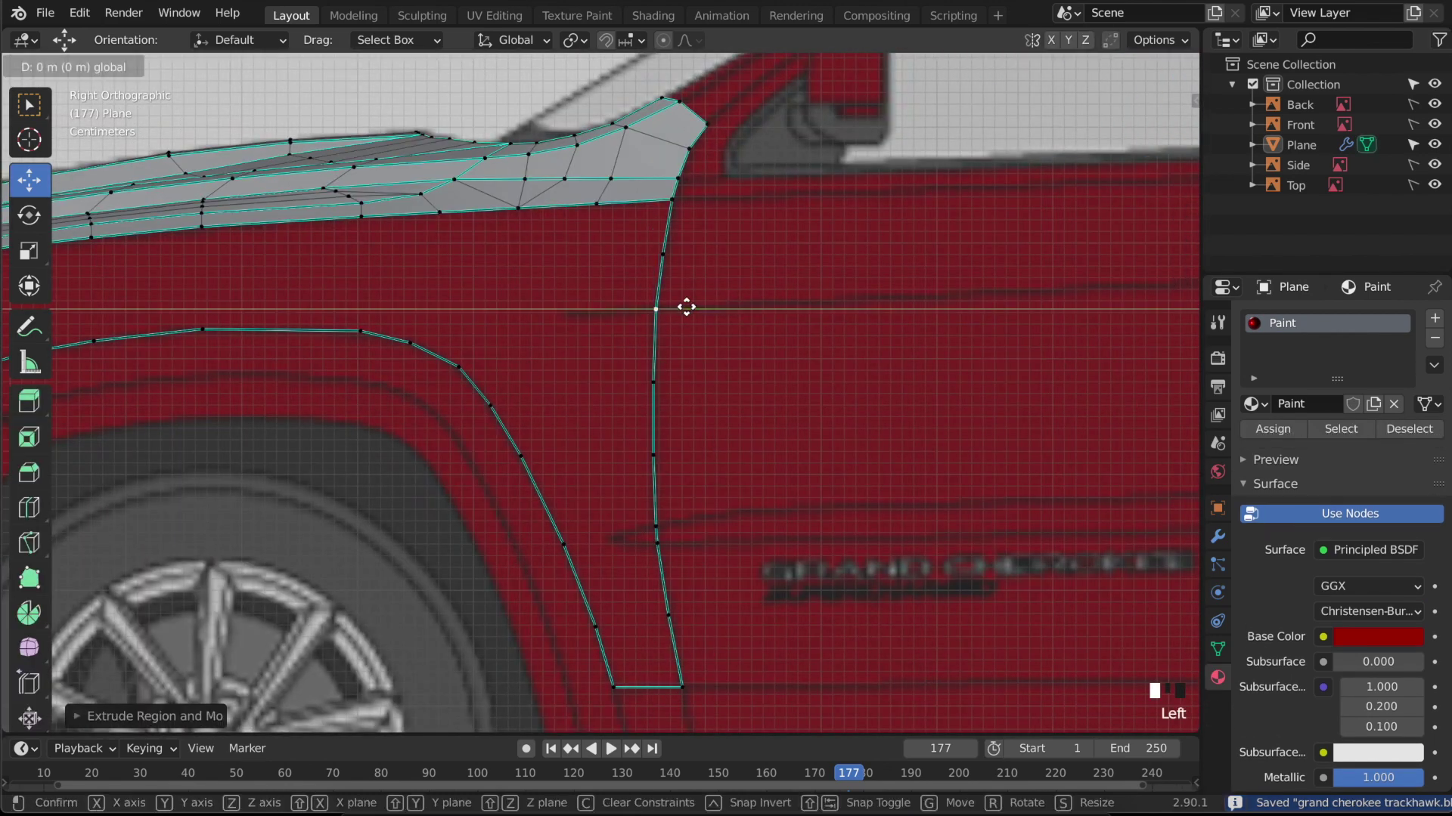
left_click(637, 310)
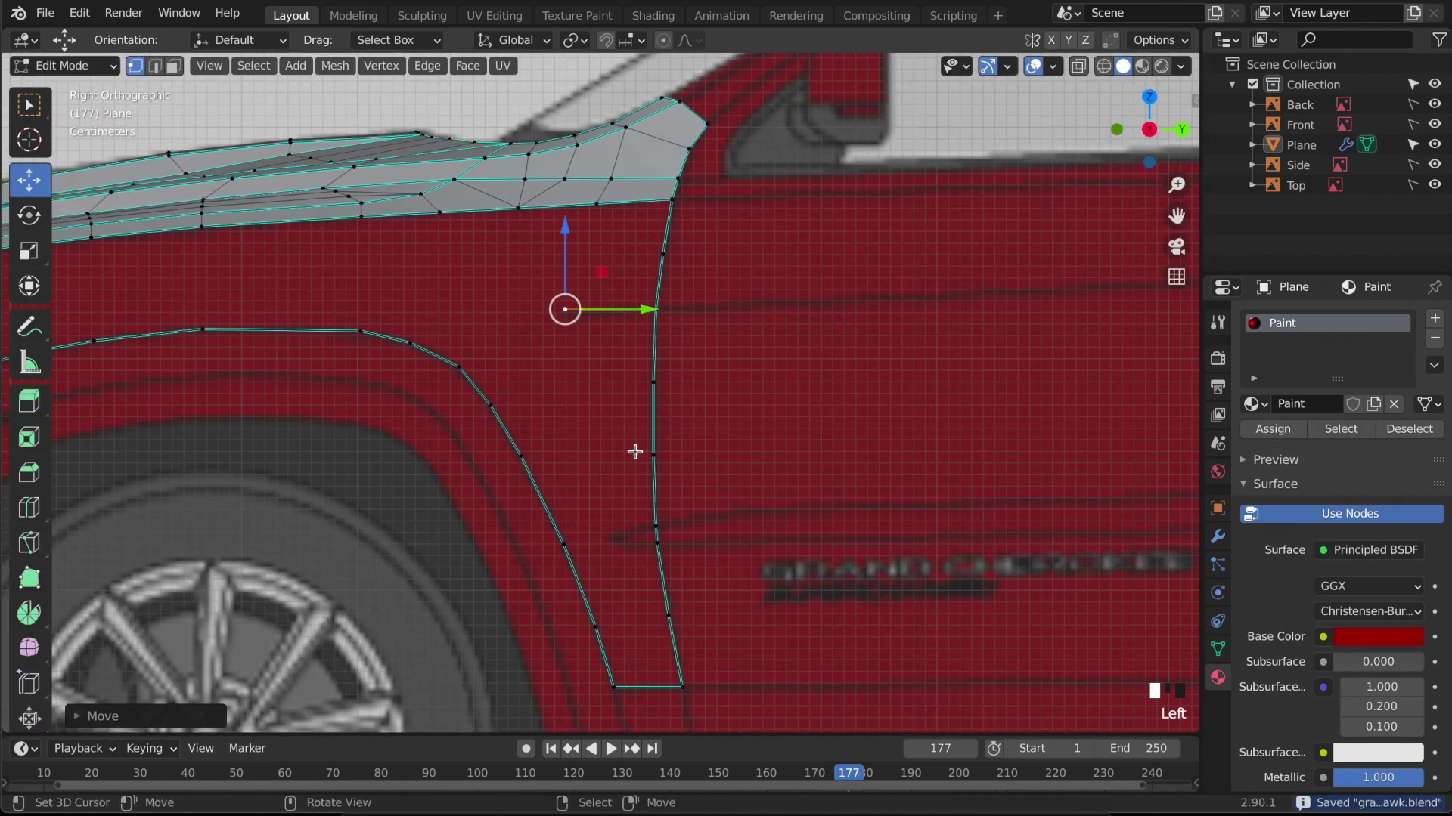
key("KP_7")
middle_click_drag(632, 397, 577, 365)
key("KP_3")
- Extrude the door gap vertices beside the lower crease forward to one shared tip on the blueprint line
right_click(652, 522)
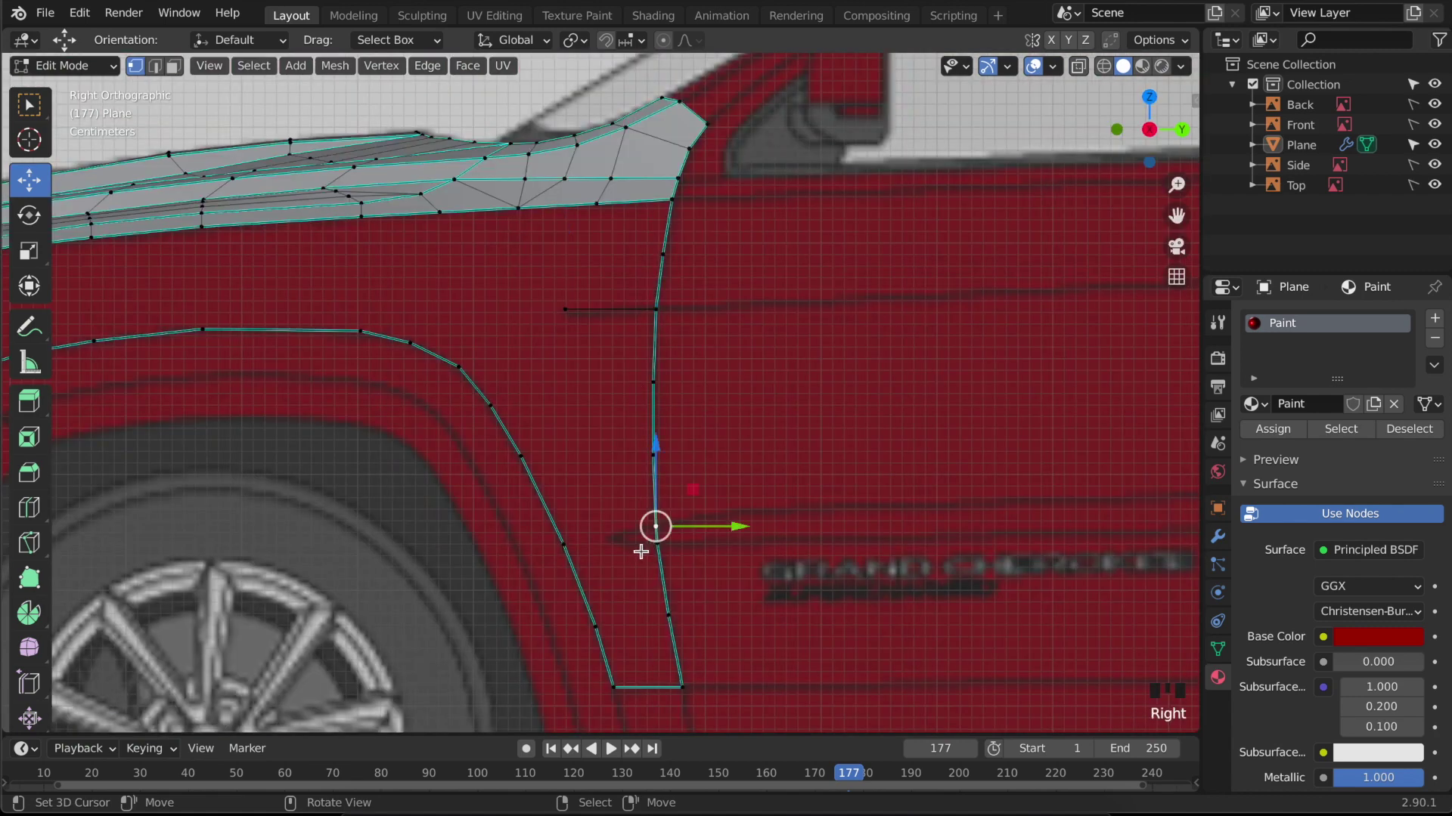
key("e")
left_click(598, 562)
right_click(599, 541)
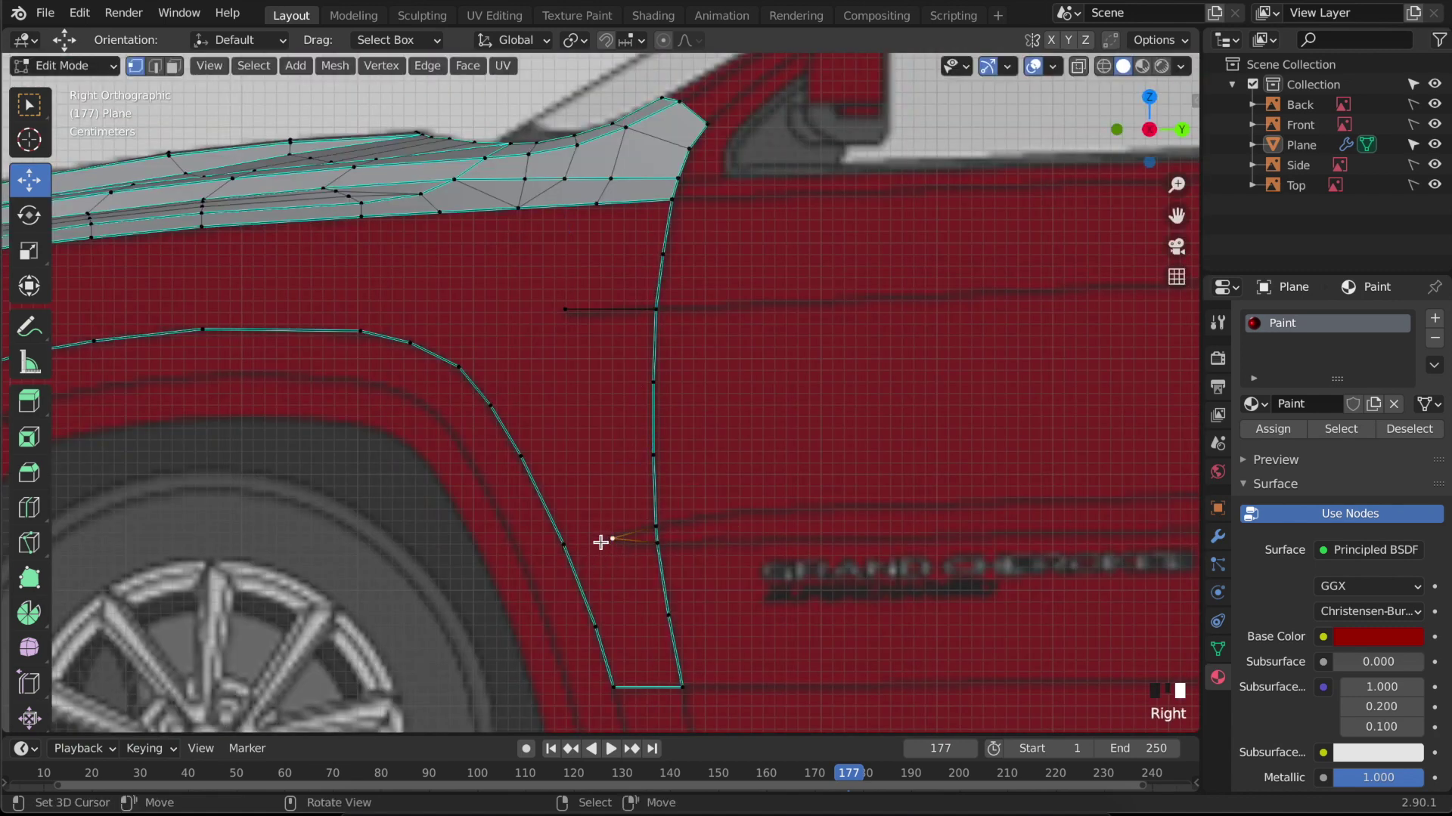
key("g")
left_click(602, 544)
- Mark the new crease edges as sharp and save the file
key("a")
key("ctrl+e")
left_click(684, 596)
key("ctrl+z")
key("ctrl+z")
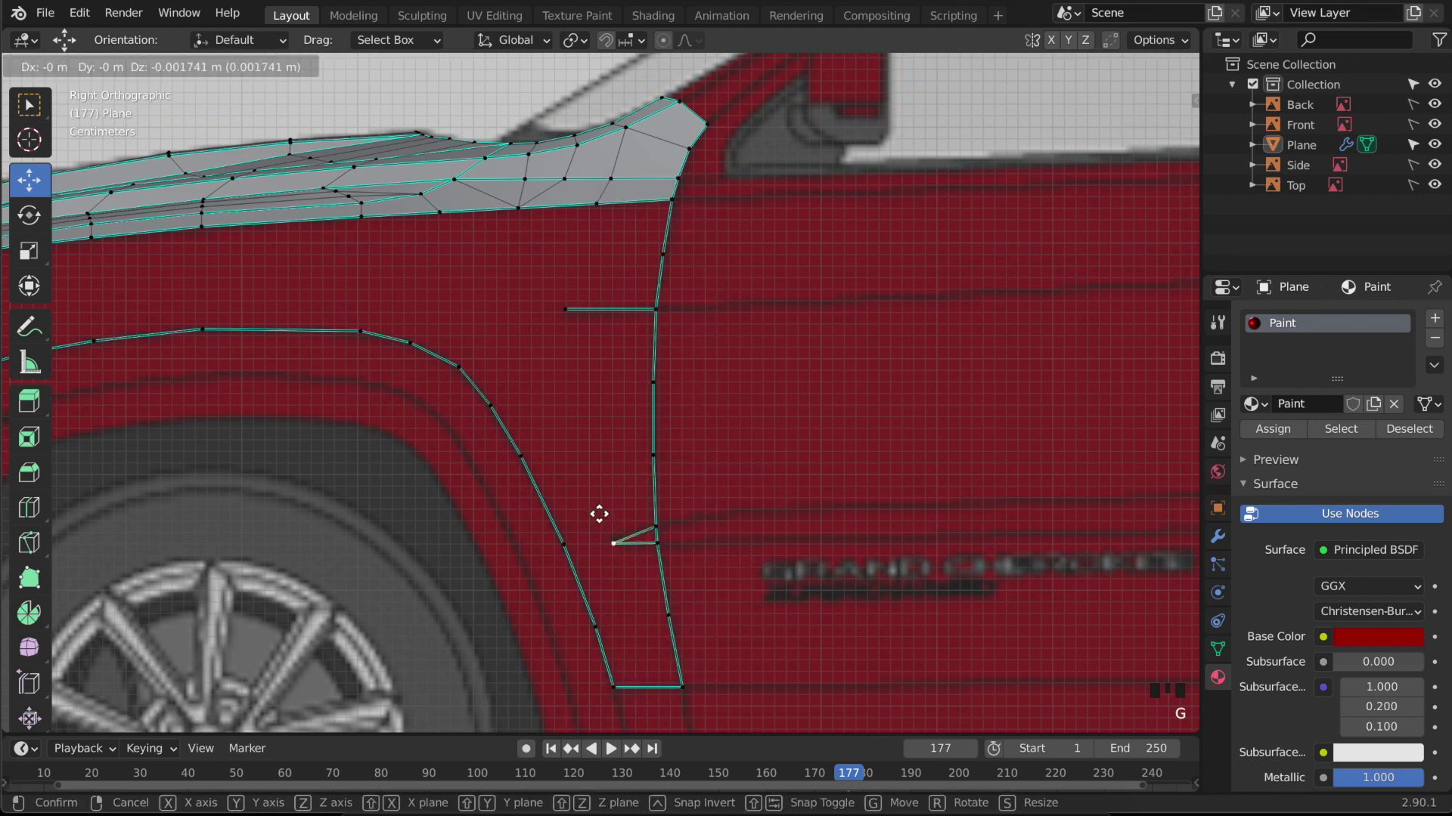
key("Tab")
scroll(604, 512, "down", 5)
key("ctrl+s")
- Fill two faces between the hood's side edge and the top of the wheel arch line
middle_click_drag(590, 502, 514, 455)
scroll(655, 538, "up", 1)
key("Tab")
scroll(297, 320, "up", 1)
right_click(367, 308)
right_click(454, 363, "shift")
key("f")
right_click(460, 358)
right_click(463, 296, "shift")
key("f")
key("ctrl+z")
- Fill a face between the headlight's lower corner and the front vertices of the wheel arch line
middle_click_drag(370, 301, 360, 464)
right_click(389, 409, "shift")
middle_click_drag(454, 415, 292, 431)
scroll(470, 410, "up", 2)
scroll(469, 411, "up", 1)
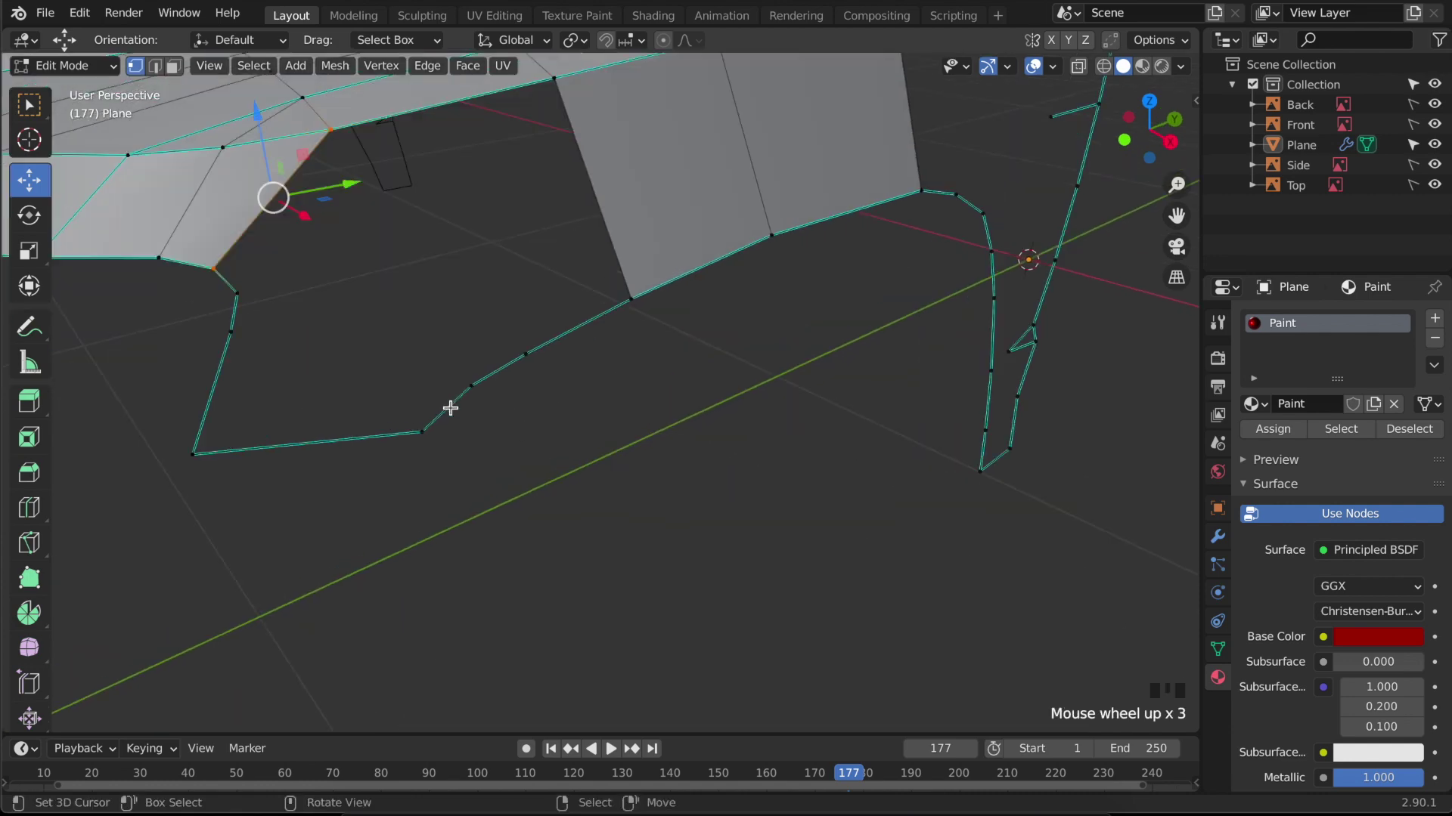
right_click(209, 427)
right_click(232, 337, "shift")
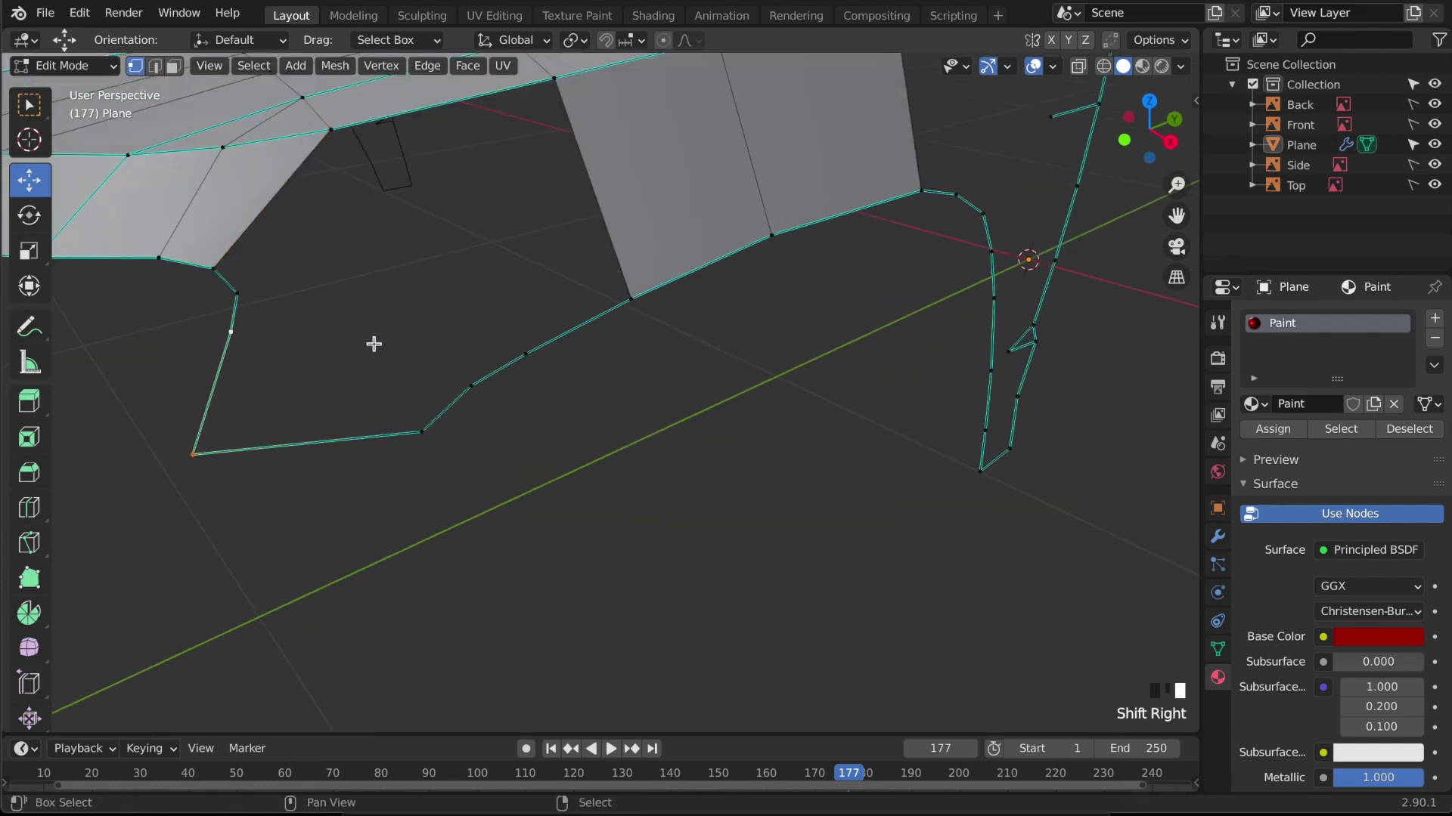
right_click(428, 430, "shift")
key("f")
- Fill the next face forward between the hood edge and the arch line
right_click(554, 113)
right_click(658, 264, "shift")
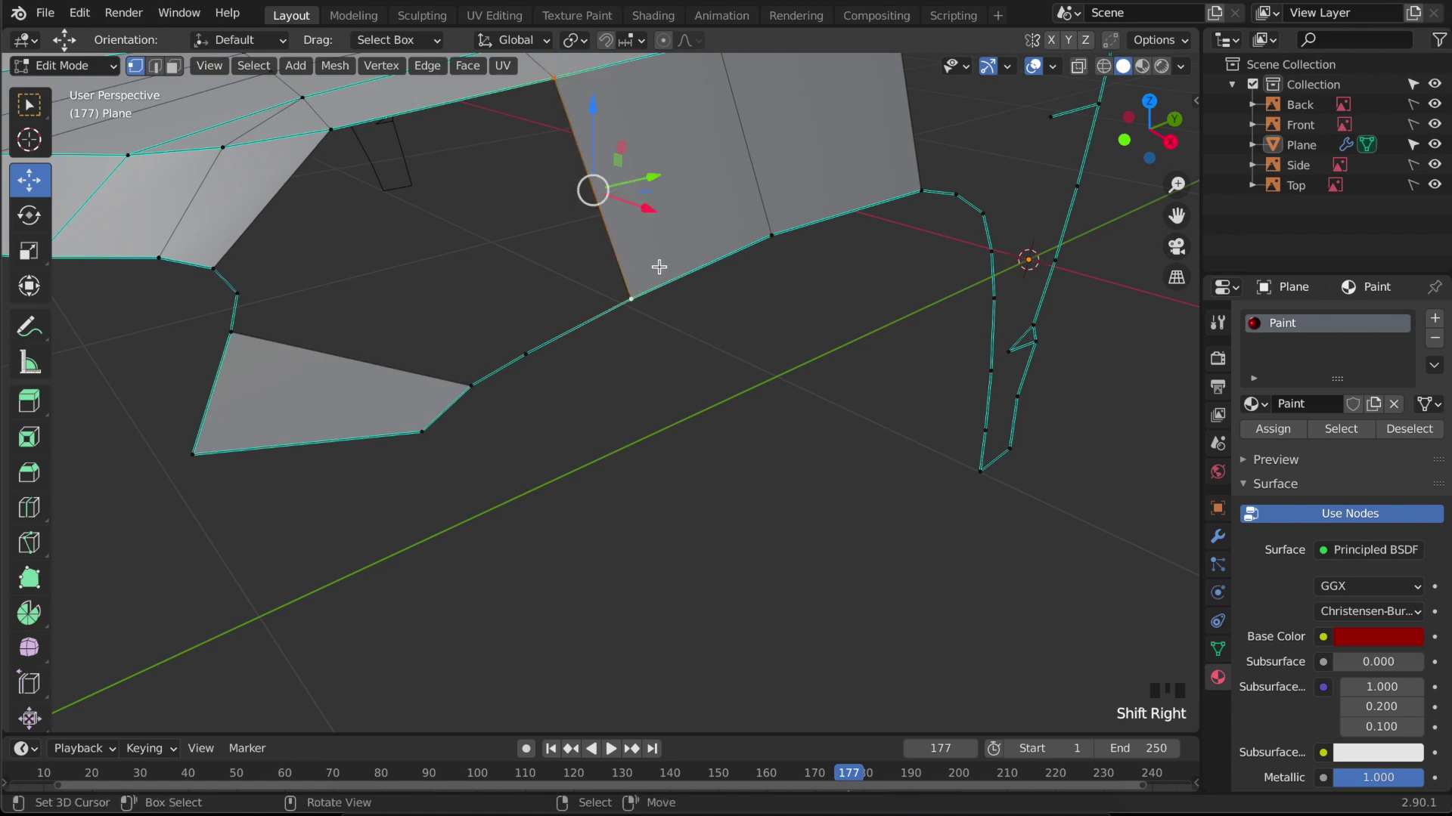
key("f")
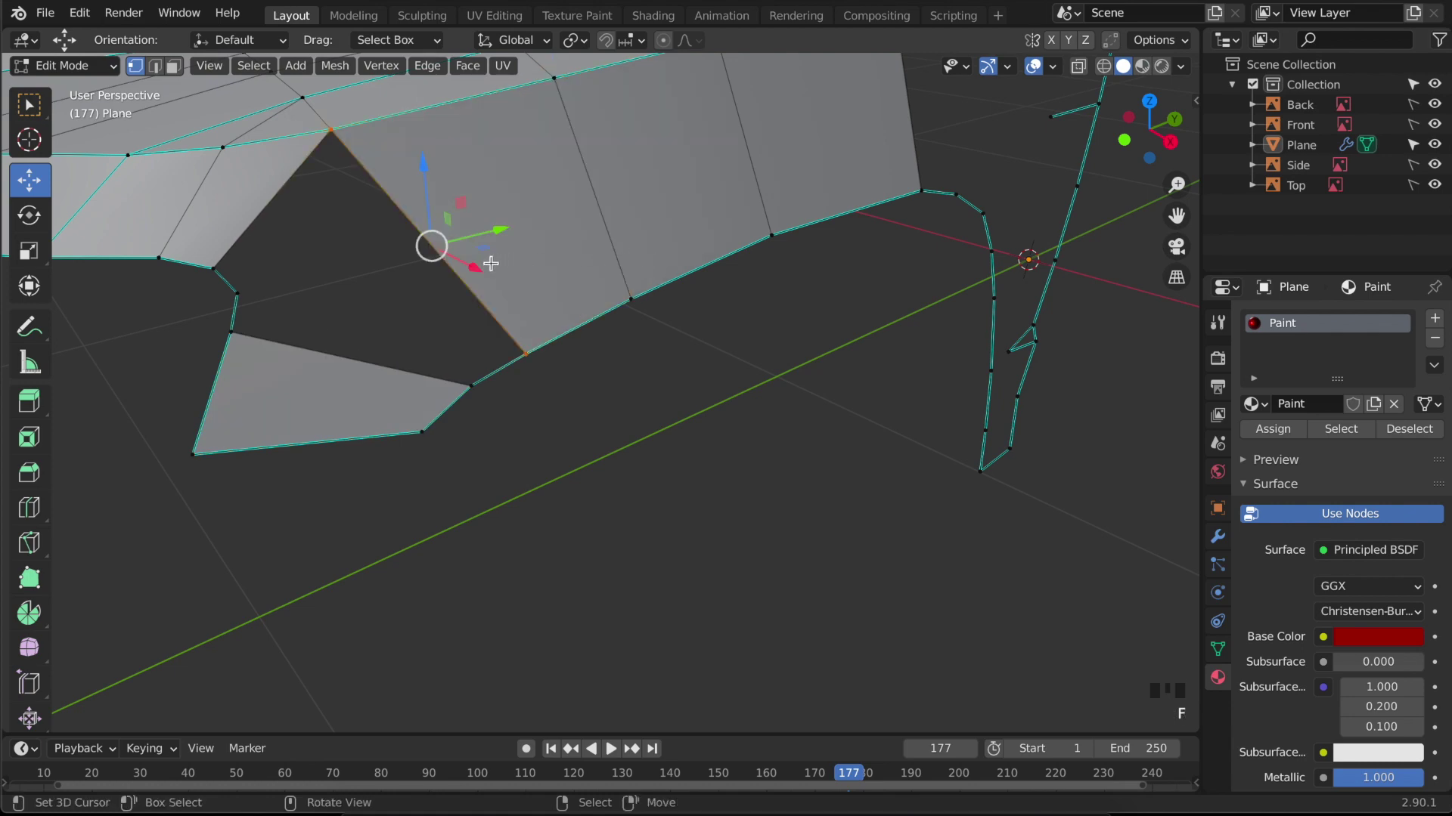
- Add two lengthwise loop cuts across the fender faces and move them slightly outward in front view
key("KP_1")
middle_click_drag(661, 379, 493, 722, "shift")
scroll(645, 454, "up", 2)
key("ctrl+r")
scroll(643, 454, "up", 1)
left_click(644, 454)
right_click(681, 457)
key("g")
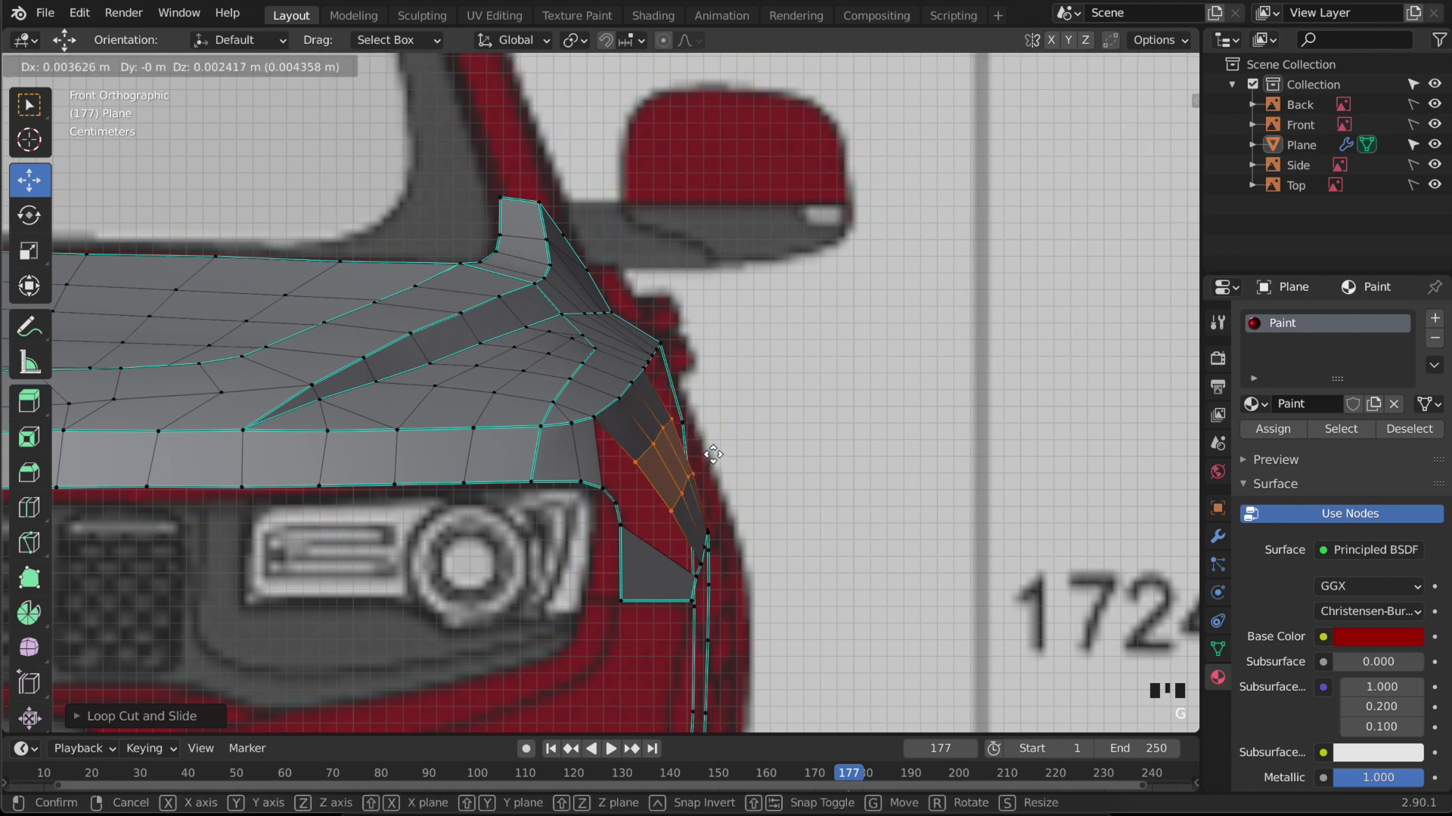
left_click(713, 454)
- In side view, fill the gap between the headlight edge and the front of the fender with faces
key("Tab")
key("KP_3")
key("Tab")
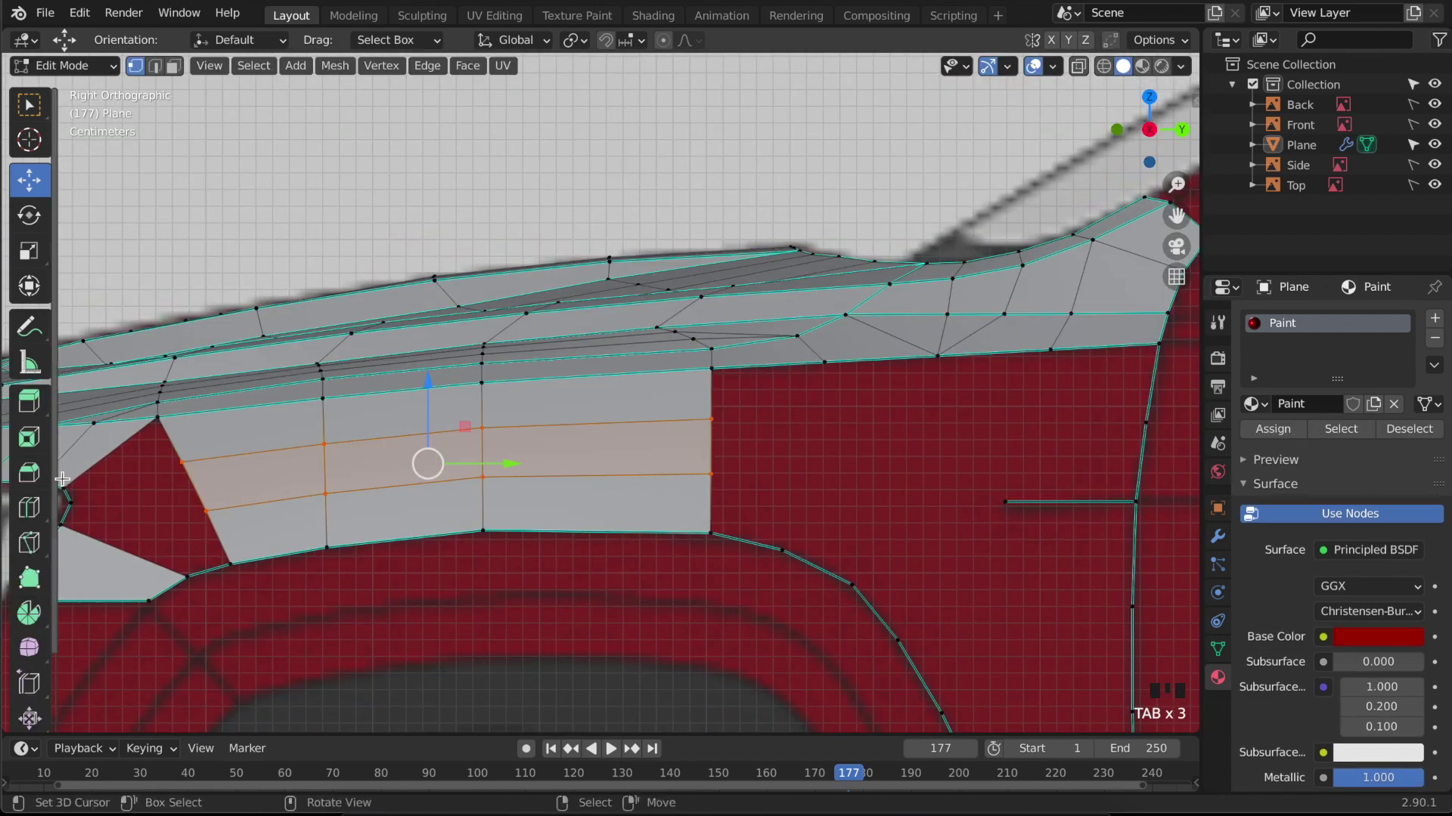
key("f")
key("f")
key("f")
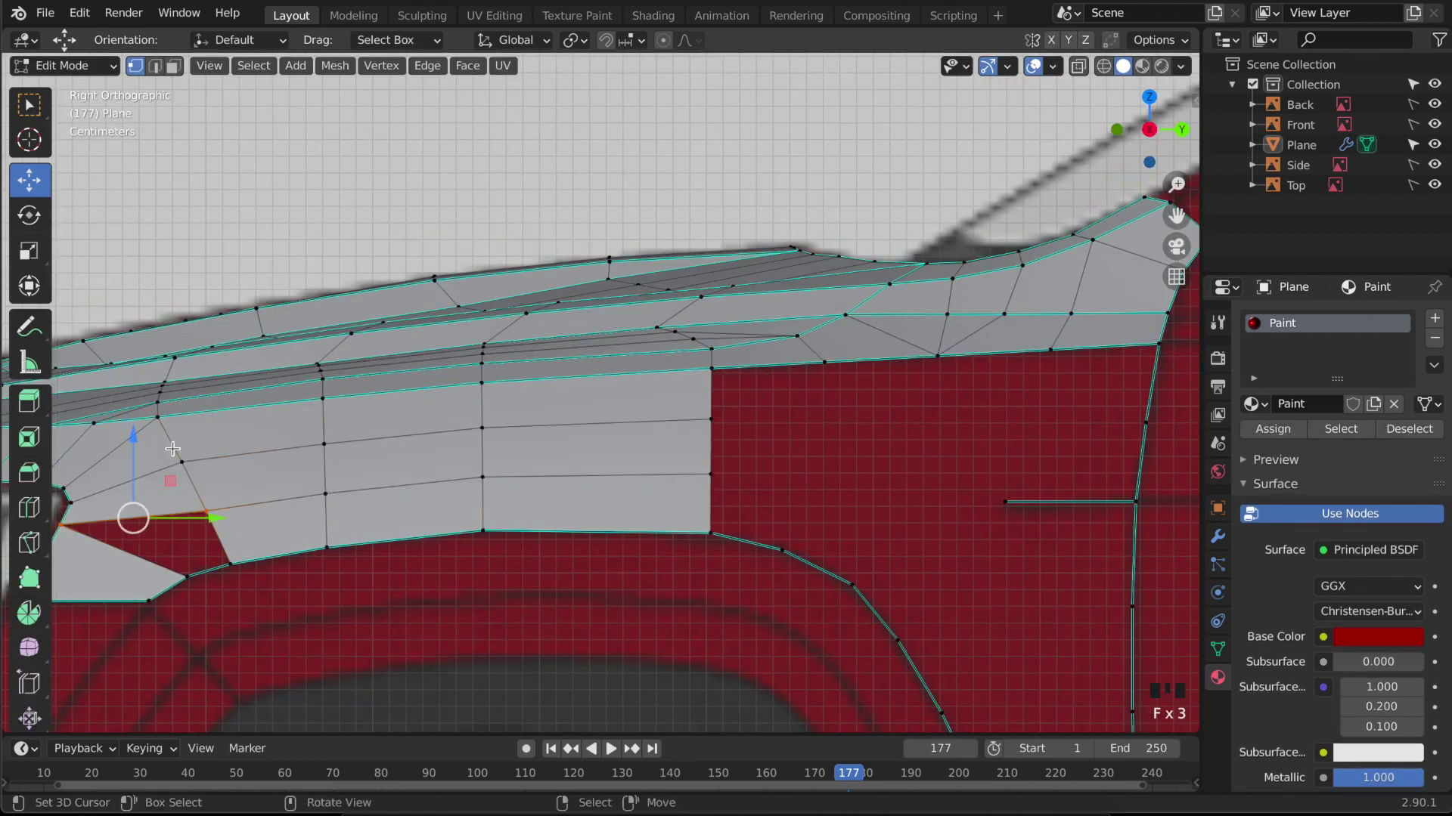
- Fill the remaining gap above the wheel arch line, behind the headlight's lower corner, with a face
key("Tab")
middle_click_drag(172, 449, 332, 552)
key("Tab")
right_click(336, 556, "shift")
right_click(337, 556, "shift")
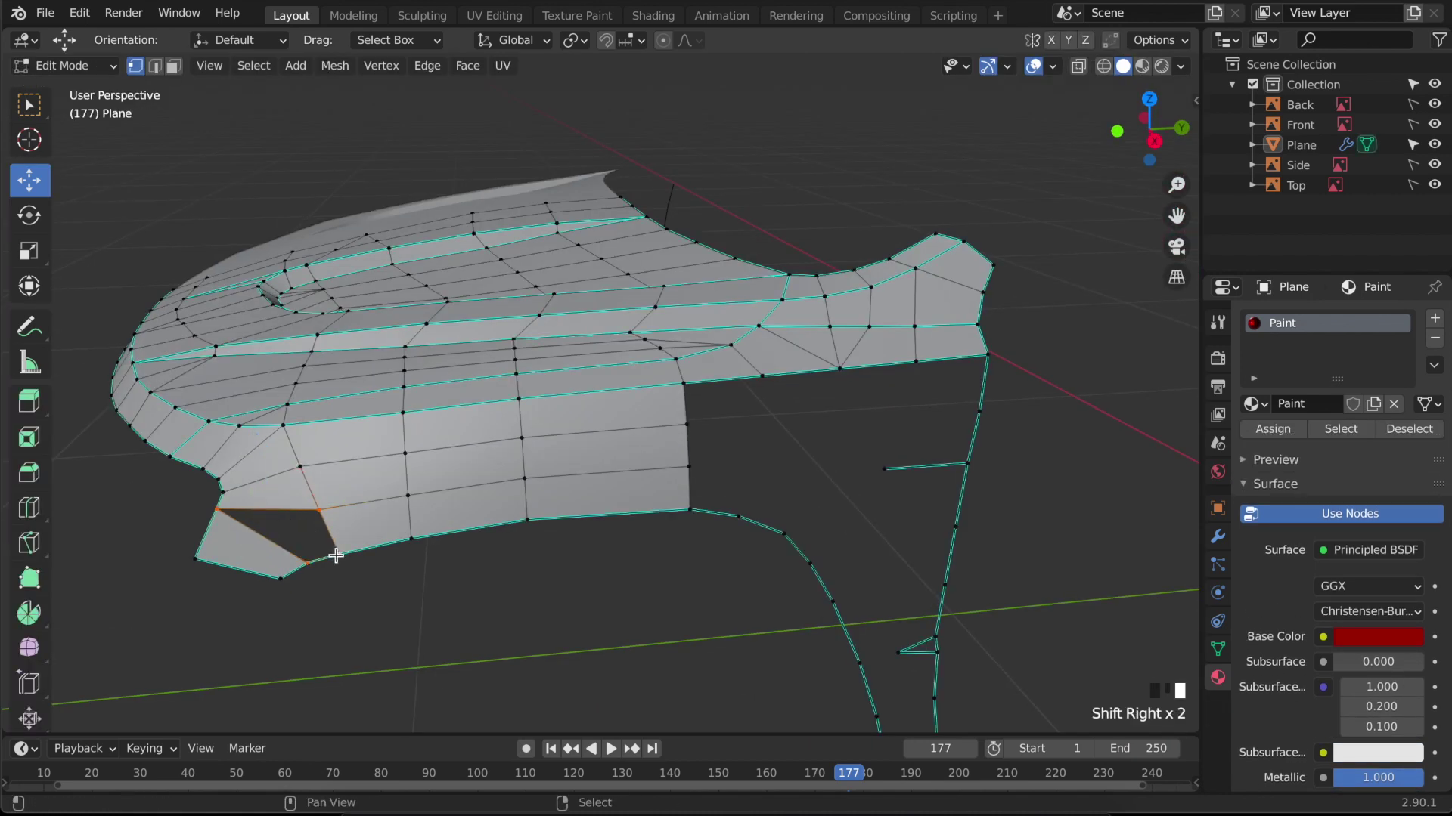
key("f")
key("Tab")
key("Tab")
right_click(357, 594)
- Save the file and look up the Shade Smooth command's shortcut
middle_click_drag(356, 594, 397, 448)
key("Tab")
right_click(439, 511)
right_click(525, 576)
key("ctrl+s")
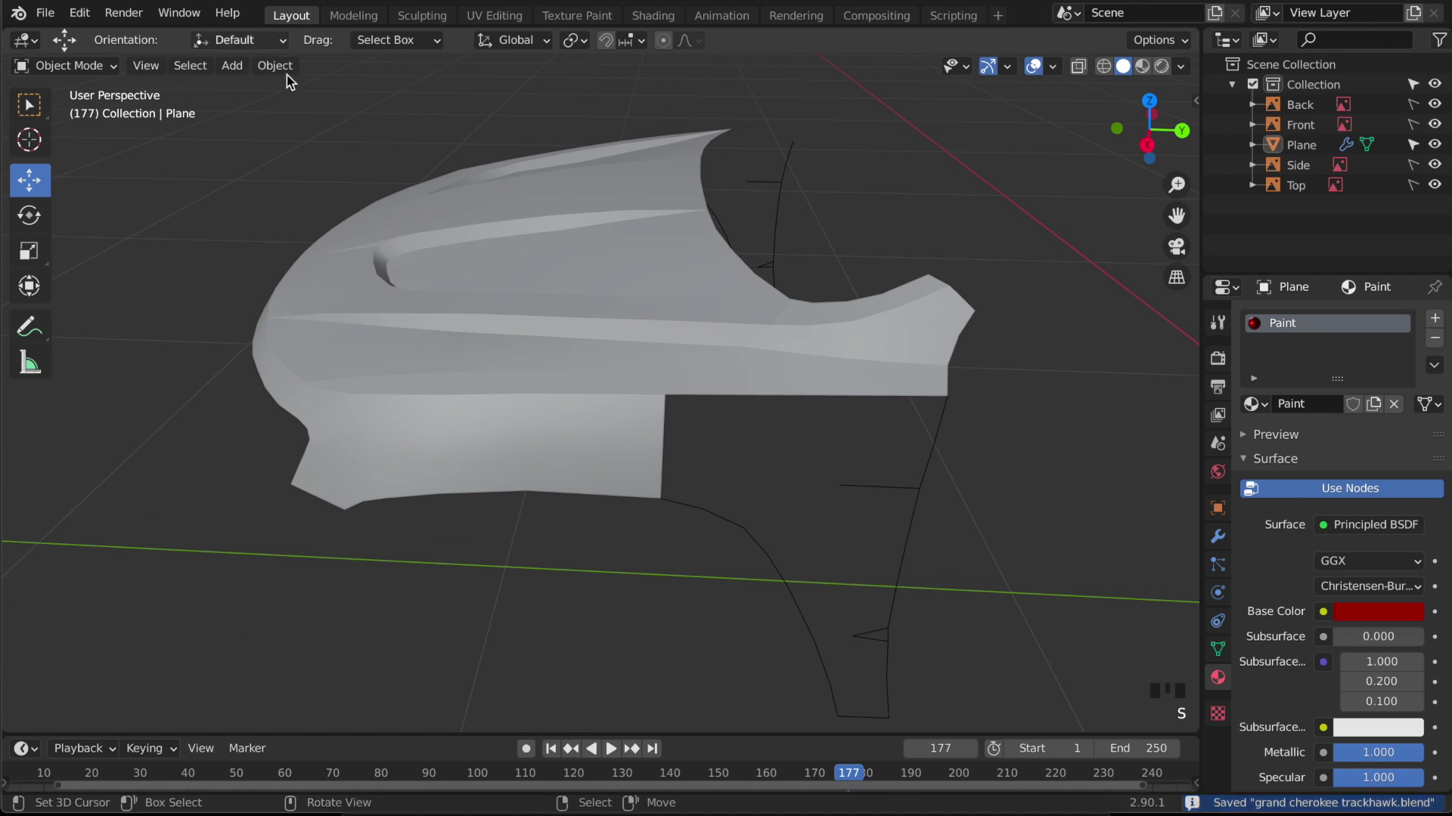
middle_click_drag(457, 212, 525, 225)
scroll(523, 226, "down", 2)
left_click(274, 65)
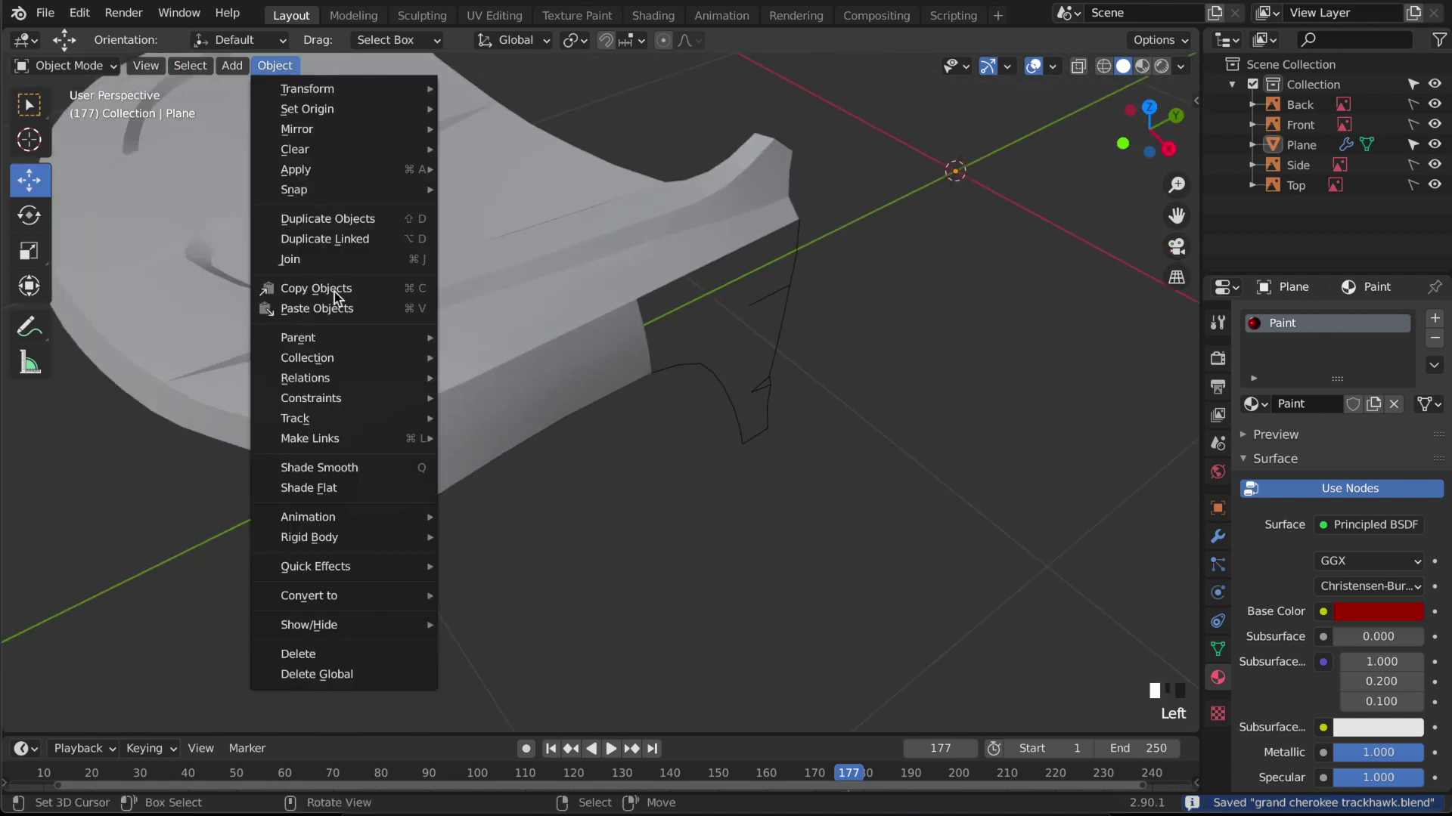
right_click(345, 469)
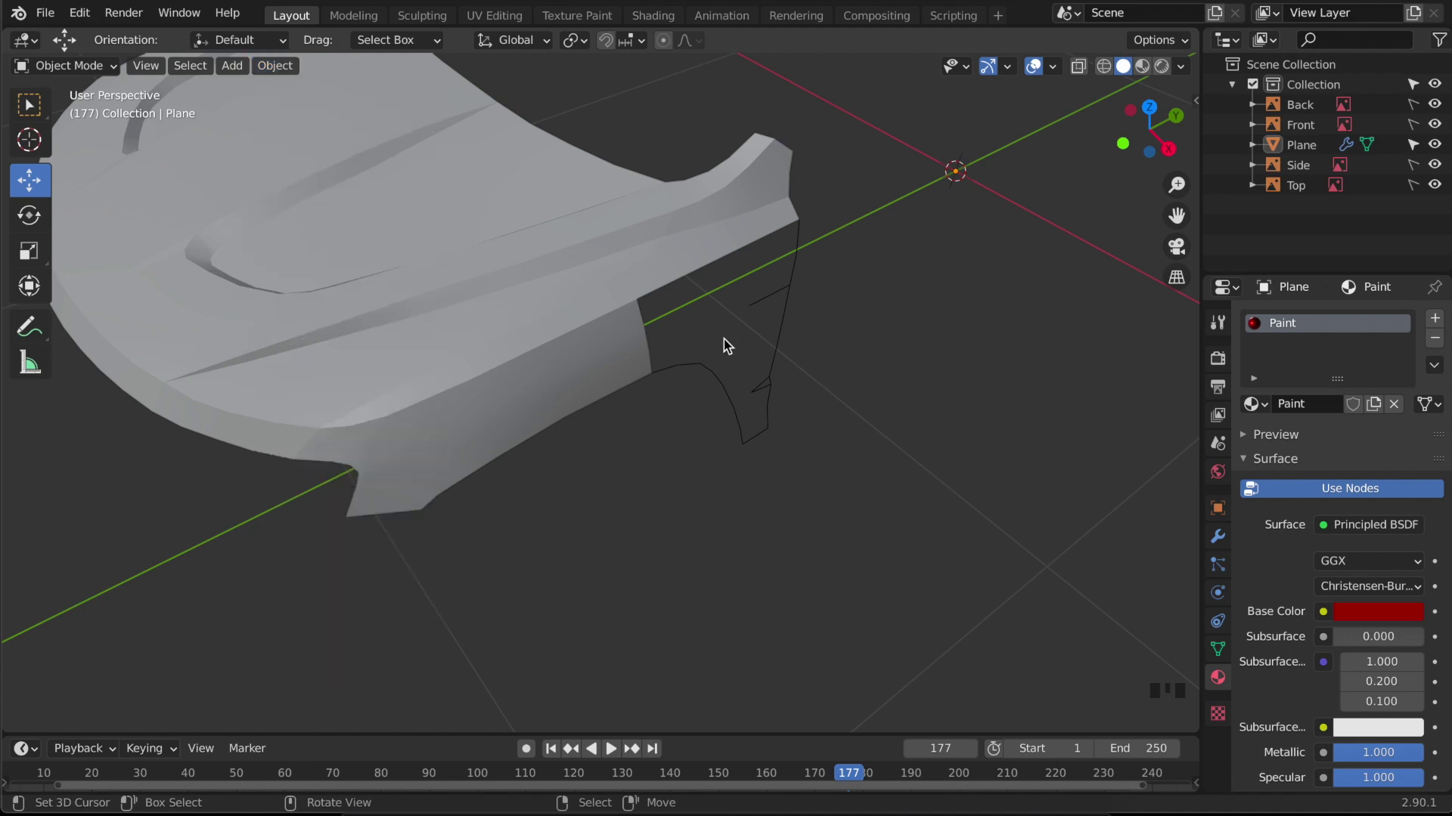
- In side view, fill the lowest face of the fender strip between the wheel arch line and the door gap line
middle_click_drag(750, 338, 620, 310)
key("KP_3")
key("Tab")
key("Tab")
key("Tab")
key("Tab")
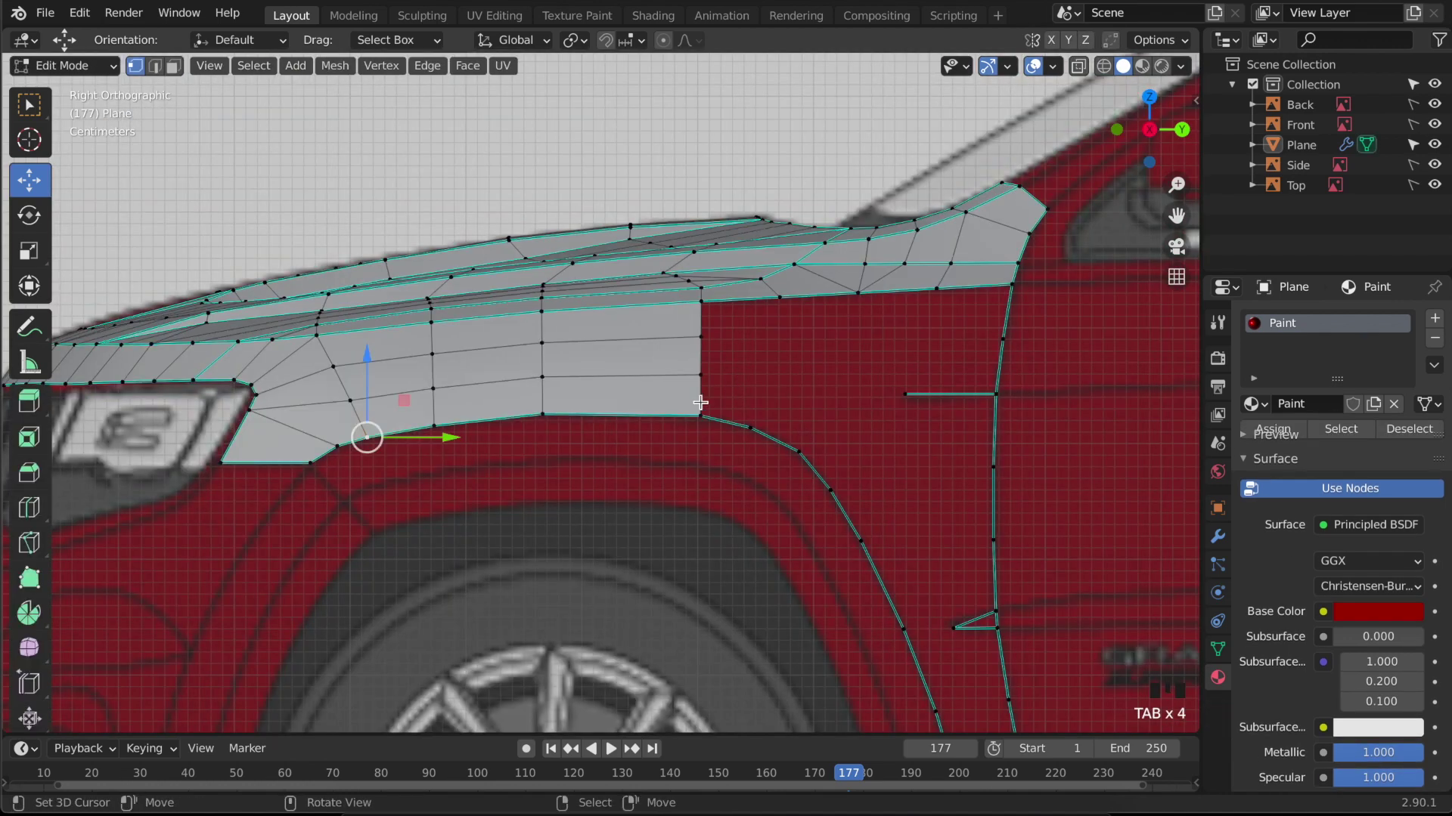
middle_click_drag(927, 486, 671, 257, "shift")
right_click(725, 603)
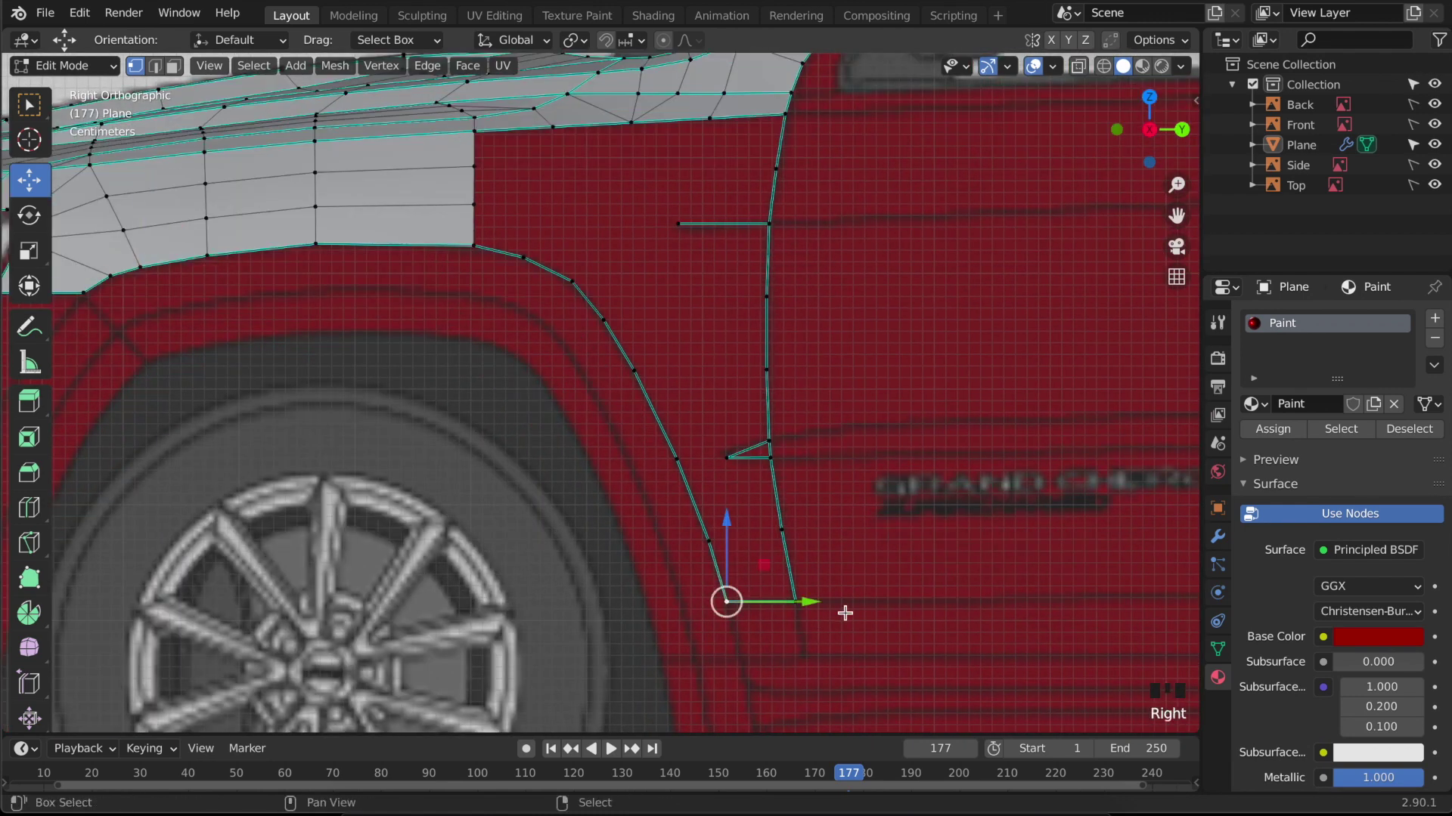
right_click(705, 533, "shift")
key("f")
right_click(704, 532)
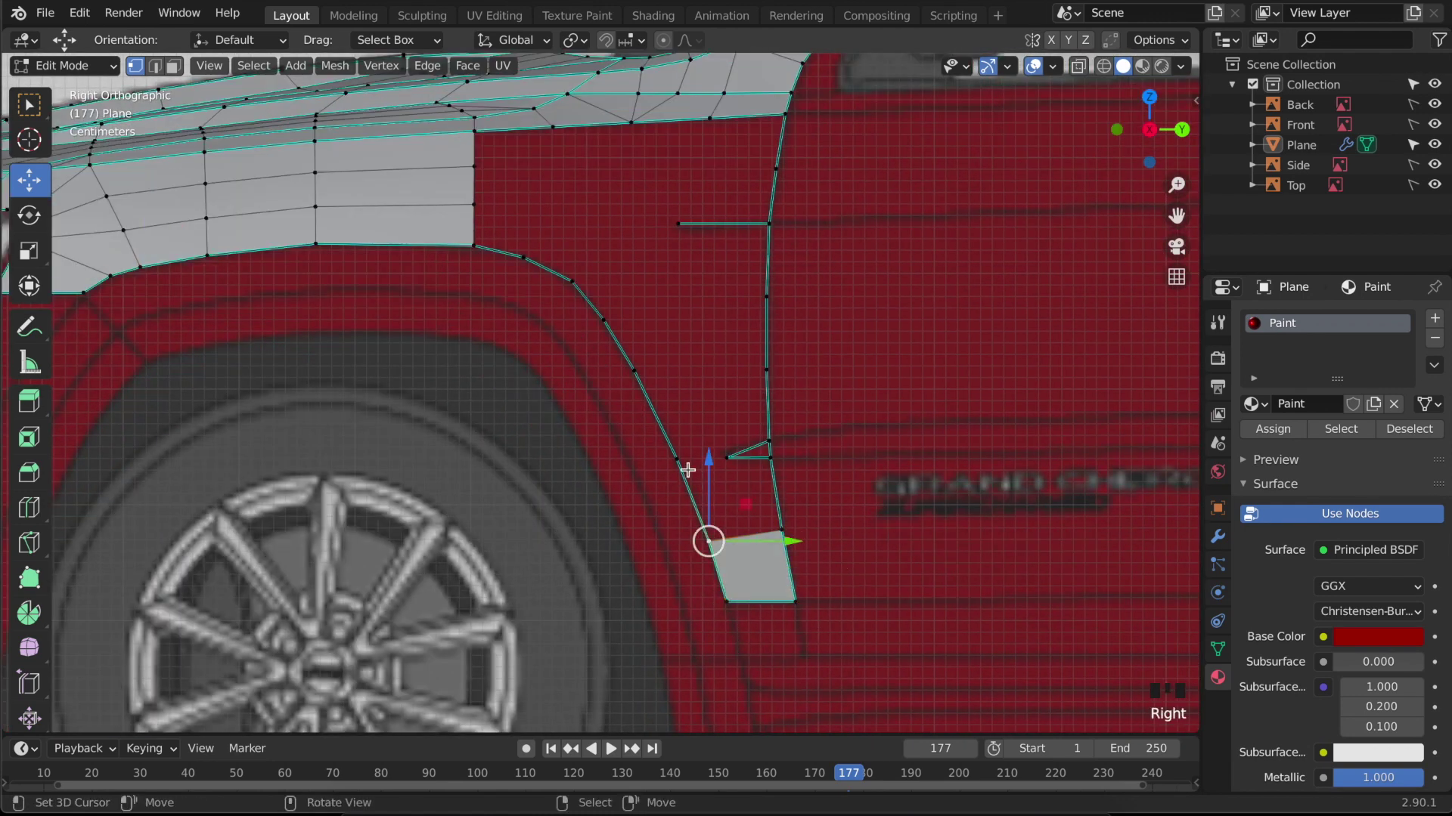
- Fill the next row up with a quad by the door gap and a triangle by the arch, meeting at the notch's inner vertex
right_click_drag(737, 448, 771, 470, "shift")
right_click(787, 523, "shift")
key("f")
right_click(700, 471)
right_click(727, 464, "shift")
right_click(717, 531, "shift")
key("f")
key("ctrl+z")
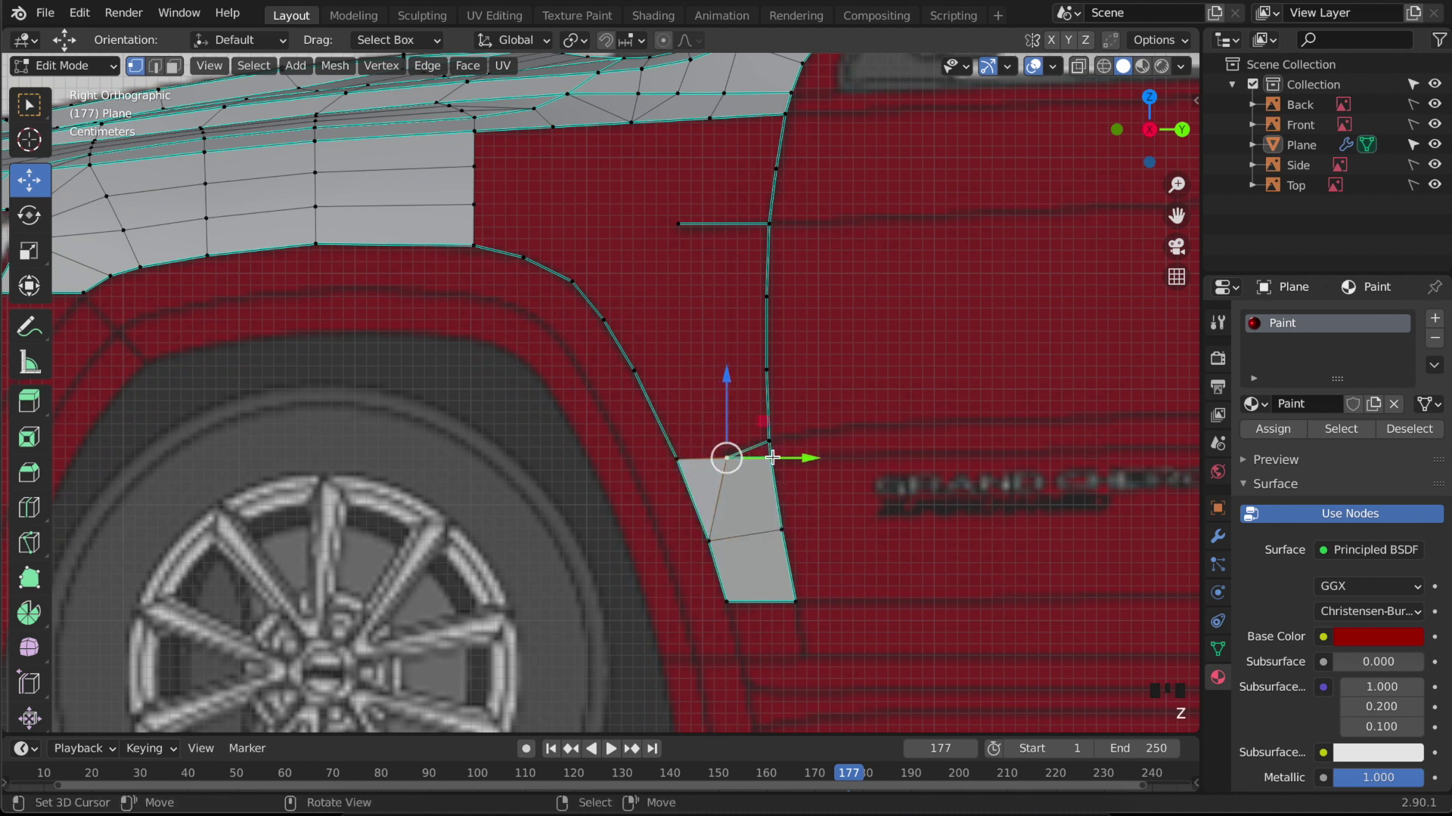
- Fill the small triangular notch on the door gap line with a face
right_click(771, 454, "shift")
right_click(769, 440, "shift")
key("f")
right_click(766, 443)
- Fill the row above the notch with a quad from the arch line and a triangle closing it toward the door gap
right_click(666, 455)
right_click(640, 376)
right_click(766, 370, "shift")
right_click(678, 457, "shift")
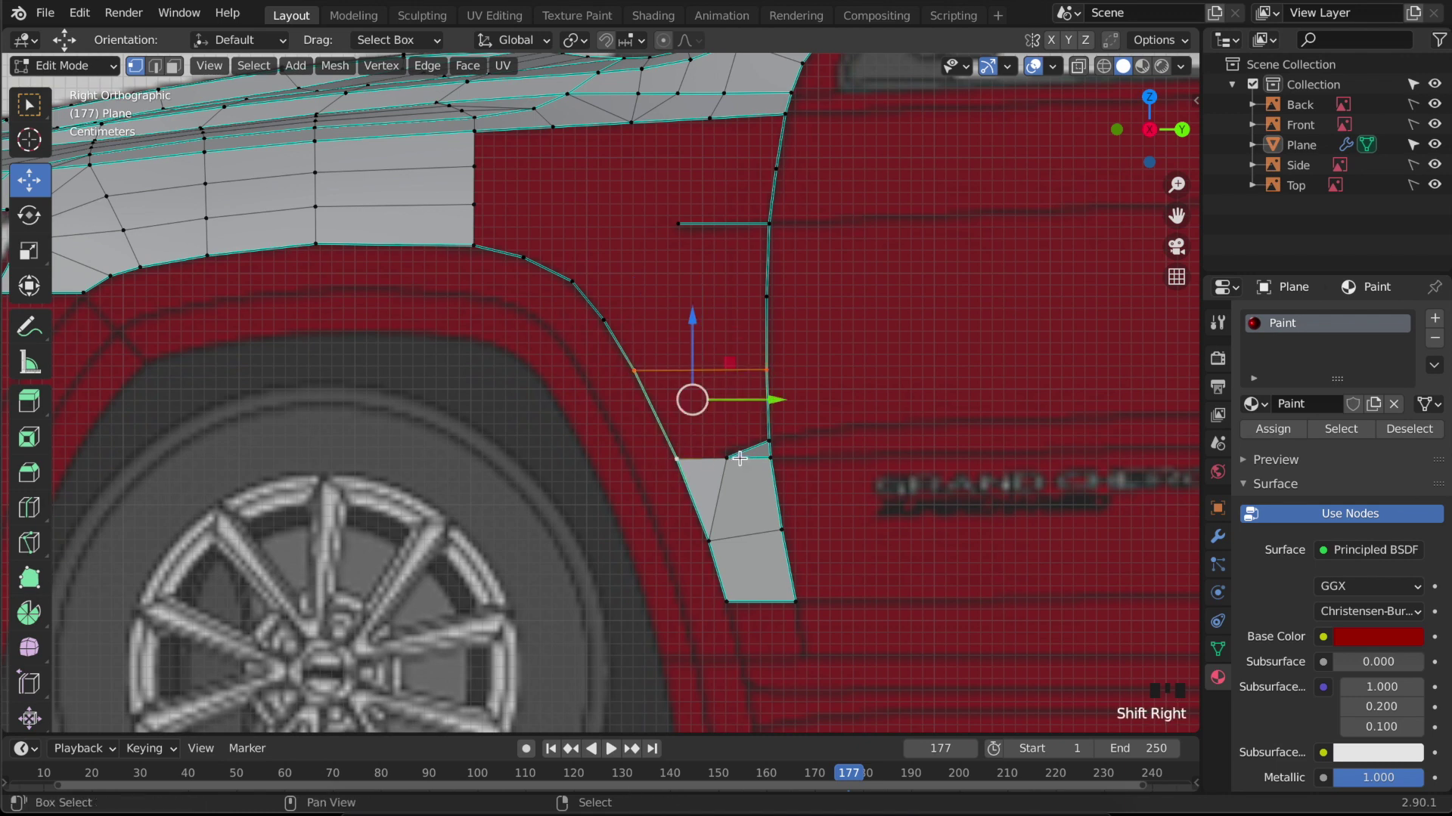
right_click(726, 458, "shift")
key("f")
right_click(727, 460)
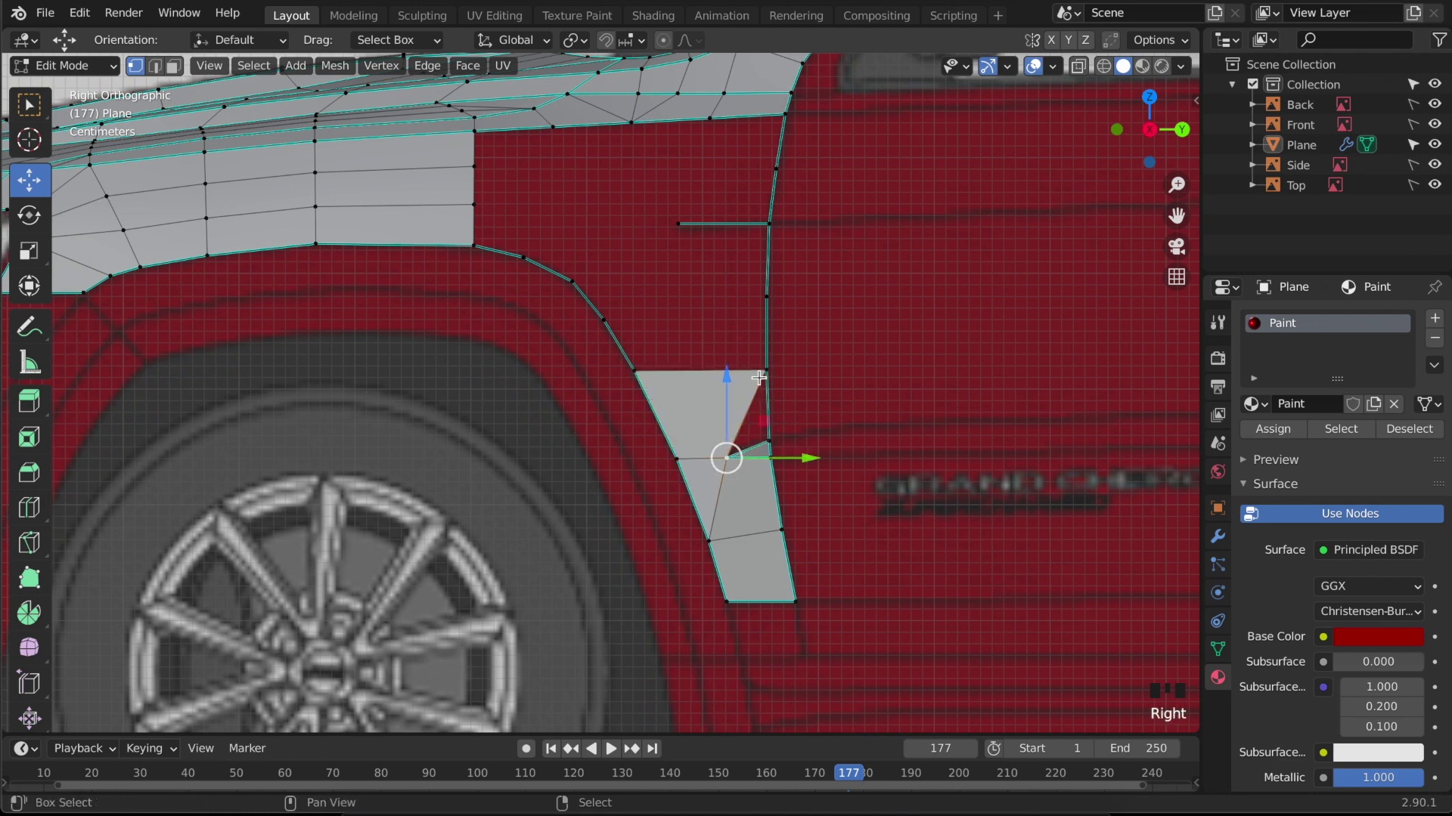
right_click(784, 439, "shift")
key("Tab")
middle_click_drag(788, 442, 771, 542)
scroll(758, 483, "down", 3)
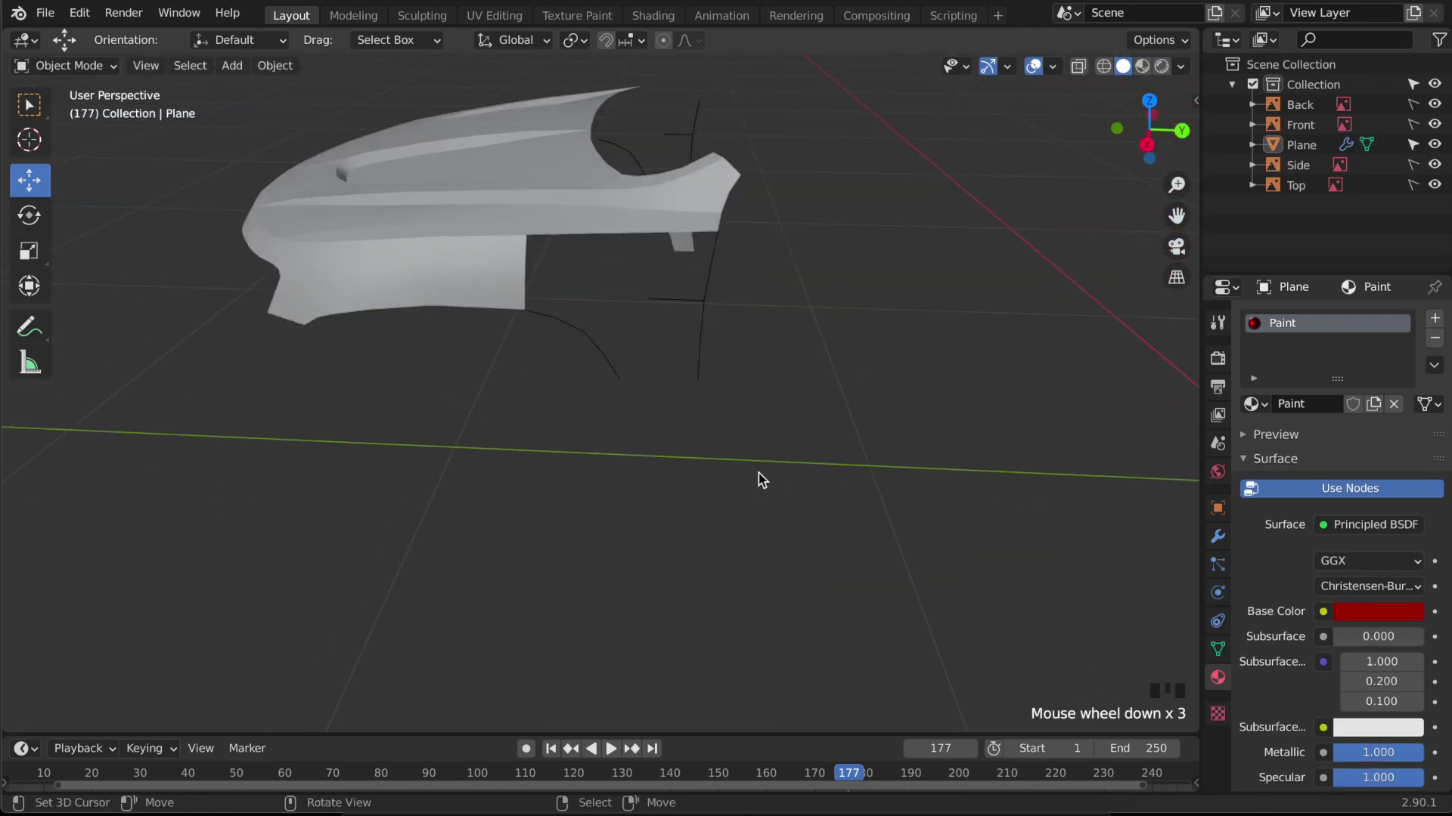
- Turn the normals of the new lower fender strip faces outward and shade the body mesh smooth
key("Tab")
key("c")
scroll(677, 427, "down", 4)
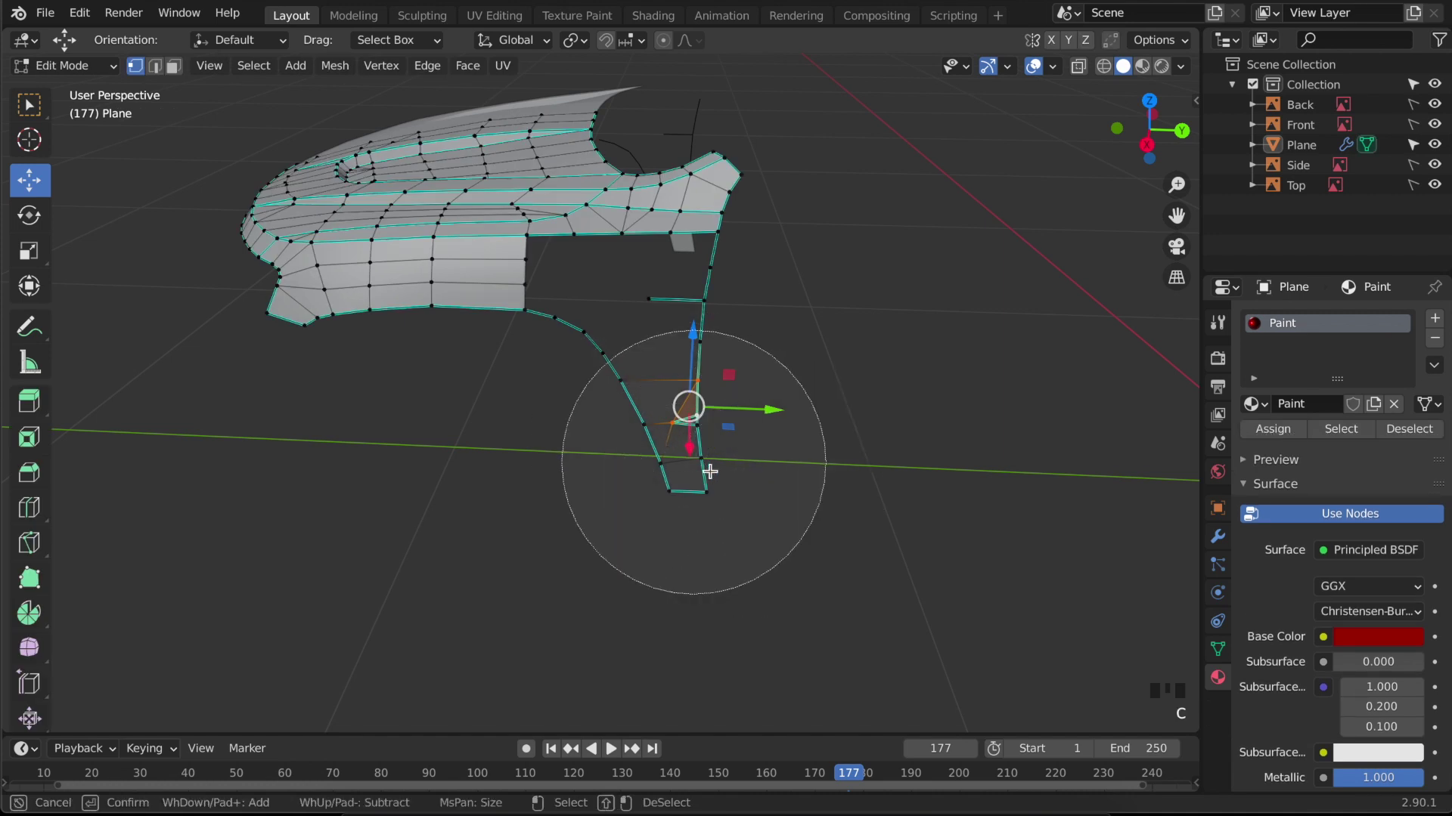
left_click_drag(694, 469, 662, 429)
right_click(724, 444)
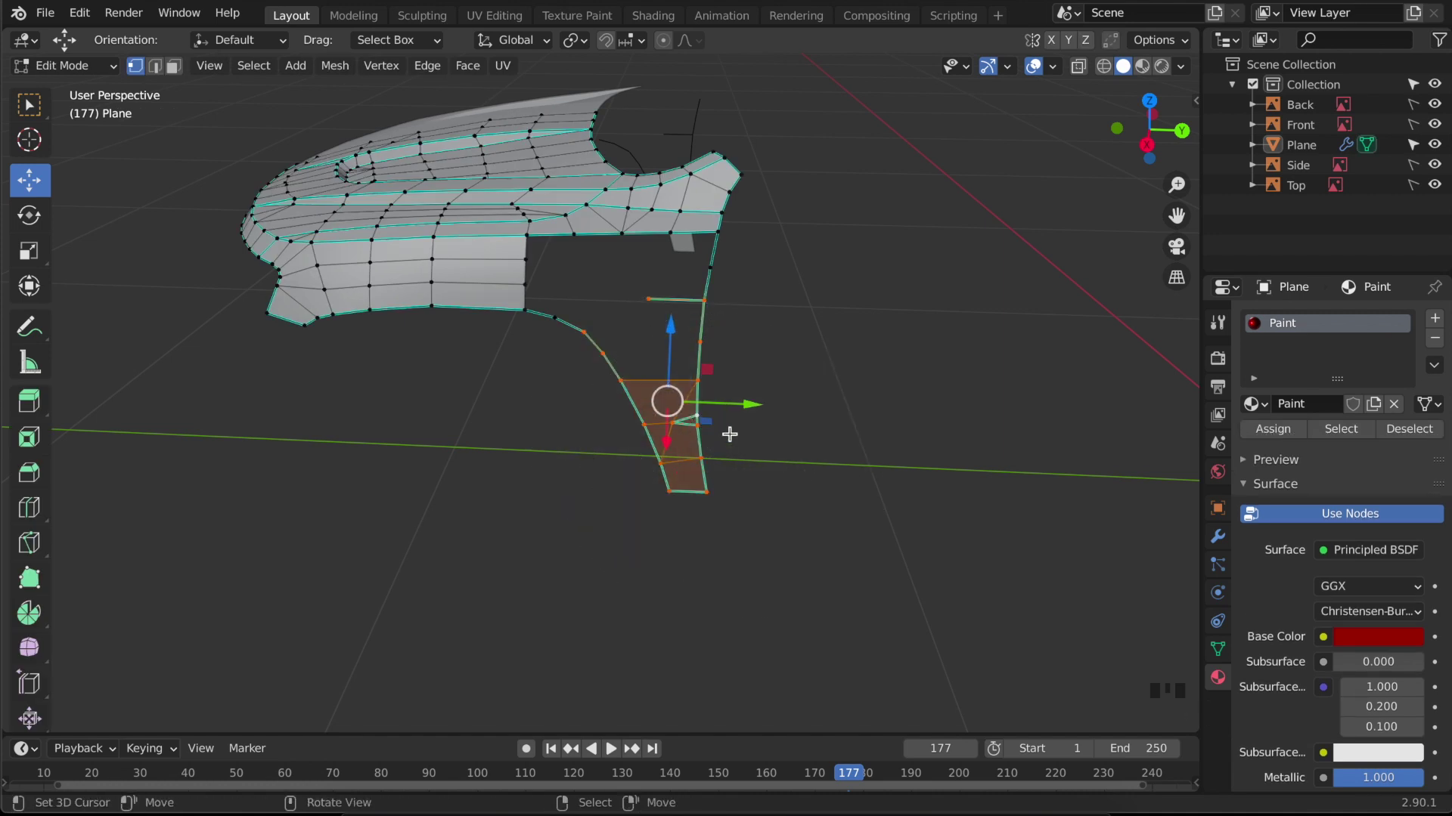
key("alt+n")
left_click(730, 434)
key("Tab")
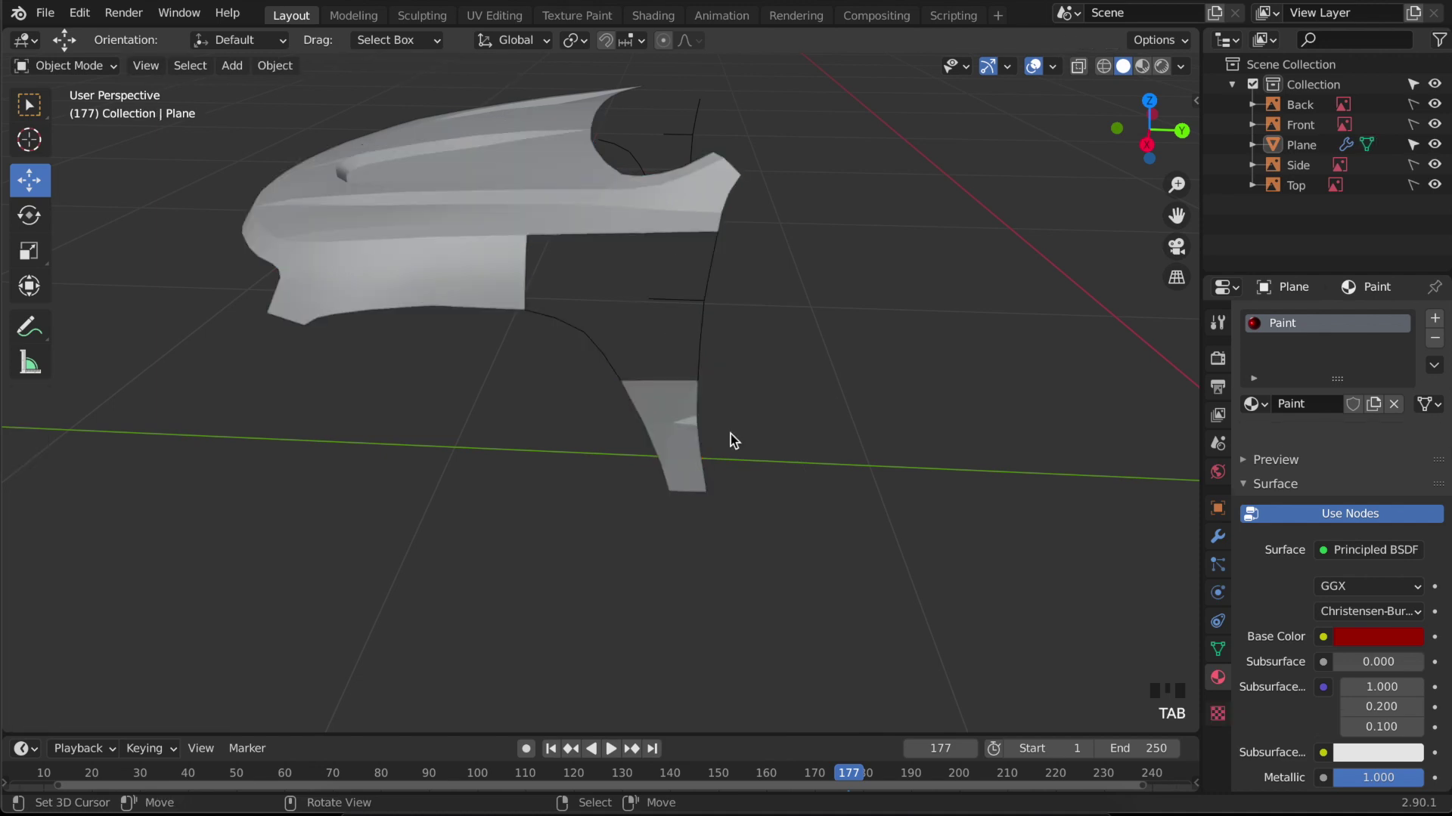
scroll(647, 413, "up", 3)
right_click(682, 401)
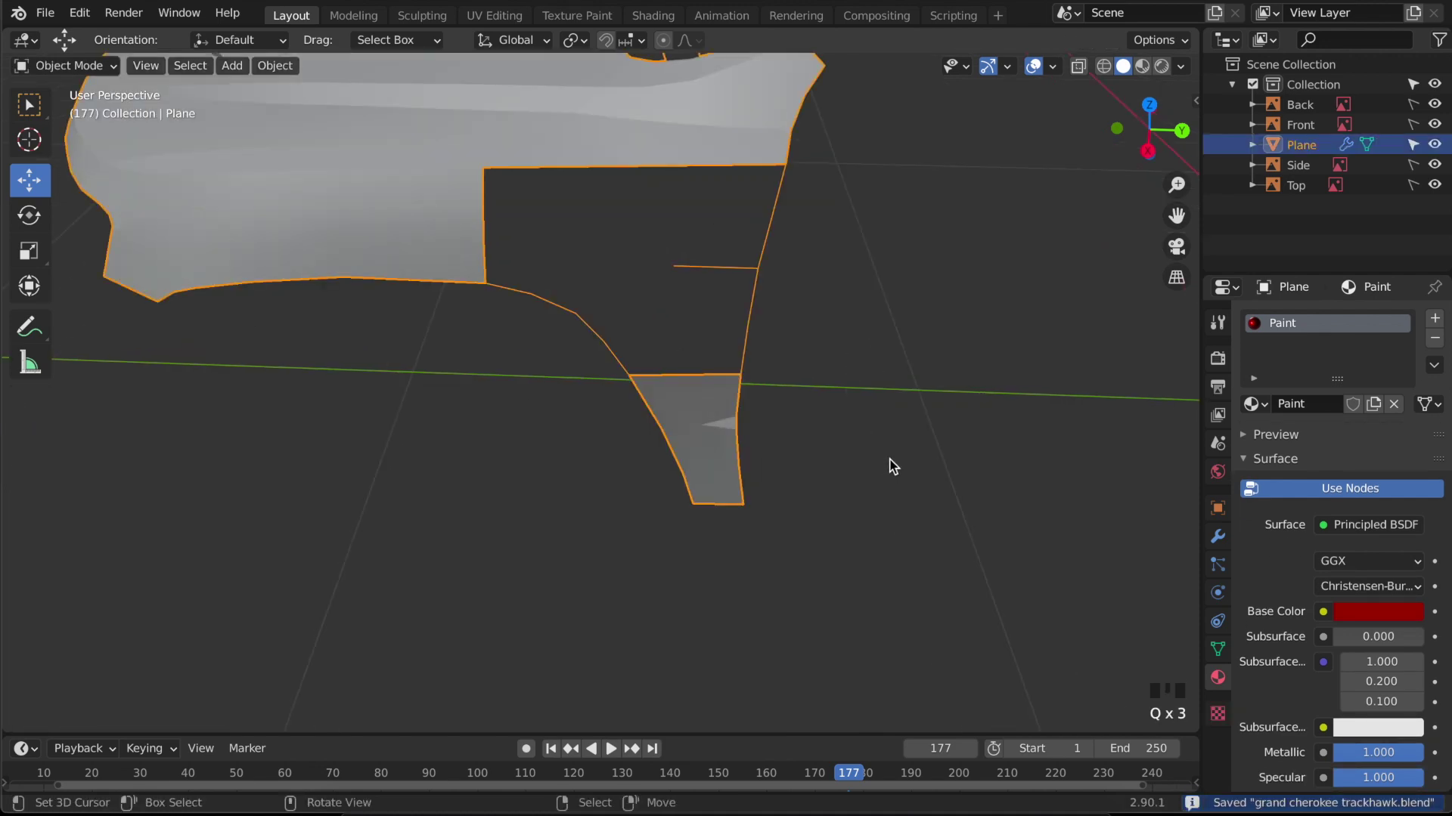
- In top view, nudge the notch's inner vertex slightly and save the file
key("Tab")
middle_click_drag(745, 428, 676, 429)
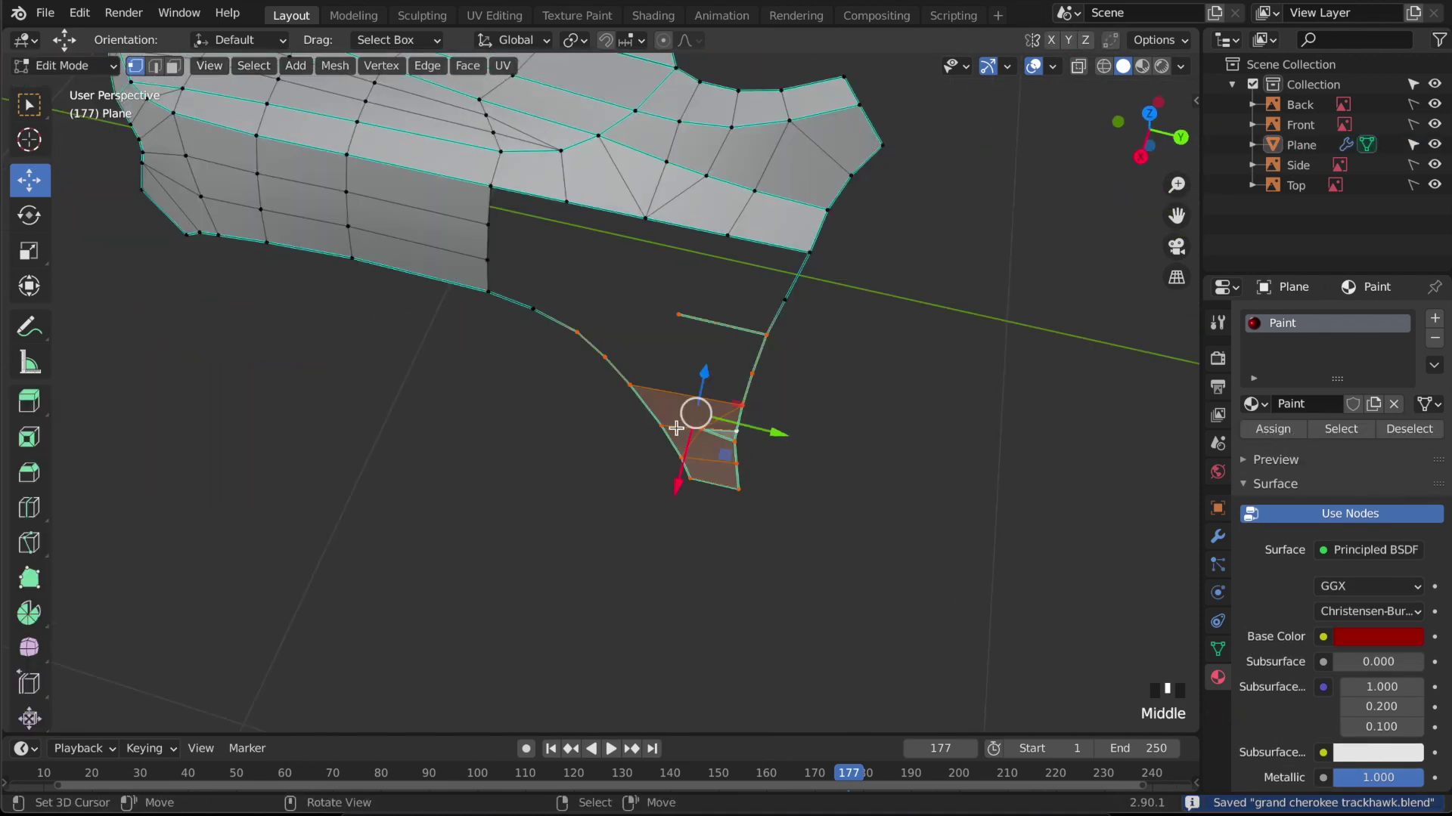
key("KP_7")
scroll(628, 178, "up", 4)
left_click_drag(639, 174, 638, 171)
key("shift+z")
key("Tab")
key("ctrl+s")
- In side view, fill the next face up the strip between the wheel arch line and the door gap line
middle_click_drag(703, 438, 564, 376)
key("KP_3")
key("Tab")
scroll(578, 276, "down", 3)
scroll(580, 276, "down", 1)
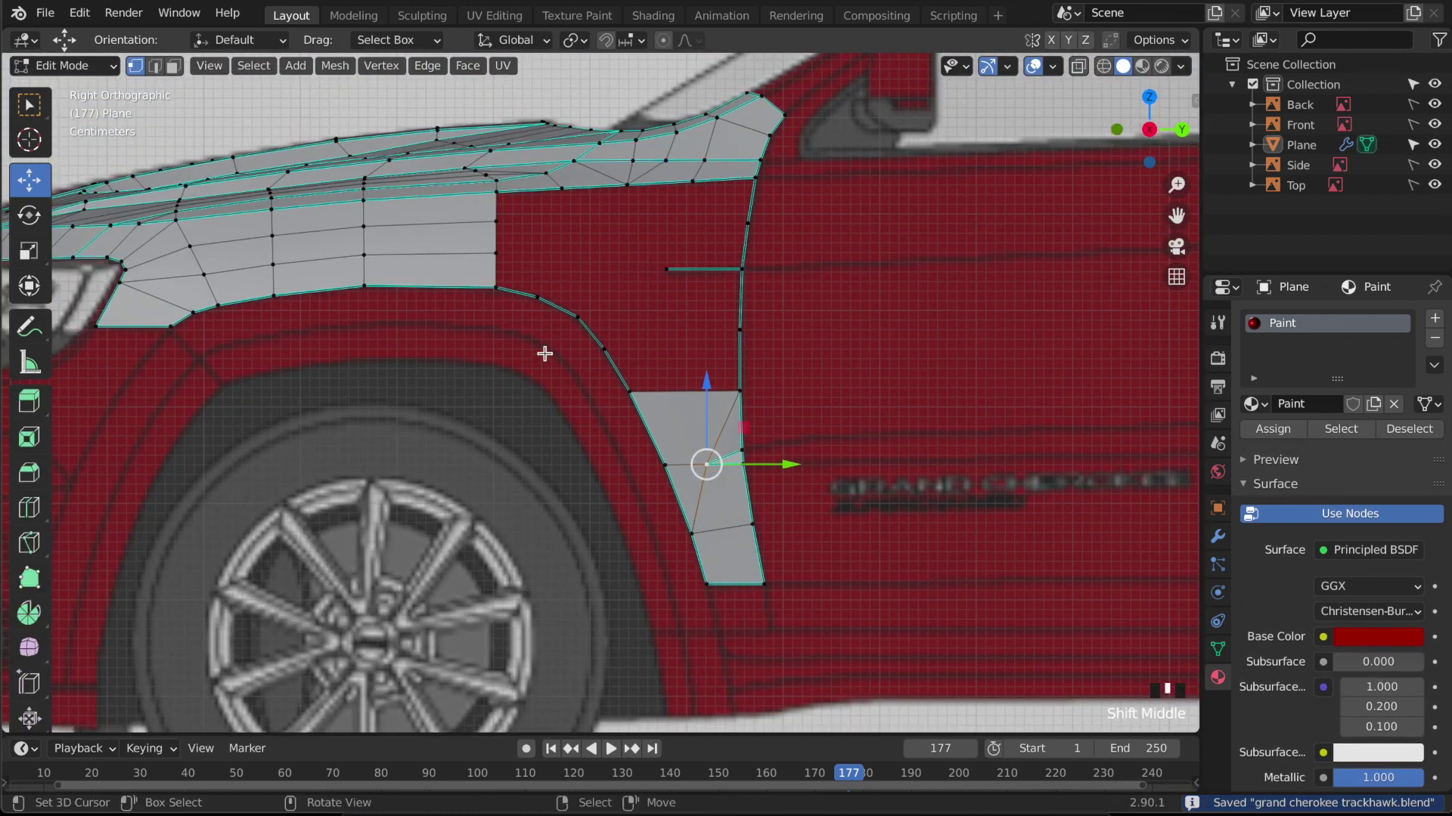
right_click(650, 377)
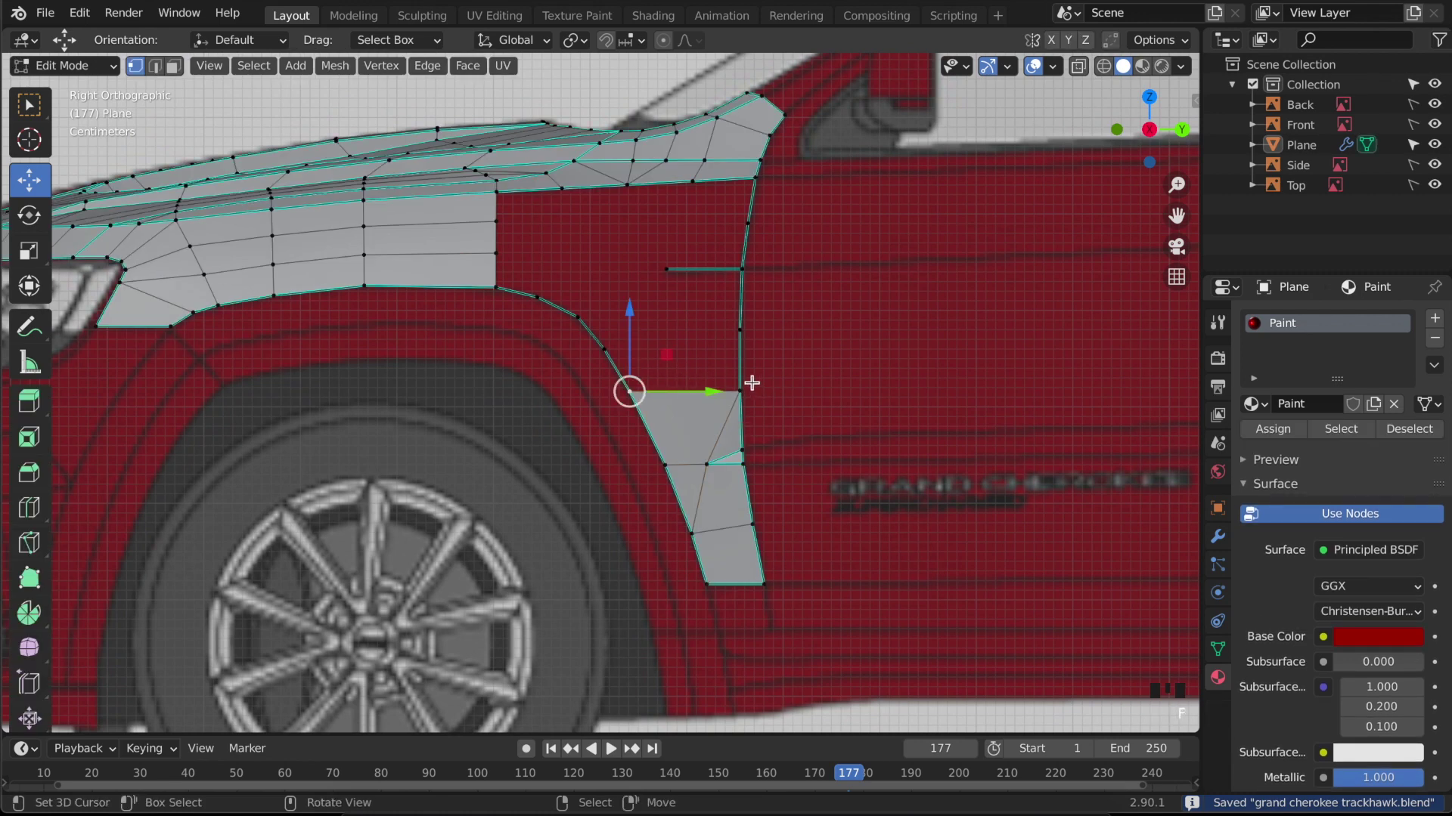
key("f")
- Add a vertical loop cut through the strip's upper two faces and merge its lower end into the notch's inner vertex
key("ctrl+r")
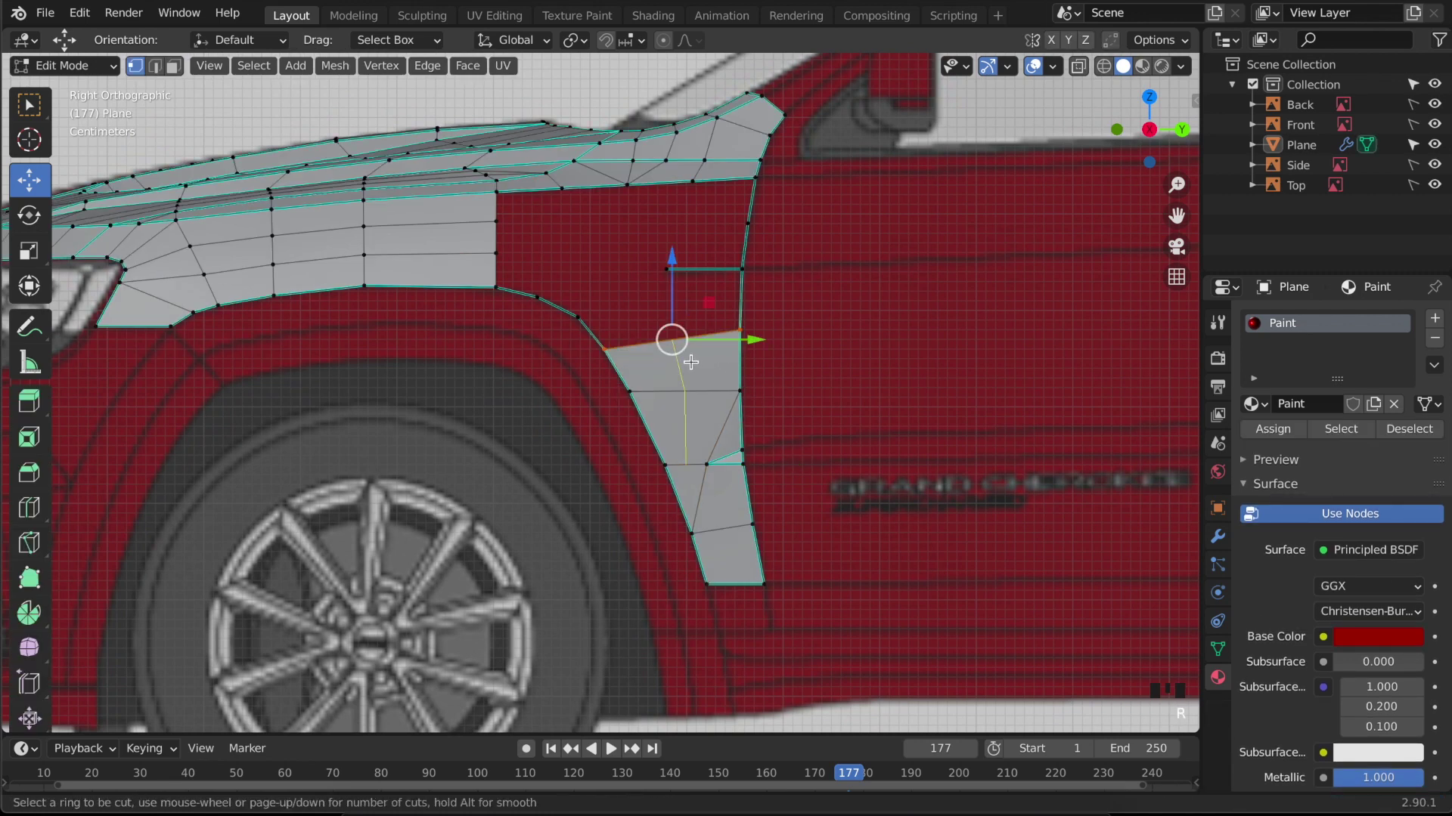
left_click(691, 362)
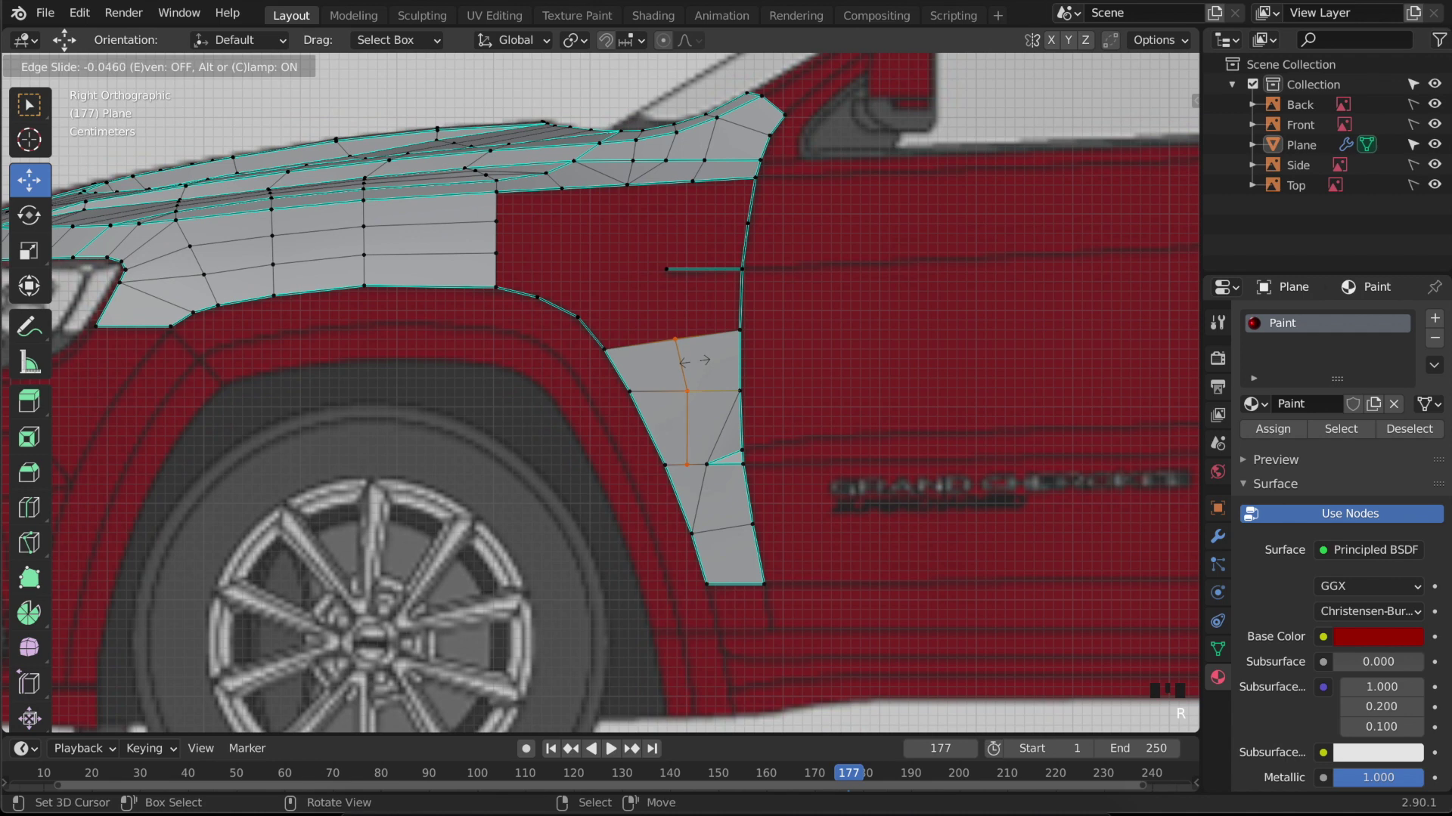
left_click(701, 425)
left_click(685, 465)
left_click(706, 464, "shift")
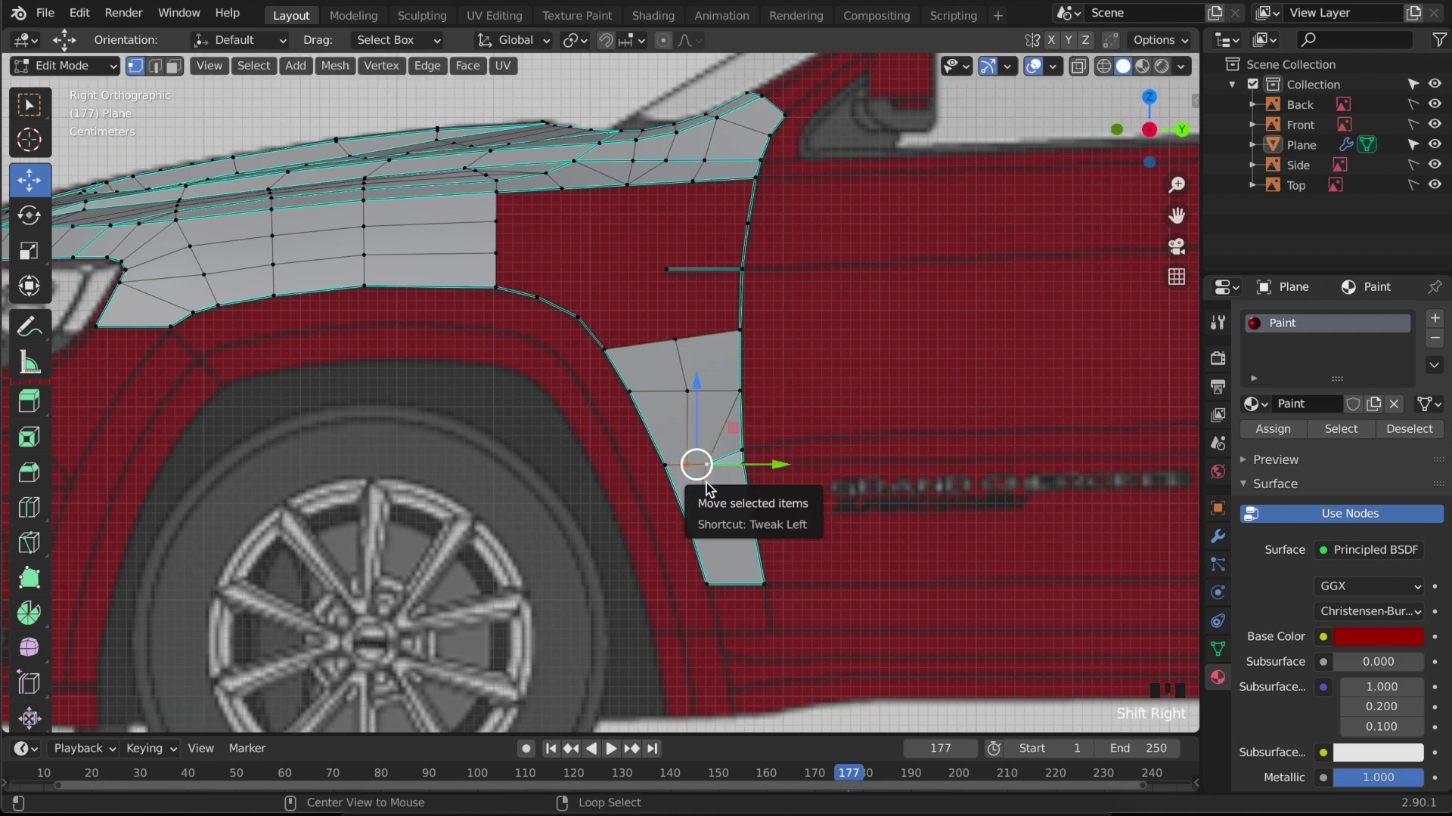
key("alt+m")
left_click(672, 438)
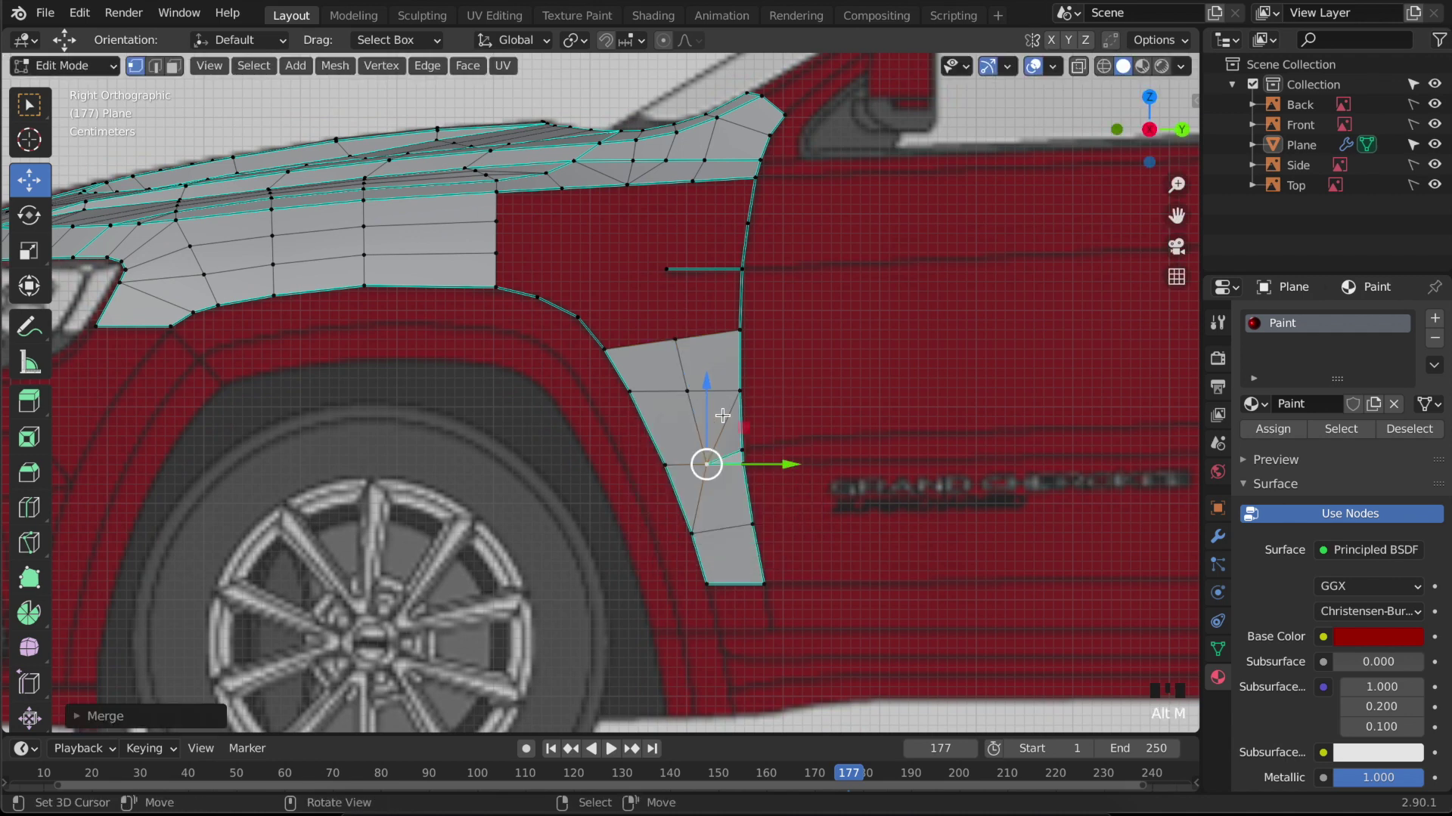
right_click(699, 389, "shift")
key("Tab")
key("Tab")
- Fill two faces below the upper crease line, one beside the door gap and one reaching the wheel arch line
right_click(738, 331)
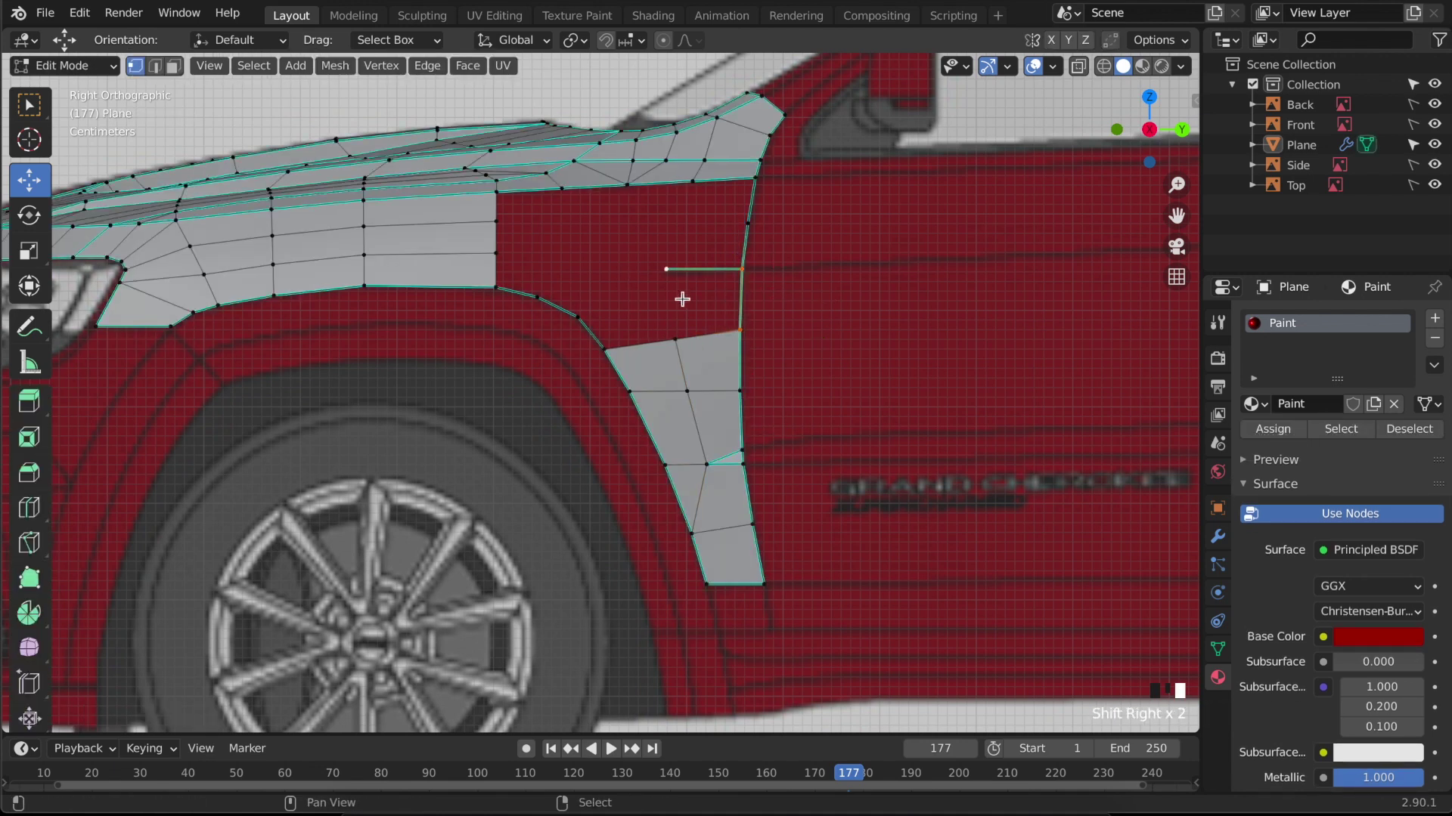
key("f")
right_click(599, 342)
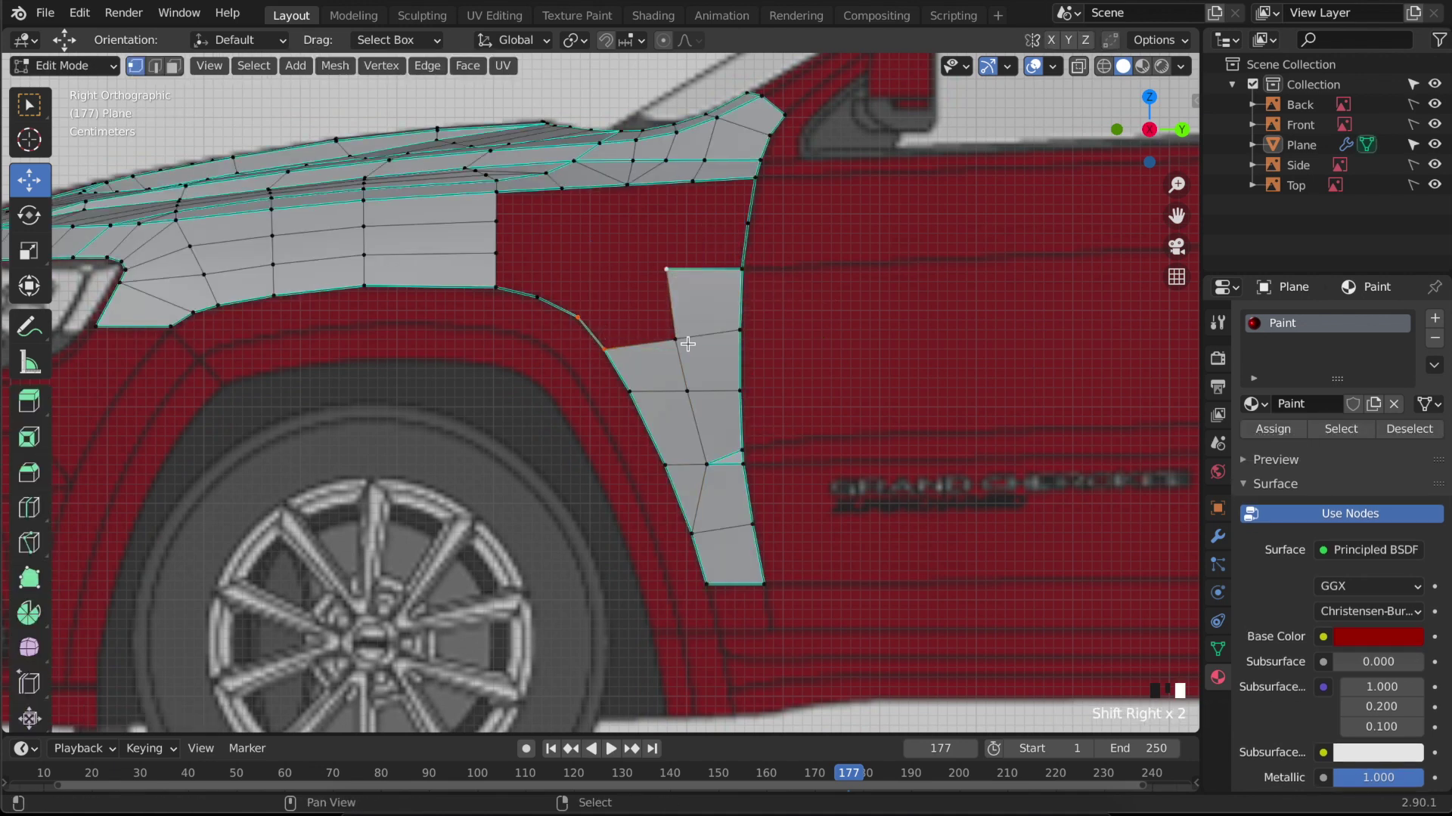
key("Tab")
key("Tab")
middle_click_drag(677, 360, 687, 415)
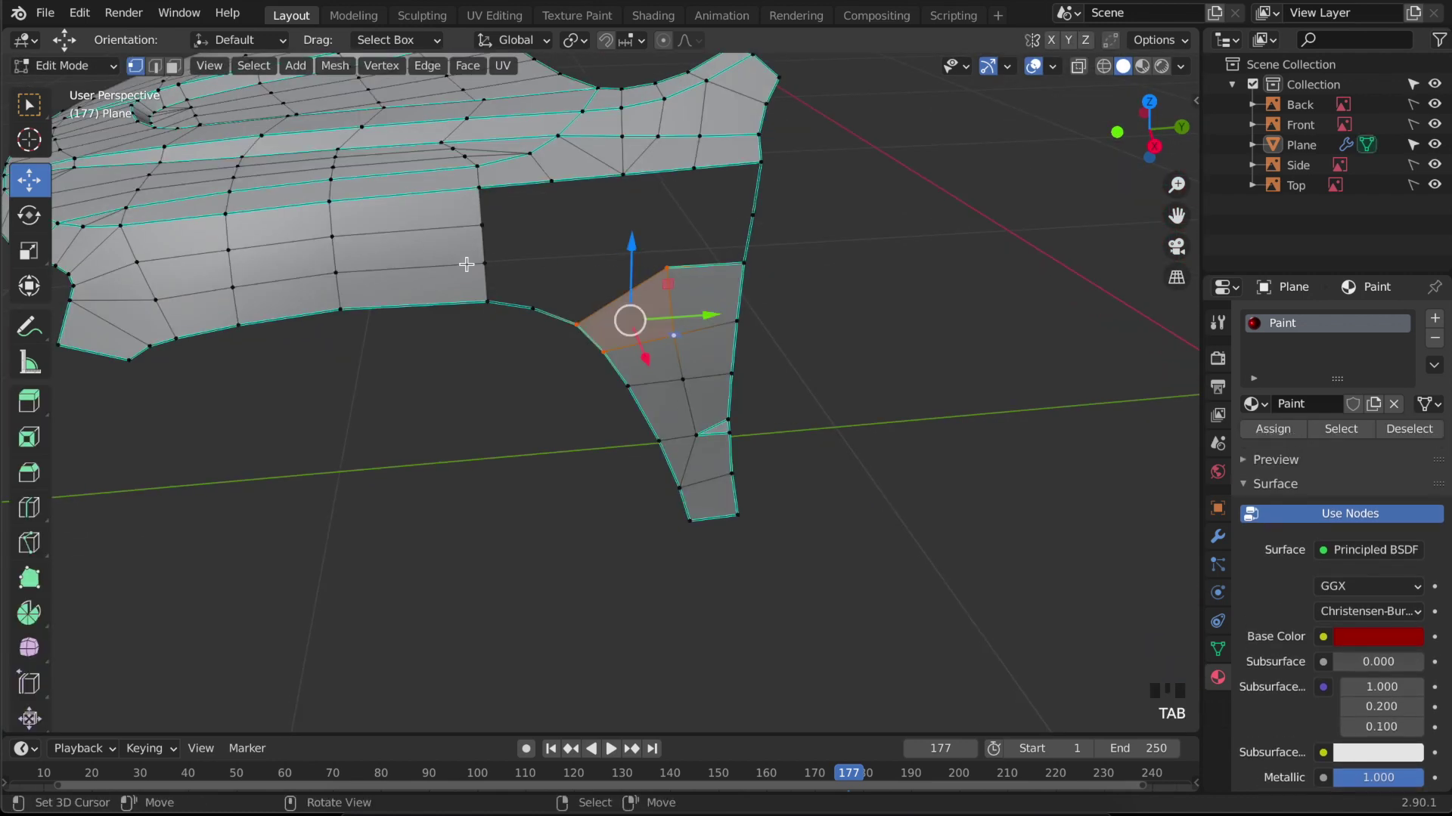
- Connect the upper crease line's inner end to the hood-side edge with a new edge and add two cuts to it
right_click(760, 162)
key("Tab")
key("Tab")
right_click(666, 269)
right_click(626, 175, "shift")
key("KP_3")
key("ctrl+r")
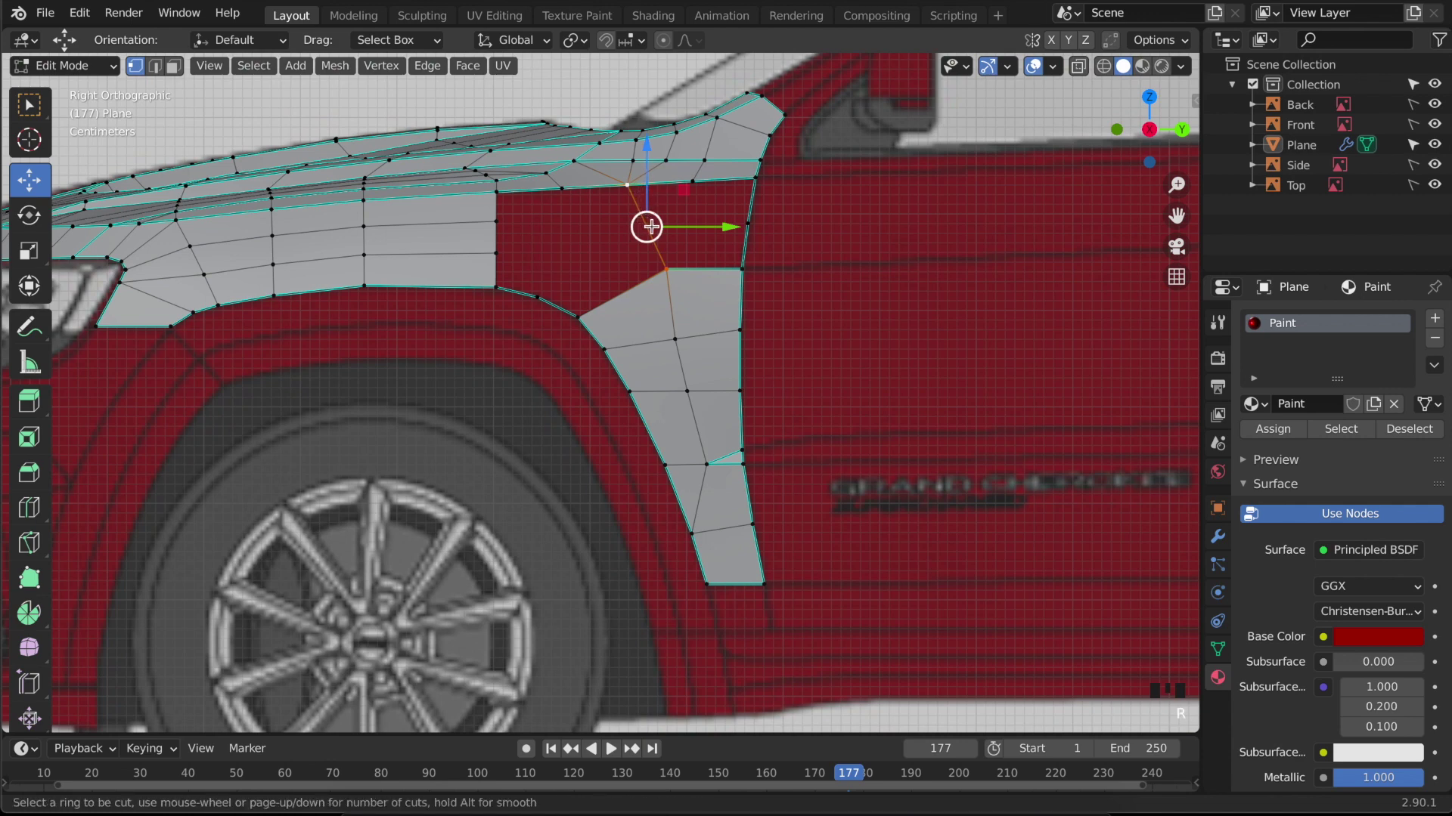
left_click(656, 231)
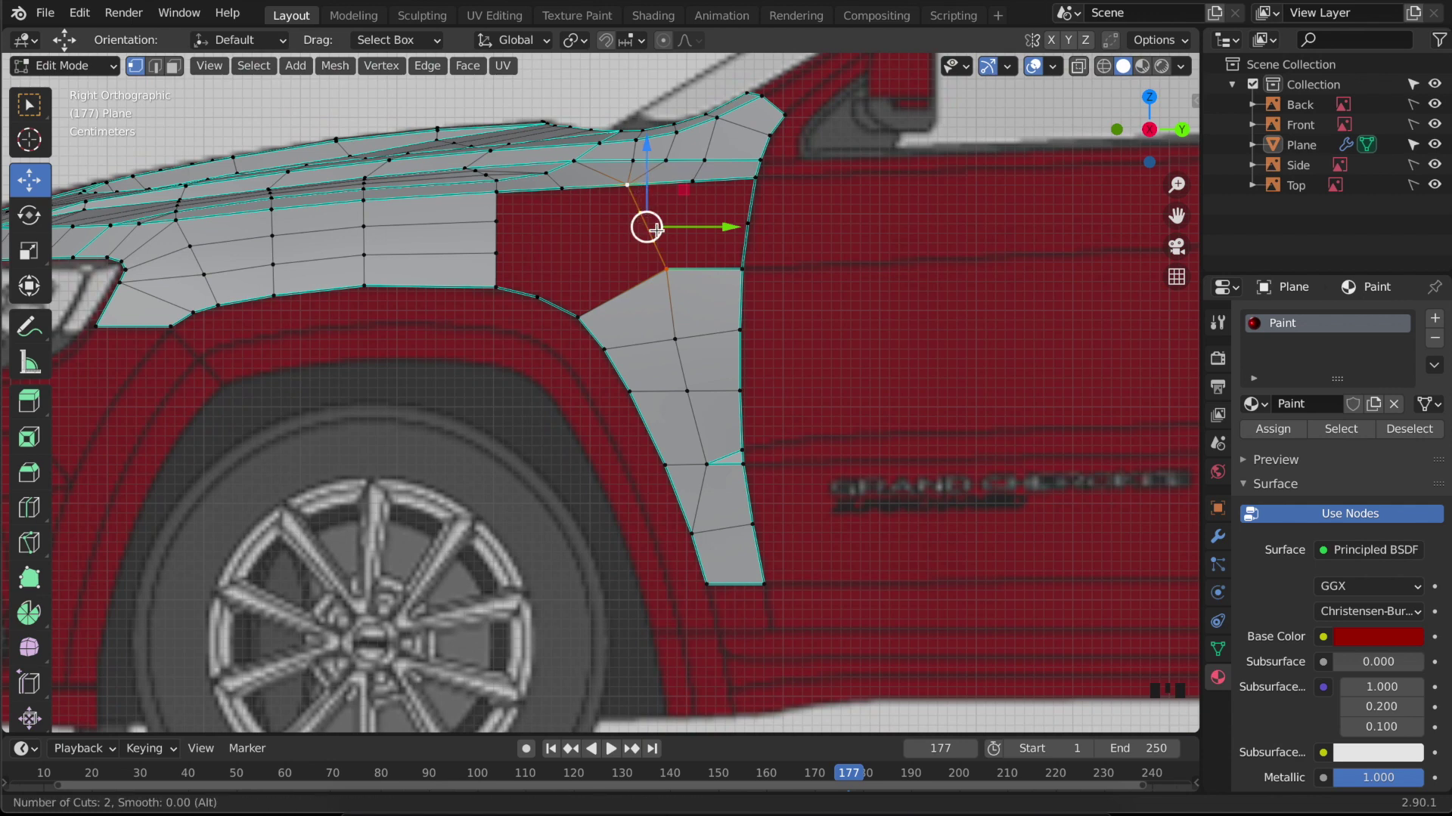
right_click(655, 231)
- In front view, move the two new cut vertices slightly to follow the fender's contour
key("KP_1")
left_click_drag(663, 229, 664, 226)
key("KP_3")
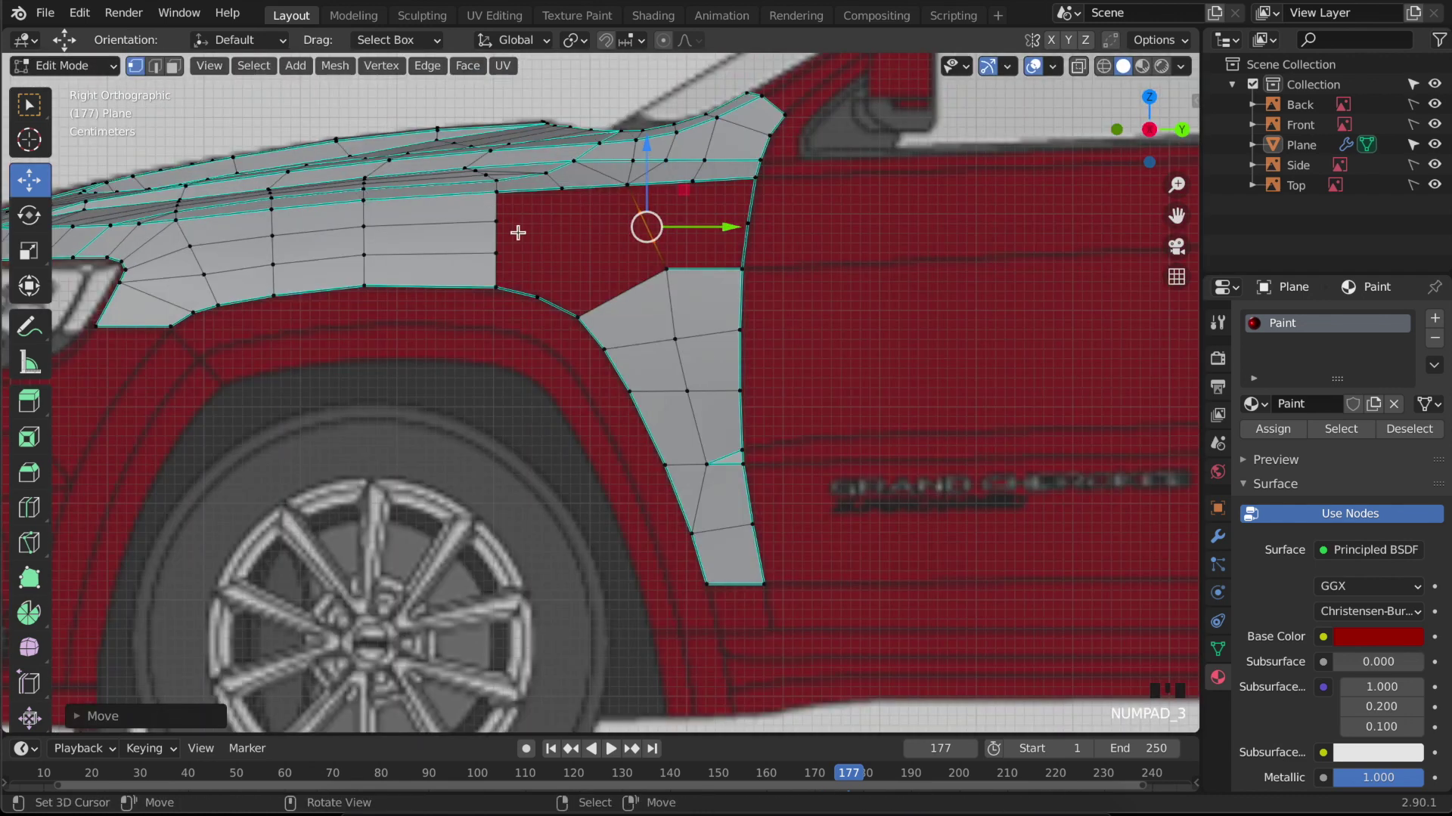
right_click(516, 199)
right_click(620, 200, "ctrl")
right_click(502, 284, "shift")
right_click(600, 312, "ctrl")
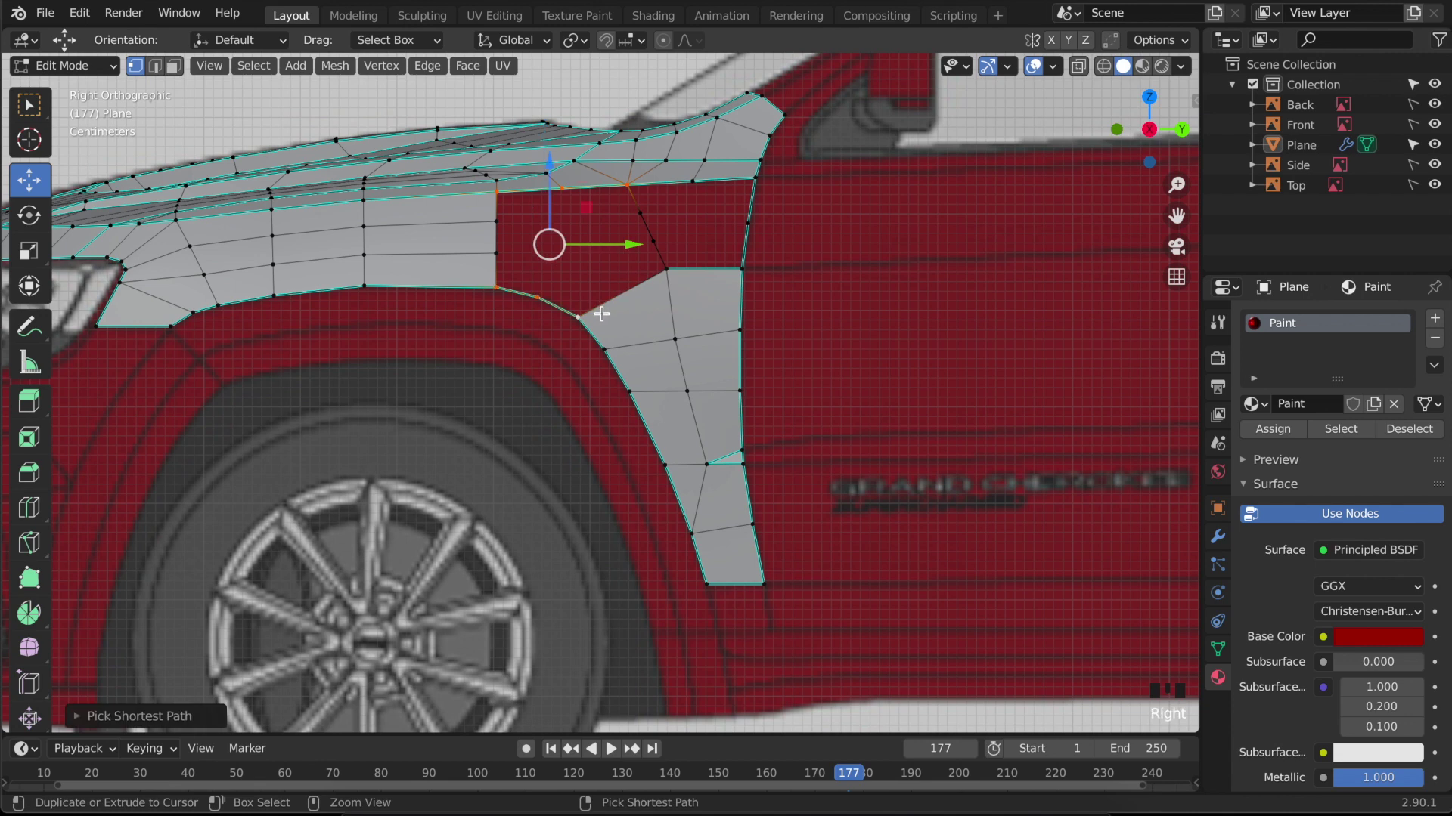
right_click(653, 242, "ctrl")
- Merge the two cut vertices on the edge above the crease line into one vertex at their center
right_click(668, 225)
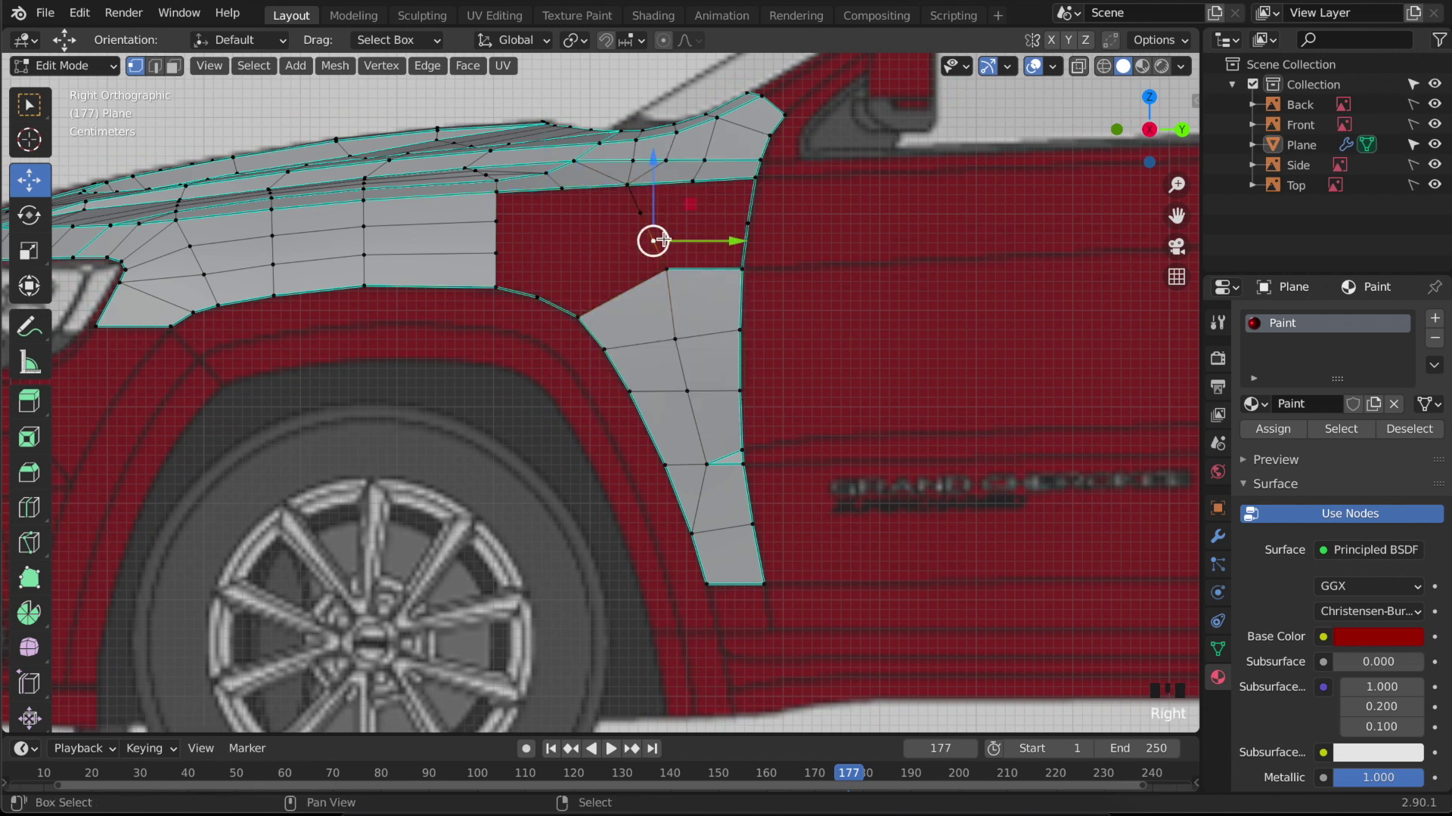
right_click(641, 212, "shift")
key("alt+m")
left_click(625, 258)
- Try to grid fill the opening between the hood-side edge and the wheel arch line
right_click(493, 288)
right_click(576, 315, "ctrl")
right_click(496, 181, "shift")
right_click(628, 187, "ctrl")
right_click(533, 173, "shift")
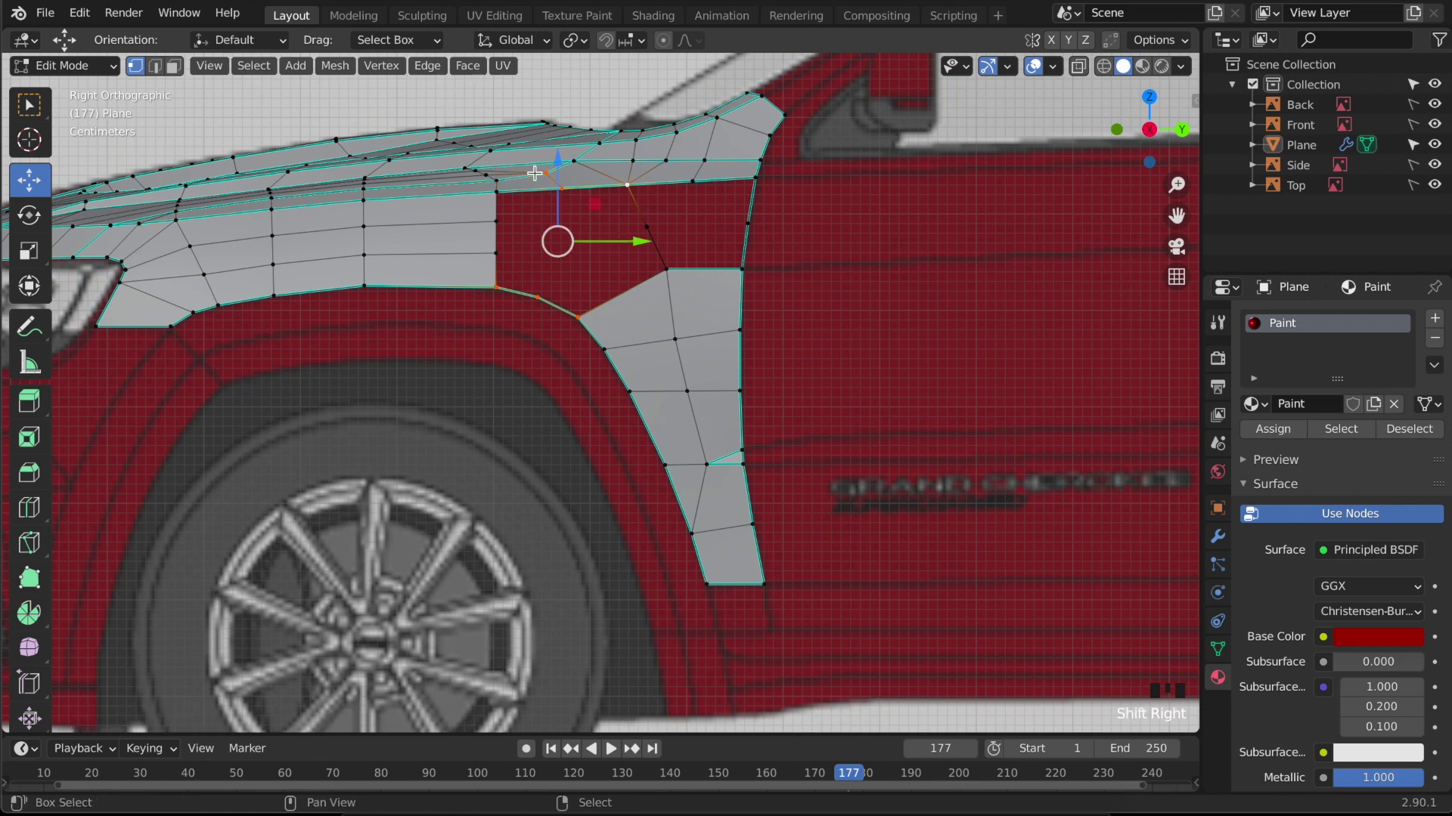
key("ctrl+f")
left_click(583, 346)
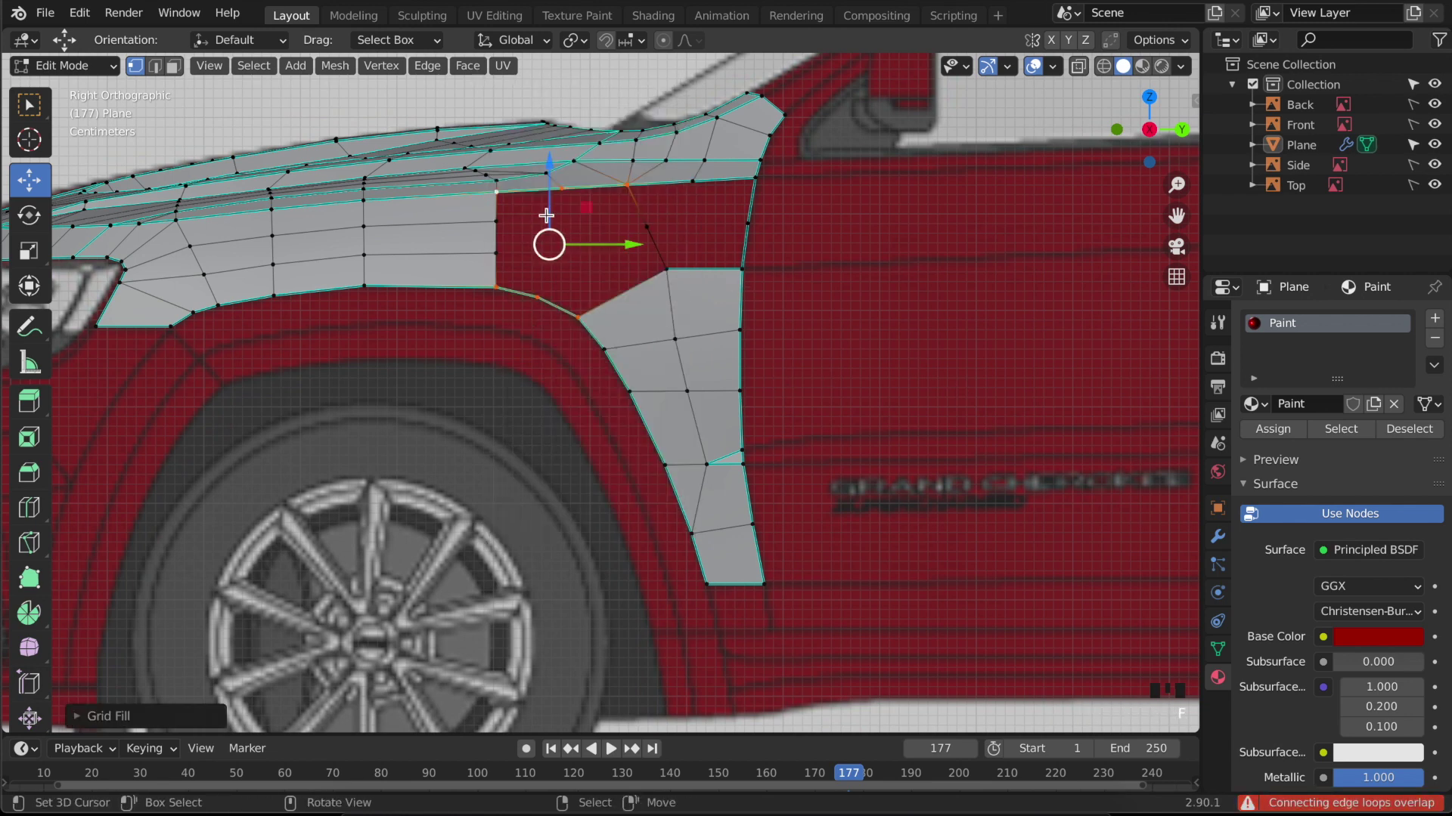
- Divide the edge spanning the opening from the hood side to the wheel arch line with two cuts
key("ctrl+r")
left_click(556, 242)
left_click(559, 238)
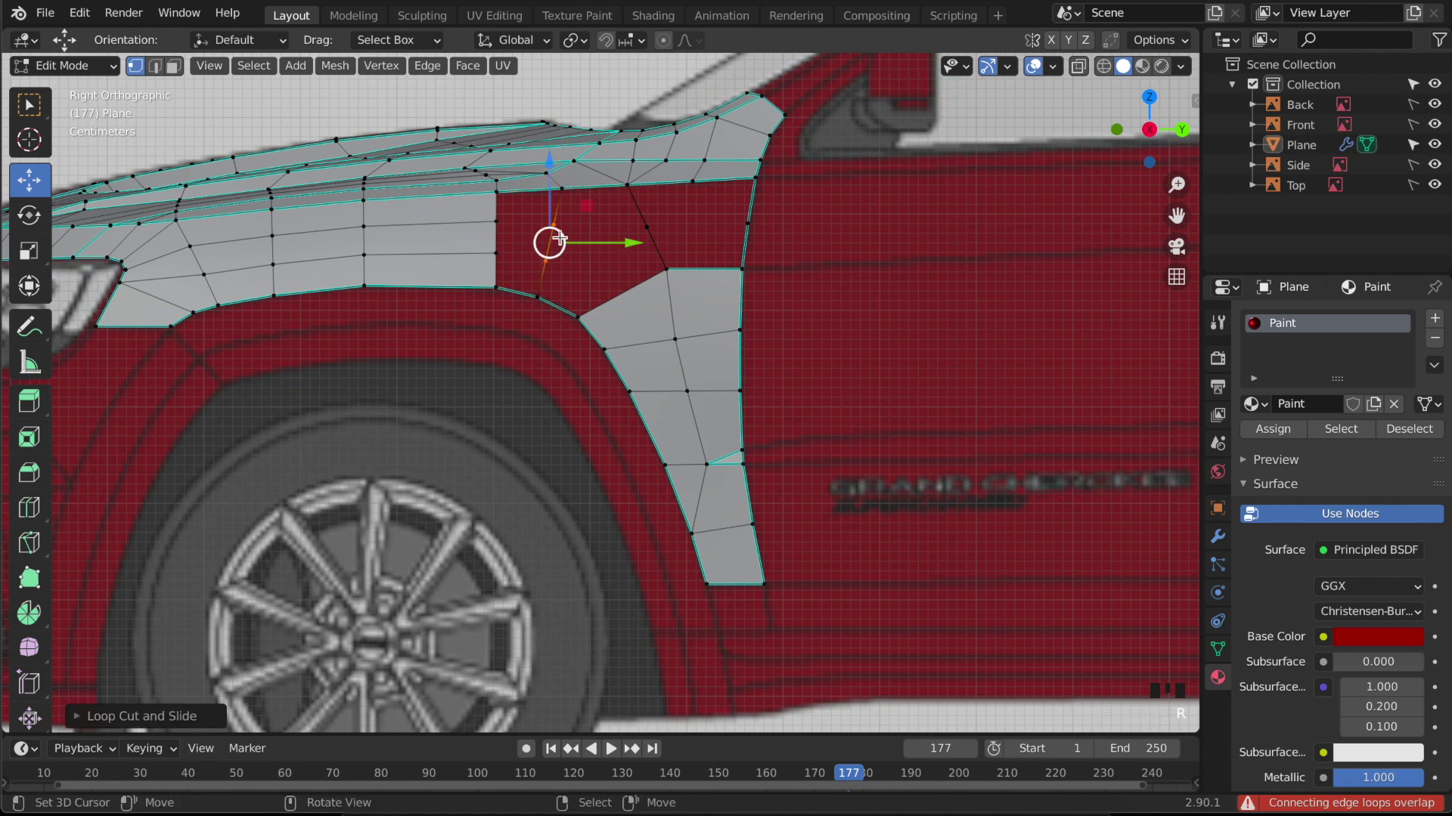
- Fill between the front fender panel's rear edge and the newly cut edge across the opening
key("f")
key("f")
key("f")
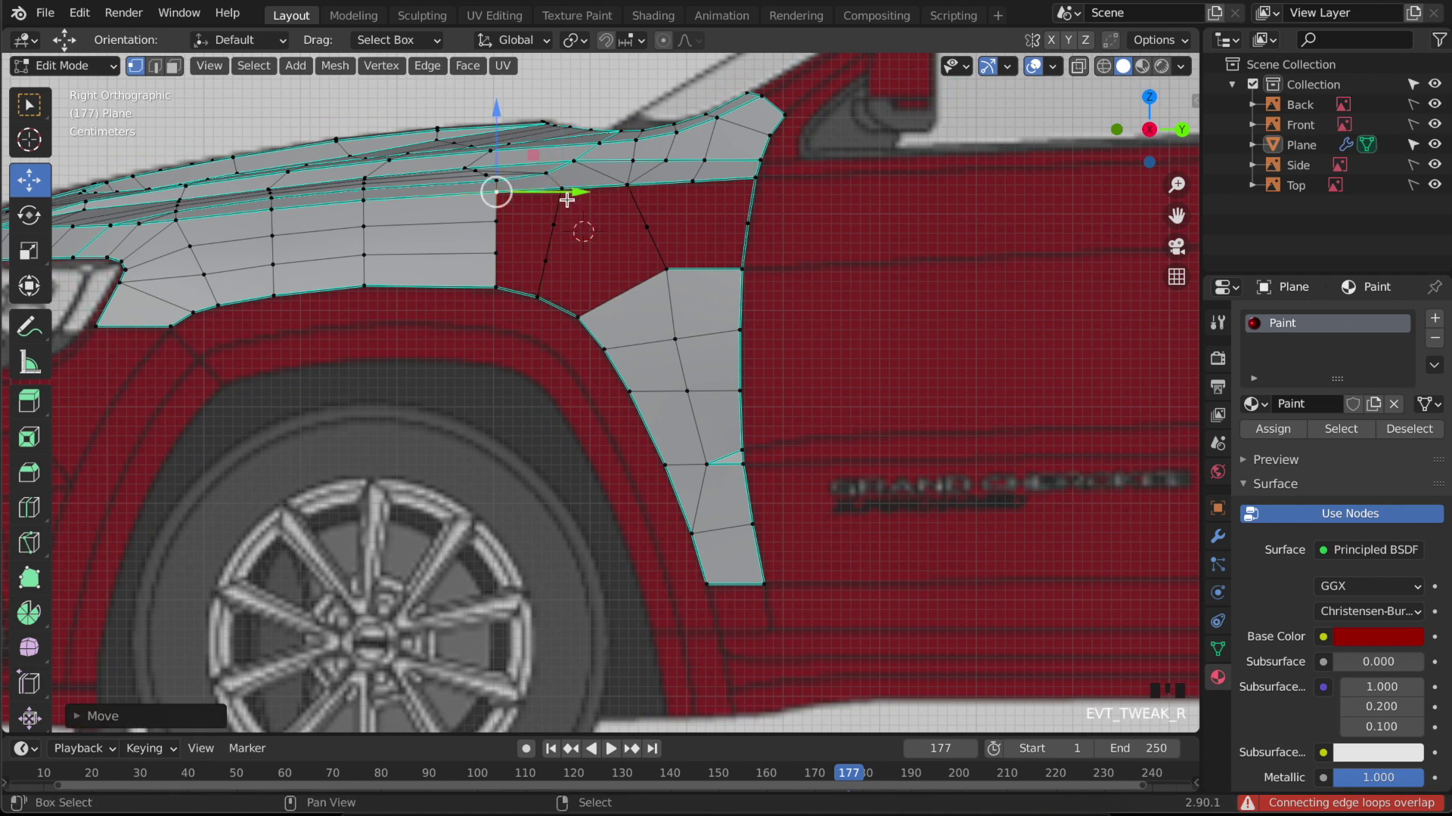
right_click(501, 256)
right_click(546, 263, "shift")
key("f")
- Push the two middle vertices of the cut edge across the fender opening slightly outward to round the panel
right_click(549, 262)
right_click(555, 228, "shift")
middle_click_drag(570, 279, 672, 304)
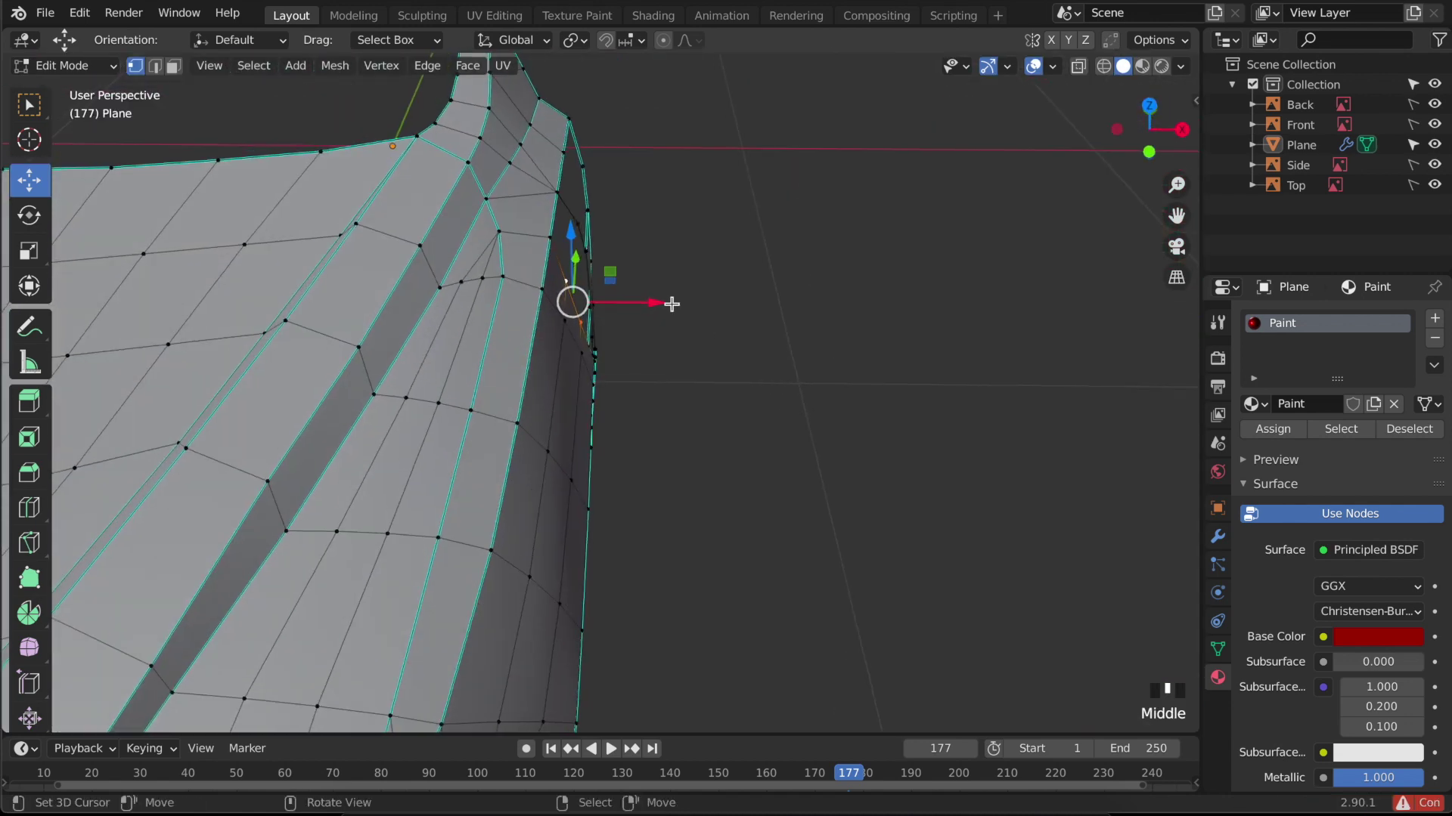
left_click_drag(638, 300, 641, 300)
key("KP_3")
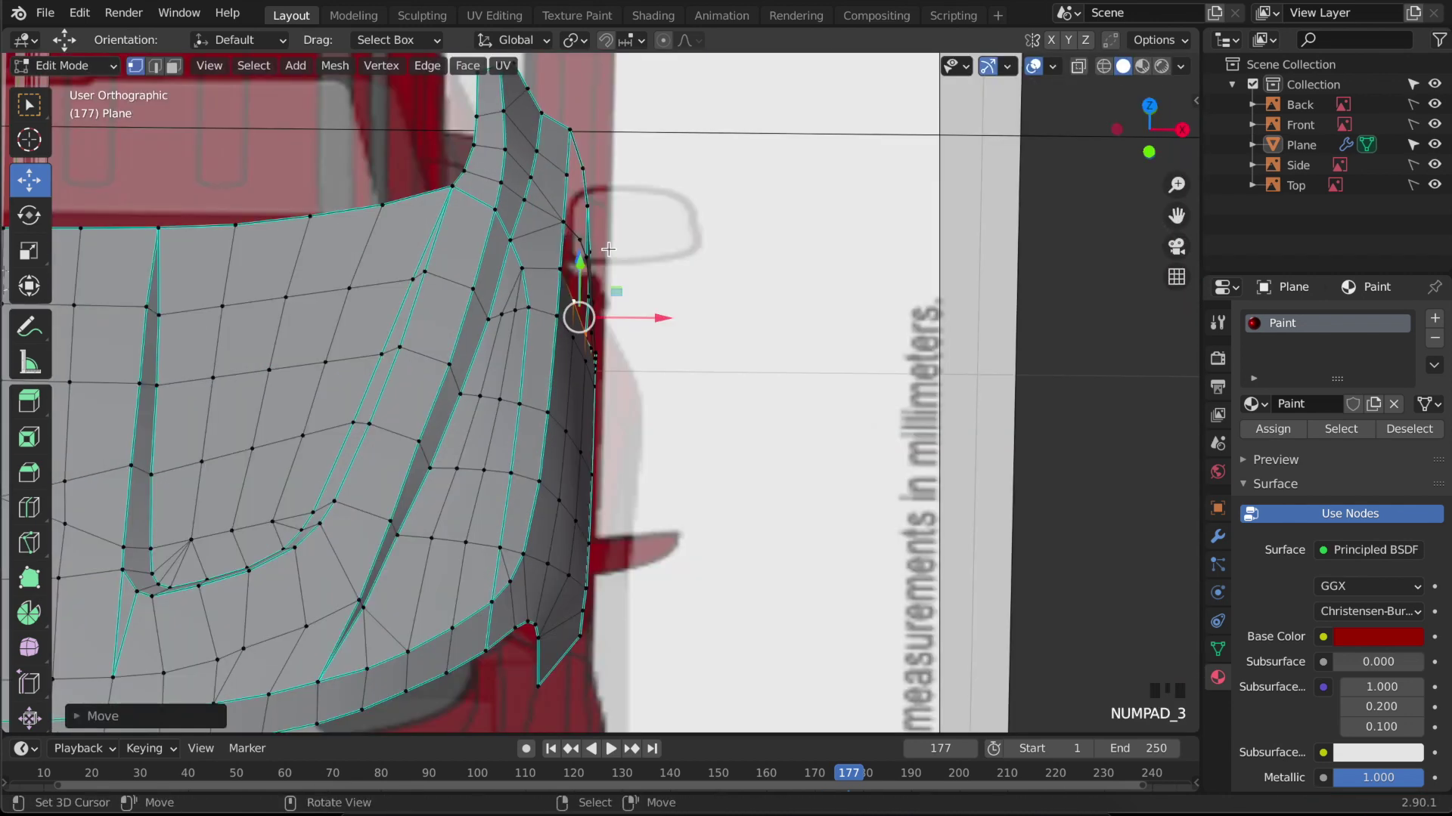
- Fill the faces above the wheel arch between the cut edge, the hood-side edge and the rear fender strip
key("f")
key("f")
key("f")
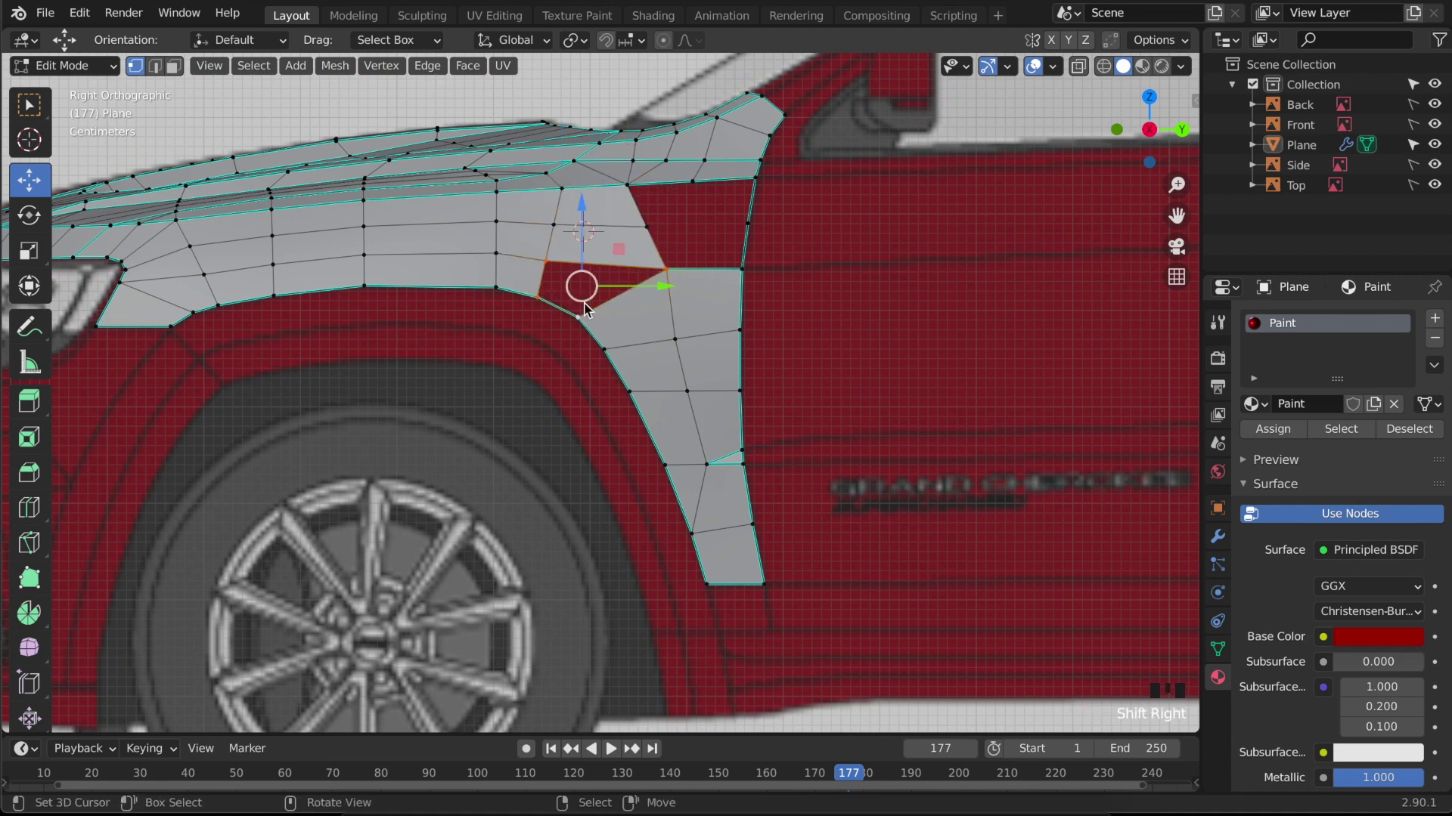
key("Tab")
middle_click_drag(564, 297, 585, 332)
key("Tab")
key("Tab")
key("shift+c")
middle_click_drag(592, 398, 690, 353)
key("Tab")
scroll(649, 270, "up", 4)
middle_click_drag(649, 269, 564, 347, "shift")
- Fill the remaining opening beside the door gap with faces below the hood-side crease and save the file
right_click(547, 359)
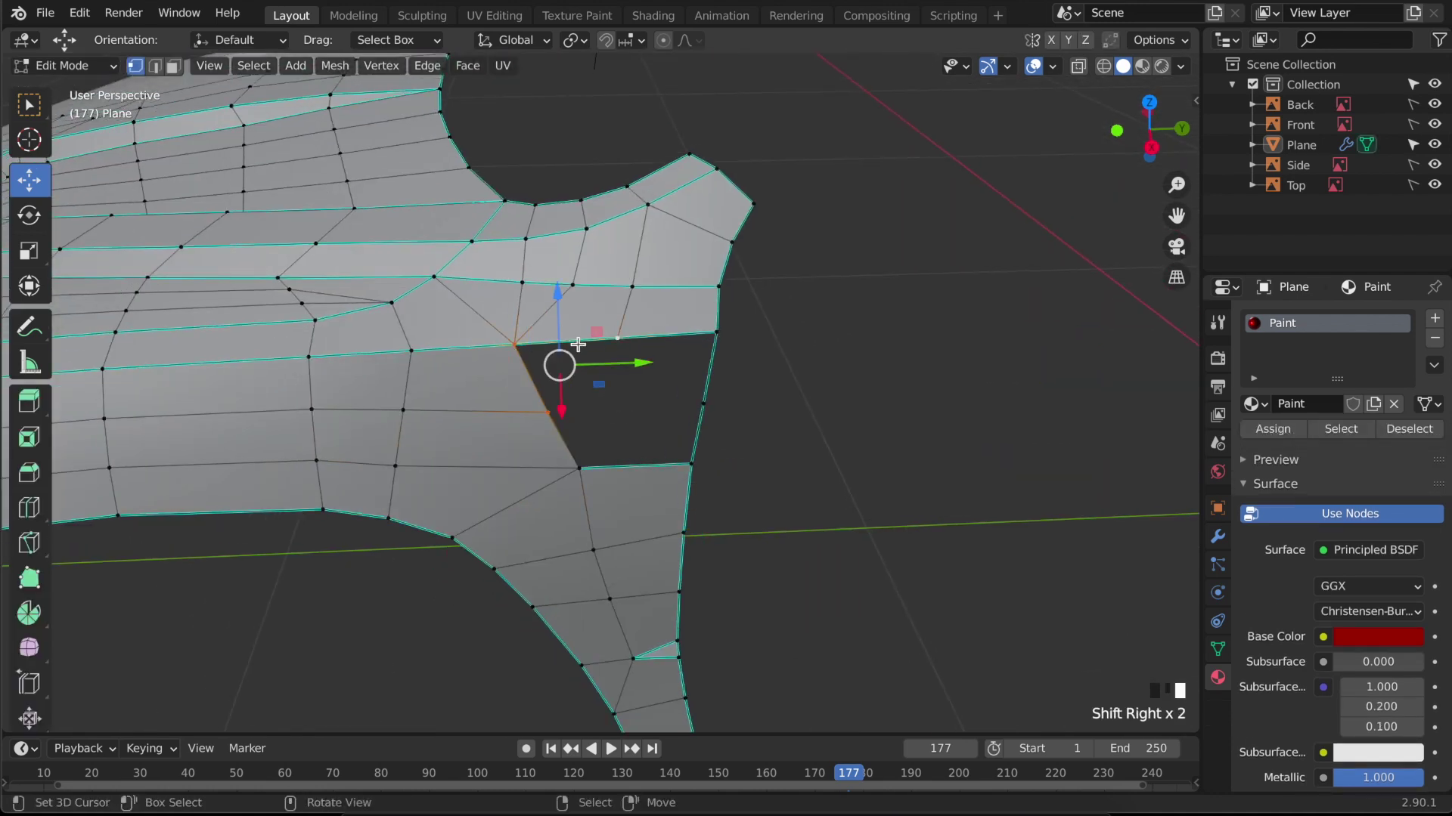
key("f")
right_click(577, 417, "shift")
right_click(647, 352)
right_click(706, 337, "shift")
key("f")
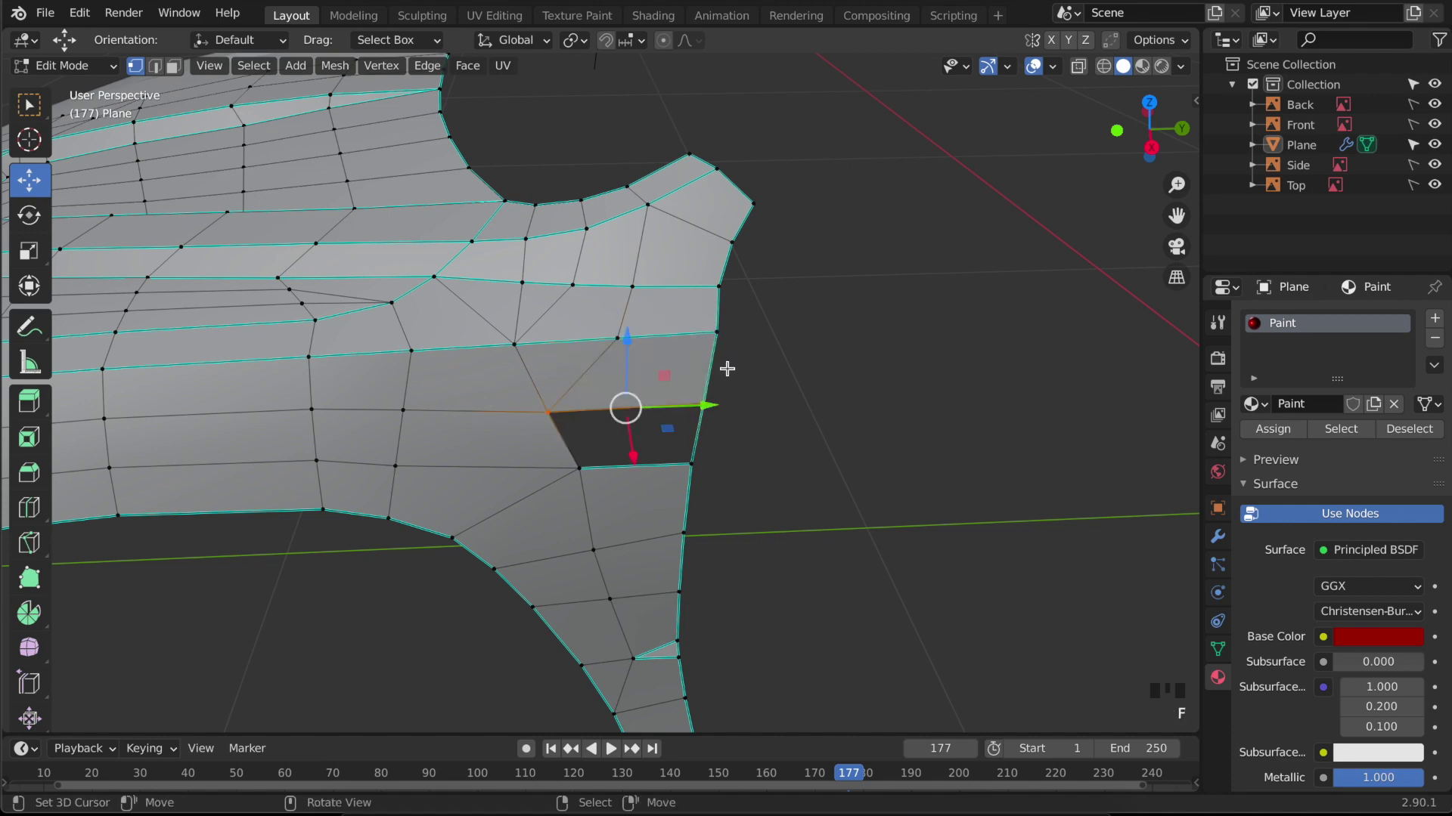
key("f")
key("Tab")
key("ctrl+s")
- Extrude the bottom edge of the rear fender strip downward to the next blueprint line in side view
scroll(740, 418, "down", 4)
middle_click_drag(740, 418, 737, 483)
key("Tab")
key("Tab")
key("KP_3")
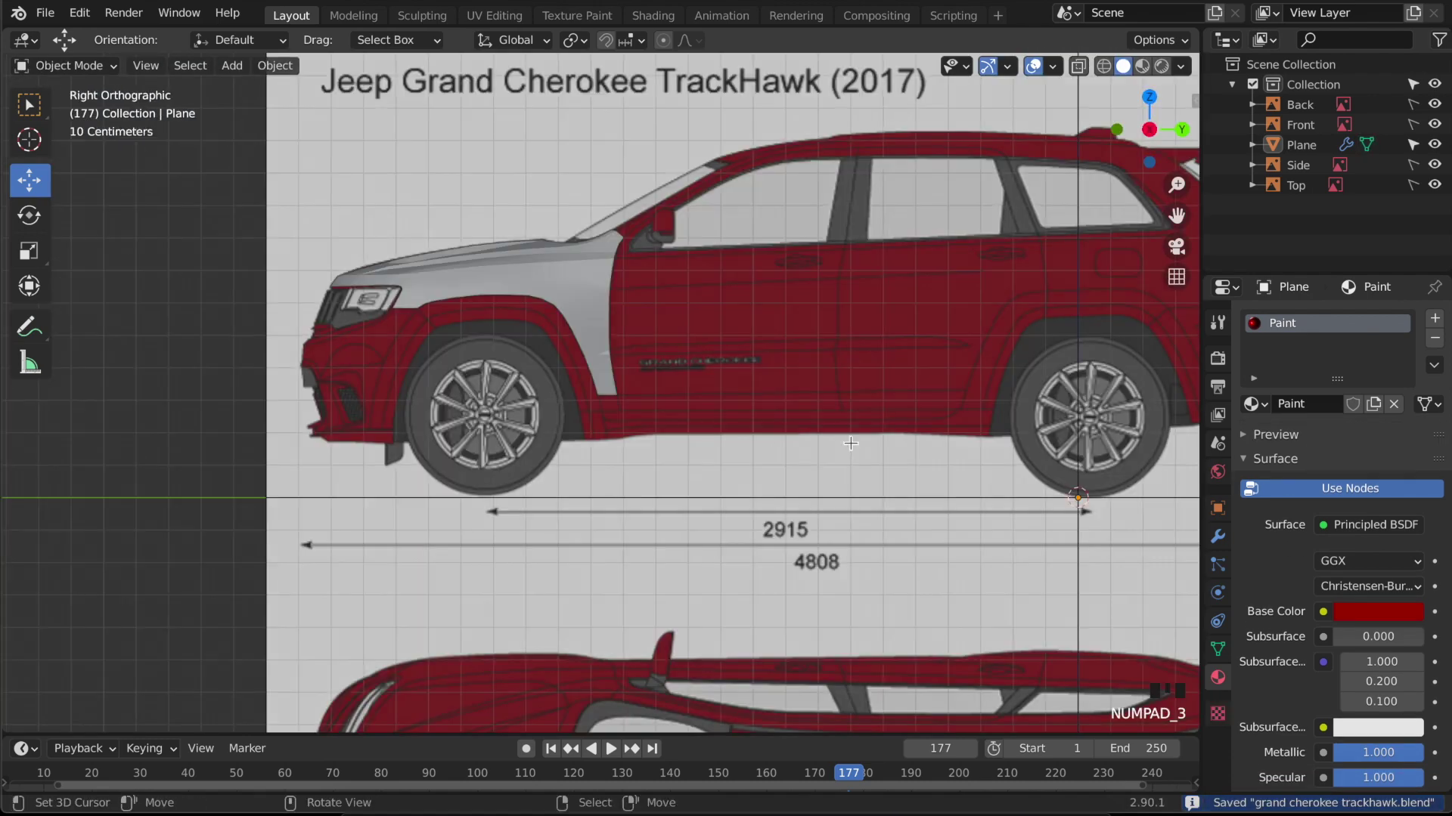
key("Tab")
scroll(546, 266, "up", 3)
scroll(546, 266, "up", 2)
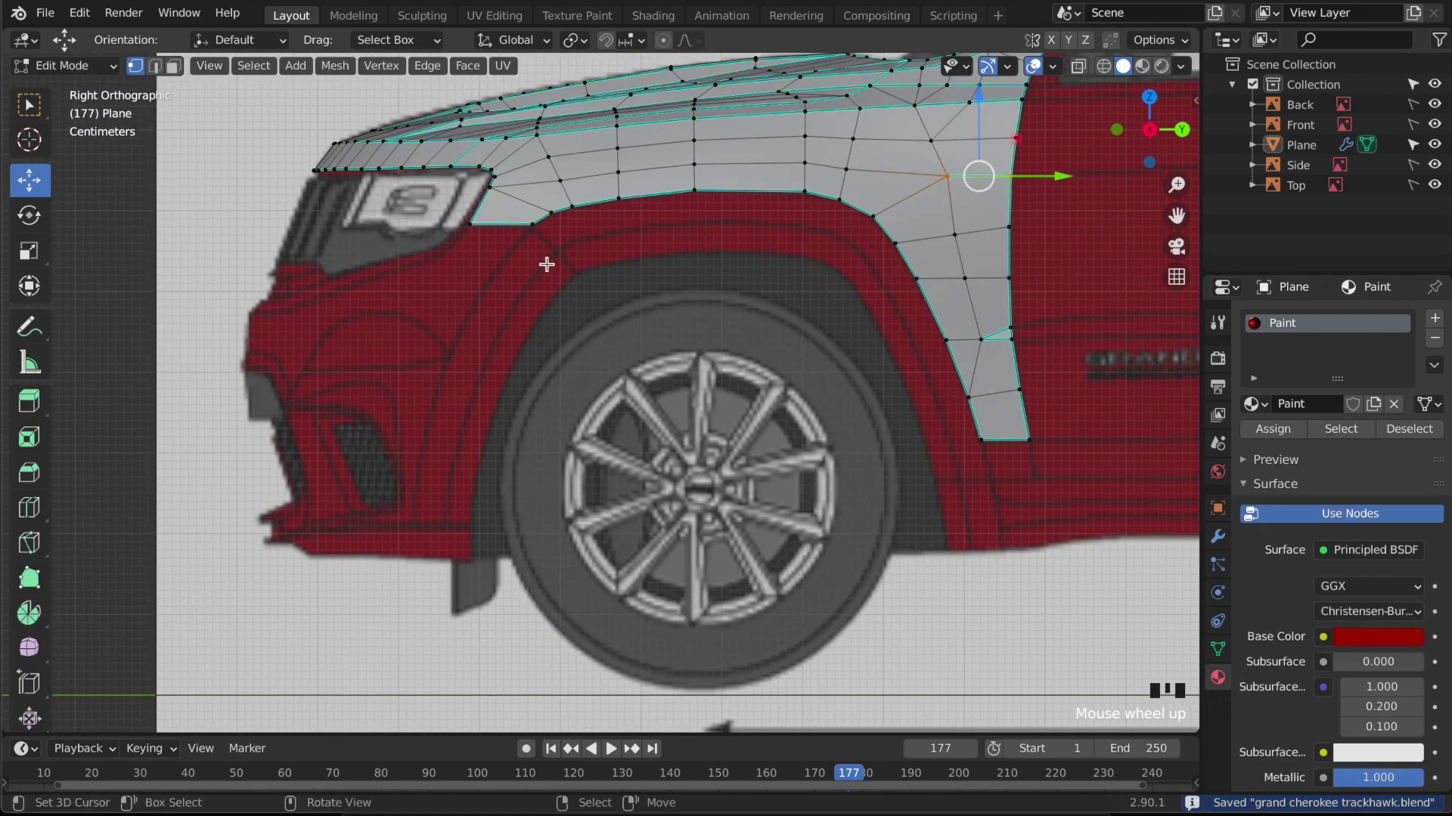
middle_click_drag(893, 420, 663, 270, "shift")
scroll(663, 270, "up", 2)
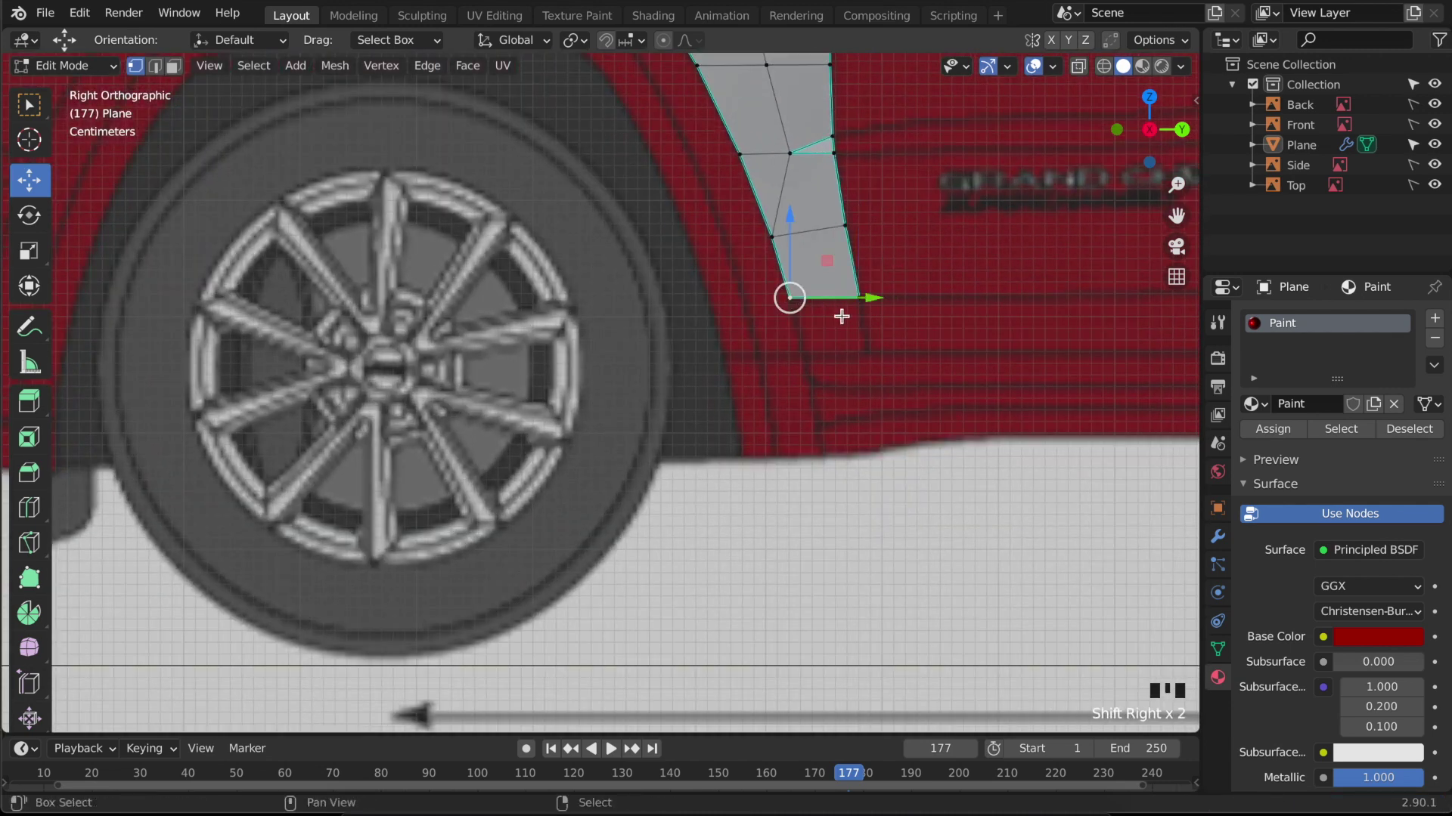
key("e")
left_click(821, 387)
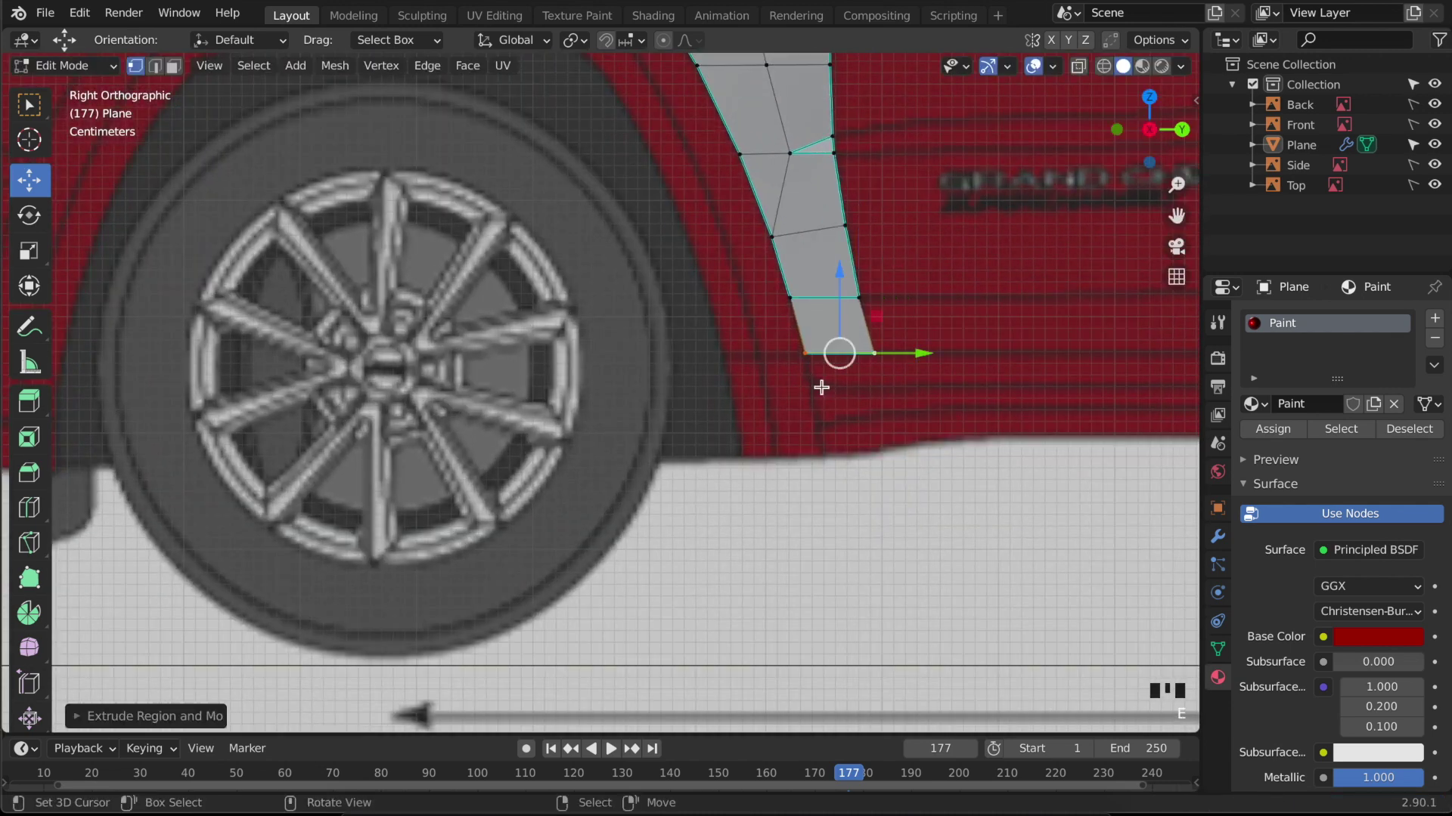
- Align the rear bottom vertex of the extruded fender face with the door gap and mark the face's edges sharp
key("alt+z")
left_click_drag(932, 349, 930, 346)
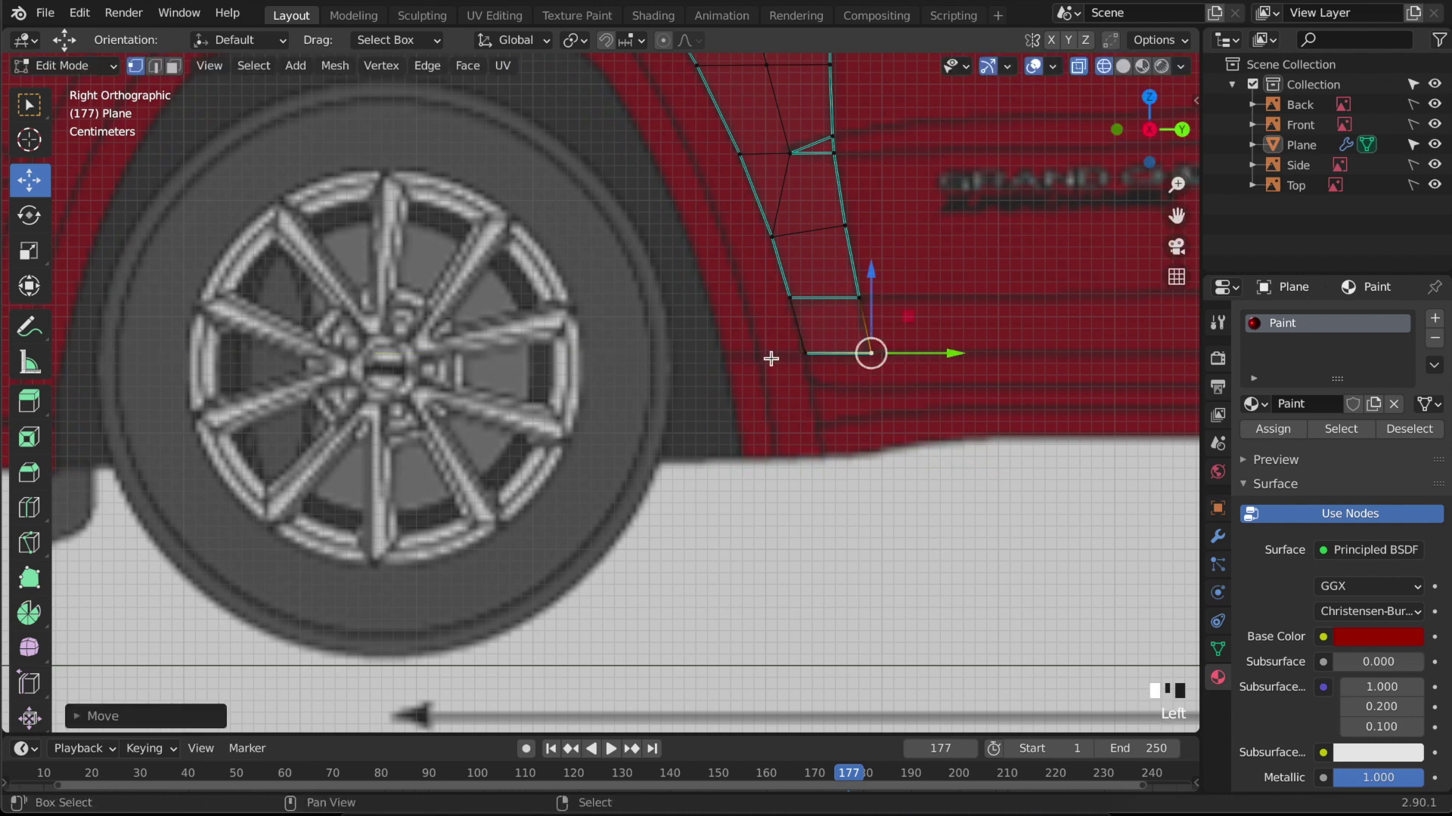
right_click(808, 353, "shift")
right_click(790, 297, "shift")
right_click(858, 297, "shift")
key("ctrl+e")
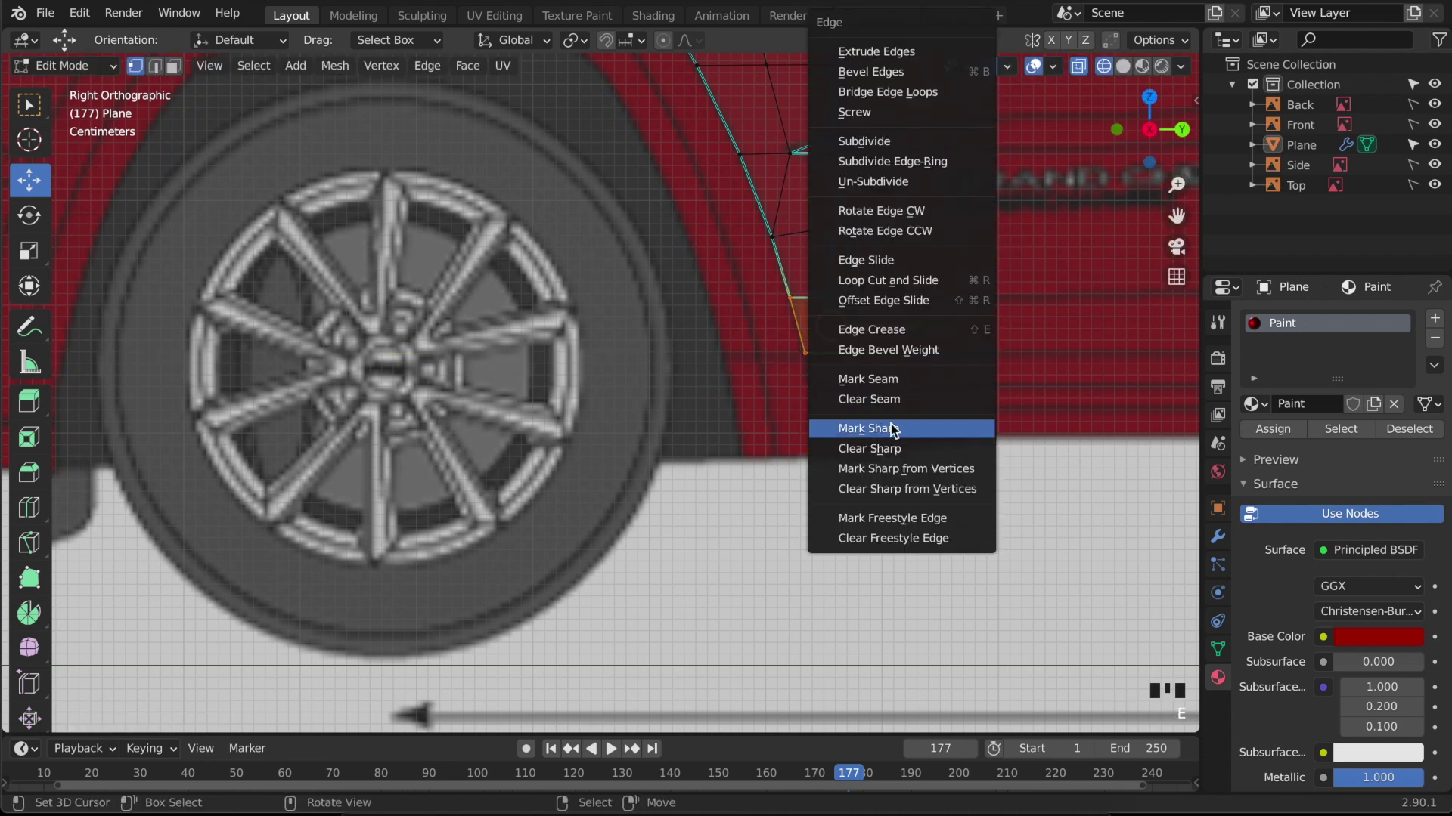
left_click(886, 425)
- Move the fender's extruded bottom edge inward in front view to continue the body side's curve
right_click(805, 353)
right_click(871, 353, "shift")
key("KP_1")
scroll(743, 398, "down", 3)
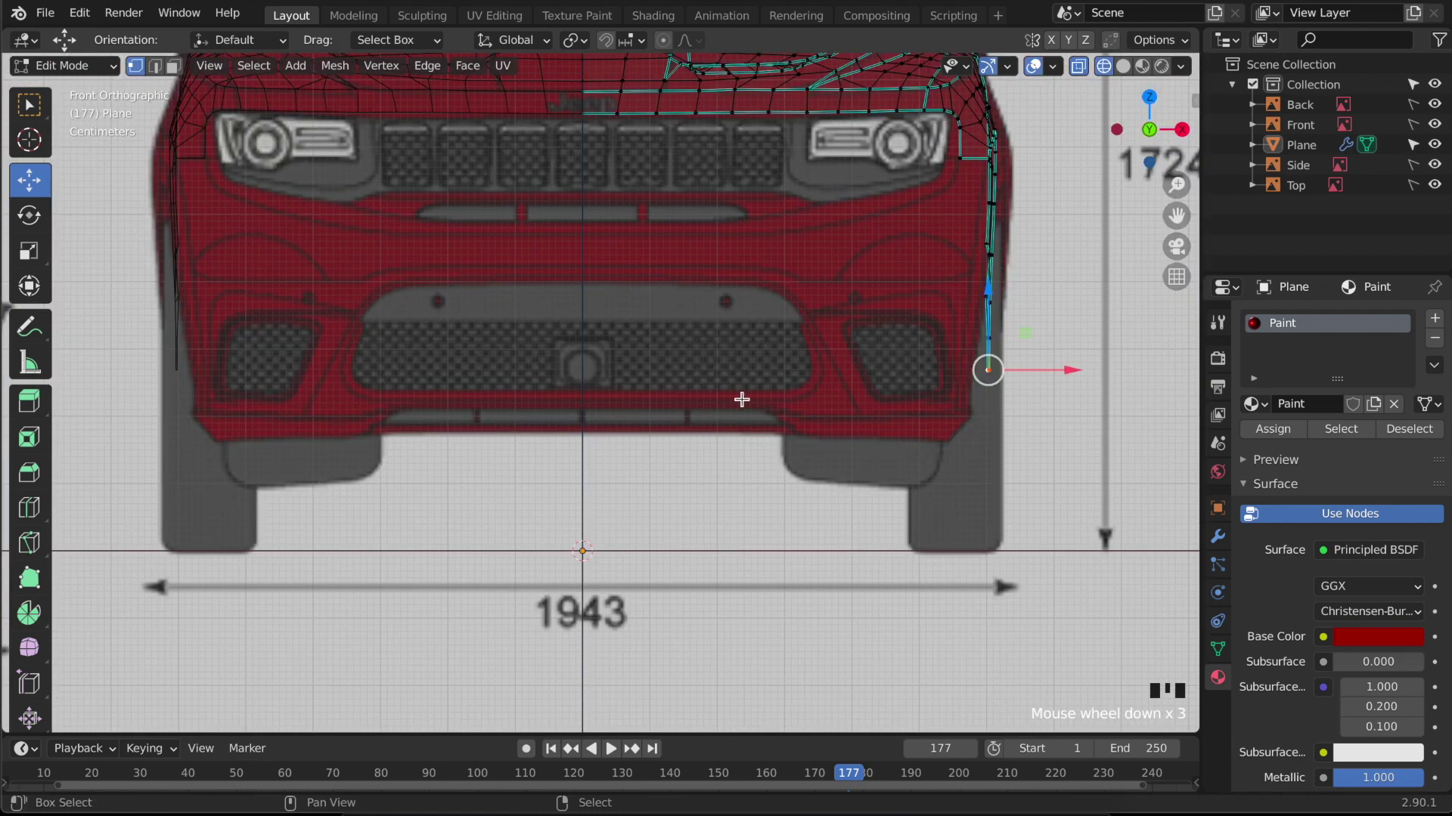
scroll(904, 392, "up", 2)
left_click_drag(991, 359, 975, 340)
- Nudge the lower fender vertices sideways in front view to smooth the side profile and save the file
middle_click_drag(781, 383, 1060, 269)
key("KP_1")
left_click_drag(926, 276, 948, 268)
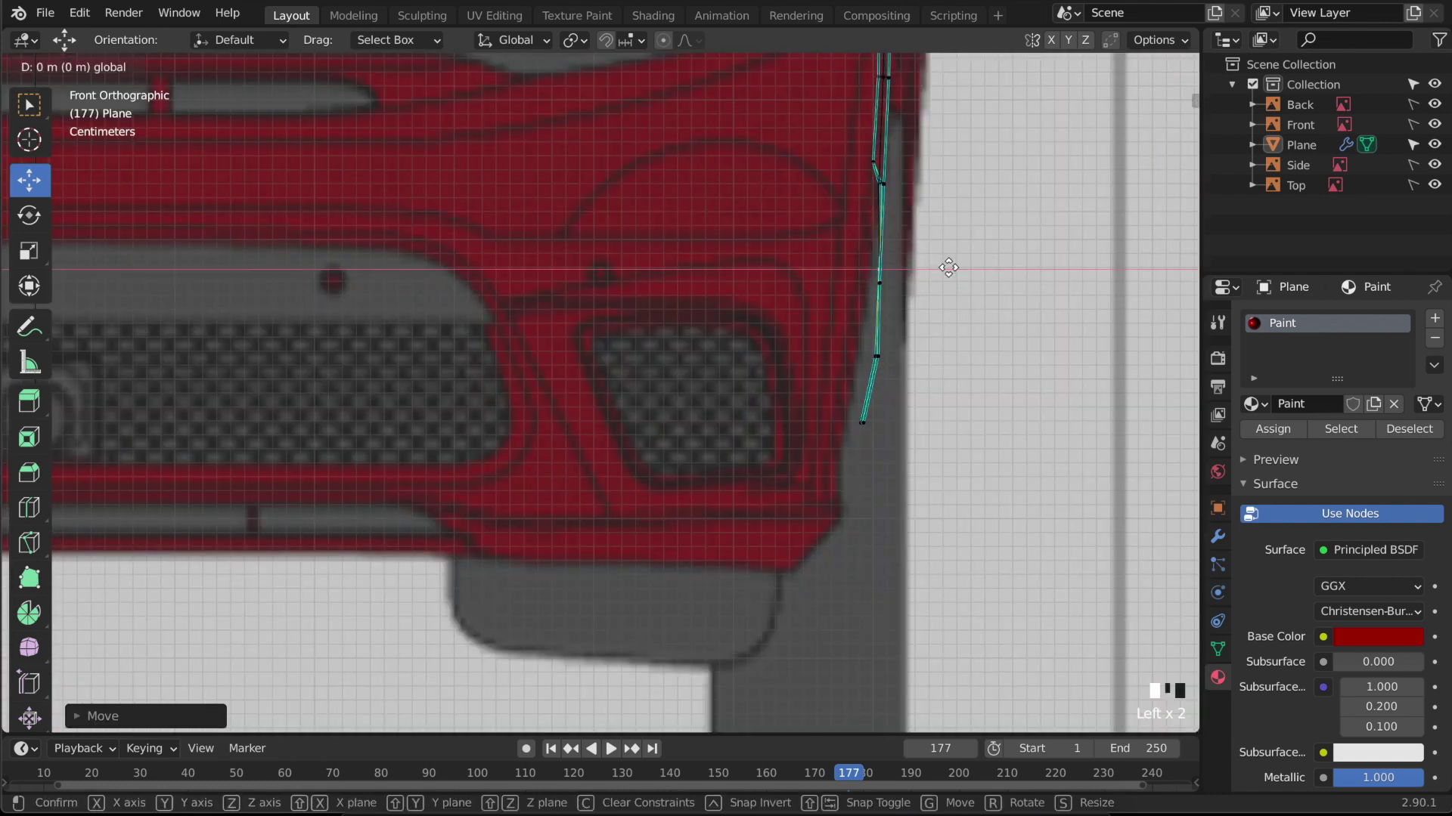
scroll(895, 406, "up", 4)
left_click(888, 395)
right_click(888, 394)
left_click_drag(924, 394, 917, 394)
scroll(918, 370, "down", 2)
key("Tab")
key("ctrl+s")
- Examine the completed front fender against the blueprint in side view and as a solid in perspective
scroll(918, 363, "down", 6)
middle_click_drag(917, 364, 739, 448)
key("KP_3")
key("Tab")
key("Tab")
key("Tab")
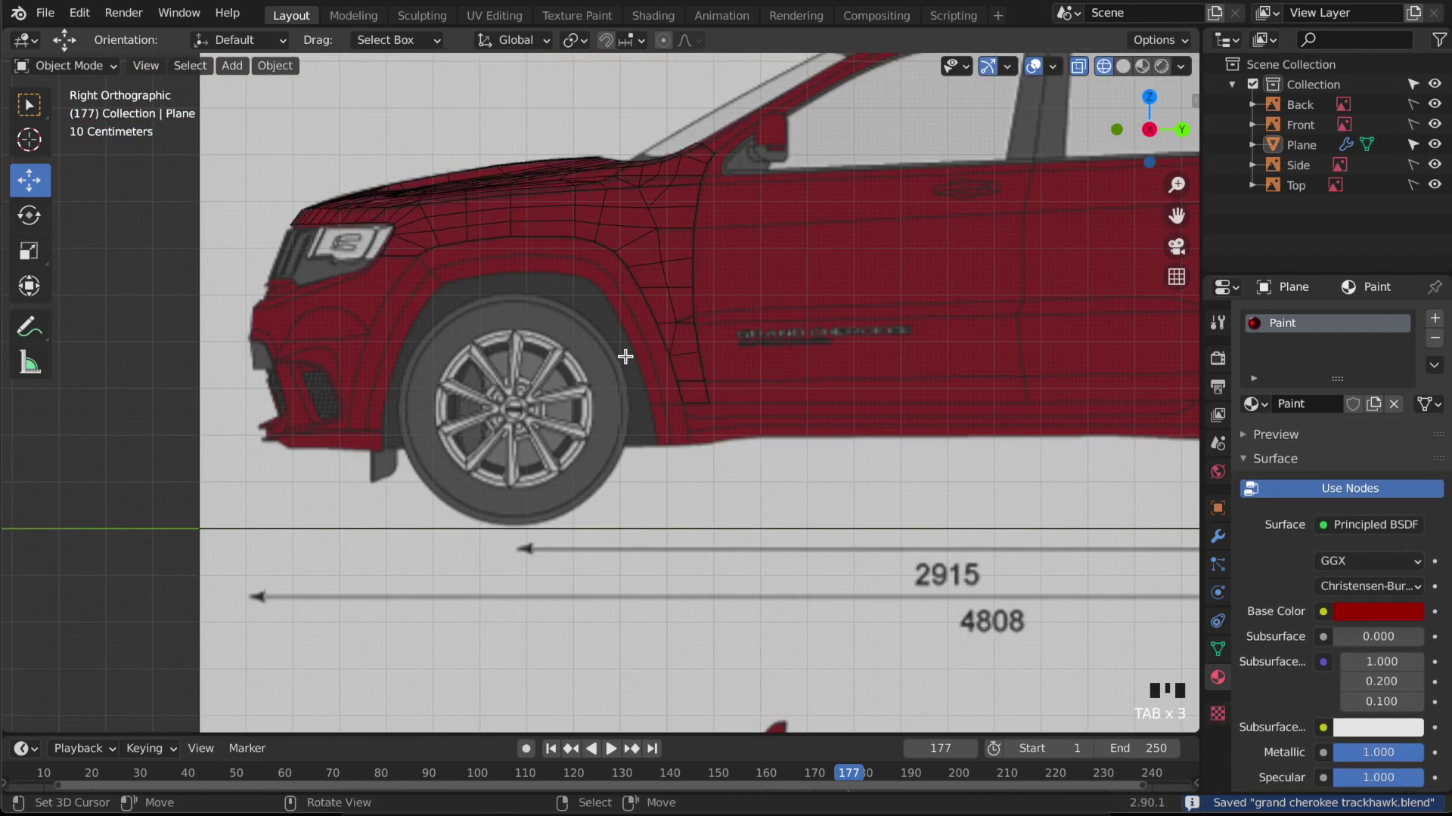
key("shift+z")
middle_click_drag(665, 372, 677, 436)
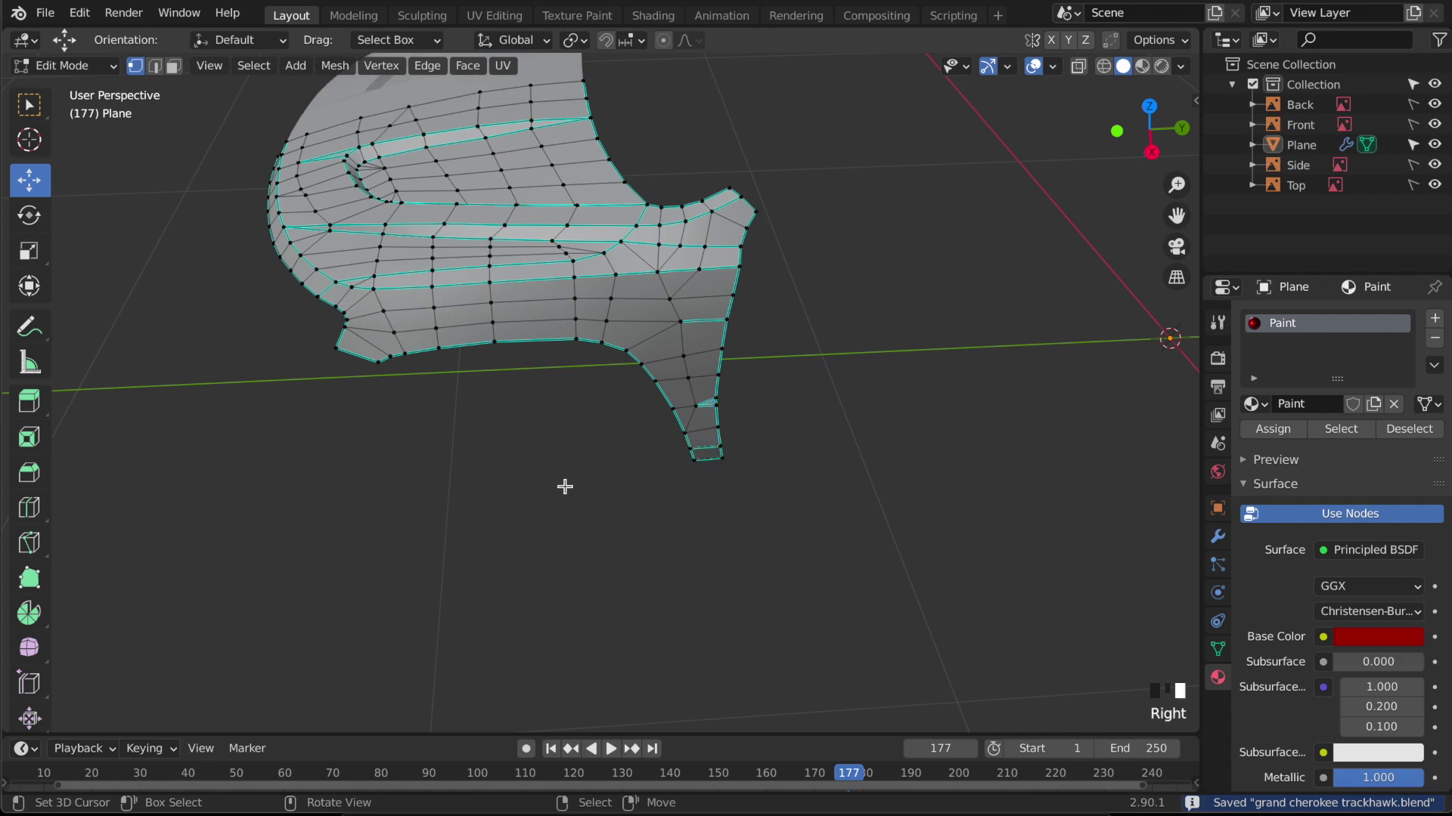
key("KP_3")
scroll(507, 410, "up", 3)
key("super")
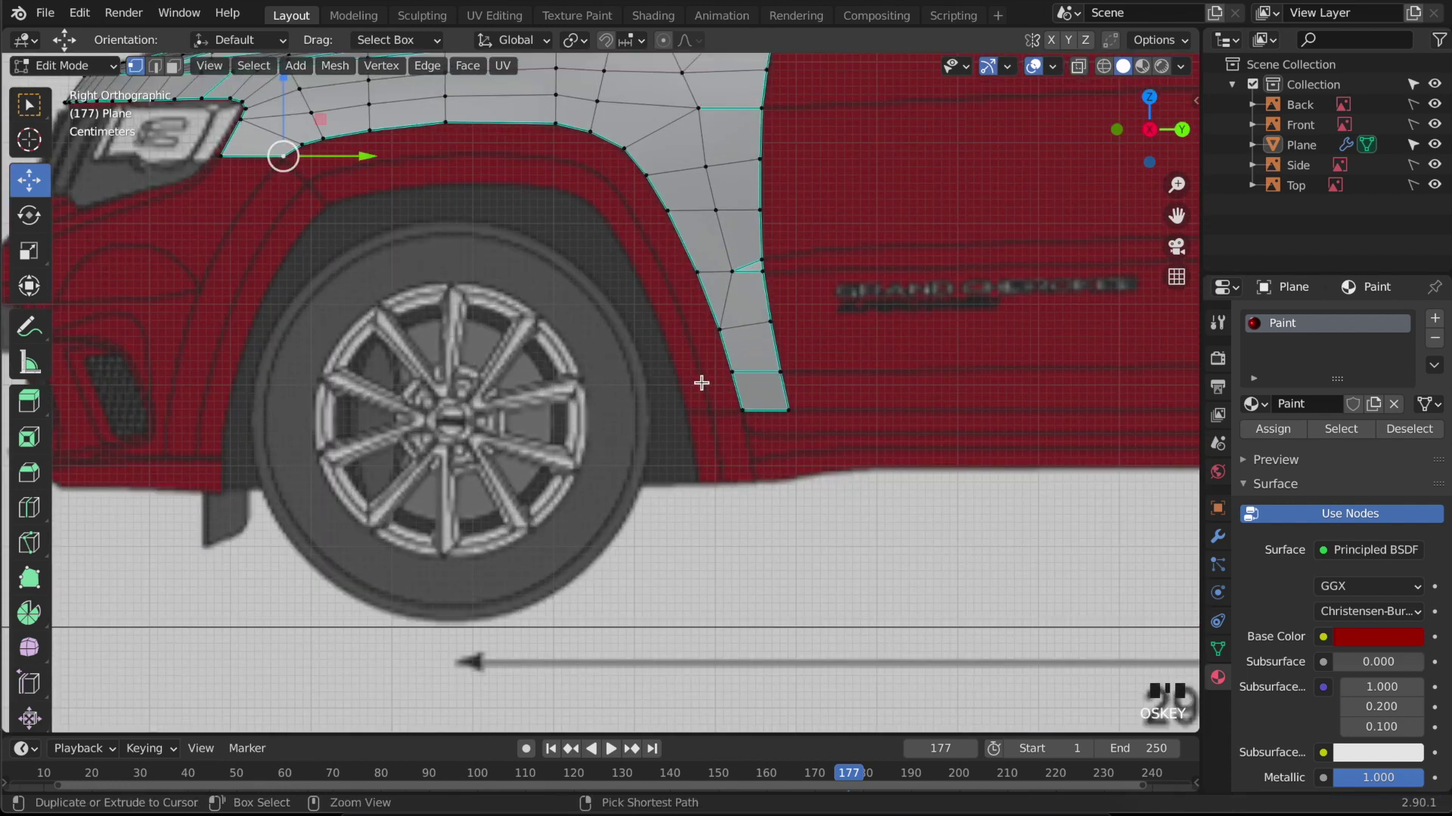
left_click(730, 390, "ctrl")
key("KP_Decimal")
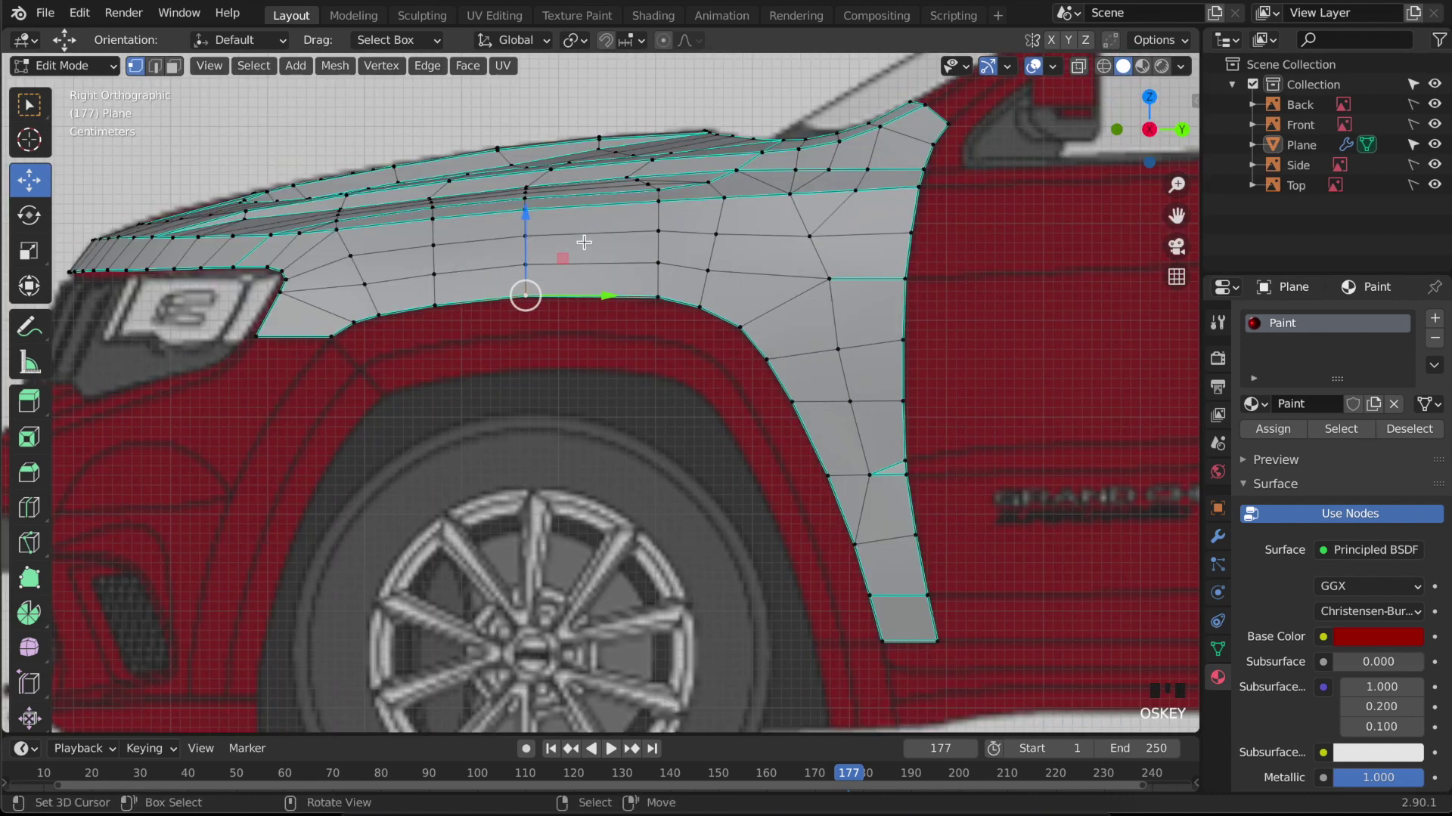
- Add a centered loop cut across the fender above the wheel arch and on through the hood
middle_click_drag(584, 242, 594, 388)
scroll(594, 387, "down", 2)
key("ctrl+r")
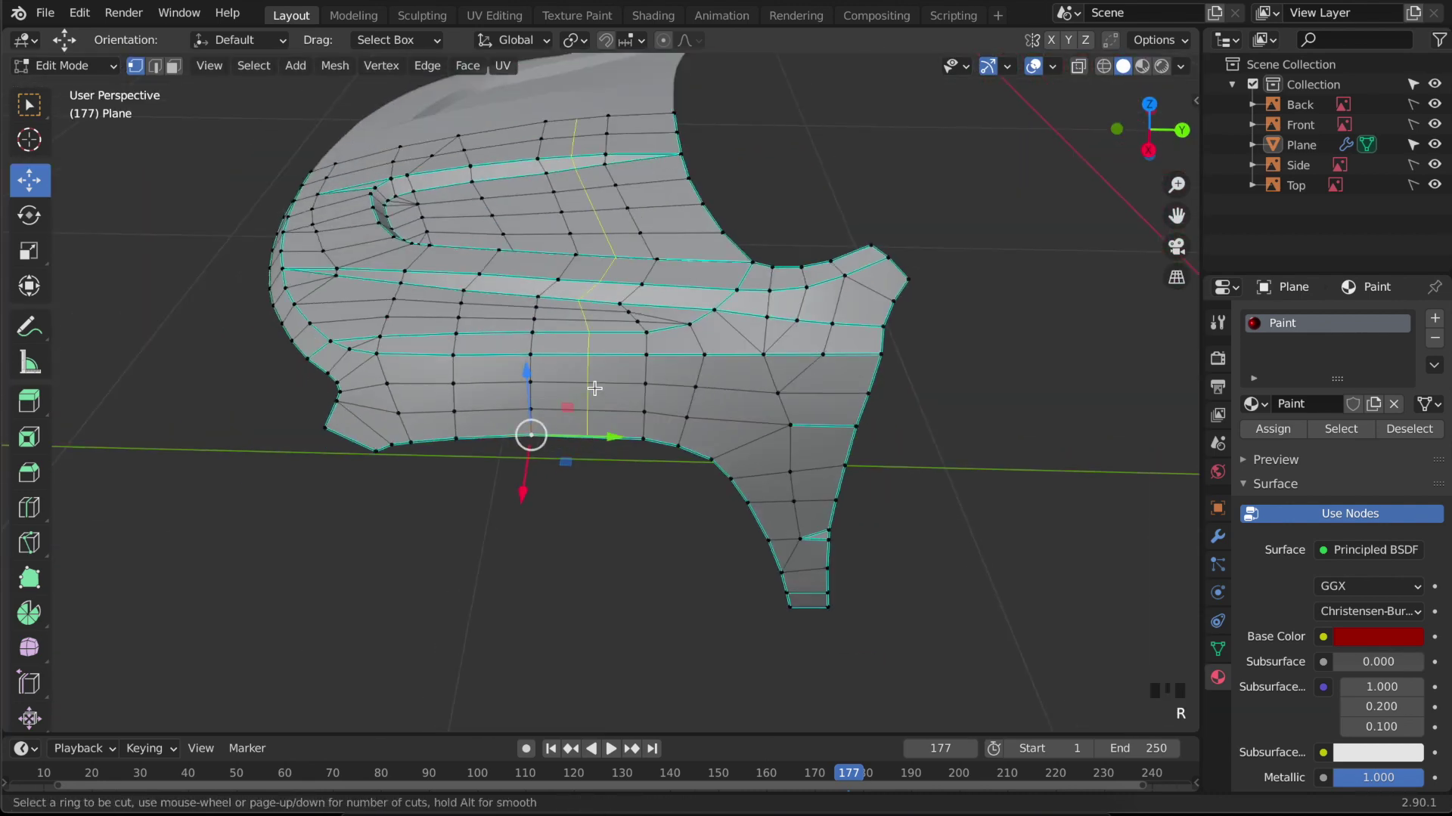
left_click(595, 388)
right_click(593, 384)
mouse_move(594, 384)
middle_mouse_down()
mouse_move(593, 476)
mouse_move(588, 393)
middle_mouse_up()
scroll(579, 88, "down", 2)
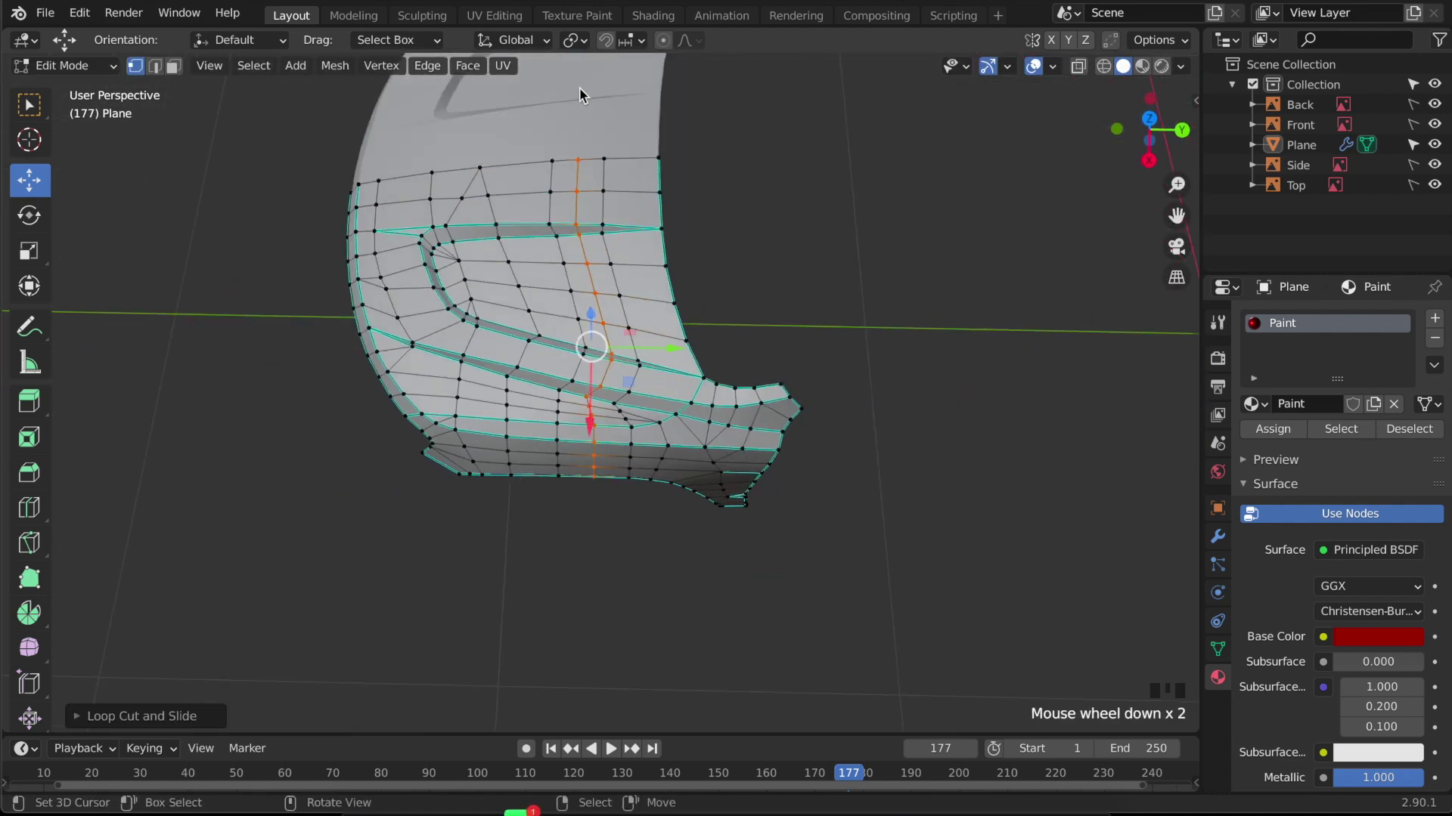
- Dissolve the hood portion of the new loop cut from the hood's inner end to the outer crease
right_click(579, 159)
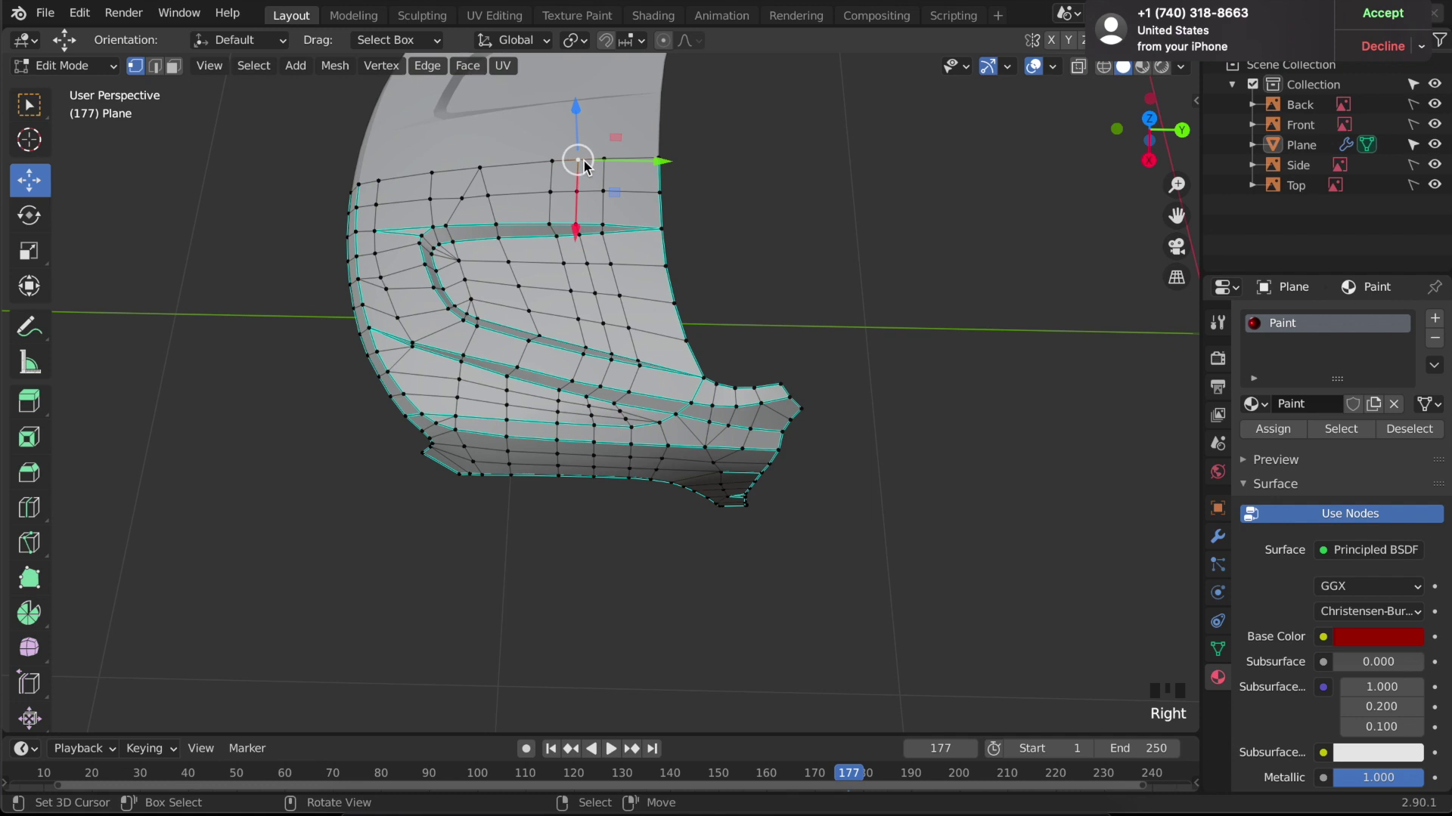
middle_click_drag(582, 165, 579, 159)
scroll(573, 431, "up", 4)
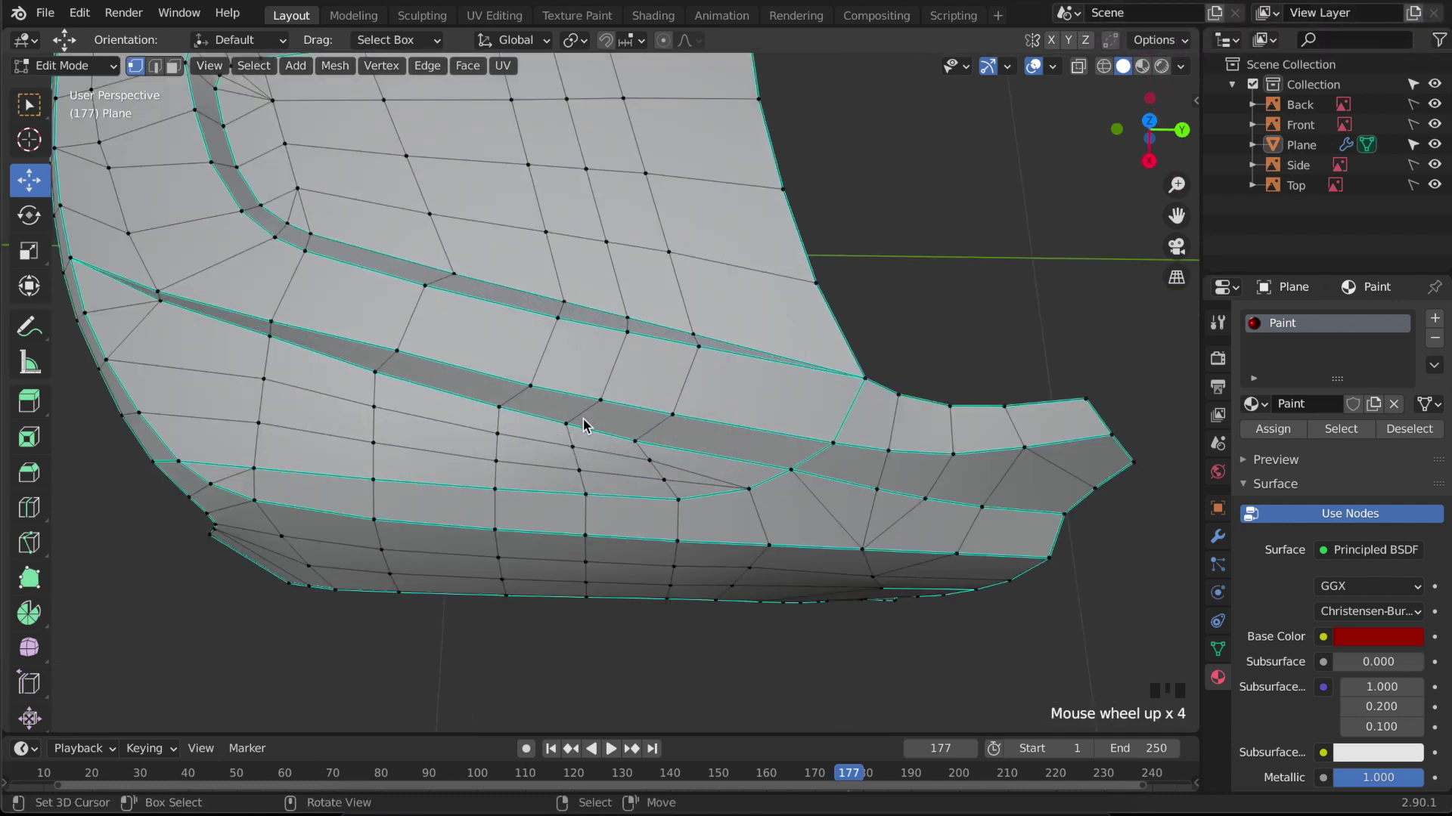
right_click(572, 416, "super")
scroll(591, 325, "down", 1)
key("x")
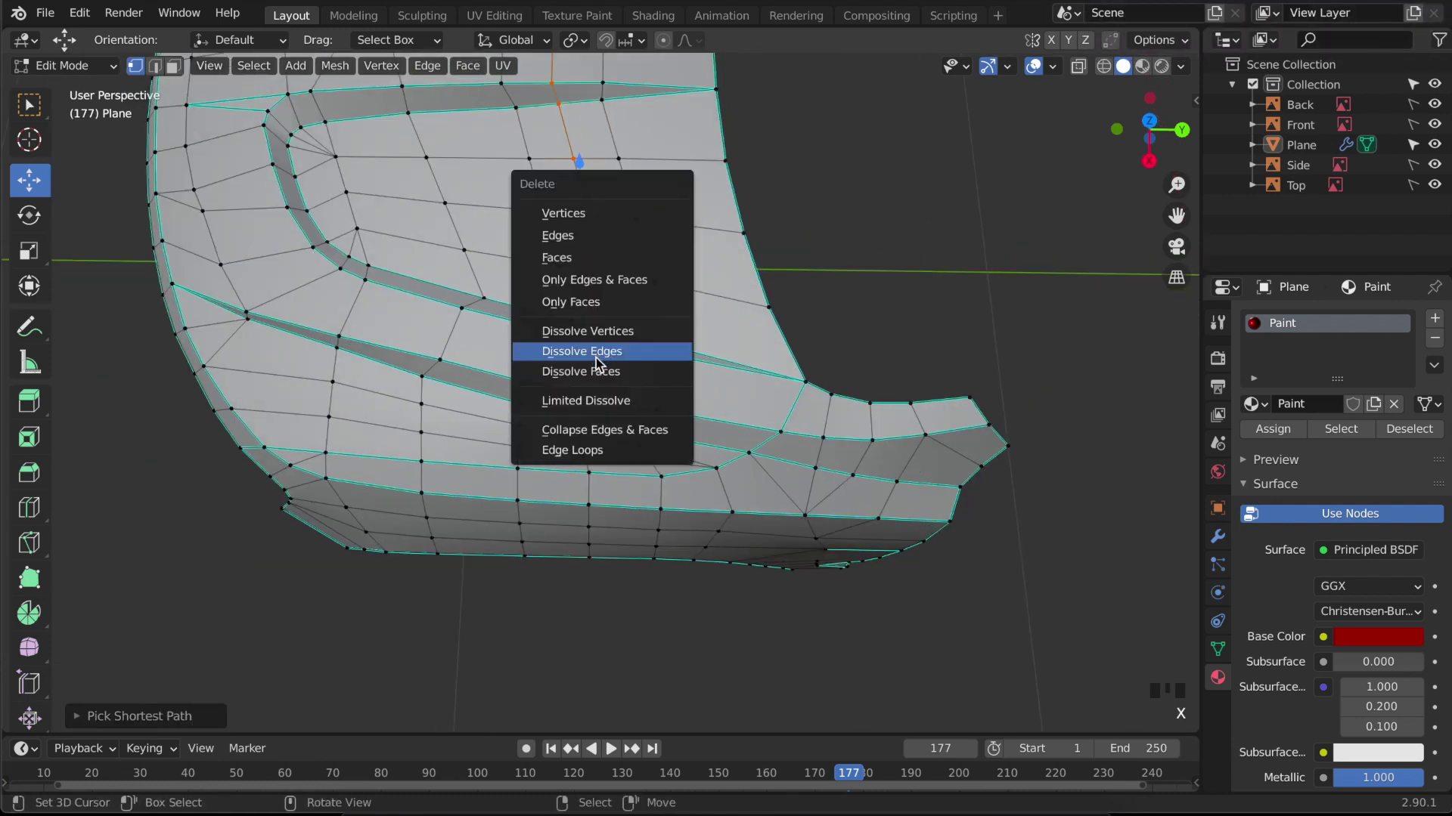
left_click(583, 352)
right_click(580, 406, "shift")
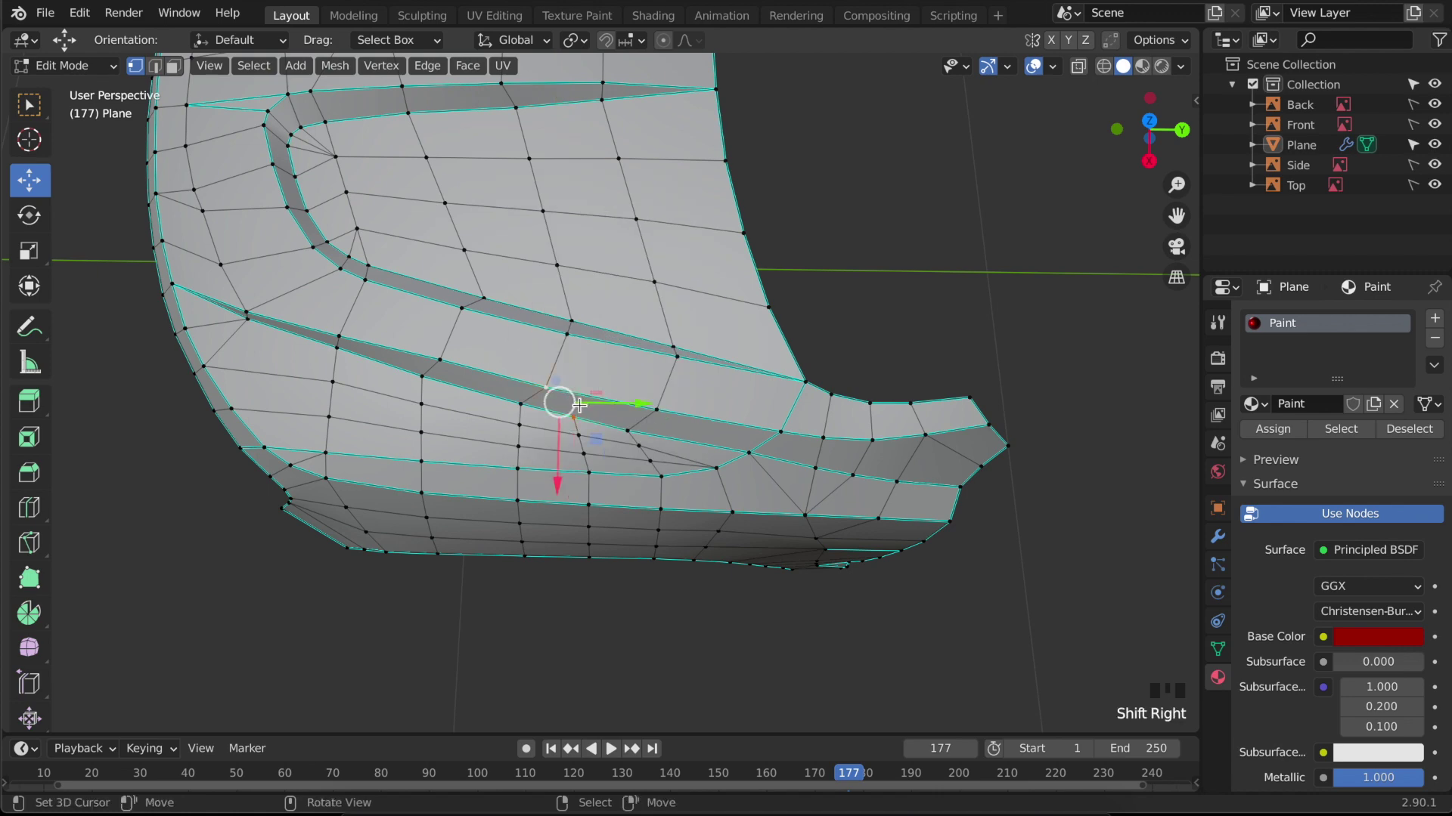
key("h")
scroll(603, 606, "down", 1)
key("ctrl+z")
- Adjust the height of the new vertex column between wheel arch and crease line in side view and save the file
key("KP_3")
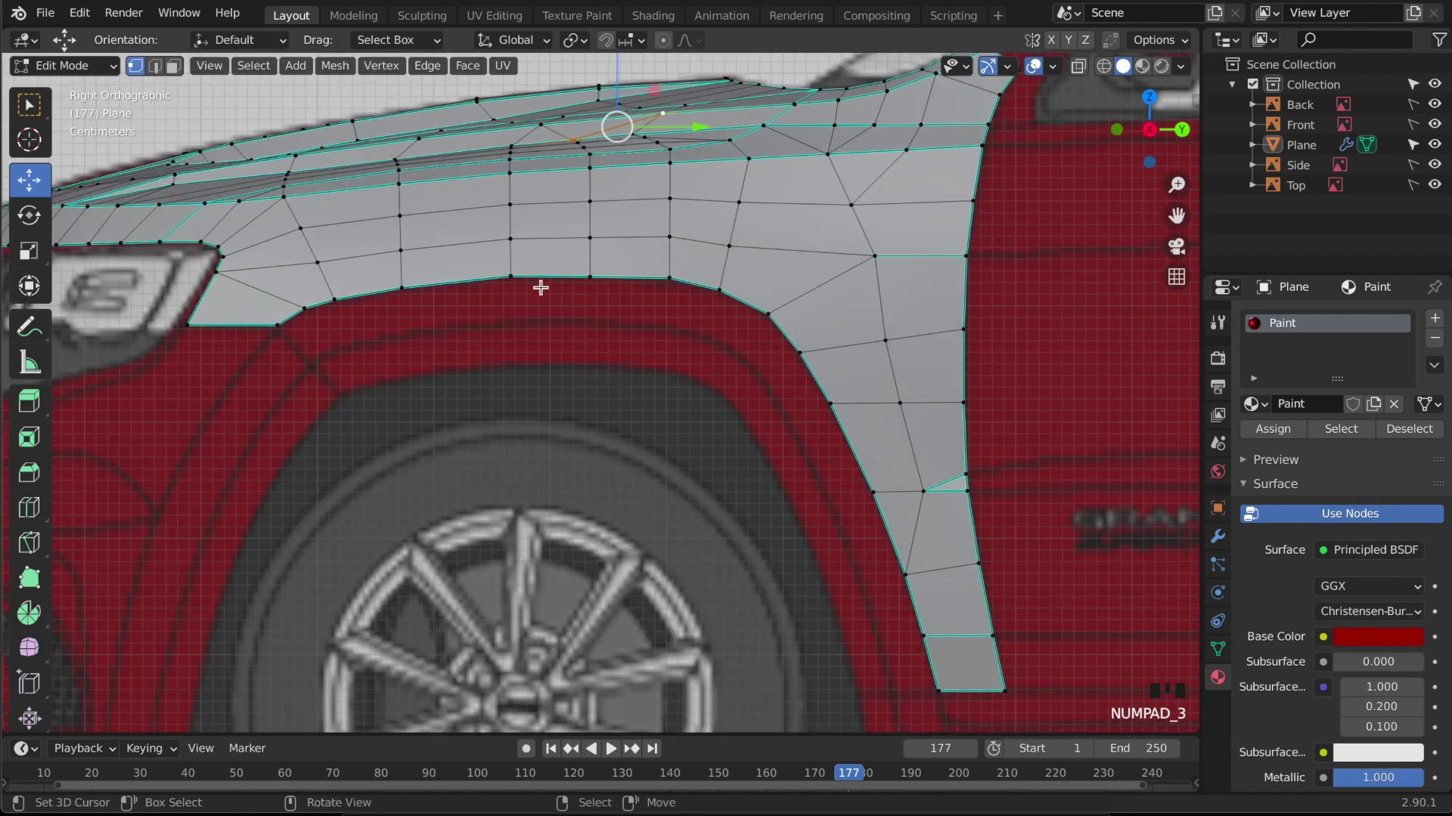
key("KP_8")
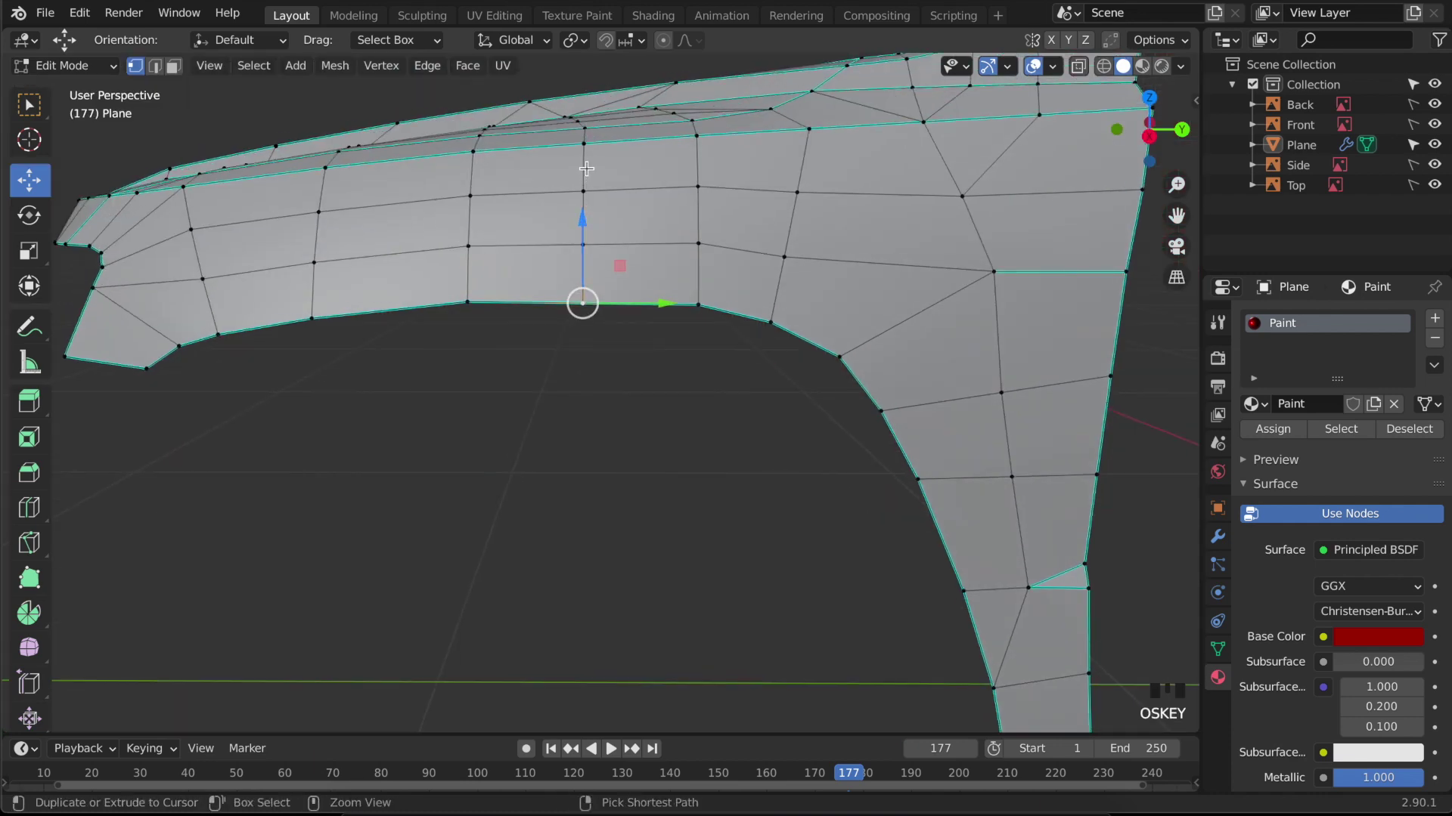
right_click(584, 144, "super")
key("KP_3")
key("shift+z")
right_click(592, 155, "shift")
key("shift+z")
left_click_drag(586, 124, 590, 140)
key("Tab")
key("super+s")
- Fine-tune the new vertex column vertically in wireframe to round the arch's top and save the file
key("Tab")
key("shift+z")
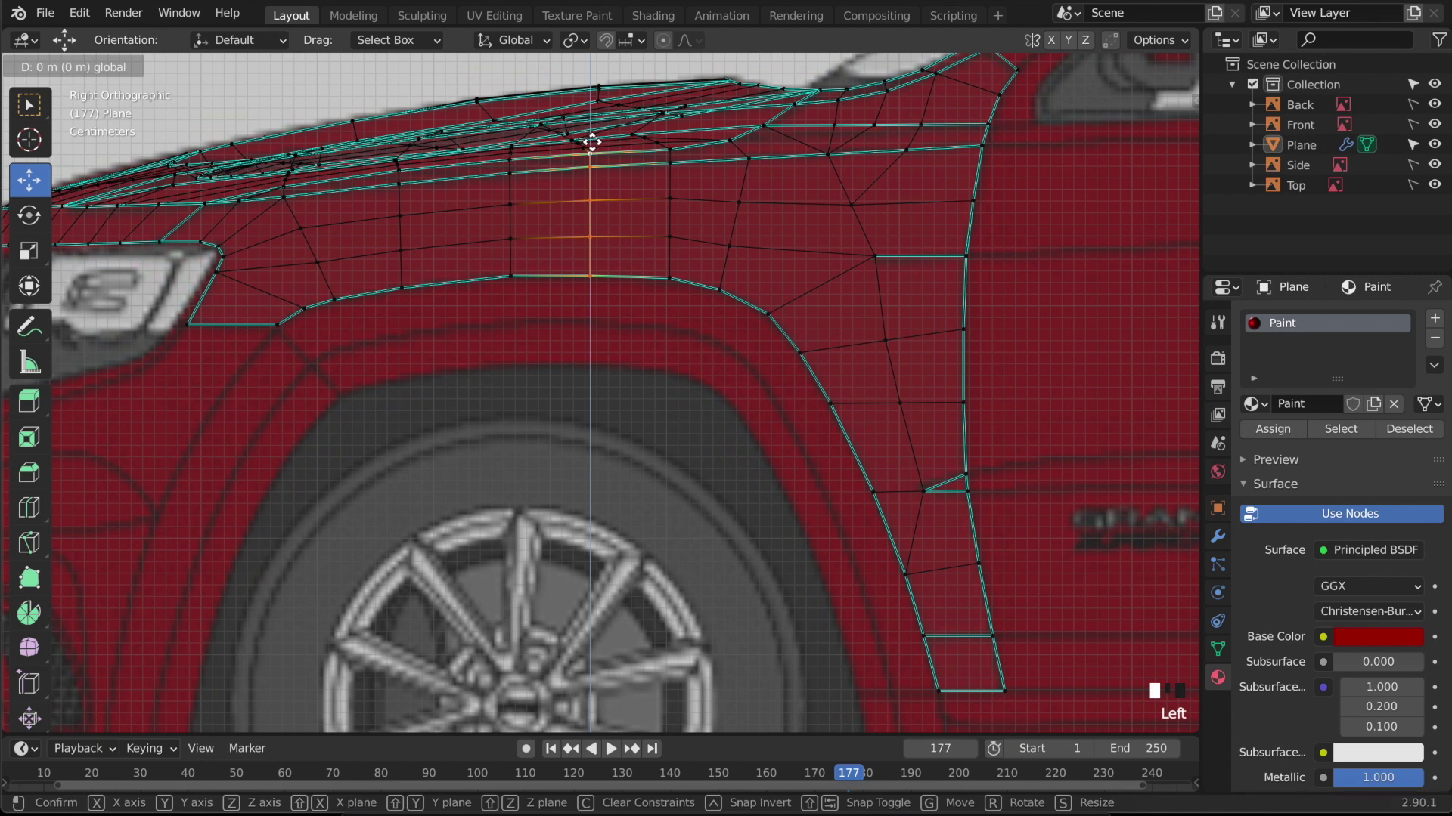
left_click_drag(592, 142, 595, 180)
key("c")
key("Escape")
key("shift+z")
key("Tab")
scroll(573, 348, "down", 6)
key("ctrl+s")
key("ctrl+s")
- Extrude the fender's wheel arch outline and scale the new edge inward to the flare line on the blueprint
middle_click_drag(567, 366, 659, 505)
scroll(644, 520, "up", 4)
key("KP_3")
key("Tab")
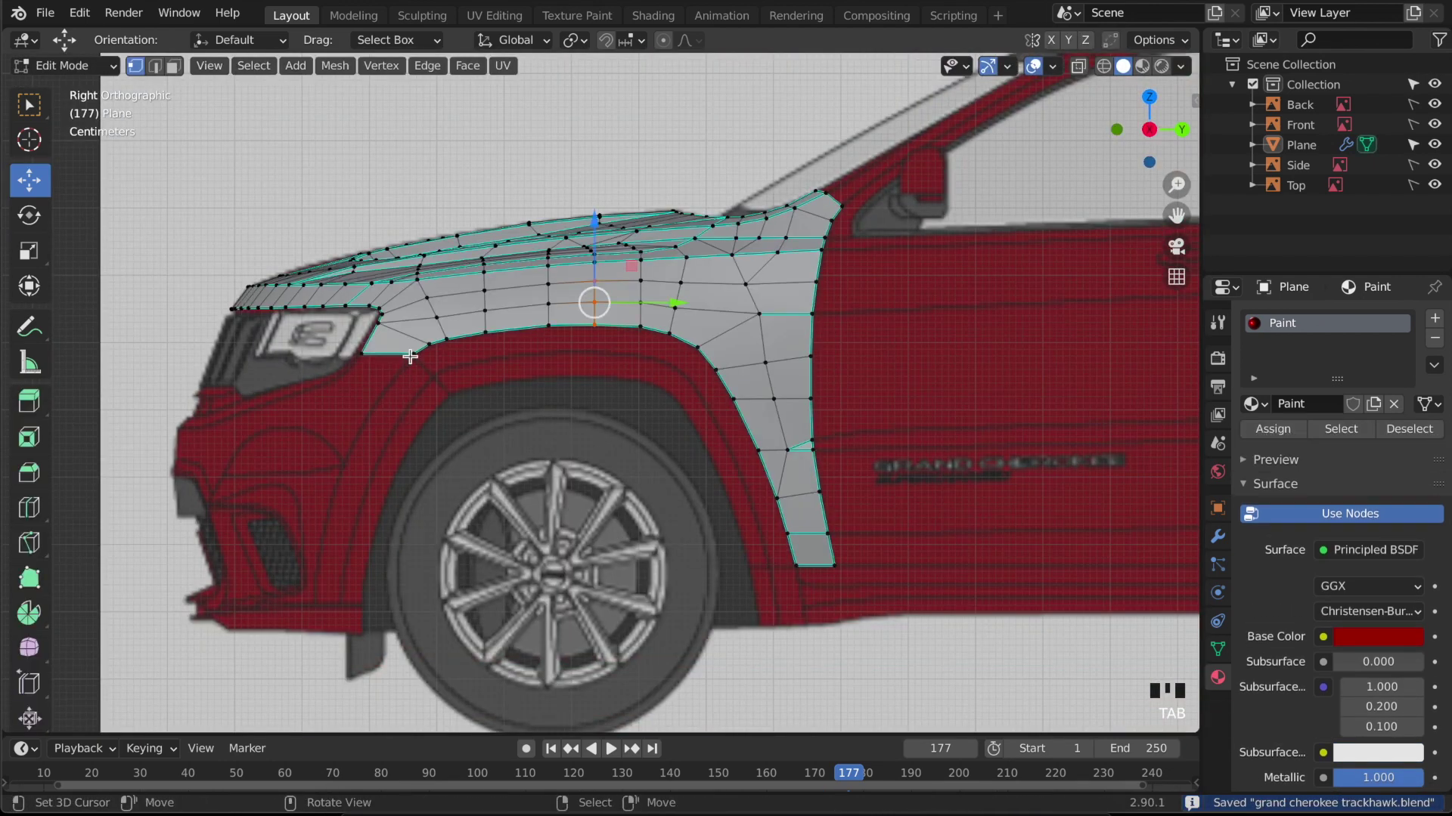
left_click(796, 594, "ctrl")
scroll(626, 379, "up", 4)
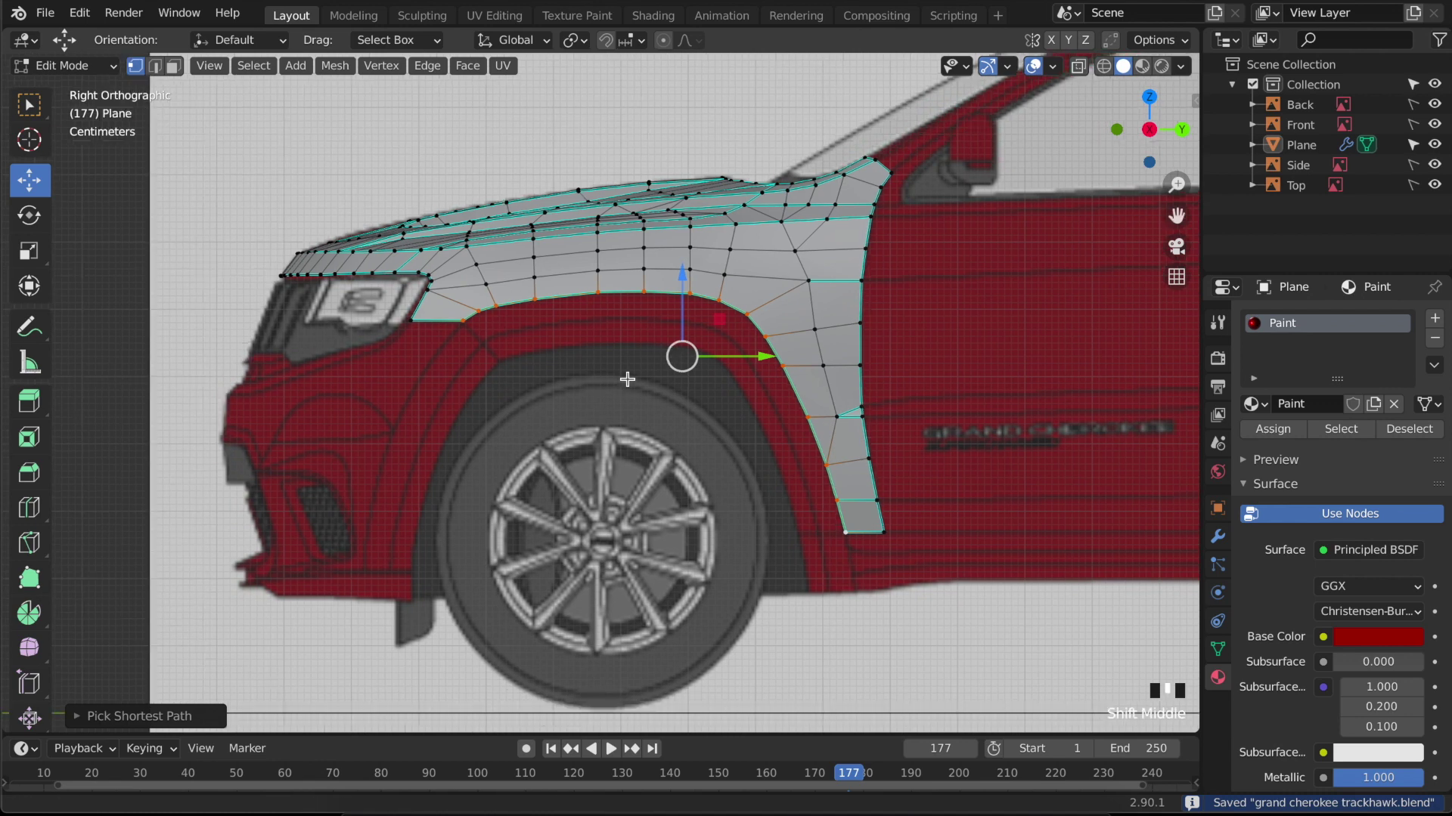
key("alt+z")
key("e")
right_click(753, 282)
key("s")
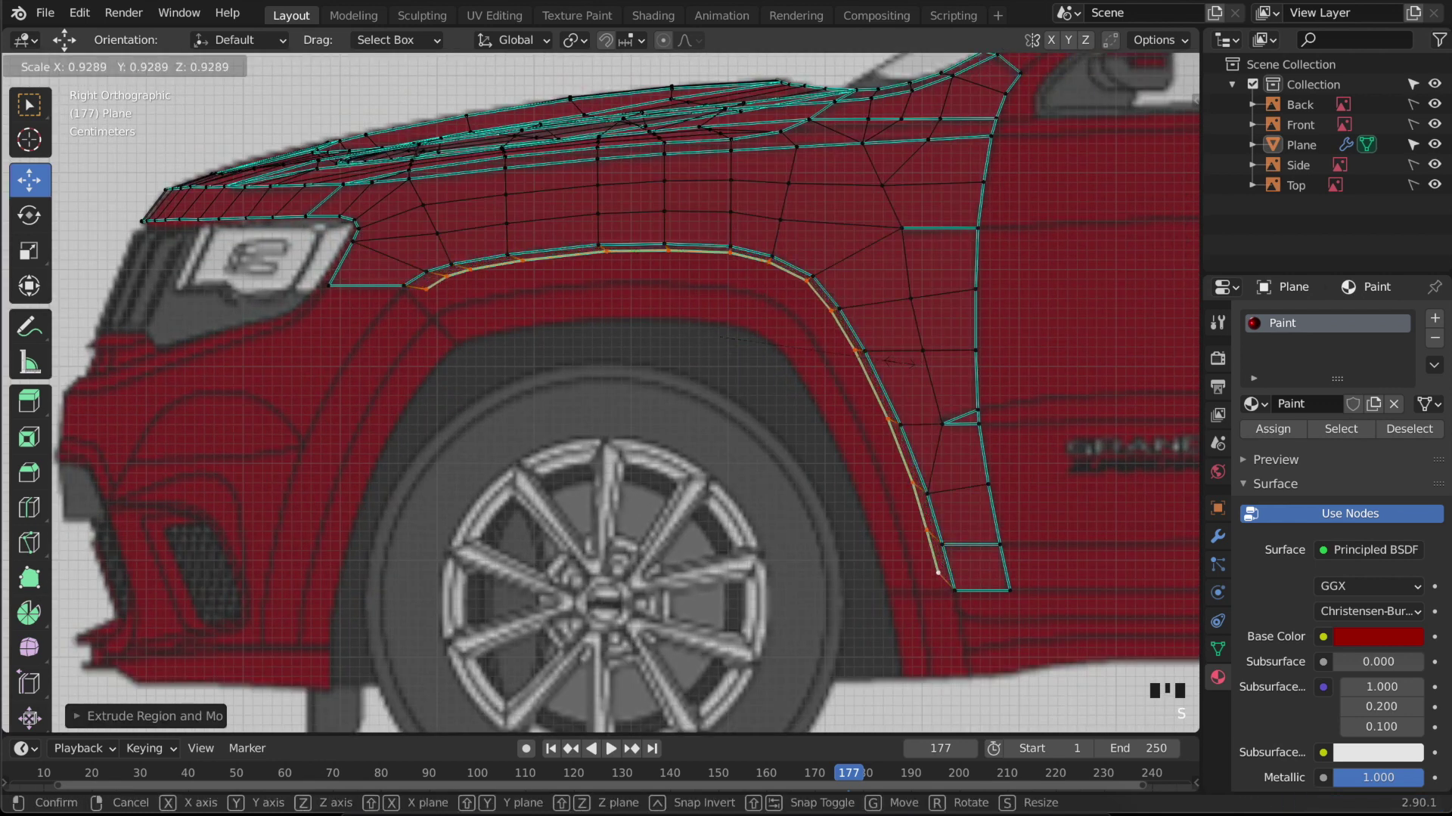
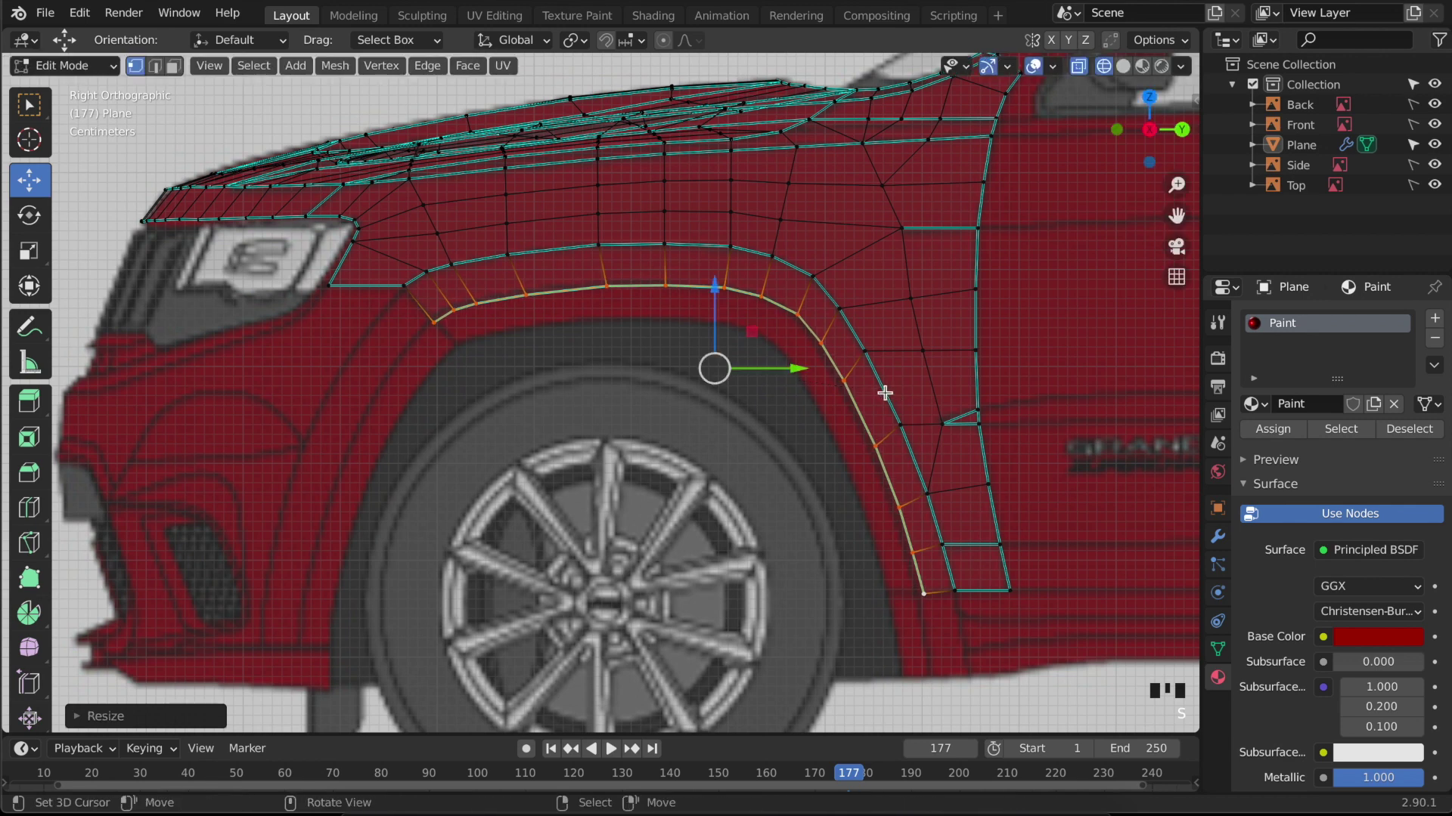
left_click(877, 392)
- Align the extruded arch edge with the blueprint in side view and move it outward about 0.009 m in top view
key("g")
left_click(877, 396)
key("shift+z")
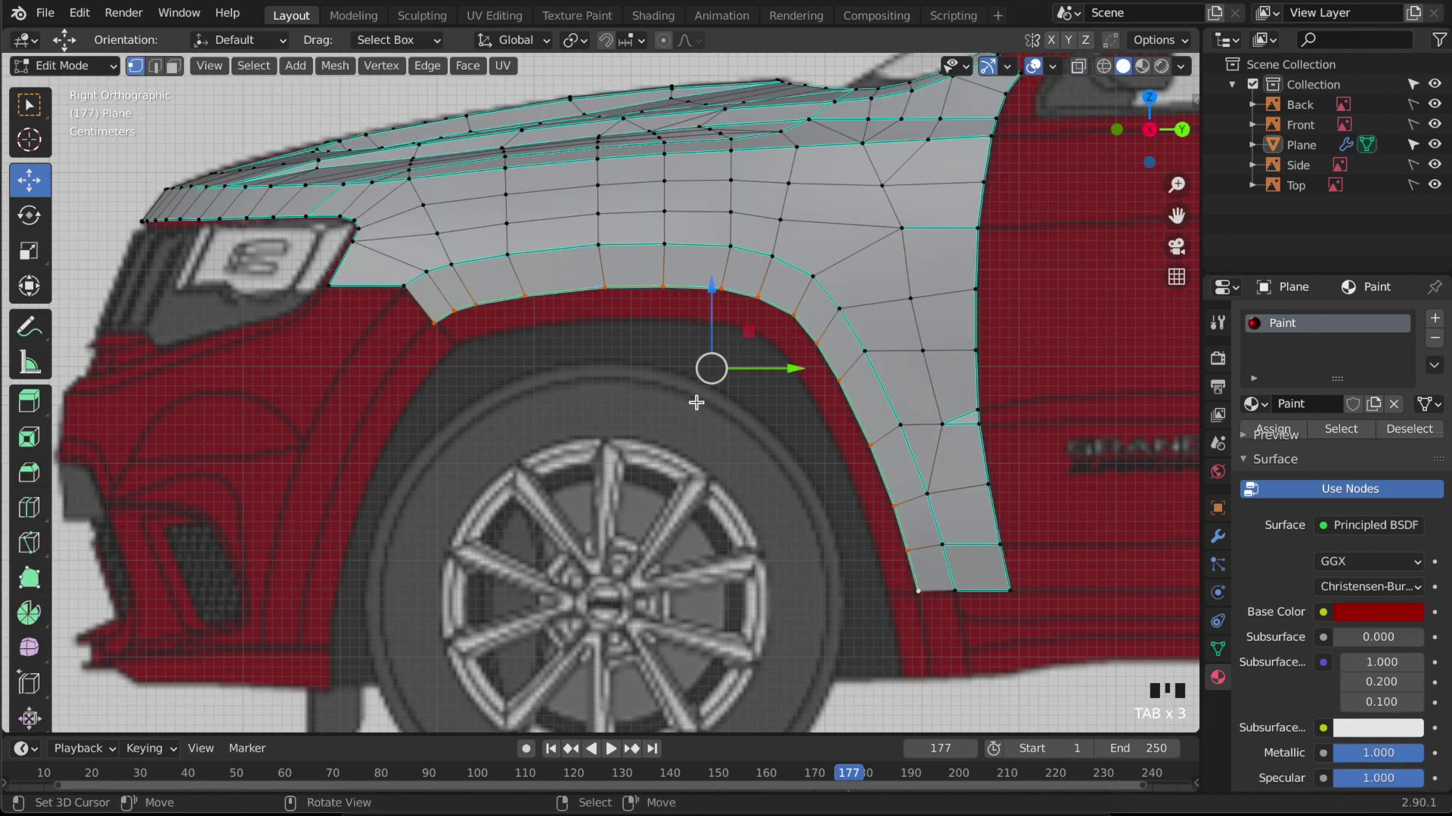
key("KP_7")
key("shift+z")
left_click_drag(857, 279, 861, 276)
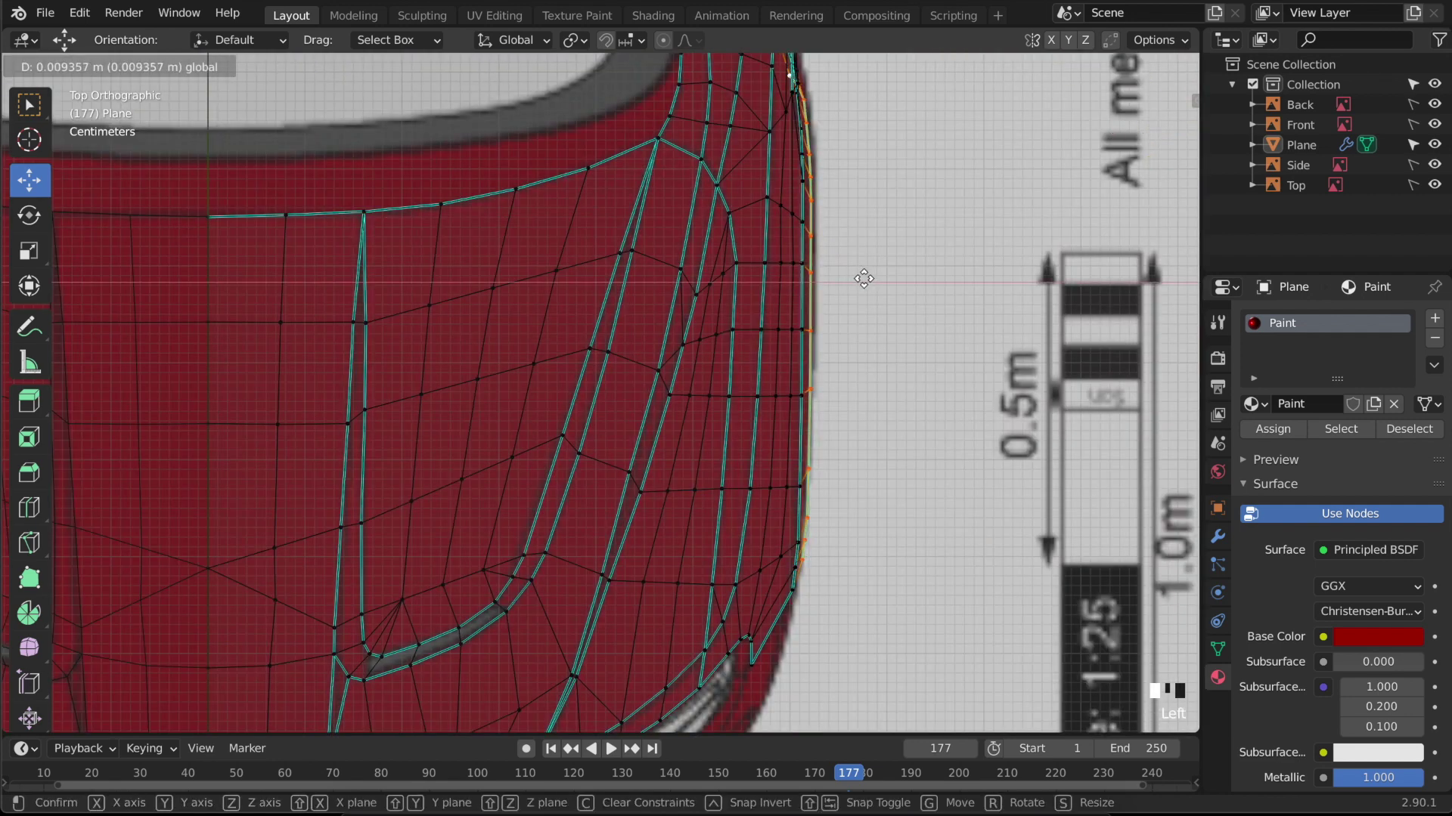
left_click_drag(864, 279, 864, 279)
key("shift+z")
key("Tab")
key("KP_3")
key("Tab")
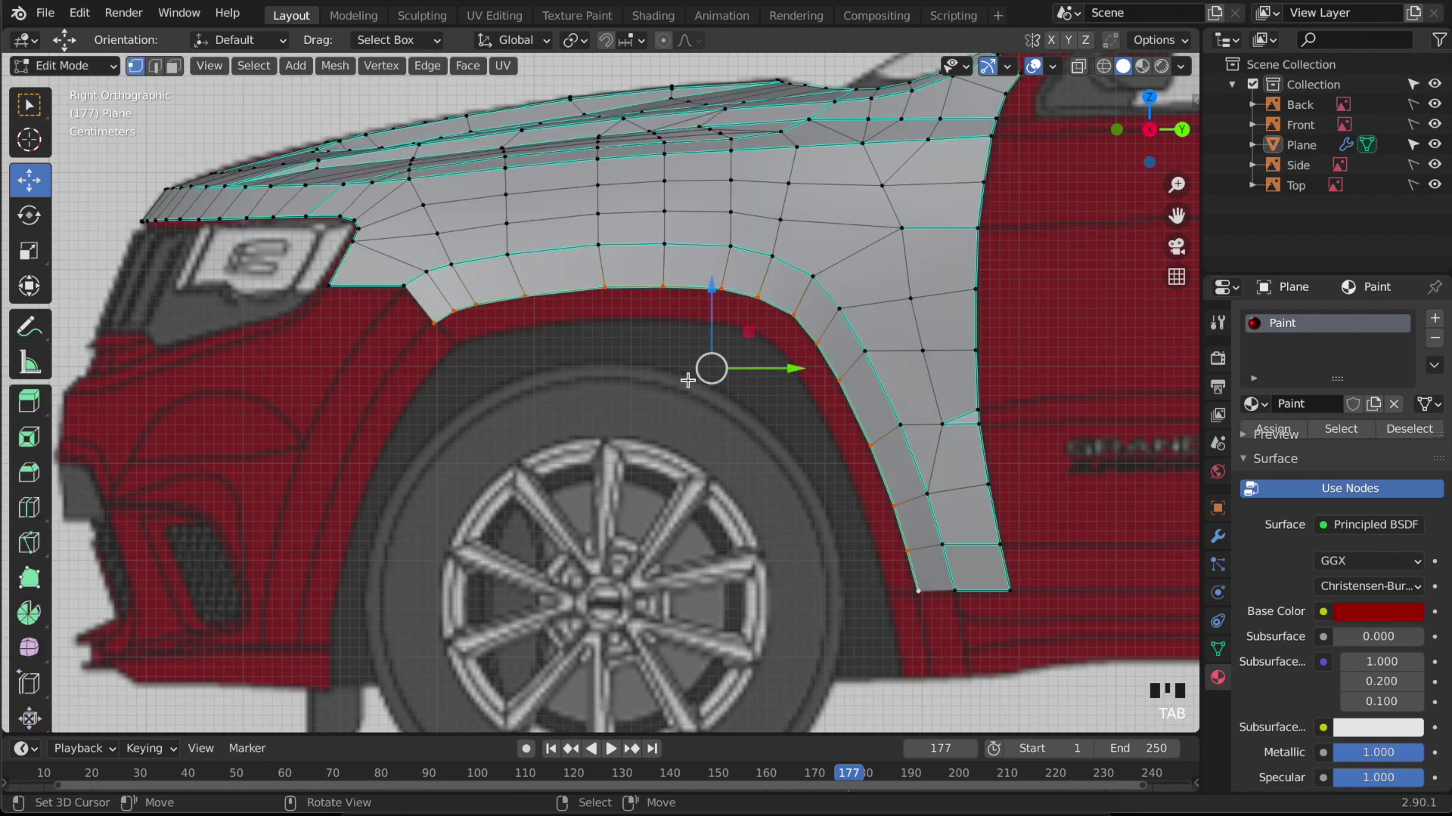
- Extrude the arch strip's inner edge again and scale it inward to the wheel opening
key("Tab")
key("Tab")
key("shift+z")
key("e")
right_click(781, 267)
key("s")
left_click(794, 360)
- Move and scale the extruded inner arch edge in side view until it follows the wheel opening on the blueprint
key("g")
left_click(774, 376)
key("s")
left_click(794, 377)
key("g")
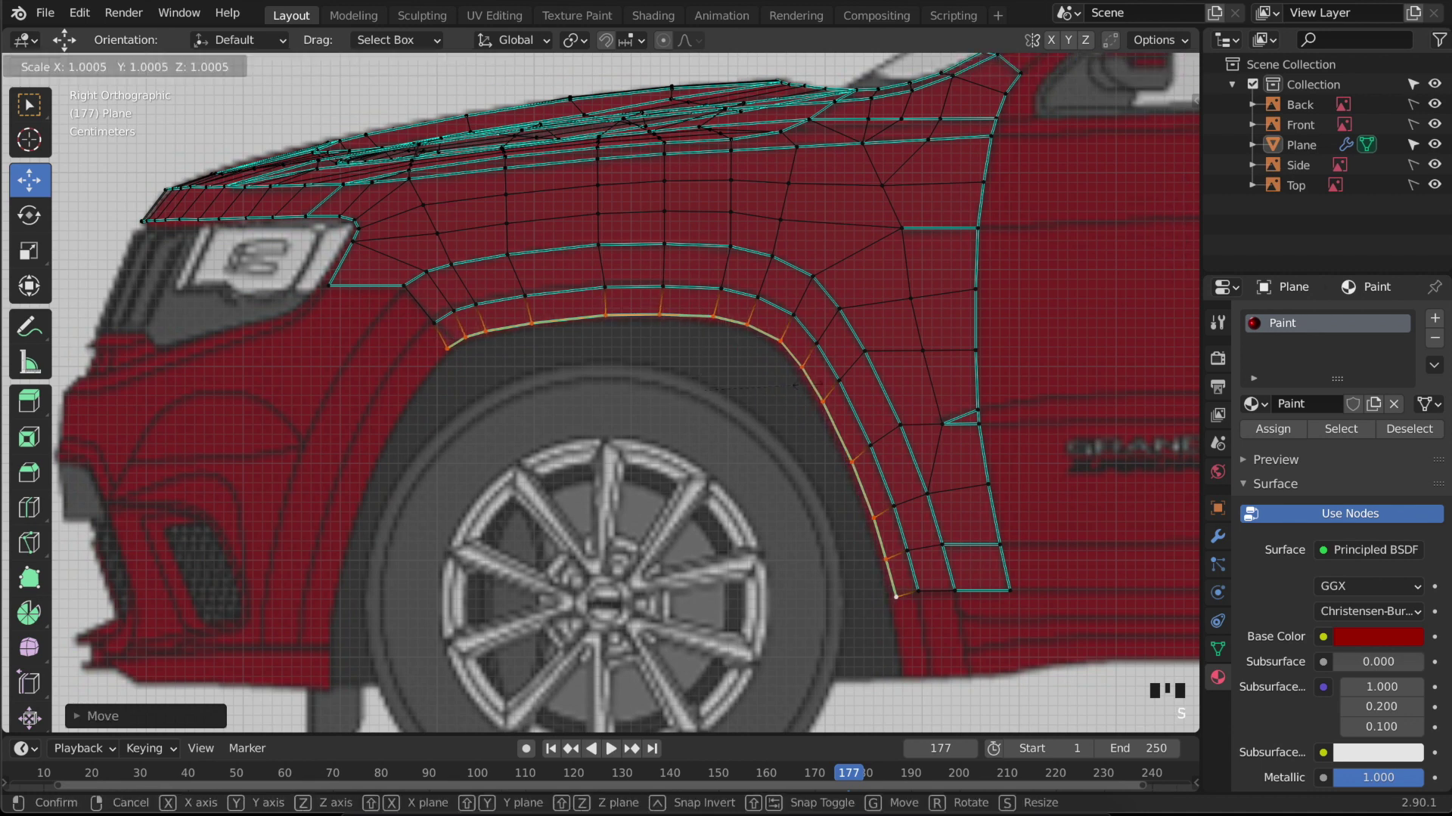
left_click(797, 382)
key("g")
left_click(803, 380)
key("s")
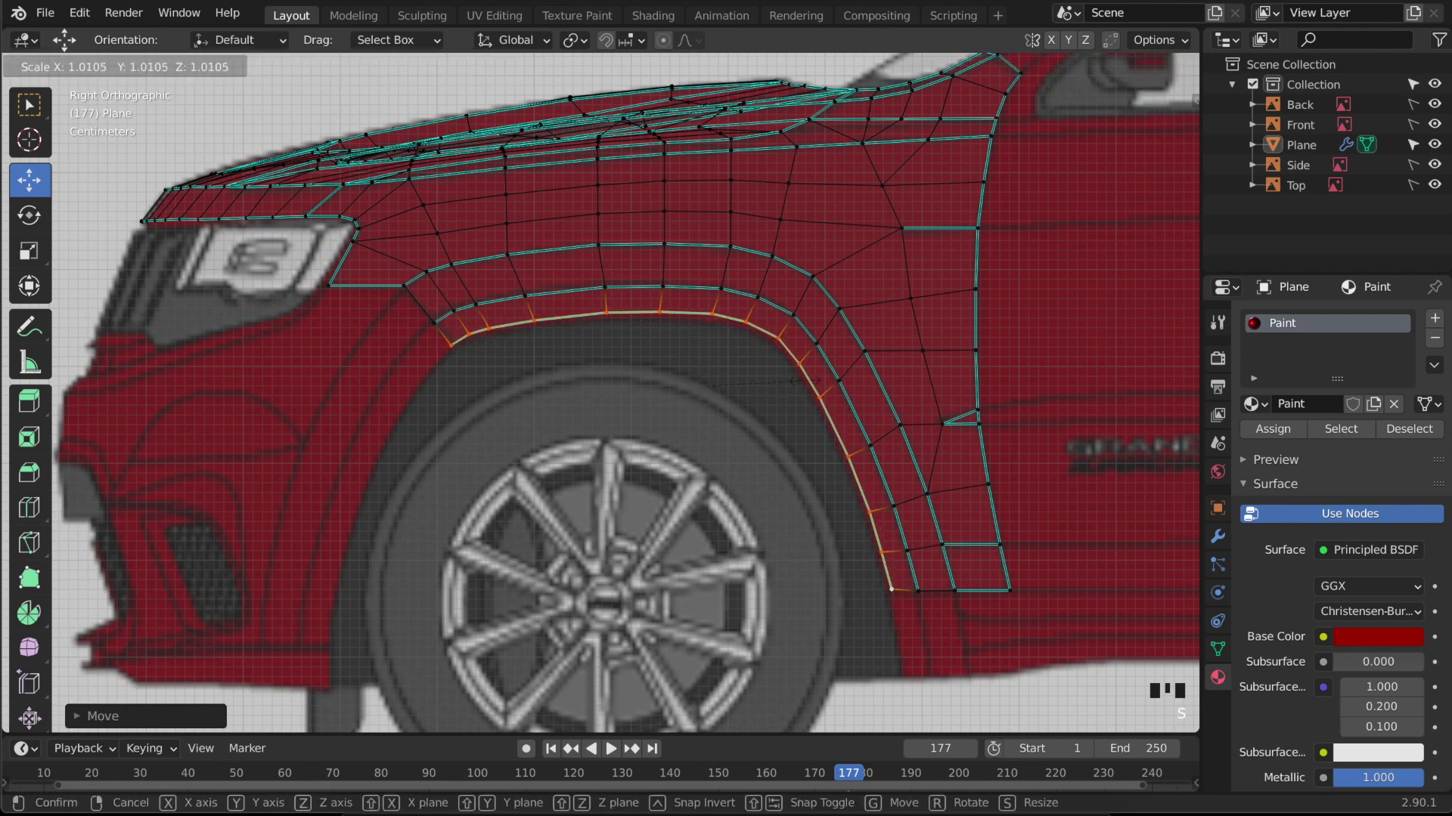
left_click(802, 380)
key("g")
left_click(805, 382)
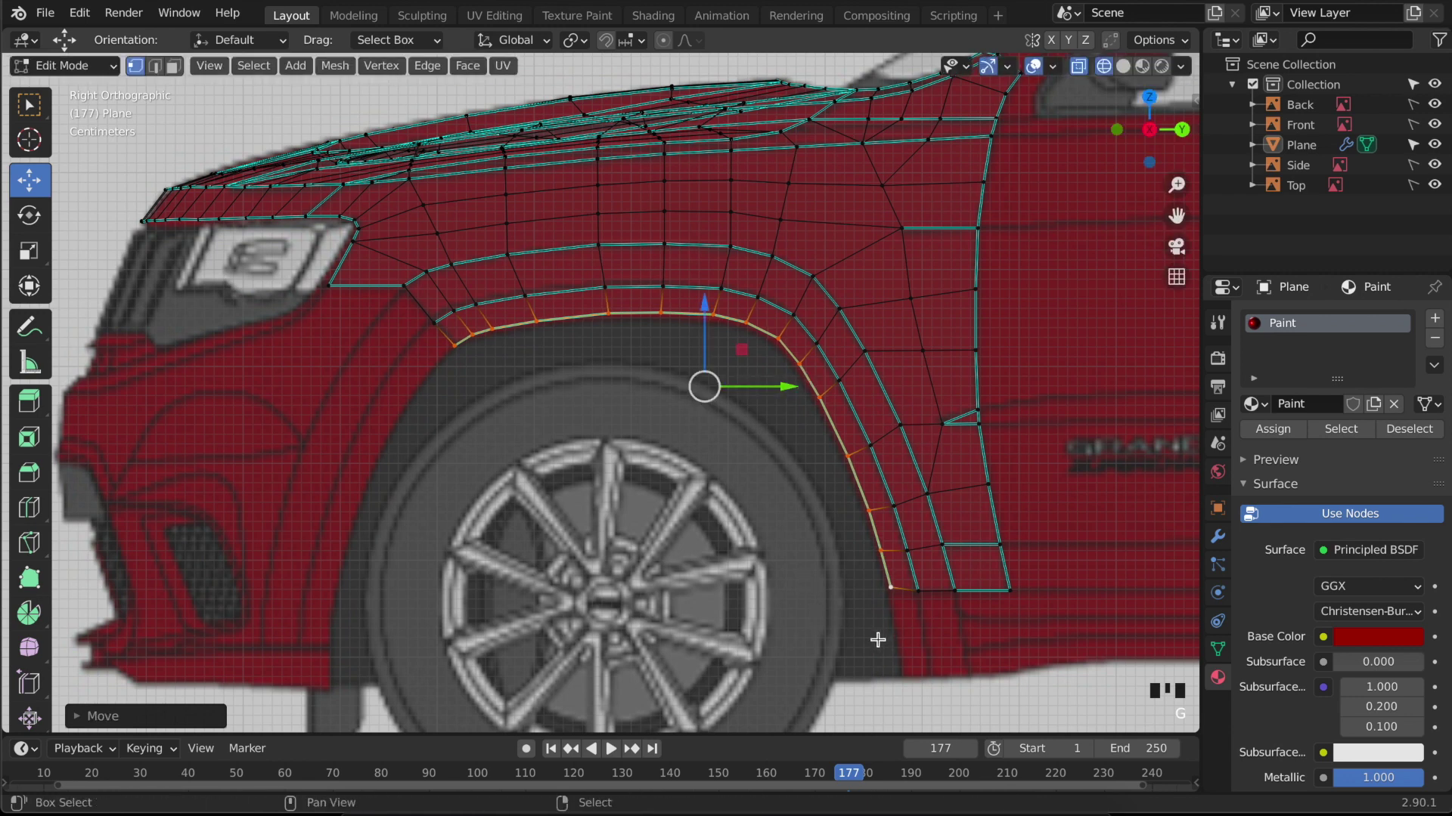
- Move the lower rear end vertex of the inner arch edge down about 0.007 m along the blueprint outline
scroll(881, 642, "up", 3)
right_click(883, 352)
right_click(911, 346)
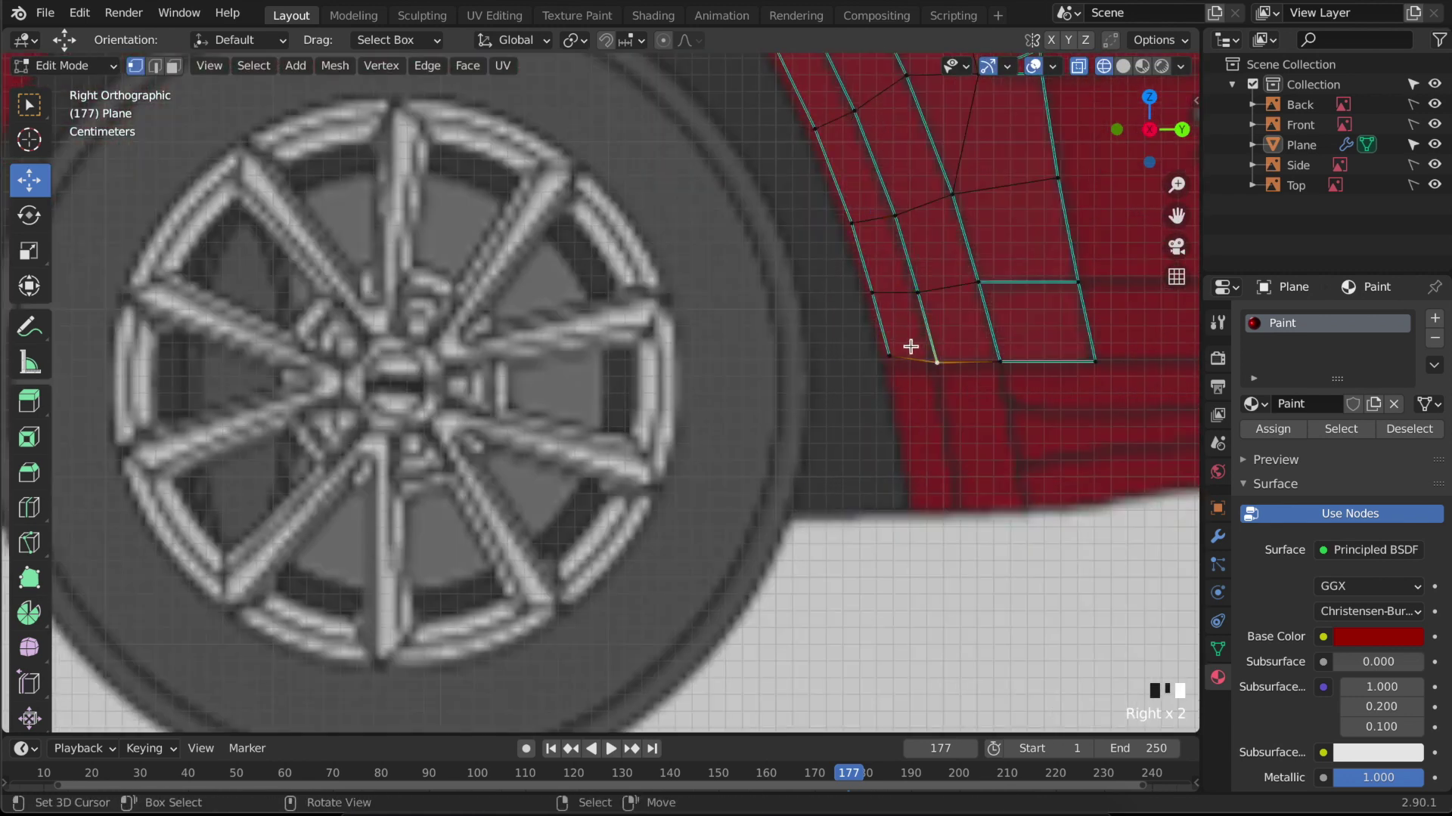
right_click(898, 357)
key("g")
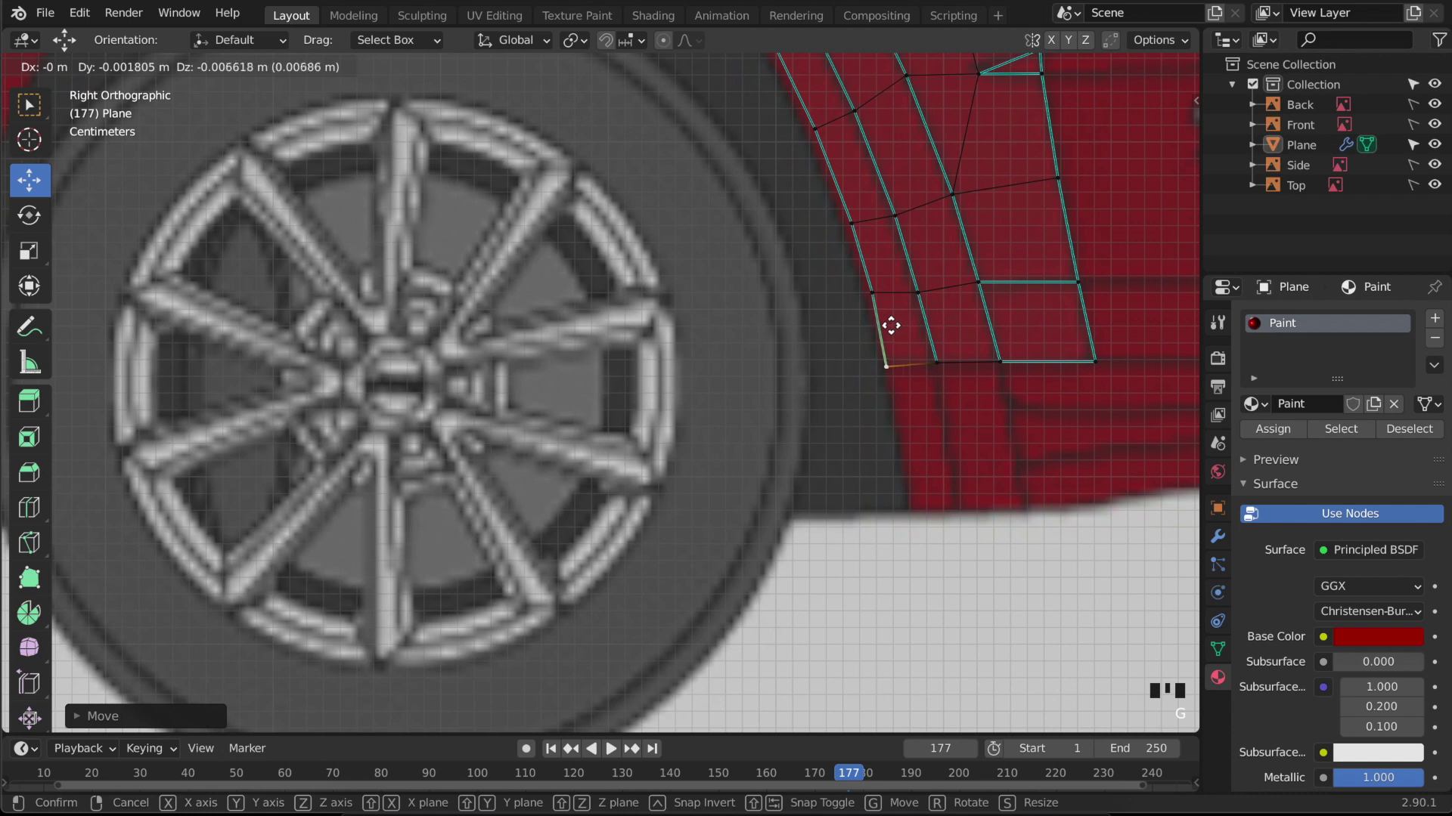
left_click(886, 325)
- Select the run of vertices up the rear and over the top of the inner arch edge and nudge it slightly forward
right_click(871, 294)
right_click(798, 129, "ctrl")
middle_click_drag(800, 130, 801, 451, "shift")
right_click(584, 205, "ctrl")
left_click_drag(807, 361, 805, 361)
- Lower the top and front vertices of the inner arch edge slightly to match the wheel opening on the blueprint
right_click(260, 215)
right_click(697, 247, "ctrl")
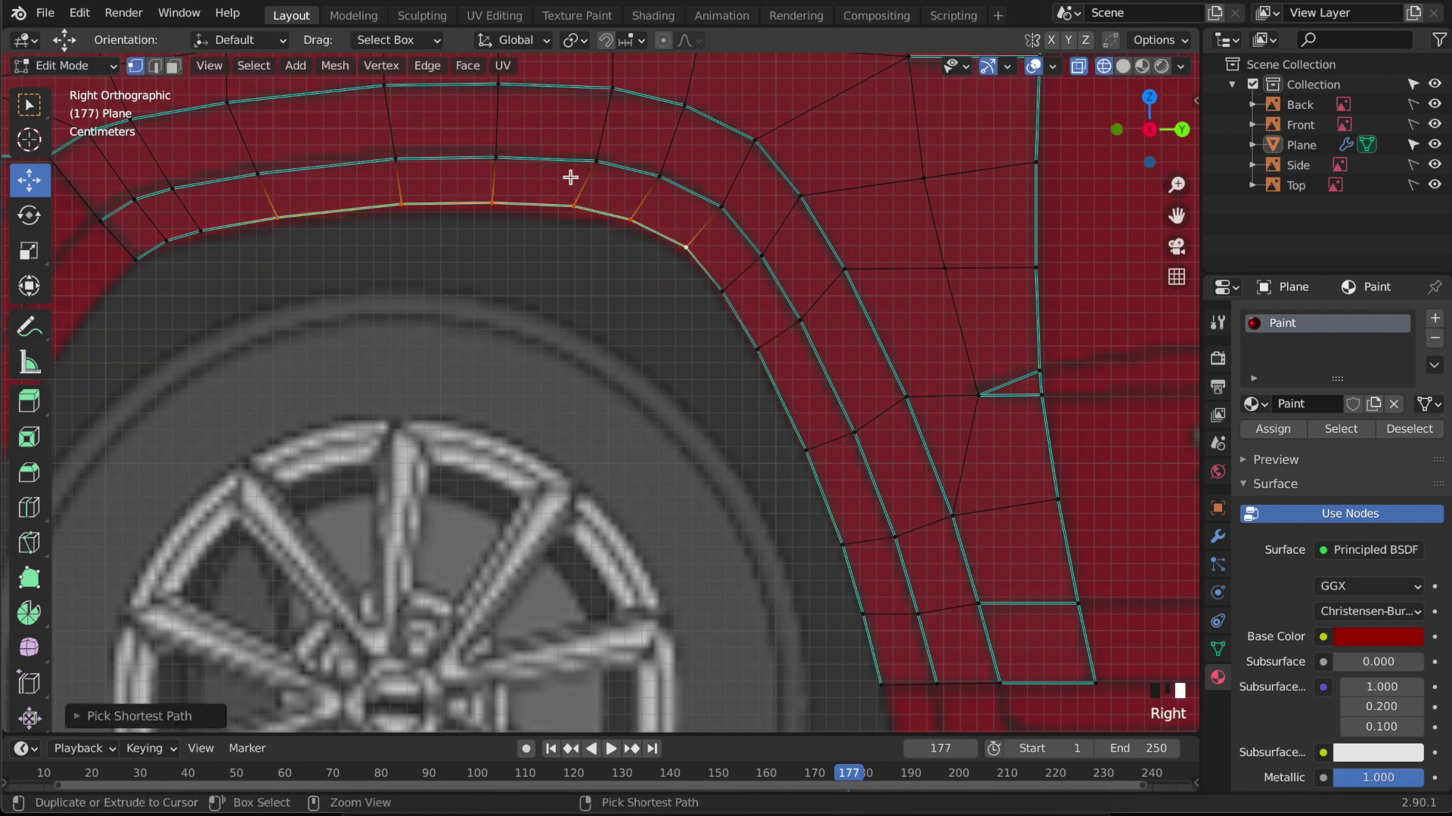
left_click_drag(508, 155, 508, 159)
right_click(277, 221)
left_click_drag(276, 157, 277, 163)
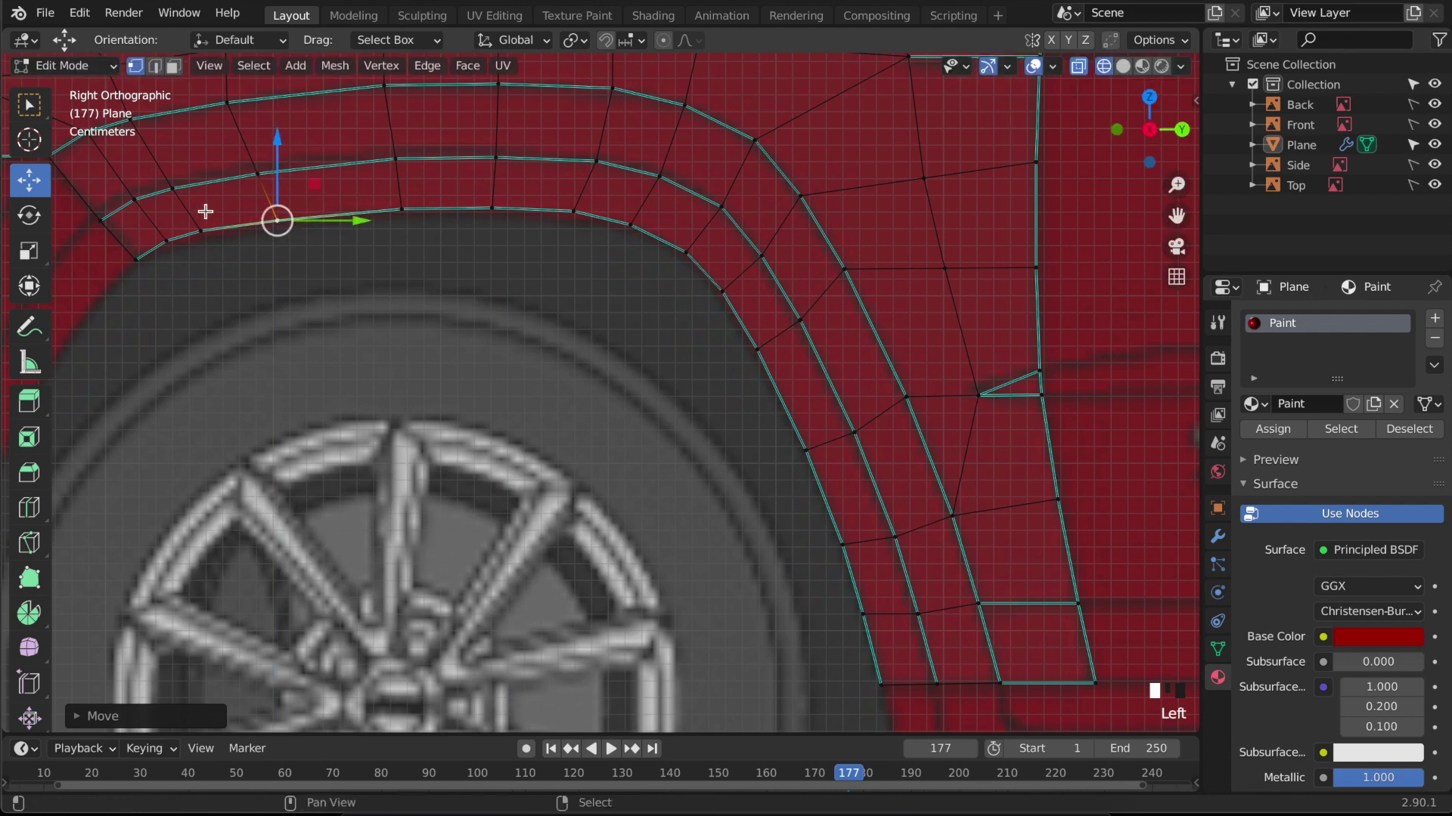
key("shift+z")
right_click(200, 217)
right_click(161, 217, "shift")
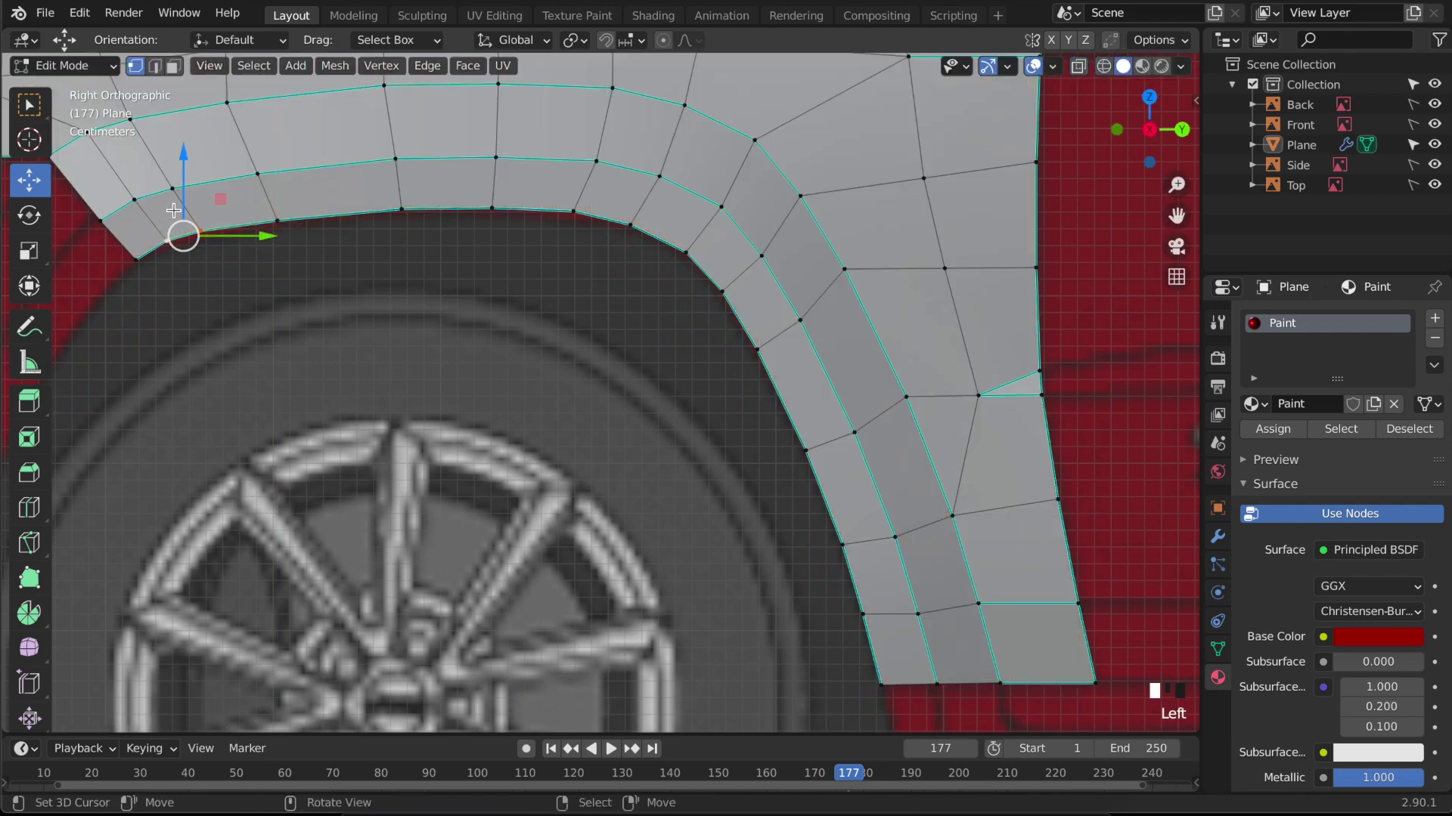
left_click_drag(180, 199, 182, 201)
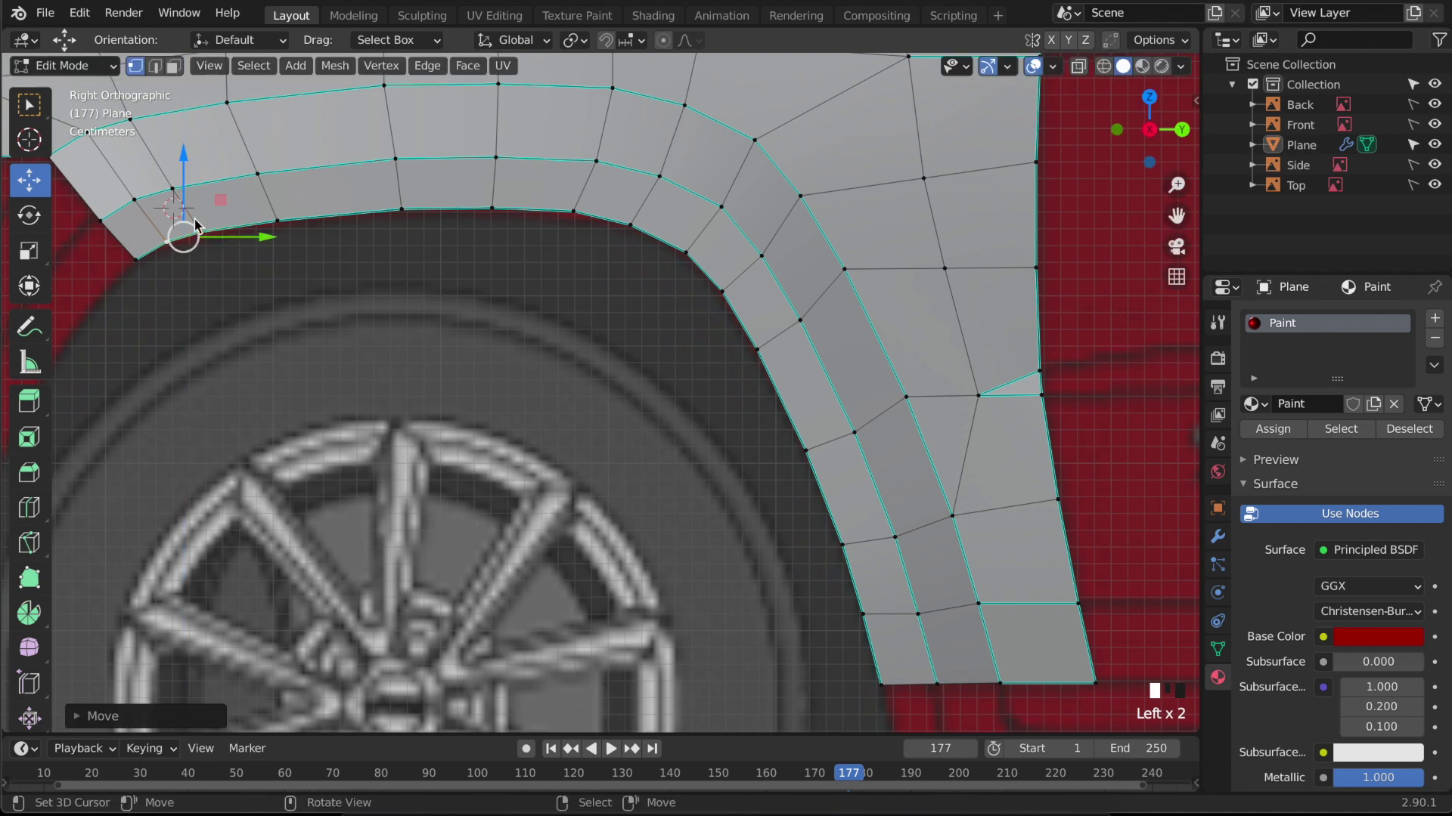
- Inspect the finished arch flare in Object Mode from several angles and save the file
key("Tab")
key("shift+c")
middle_click_drag(375, 429, 531, 428)
scroll(640, 525, "up", 3)
scroll(531, 428, "up", 1)
right_click(485, 385)
right_click(552, 543)
middle_click_drag(552, 543, 495, 582)
key("ctrl+s")
middle_click_drag(486, 501, 612, 443, "shift")
scroll(700, 428, "up", 4)
scroll(634, 484, "down", 1)
- In front view, extrude the fender's lower headlight corner vertex inward to the edge of the headlight
key("KP_1")
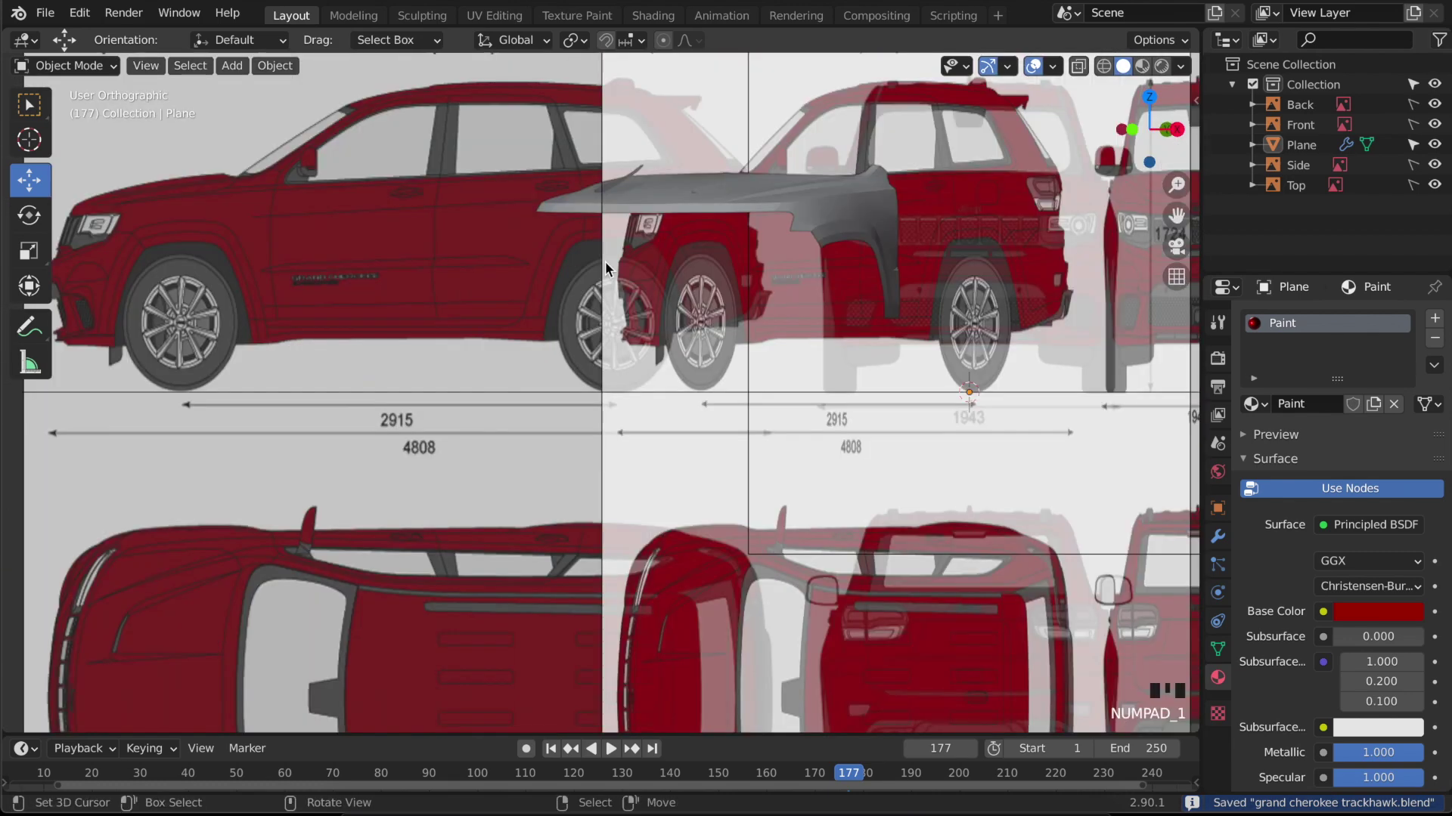
middle_click_drag(605, 261, 350, 453, "shift")
key("Tab")
scroll(714, 390, "up", 3)
middle_click_drag(713, 390, 602, 429, "shift")
scroll(657, 397, "up", 5)
right_click(816, 434)
key("z")
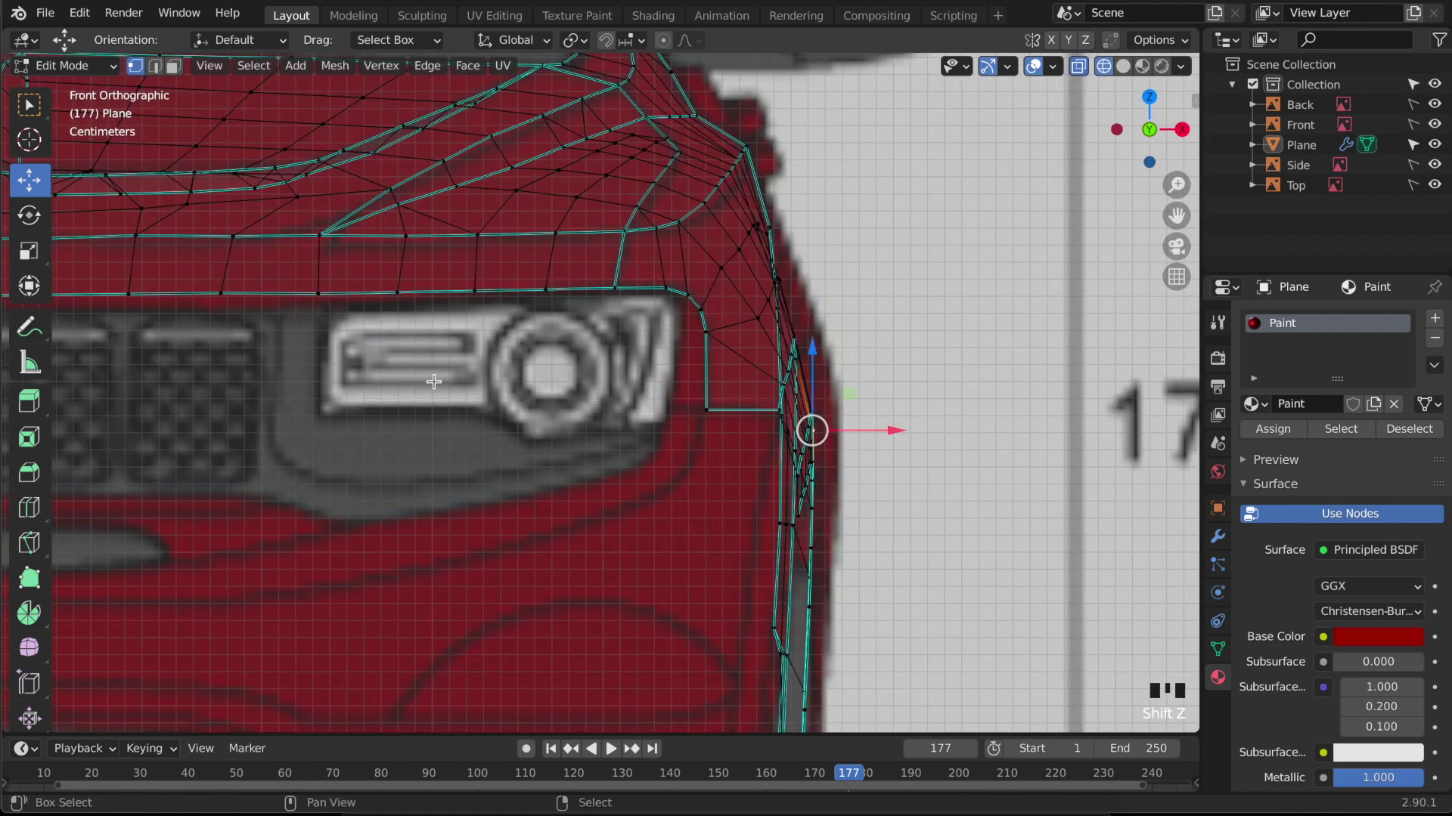
middle_click_drag(284, 366, 703, 372, "shift")
middle_click_drag(382, 413, 2, 450, "shift")
key("shift+z")
right_click(743, 459)
key("shift+z")
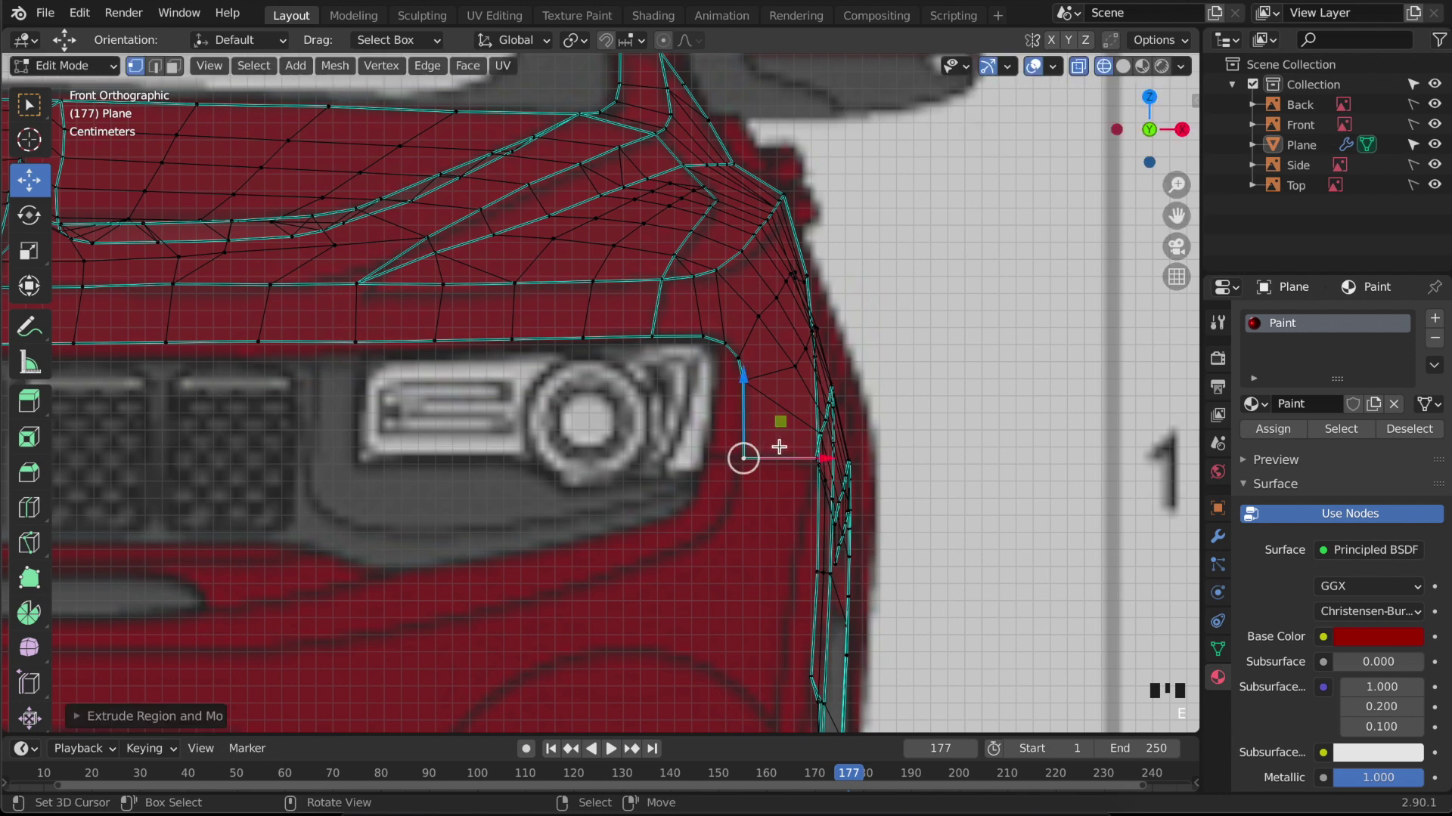
left_click_drag(777, 454, 758, 452)
- Move the extruded corner vertex forward in side view to the rear edge of the headlight
key("KP_7")
middle_click_drag(672, 561, 759, 310, "shift")
key("KP_3")
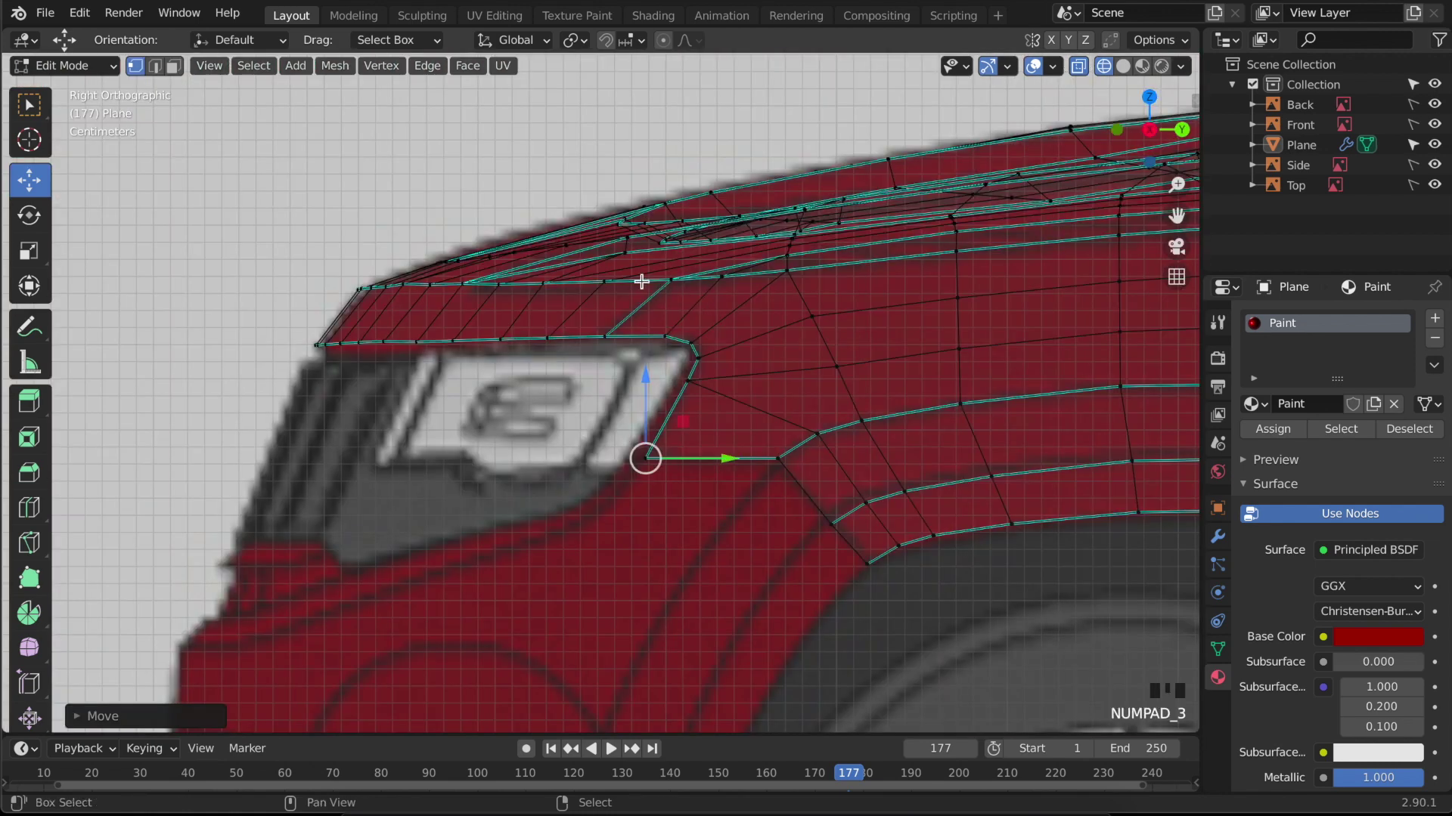
middle_click_drag(688, 446, 702, 460, "shift")
left_click_drag(717, 474, 696, 472)
- Extrude that vertex upward about 0.042 m in front view and shift it back along the headlight edge in side view
key("KP_1")
key("e")
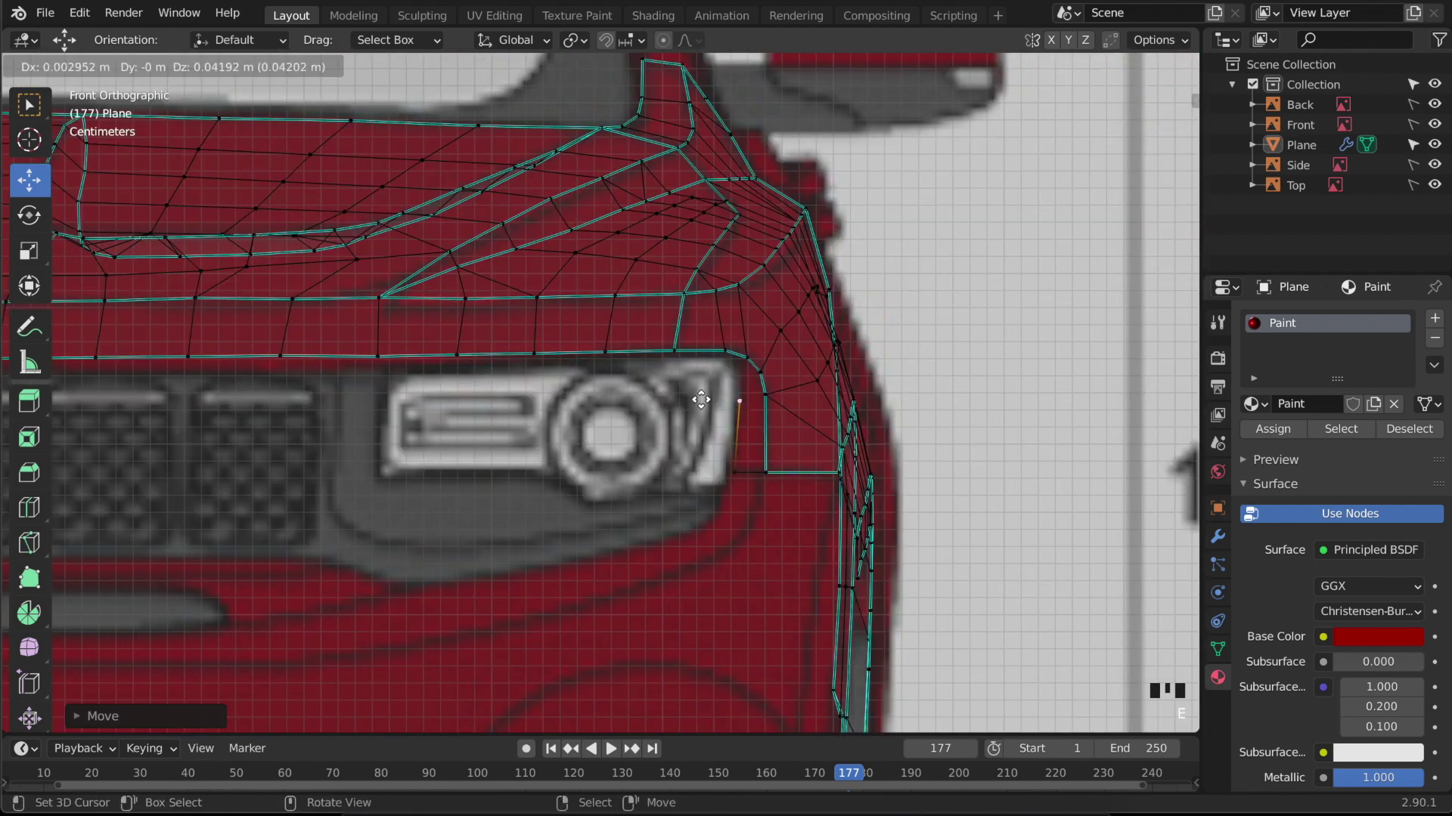
left_click(701, 400)
key("KP_3")
left_click_drag(694, 399, 747, 393)
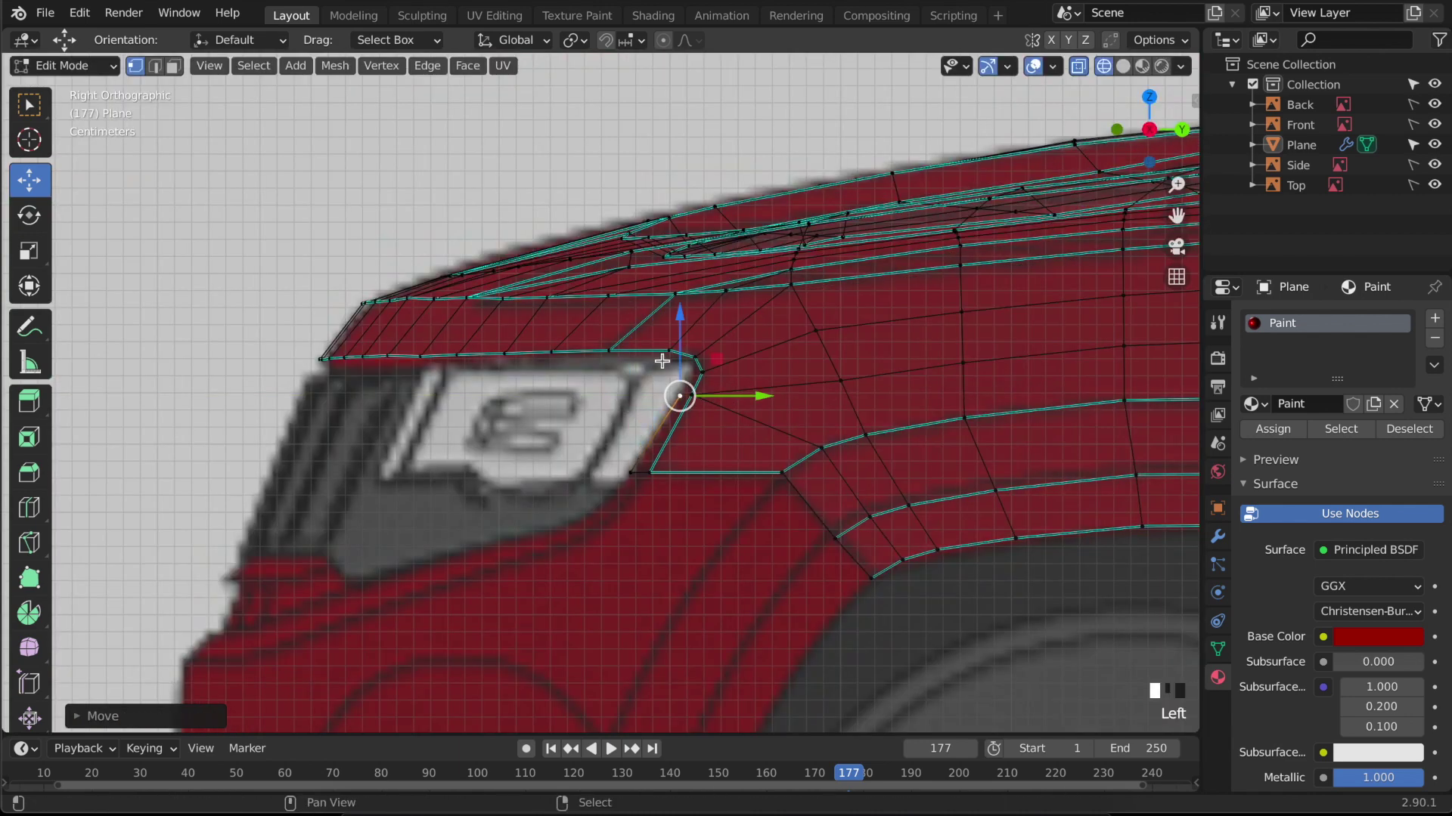
- Add two cuts to the edge linking the new vertex to the hood corner and fit them to the headlight in front view
key("KP_1")
scroll(756, 368, "up", 2)
key("ctrl+r")
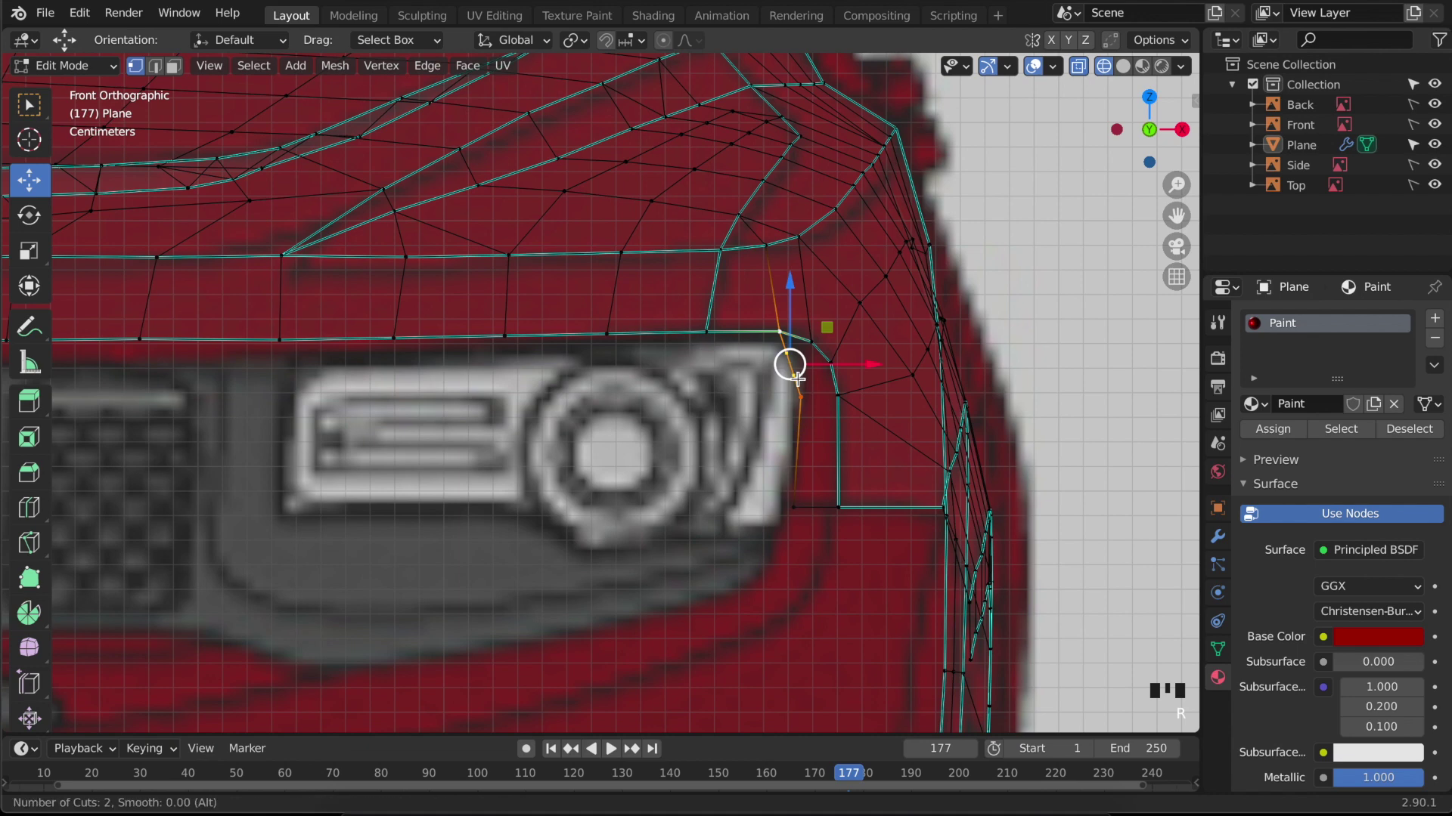
left_click(798, 377)
right_click(799, 376)
left_click_drag(800, 376, 793, 360)
- Adjust the cut vertices in side view so they round the headlight's upper rear corner inside the fender edge
key("KP_3")
key("alt+z")
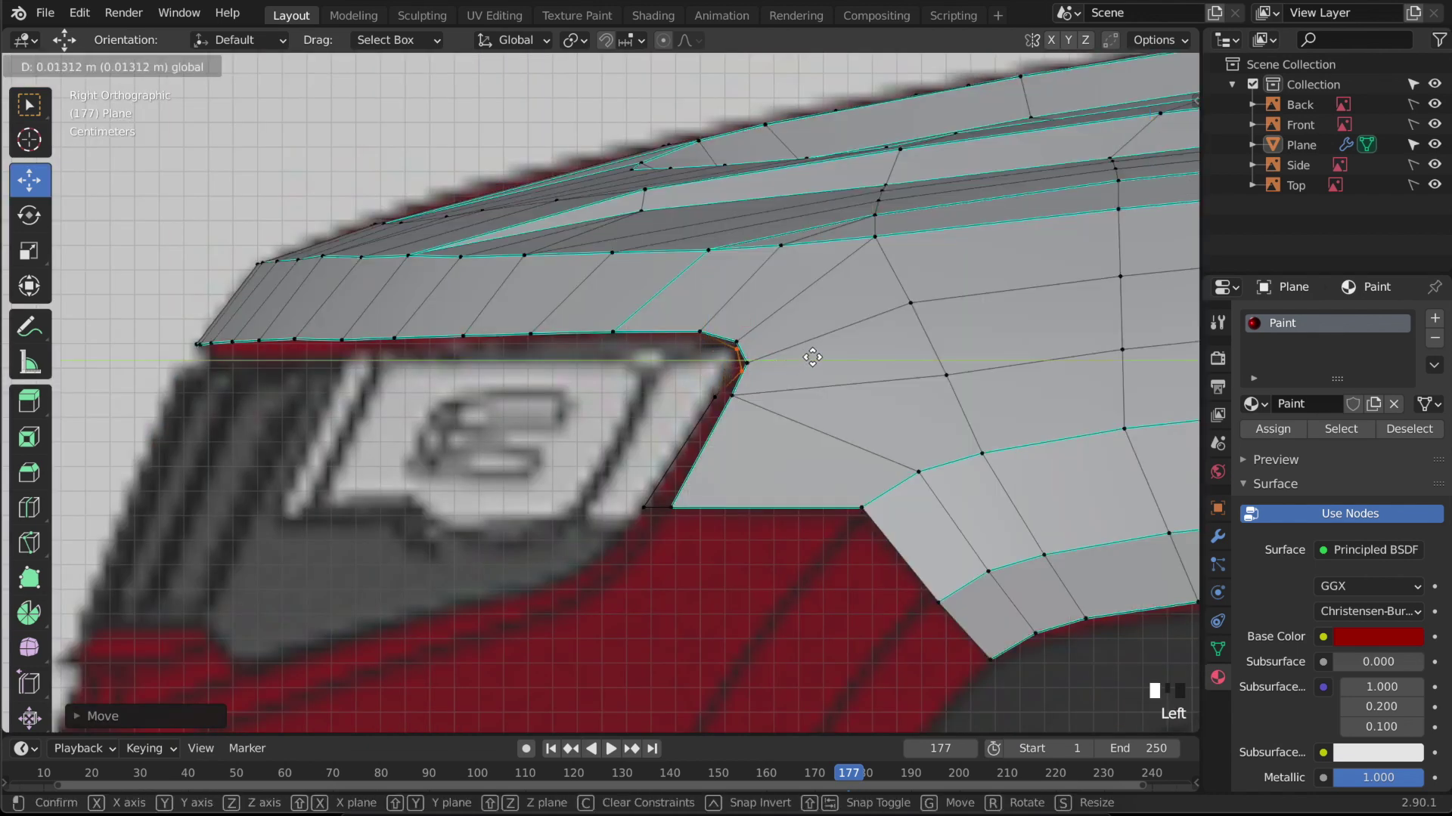
right_click(812, 357)
key("alt+z")
right_click(742, 377)
left_click_drag(791, 372, 755, 349)
key("alt+z")
right_click(715, 396)
key("alt+z")
right_click(737, 348)
key("shift+z")
right_click(657, 505)
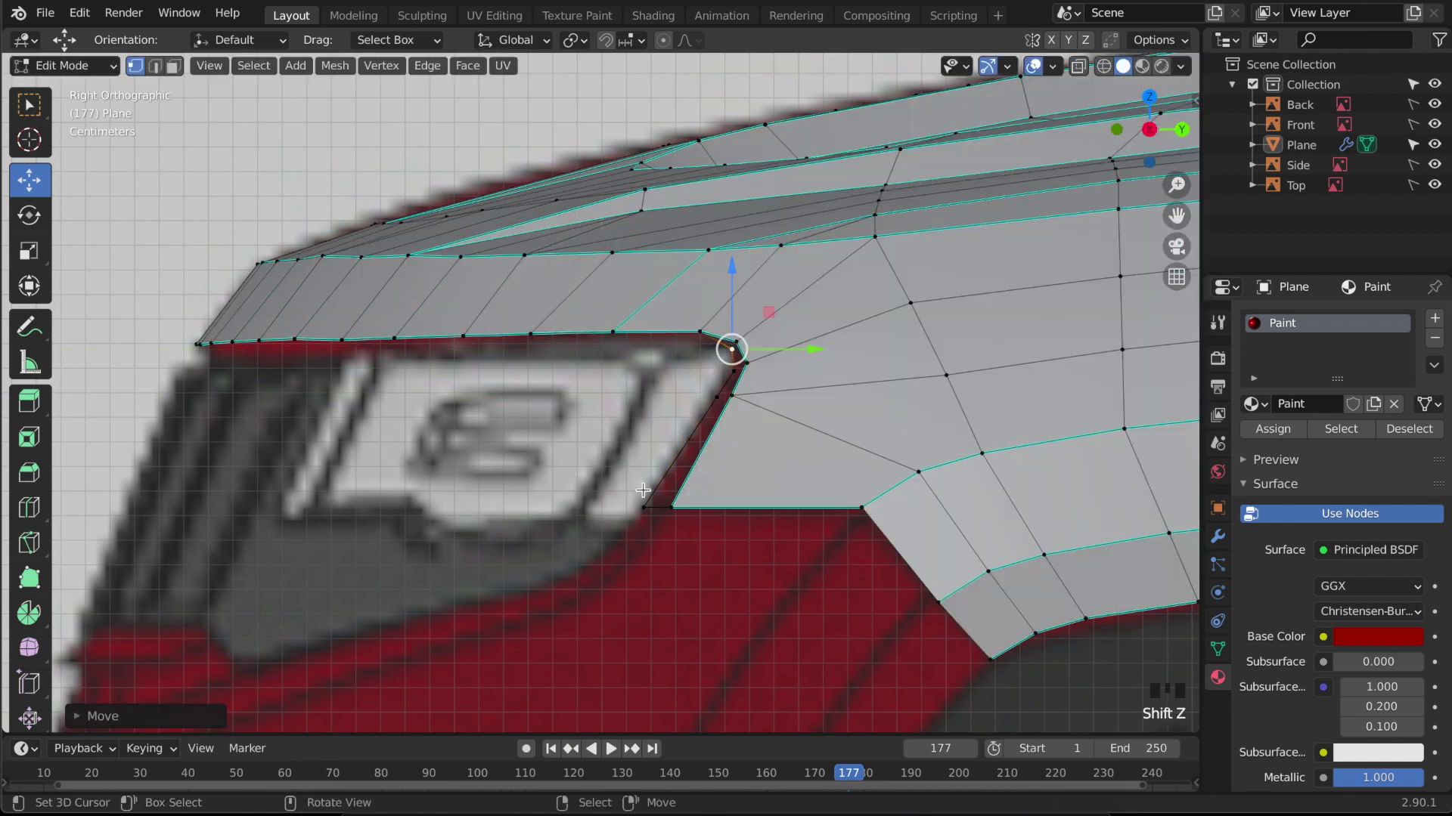
- Mark the new headlight-side edge as sharp and fill the gap to the fender with faces
right_click(660, 490, "alt")
key("ctrl+e")
left_click(714, 537)
right_click(672, 508)
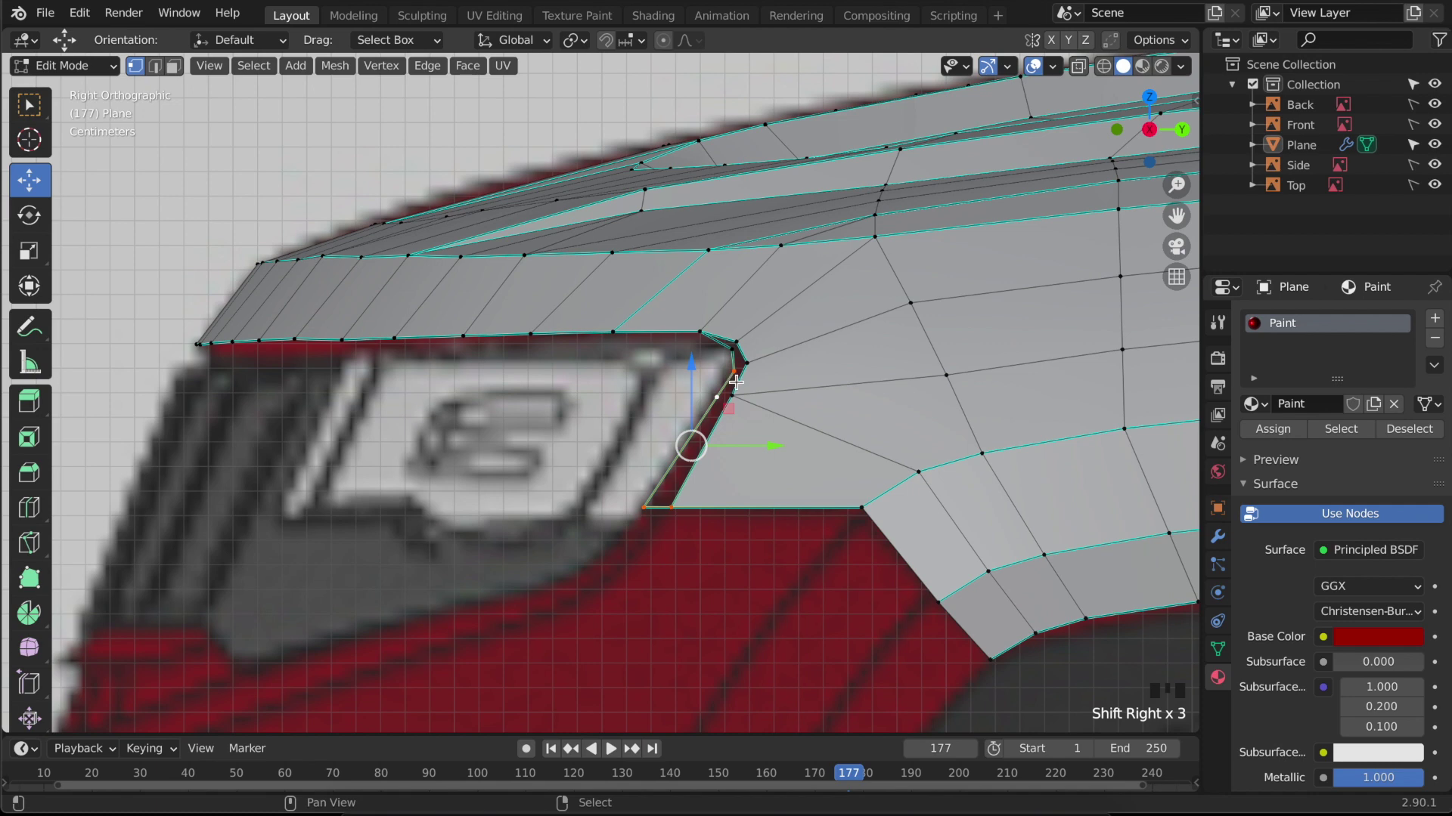
key("f")
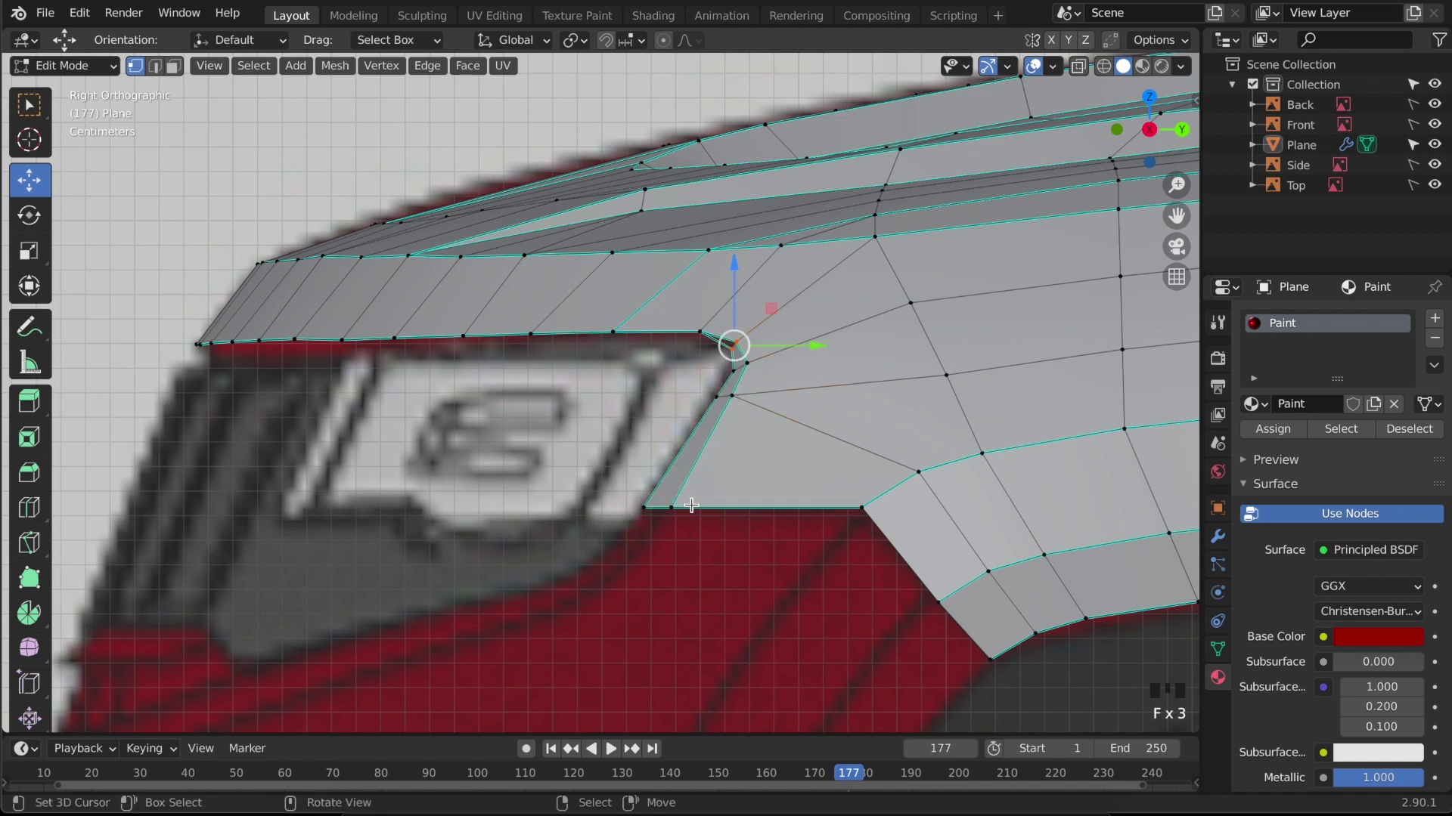
- Check the filled headlight strip in perspective view and save the file
key("Tab")
middle_click_drag(699, 510, 855, 567)
key("ctrl+s")
key("Tab")
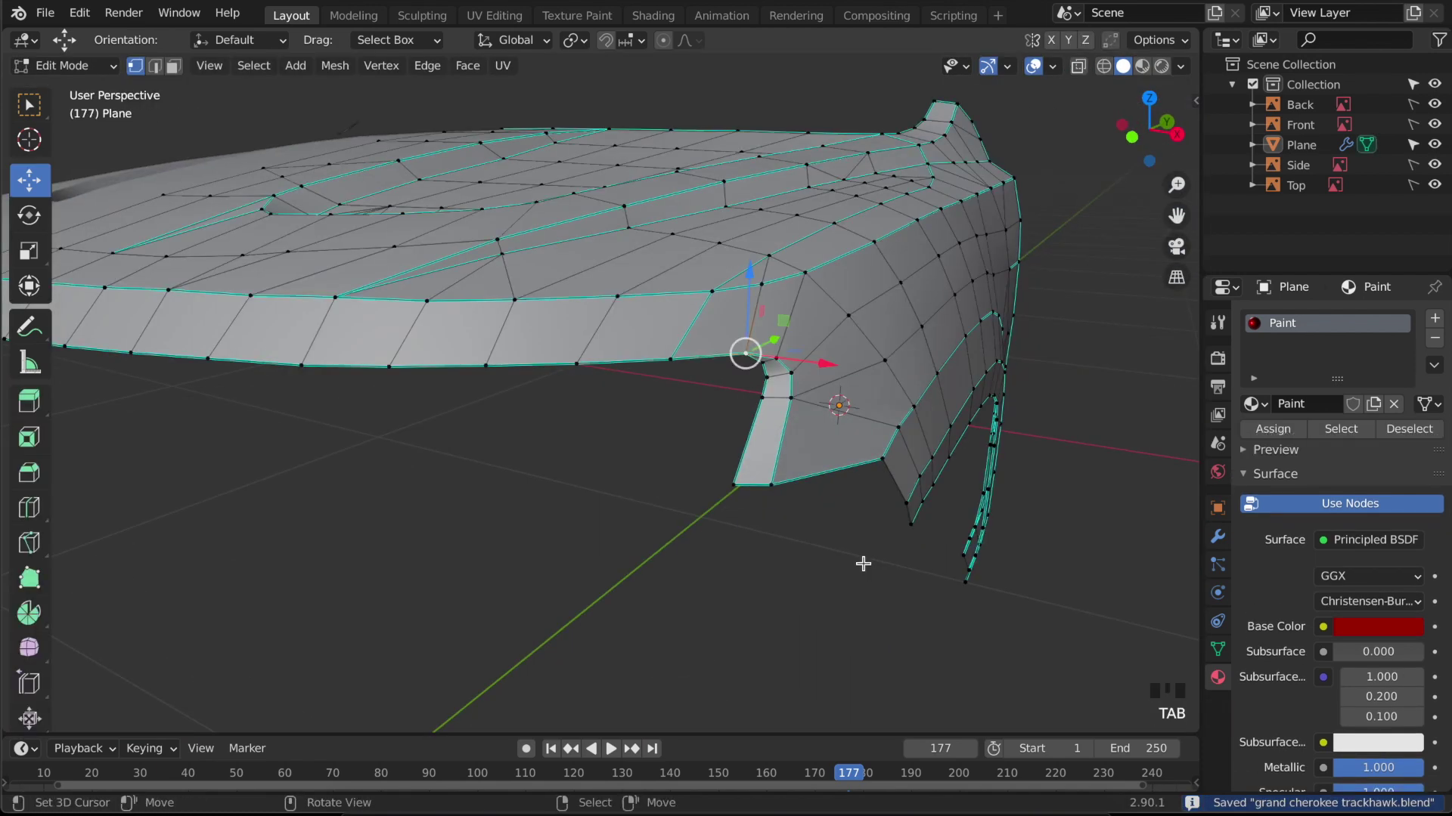
key("Tab")
scroll(839, 590, "down", 3)
right_click(786, 624)
middle_click_drag(787, 625, 638, 642)
scroll(534, 631, "up", 3)
key("super+s")
scroll(534, 631, "down", 5)
scroll(784, 642, "up", 2)
- Examine the hood and fender against the front blueprint and in Material Preview, returning to Solid shading
key("KP_1")
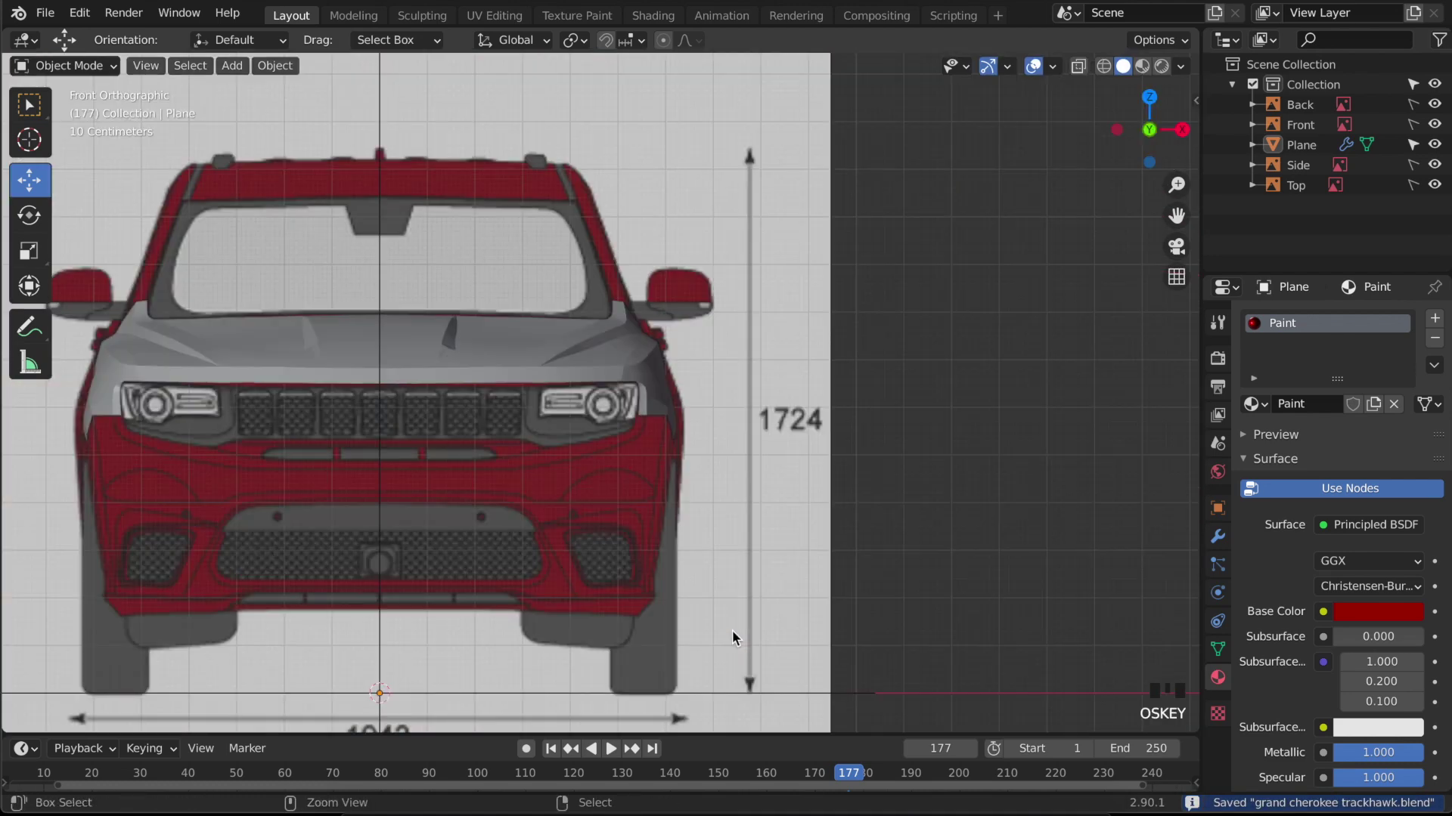
scroll(732, 637, "up", 2)
key("Tab")
scroll(688, 480, "up", 1)
scroll(707, 481, "down", 3)
key("Tab")
mouse_move(708, 480)
middle_mouse_down()
mouse_move(496, 541)
mouse_move(546, 528)
middle_mouse_up()
key("z")
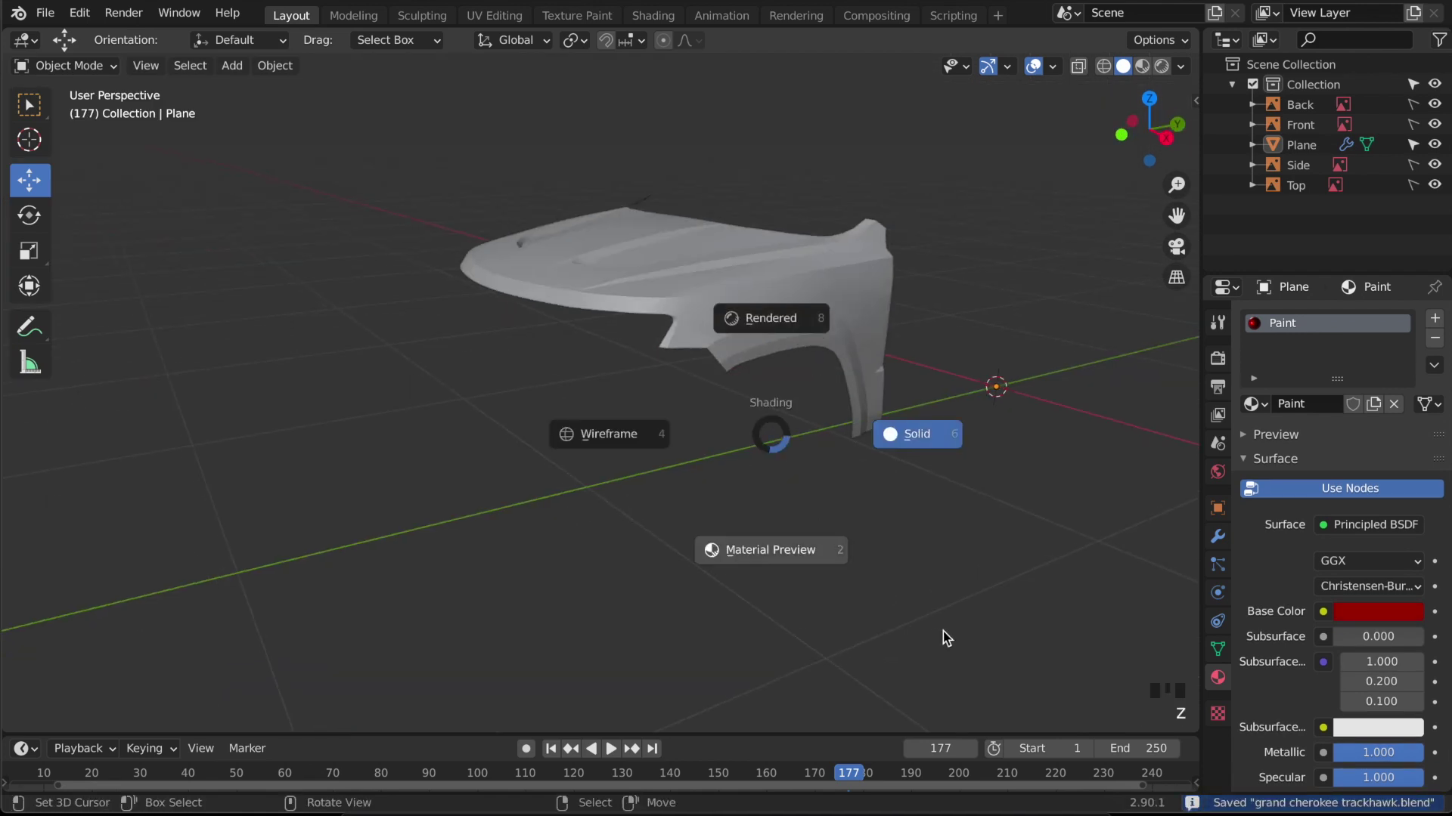
left_click(763, 493)
scroll(597, 587, "up", 4)
mouse_move(597, 588)
middle_mouse_down()
mouse_move(401, 656)
mouse_move(486, 612)
mouse_move(418, 518)
mouse_move(592, 567)
middle_mouse_up()
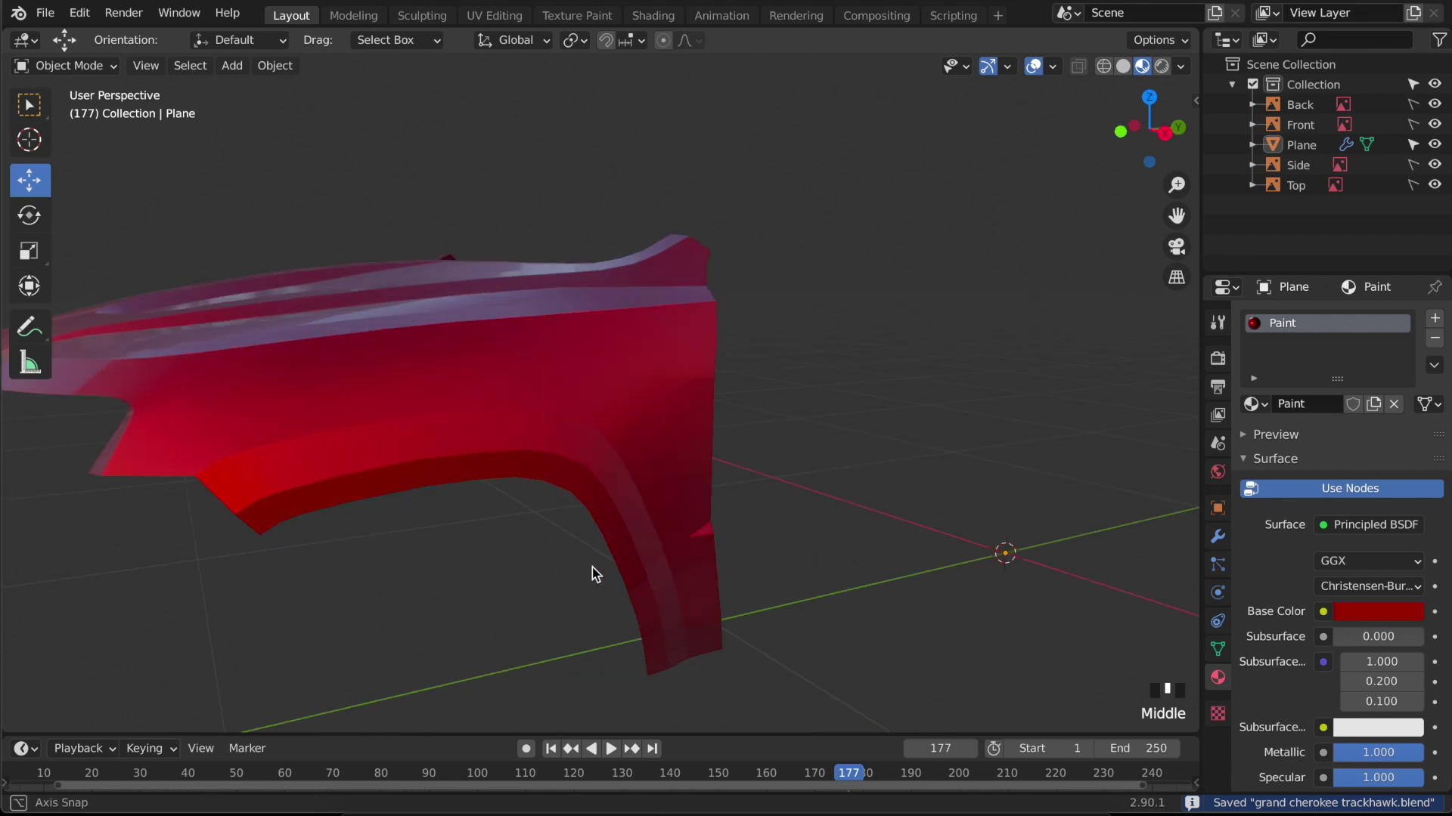
scroll(592, 567, "down", 3)
mouse_move(430, 461)
middle_mouse_down()
mouse_move(483, 490)
mouse_move(651, 497)
mouse_move(626, 527)
mouse_move(693, 491)
middle_mouse_up()
key("z")
left_click(823, 513)
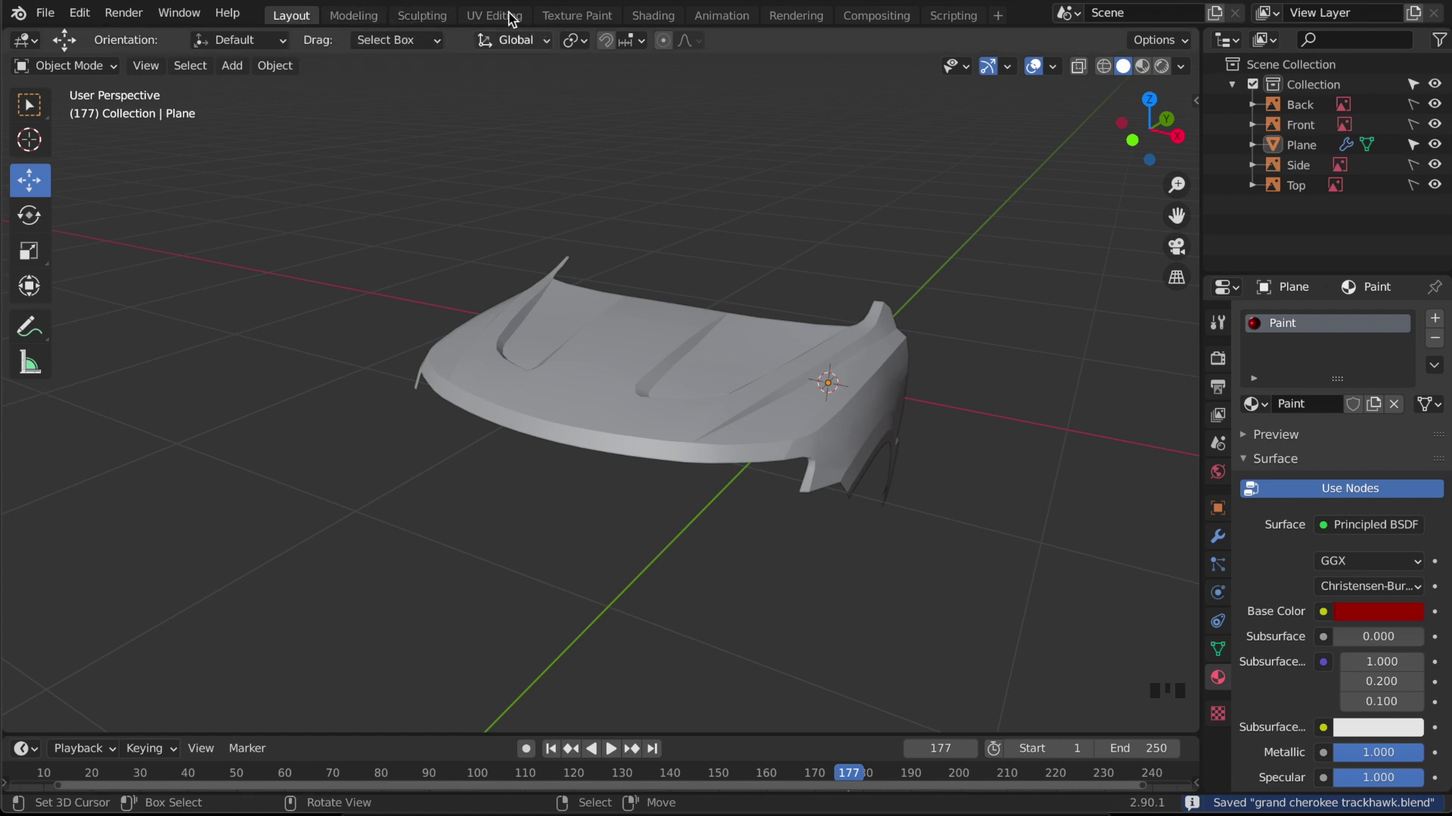
- Delete the Sculpting, Texture Paint, Shading, Animation, Rendering, Compositing and Scripting workspaces
right_click(422, 18)
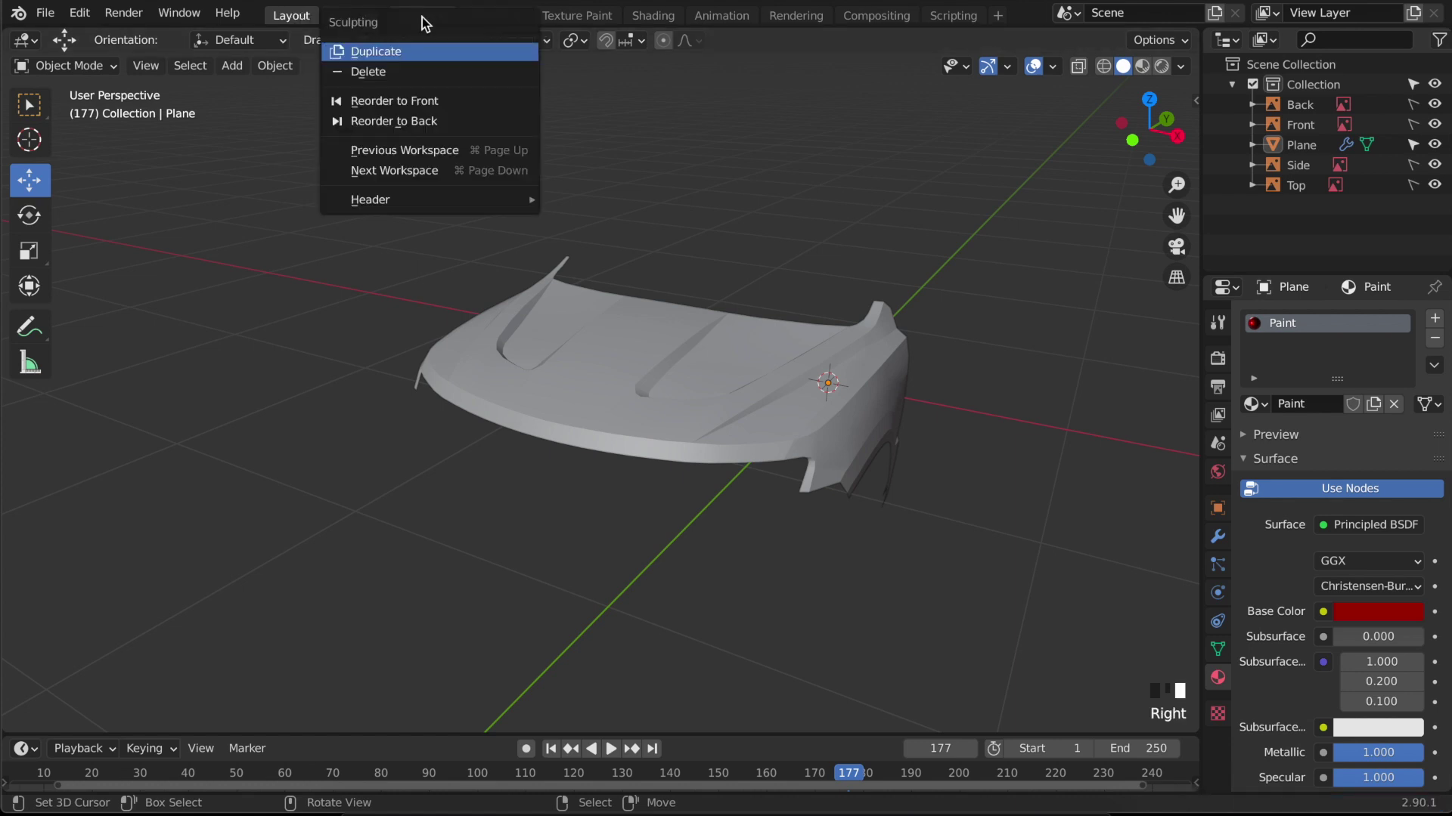
left_click(411, 71)
right_click(505, 17)
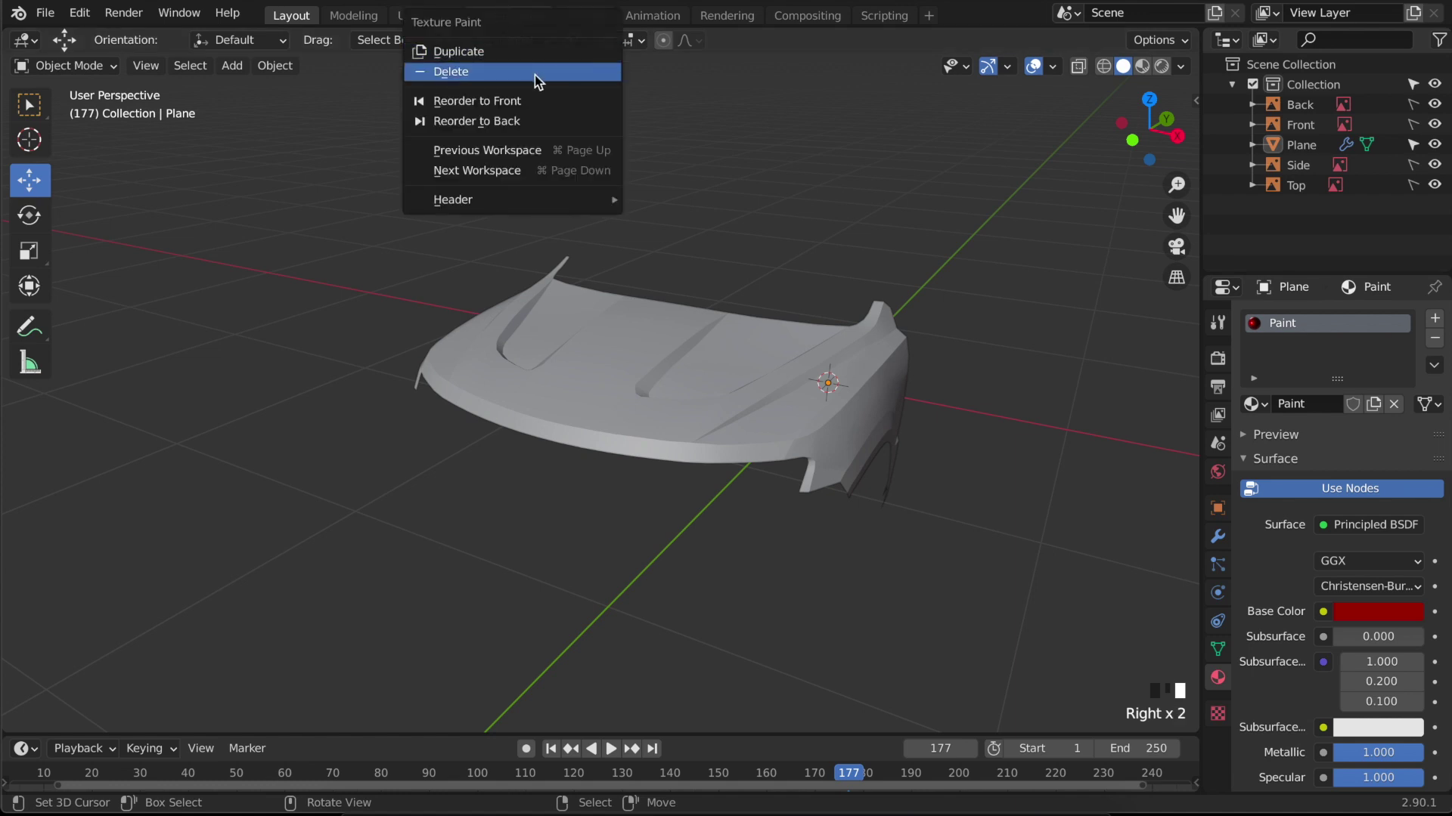
left_click(498, 72)
right_click(486, 15)
left_click(517, 76)
right_click(512, 16)
right_click(512, 18)
left_click(517, 72)
right_click(512, 17)
left_click(512, 77)
right_click(509, 16)
left_click(509, 72)
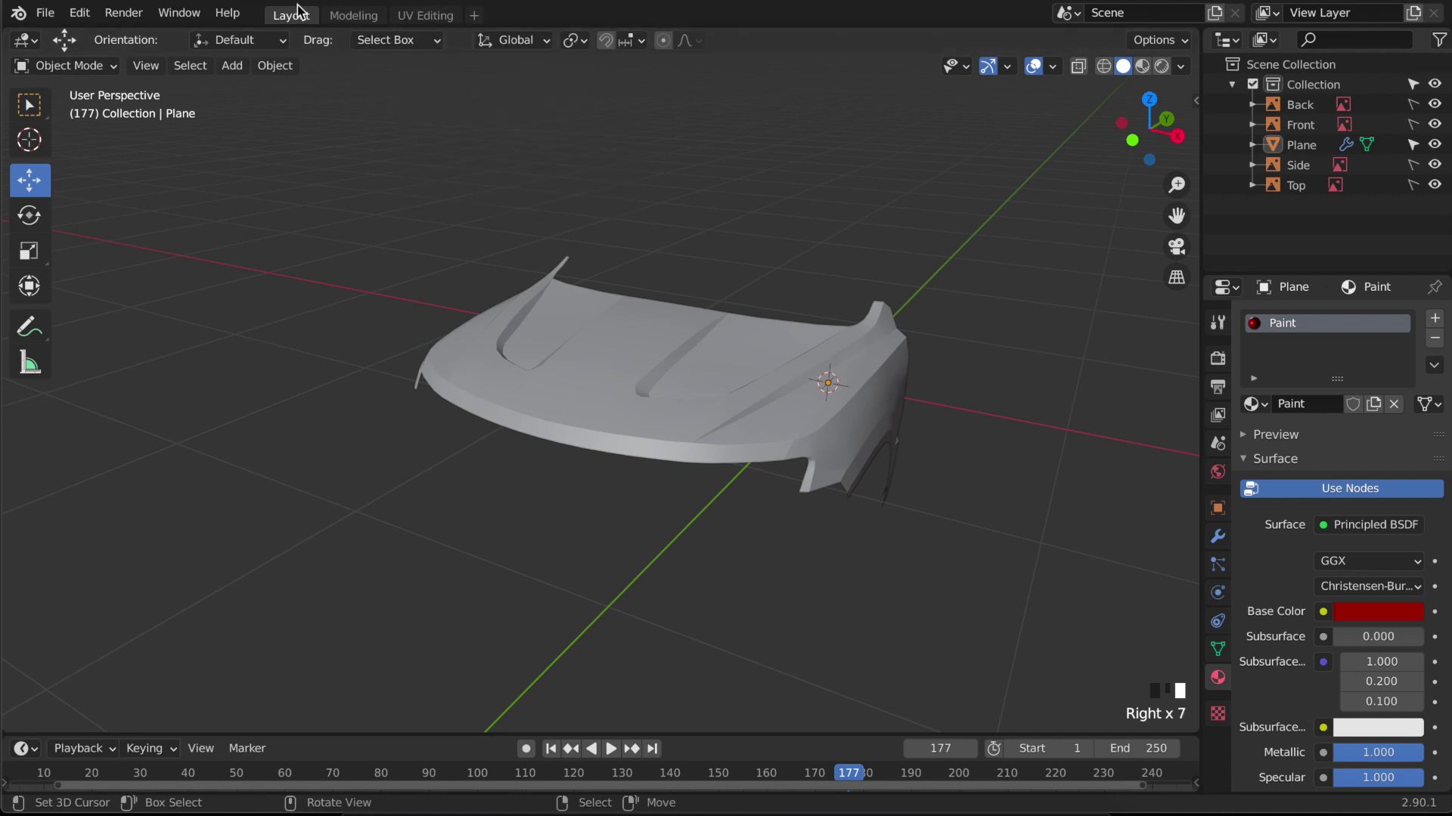
- Rename the Modeling workspace to Picture and save the file
left_click(342, 18)
double_click(352, 18)
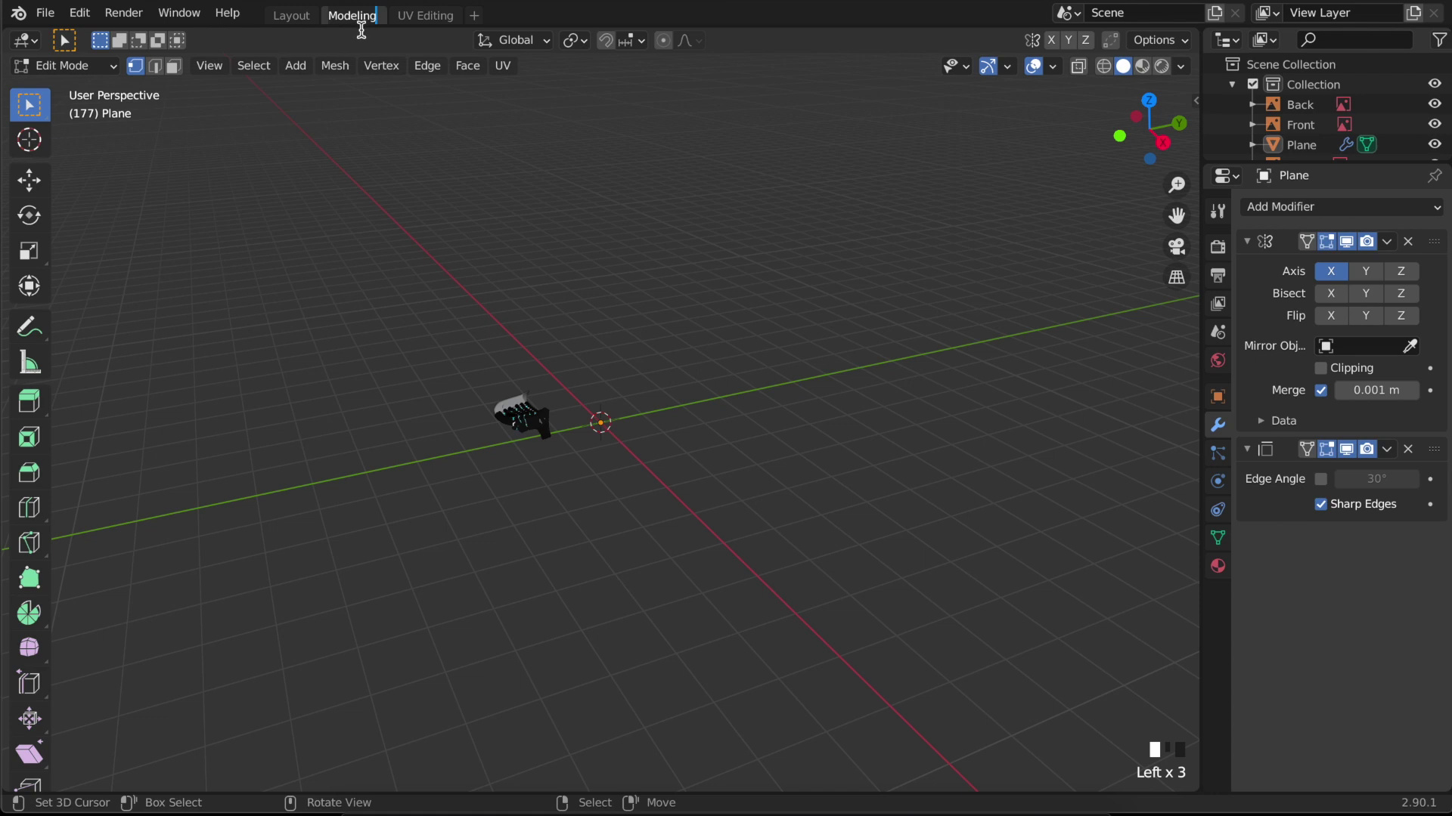
key("Return")
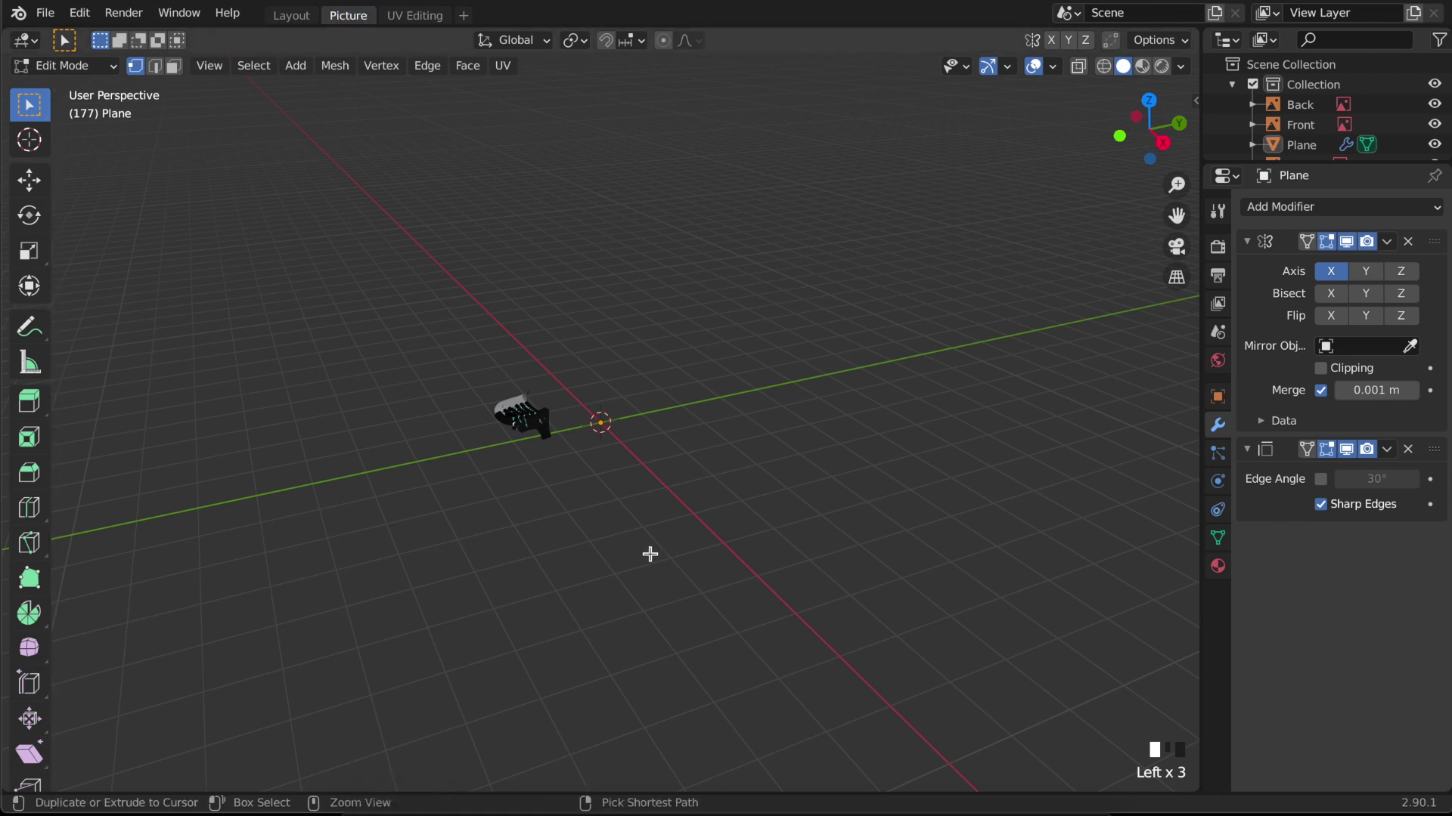
key("ctrl+s")
- Examine the hood and fender up close in the Picture workspace with the mesh in Object Mode
scroll(508, 492, "up", 6)
key("Tab")
middle_click_drag(509, 492, 582, 454, "shift")
scroll(537, 464, "up", 4)
key("Tab")
scroll(538, 463, "up", 5)
key("Tab")
scroll(405, 516, "down", 5)
key("super")
middle_click_drag(405, 516, 527, 524)
scroll(522, 514, "up", 2)
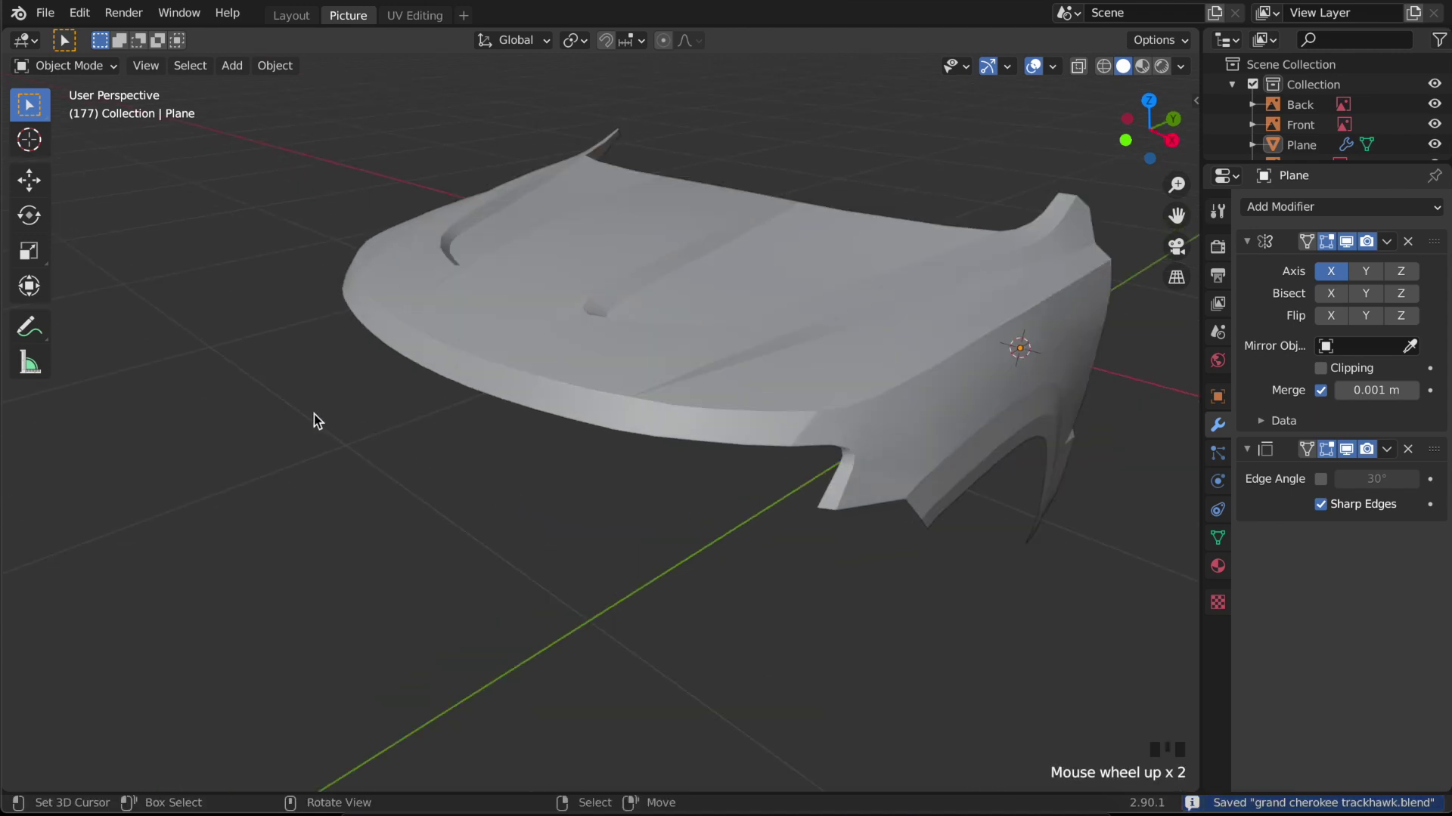
- Hide the toolbar, turn the Properties area into a 3D Viewport and join it over the Outliner area
key("t")
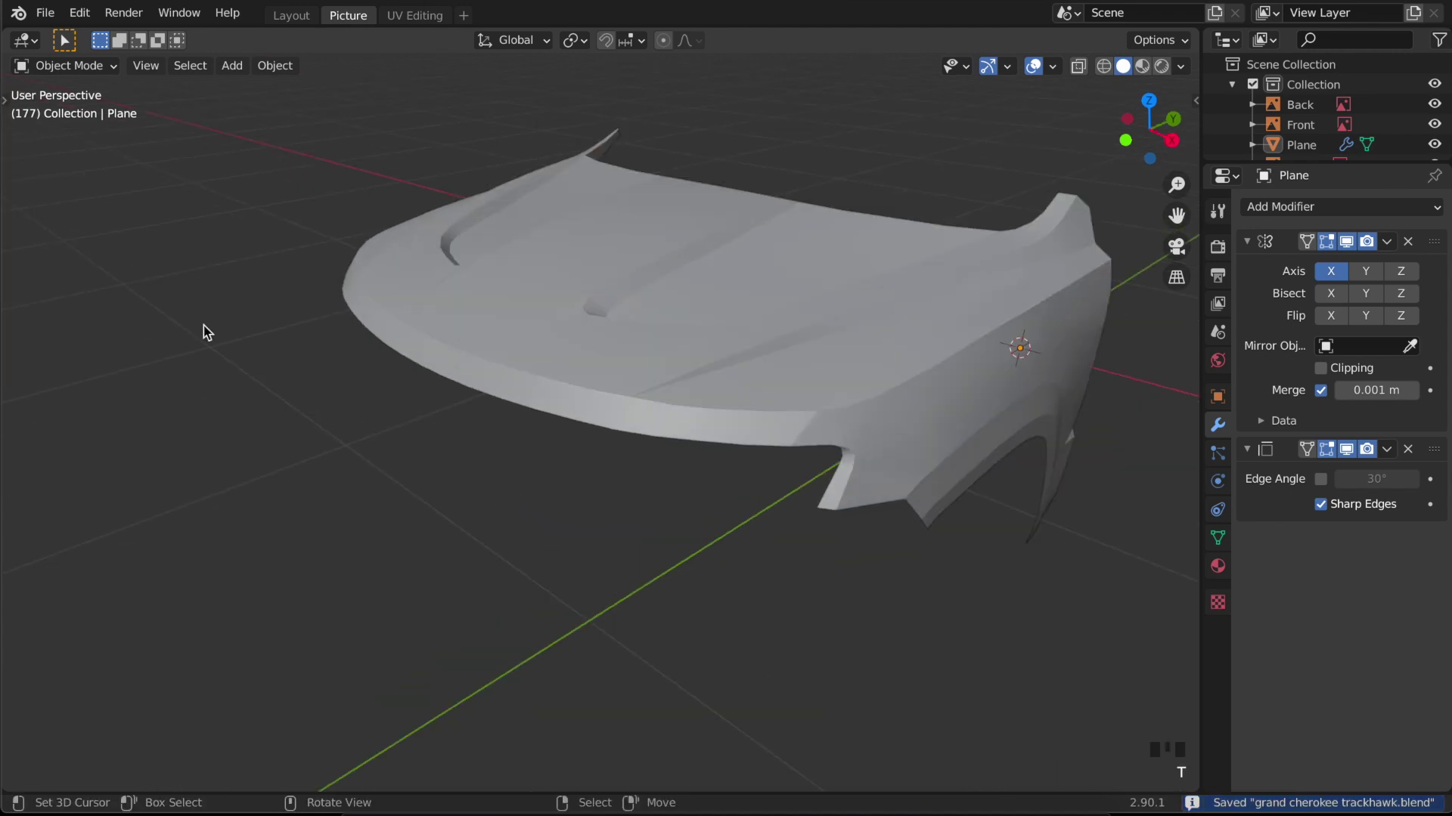
left_click(1228, 177)
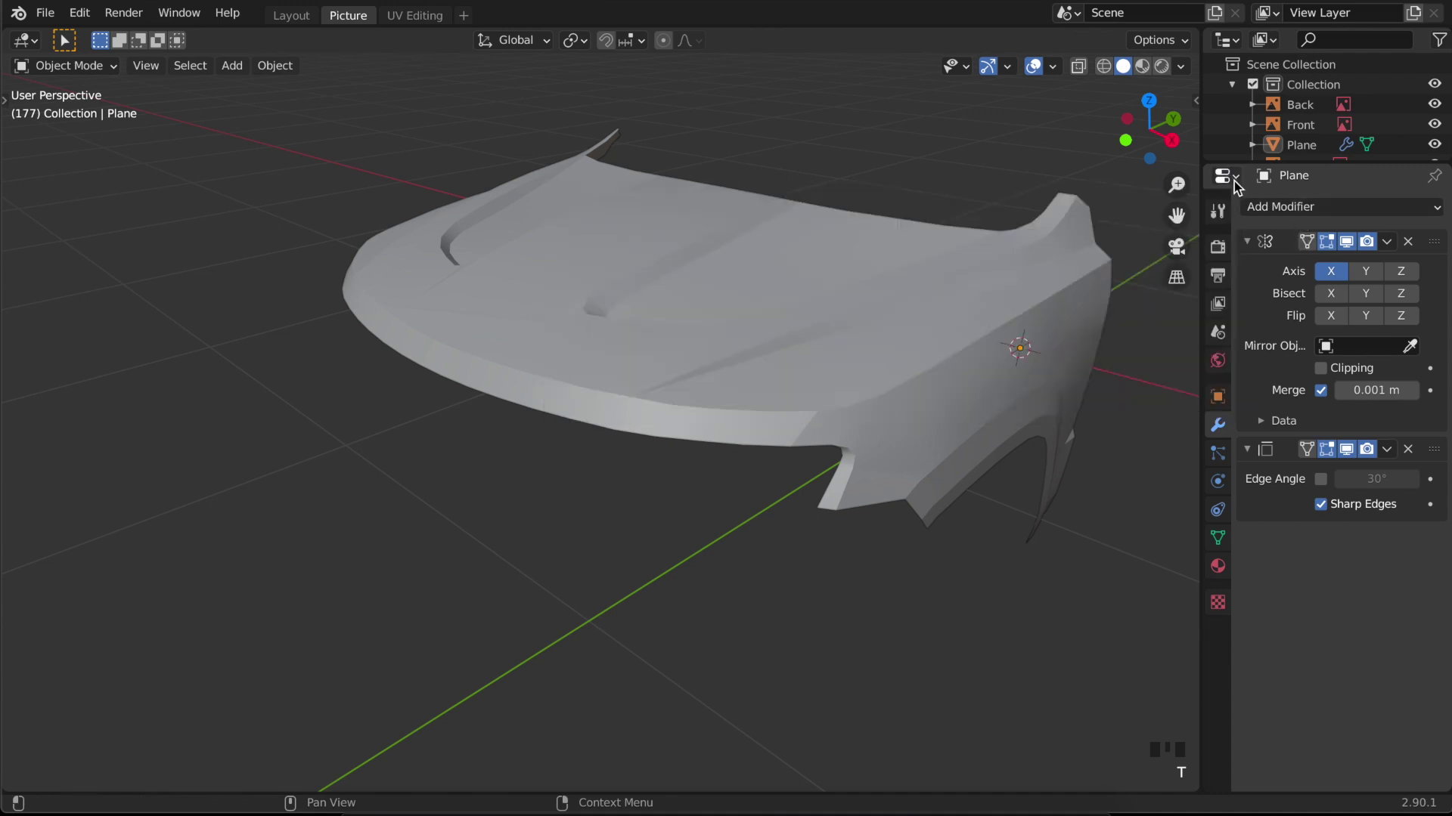
left_click(1232, 181)
left_click(730, 246)
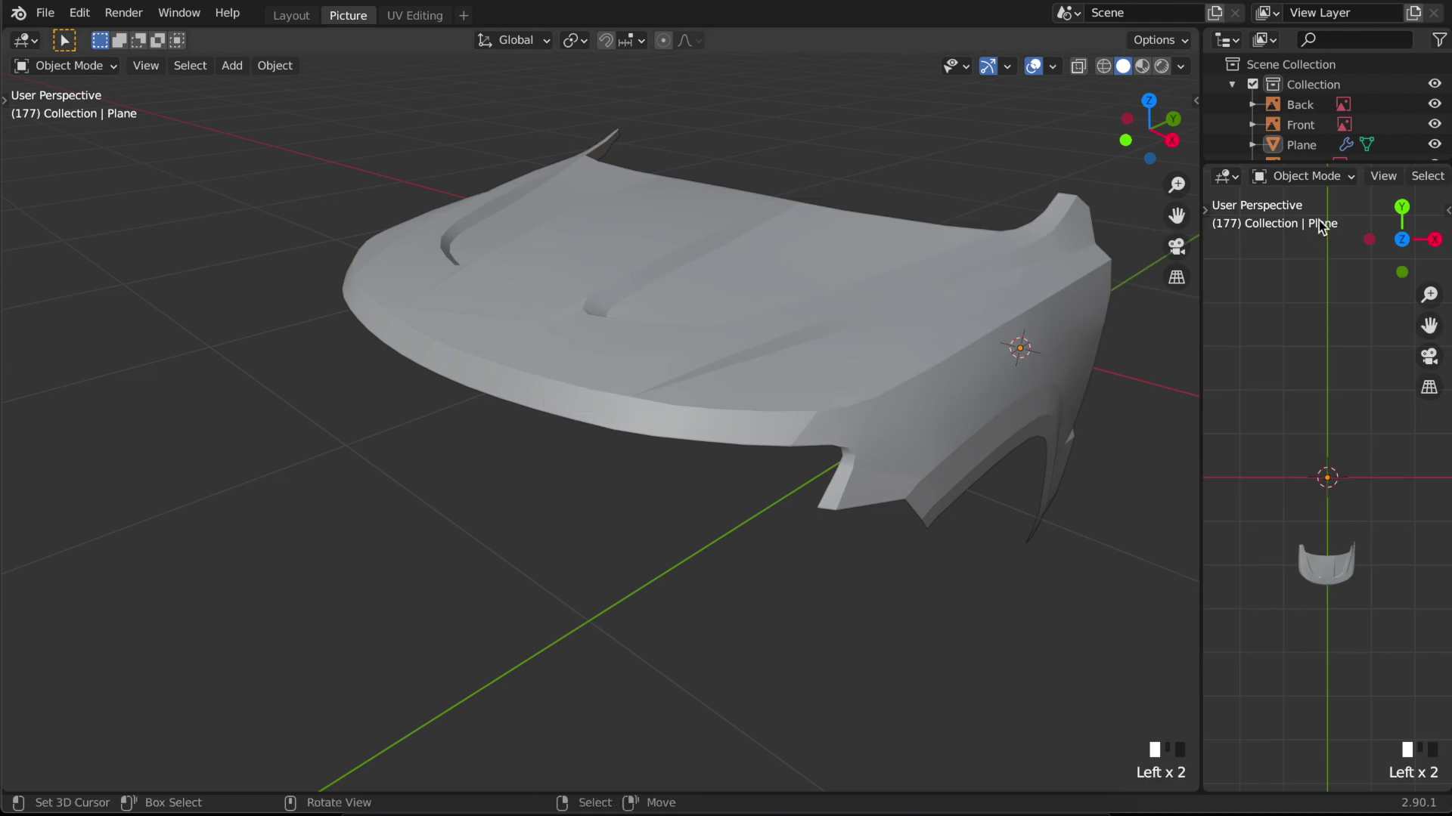
right_click(1331, 161)
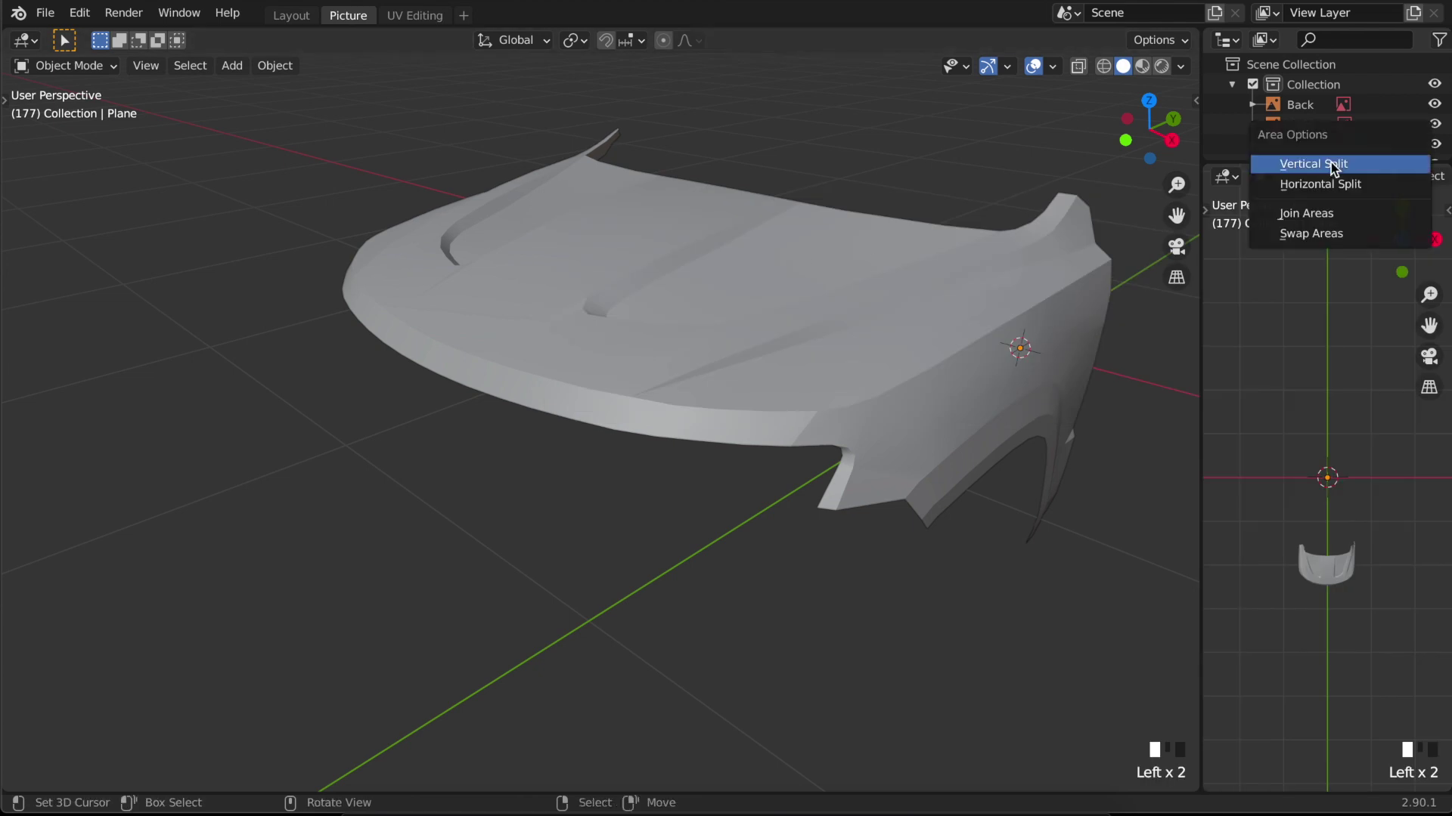
left_click(1319, 213)
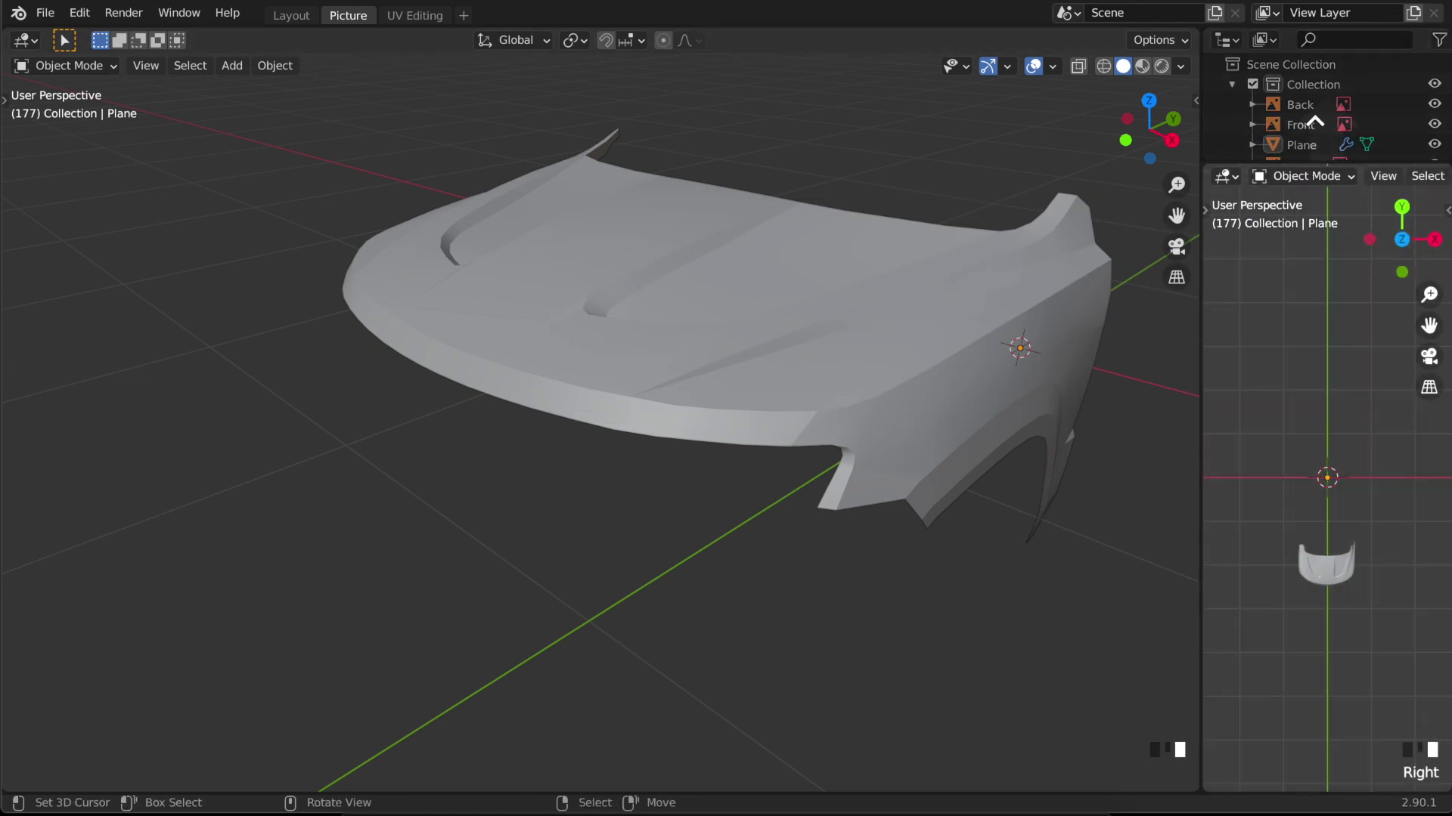
left_click(1294, 151)
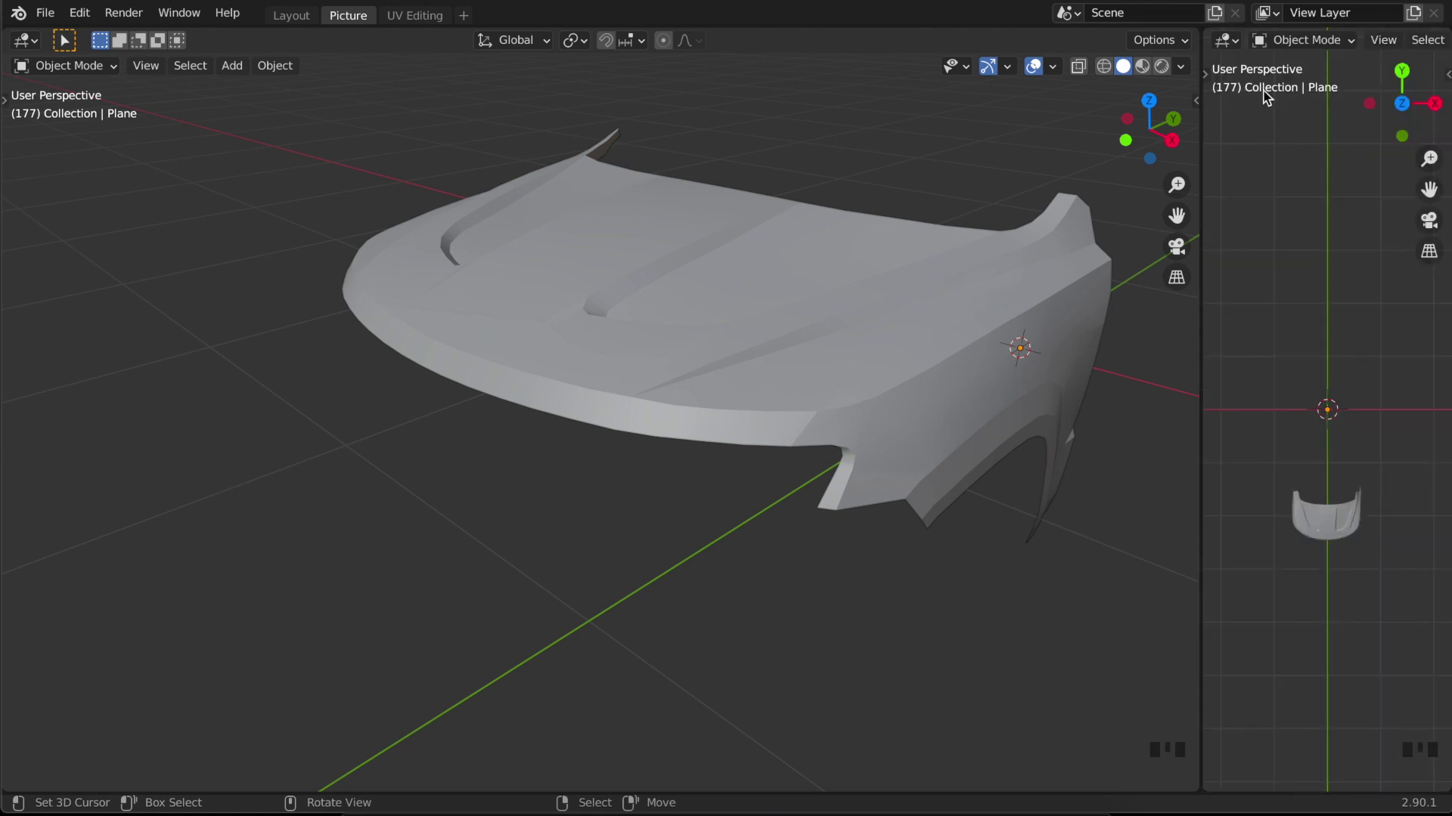
- Join the main viewport over the narrow side viewport so one 3D view fills the workspace, and save the file
right_click(1201, 143)
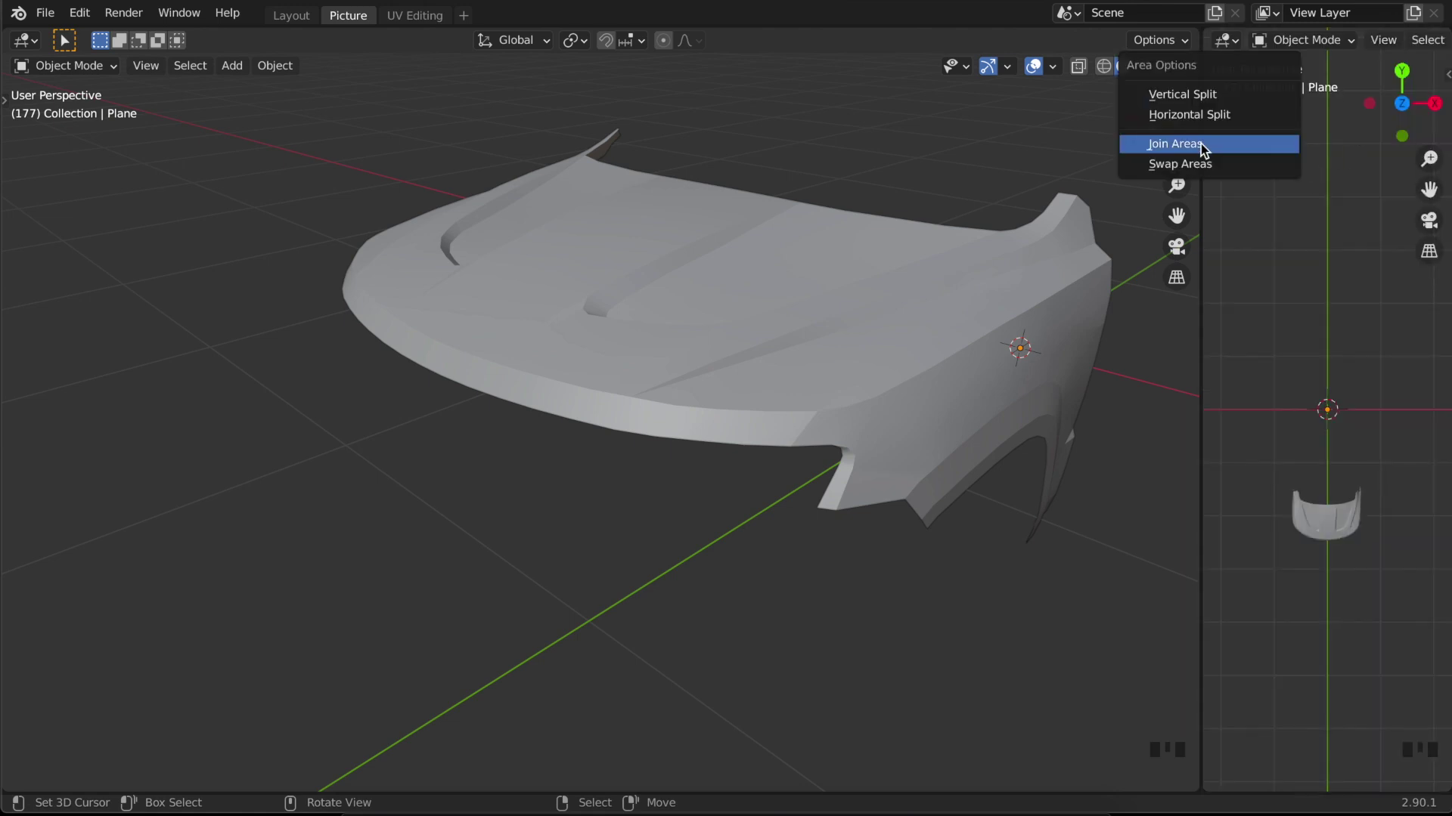
left_click(1203, 145)
left_click(1179, 165)
key("ctrl+s")
- Set the viewport shading to Material Preview, comparing the hood's look with Rendered shading
scroll(1031, 345, "up", 2)
mouse_move(1032, 343)
middle_mouse_down()
mouse_move(1022, 317)
mouse_move(1039, 321)
middle_mouse_up()
middle_click_drag(1076, 275, 1004, 318, "shift")
scroll(1003, 313, "down", 2)
scroll(1003, 313, "up", 4)
scroll(1004, 311, "down", 3)
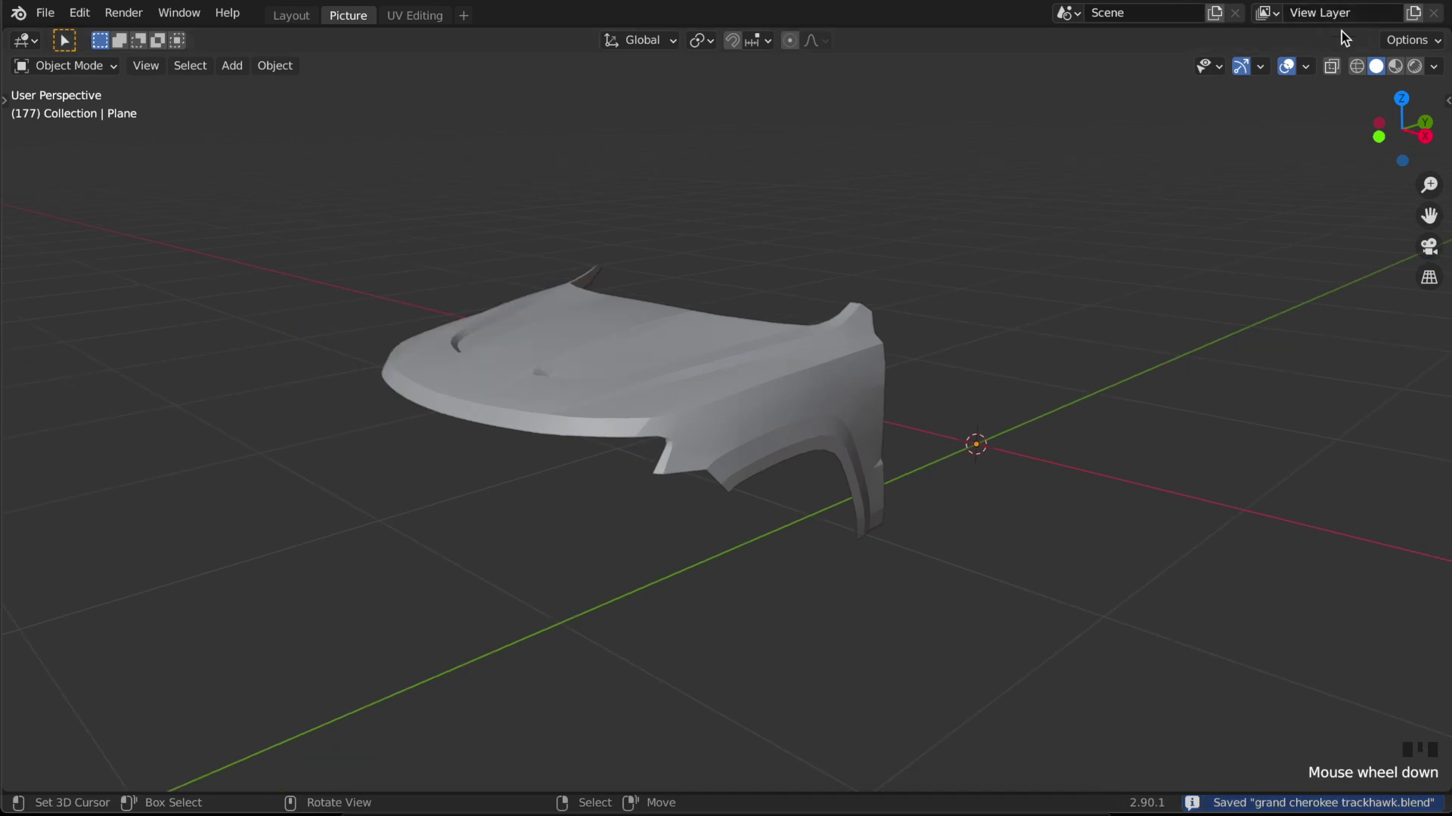
key("z")
left_click(874, 456)
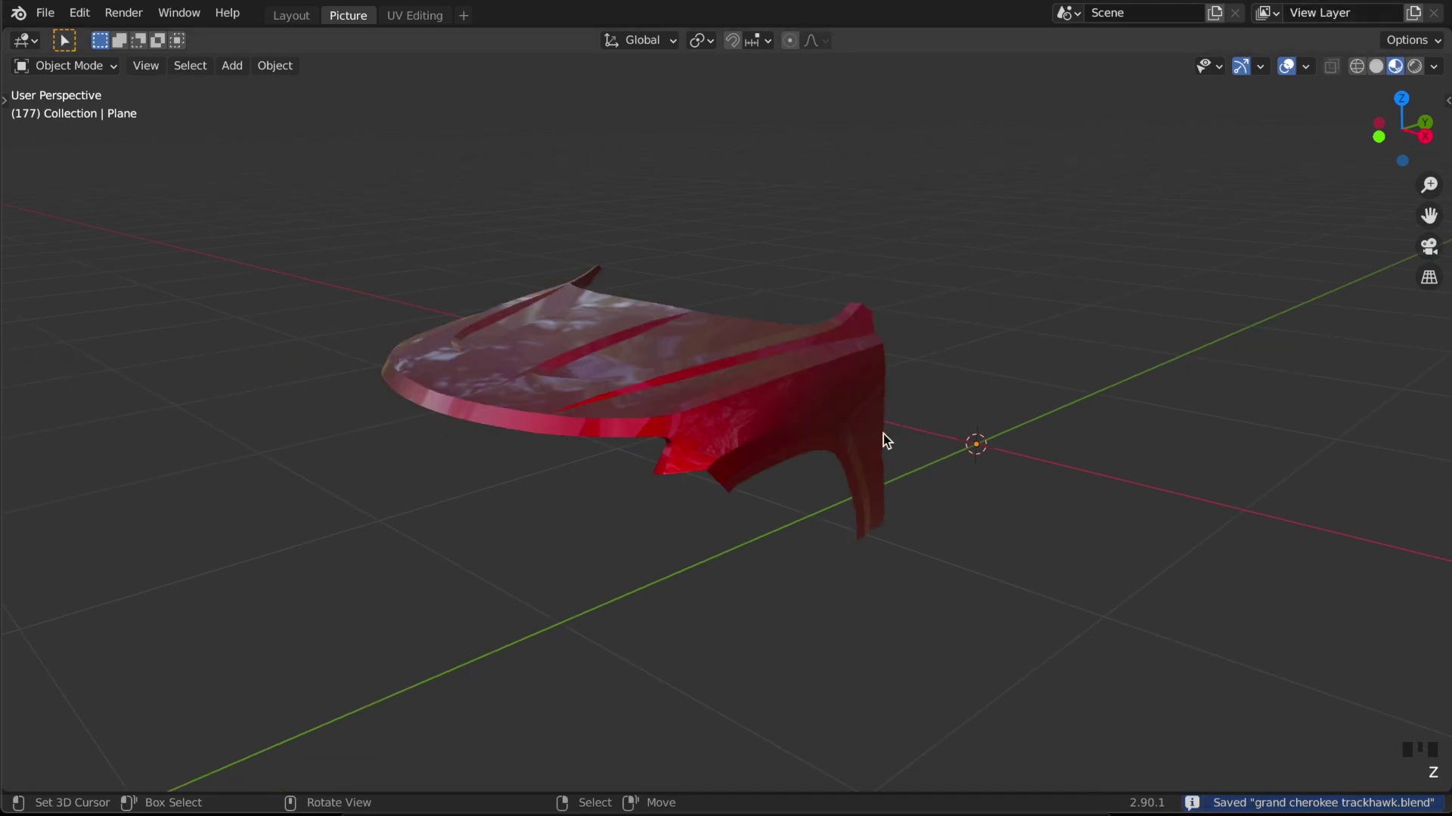
middle_click_drag(880, 393, 961, 363)
left_click(1414, 66)
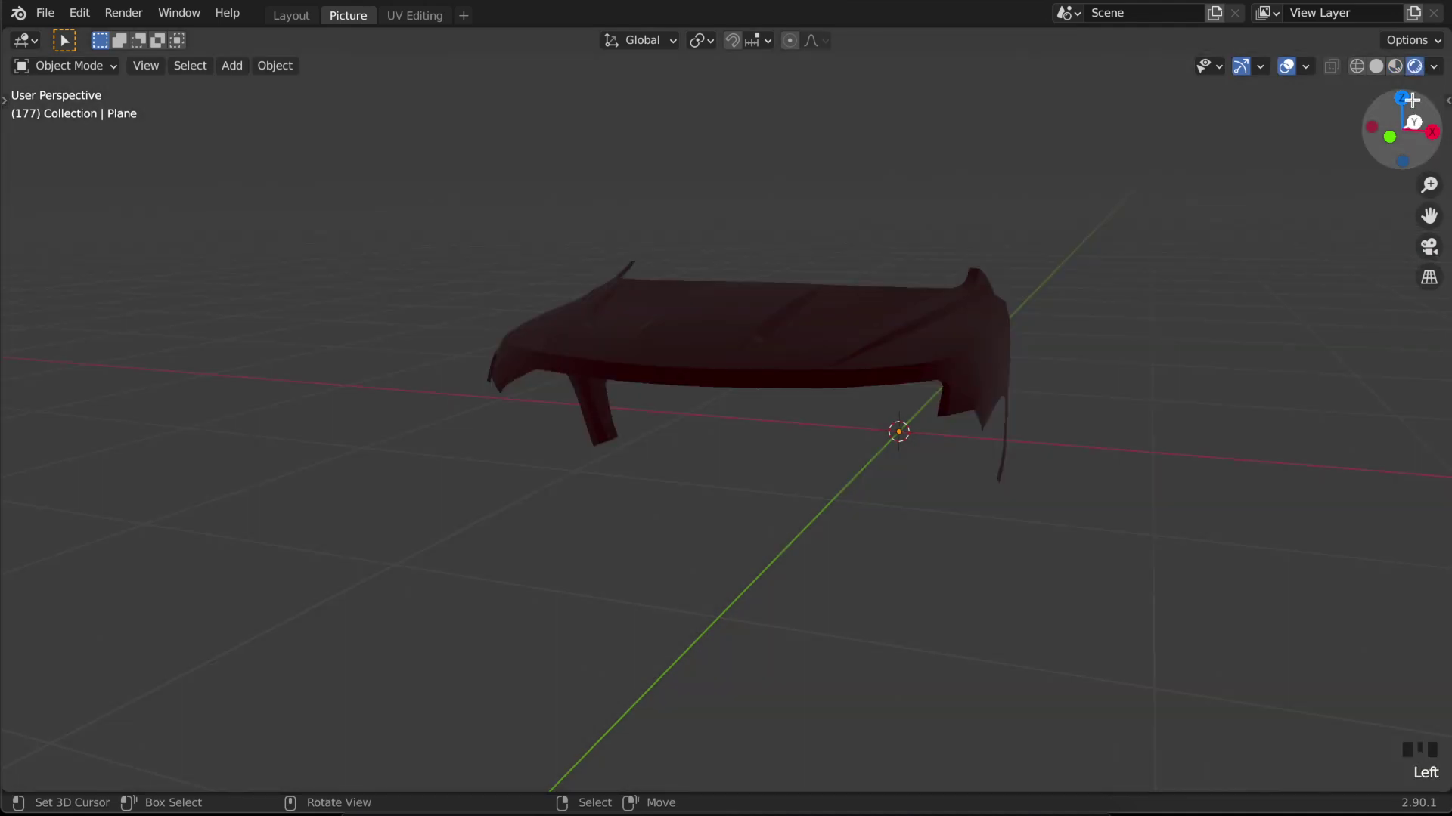
left_click(1395, 66)
- Try several studio lighting environments on the hood and choose the blue-sky street HDRI
left_click(1433, 67)
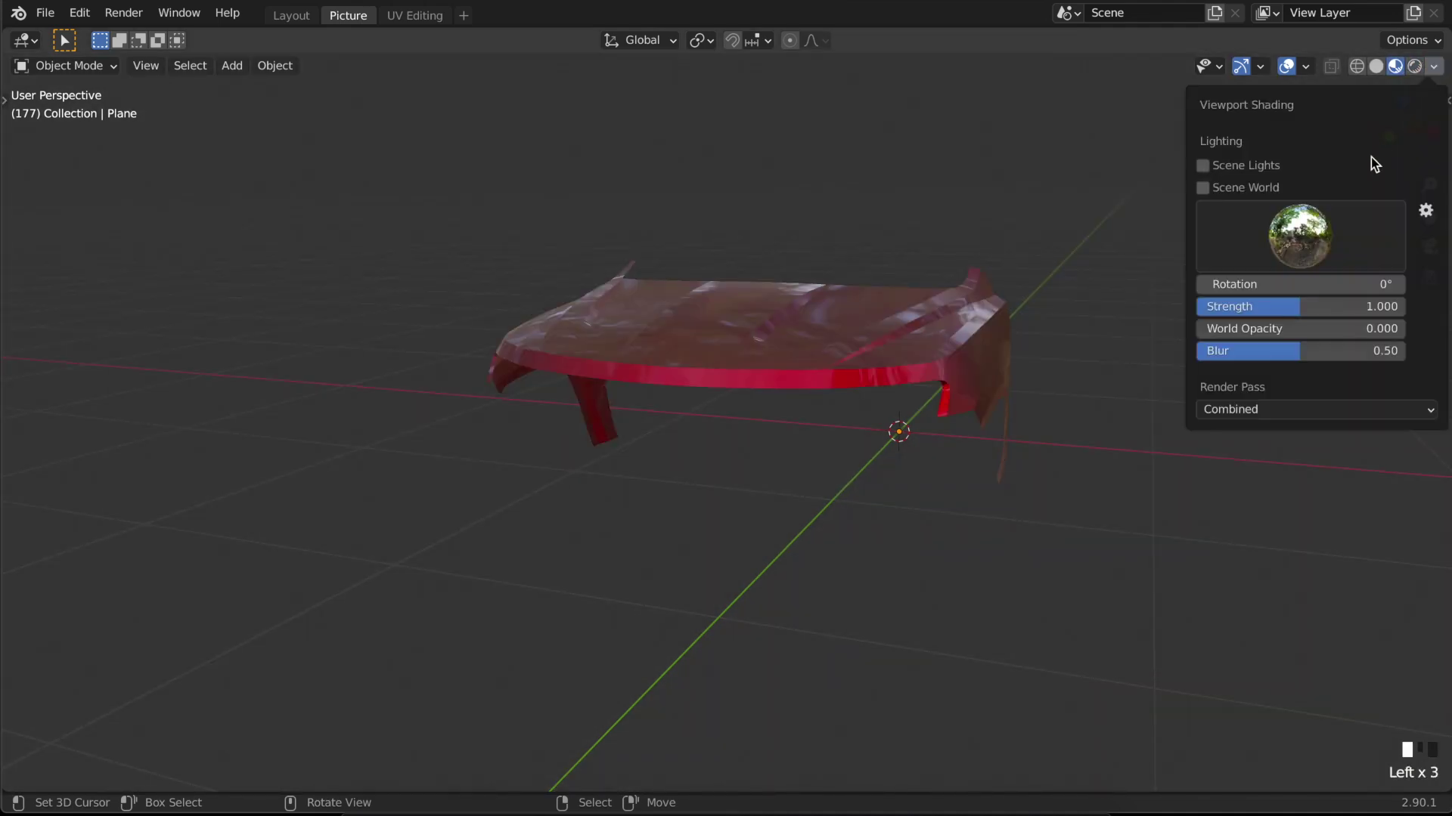
left_click(1301, 234)
left_click(1370, 306)
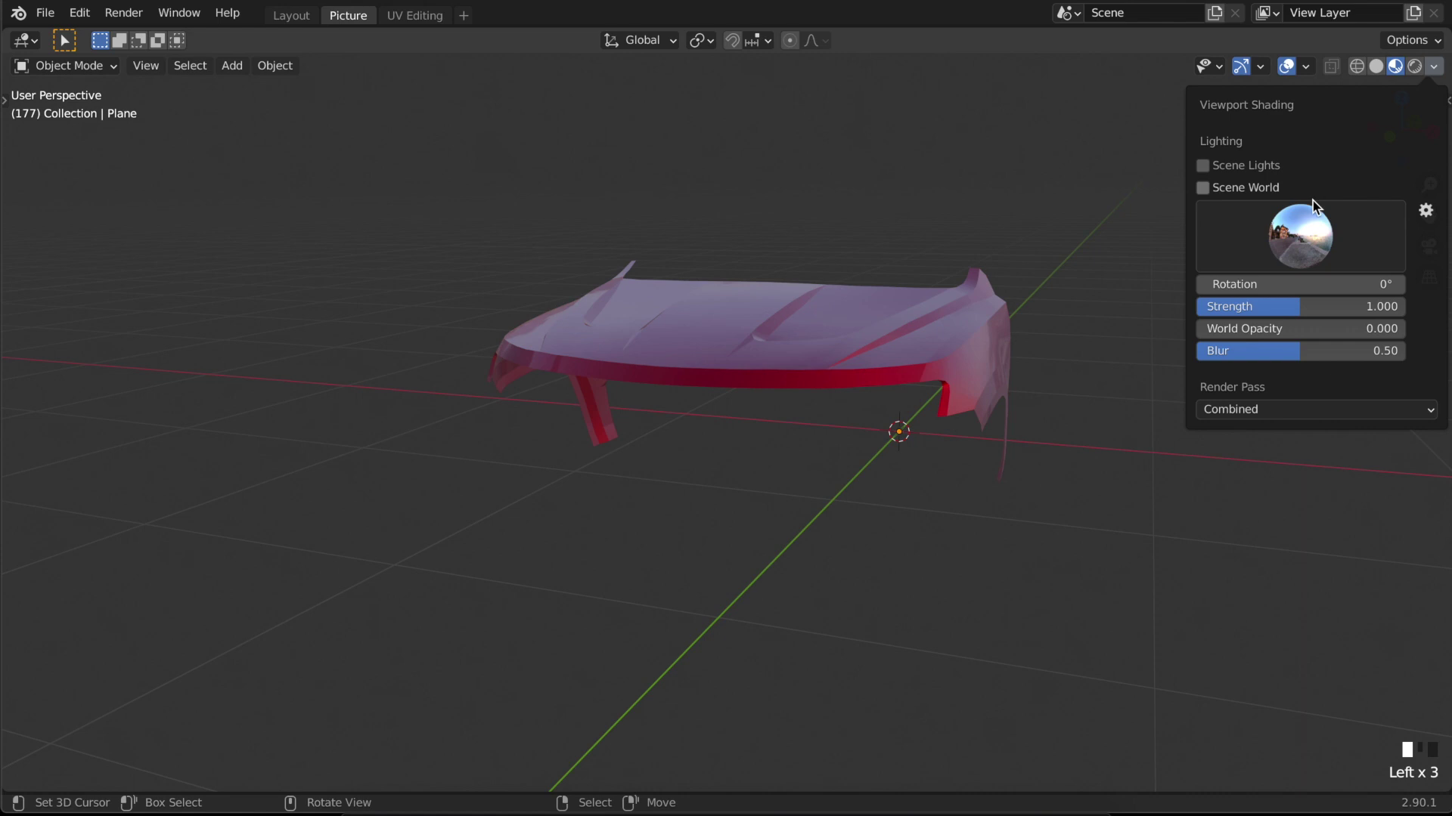
left_click(1314, 216)
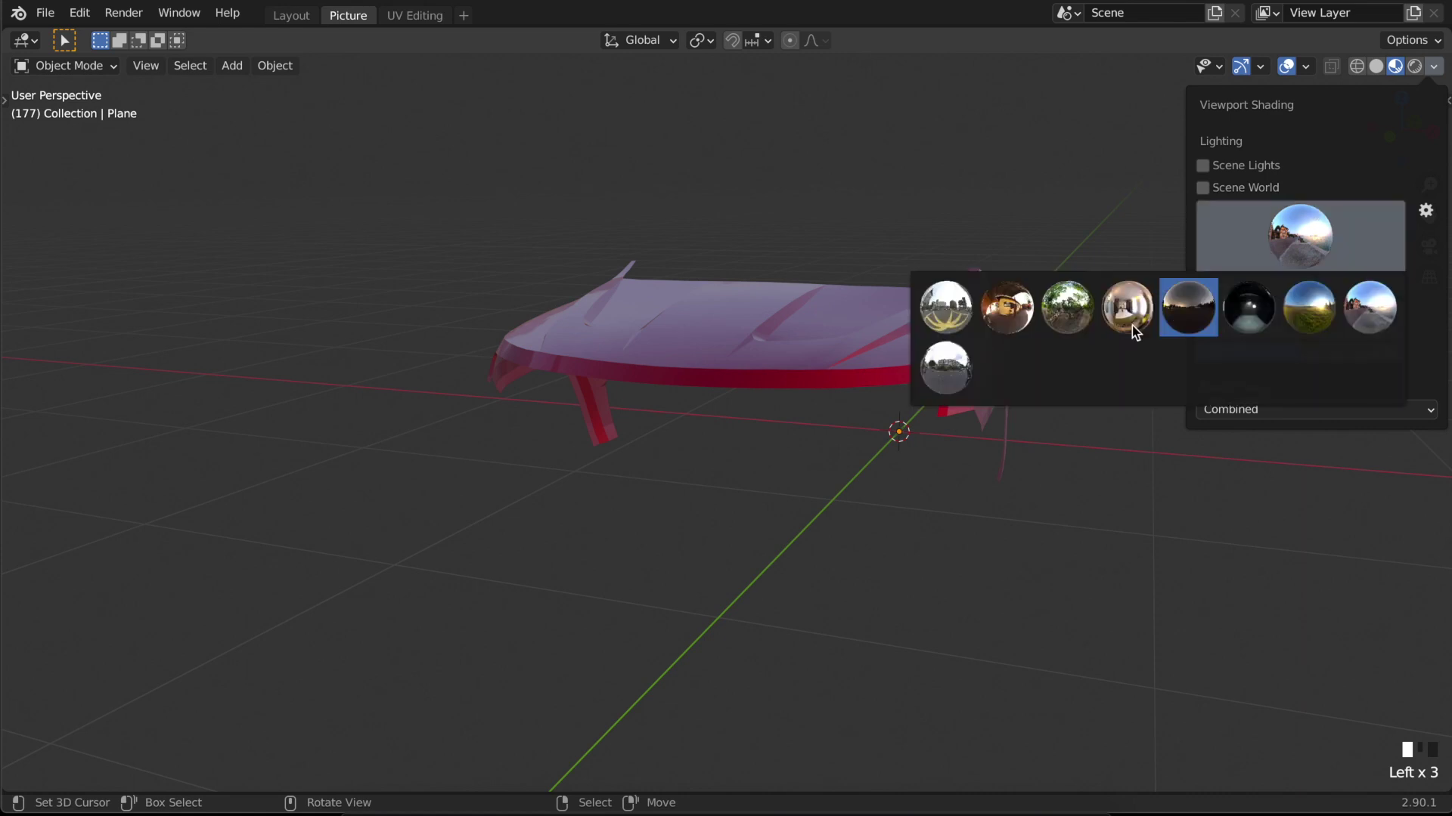
left_click(945, 368)
middle_click_drag(774, 360, 742, 335)
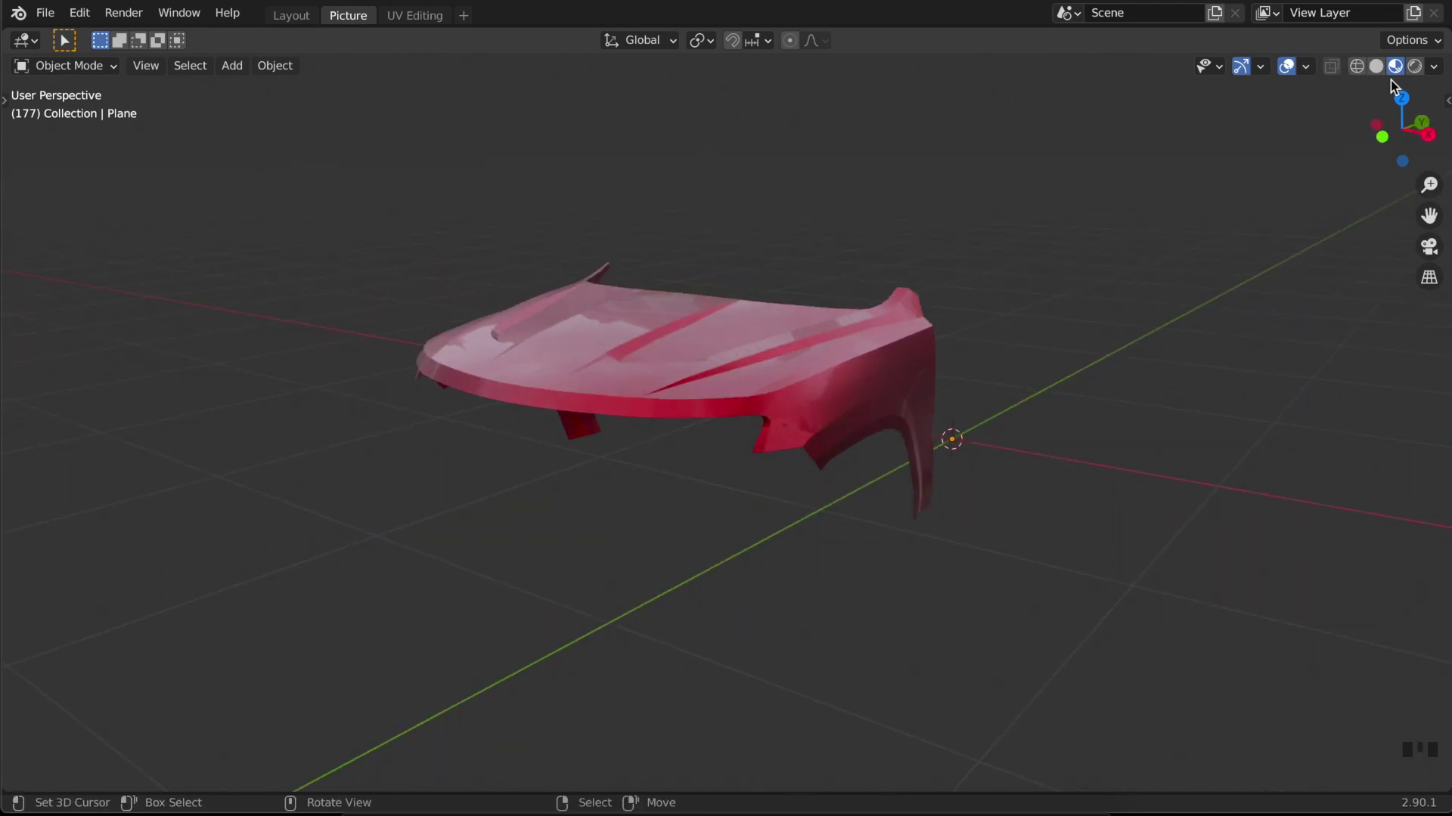
left_click(1435, 66)
left_click(1327, 227)
left_click(1328, 294)
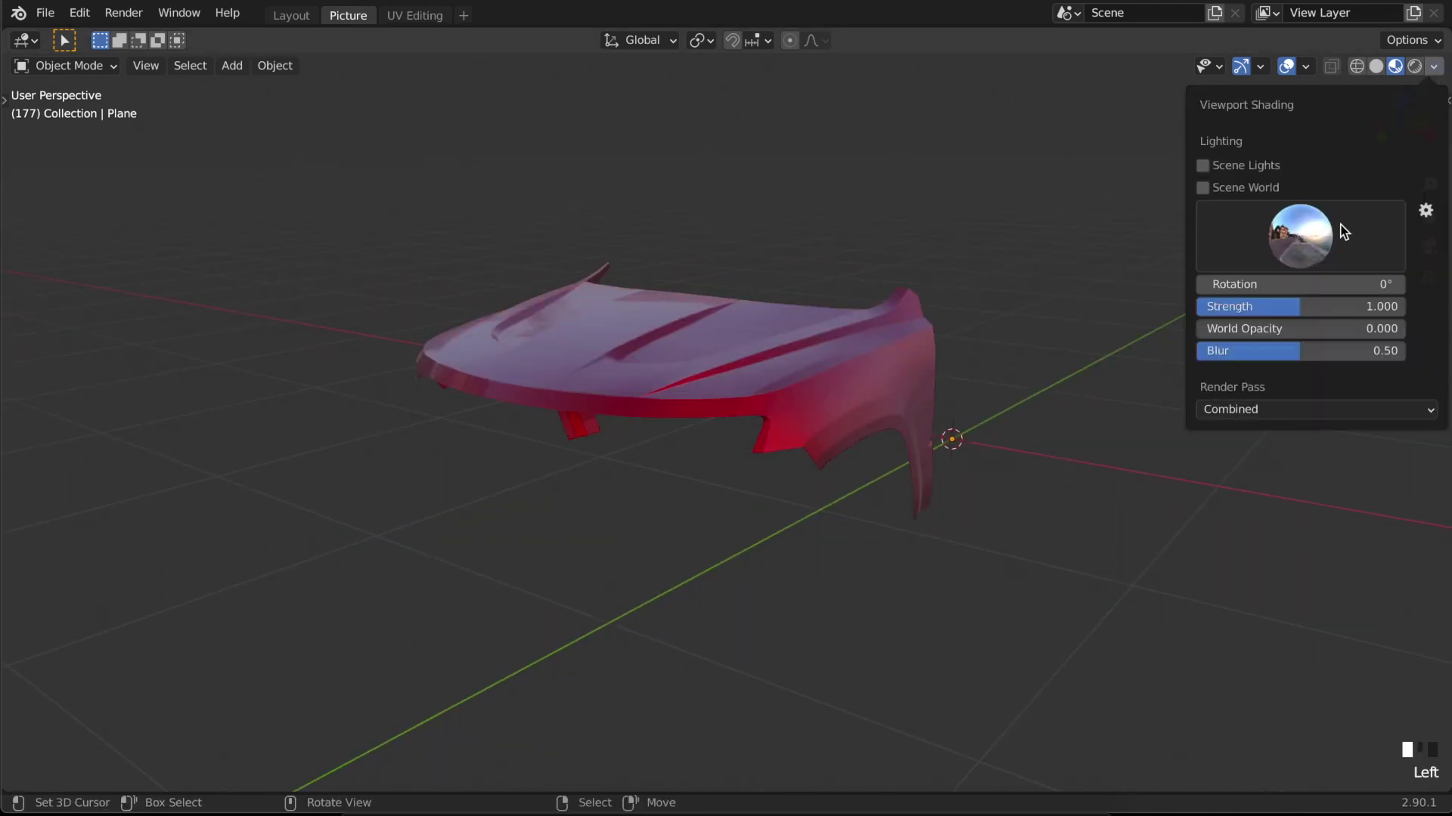
- Try lighting the preview with Scene World and Scene Lights, and return to the HDRI lighting
left_click(1363, 189)
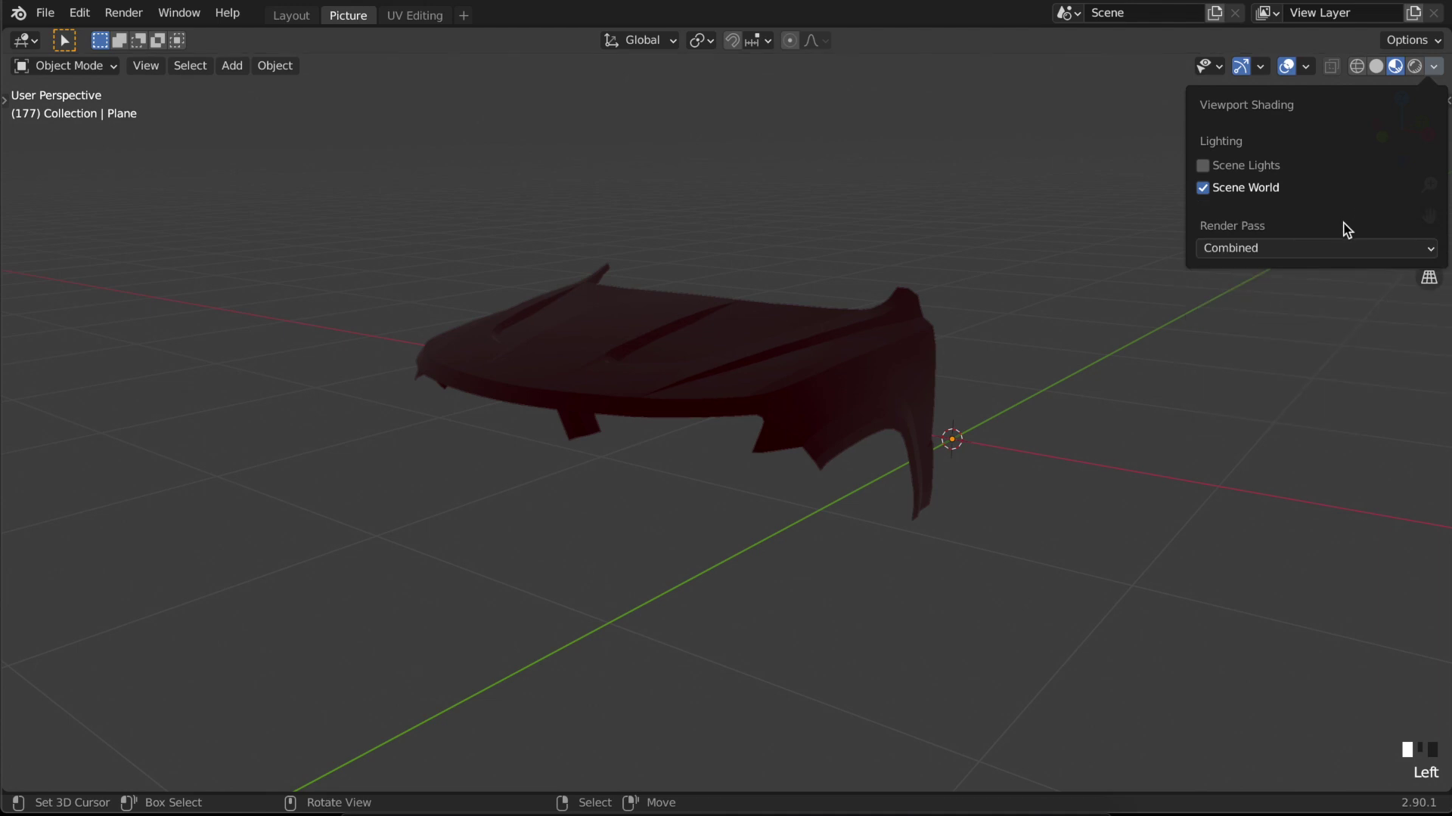
left_click(1432, 68)
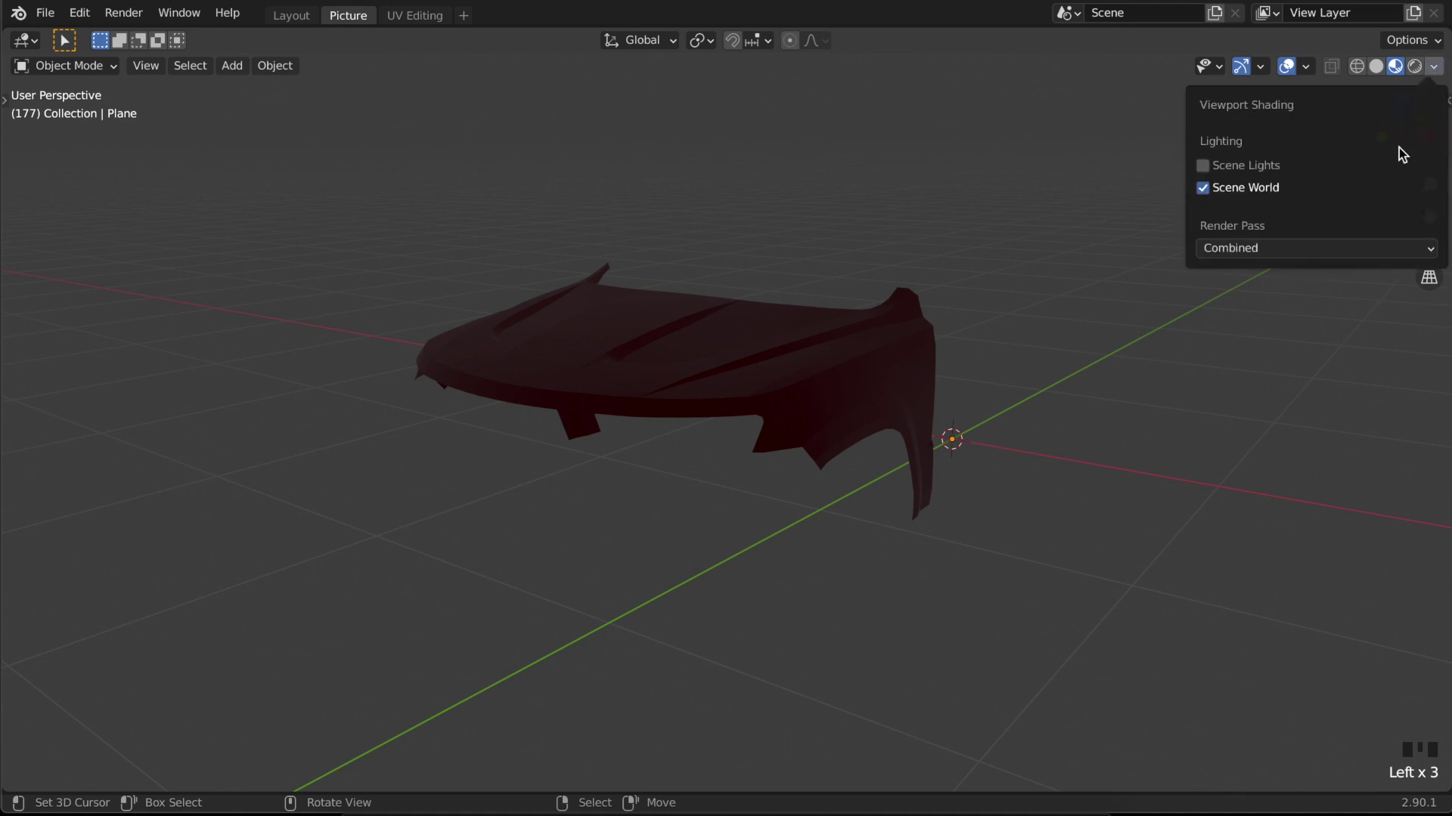
left_click(1209, 166)
left_click(1205, 166)
left_click(1203, 187)
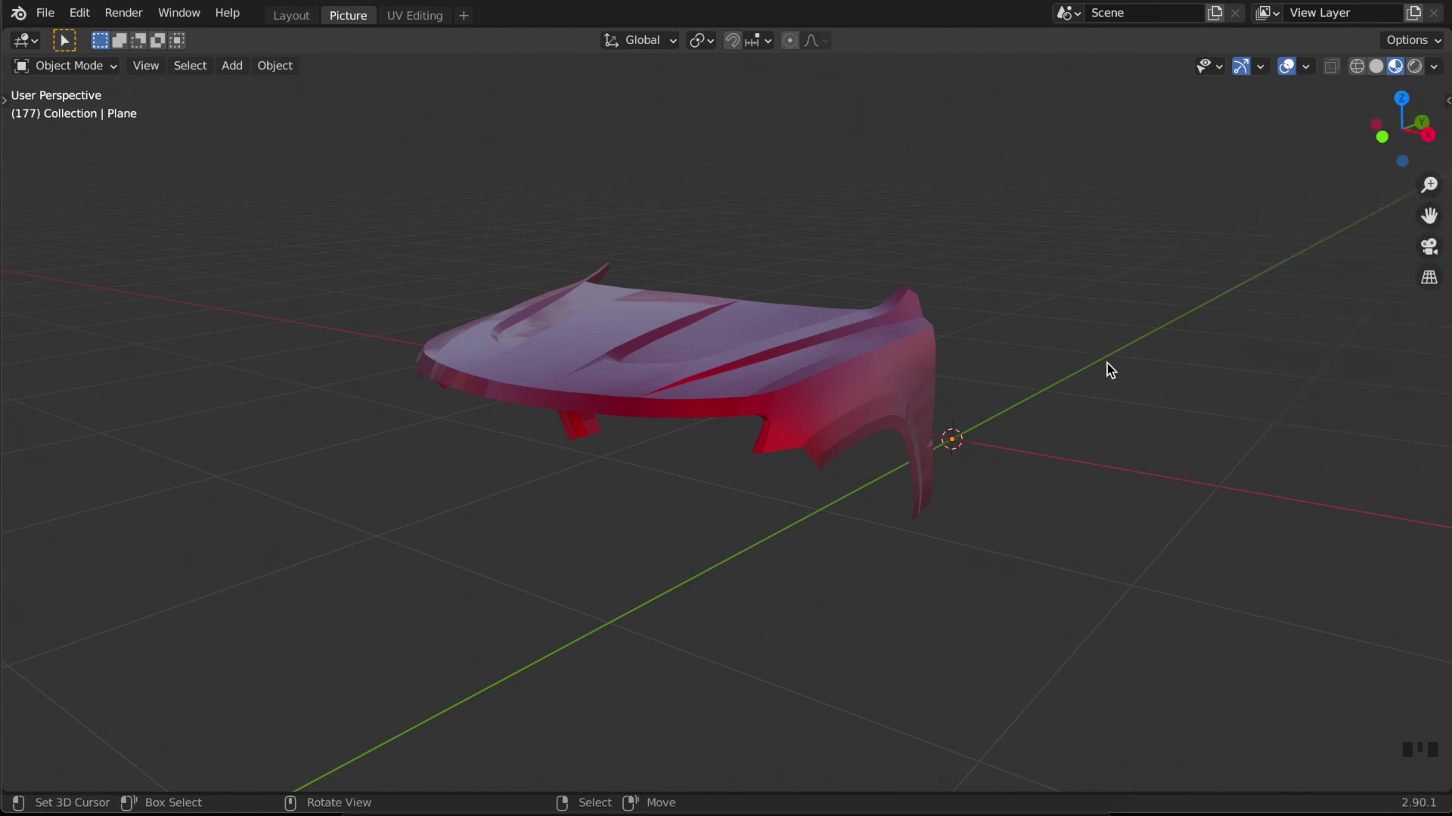
- Set the environment's World Opacity to 1.000 and Blur to 1.00, and hide the viewport overlays
left_click(1435, 66)
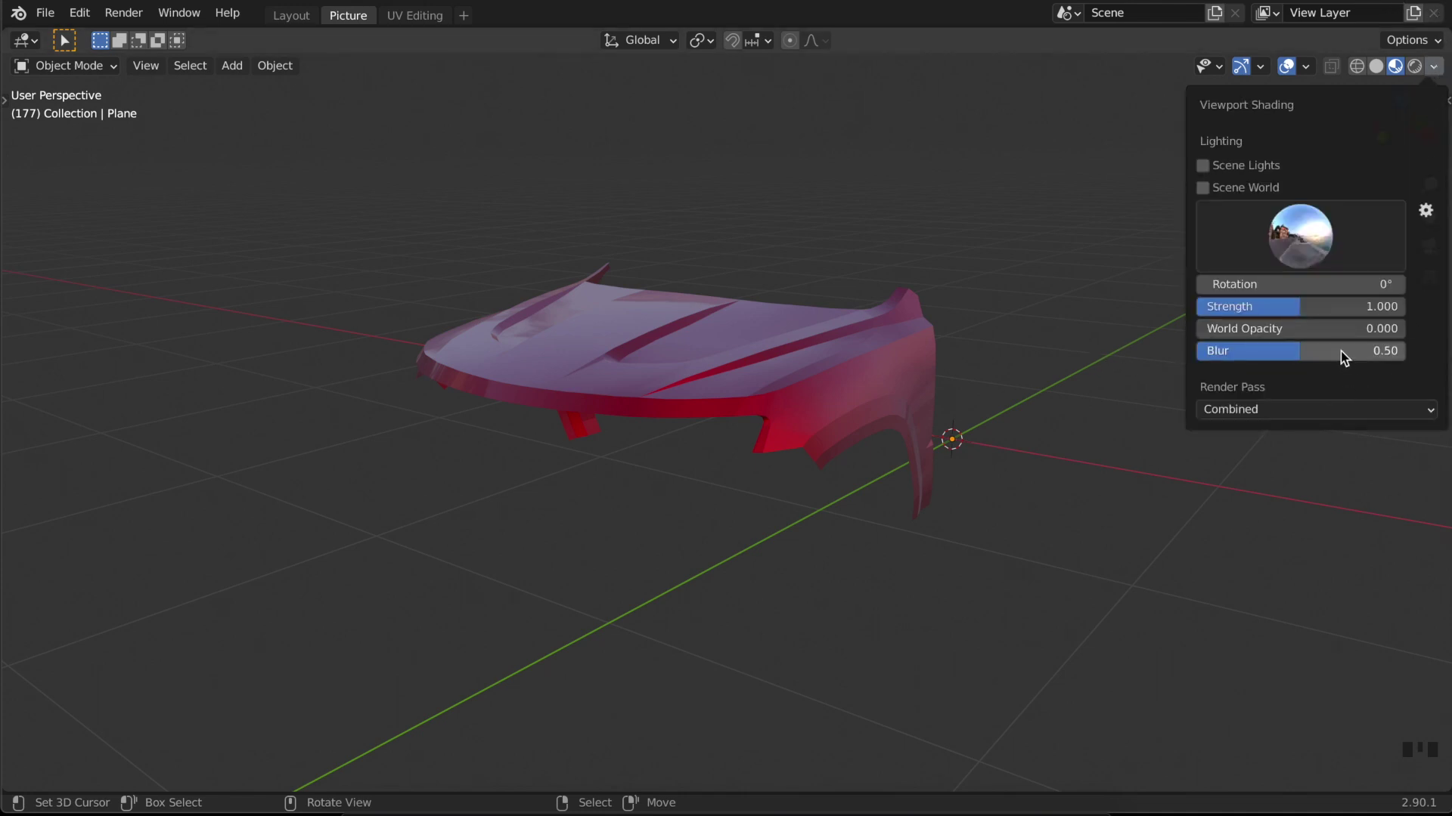
left_click_drag(1336, 351, 1405, 328)
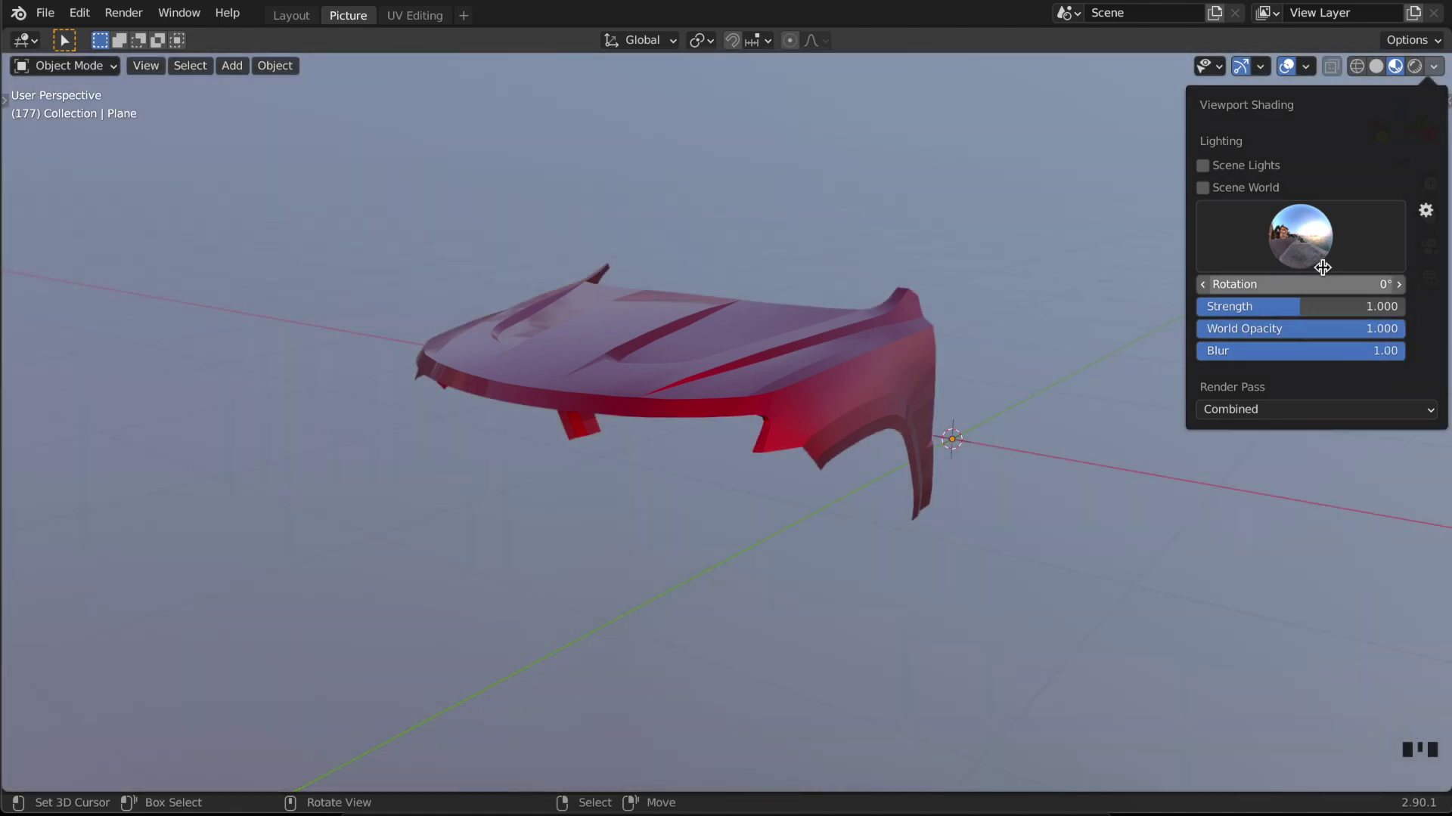
left_click(1287, 70)
mouse_move(946, 441)
middle_mouse_down()
mouse_move(887, 444)
mouse_move(853, 488)
mouse_move(946, 441)
middle_mouse_up()
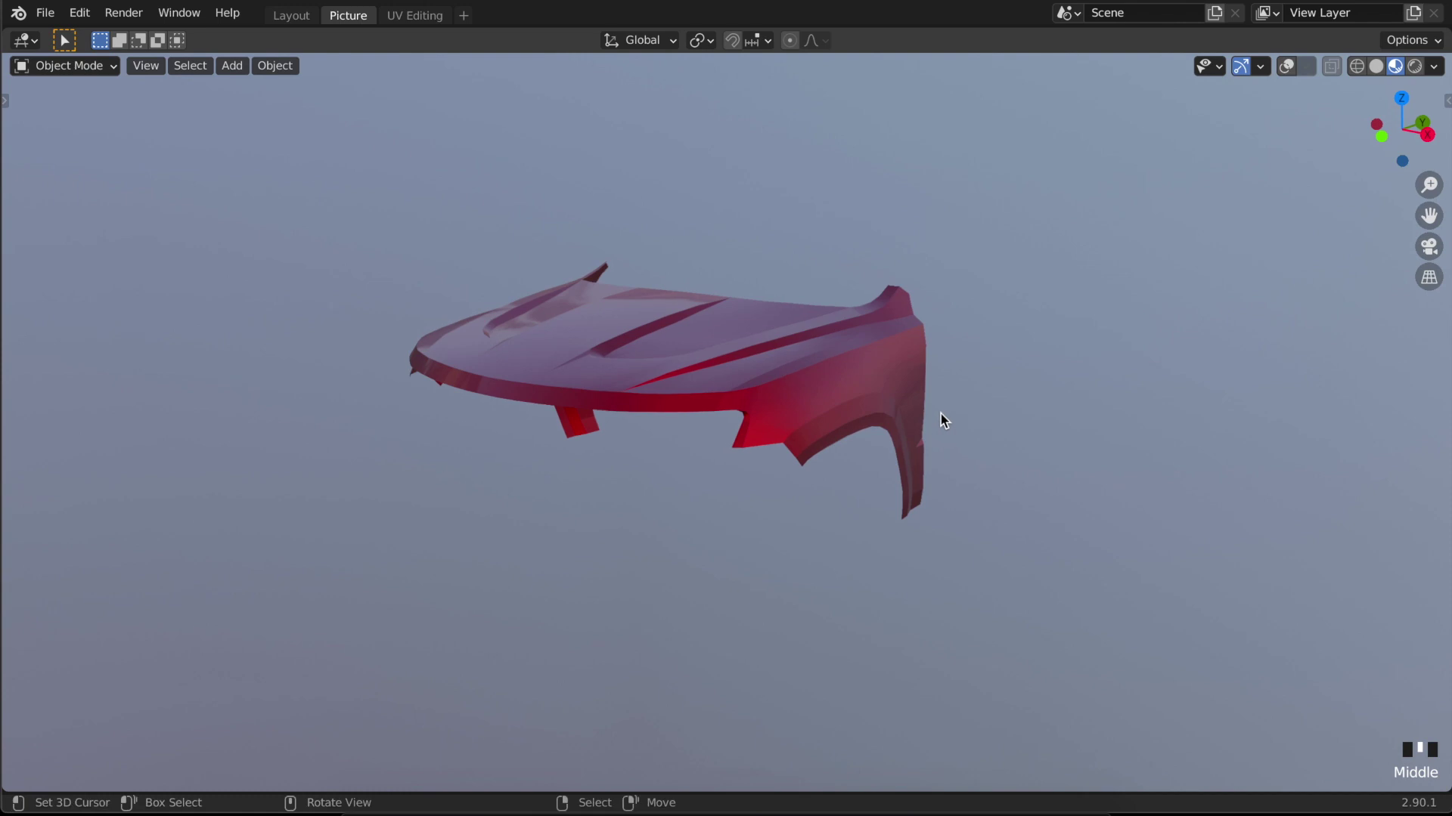
- Set the Picture viewport's focal length to 220 mm, reframe the hood and fenders, and save the file
key("n")
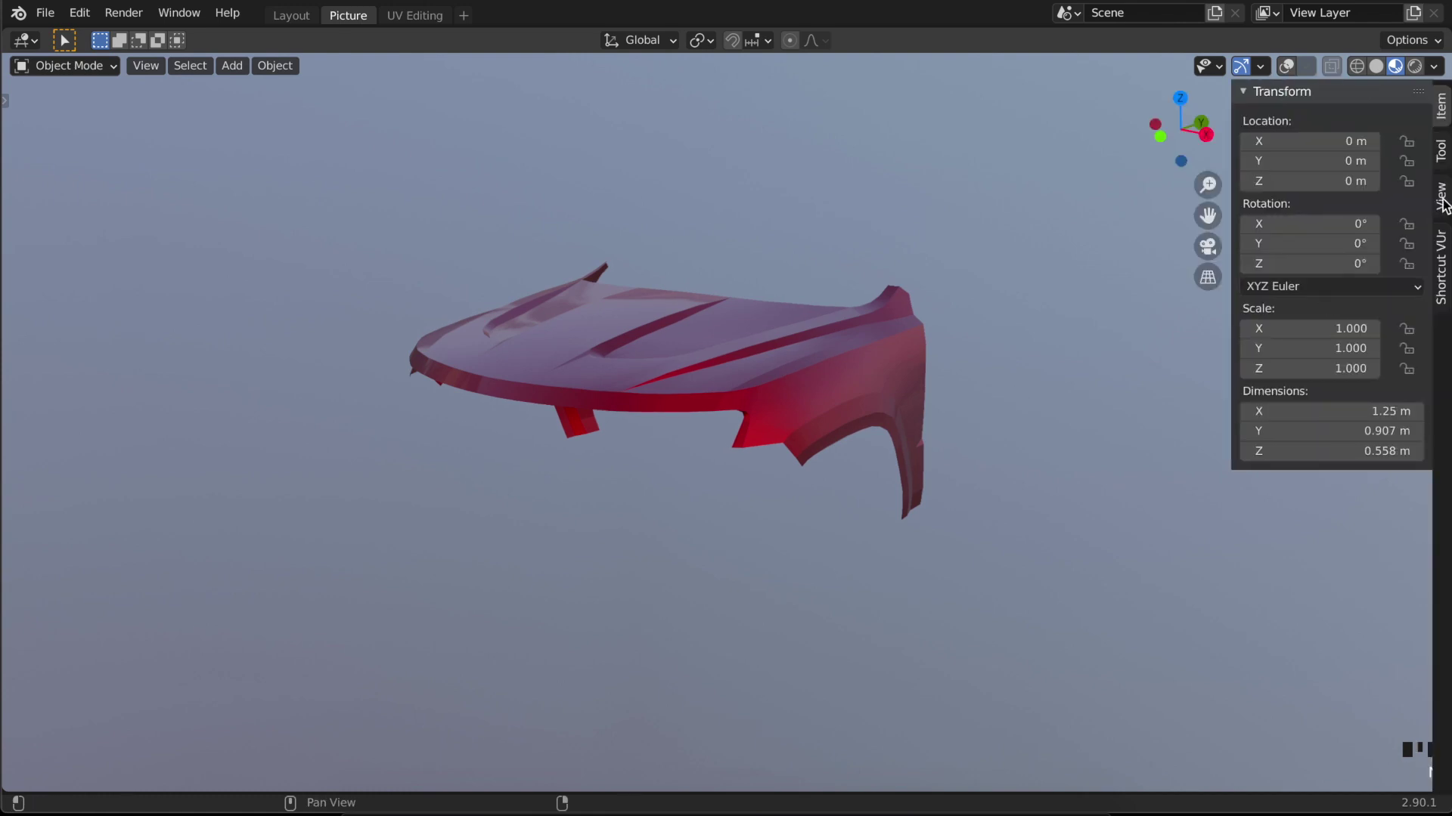
left_click(1441, 198)
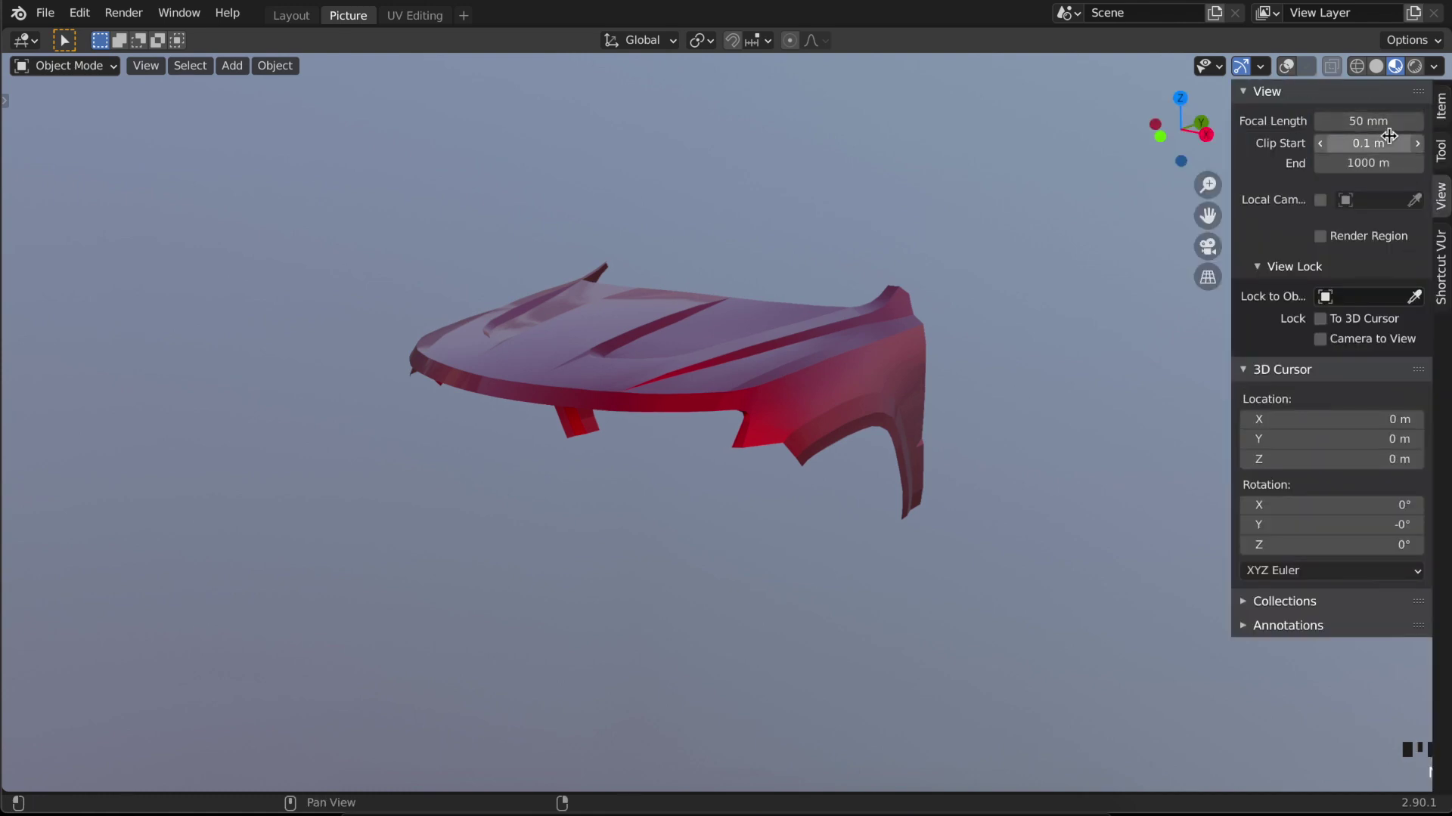
key("KP_Enter")
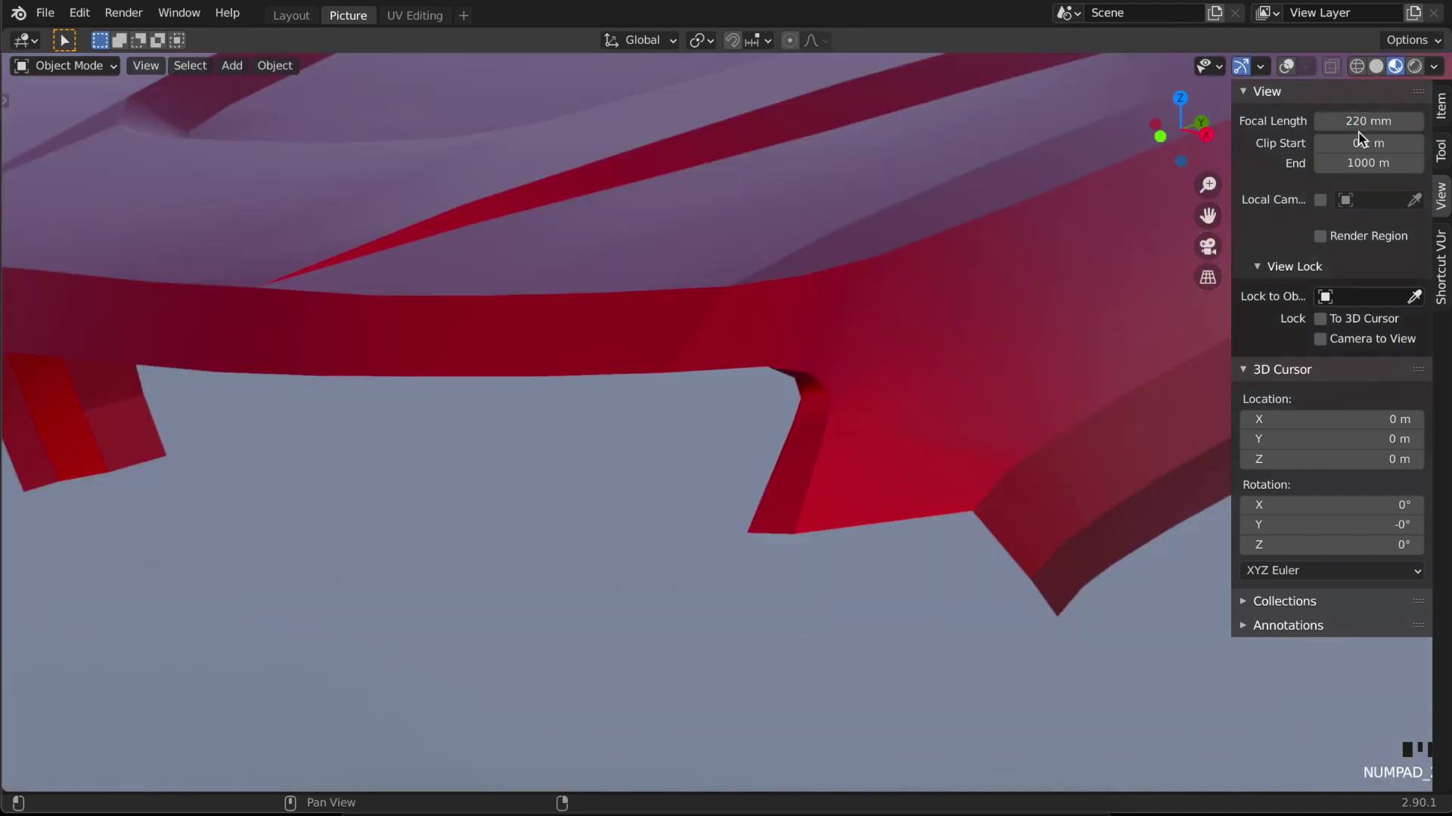
scroll(652, 402, "down", 5)
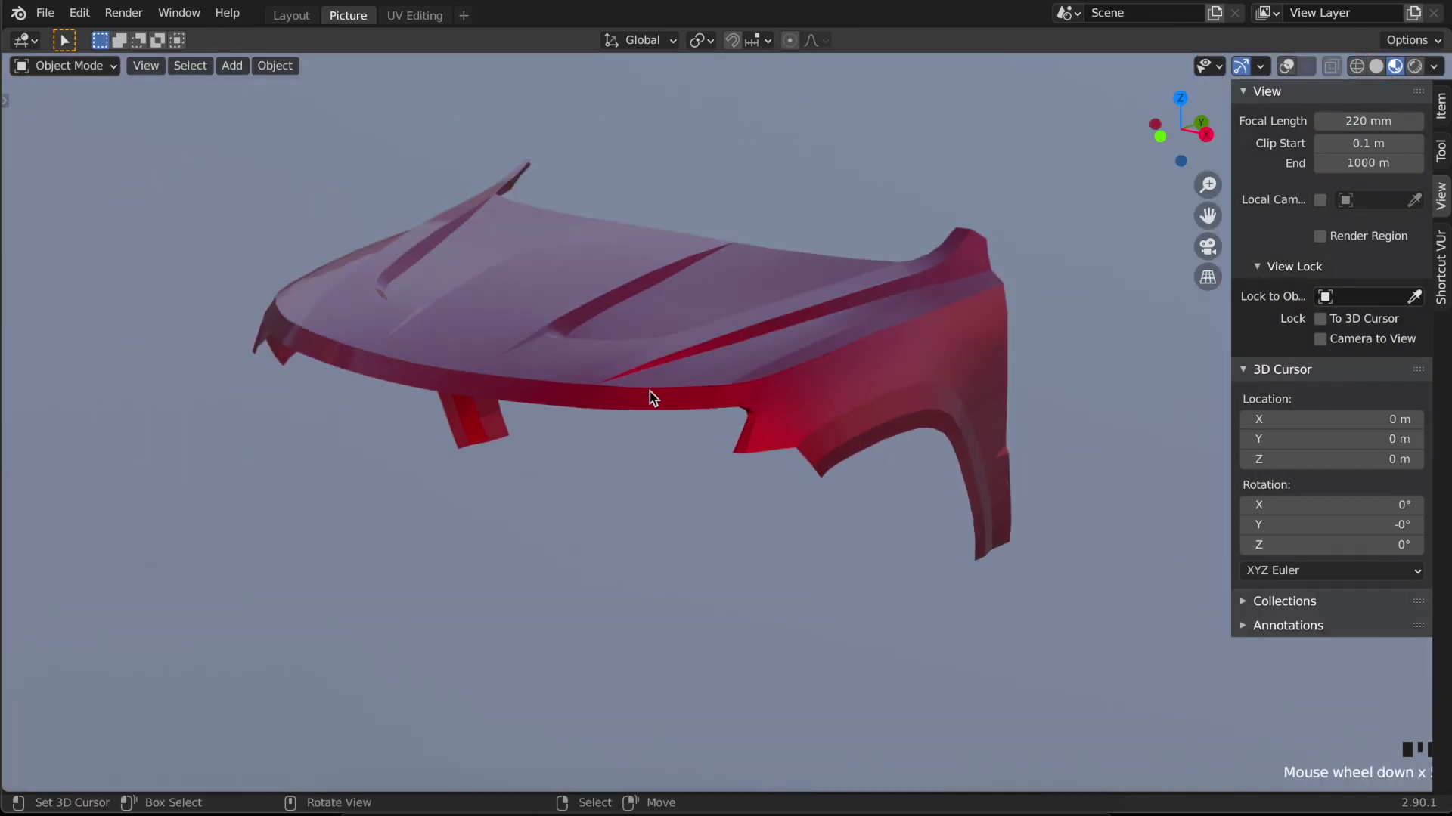
key("n")
key("super+s")
middle_click_drag(614, 315, 641, 390, "shift")
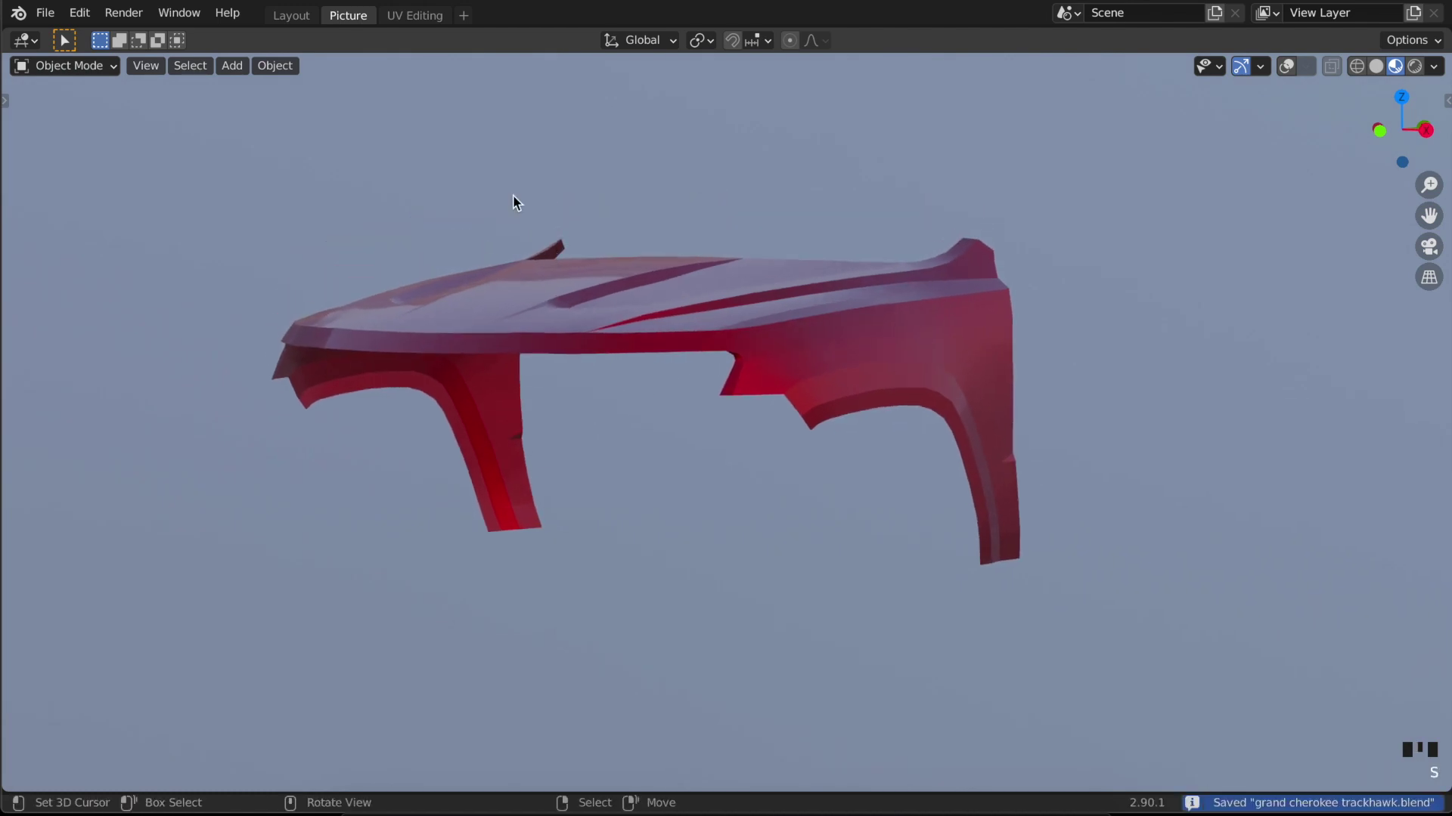
key("s")
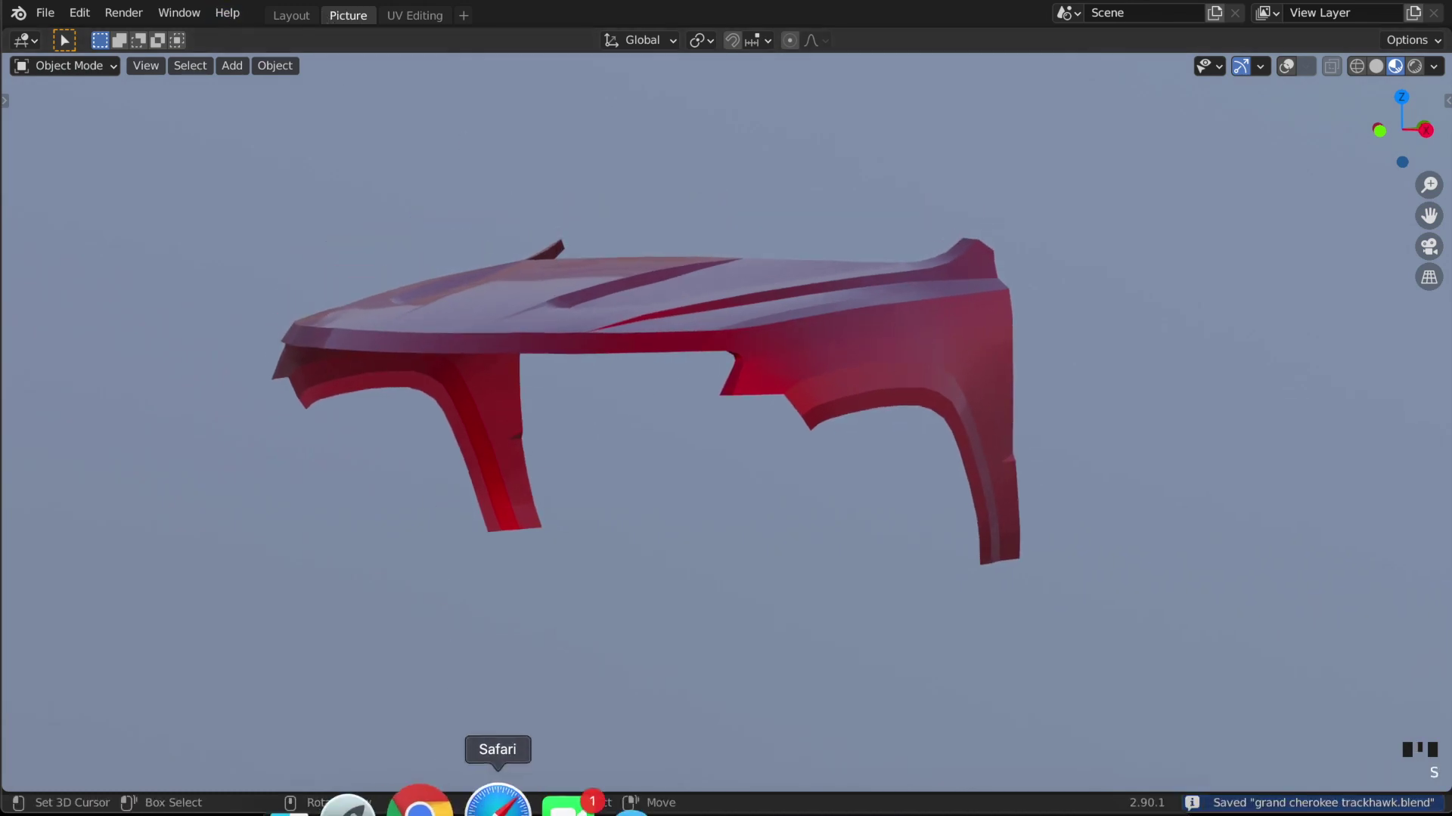
- Switch to Chrome to look at the red 2020 Trackhawk reference photo, and return to Blender
left_click(434, 802)
left_click(153, 11)
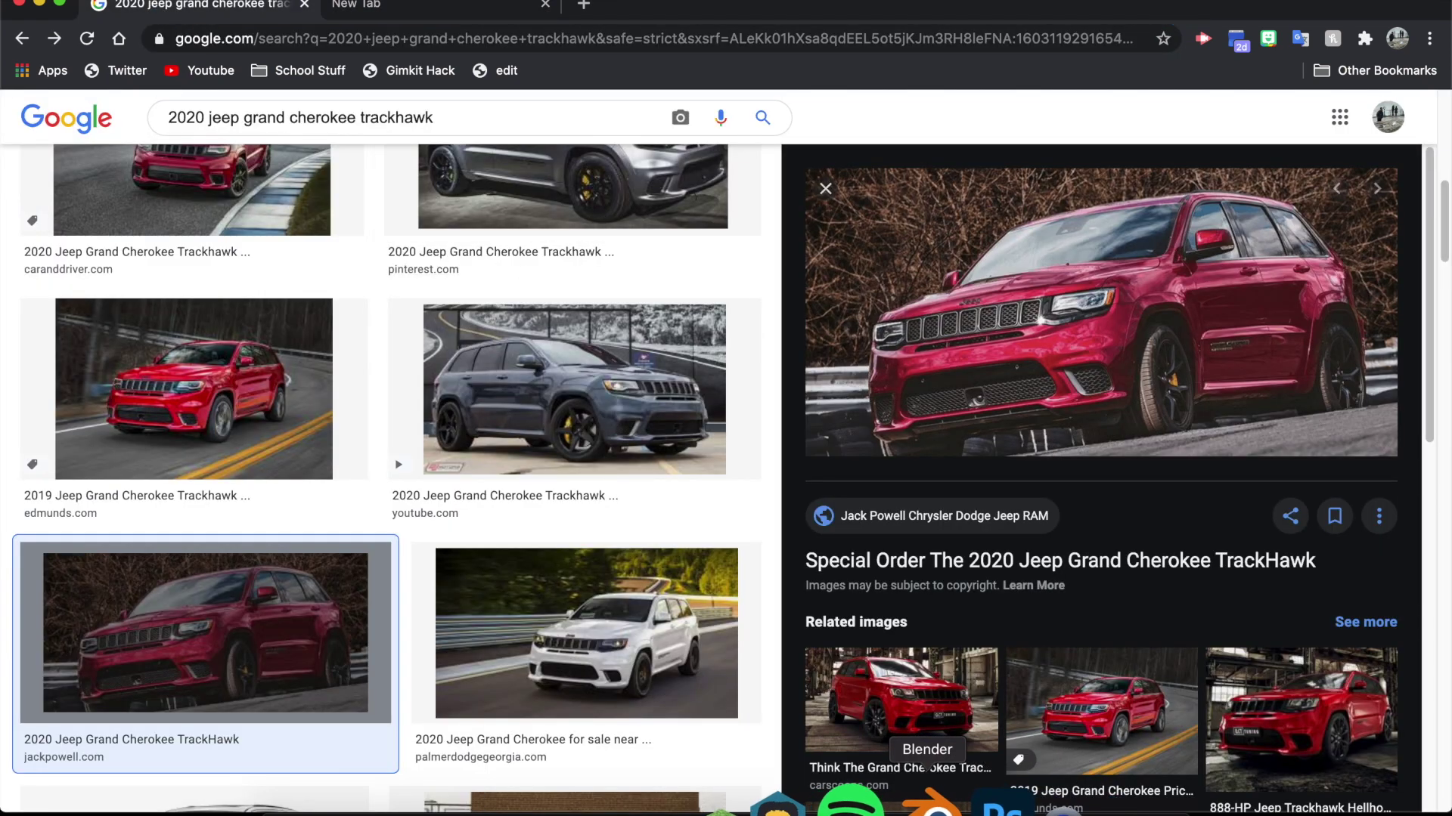
left_click(899, 805)
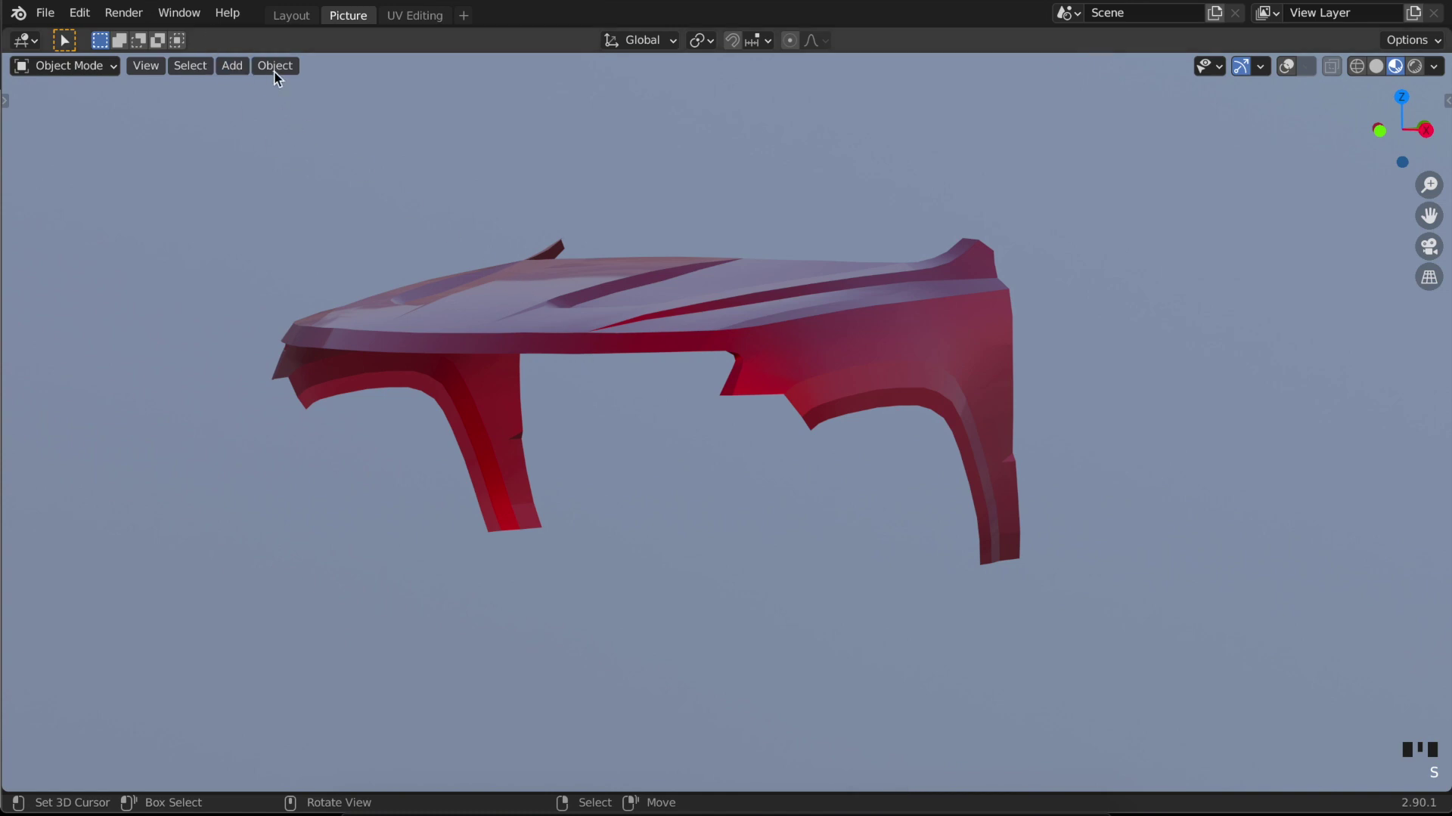
- Examine the hood and fender mesh against the side blueprint in the Layout workspace, returning to Object Mode
left_click(292, 15)
scroll(248, 405, "up", 2)
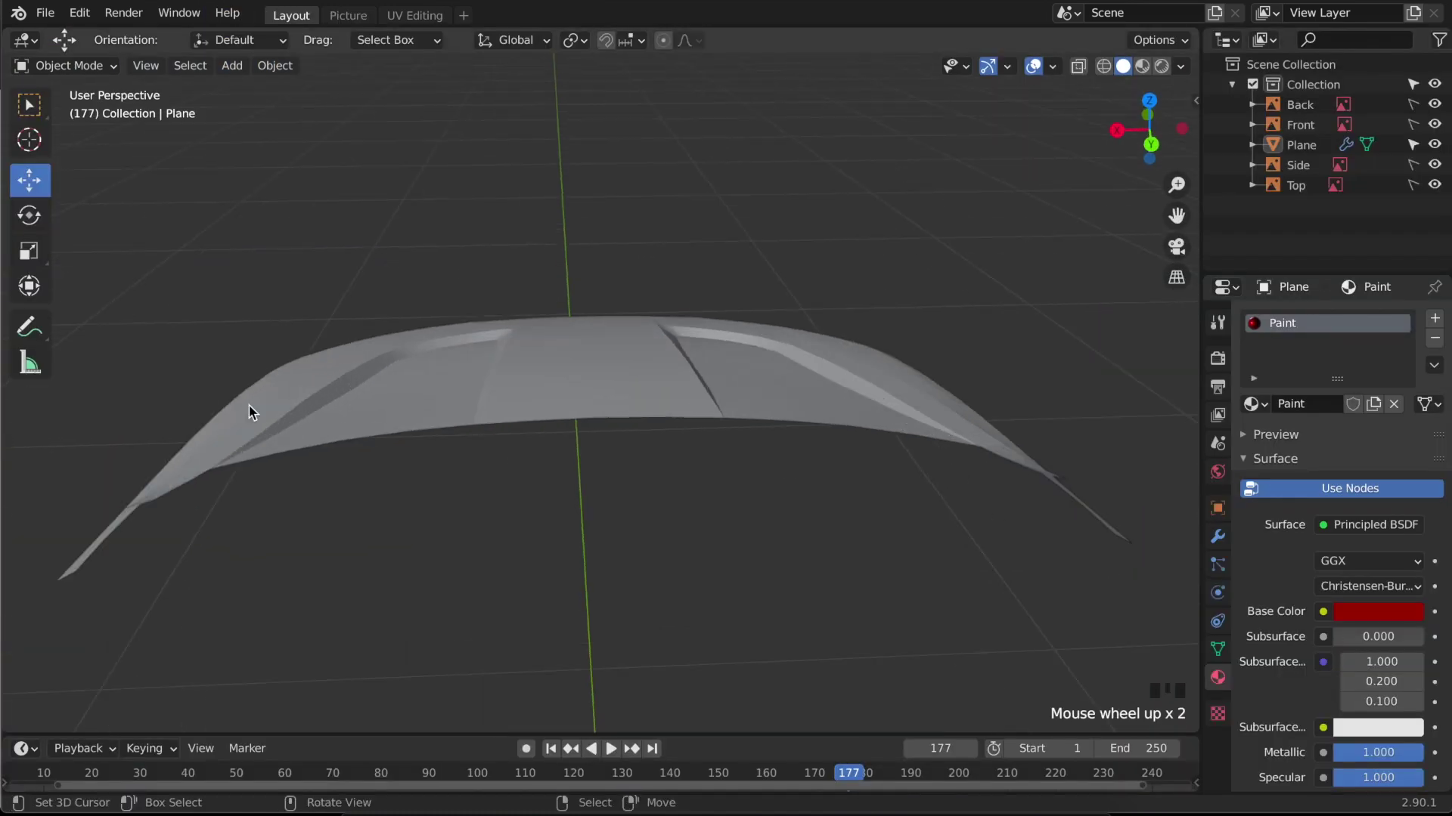
key("KP_3")
key("Tab")
middle_click_drag(464, 458, 504, 298, "shift")
scroll(487, 406, "up", 2)
key("Tab")
key("Tab")
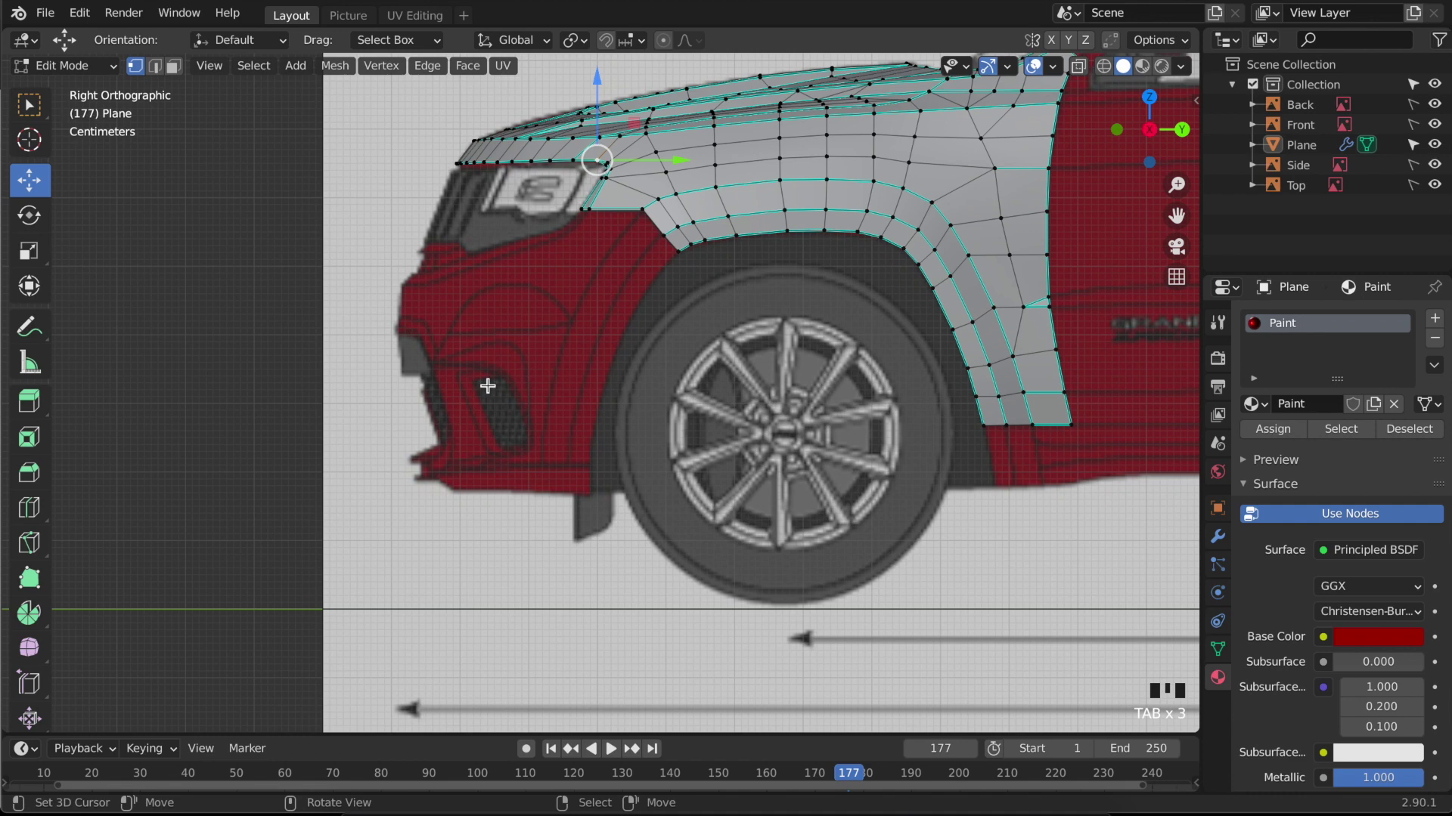
key("Tab")
- Save the file and view the hood and fender in perspective in the Layout workspace
scroll(491, 371, "down", 2)
key("ctrl+s")
middle_click_drag(493, 366, 614, 529)
scroll(626, 594, "down", 1)
key("ctrl+s")
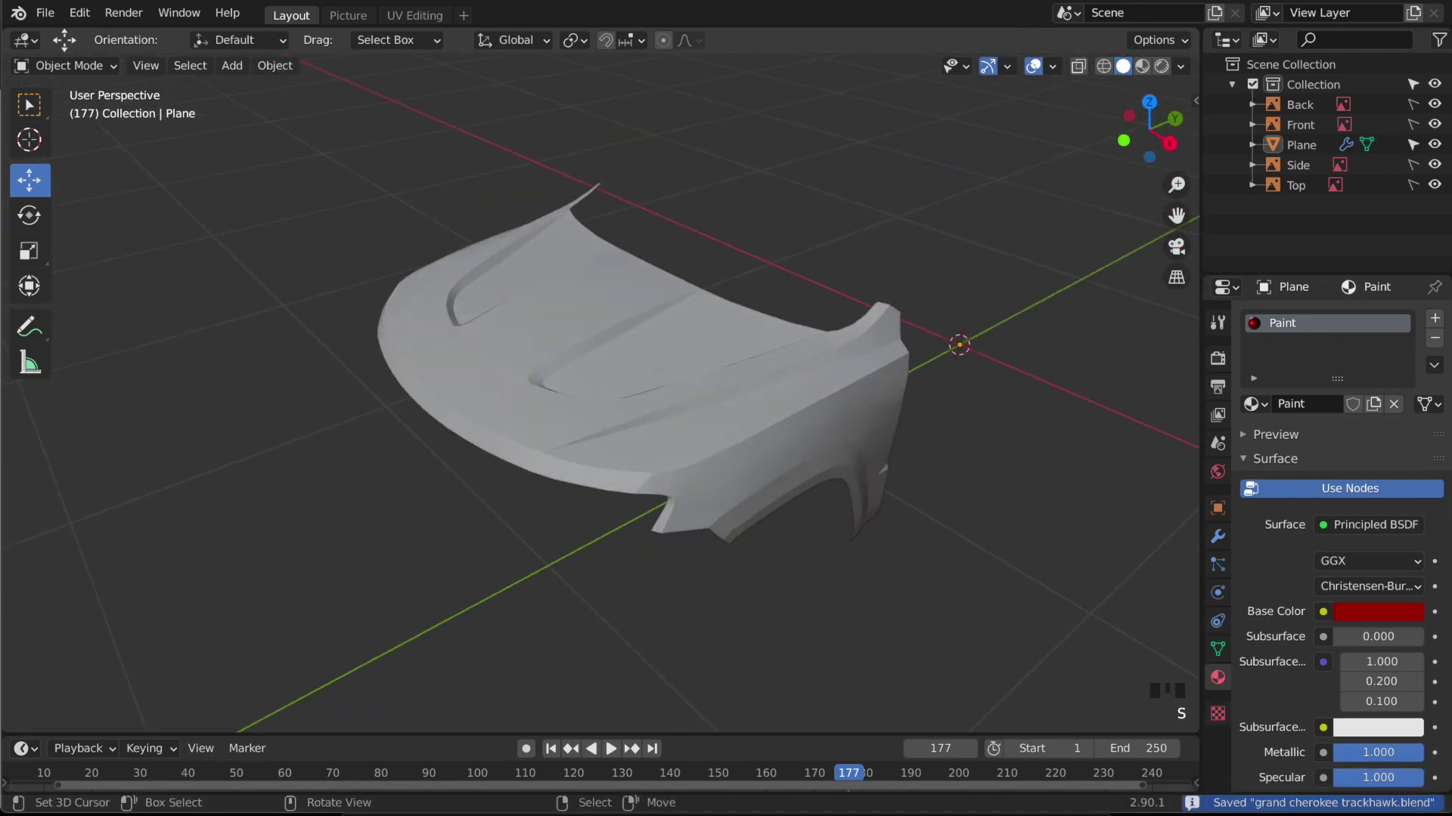
- Look at the model in the Picture workspace and against the side blueprint in the Layout workspace's right view
left_click(351, 16)
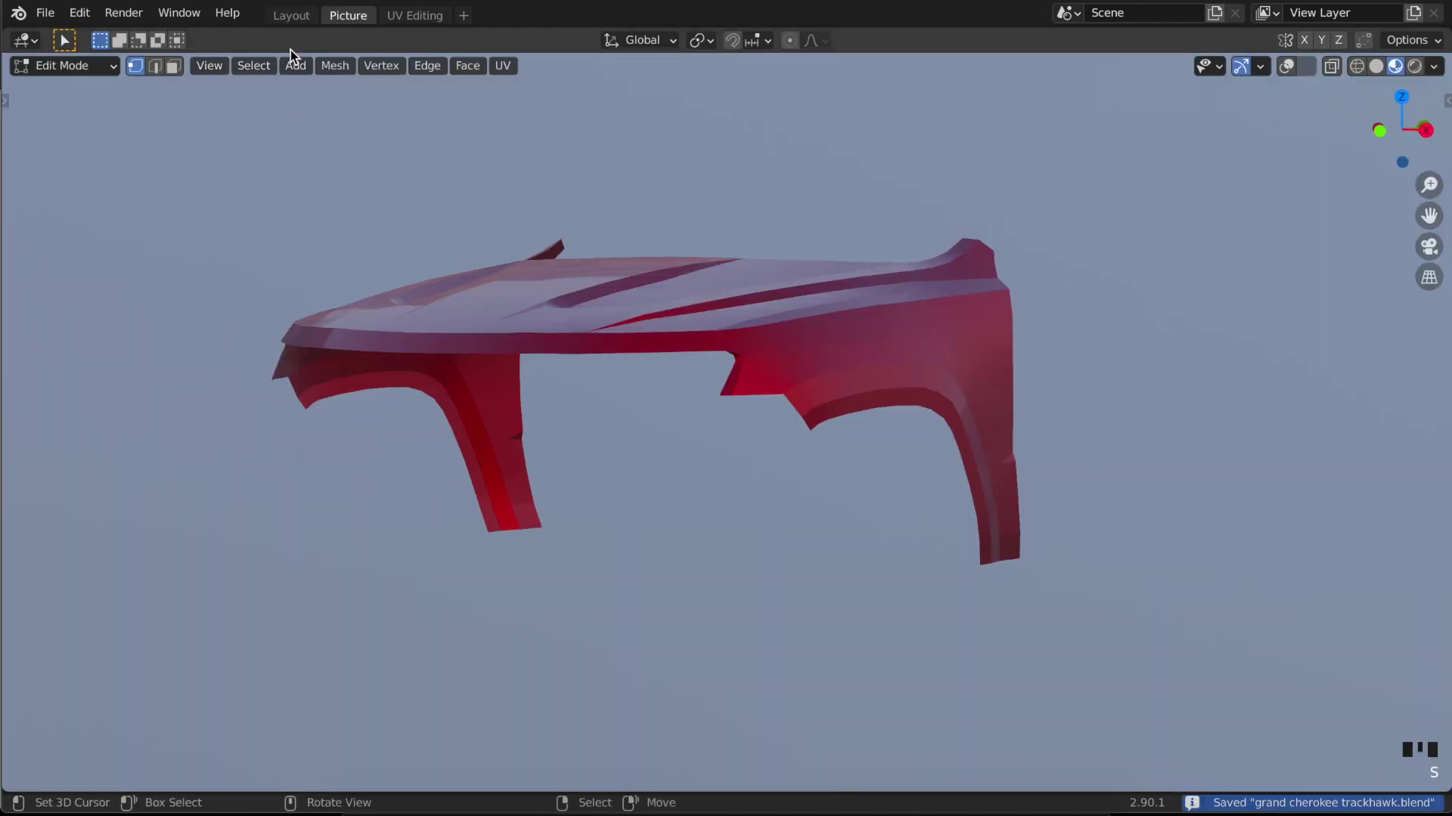
left_click(291, 15)
middle_click_drag(884, 516, 766, 439)
key("KP_3")
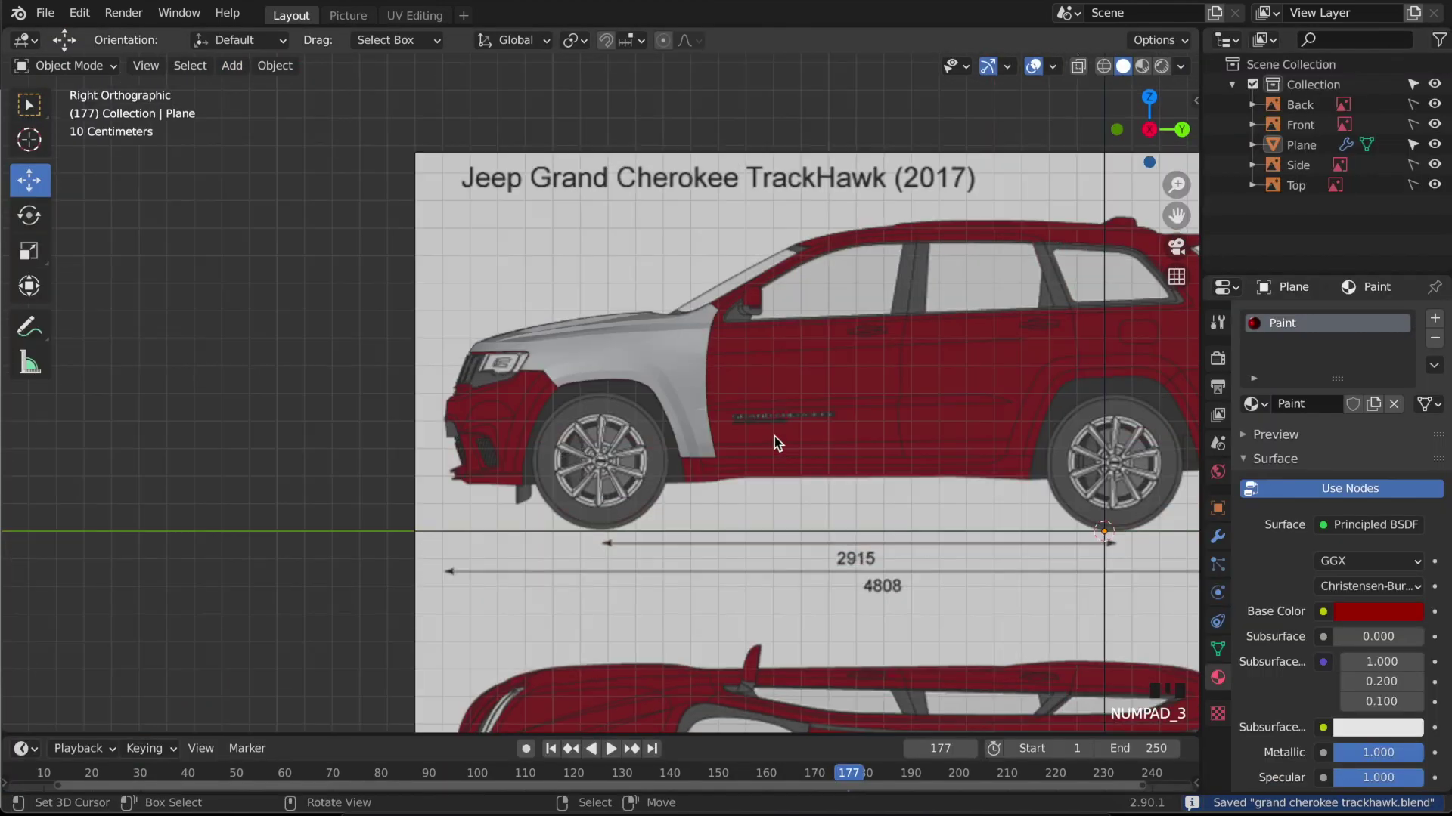
scroll(771, 440, "down", 3)
scroll(759, 443, "up", 4)
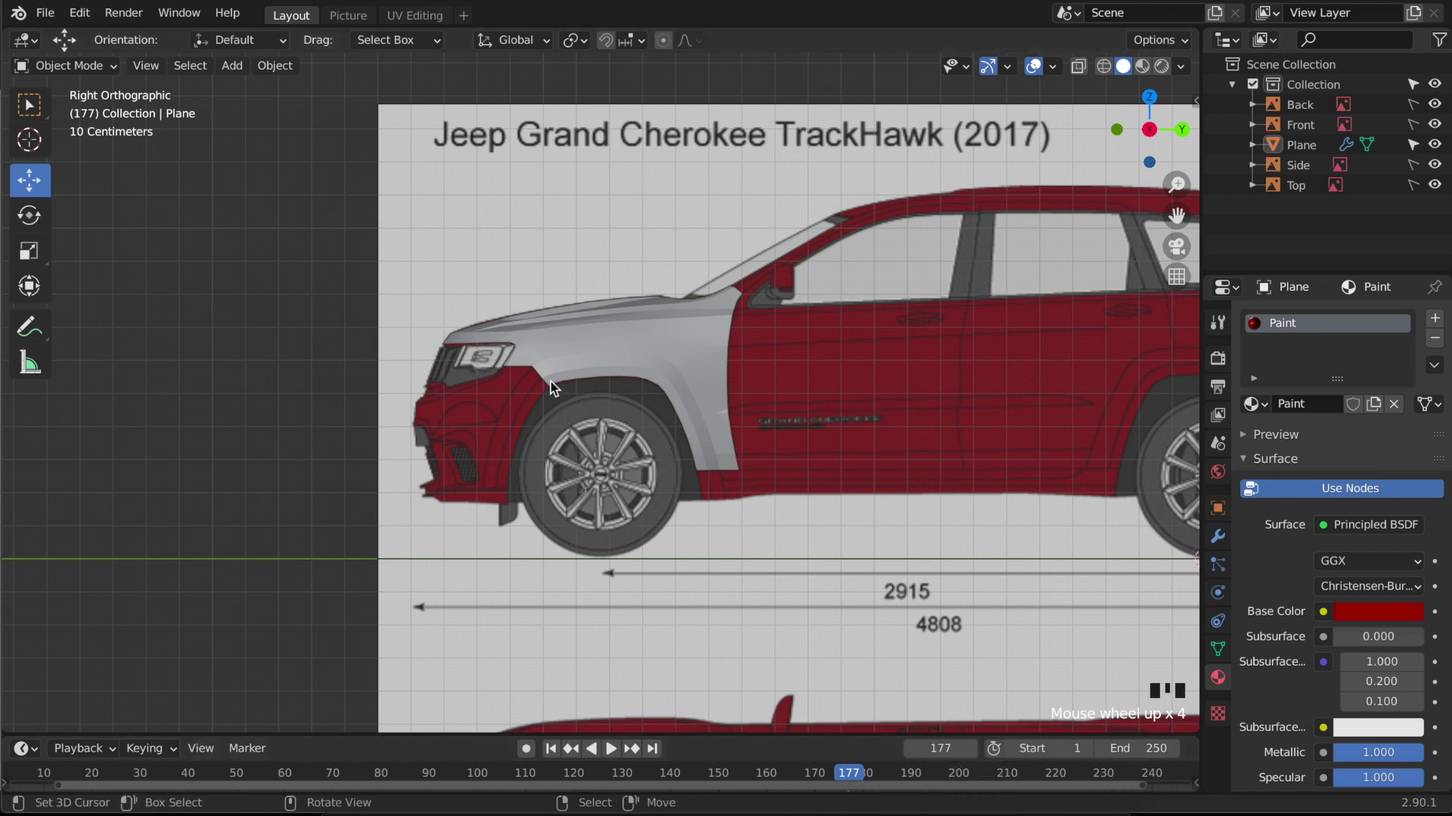
- Examine the hood and fender mesh in Edit Mode, in wireframe against the side blueprint and shaded in perspective
middle_click_drag(532, 343, 570, 455)
scroll(532, 548, "up", 1)
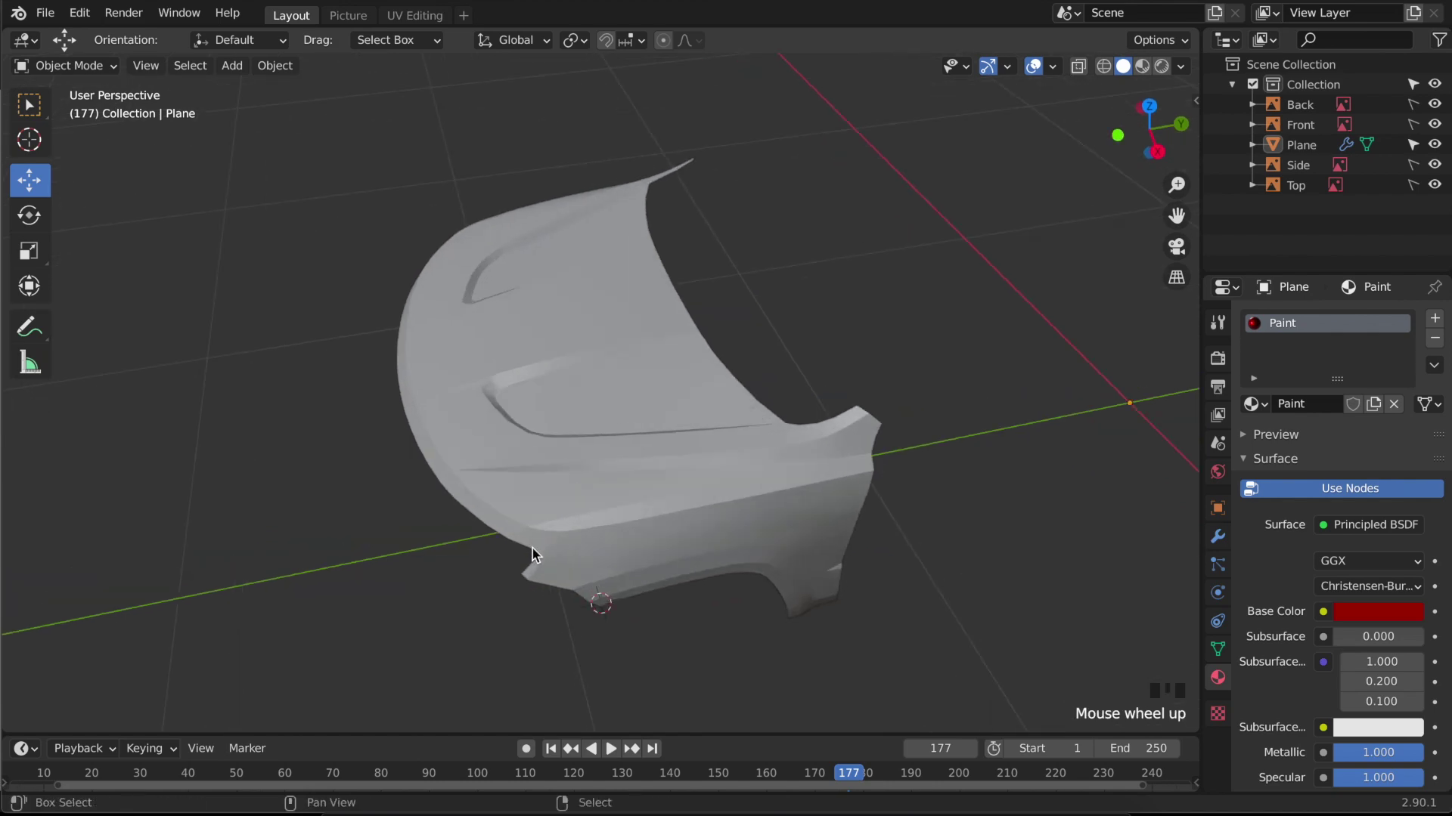
scroll(532, 551, "down", 3)
key("Tab")
key("KP_3")
key("shift+z")
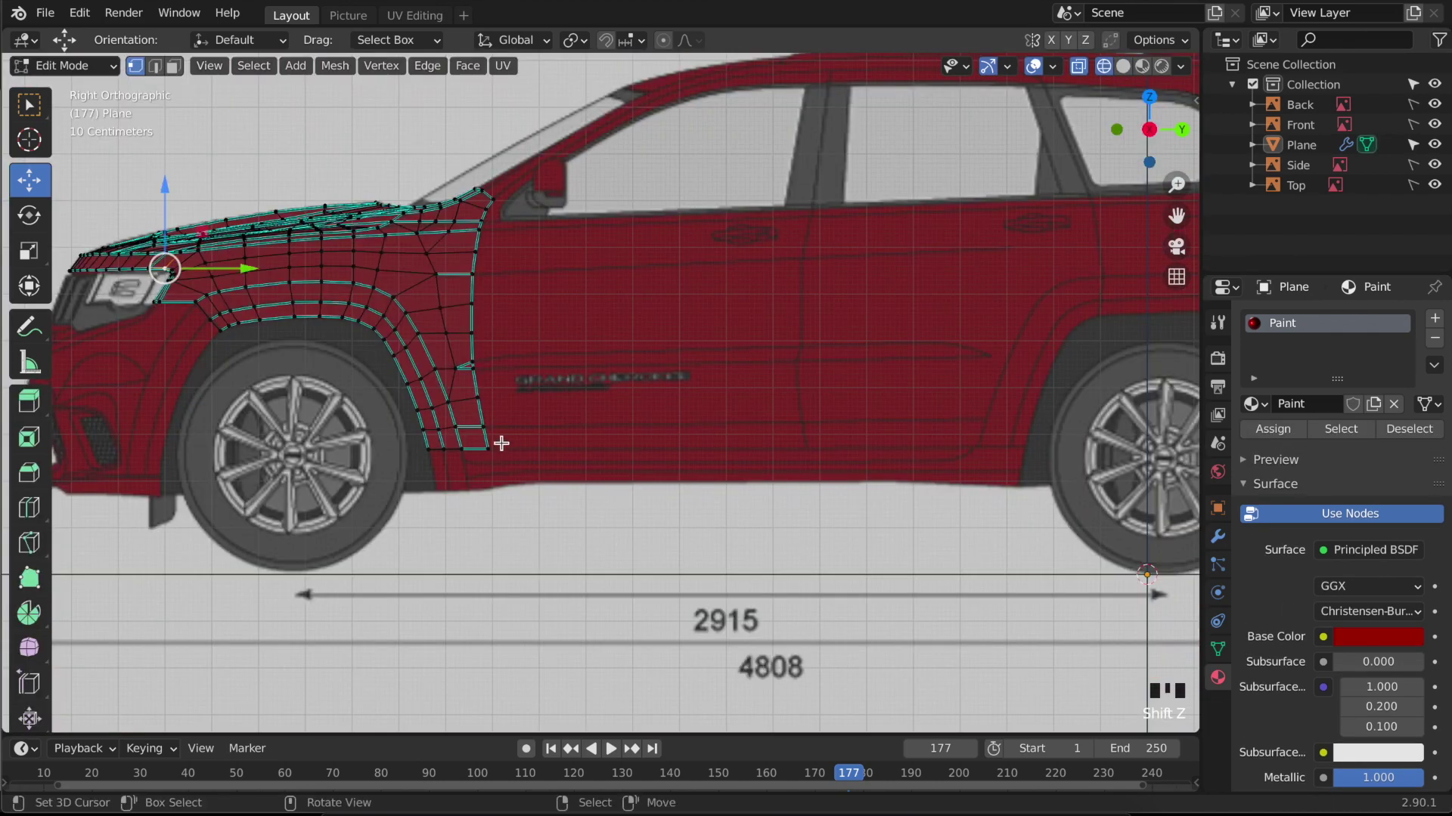
key("shift+z")
scroll(468, 423, "down", 3)
middle_click_drag(492, 439, 584, 504)
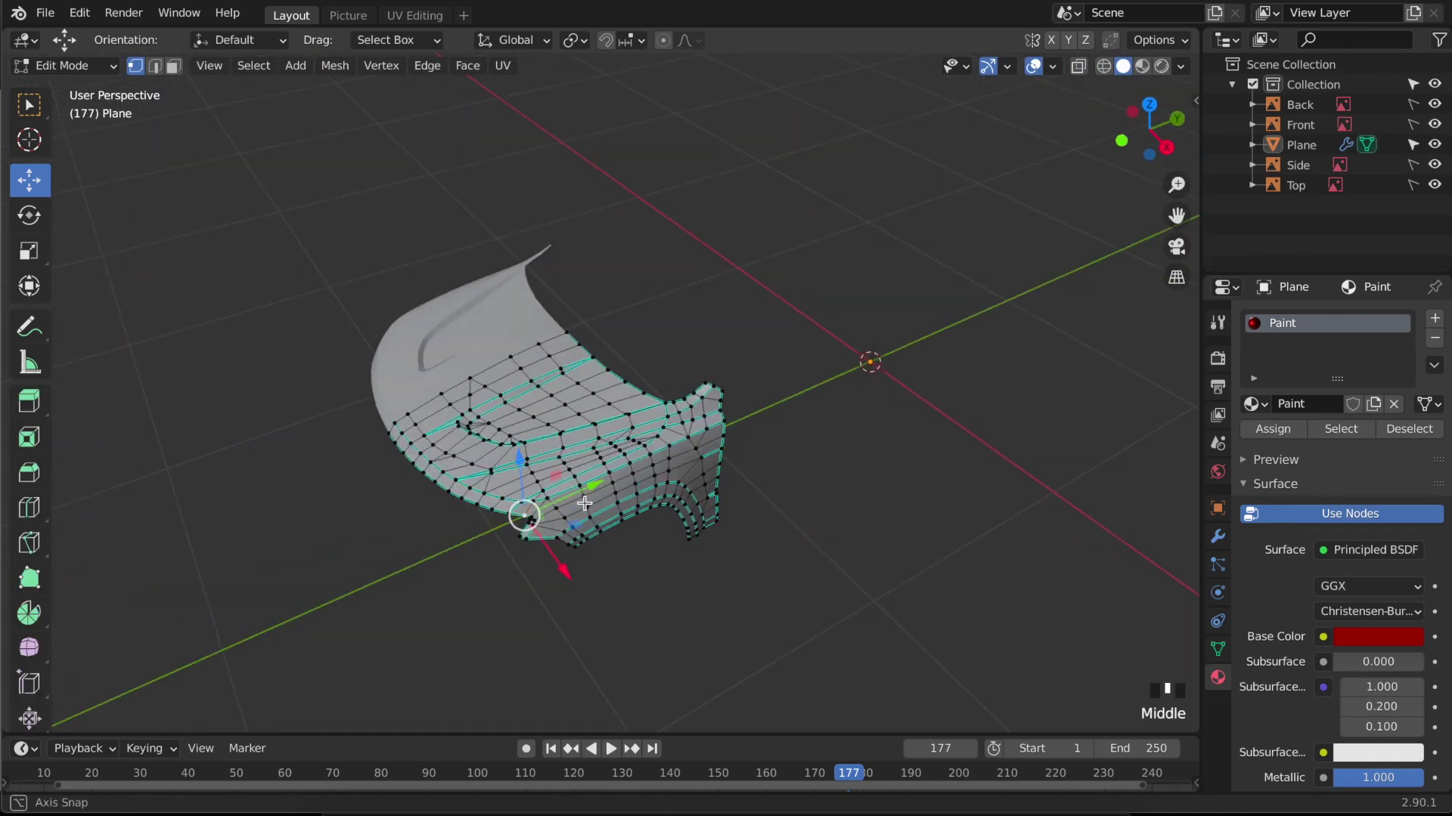
scroll(511, 535, "up", 1)
- Select the crease edges running around the hood's front and along the fender's upper side, and mark them sharp
right_click(439, 512, "alt")
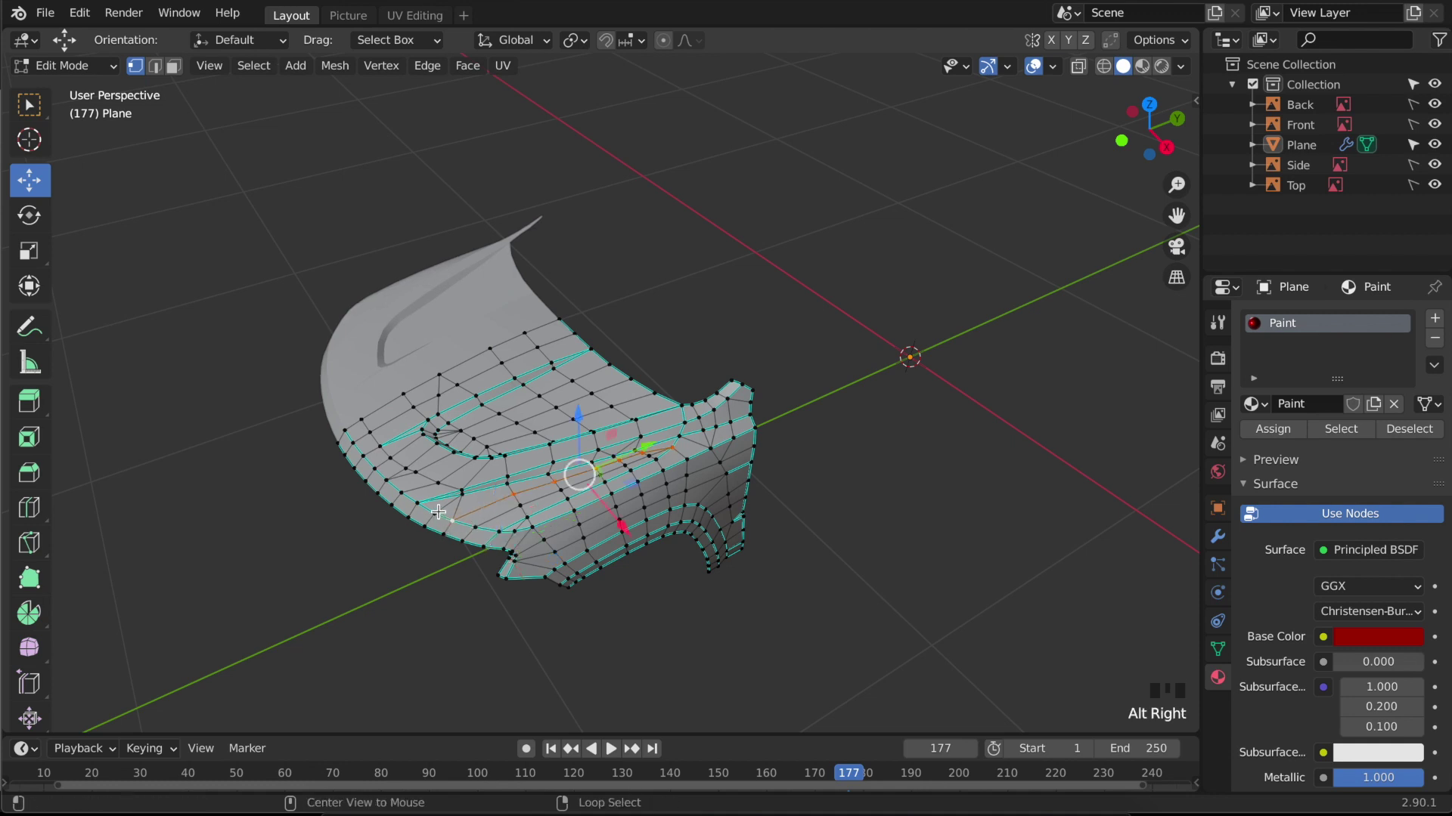
right_click(492, 530, "ctrl")
right_click(476, 522, "shift")
right_click(771, 415, "super")
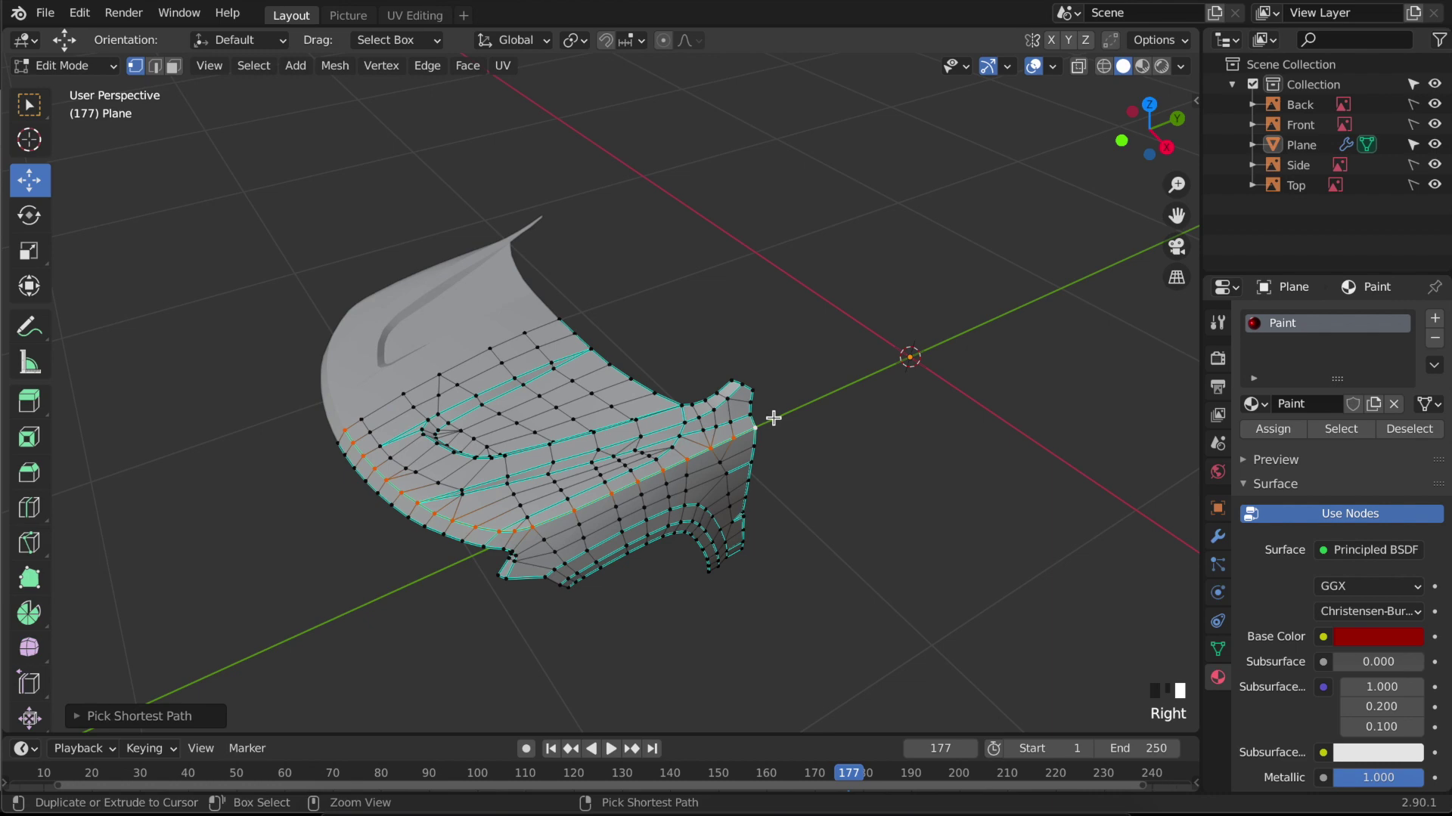
scroll(726, 422, "up", 4)
middle_click_drag(569, 538, 491, 582, "shift")
key("ctrl+e")
left_click(722, 425)
- Bevel the selected hood and fender crease edges with 2 segments and a width of about 0.005 m
key("KP_3")
scroll(483, 336, "up", 2)
middle_click_drag(484, 337, 526, 403, "shift")
key("shift+z")
scroll(492, 341, "down", 1)
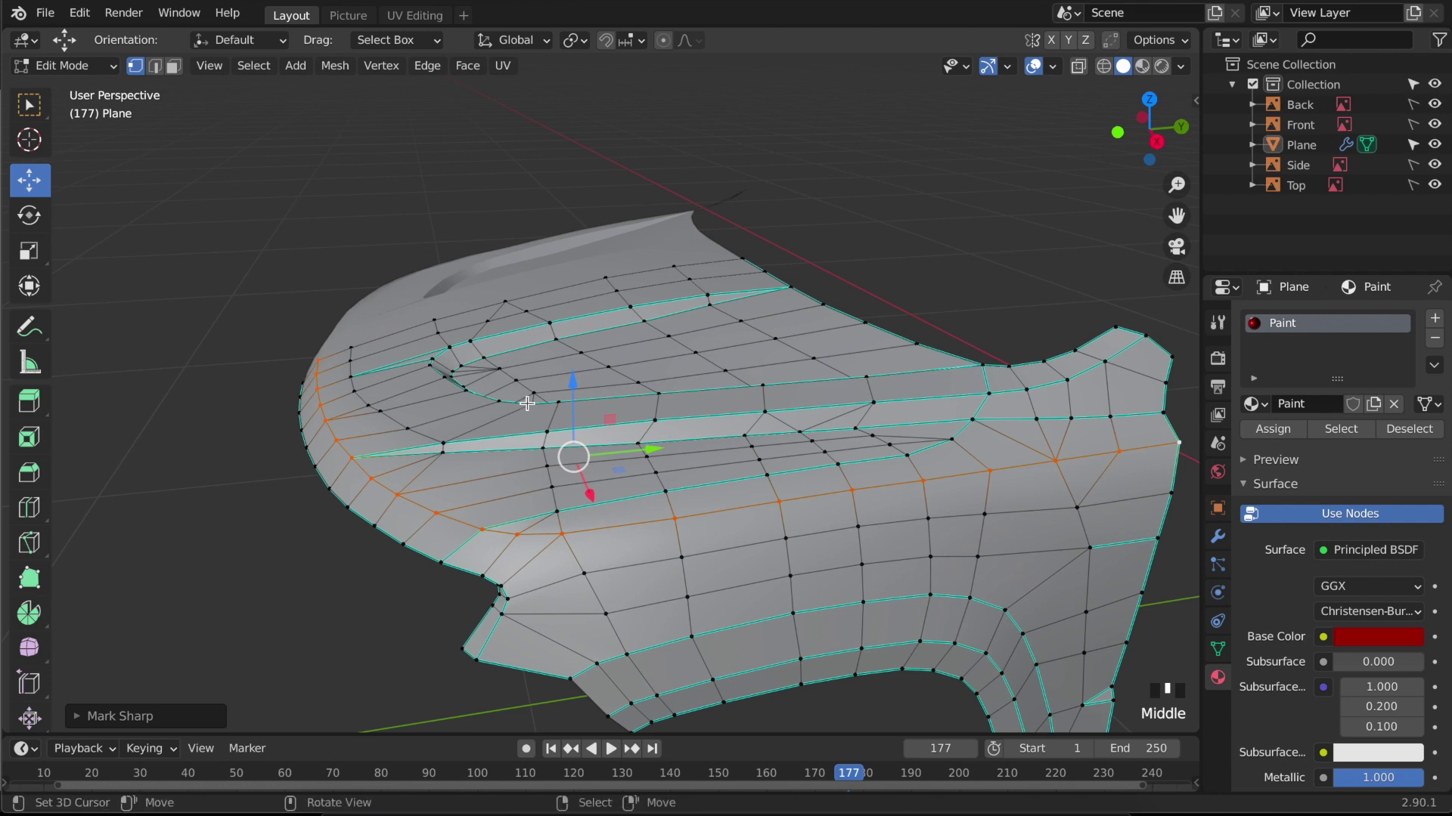
key("ctrl+b")
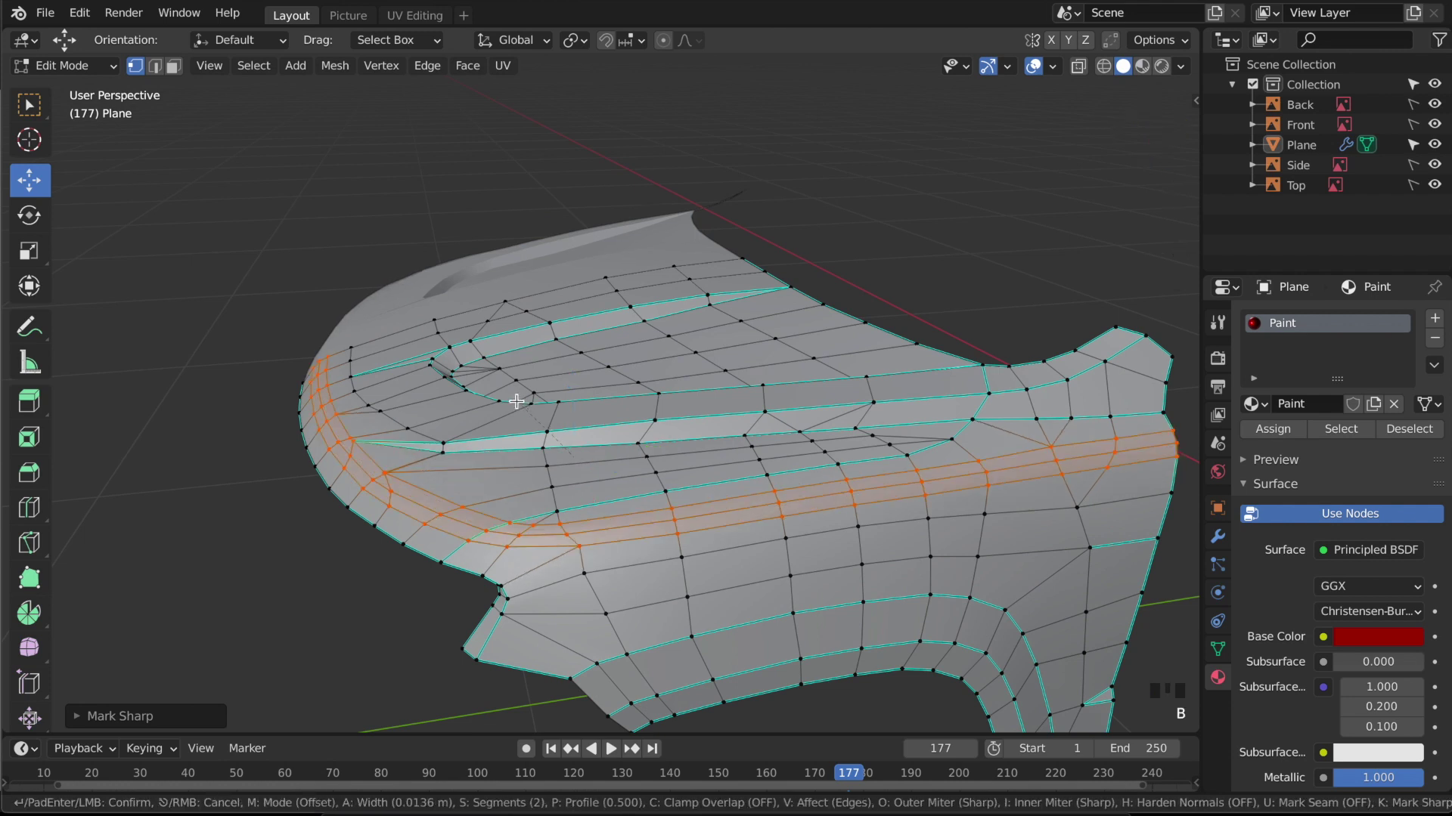
scroll(517, 405, "up", 2)
scroll(517, 405, "down", 3)
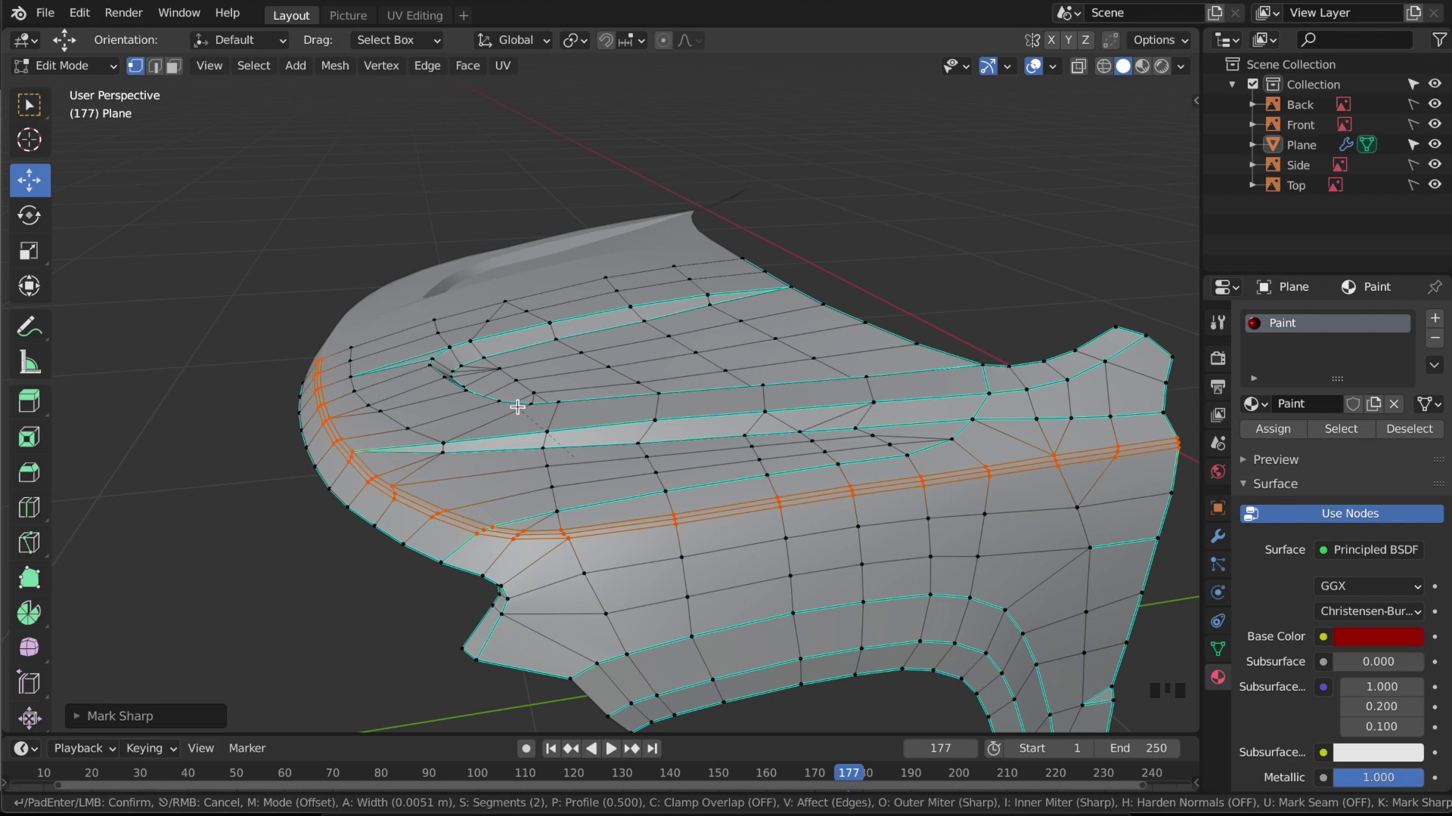
left_click(517, 407)
- Leave Edit Mode, save the file and view the beveled crease with its red paint in the Picture workspace
key("Tab")
middle_click_drag(578, 485, 430, 201)
key("ctrl+s")
left_click(332, 18)
key("Tab")
key("ctrl+s")
middle_click_drag(413, 432, 410, 451)
key("ctrl+s")
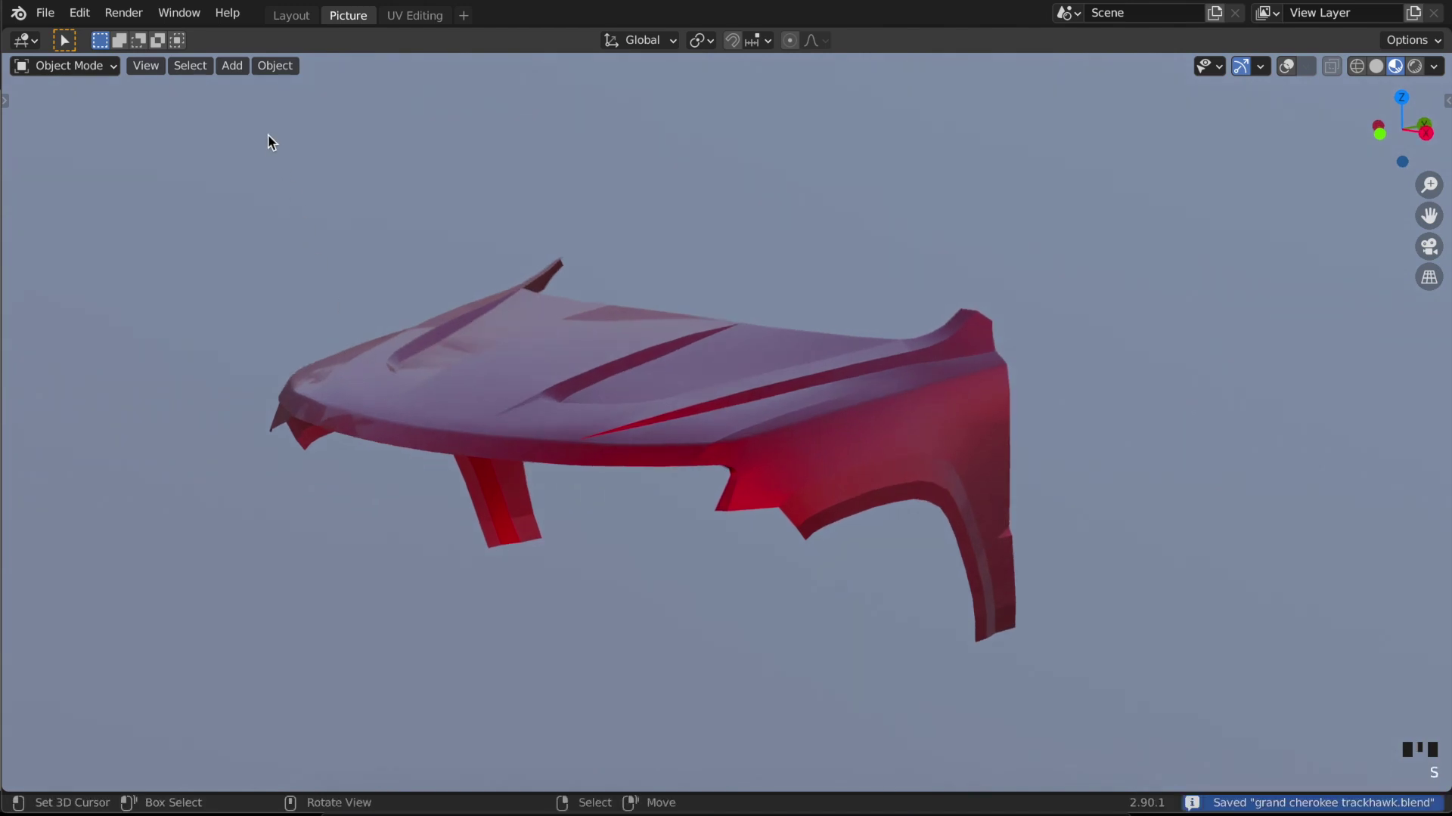
- Return to the Layout workspace and view the whole hood and fender in perspective
left_click(276, 23)
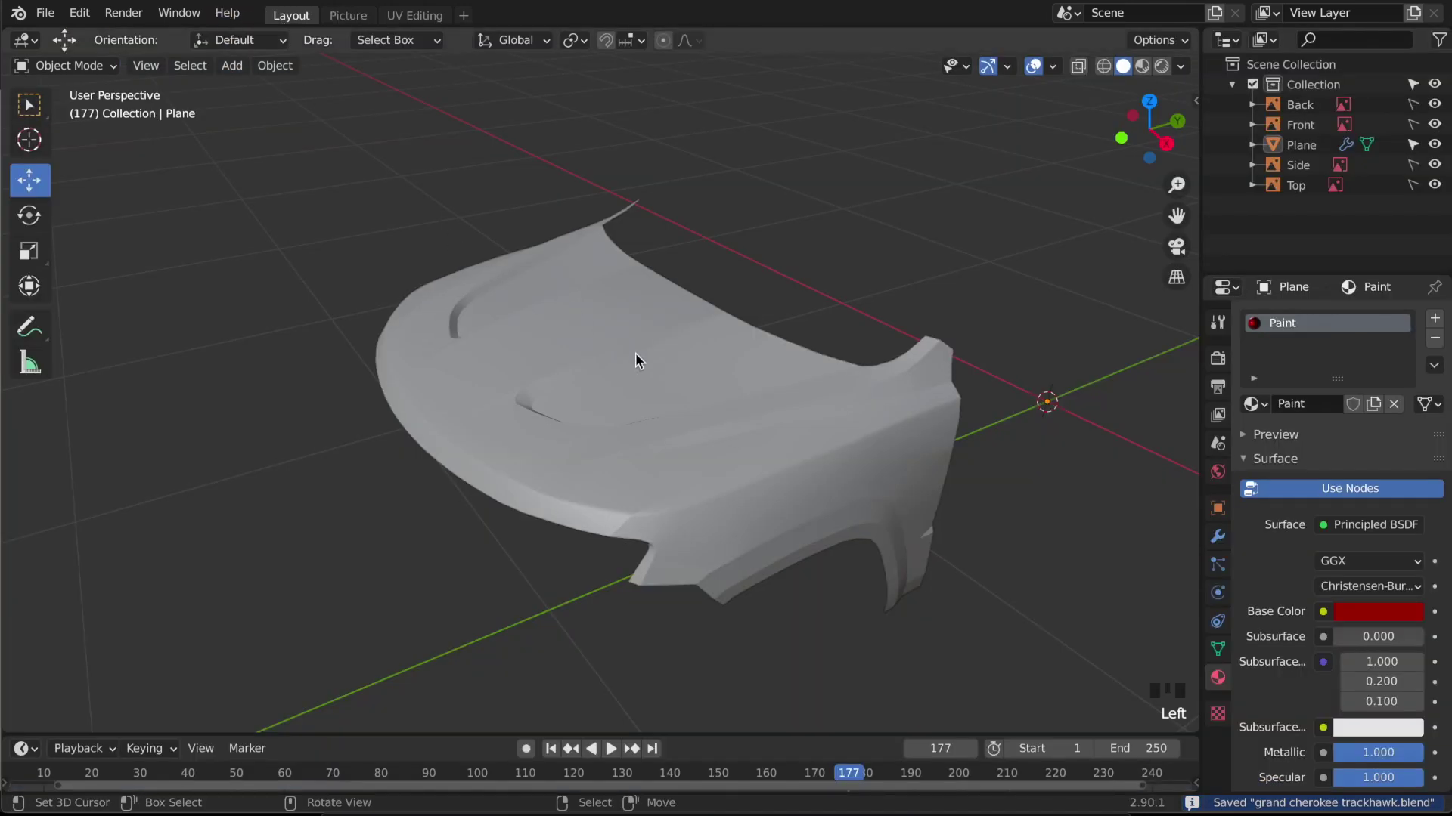
scroll(636, 353, "down", 2)
mouse_move(951, 810)
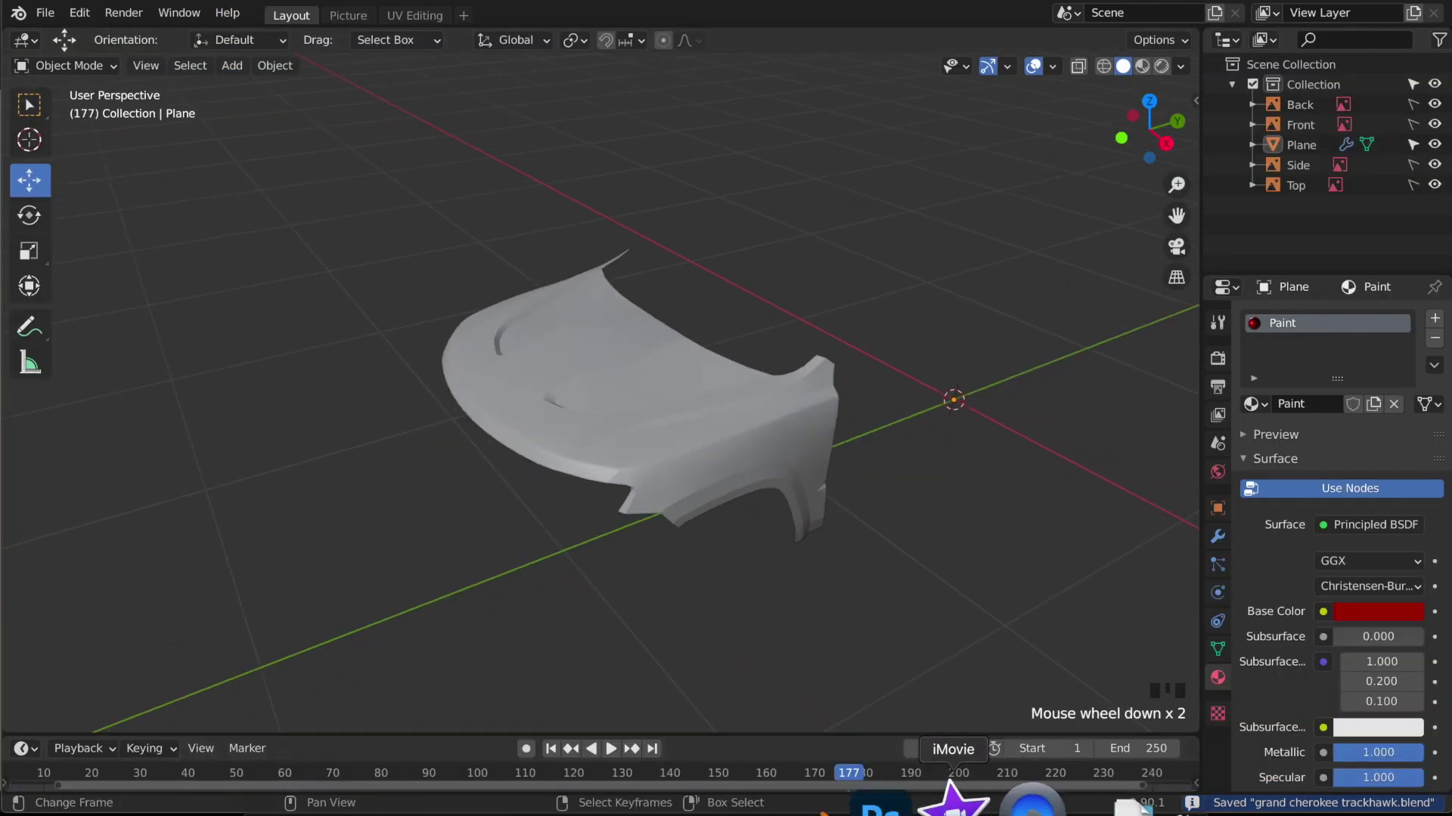